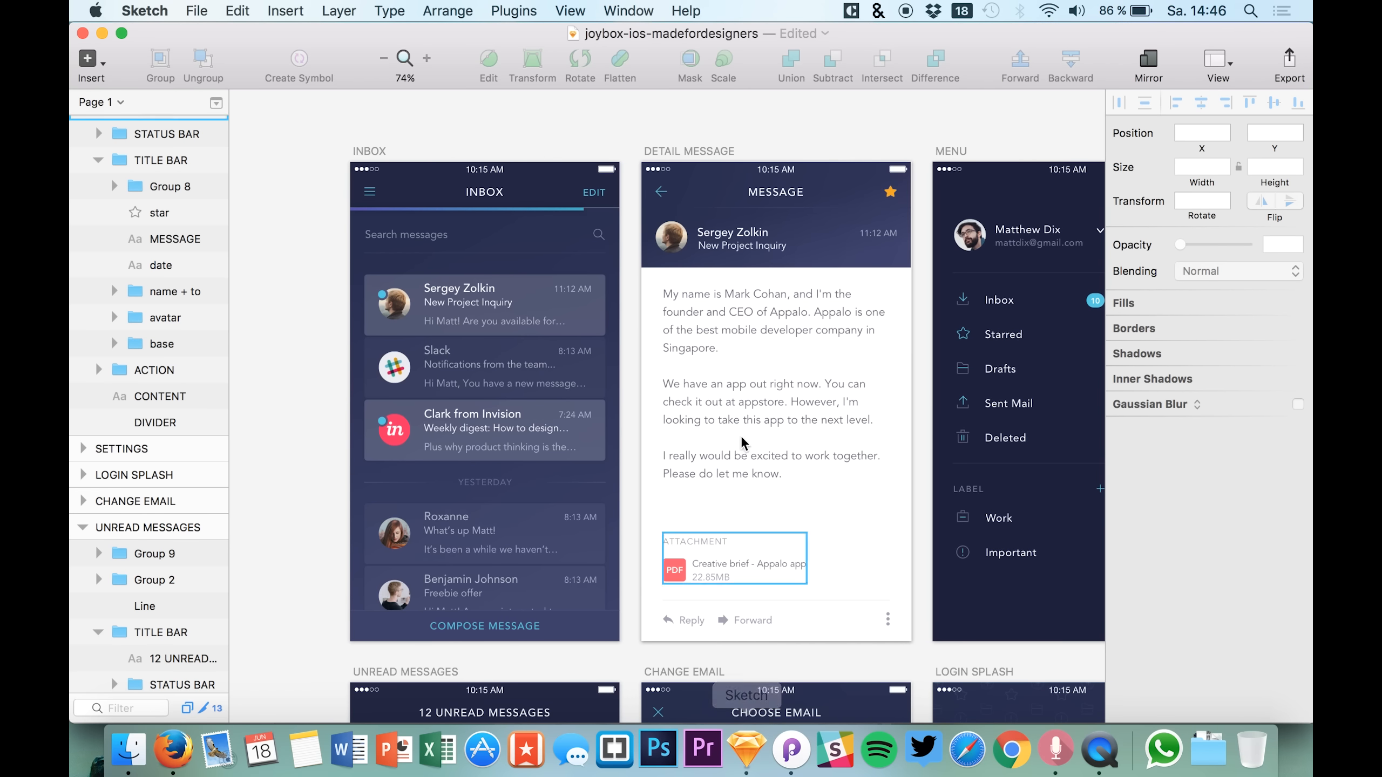
# Switch to Principle and import the Sketch file joybox-ios-madefordesigners at × 2 scale.
pyautogui.click(792, 751)
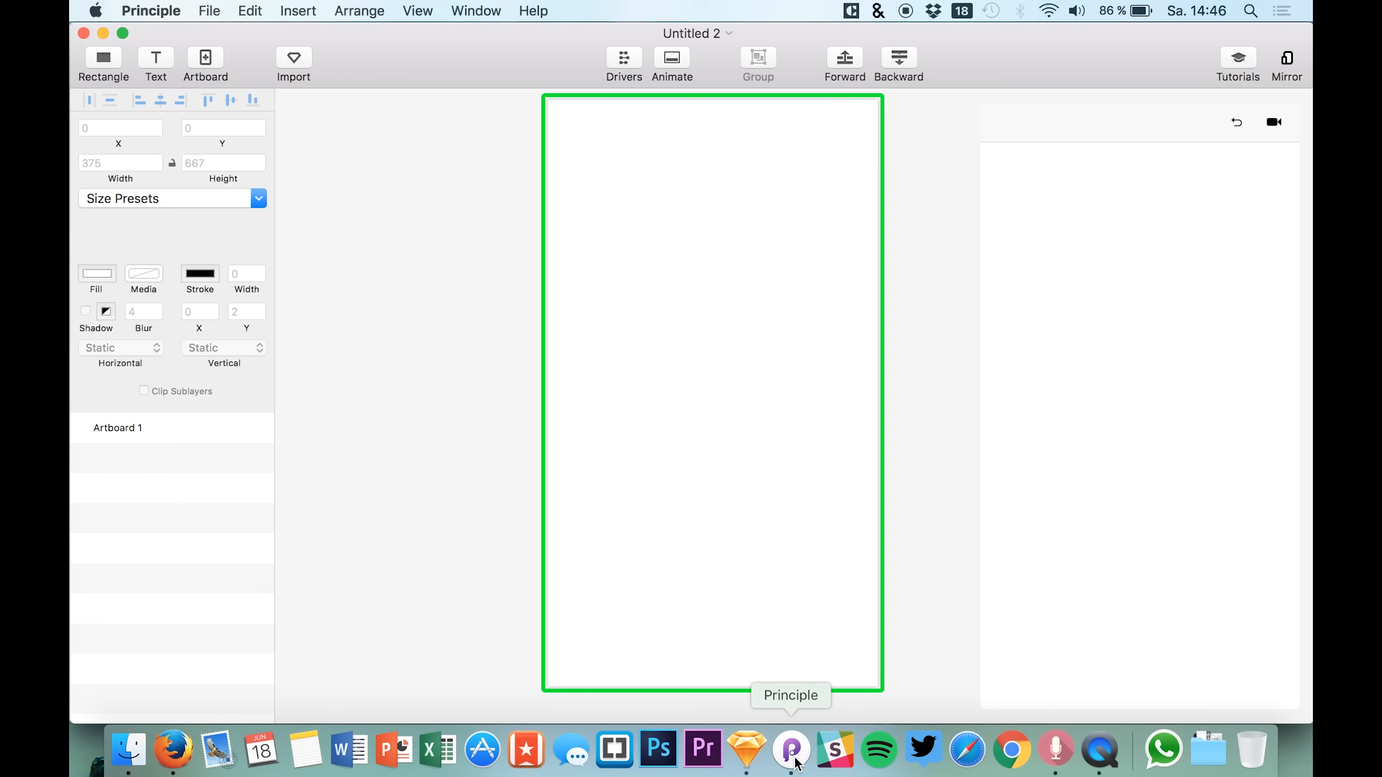
pyautogui.click(293, 60)
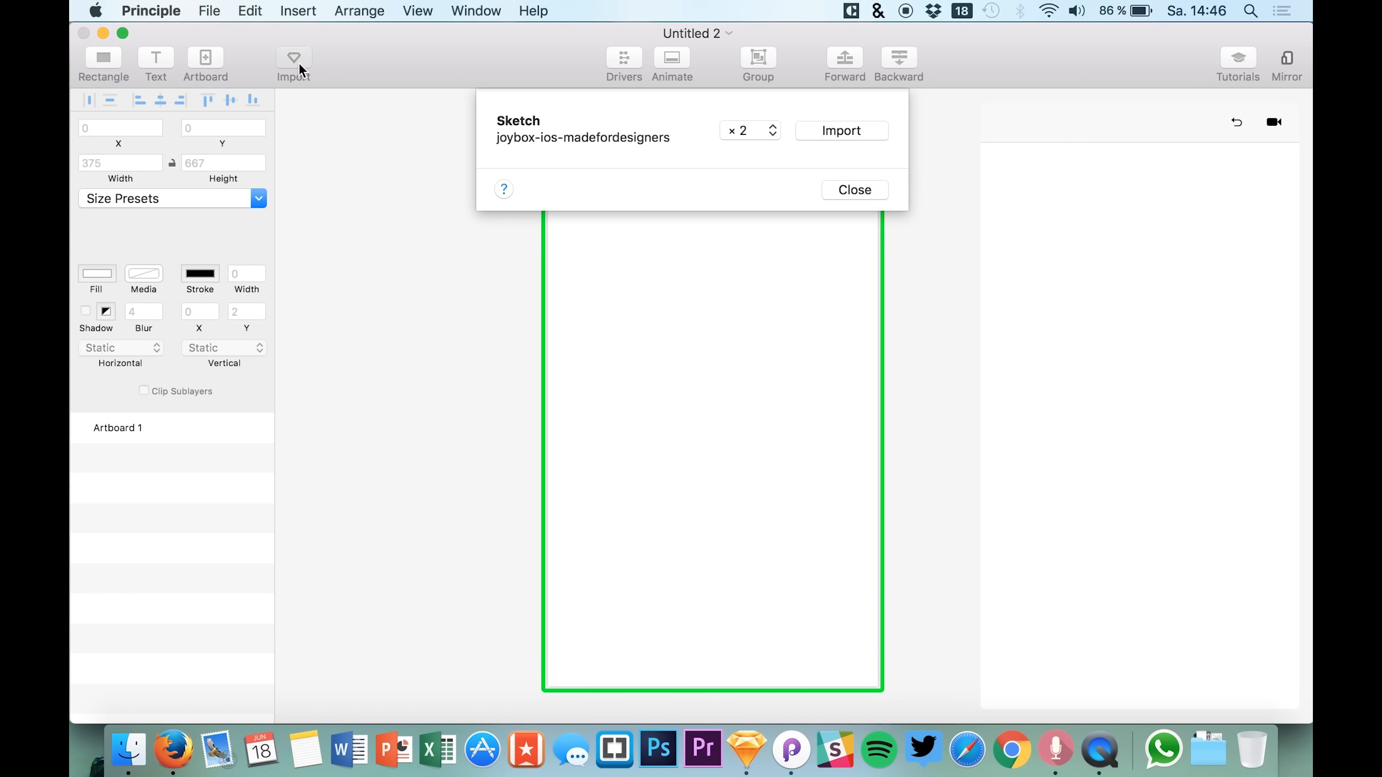
pyautogui.click(841, 131)
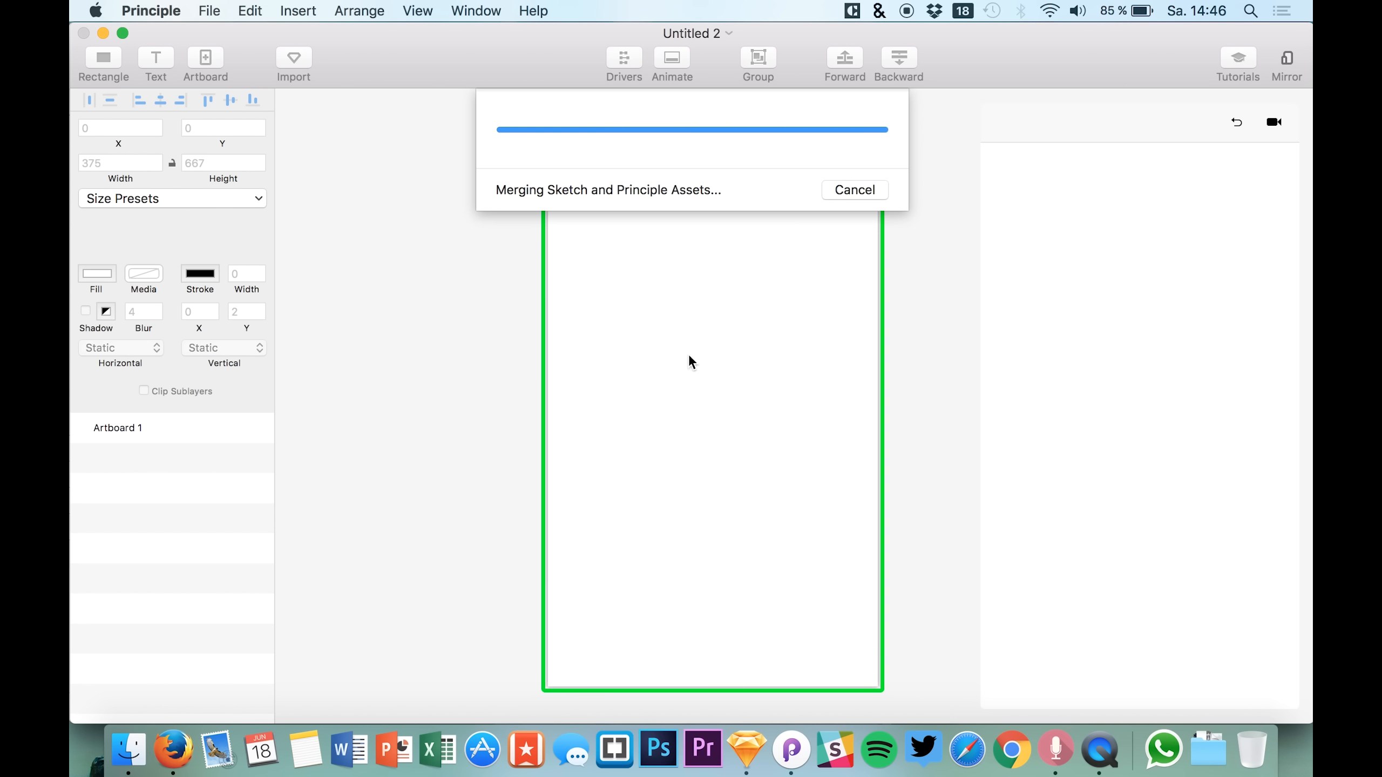
# Delete the MENU, REPLY, UNREAD MESSAGES, CHANGE EMAIL, LOGIN SPLASH and SETTINGS artboards, keeping only INBOX and DETAIL MESSAGE.
pyautogui.hscroll(10, 436, 366)
pyautogui.scroll(-4, 436, 365)
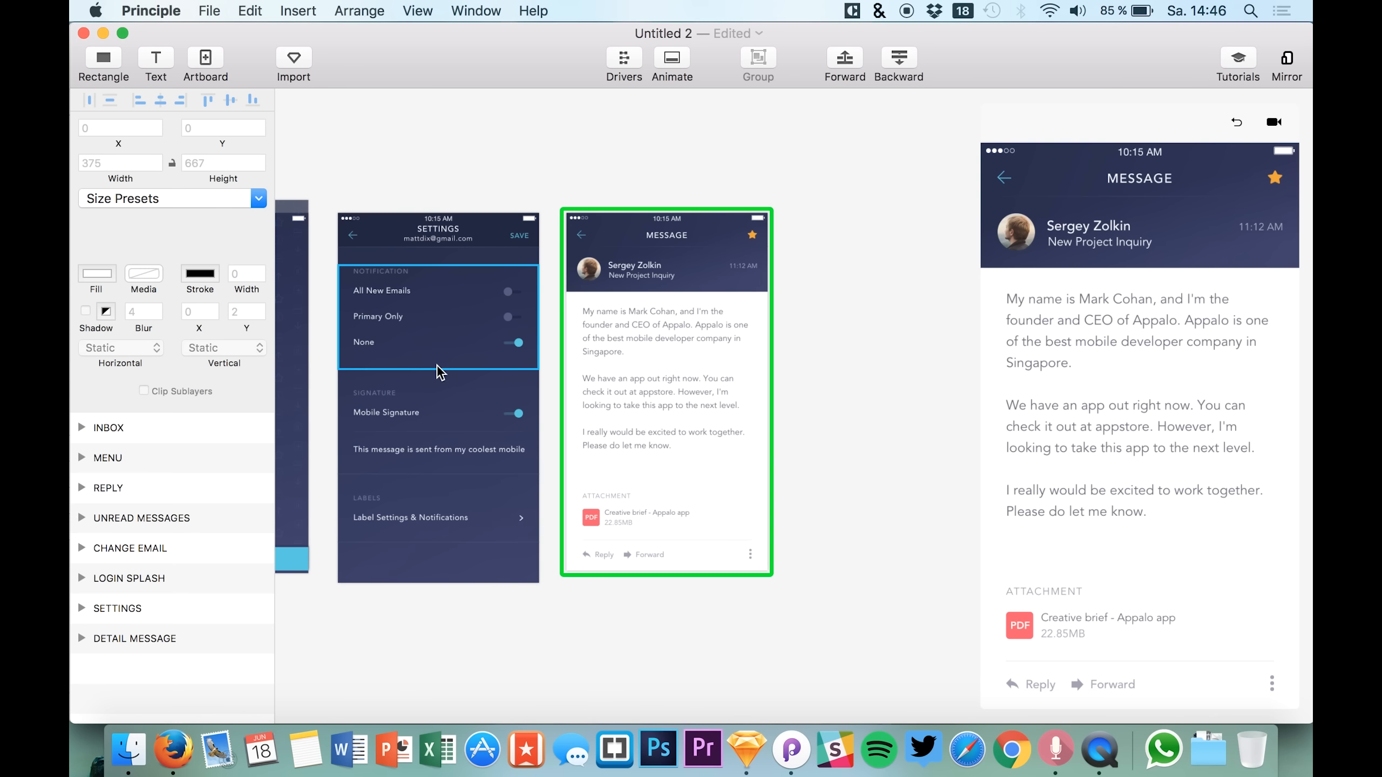
pyautogui.click(145, 458)
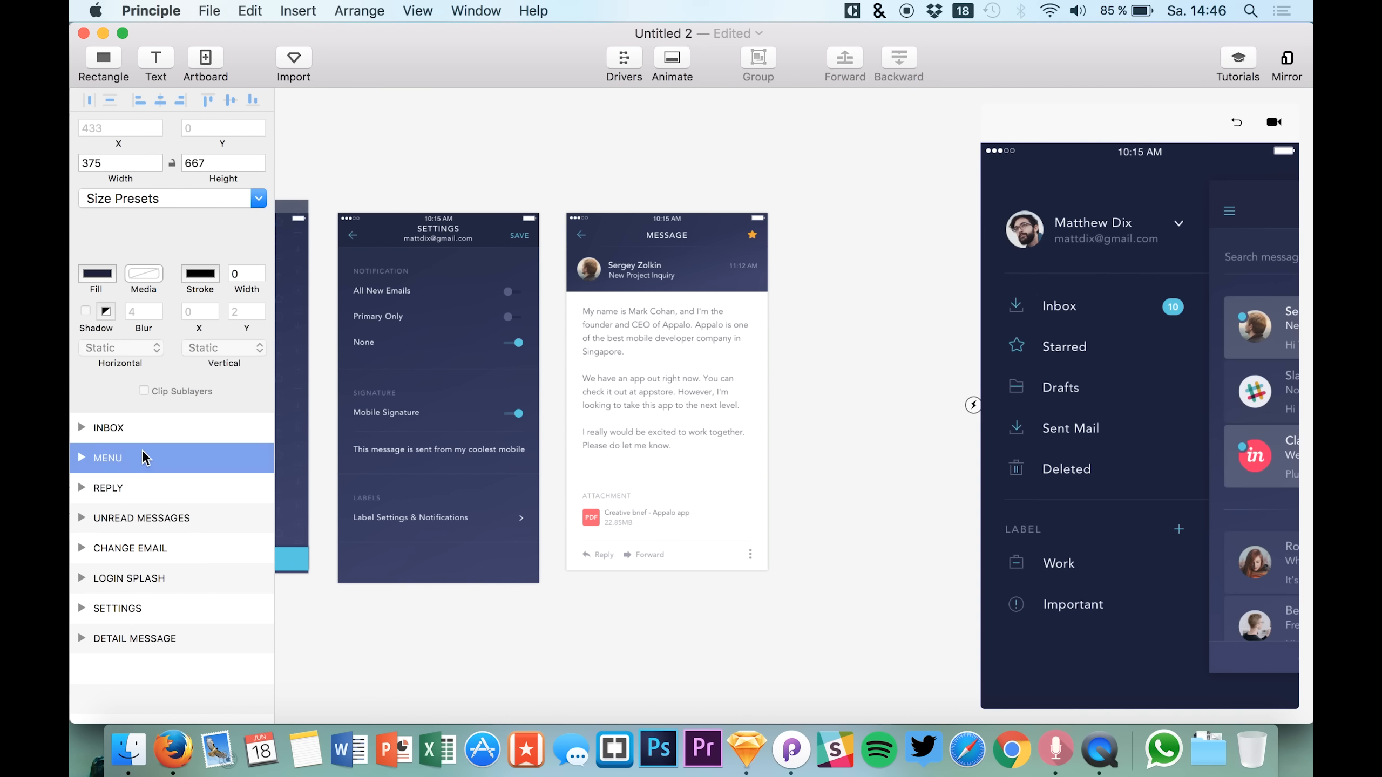
pyautogui.hscroll(-15, 369, 448)
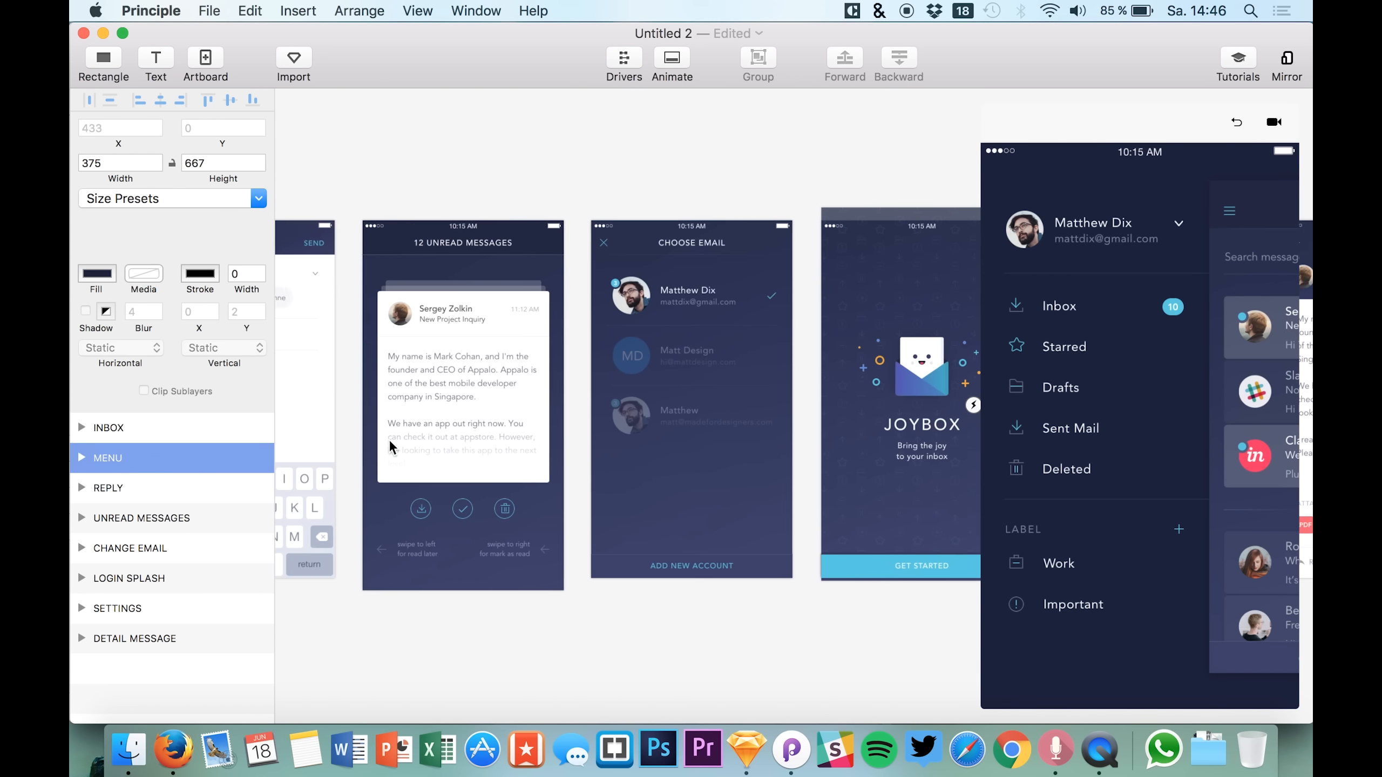
pyautogui.press('Delete')
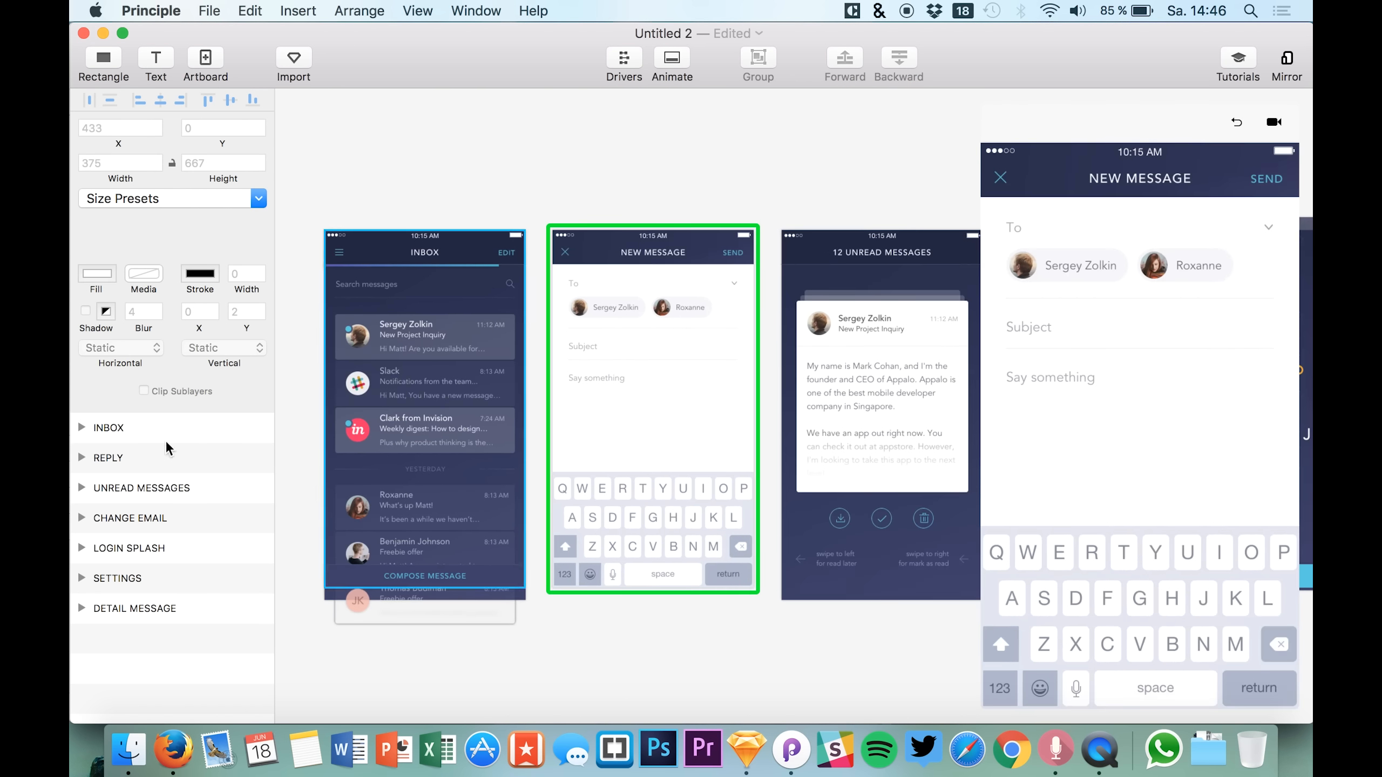
pyautogui.press('Delete')
pyautogui.press('Delete')
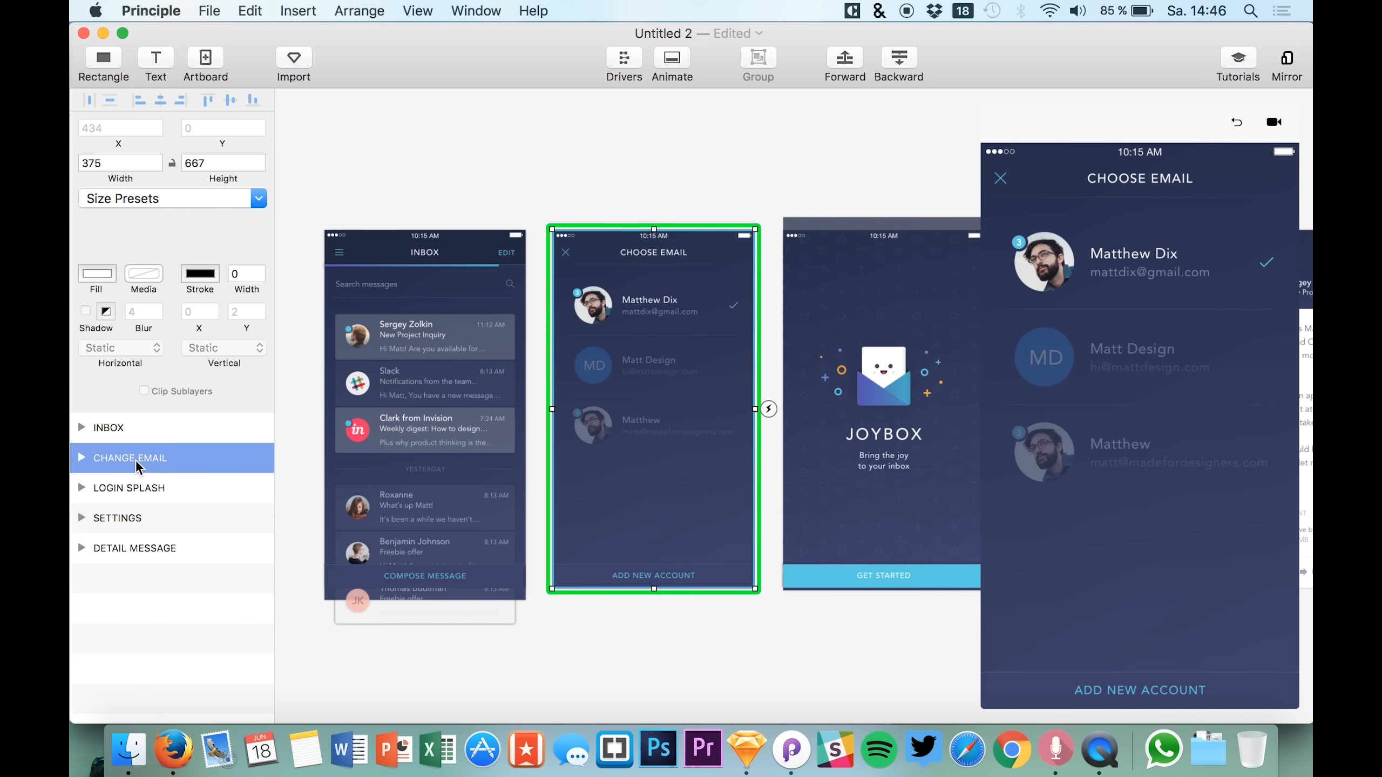
pyautogui.press('Delete')
pyautogui.press('Delete')
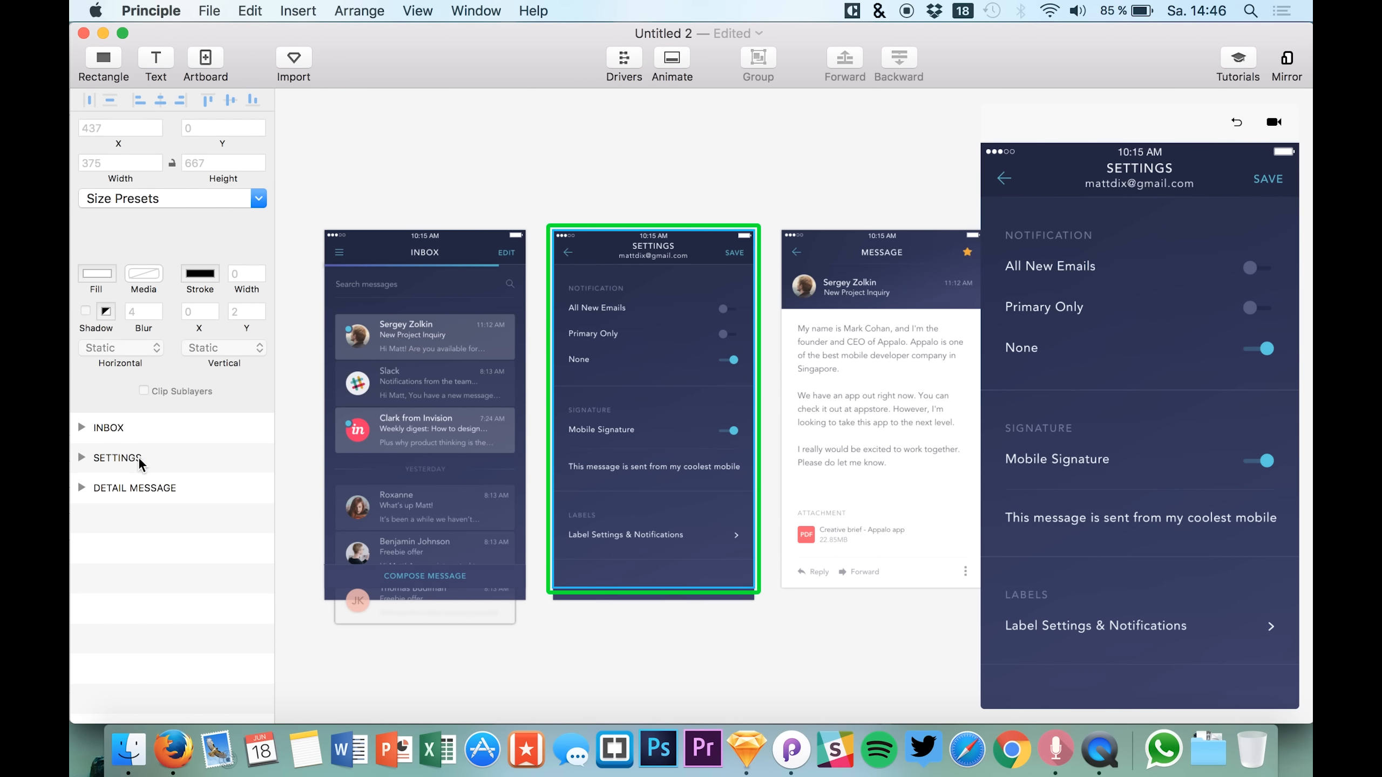
pyautogui.press('Delete')
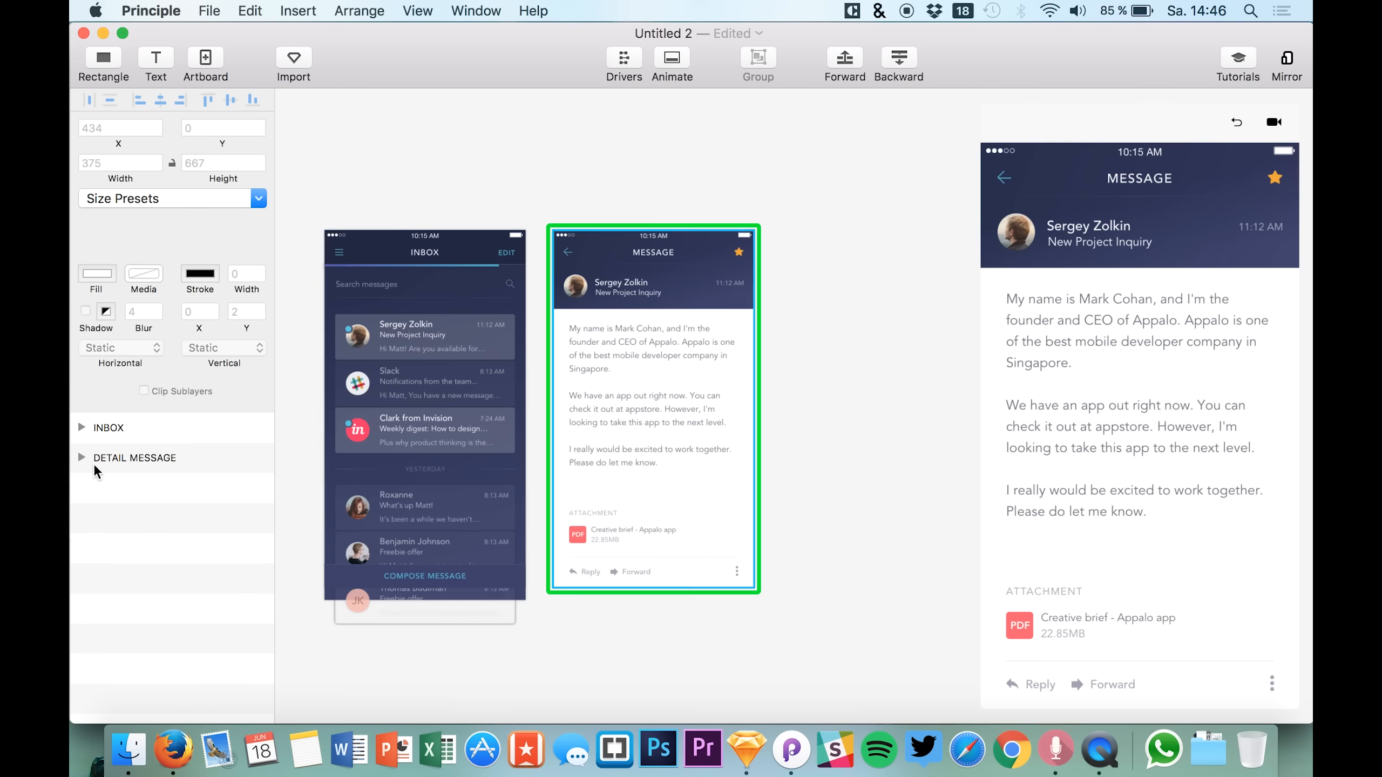
# Add a Tap transition from the first UNREAD MESSAGE group on the INBOX artboard to the DETAIL MESSAGE artboard.
pyautogui.click(127, 430)
pyautogui.click(121, 452)
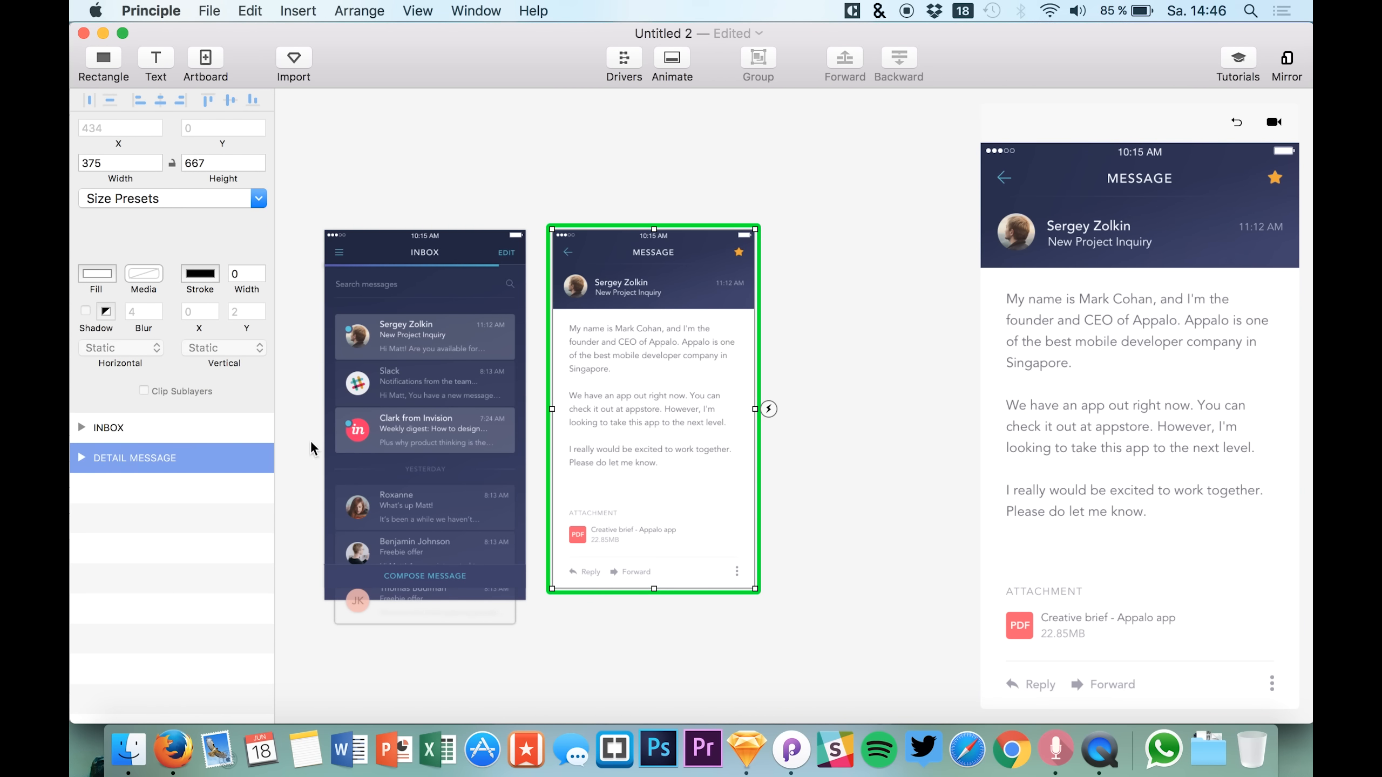
pyautogui.click(100, 428)
pyautogui.scroll(3, 479, 473)
pyautogui.scroll(-5, 479, 473)
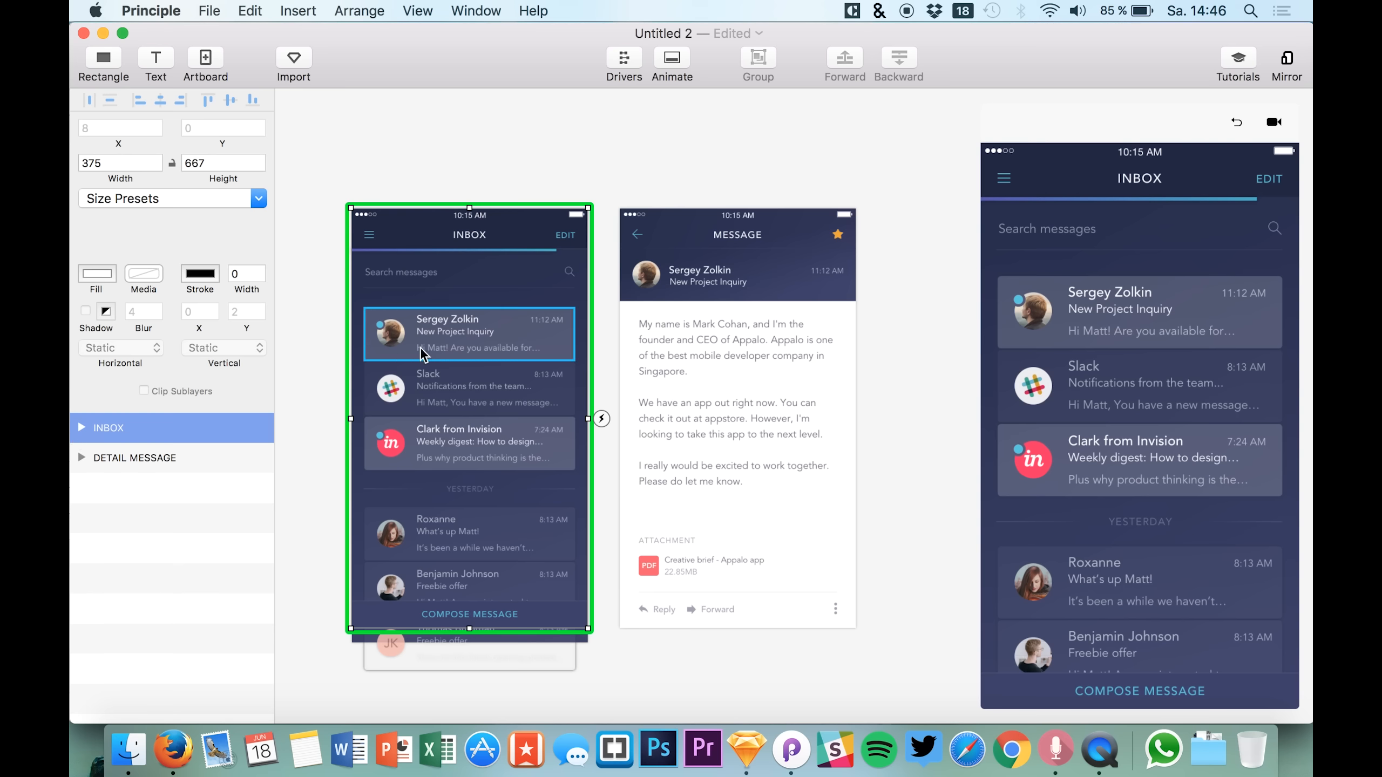
pyautogui.click(506, 340)
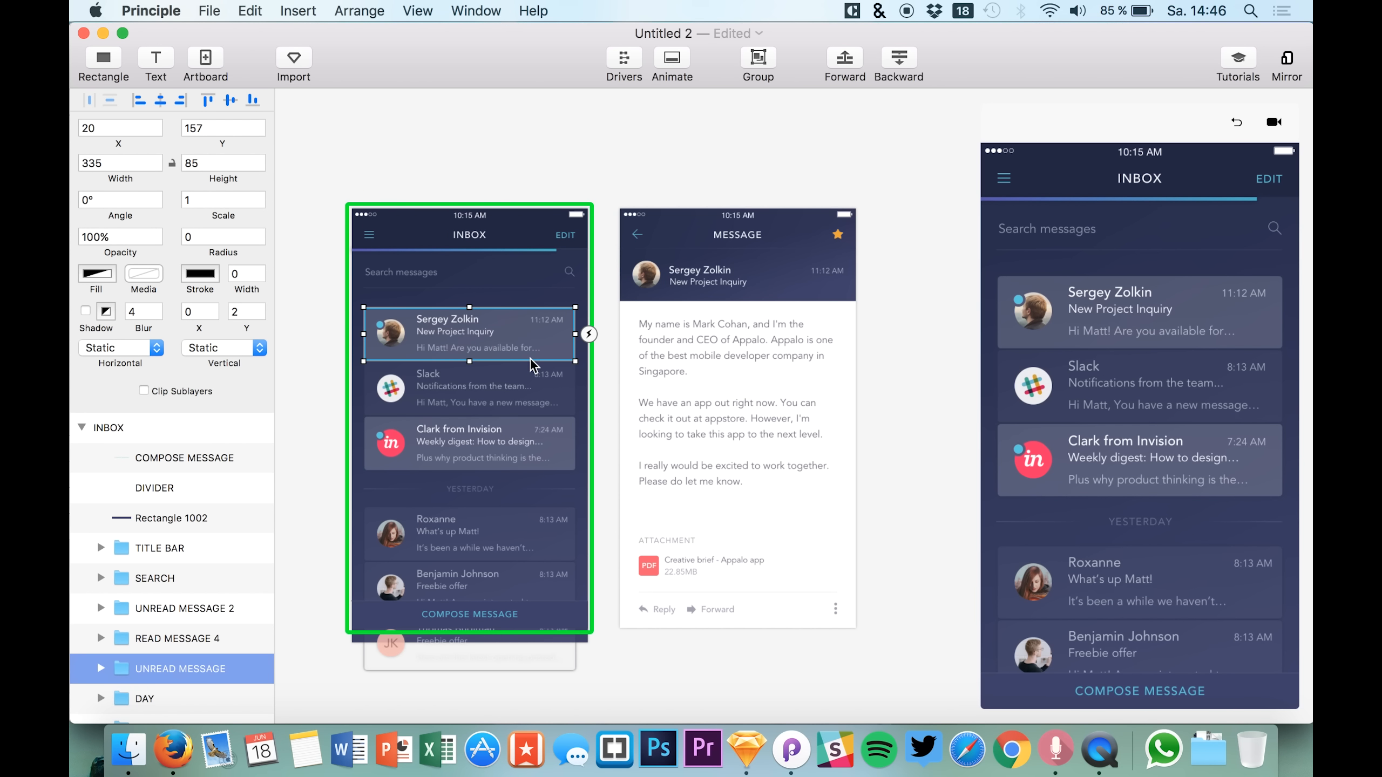
pyautogui.click(590, 335)
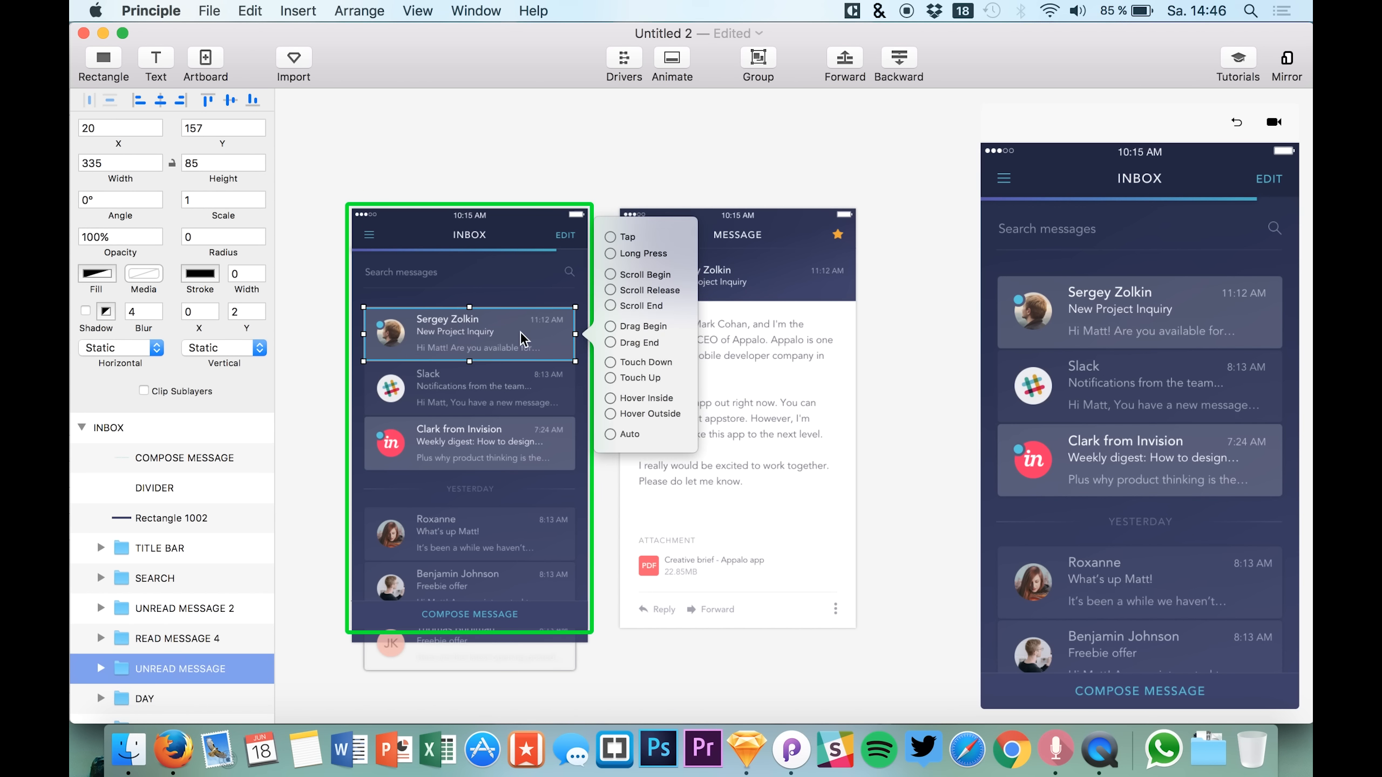
pyautogui.click(611, 238)
pyautogui.click(761, 372)
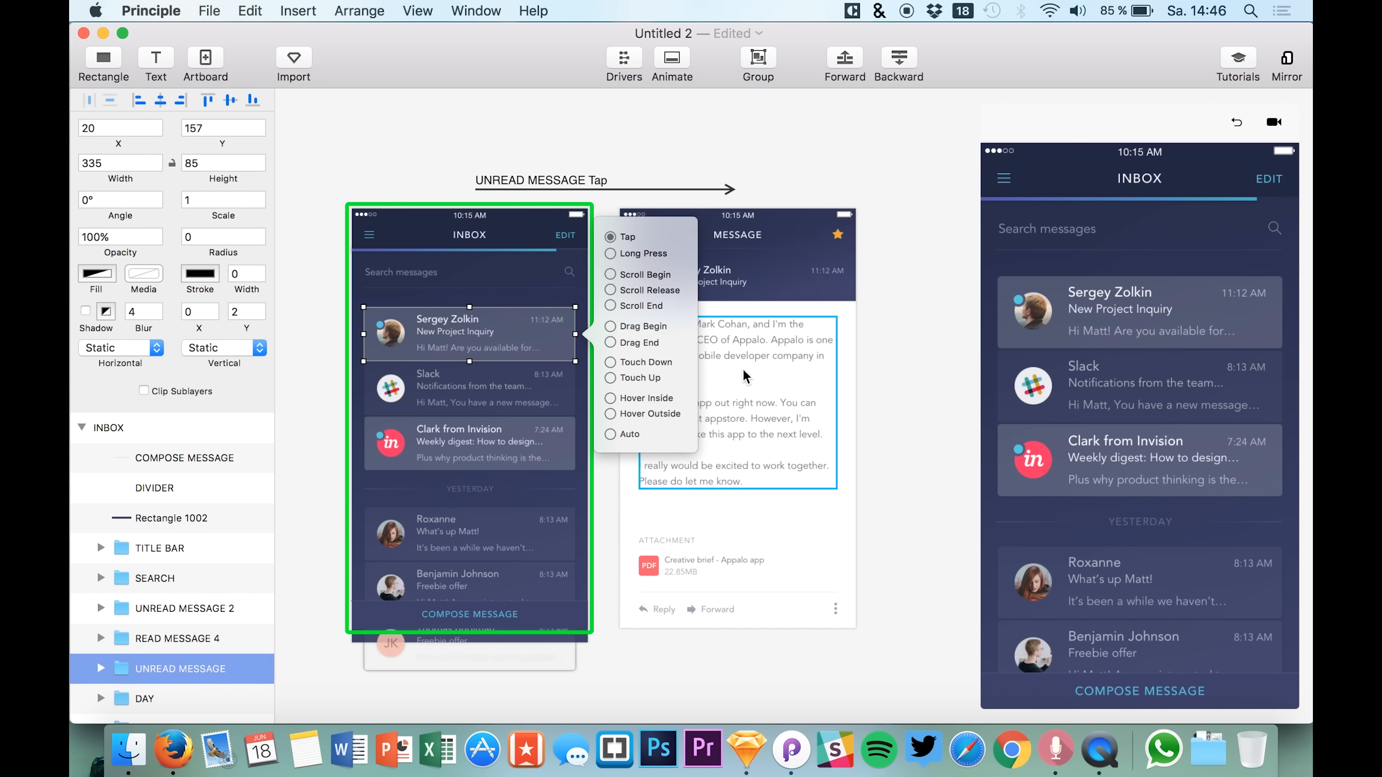
pyautogui.click(769, 140)
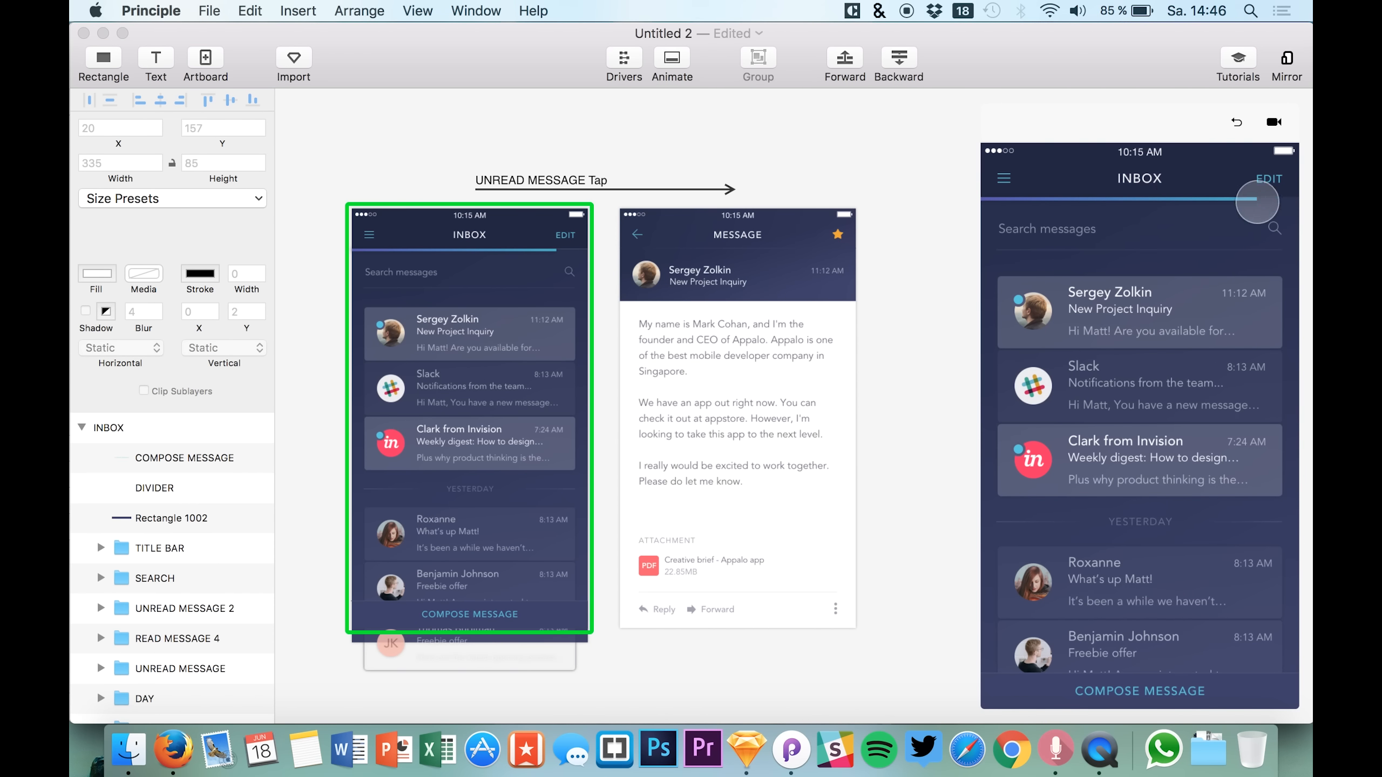
# Play the tap transition from the inbox to the detail message several times in the preview, rewinding to the inbox after each run.
pyautogui.click(1189, 312)
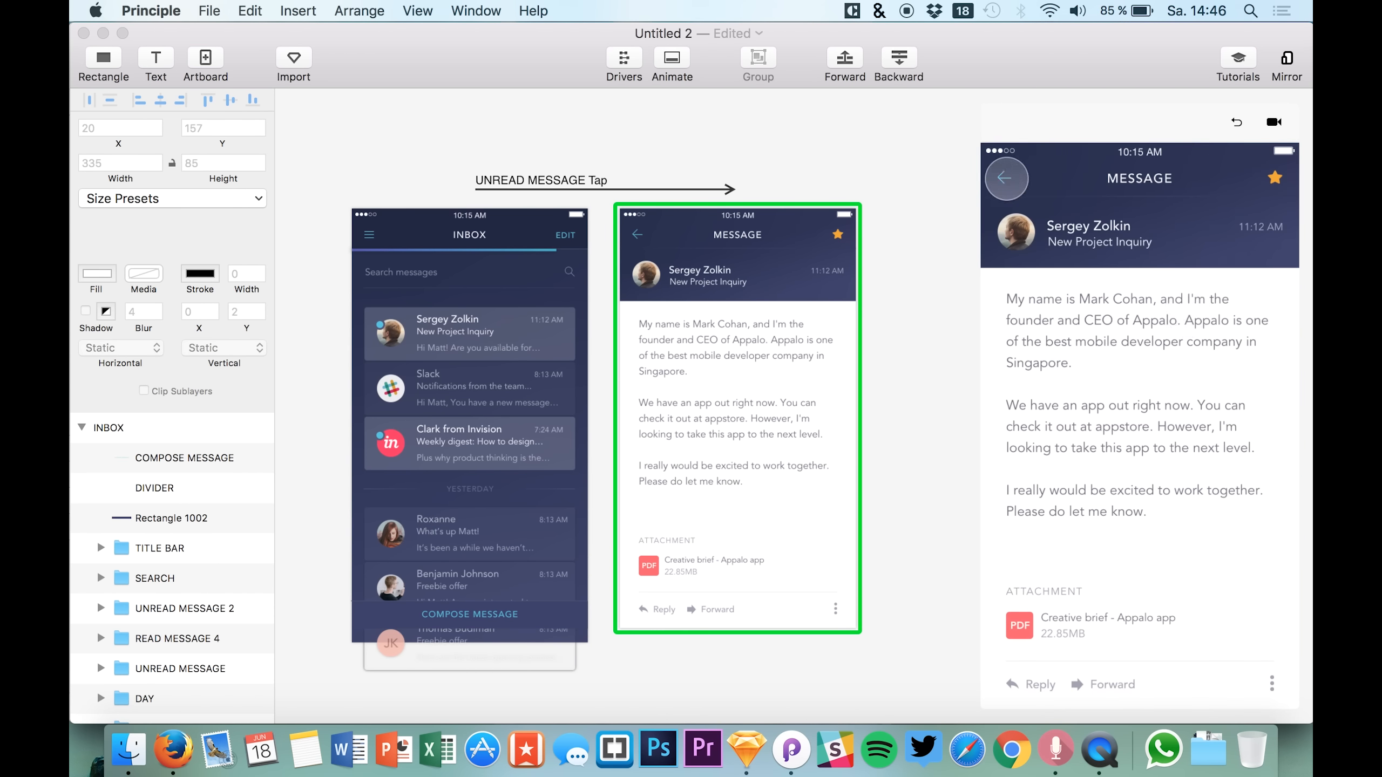
pyautogui.click(1236, 121)
pyautogui.click(1120, 327)
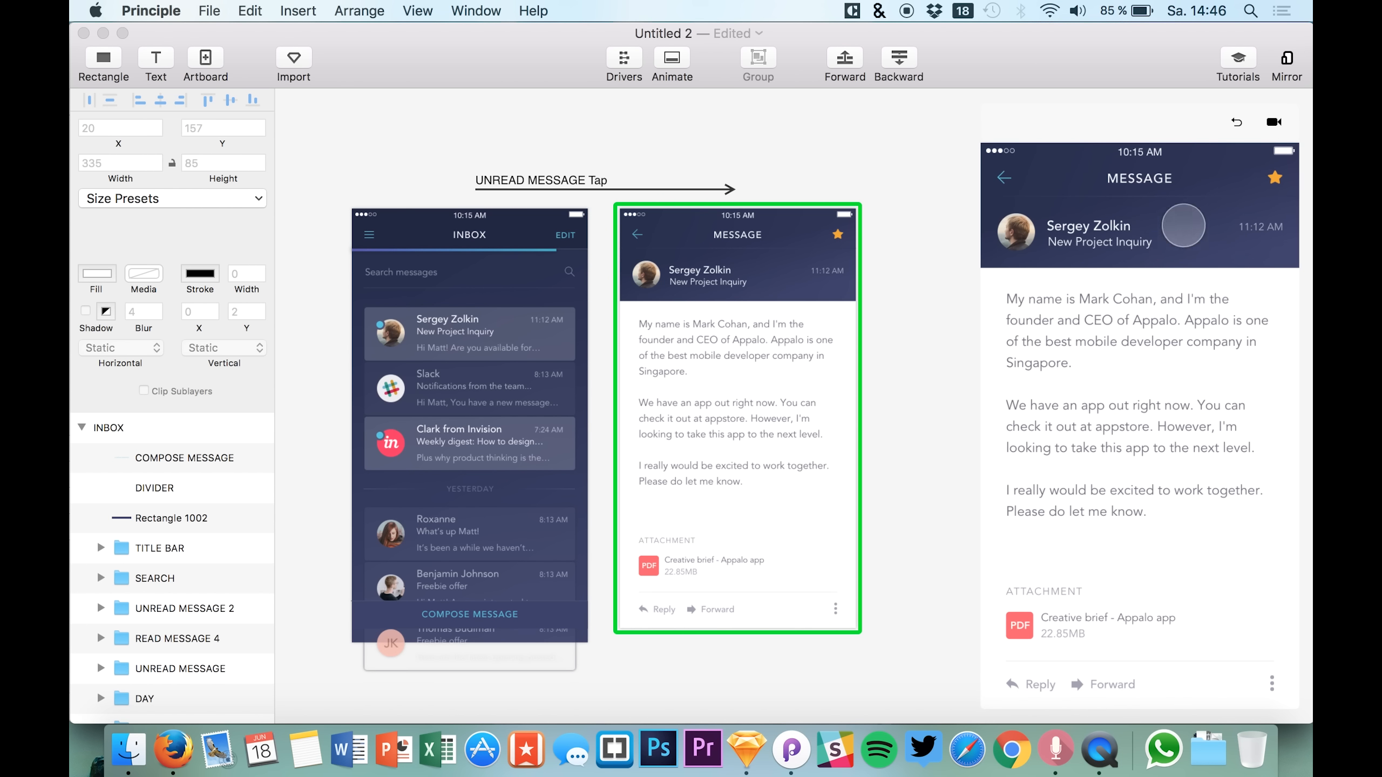
pyautogui.click(1236, 121)
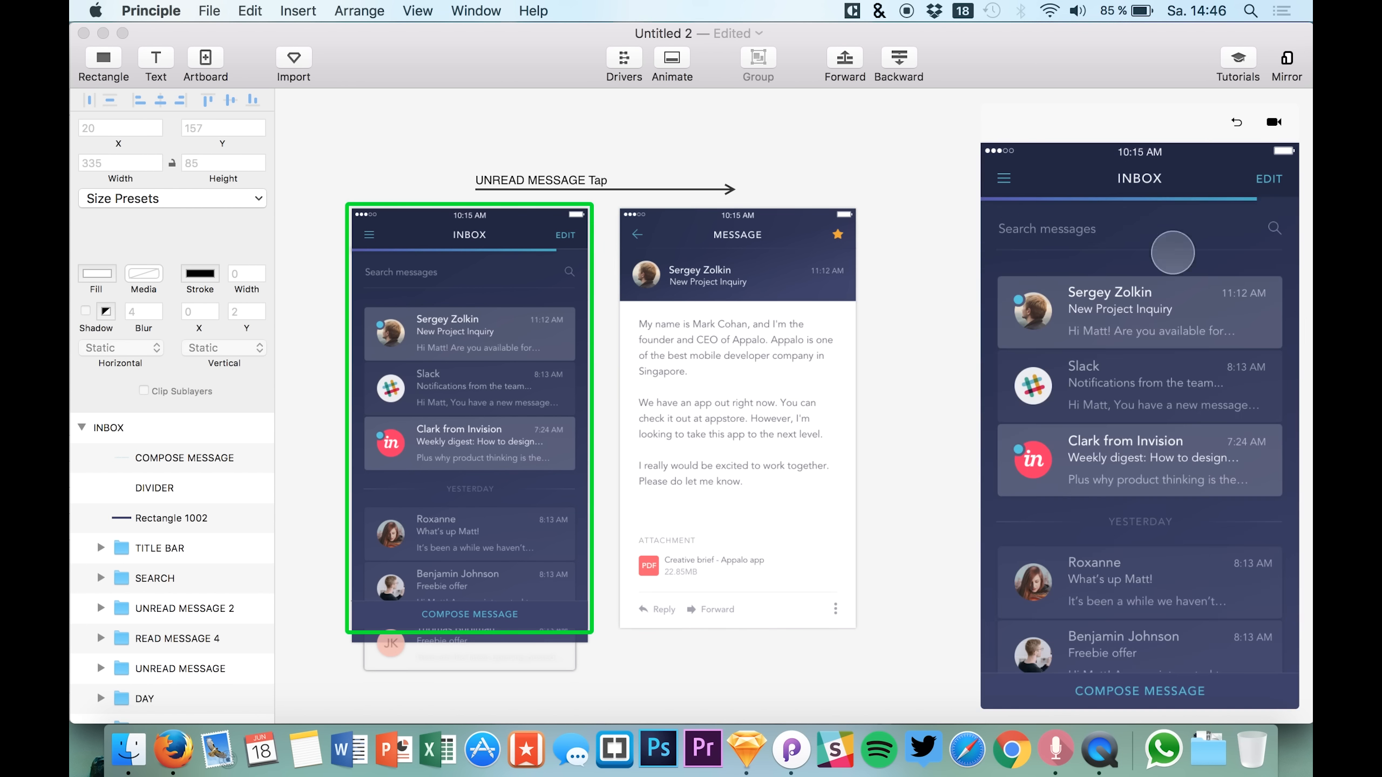
pyautogui.click(1130, 312)
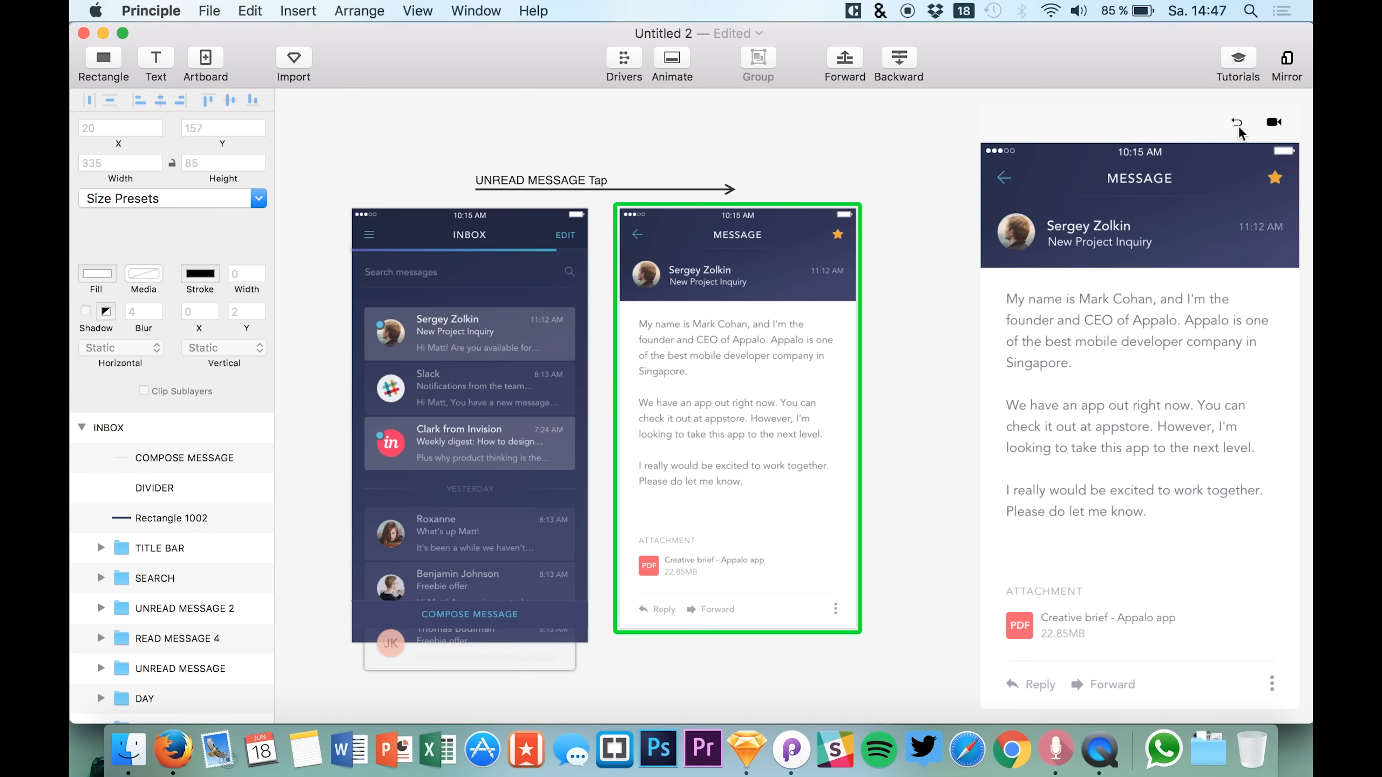
pyautogui.click(1235, 121)
pyautogui.click(1105, 306)
pyautogui.click(1235, 121)
pyautogui.click(1129, 334)
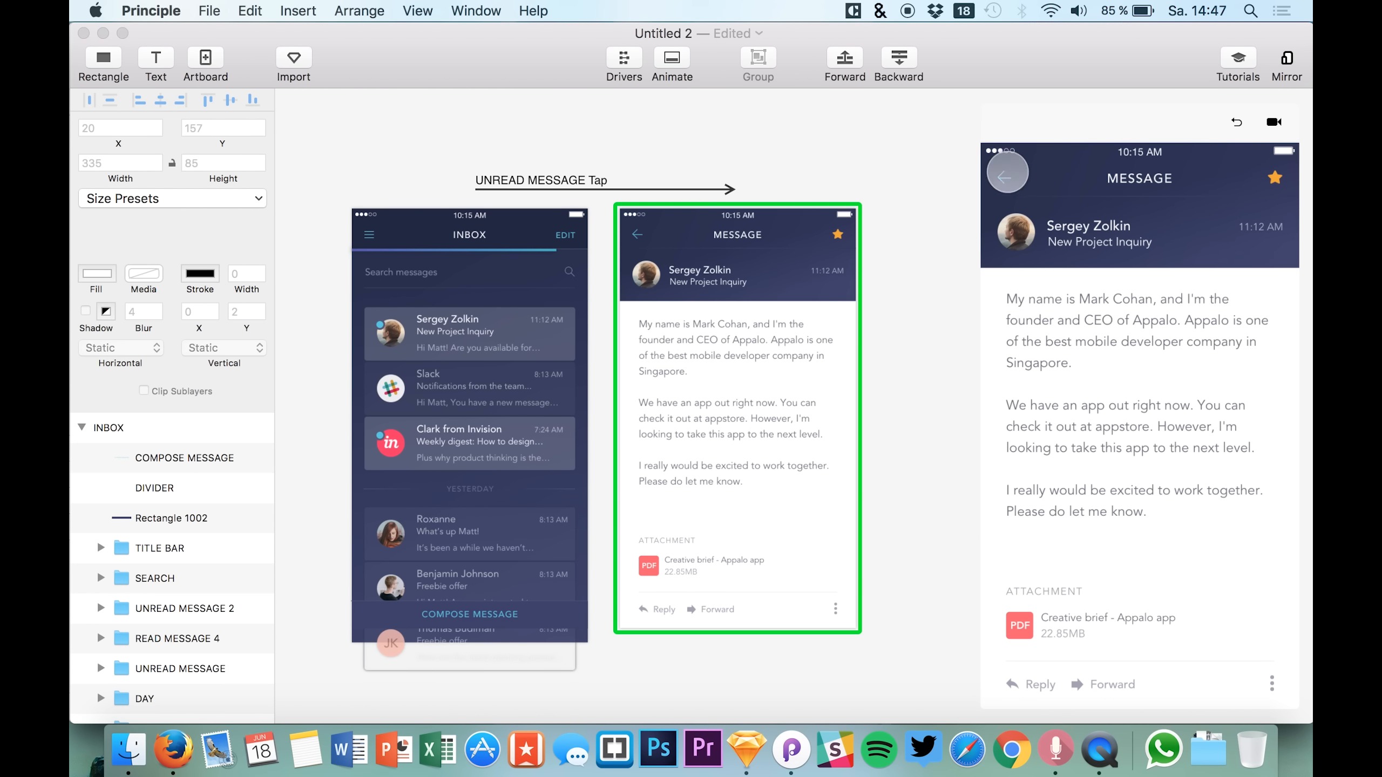
pyautogui.click(1240, 123)
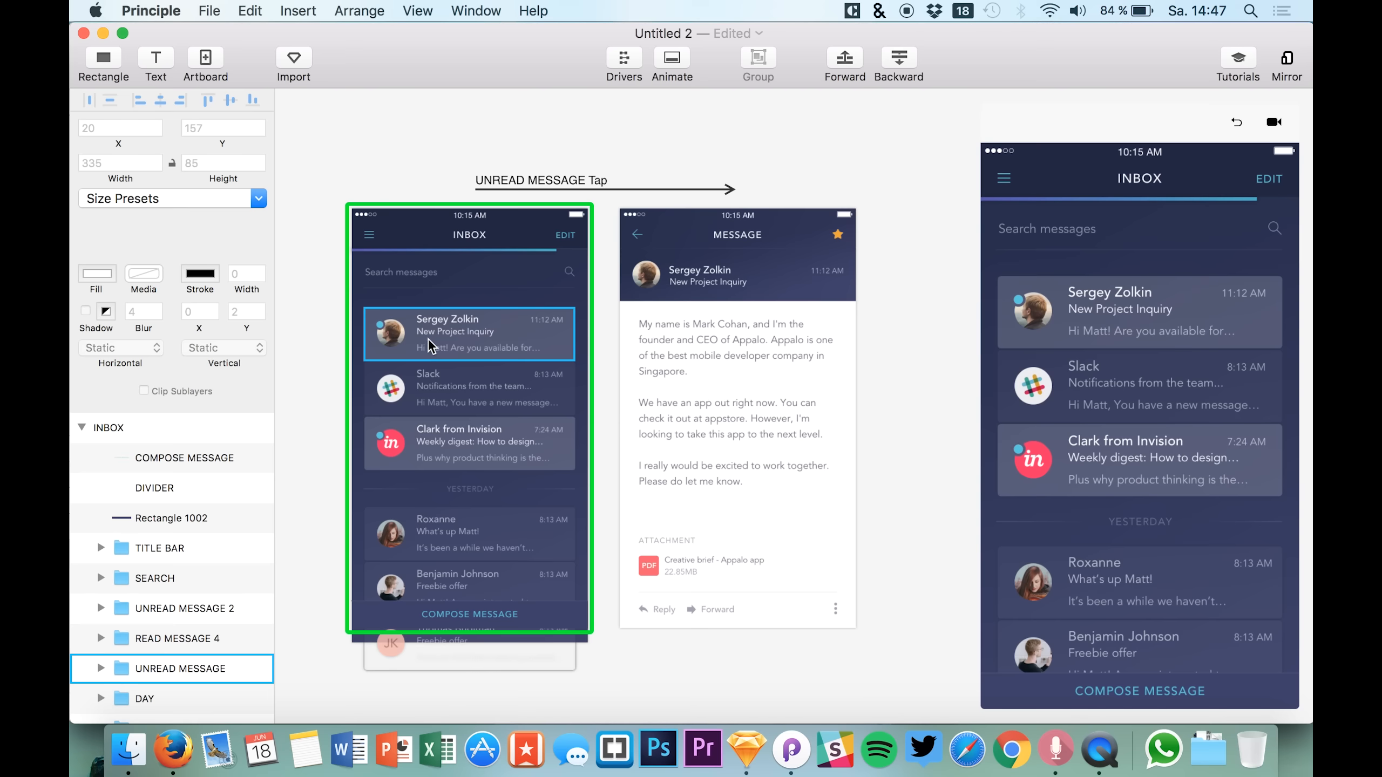
# Rename the avatar layer in the DETAIL MESSAGE title bar as "avatar 4" to match the avatar in the inbox's UNREAD MESSAGE group.
pyautogui.scroll(2, 428, 343)
pyautogui.click(395, 353)
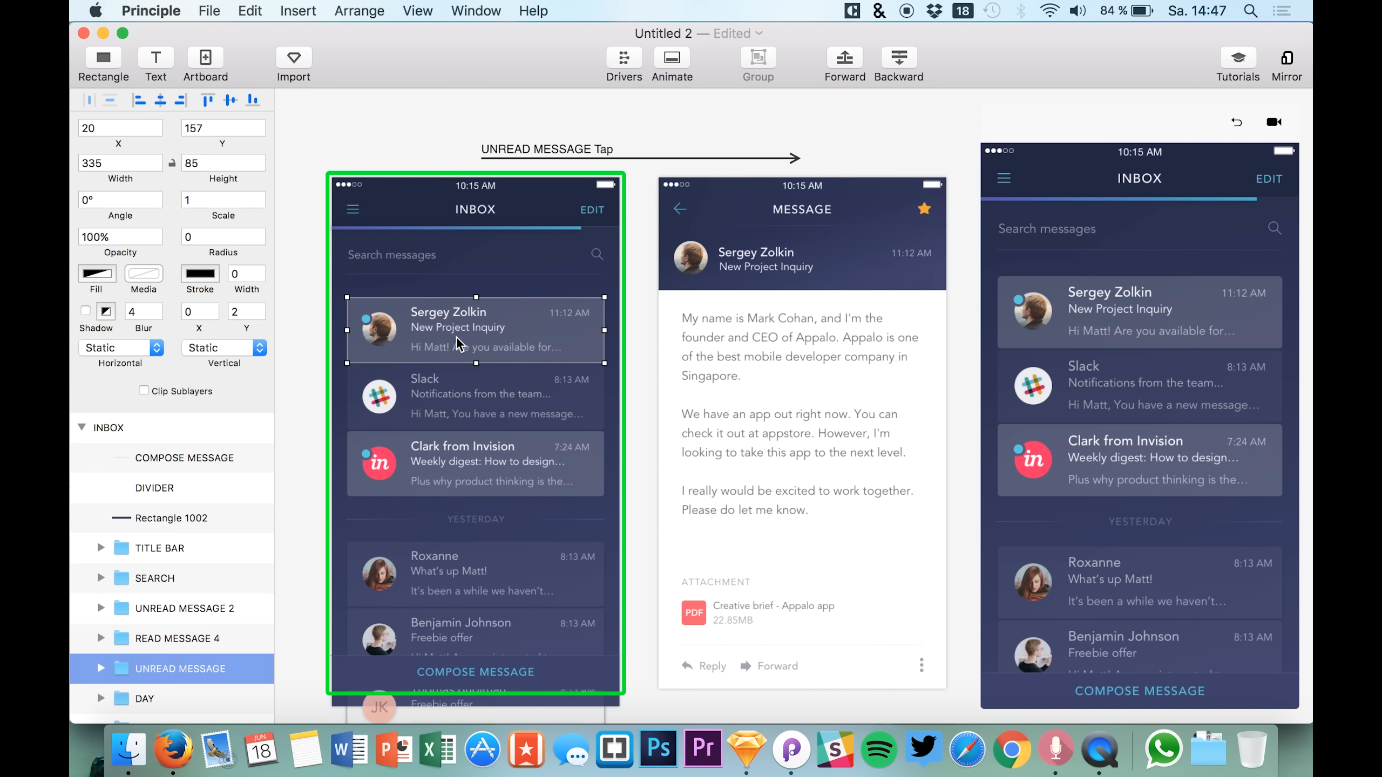
pyautogui.click(99, 669)
pyautogui.scroll(-5, 176, 626)
pyautogui.click(174, 601)
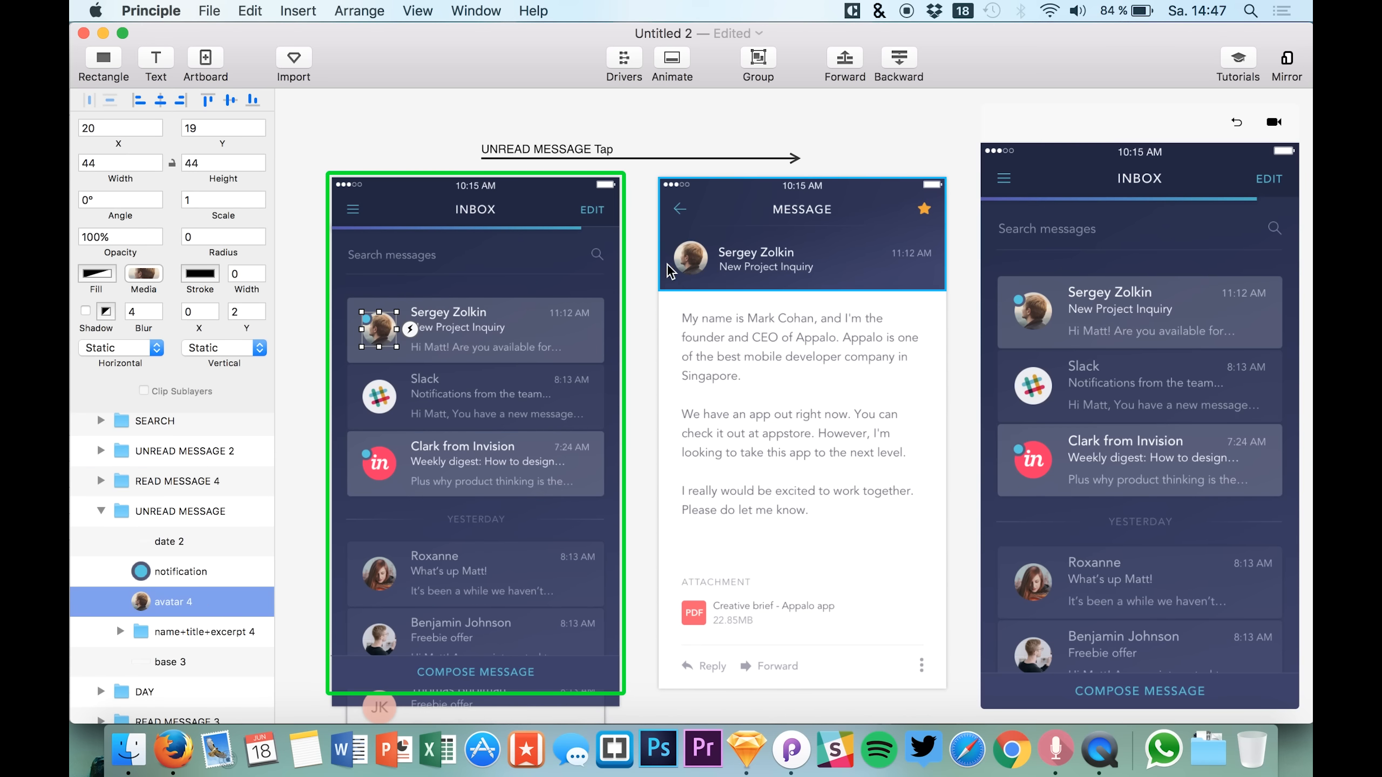
pyautogui.scroll(-5, 172, 571)
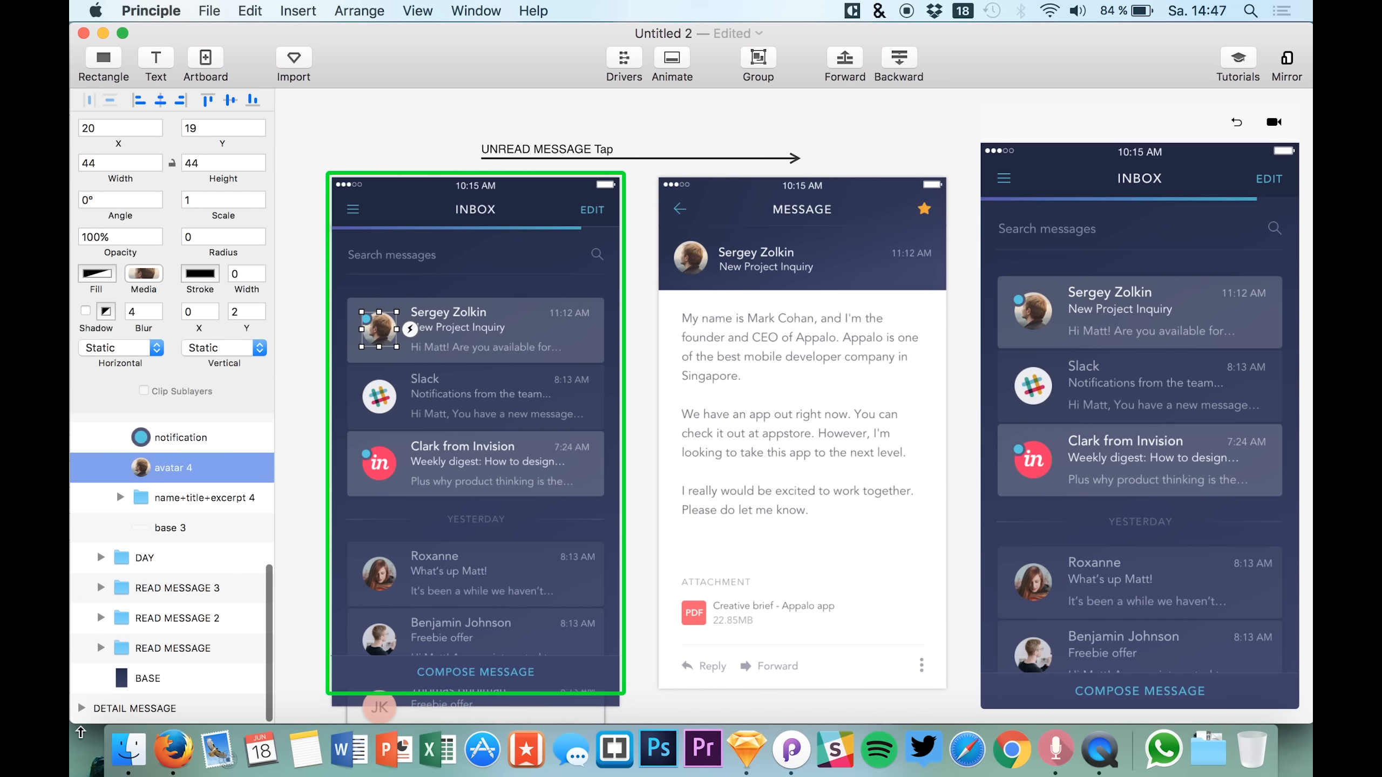
pyautogui.click(82, 709)
pyautogui.scroll(-4, 118, 604)
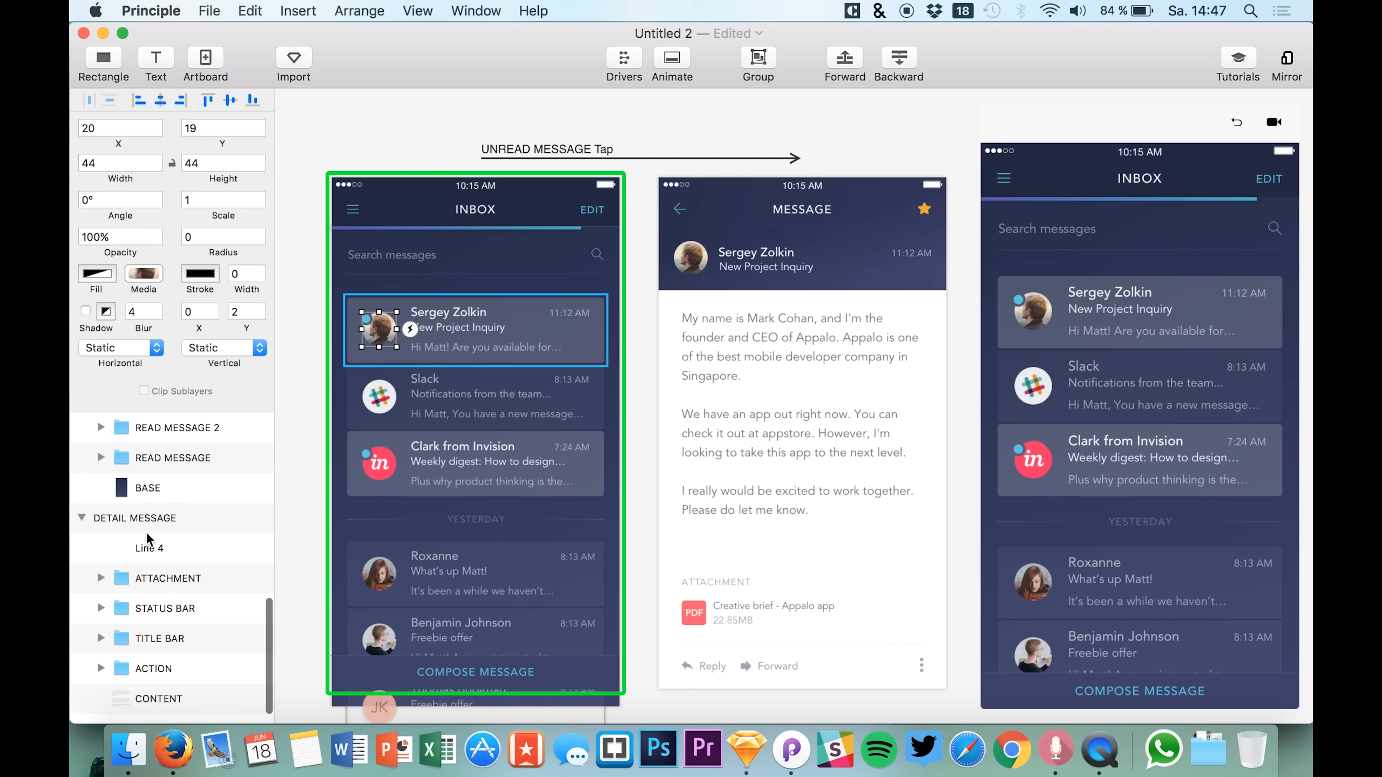
pyautogui.click(695, 266)
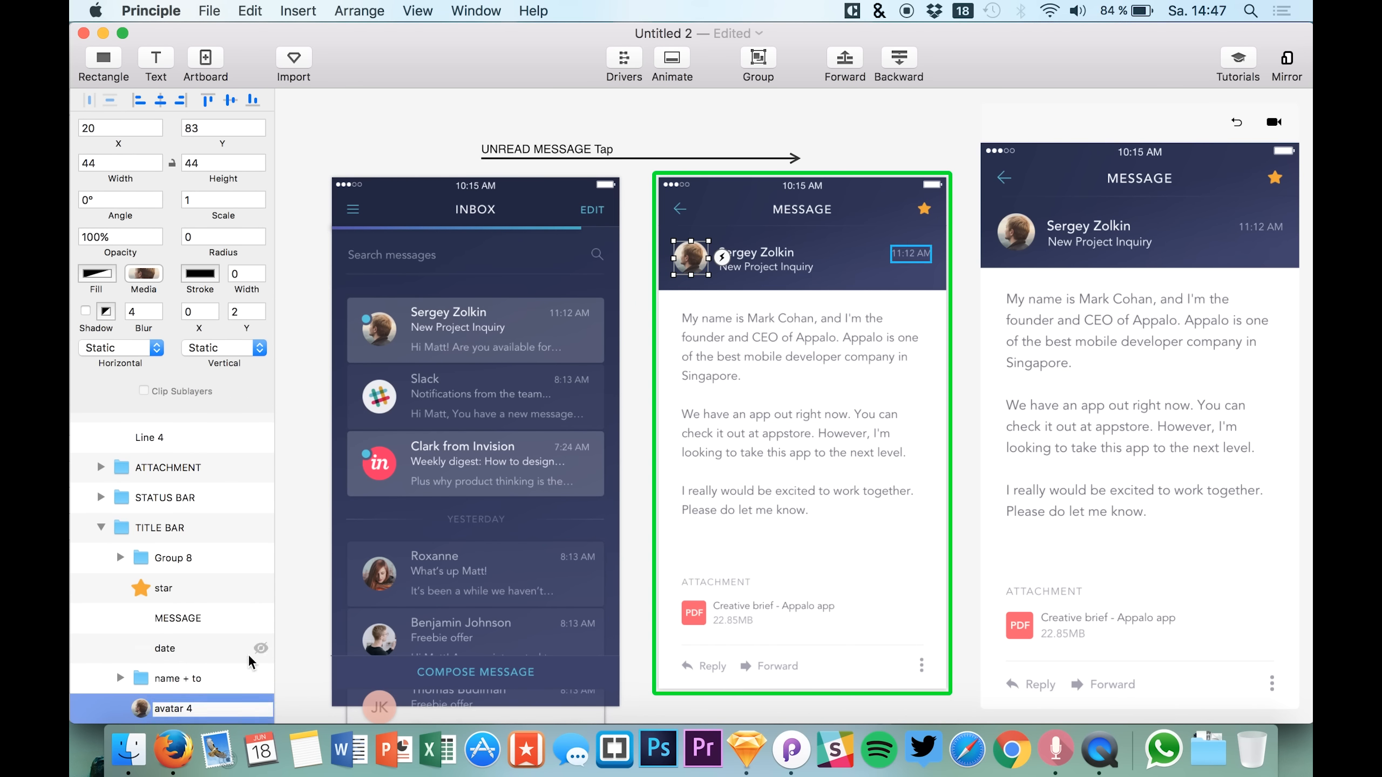
pyautogui.click(298, 683)
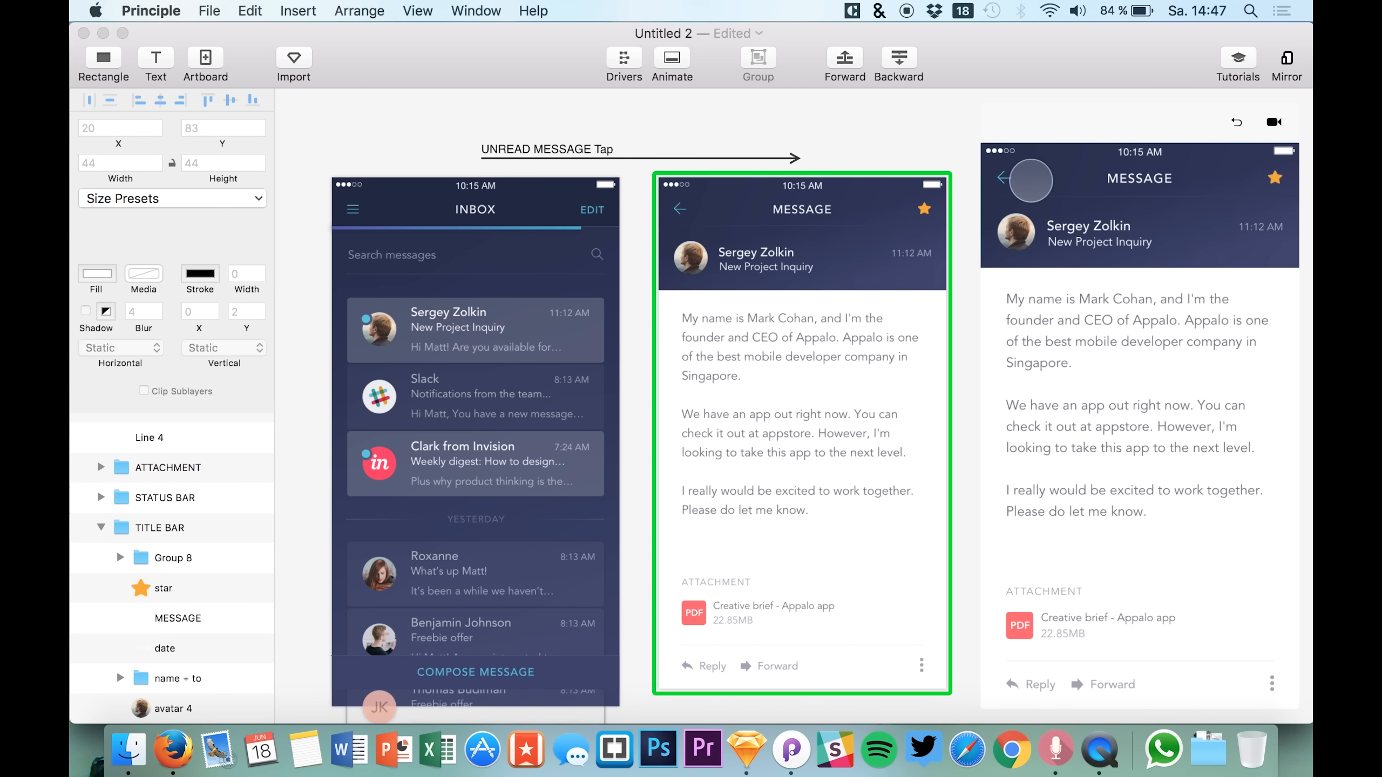
# Replay the tap transition in the preview to examine how the avatar animates between the two artboards.
pyautogui.click(1242, 123)
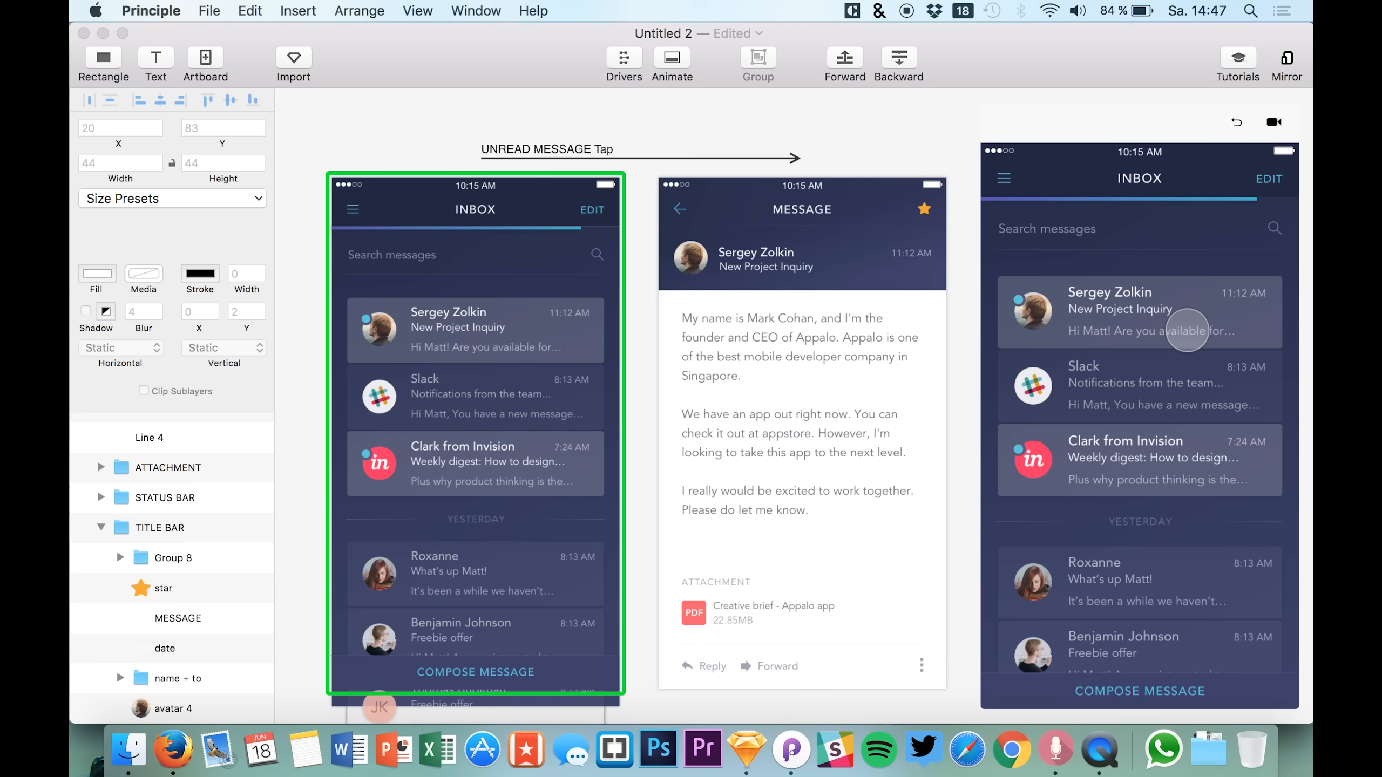
pyautogui.click(1187, 330)
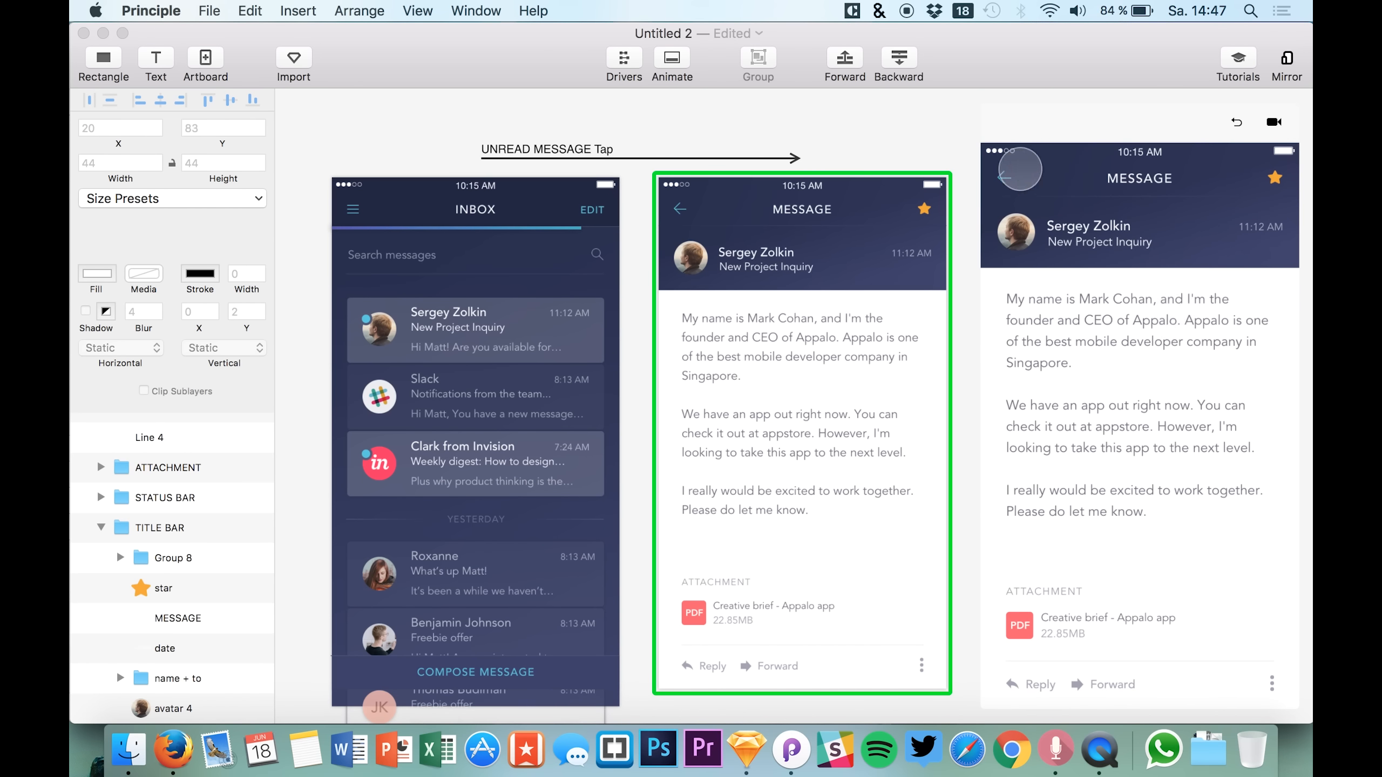
pyautogui.click(1237, 128)
pyautogui.click(1160, 300)
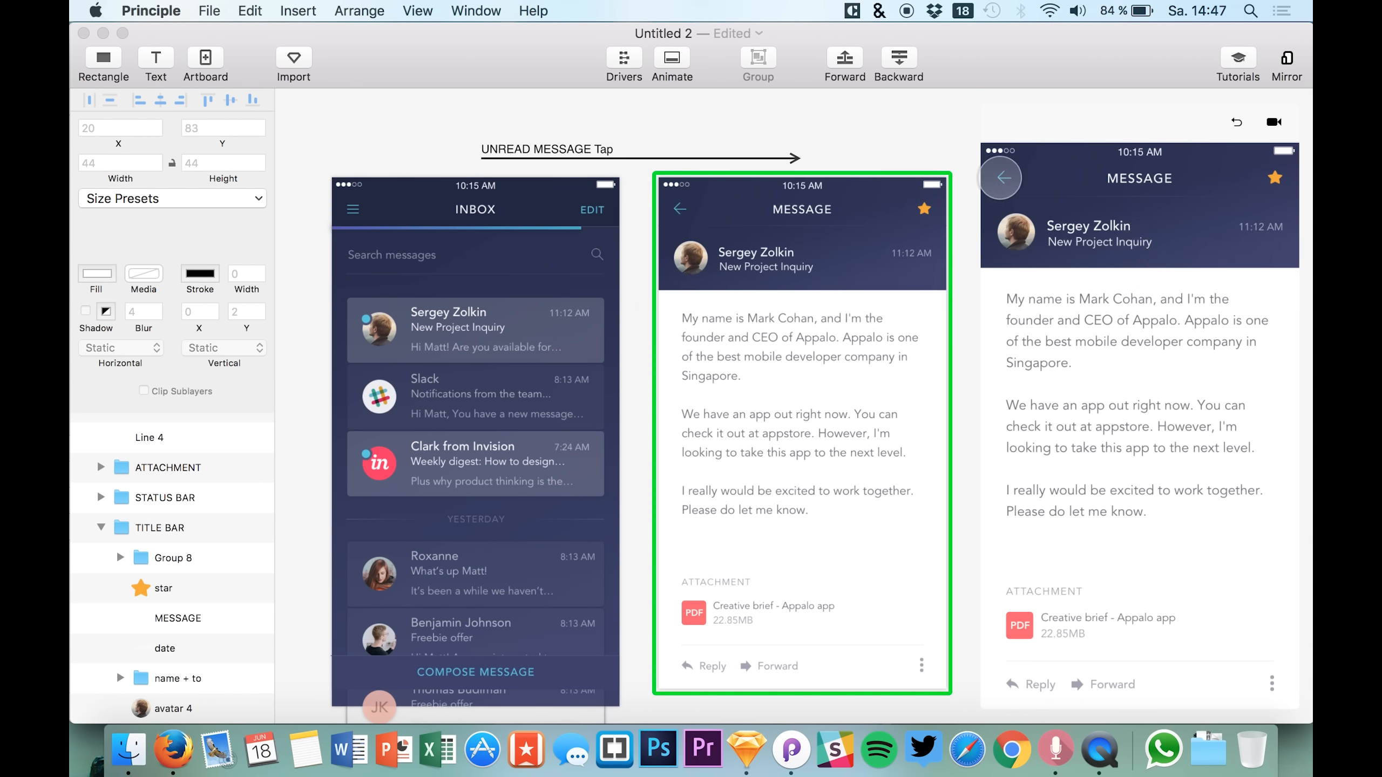
# Rename the sender-name text layer in the inbox's UNREAD MESSAGE group as "text_1".
pyautogui.click(451, 324)
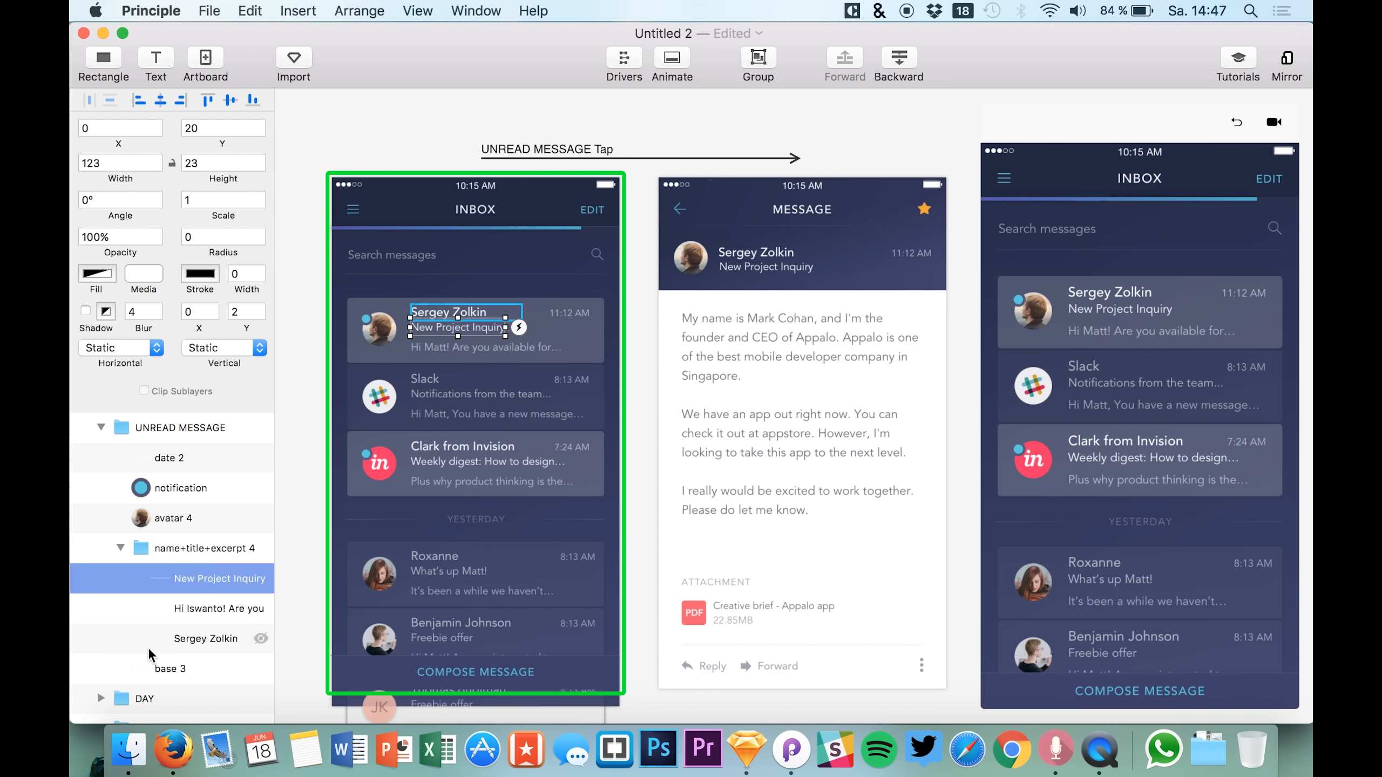
pyautogui.click(196, 639)
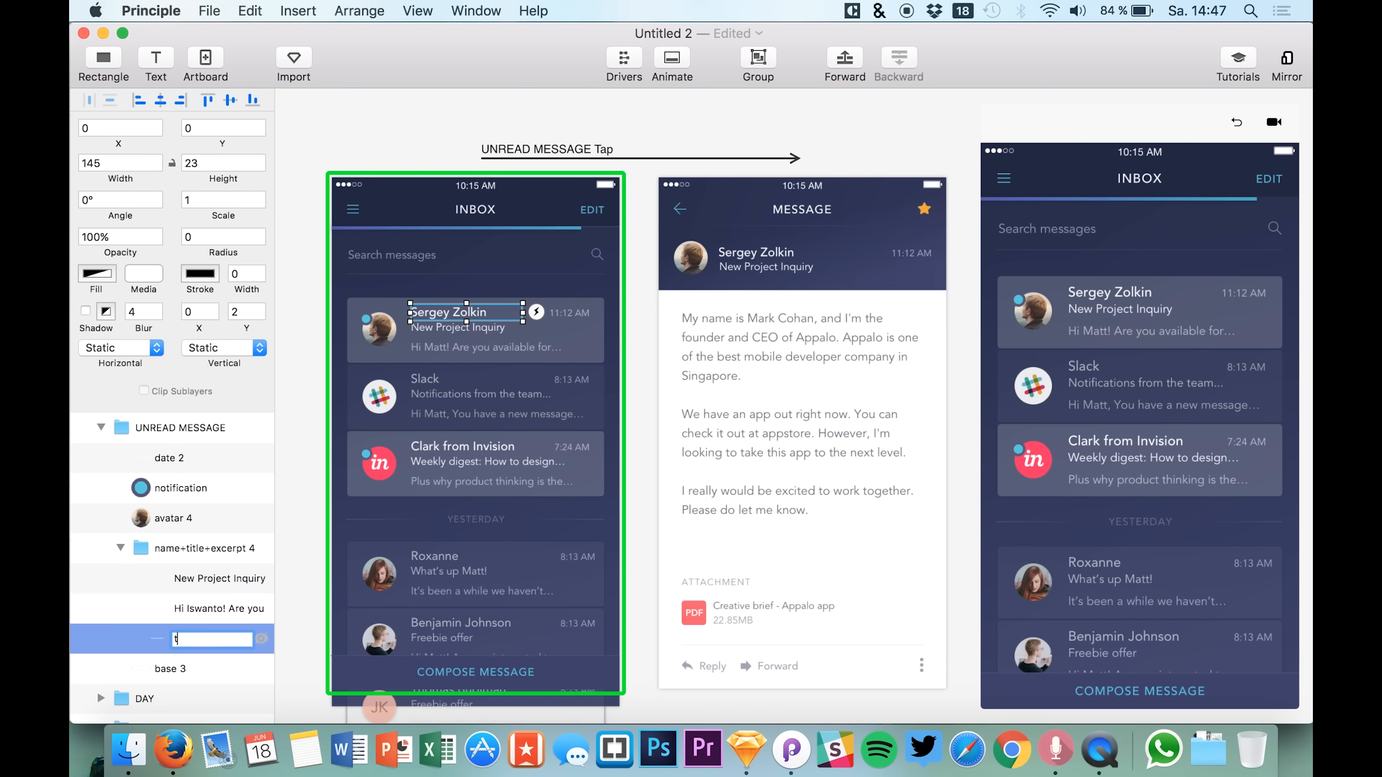
pyautogui.write('text_1')
pyautogui.press('Return')
# Rename the inbox's subject text layer "text_2", and the DETAIL MESSAGE sender-name and subject layers "text_1" and "text_2" to match.
pyautogui.click(192, 581)
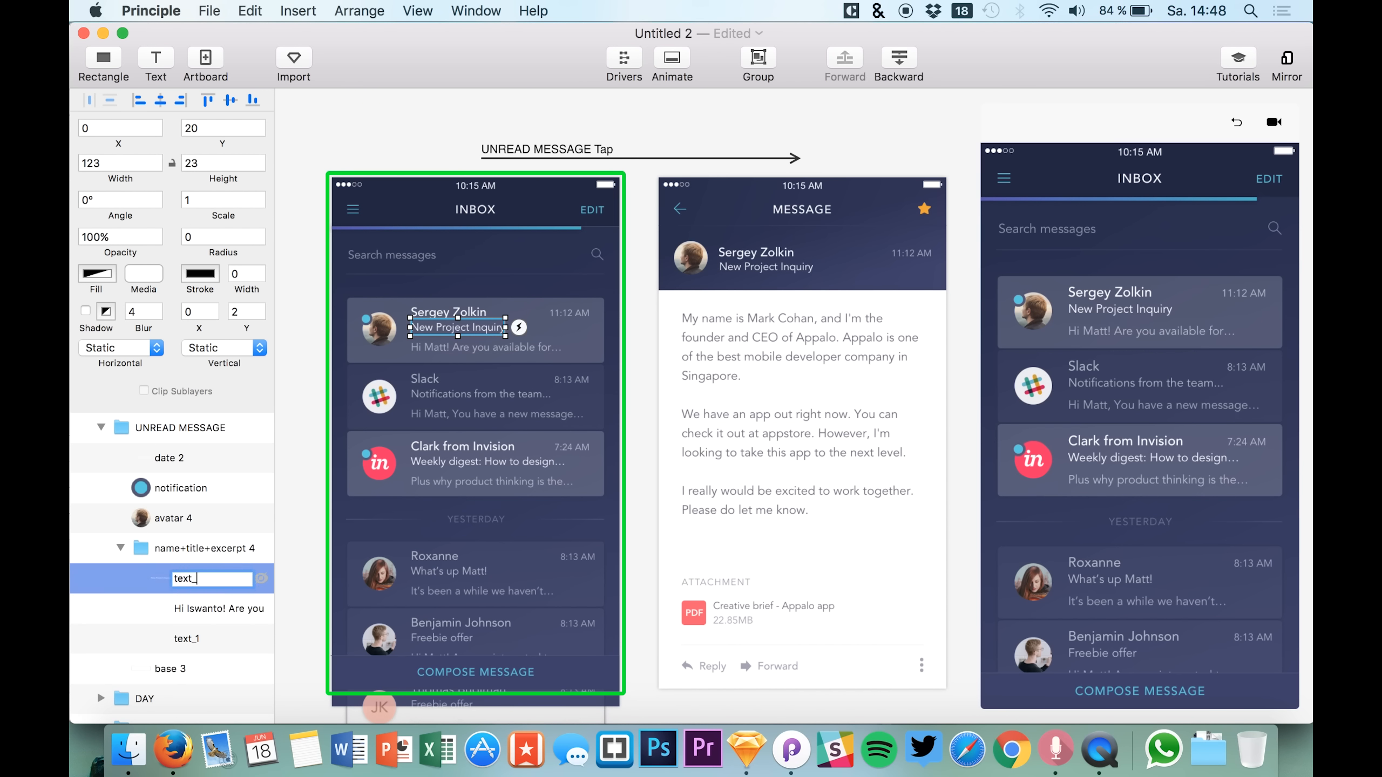
pyautogui.click(749, 277)
pyautogui.doubleClick(751, 271)
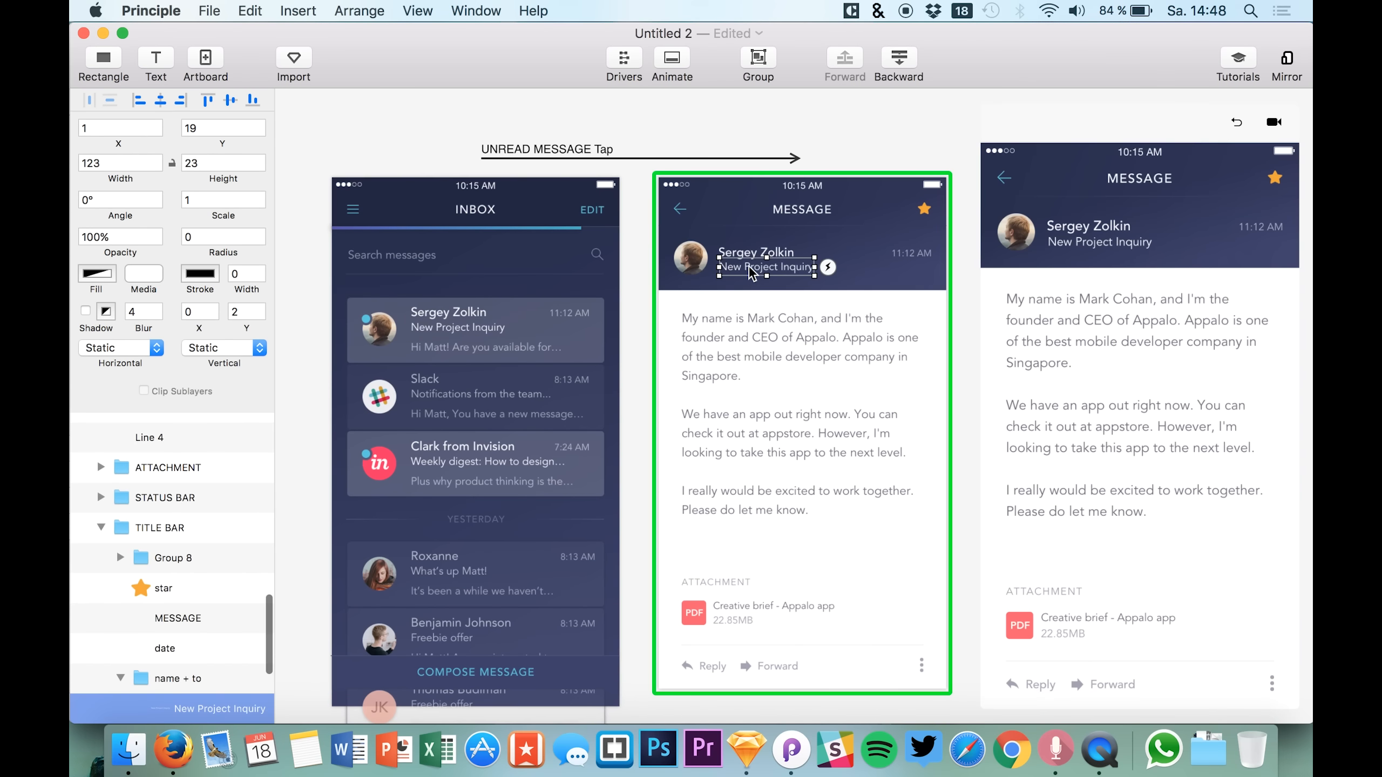
pyautogui.click(739, 260)
pyautogui.scroll(-2, 175, 656)
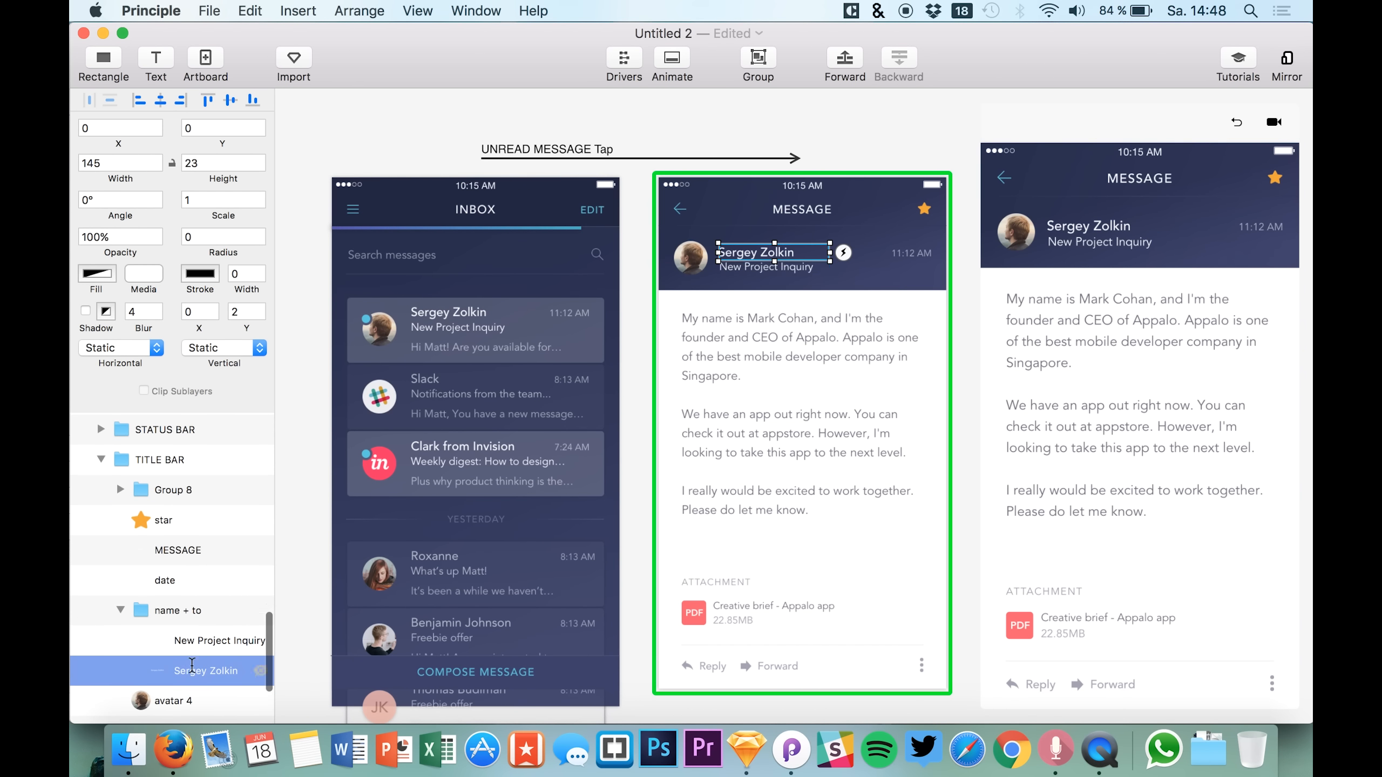
pyautogui.click(200, 638)
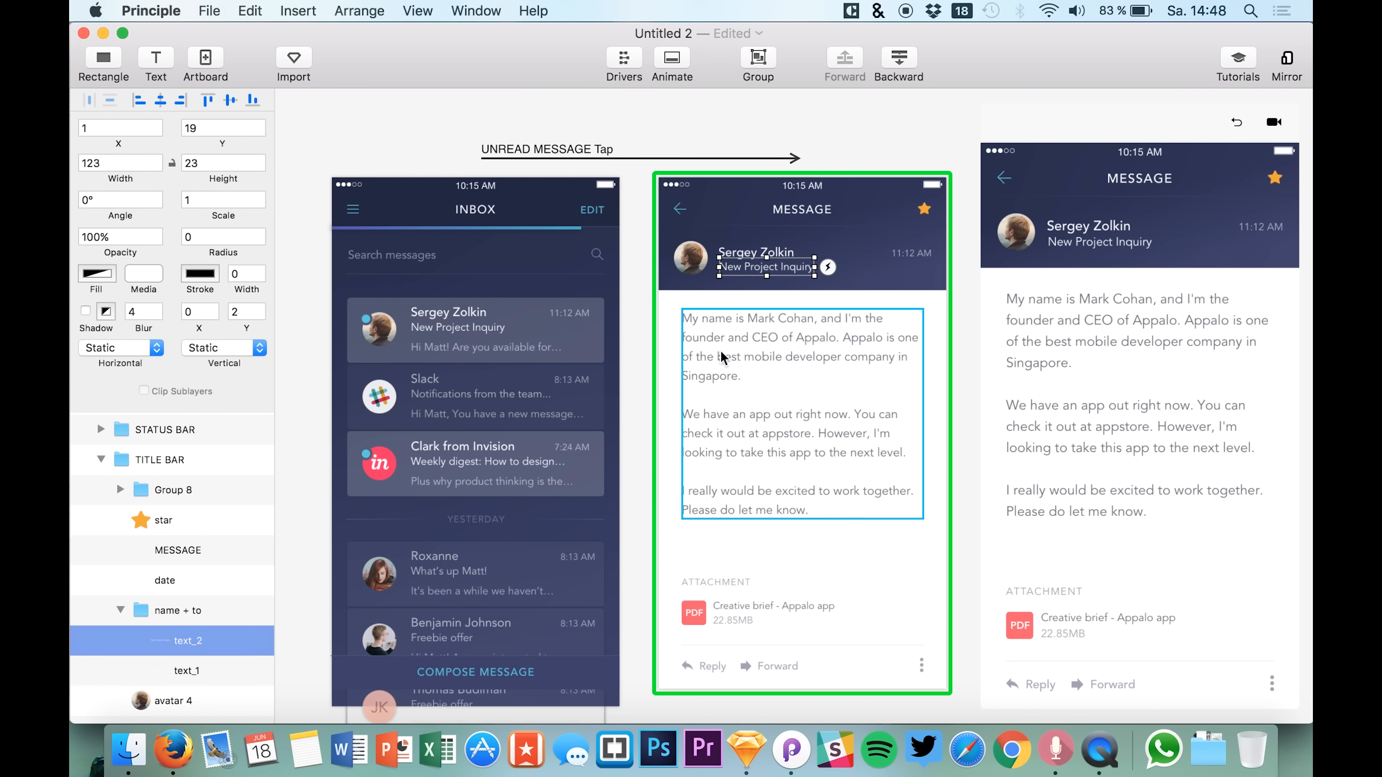
# Replay the tap transition in the preview several times to examine how the sender name and subject move, rewinding to the inbox each time.
pyautogui.click(1241, 129)
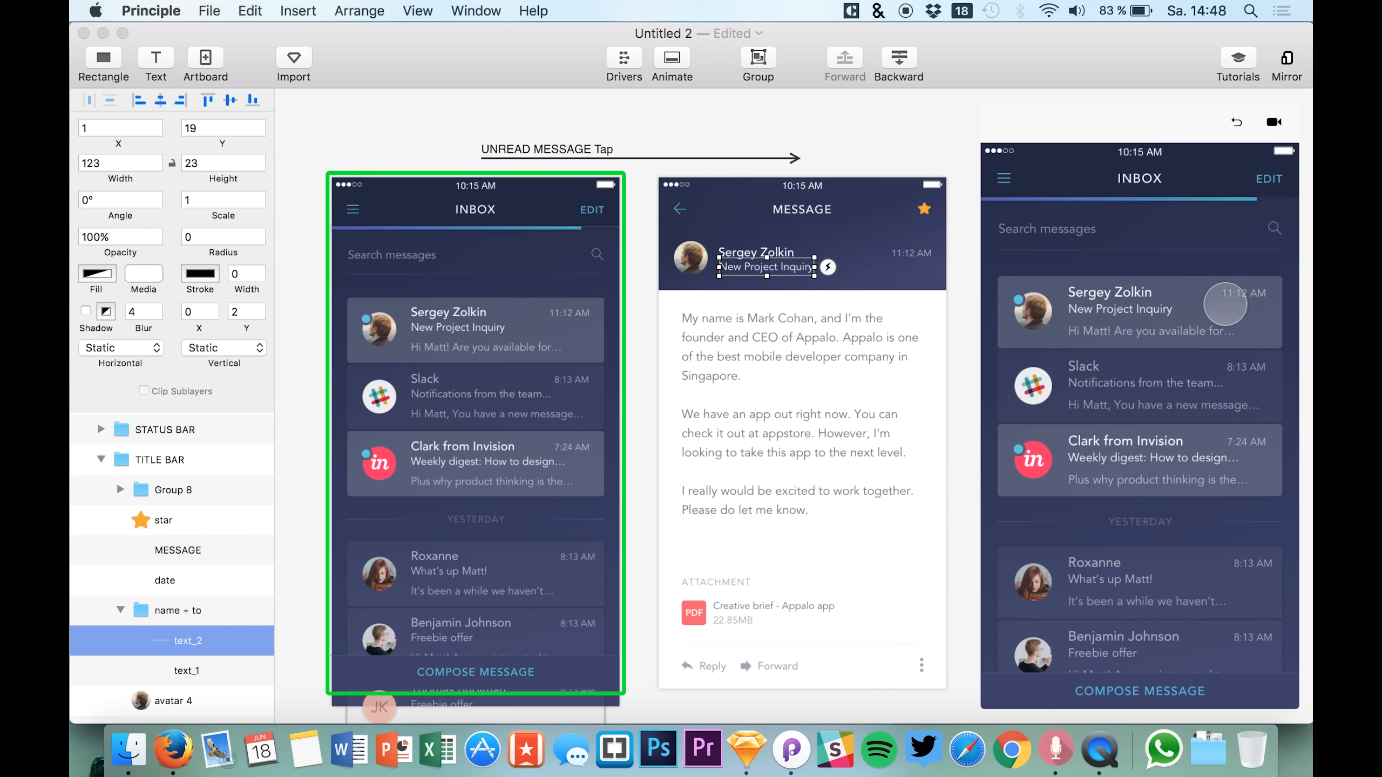
pyautogui.click(1226, 303)
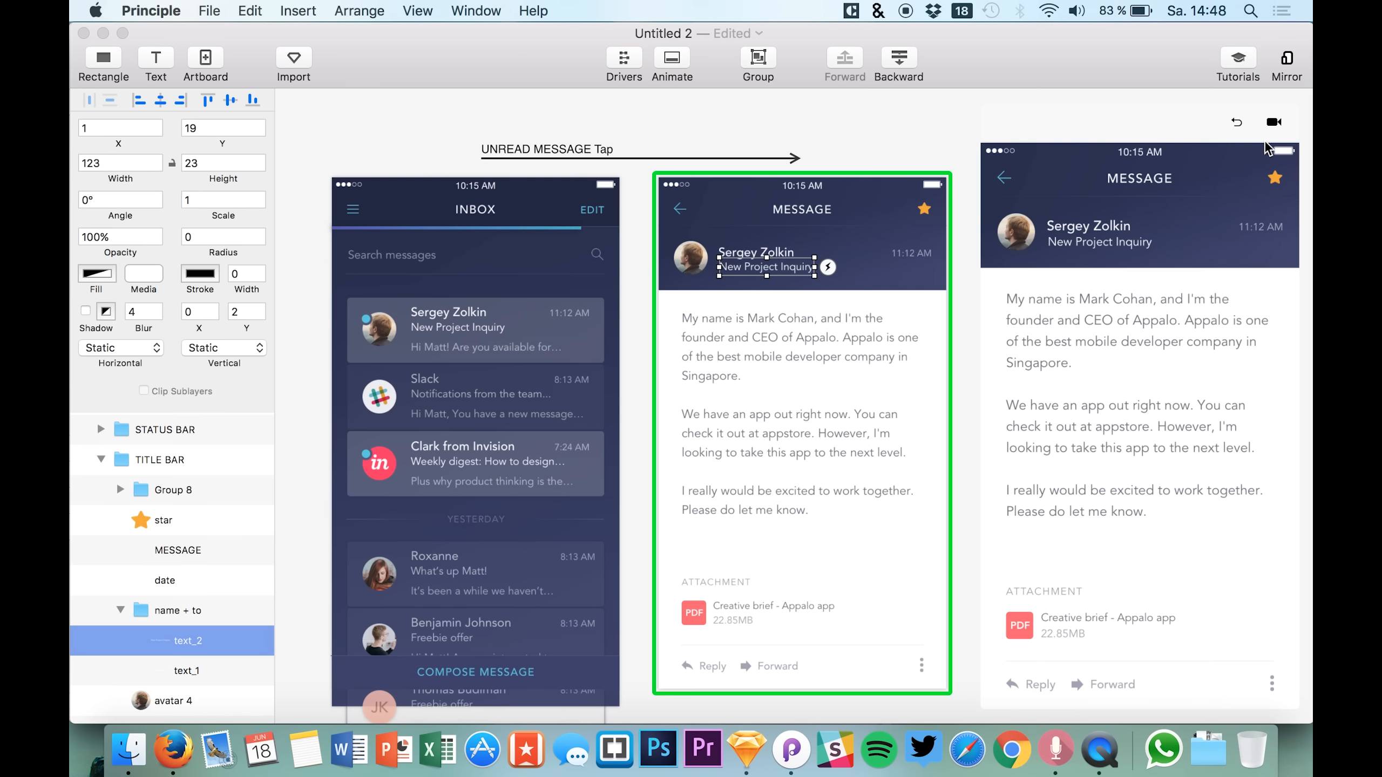
pyautogui.click(1237, 123)
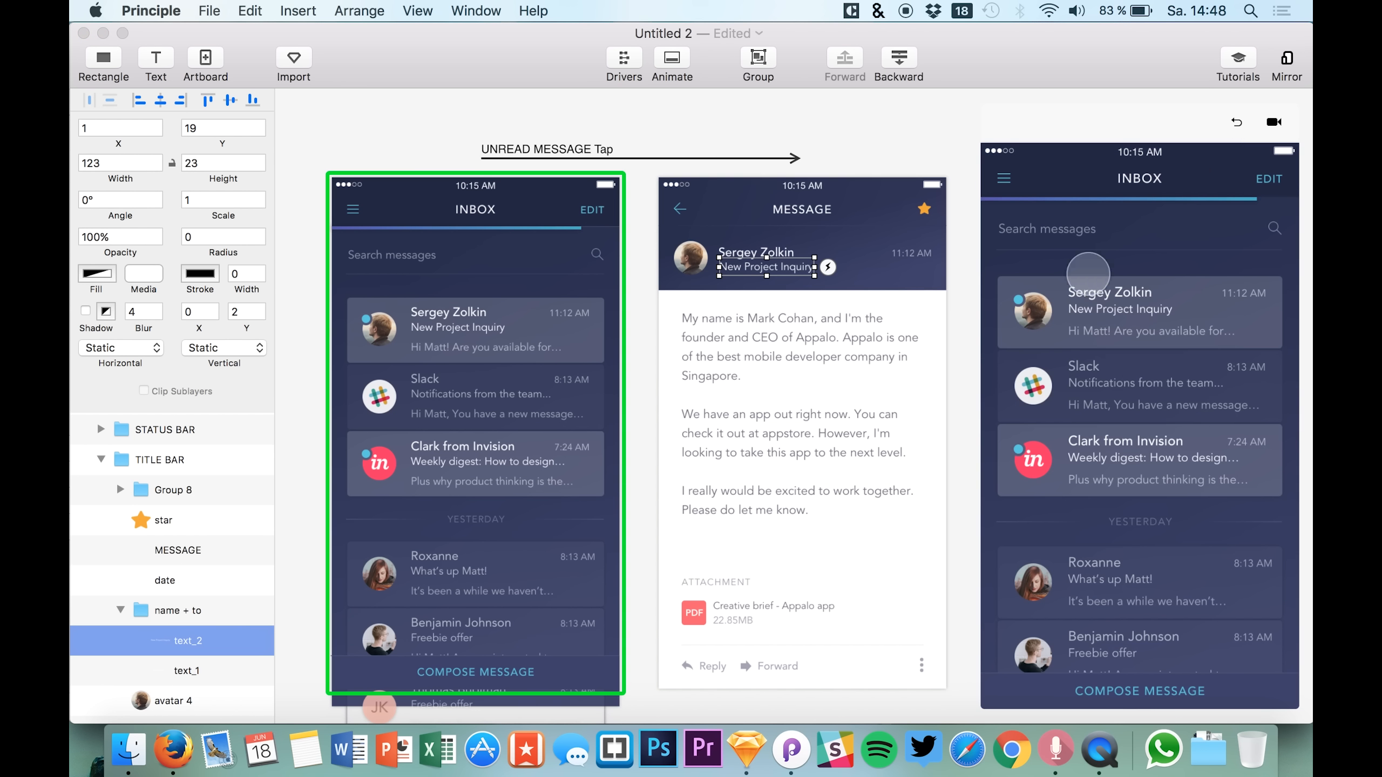
pyautogui.click(1201, 316)
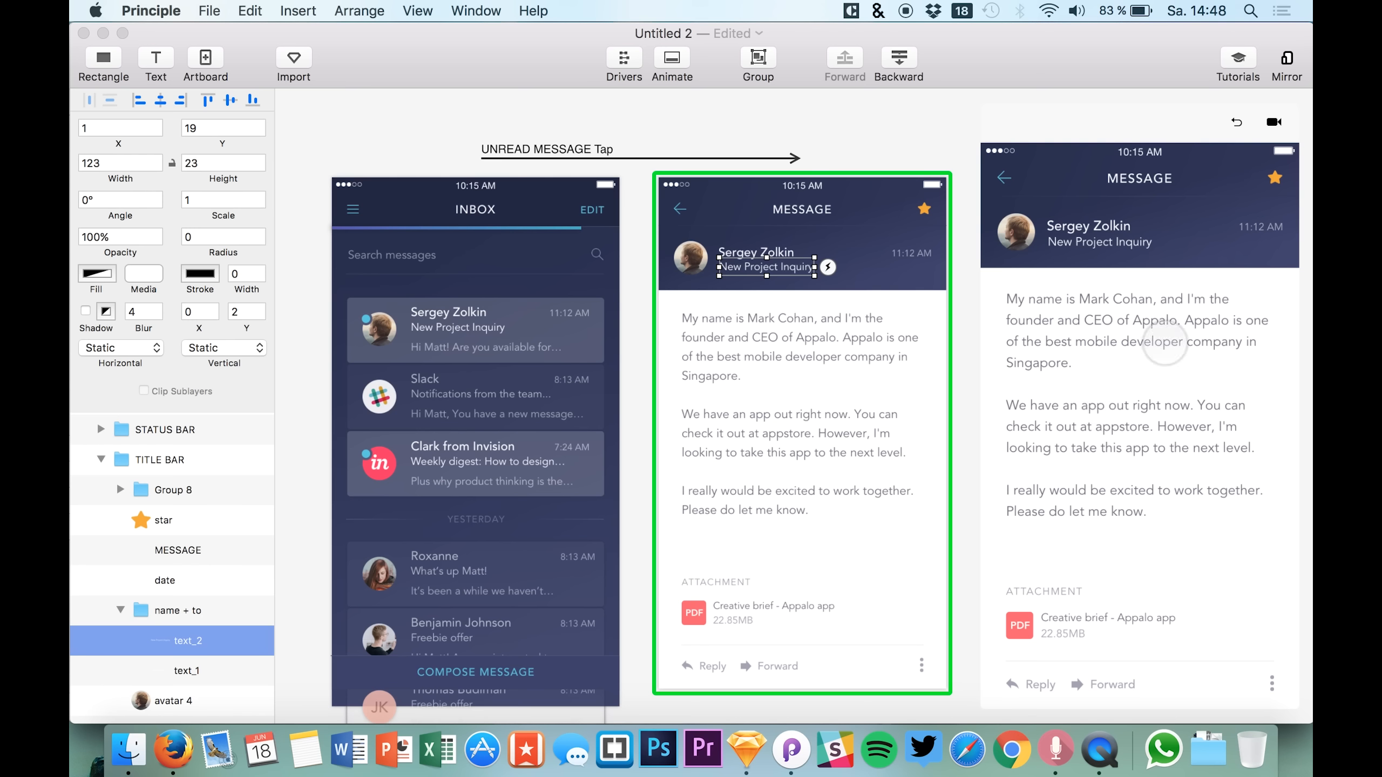
pyautogui.click(1235, 124)
pyautogui.click(1170, 306)
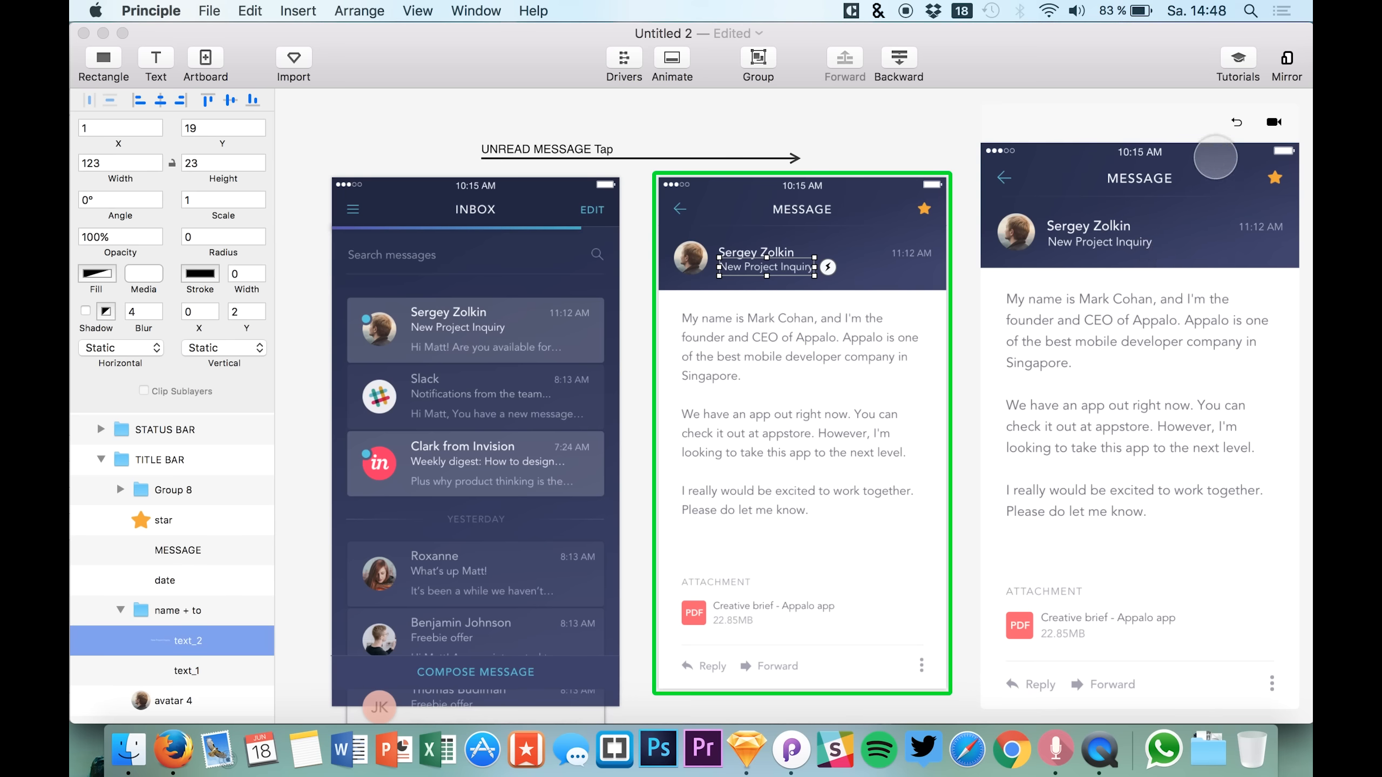
pyautogui.click(1237, 123)
pyautogui.click(1170, 316)
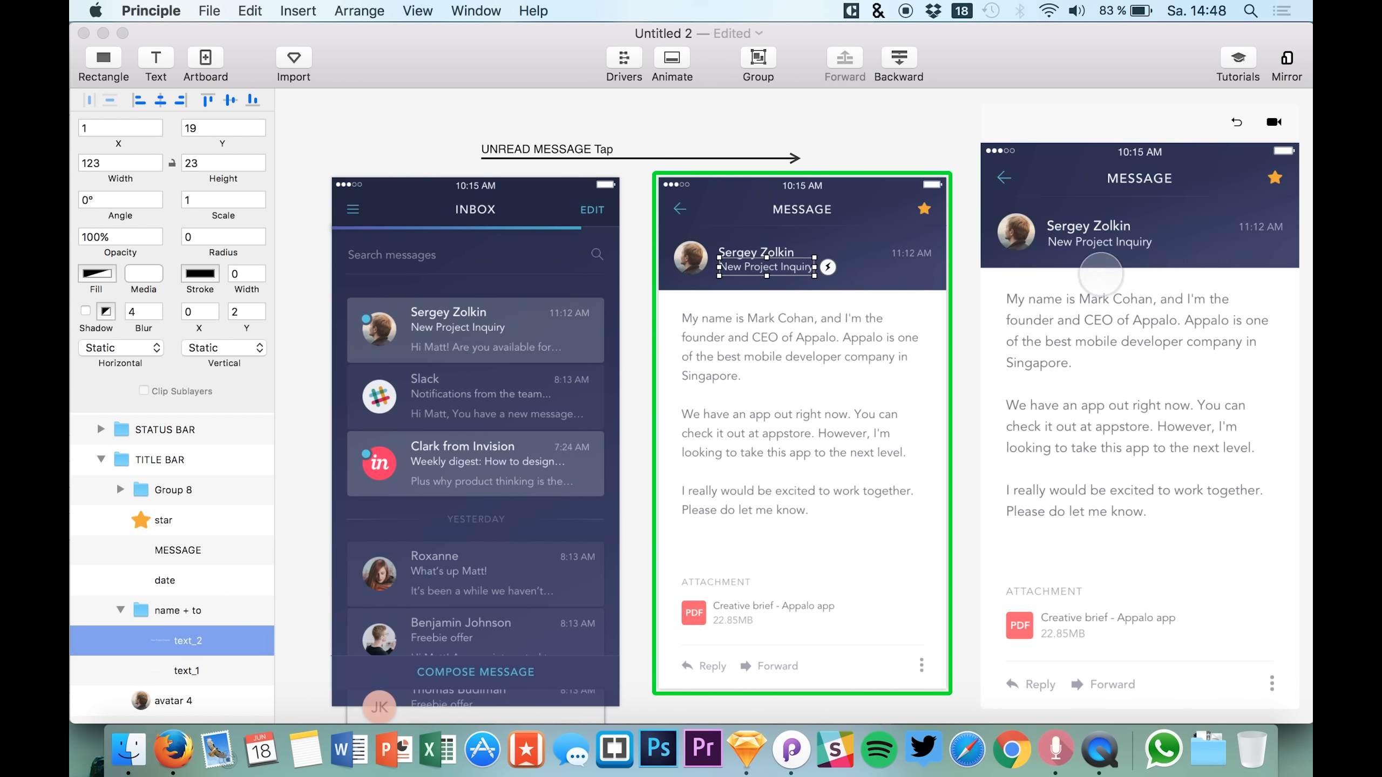
pyautogui.click(1237, 123)
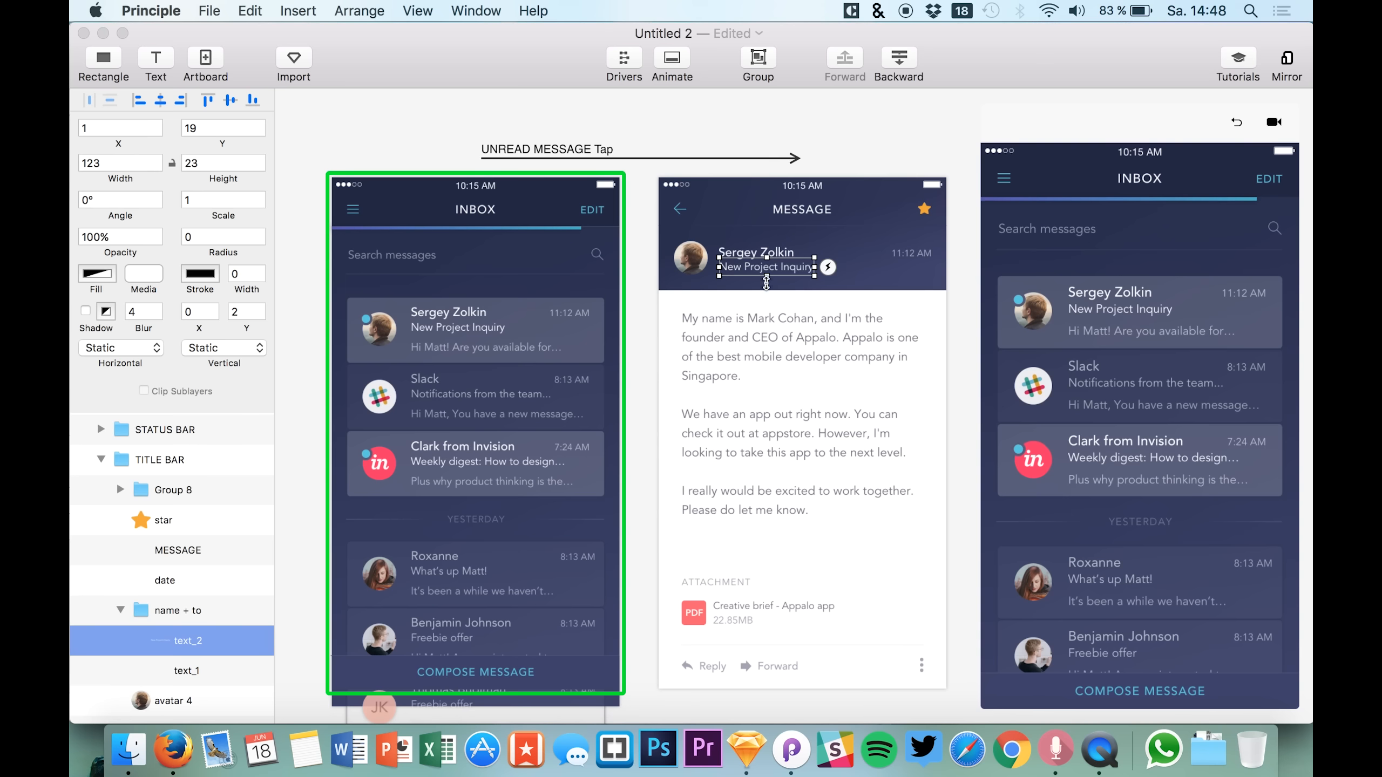
# Inspect the base layer in the inbox's UNREAD MESSAGE group and check the DETAIL MESSAGE layers for a matching background.
pyautogui.click(597, 354)
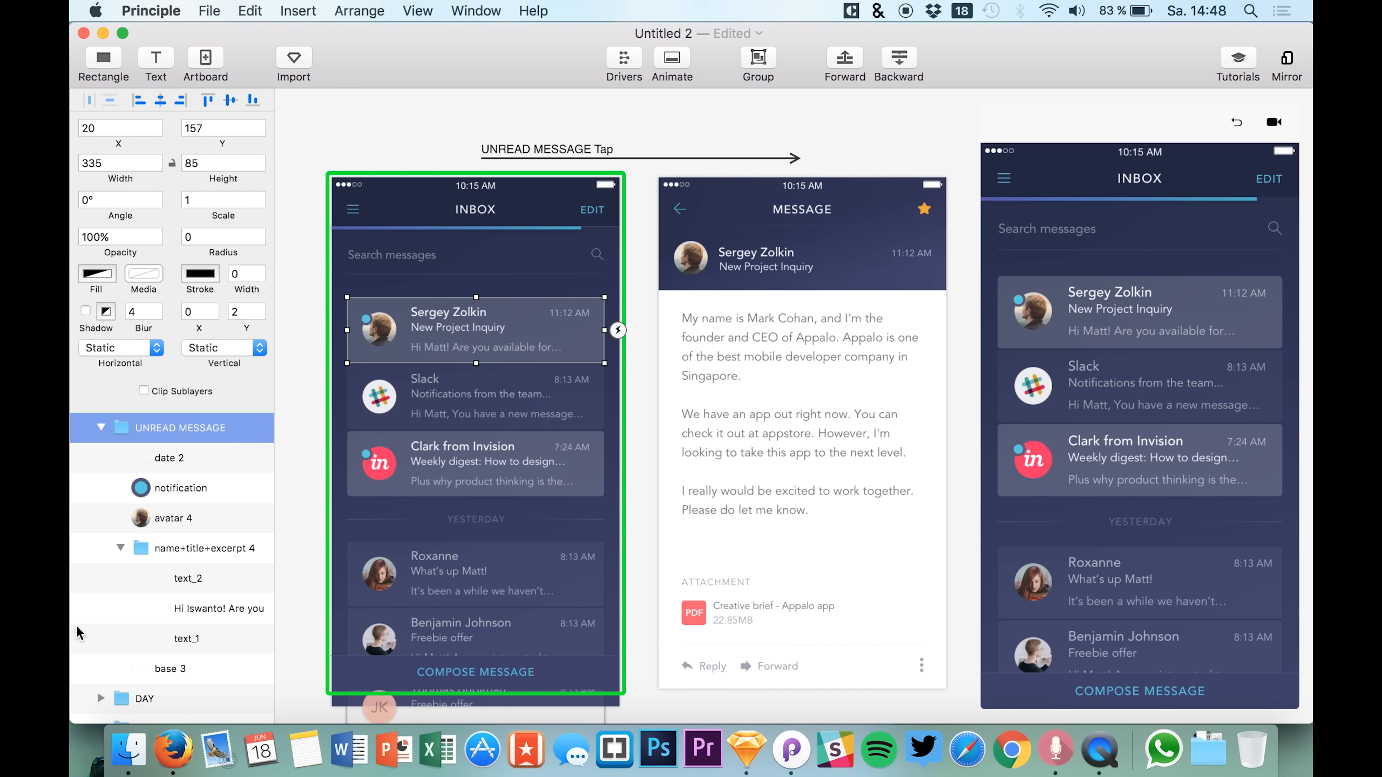
pyautogui.click(169, 676)
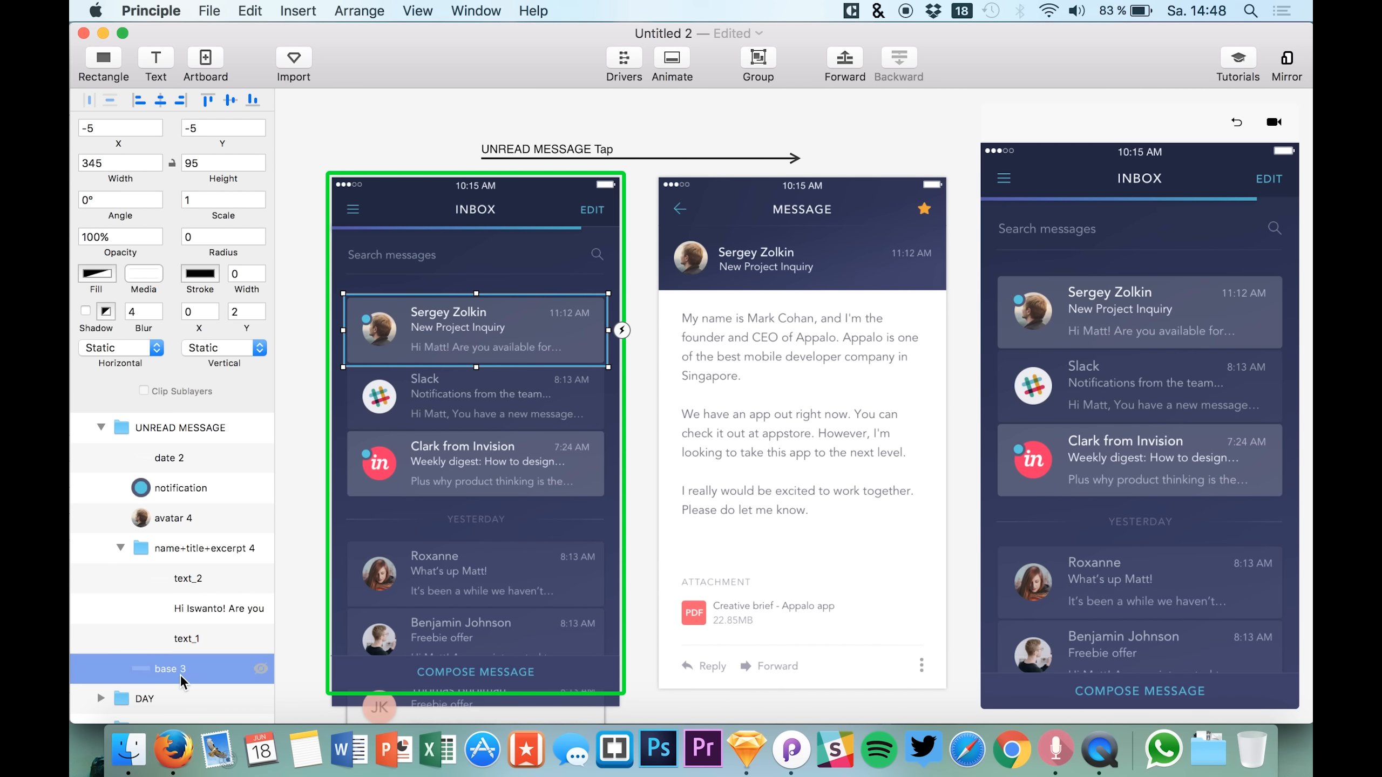
pyautogui.scroll(-3, 206, 687)
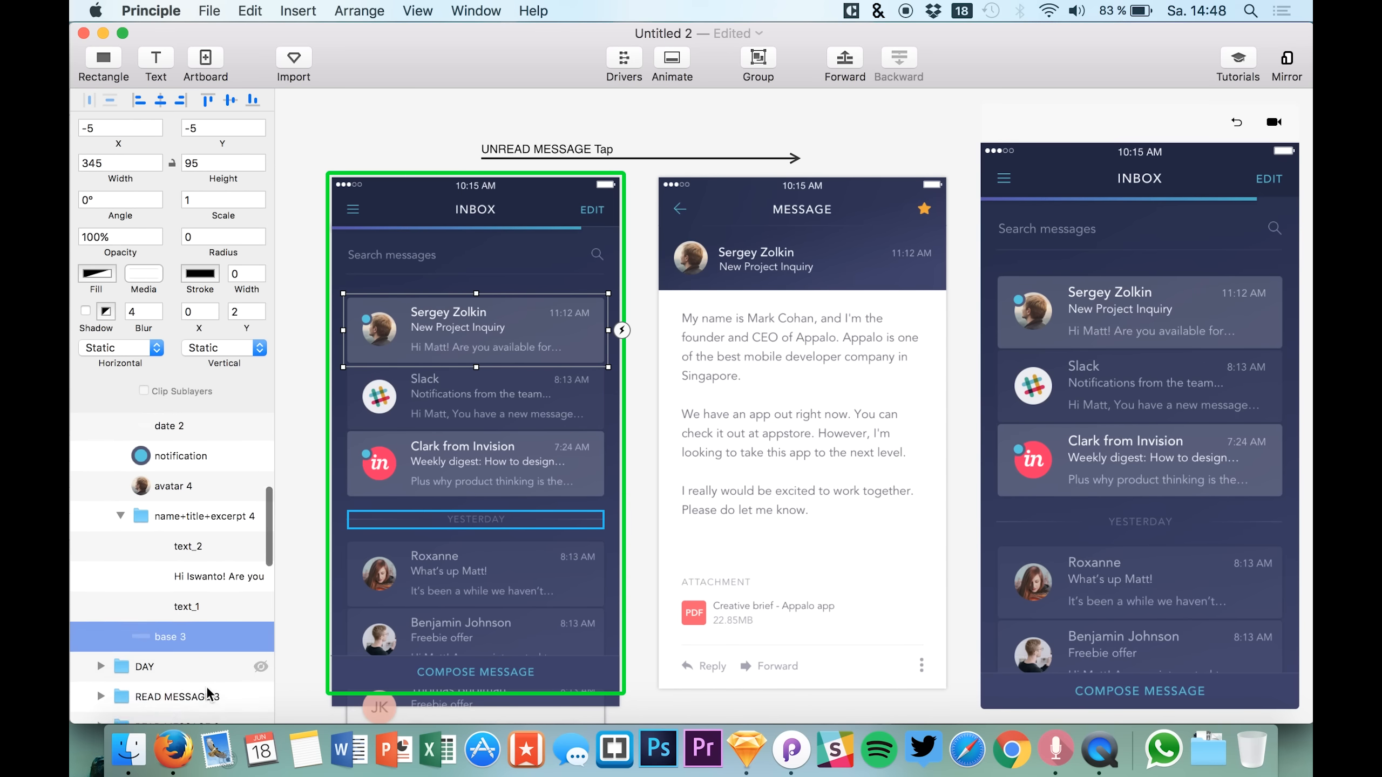
pyautogui.scroll(-10, 163, 618)
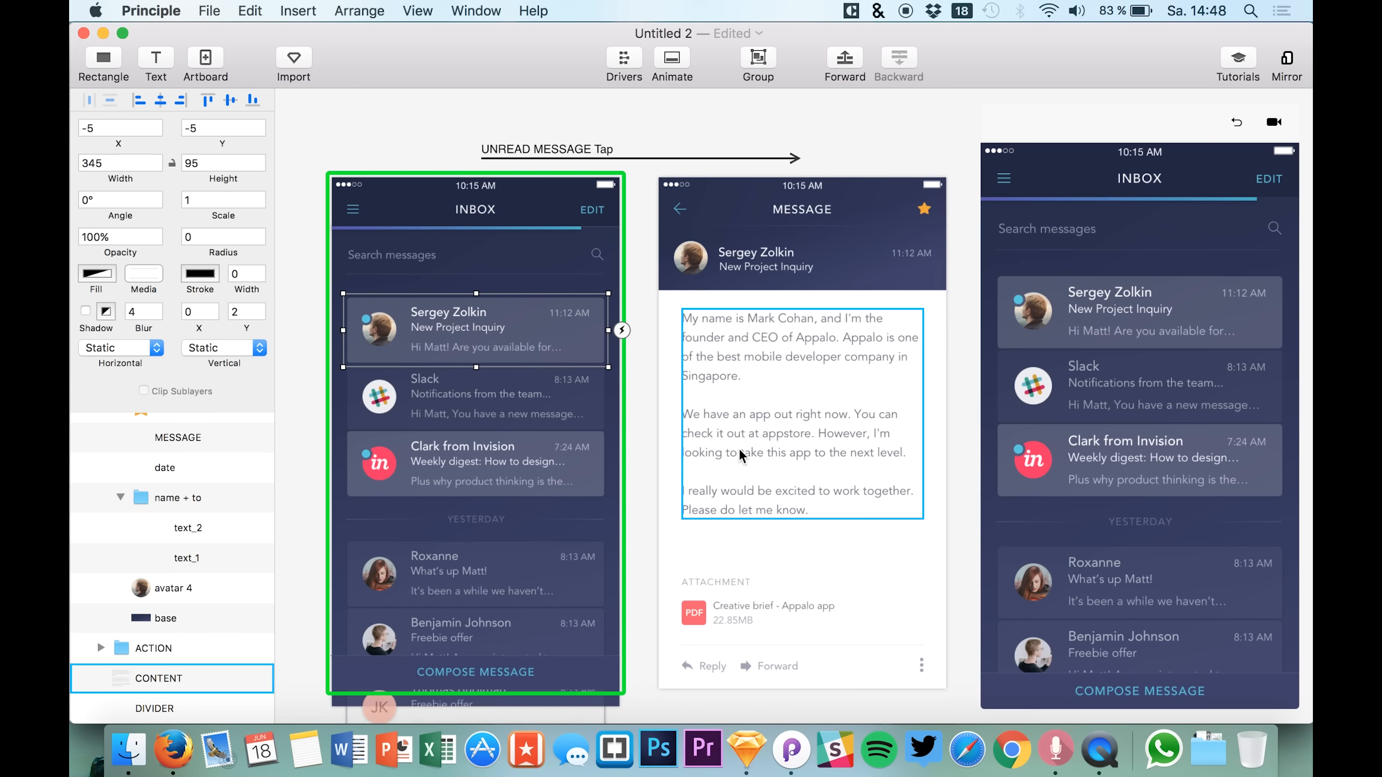
pyautogui.click(120, 498)
pyautogui.scroll(2, 131, 653)
pyautogui.scroll(-2, 131, 659)
pyautogui.click(147, 703)
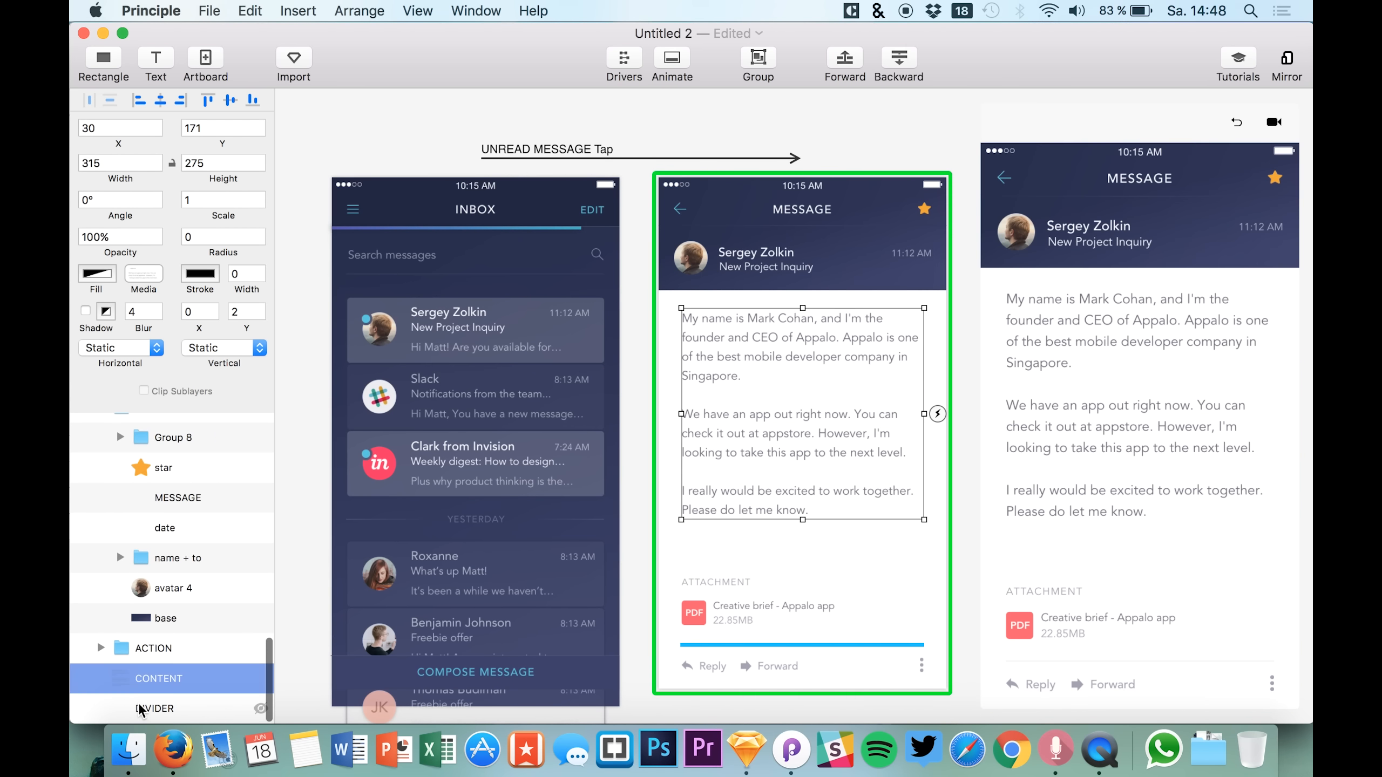
pyautogui.scroll(5, 151, 654)
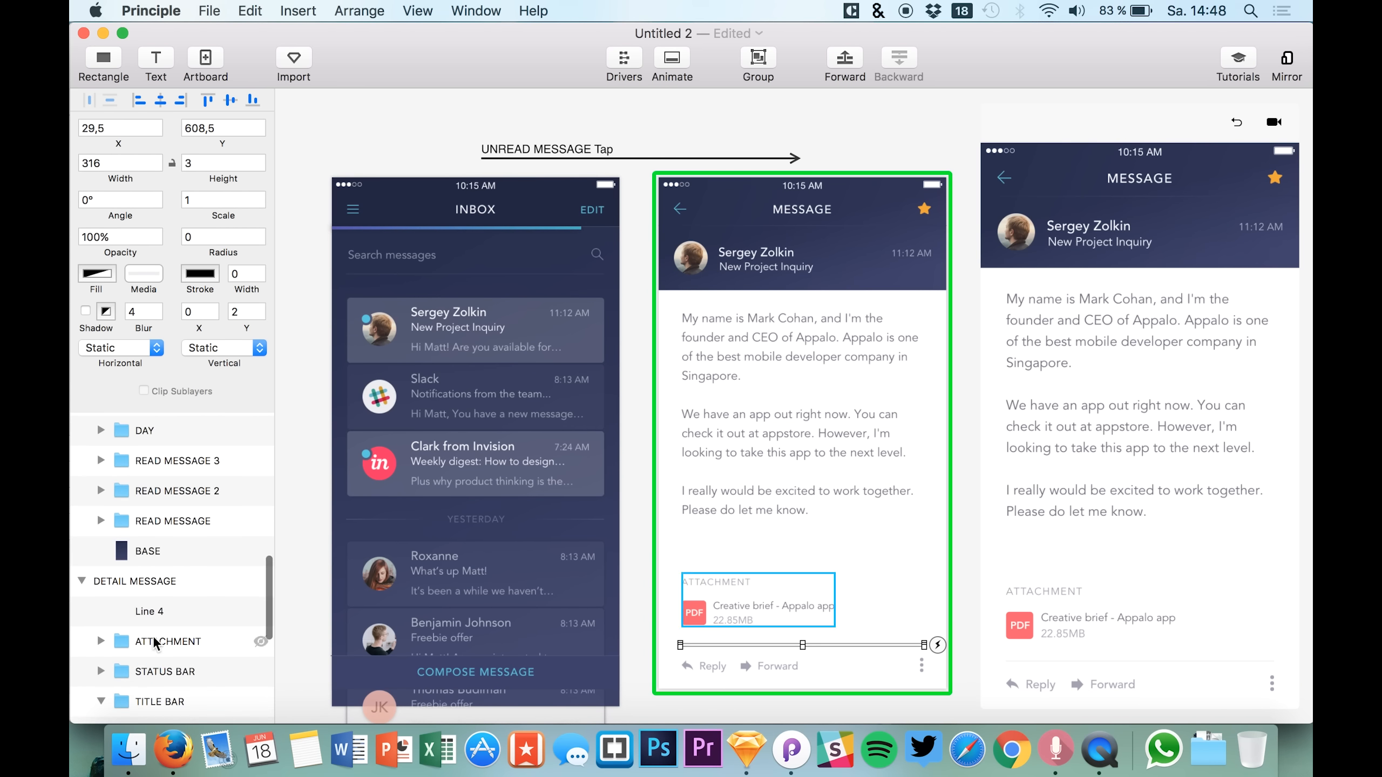
pyautogui.click(100, 461)
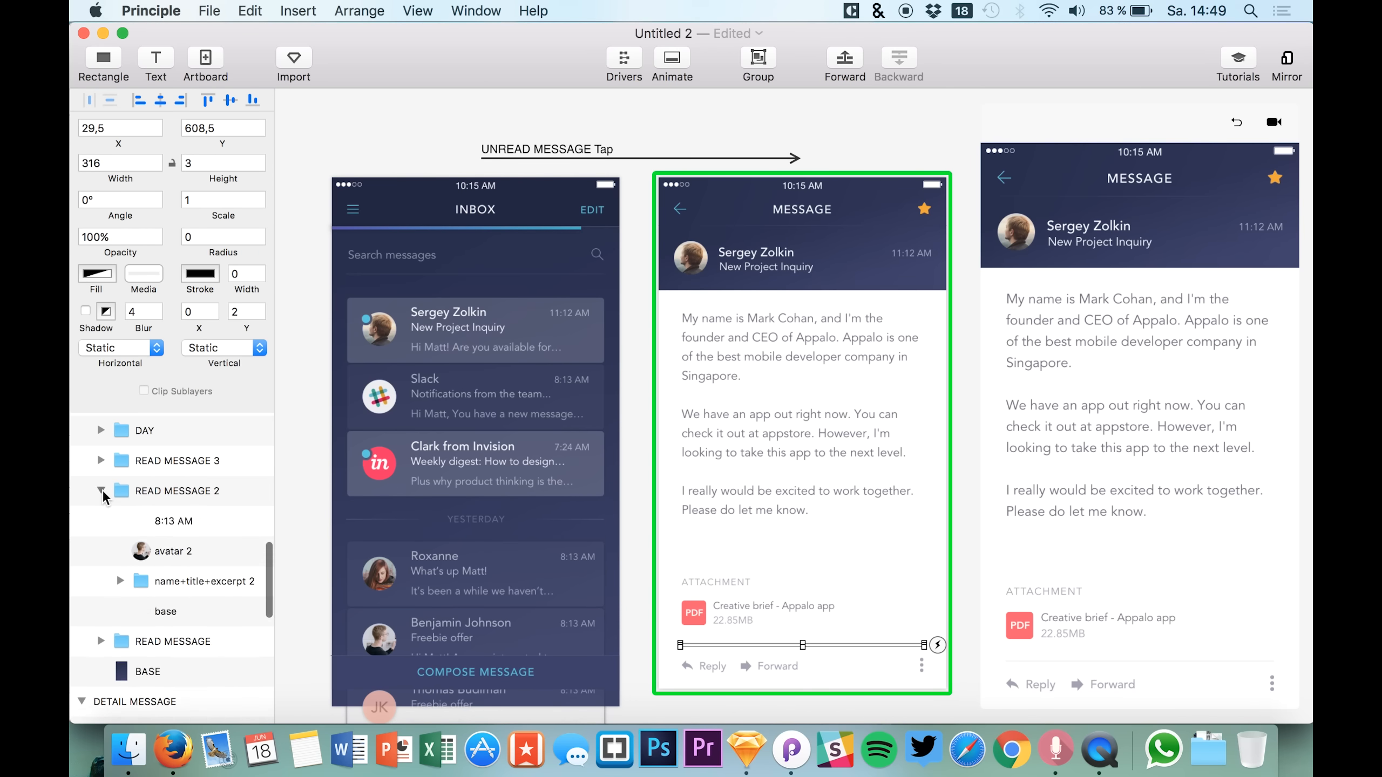
# Copy the base 3 layer from the UNREAD MESSAGE group into the DETAIL MESSAGE artboard, beneath the DIVIDER layer.
pyautogui.click(452, 345)
pyautogui.click(121, 547)
pyautogui.click(160, 586)
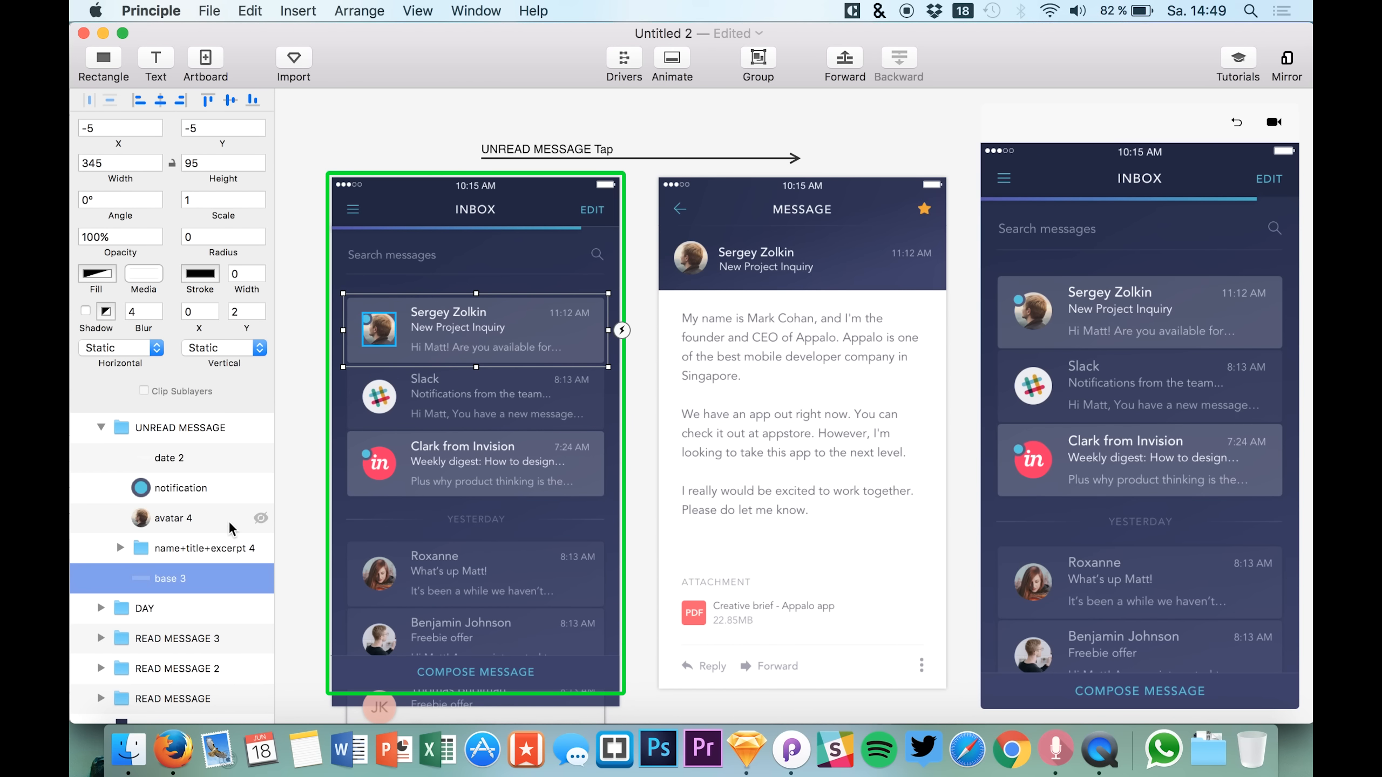
pyautogui.scroll(-10, 195, 570)
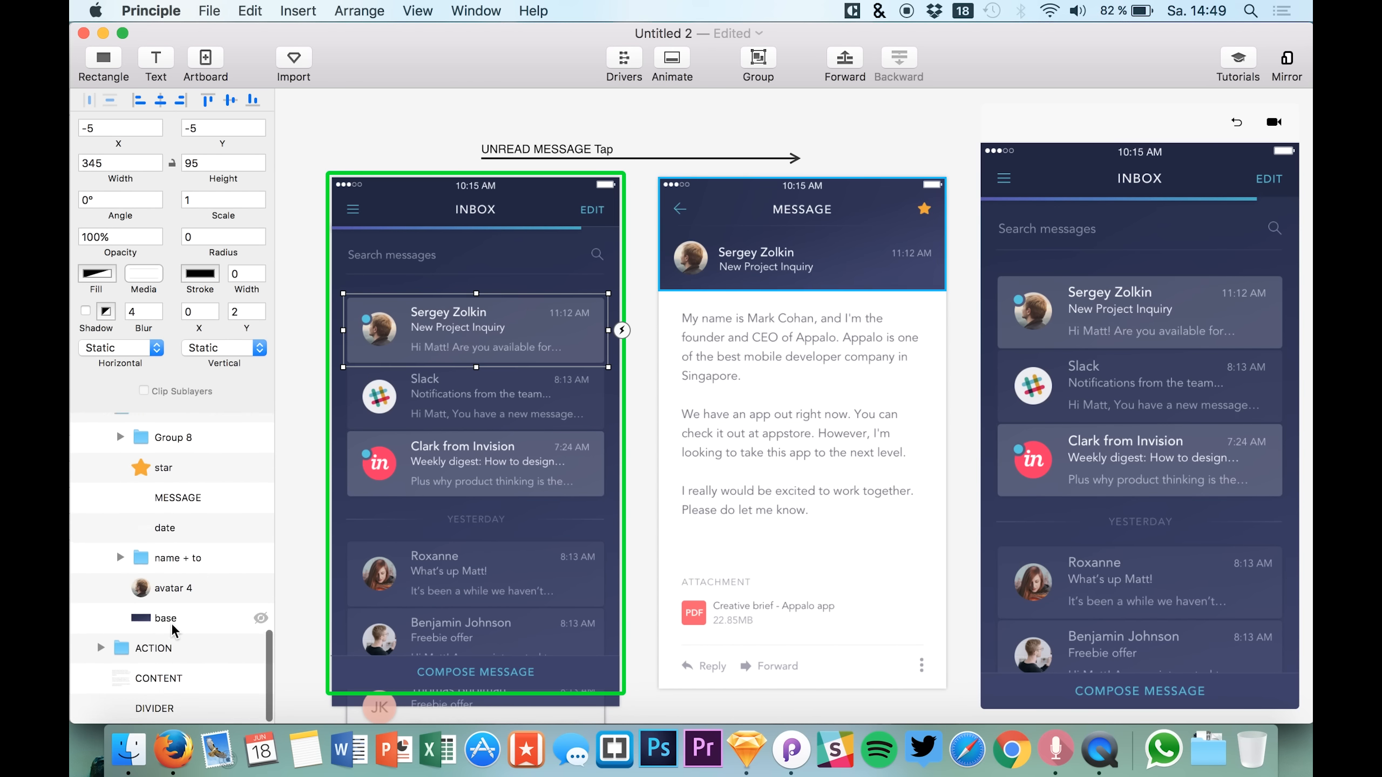
pyautogui.click(140, 708)
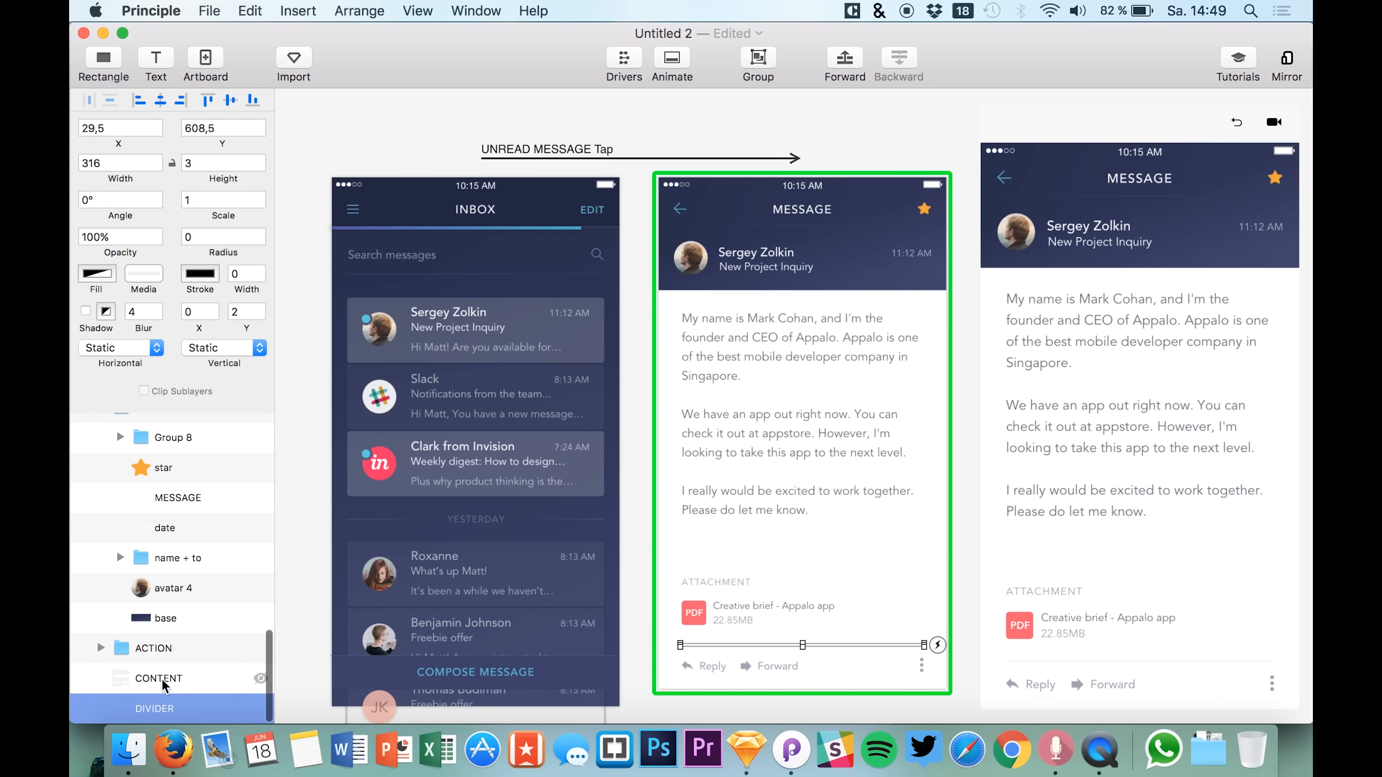
pyautogui.press('super+v')
pyautogui.moveTo(157, 677); pyautogui.dragTo(148, 732)
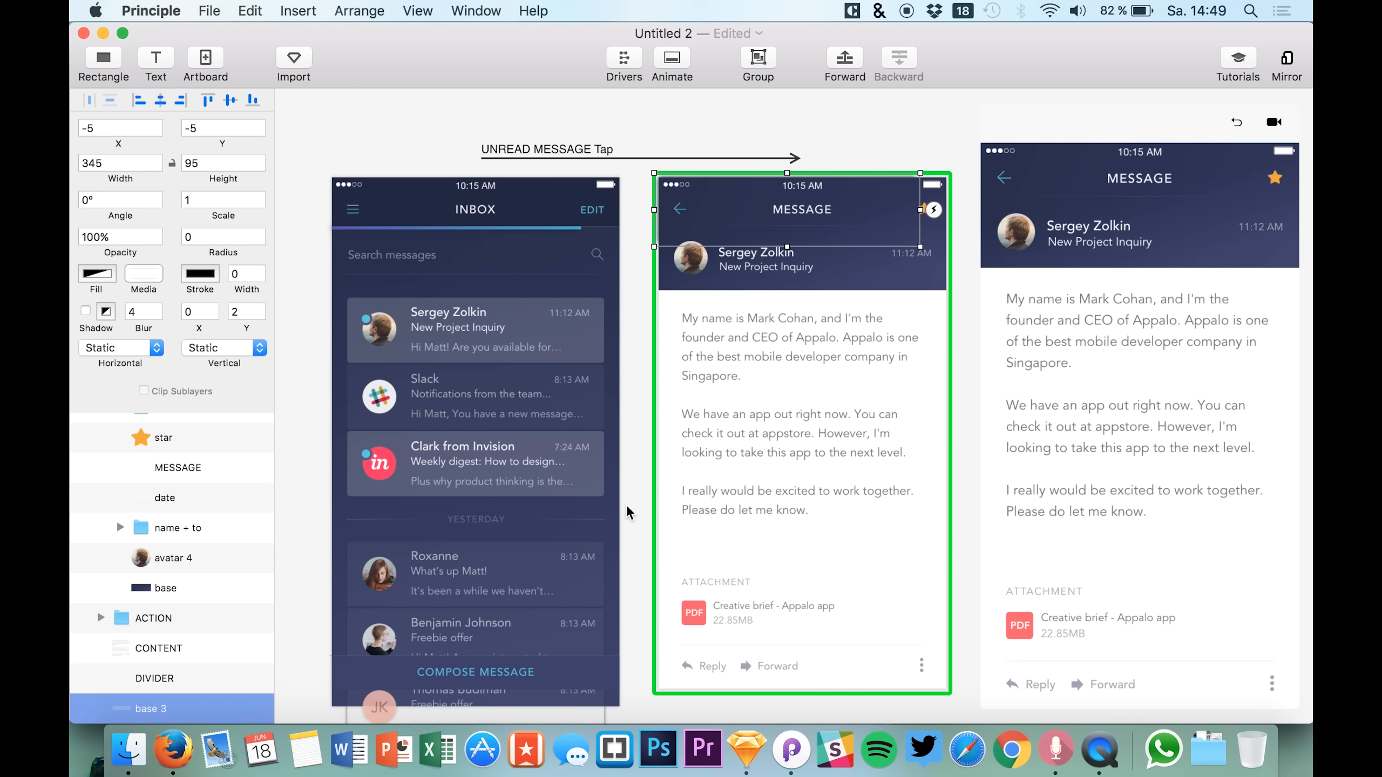
# Move the pasted base 3 layer on the detail artboard to X -15, Y 125, below the title bar.
pyautogui.hotkey('shift', 'Down')
pyautogui.hotkey('shift', 'Down')
pyautogui.hotkey('shift', 'Down')
pyautogui.hotkey('shift', 'Down')
pyautogui.hotkey('shift', 'Down')
pyautogui.hotkey('shift', 'Down')
pyautogui.hotkey('shift', 'Down')
pyautogui.hotkey('shift', 'Down')
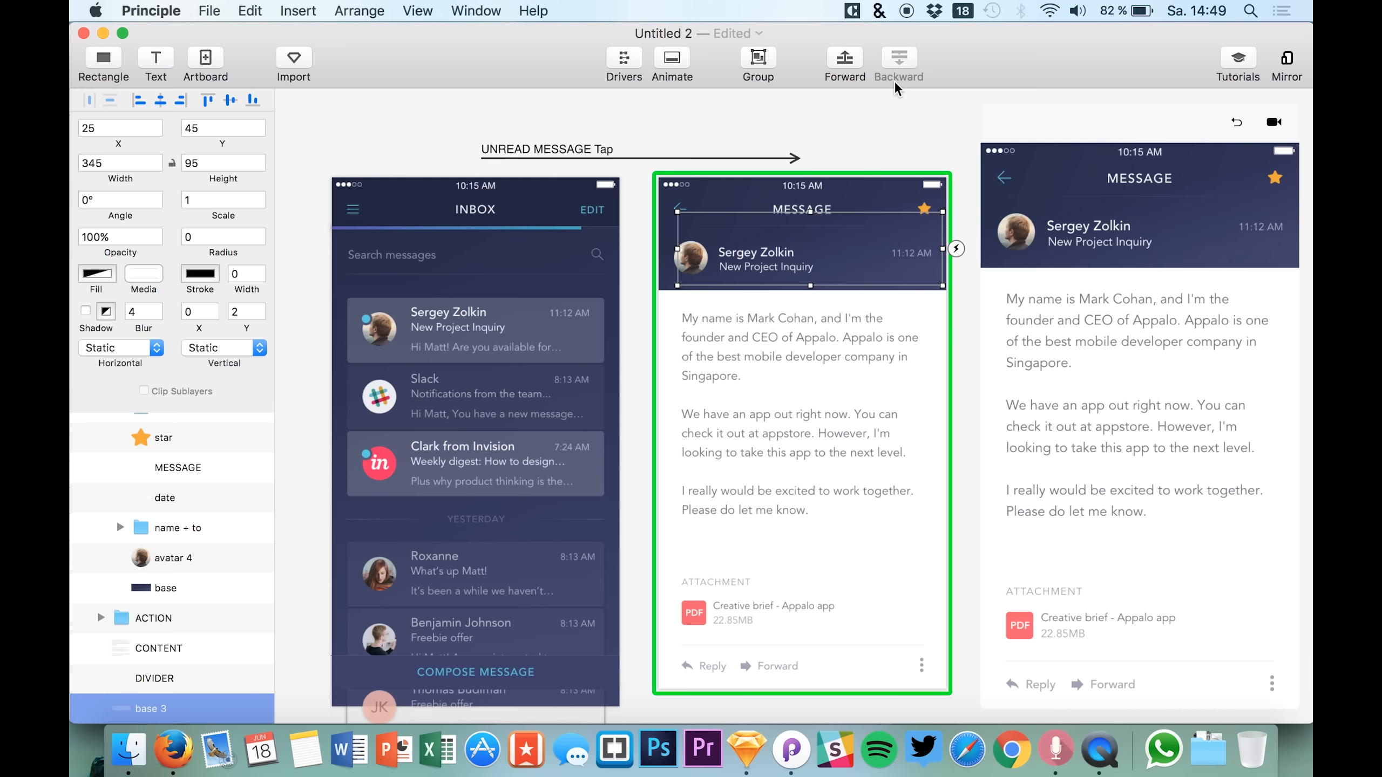
pyautogui.hotkey('shift', 'Left')
pyautogui.hotkey('shift', 'Down')
pyautogui.hotkey('shift', 'Down')
pyautogui.hotkey('shift', 'Down')
pyautogui.hotkey('shift', 'Left')
pyautogui.hotkey('shift', 'Down')
pyautogui.hotkey('shift', 'Down')
pyautogui.hotkey('shift', 'Up')
pyautogui.hotkey('shift', 'Left')
pyautogui.hotkey('shift', 'Right')
pyautogui.hotkey('shift', 'Left')
pyautogui.hotkey('shift', 'Up')
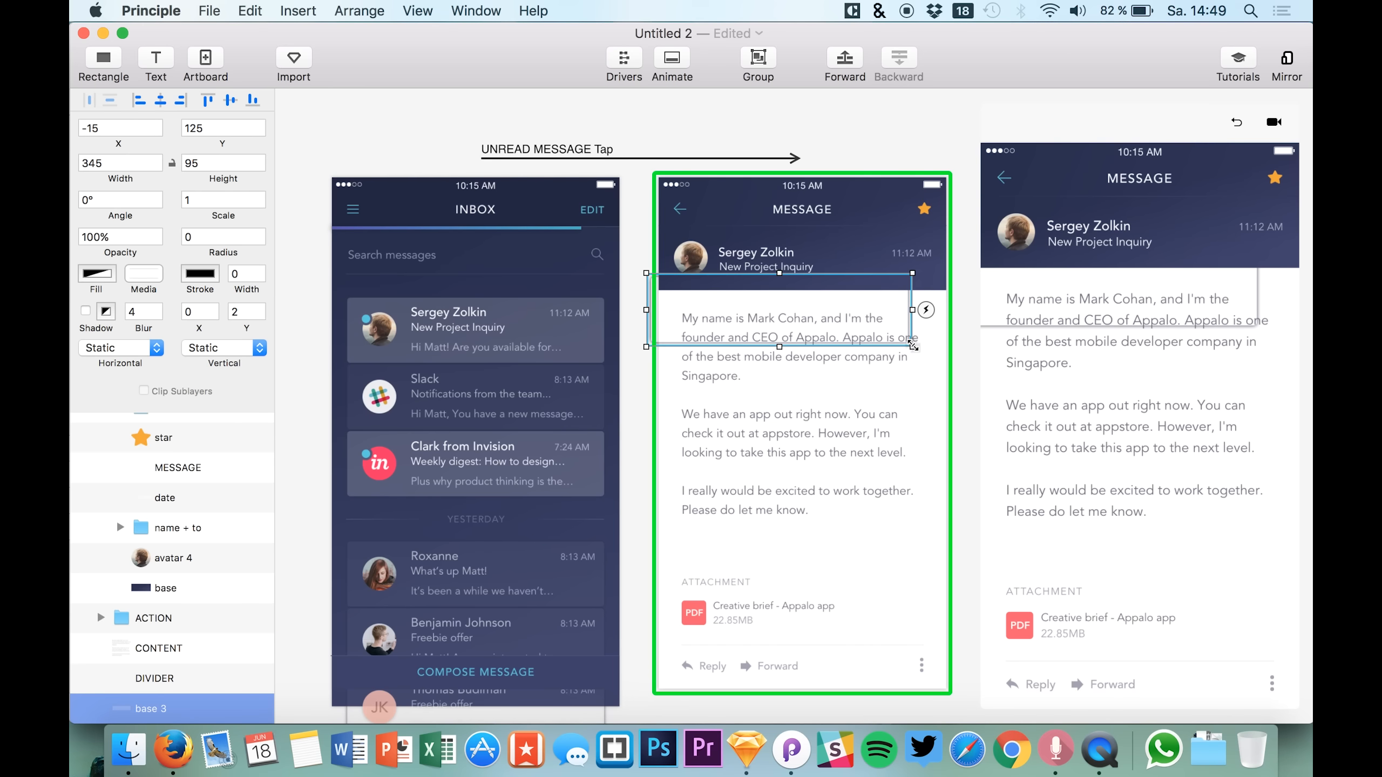
# Enlarge the pasted base 3 layer to about 422 by 623 at X -25, Y 93, so it spans the detail message body.
pyautogui.moveTo(913, 347); pyautogui.dragTo(967, 740)
pyautogui.press('Up')
pyautogui.hotkey('shift', 'Up')
pyautogui.hotkey('shift', 'Up')
pyautogui.hotkey('shift', 'Up')
pyautogui.hotkey('shift', 'Down')
pyautogui.hotkey('shift', 'Left')
pyautogui.hotkey('shift', 'Right')
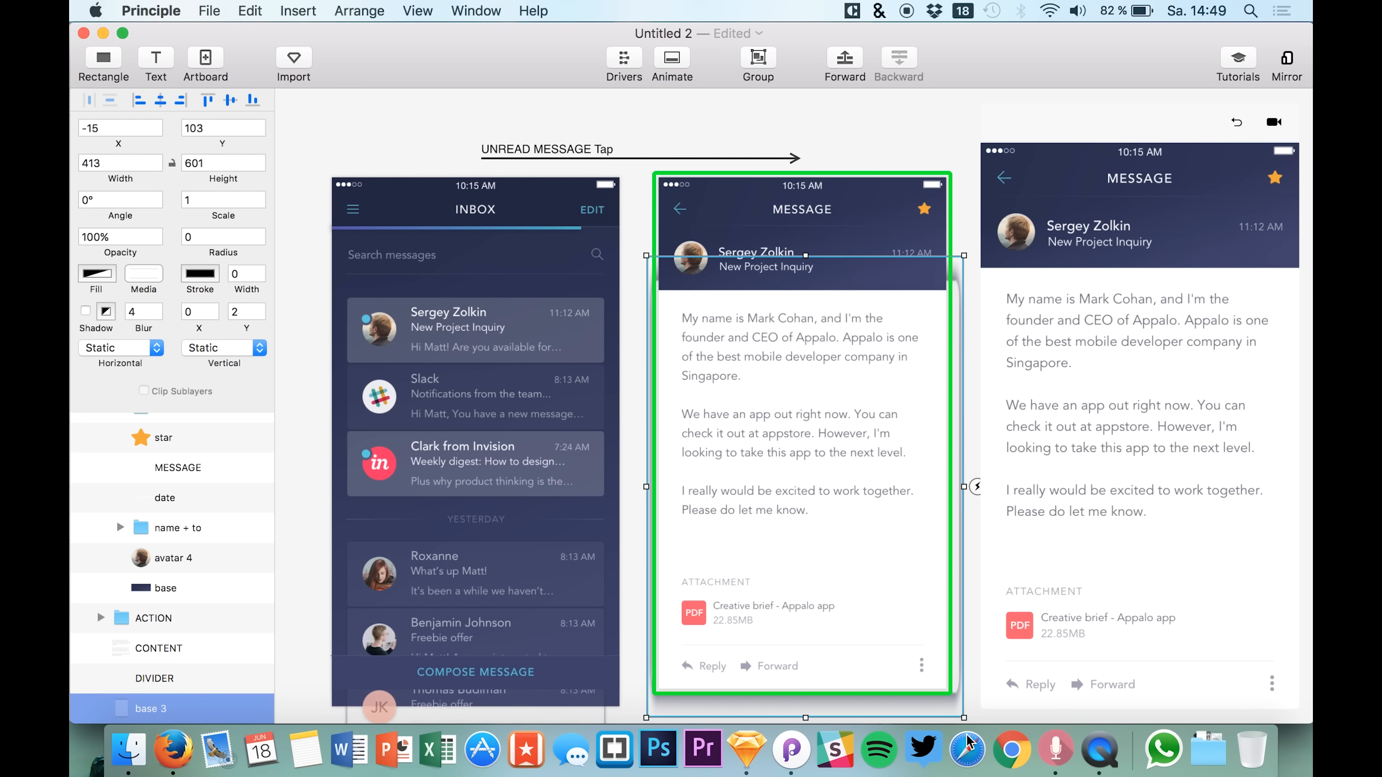
pyautogui.hotkey('shift', 'Up')
pyautogui.hotkey('shift', 'Left')
pyautogui.moveTo(959, 715); pyautogui.dragTo(963, 724)
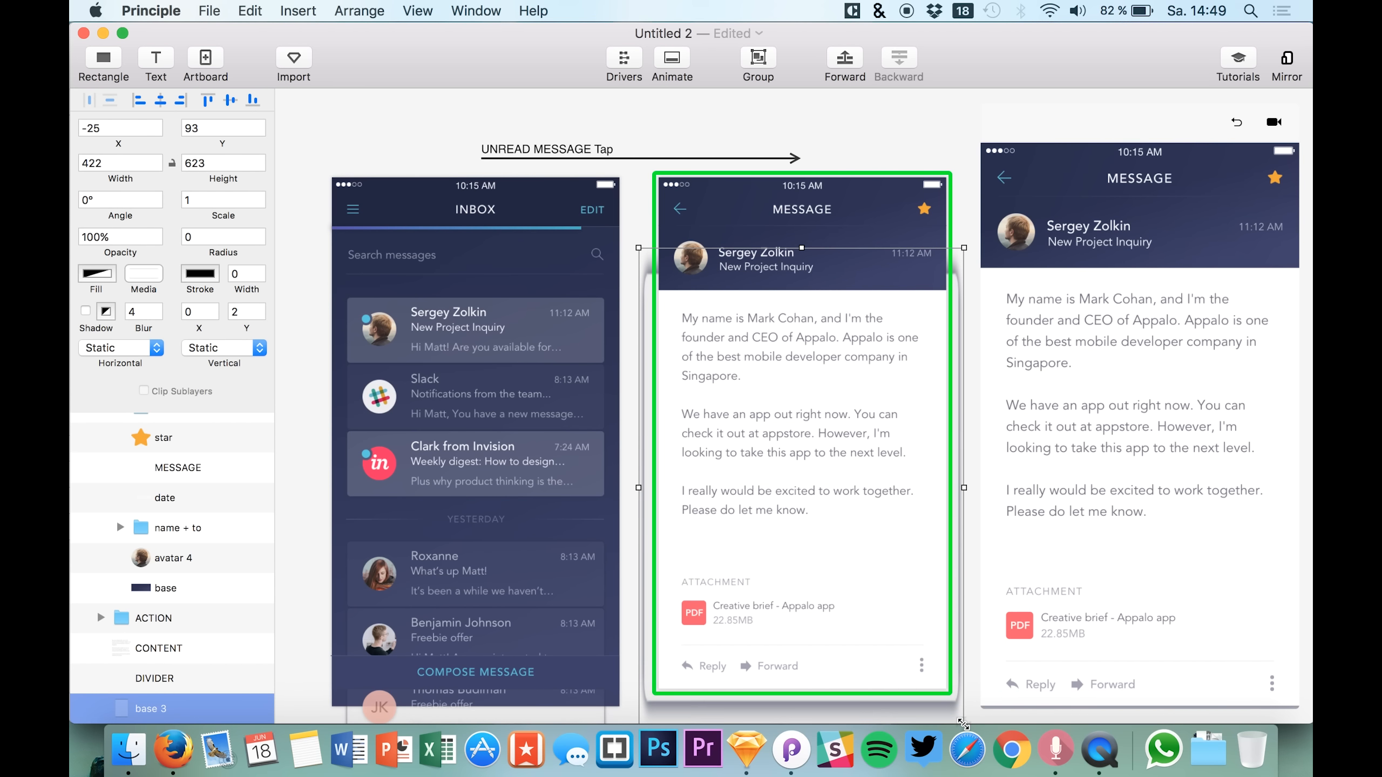
# Replay the tap transition in the preview with the enlarged base, and delete the pasted base 3 layer from the detail artboard.
pyautogui.click(1082, 596)
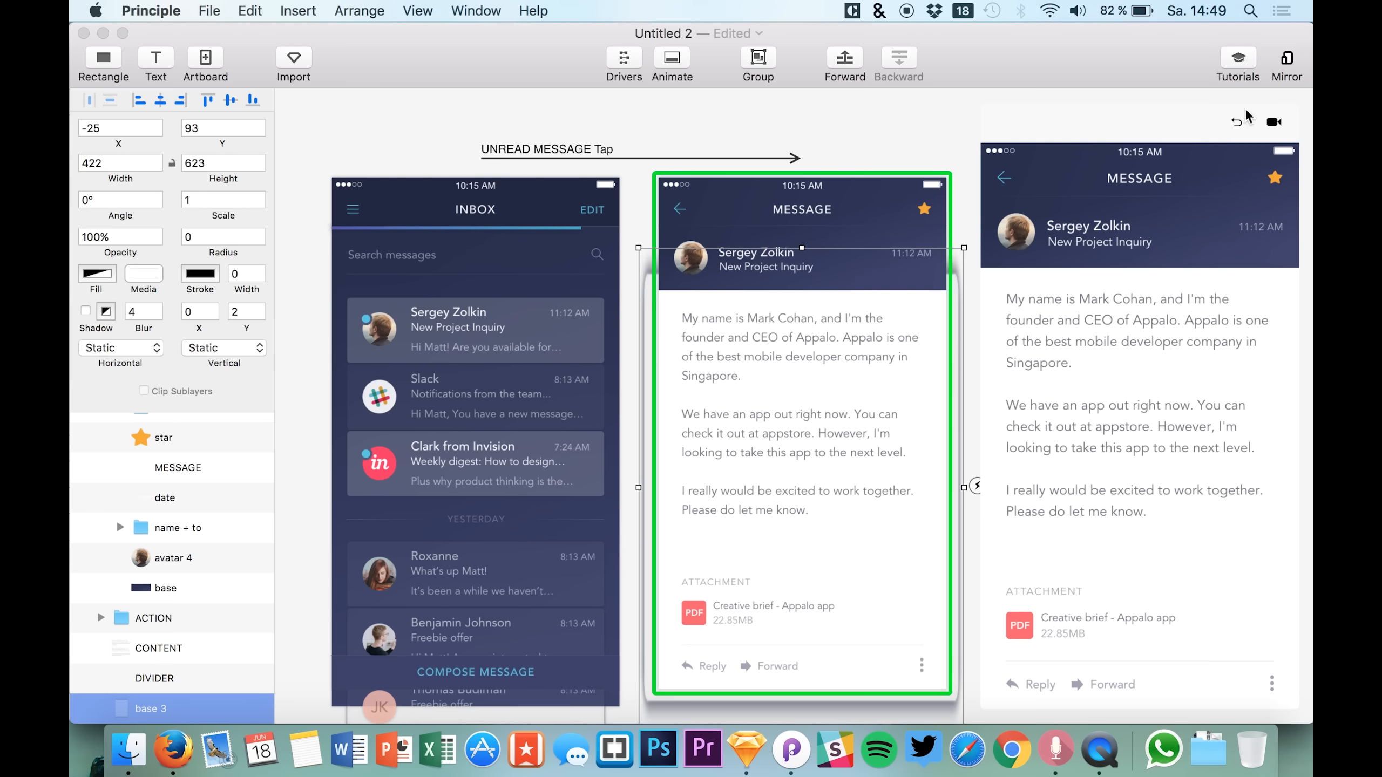
pyautogui.click(1237, 123)
pyautogui.click(1225, 306)
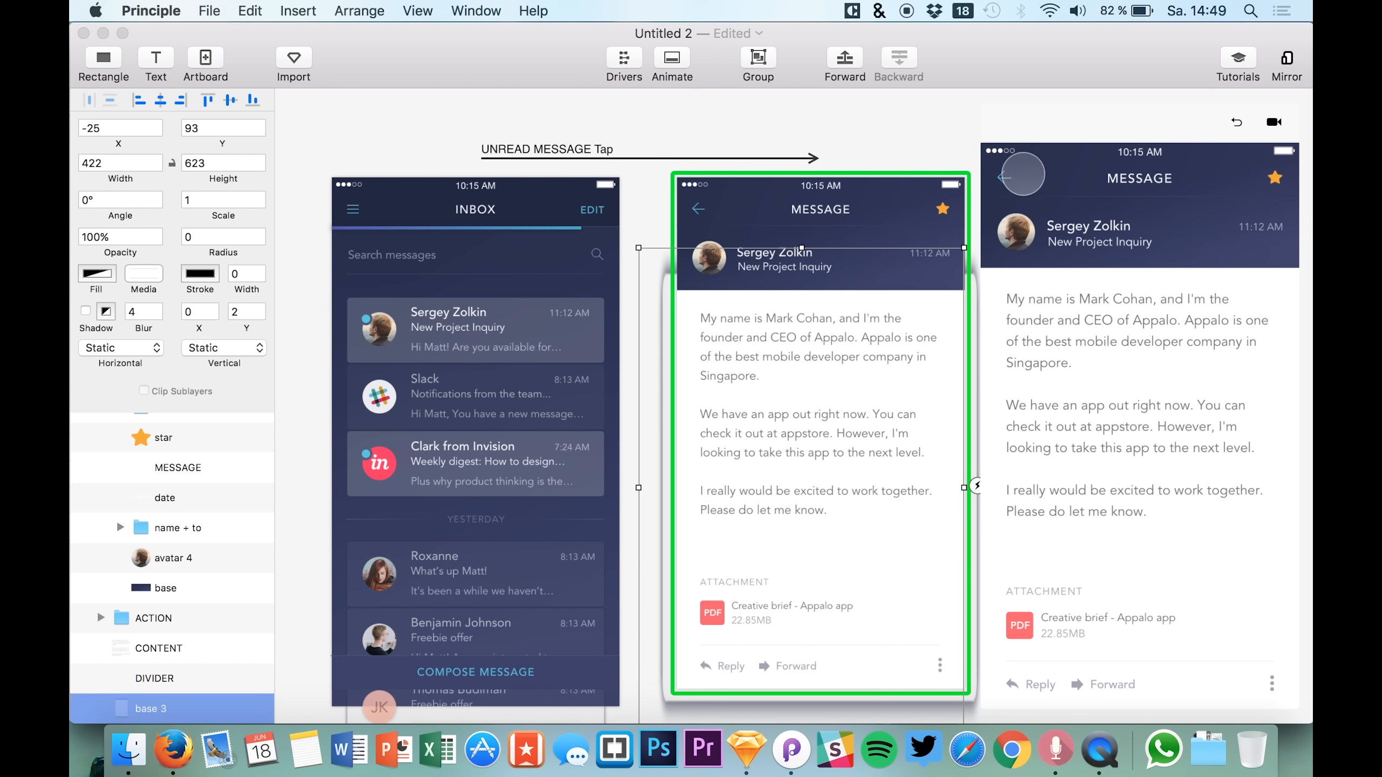
pyautogui.click(1237, 123)
pyautogui.click(1193, 294)
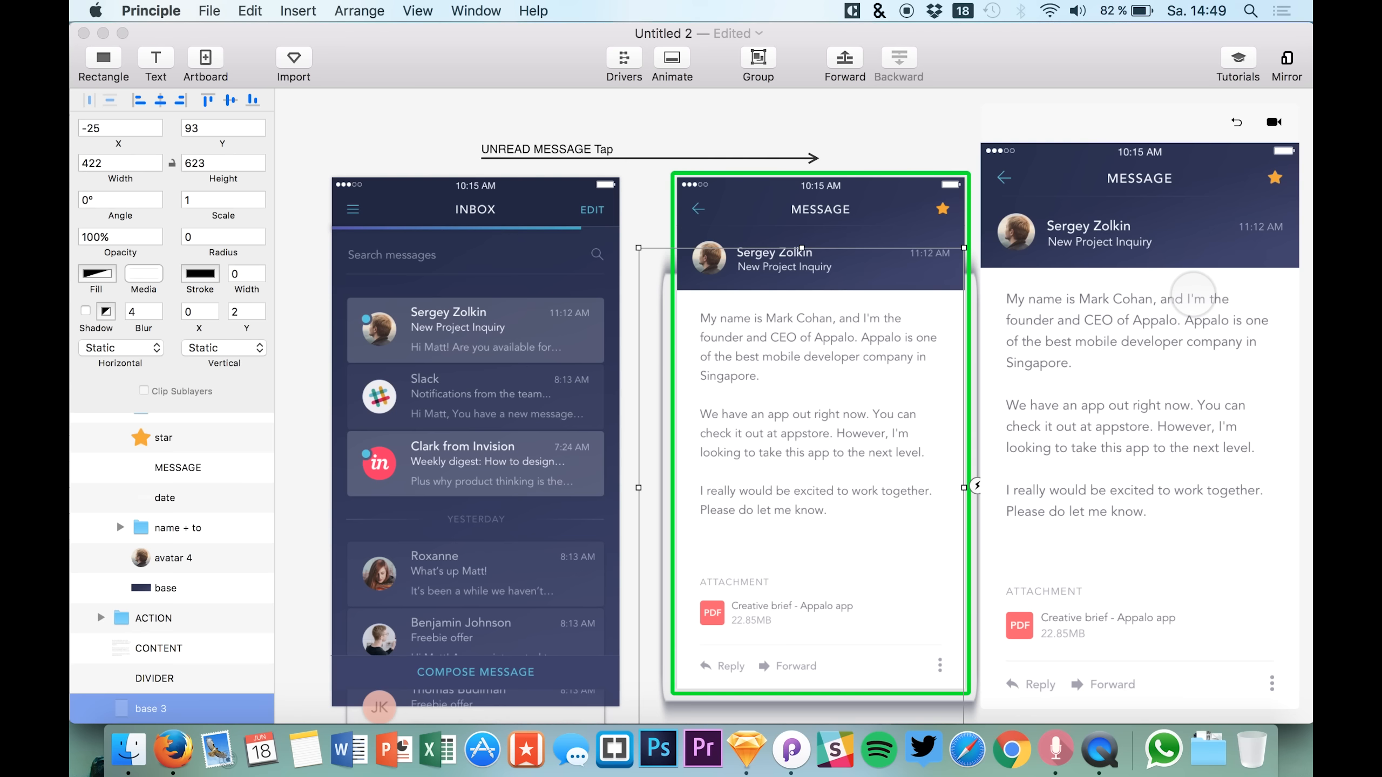
pyautogui.click(1236, 122)
pyautogui.click(1193, 297)
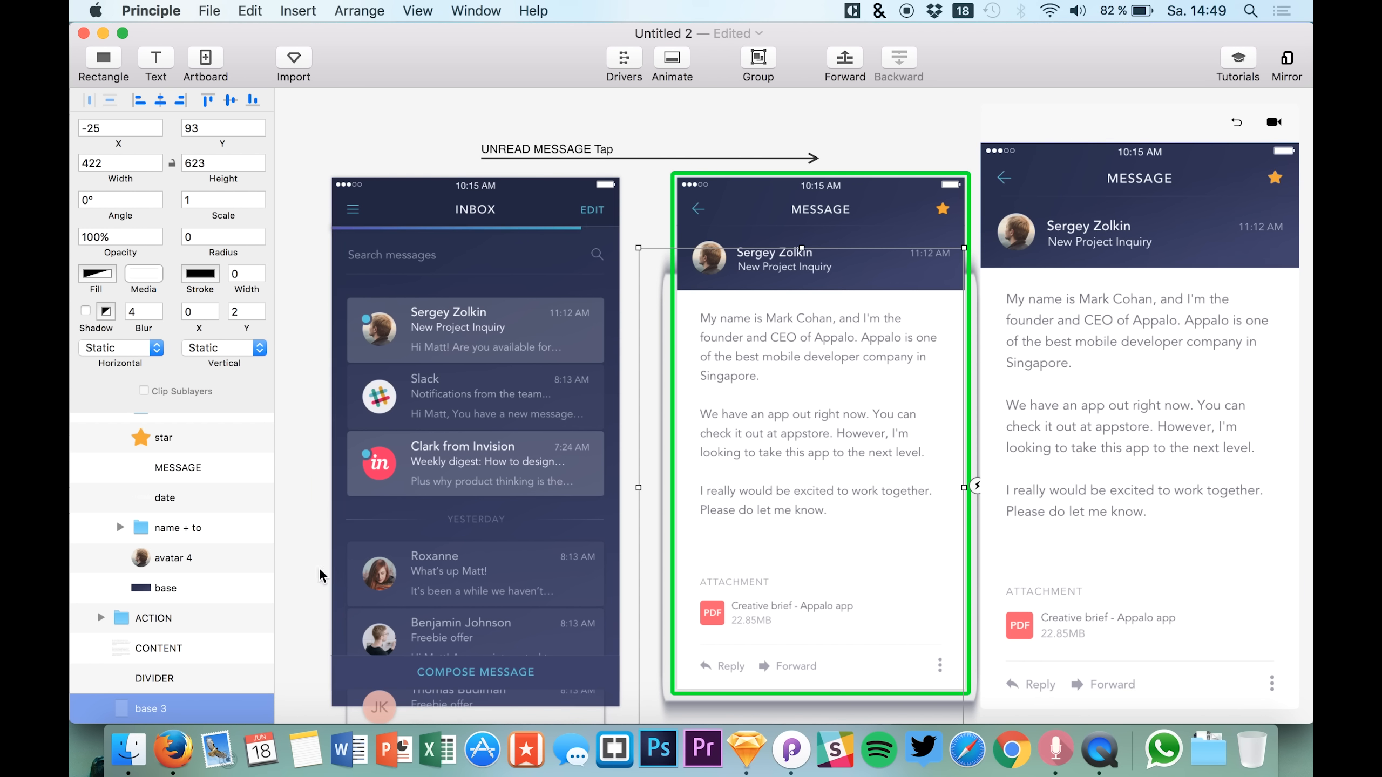
pyautogui.press('BackSpace')
# Add a 335 by 85 rectangle at X 0, Y 0 directly above base 3 in the UNREAD MESSAGE group, covering the message card.
pyautogui.scroll(-10, 154, 585)
pyautogui.scroll(-1, 154, 587)
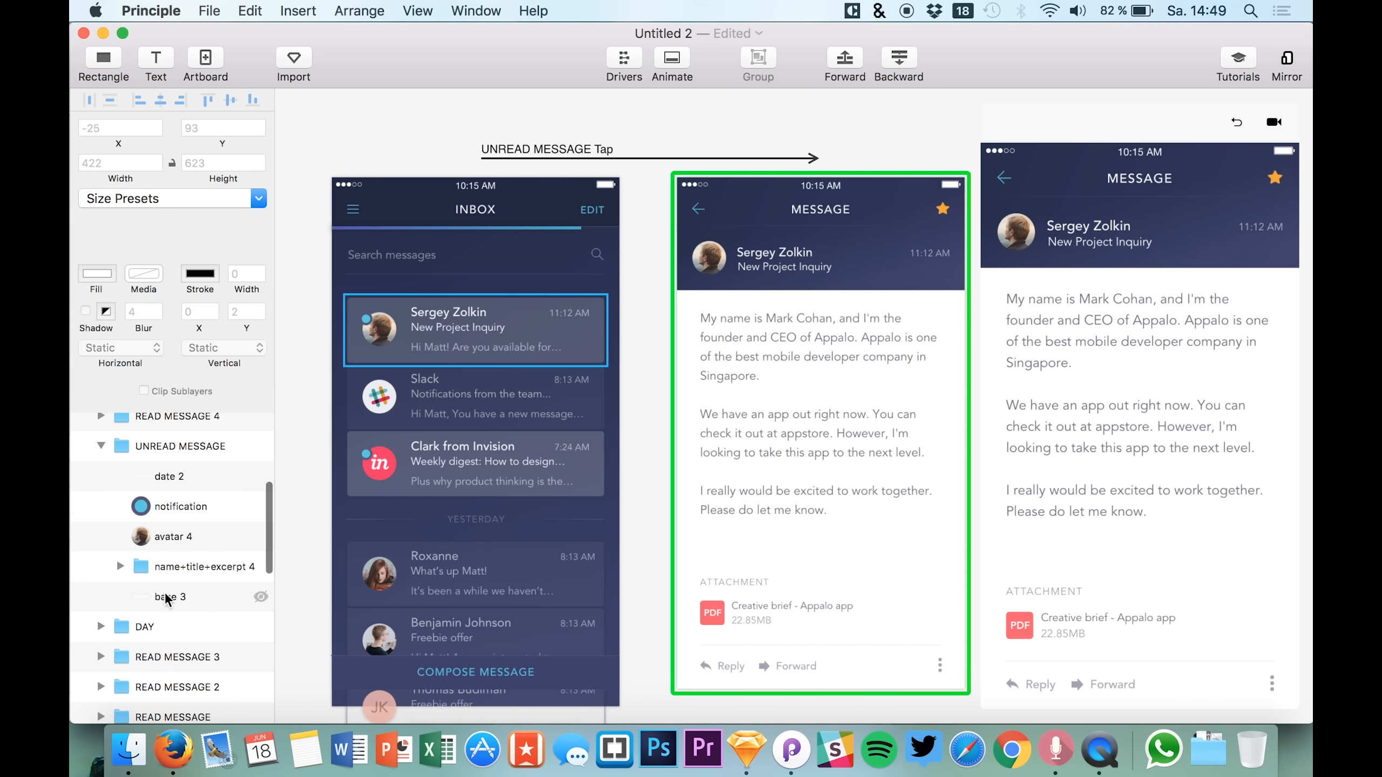
pyautogui.click(172, 597)
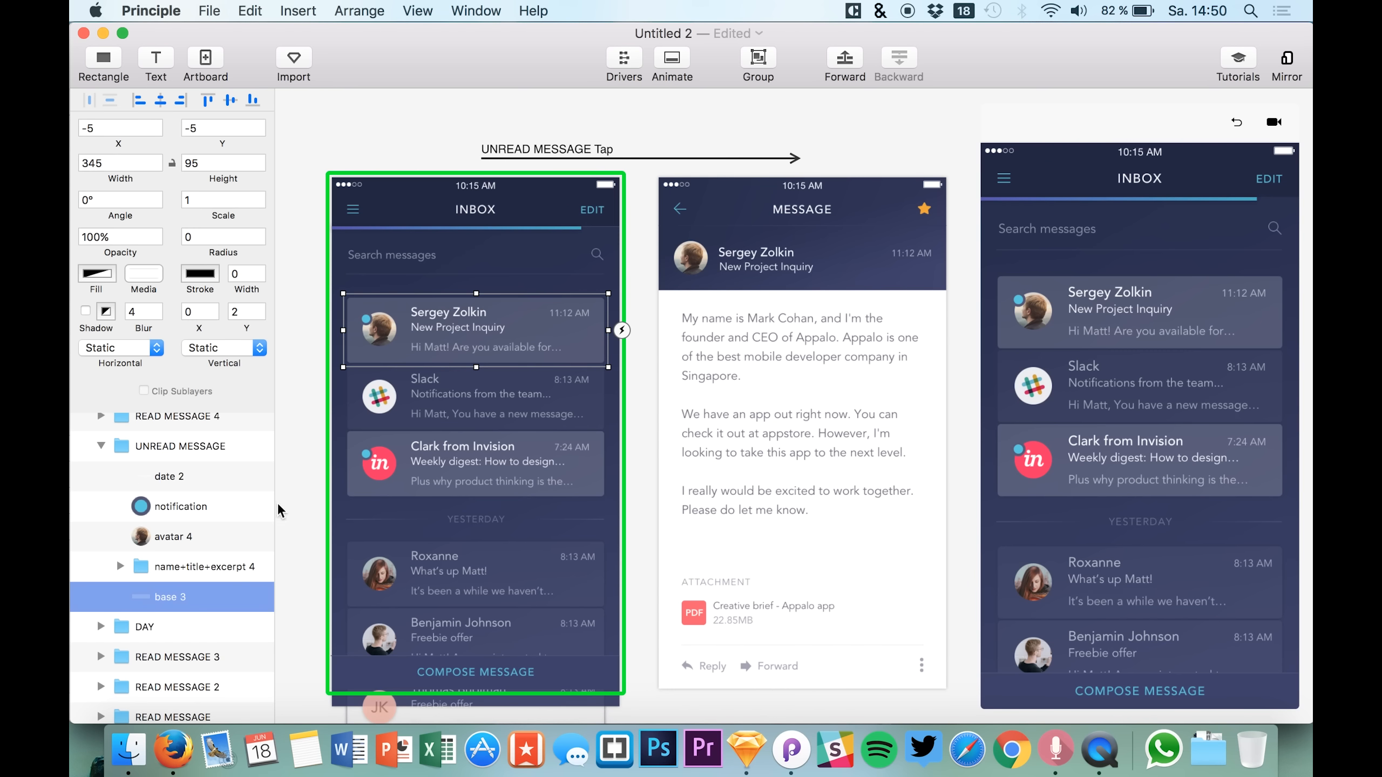
pyautogui.scroll(5, 364, 457)
pyautogui.scroll(3, 483, 255)
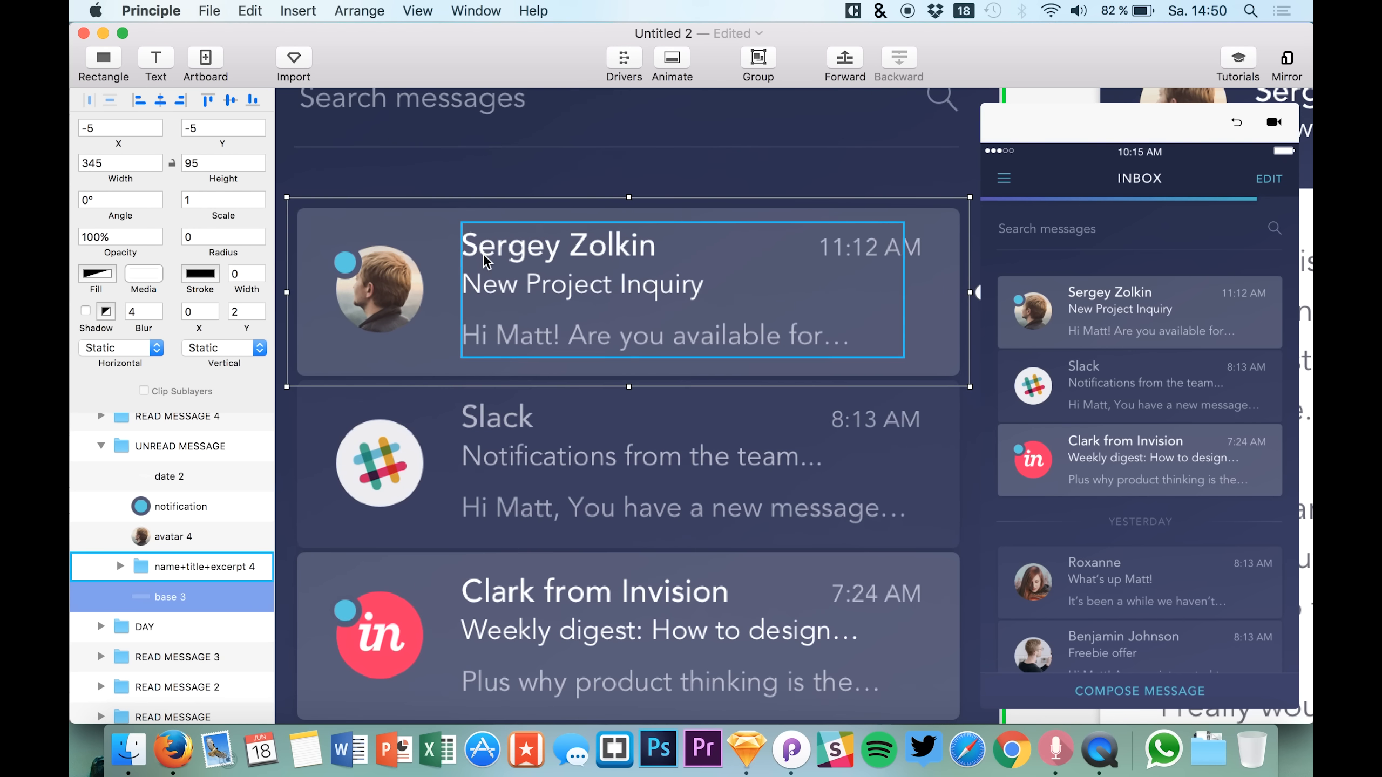
pyautogui.click(91, 75)
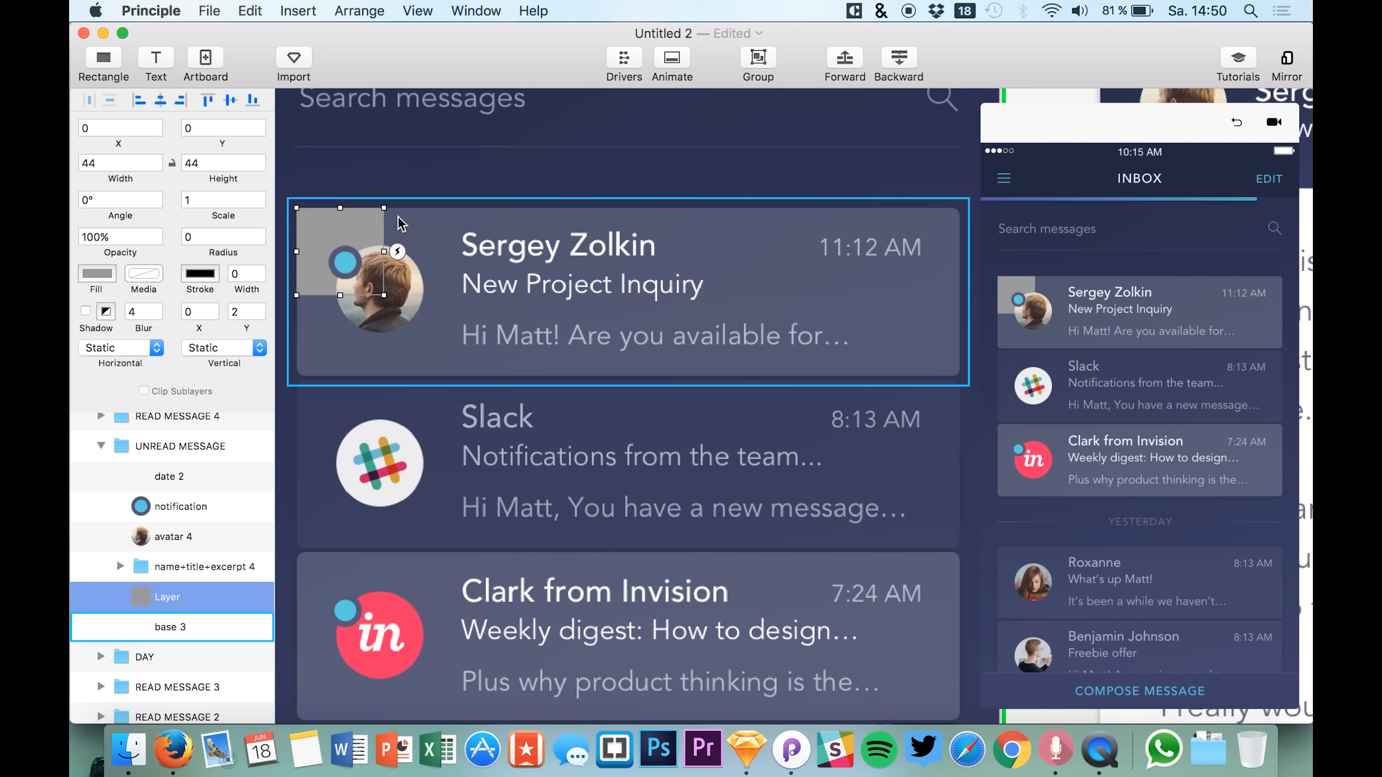
pyautogui.moveTo(385, 295); pyautogui.dragTo(962, 376)
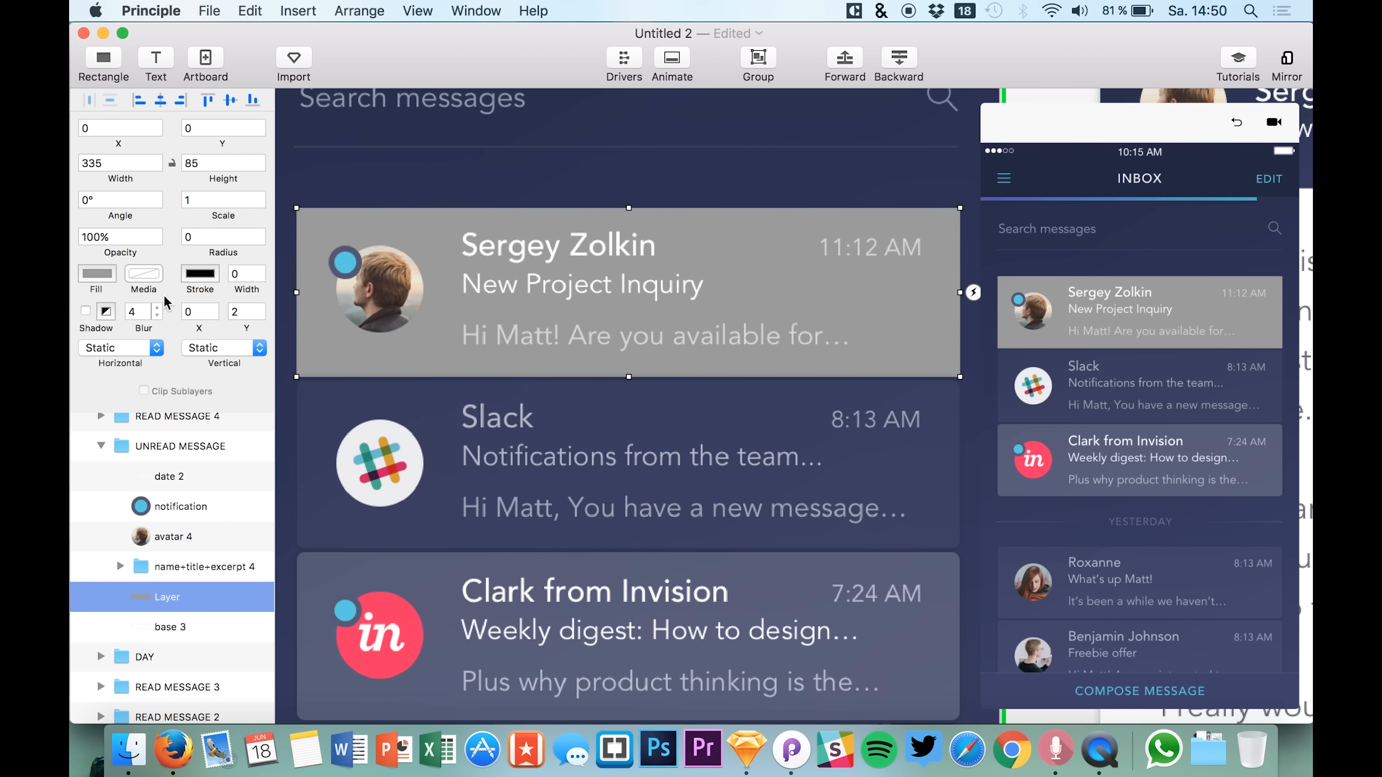
# Set the new rectangle's corner radius to 4 and toggle its visibility to compare it with the original card.
pyautogui.moveTo(221, 253); pyautogui.dragTo(227, 255)
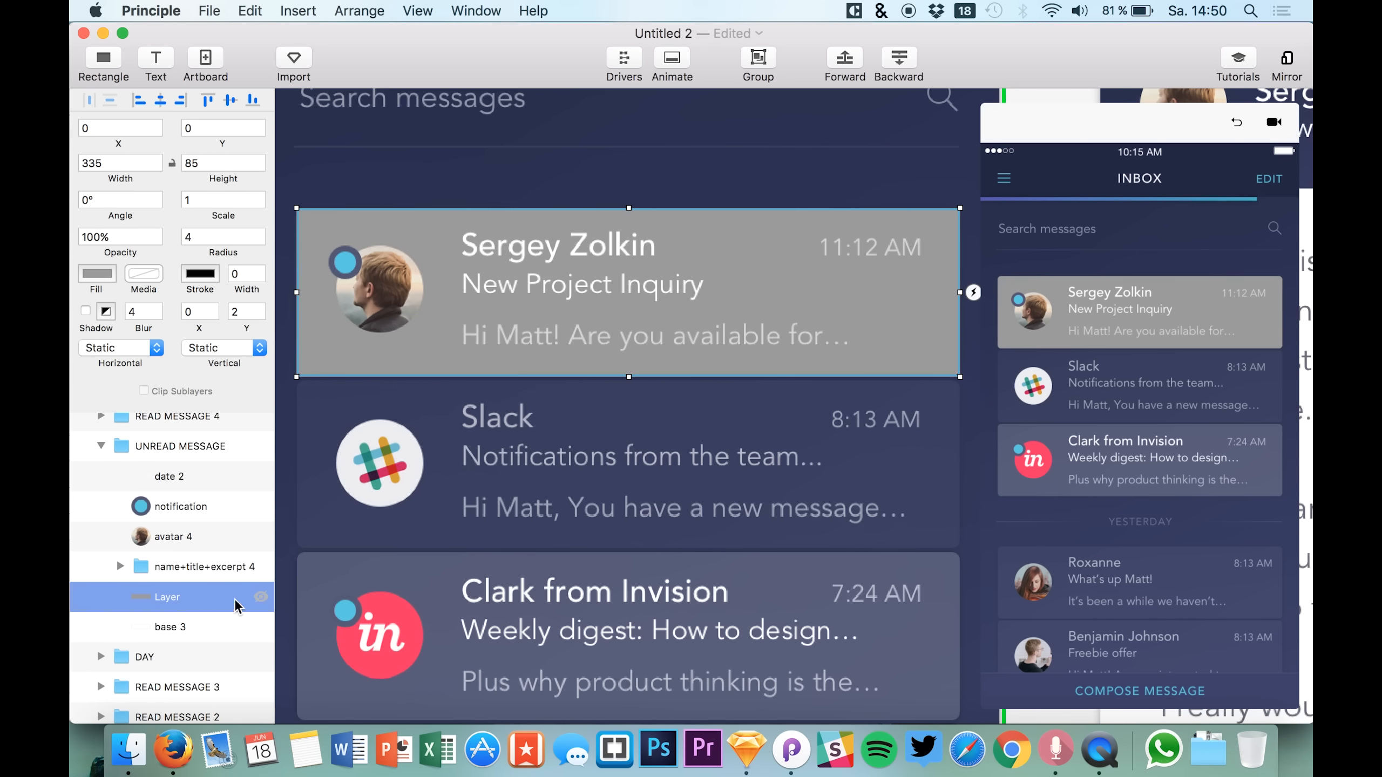
pyautogui.click(260, 597)
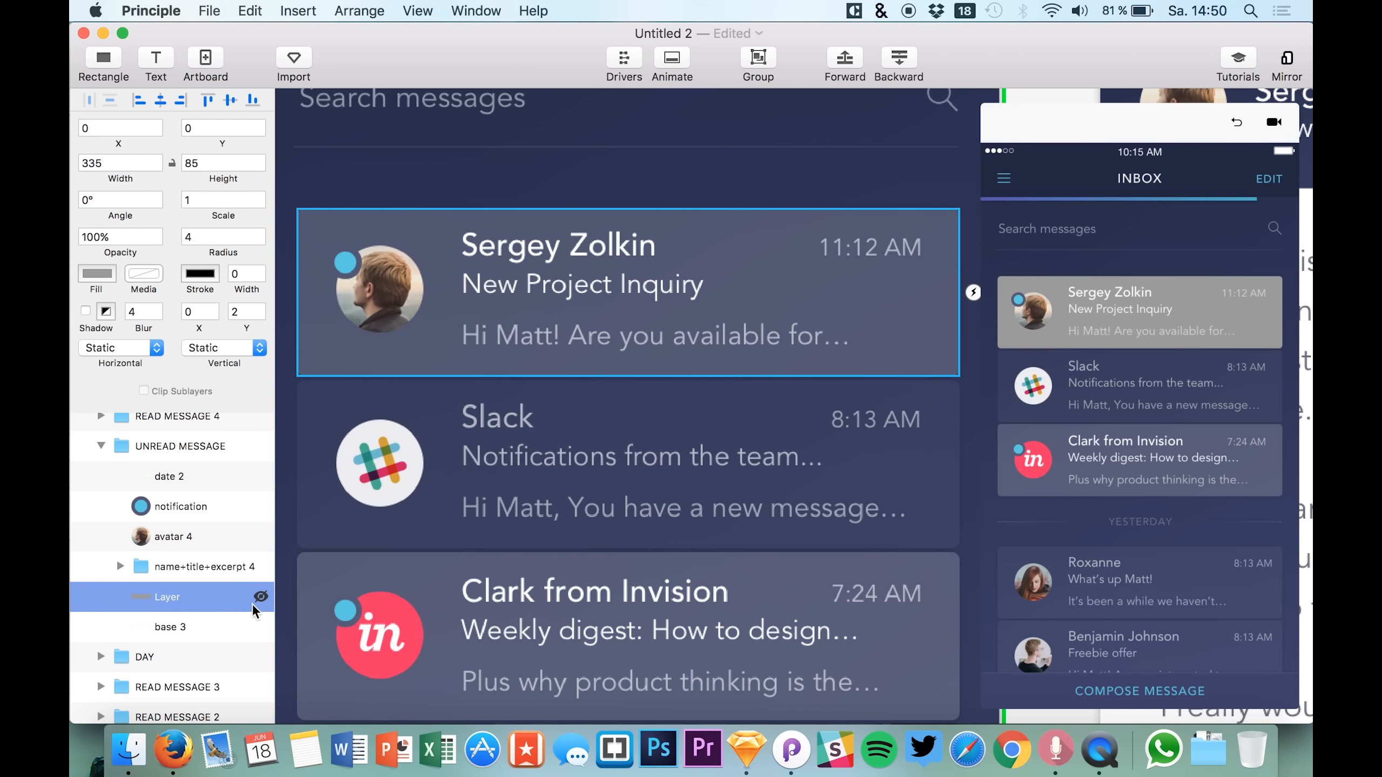
pyautogui.click(260, 597)
pyautogui.click(278, 654)
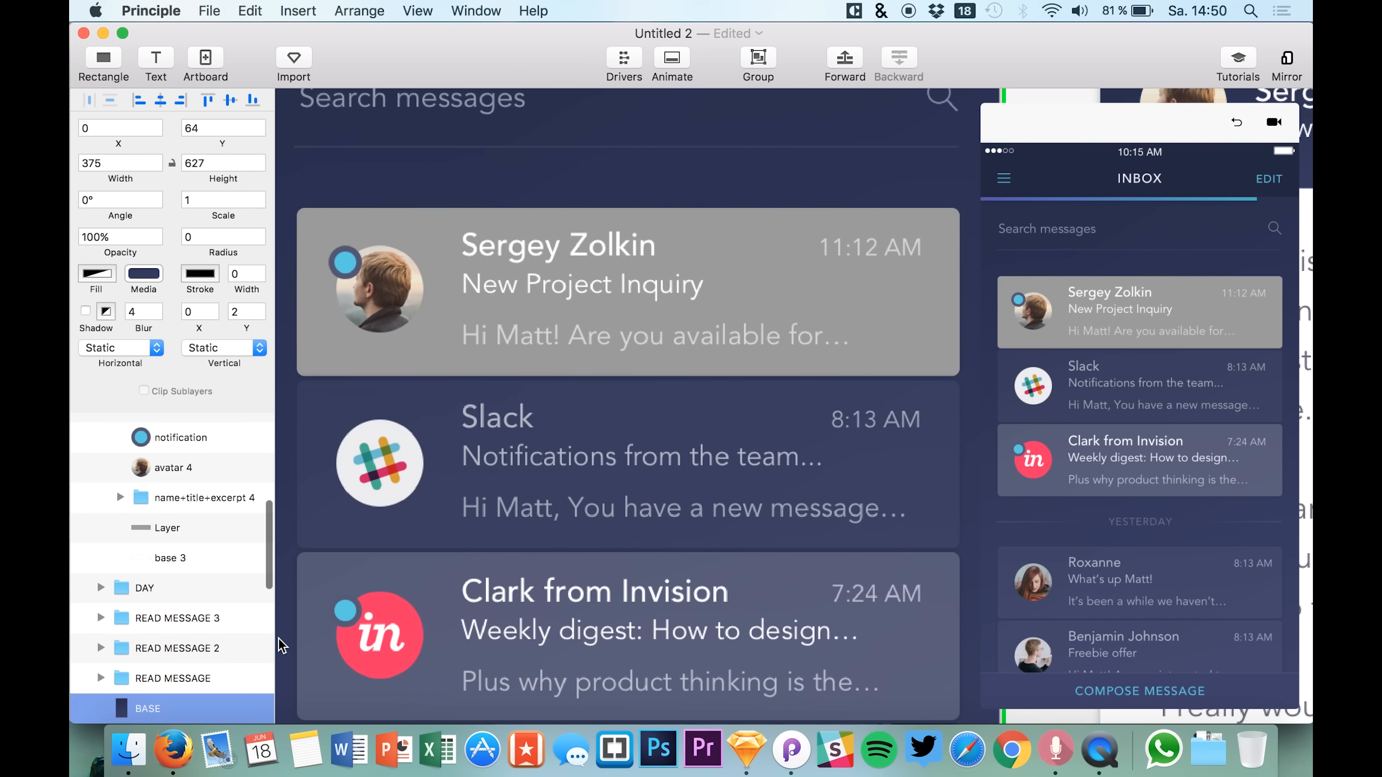
# Fill the rectangle with colour 575978, sampled from the third message card's background.
pyautogui.click(175, 527)
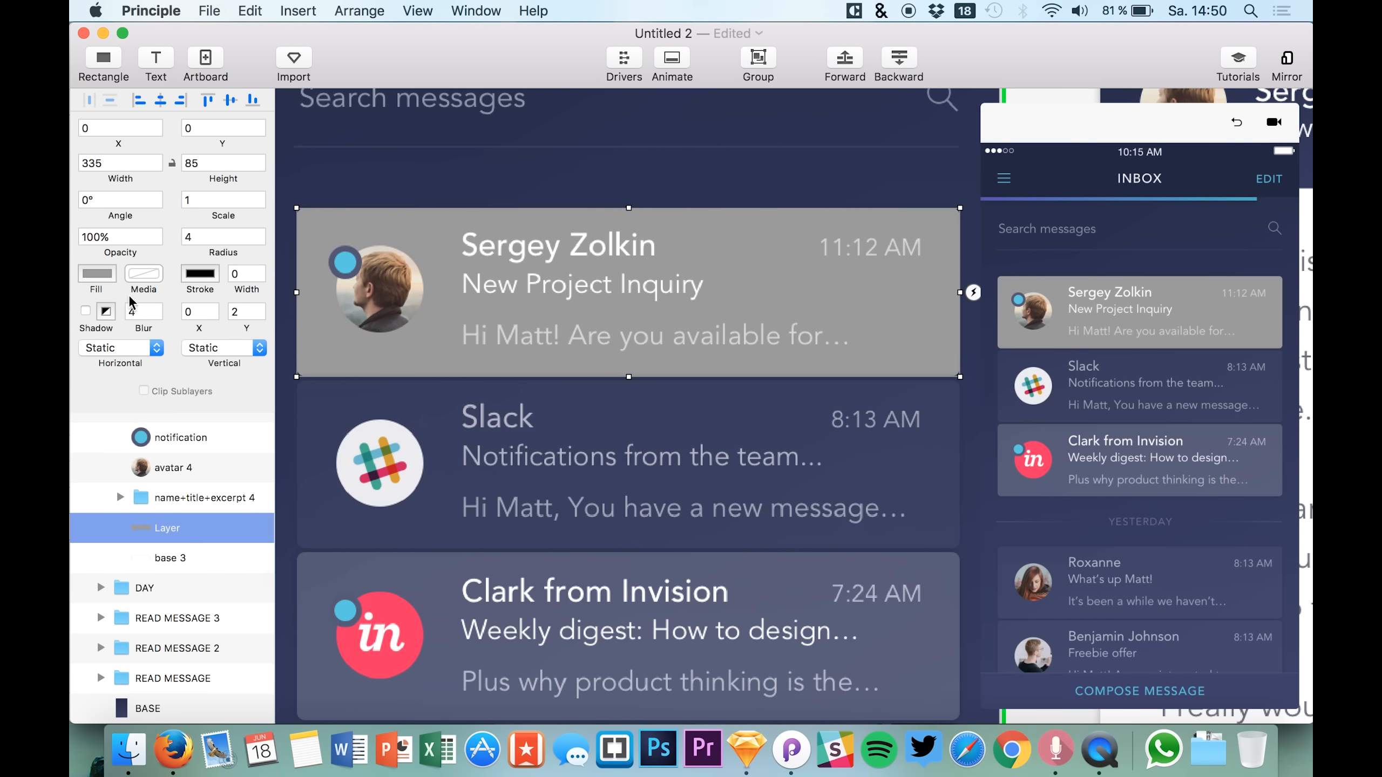
pyautogui.click(97, 273)
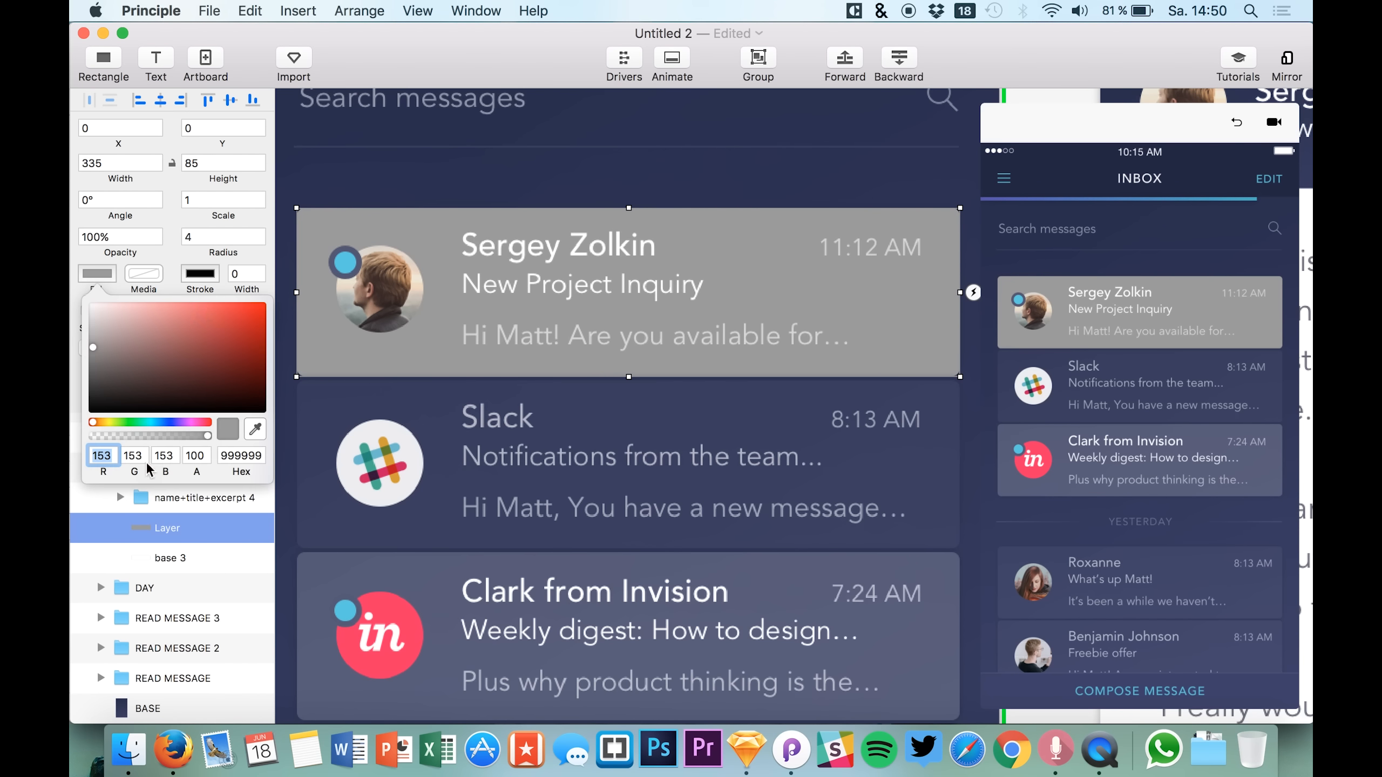
pyautogui.click(253, 430)
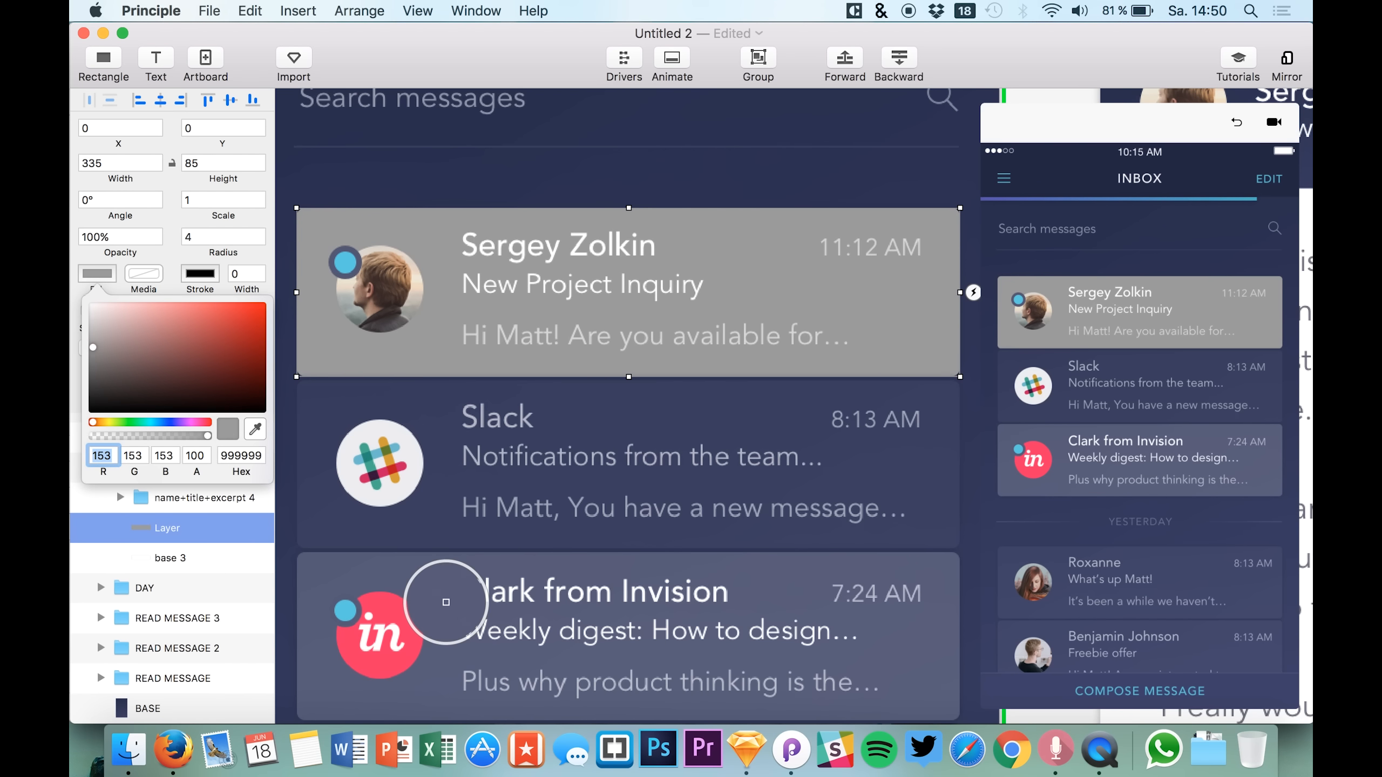
pyautogui.click(447, 606)
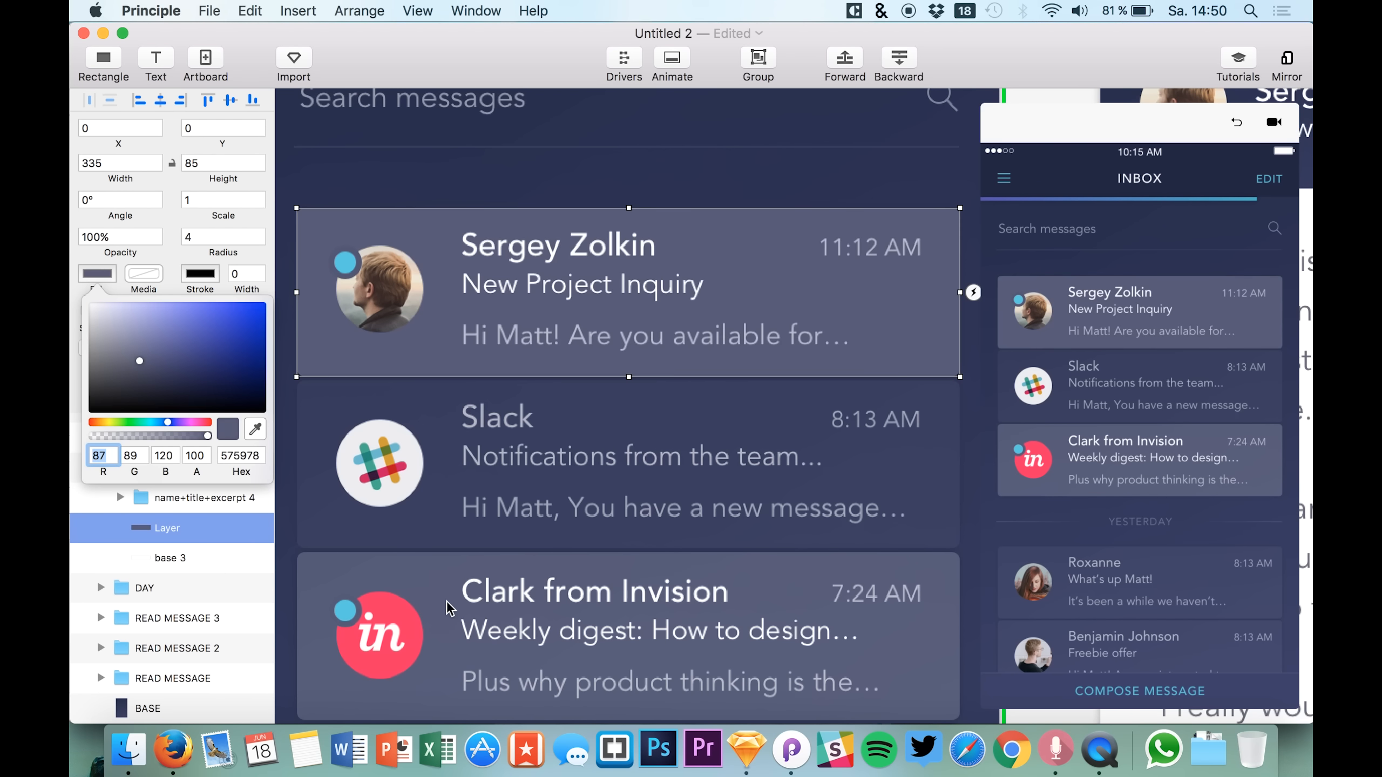
pyautogui.click(283, 342)
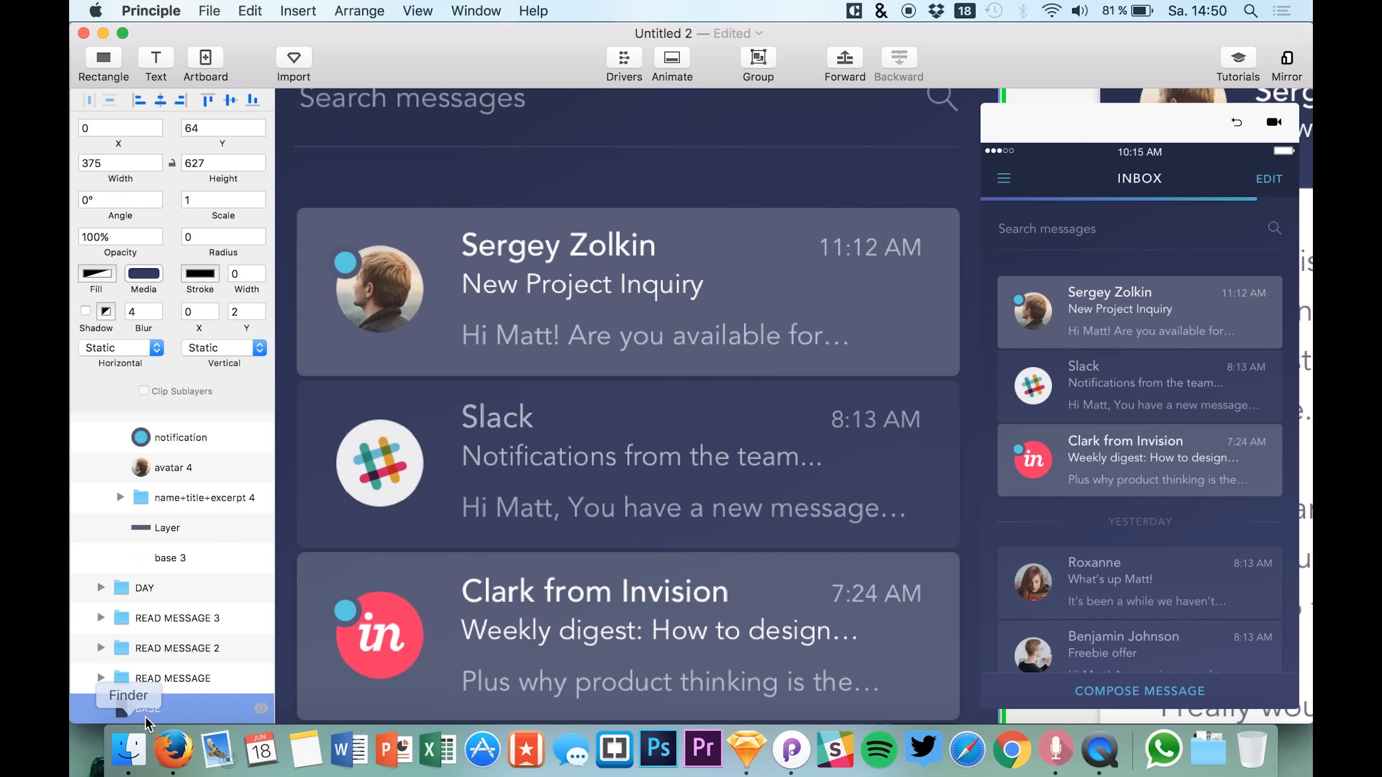
# Rename the rectangle layer in the UNREAD MESSAGE group as item.
pyautogui.click(154, 528)
pyautogui.click(188, 526)
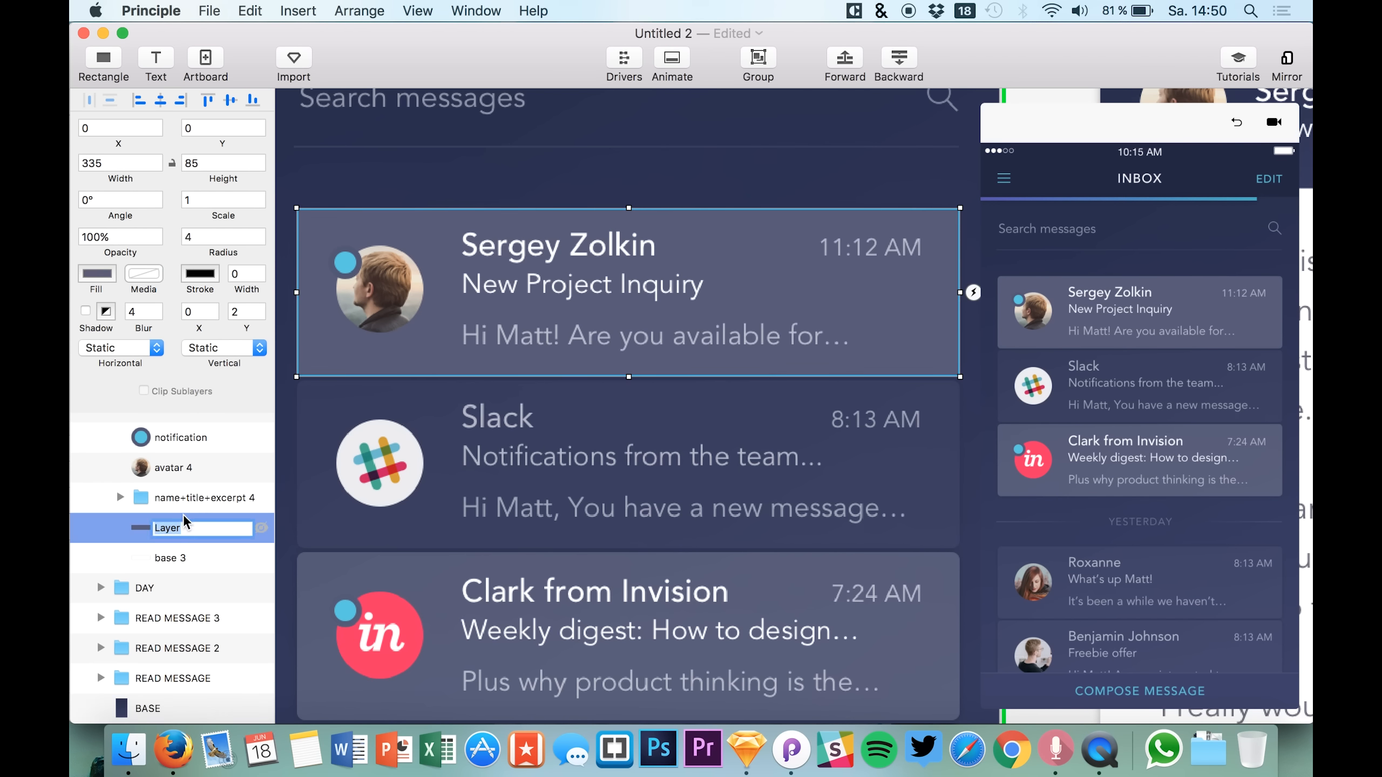
pyautogui.write('item')
pyautogui.press('Return')
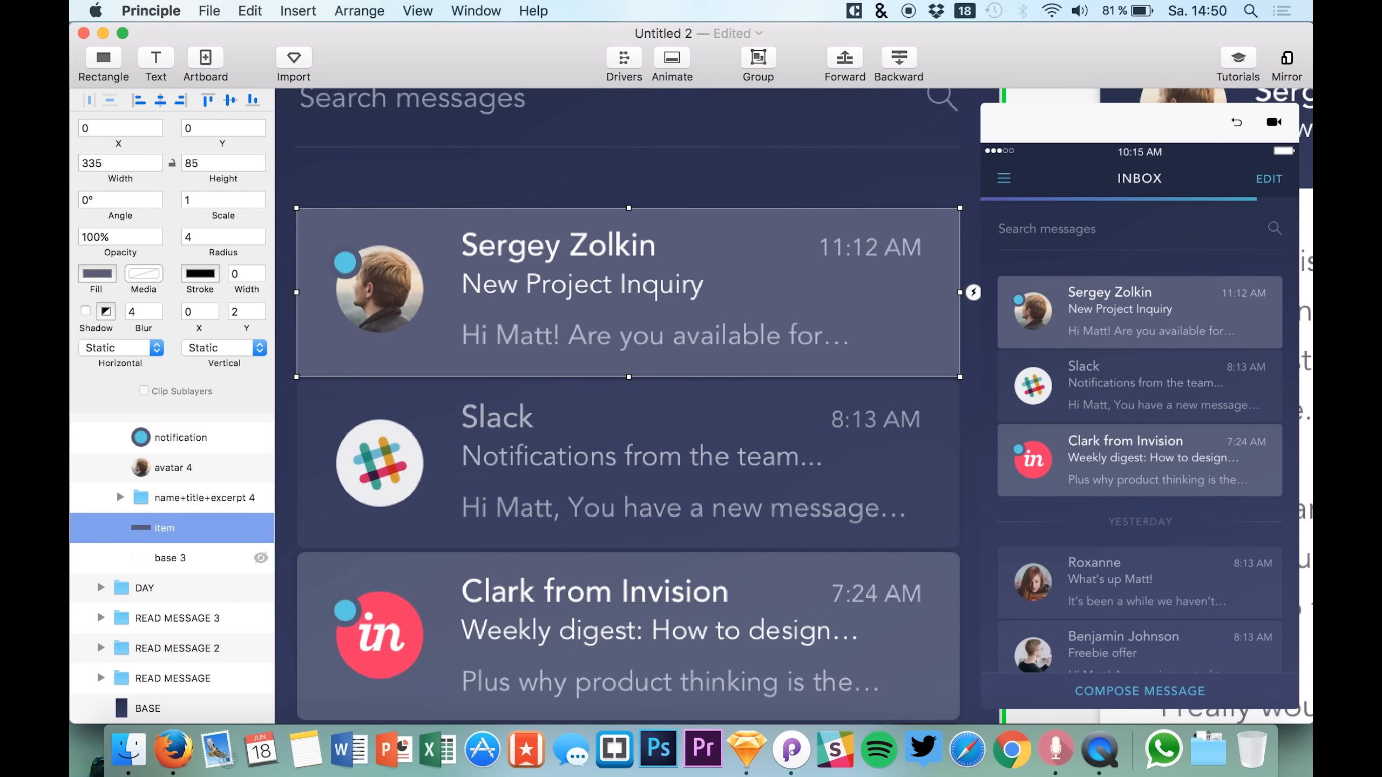
# Paste a copy of the item rectangle into the detail artboard and place it beneath the DIVIDER layer.
pyautogui.scroll(-10, 140, 636)
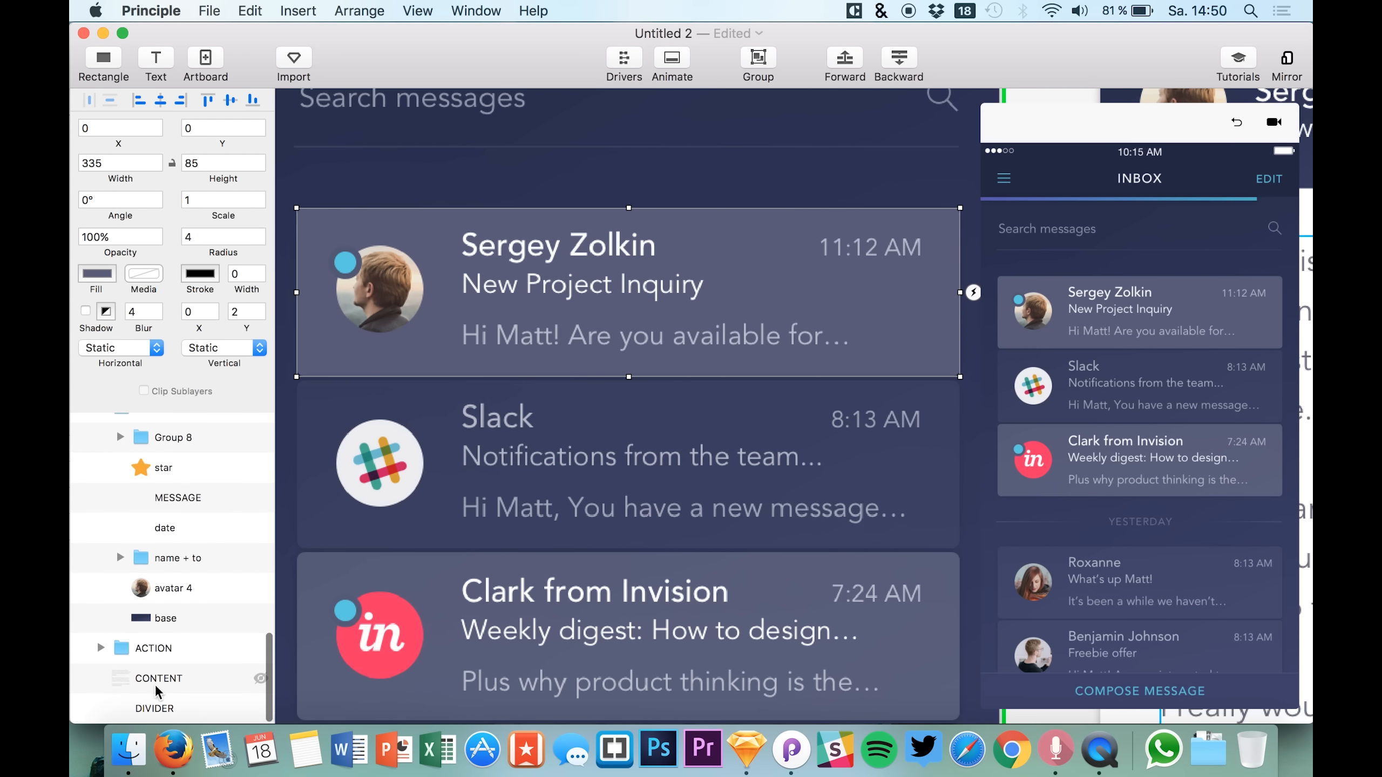
pyautogui.click(155, 695)
pyautogui.press('super+v')
pyautogui.moveTo(155, 690); pyautogui.dragTo(153, 721)
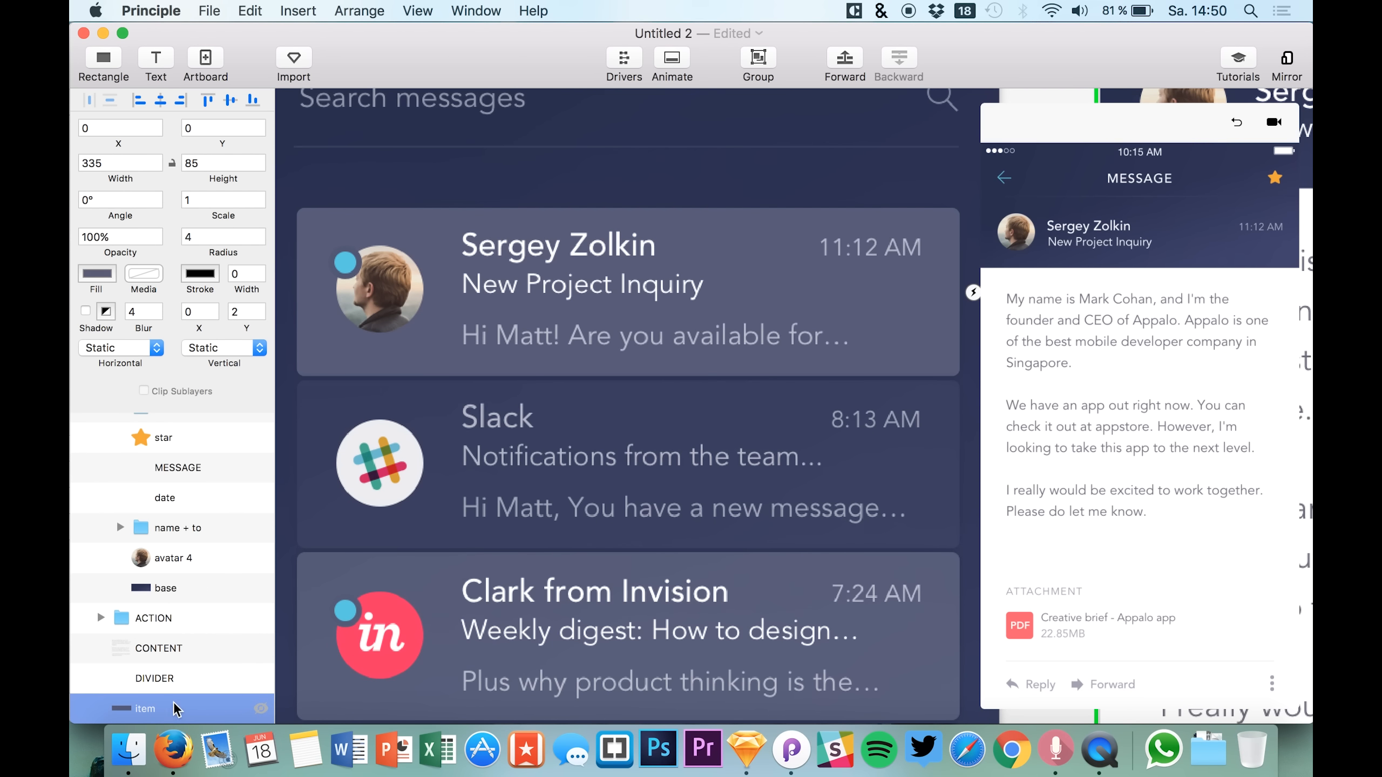
pyautogui.click(1083, 353)
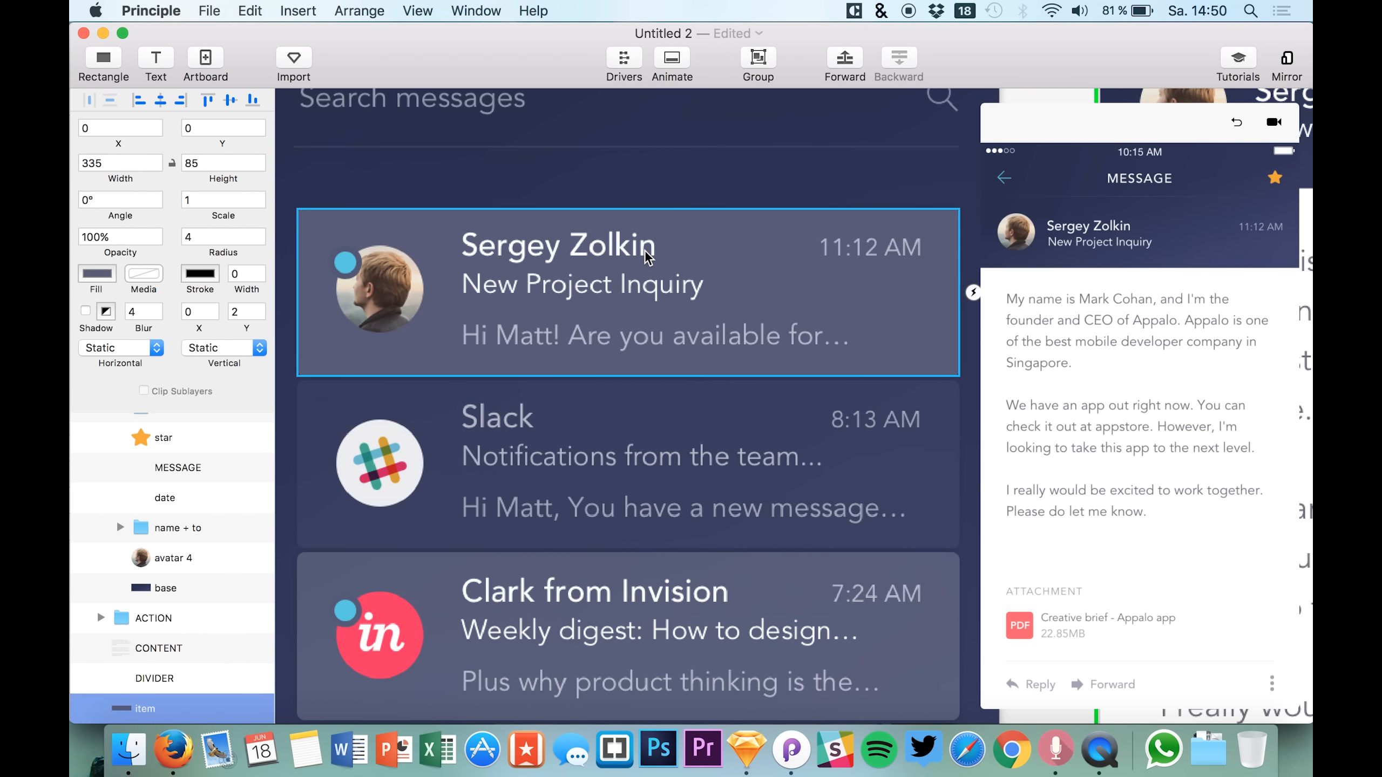
# Move the pasted item rectangle on the detail artboard to X 0, Y 148, directly below the title bar.
pyautogui.scroll(-5, 645, 250)
pyautogui.hscroll(5, 645, 250)
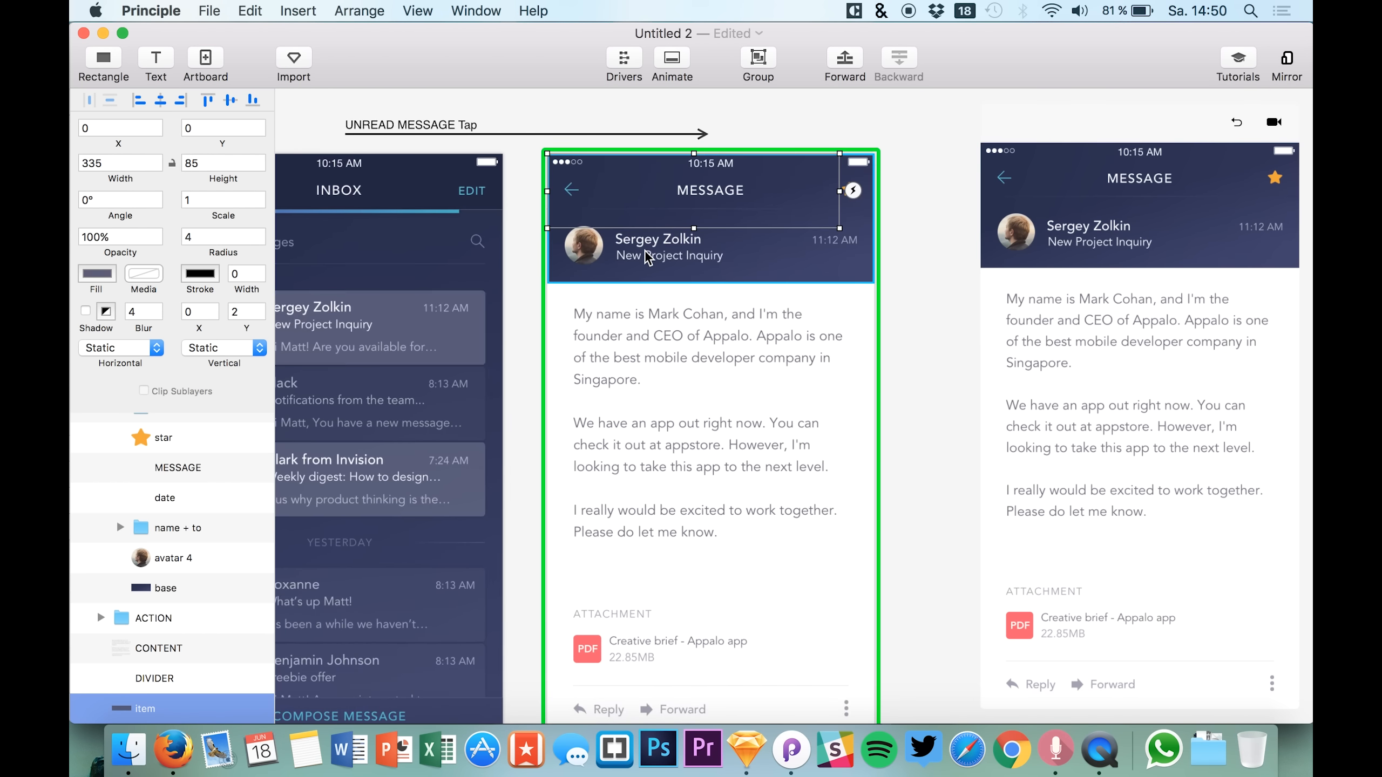
pyautogui.hotkey('shift', 'Down')
pyautogui.hotkey('shift', 'Down')
pyautogui.hotkey('shift', 'Down')
pyautogui.hotkey('shift', 'Right')
pyautogui.hotkey('shift', 'Right')
pyautogui.hotkey('shift', 'Down')
pyautogui.hotkey('shift', 'Down')
pyautogui.hotkey('shift', 'Right')
pyautogui.hotkey('shift', 'Left')
pyautogui.hotkey('shift', 'Down')
pyautogui.hotkey('shift', 'Down')
pyautogui.hotkey('shift', 'Down')
pyautogui.hotkey('shift', 'Left')
pyautogui.hotkey('shift', 'Down')
pyautogui.hotkey('shift', 'Left')
pyautogui.hotkey('shift', 'Down')
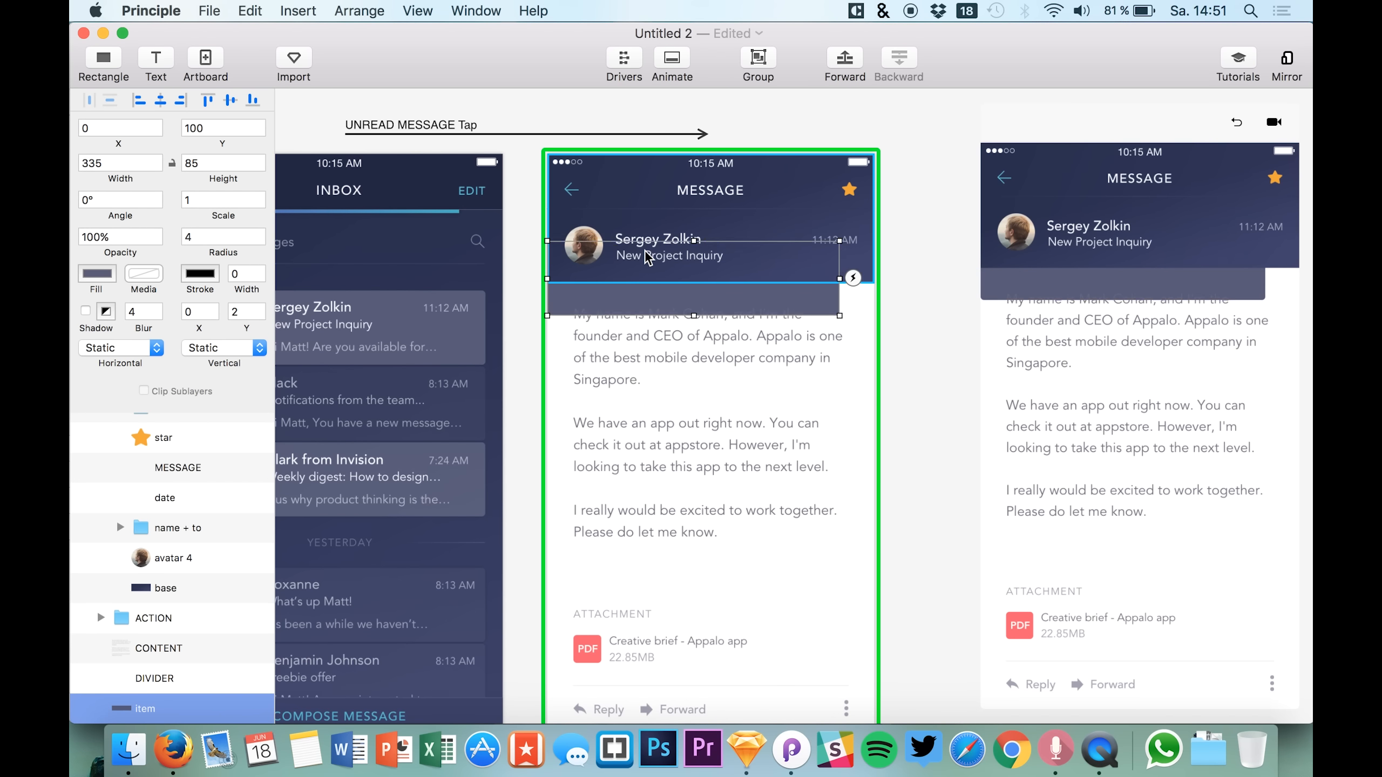
pyautogui.hotkey('shift', 'Down')
pyautogui.hotkey('shift', 'Down')
pyautogui.hotkey('shift', 'Down')
pyautogui.hotkey('shift', 'Left')
pyautogui.hotkey('shift', 'Down')
pyautogui.hotkey('shift', 'Down')
pyautogui.hotkey('shift', 'Right')
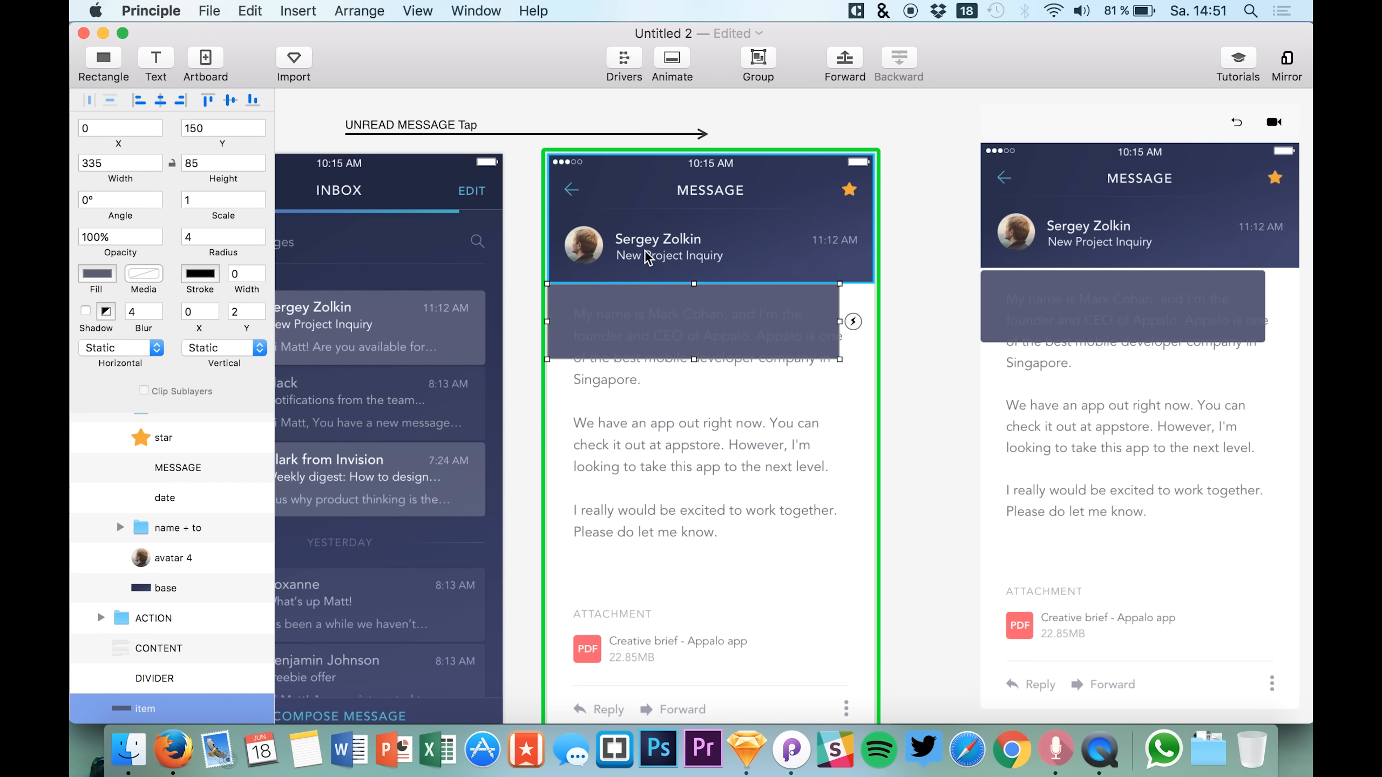
pyautogui.press('Up')
pyautogui.press('Up')
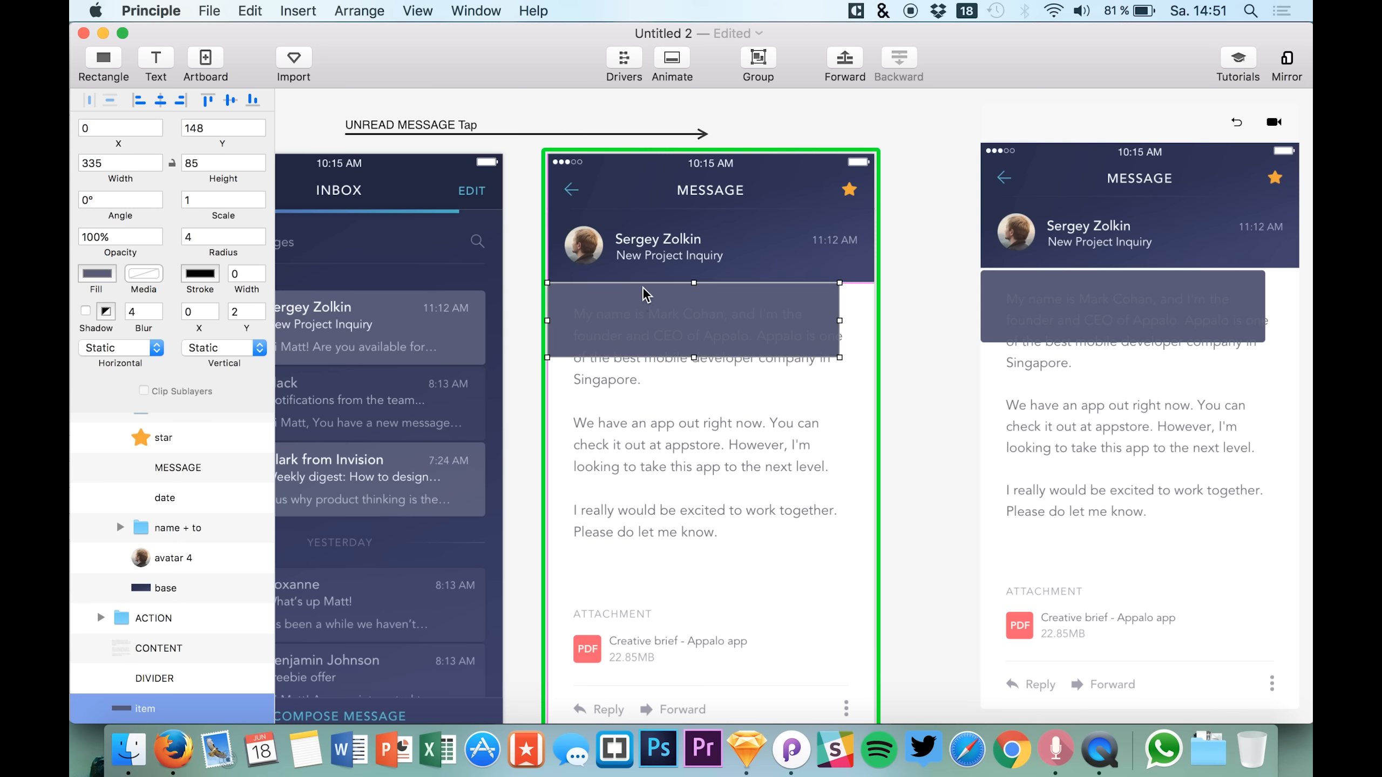
# Resize the item rectangle to 375 by 519 so it fills the message body, and set its corner radius to 0.
pyautogui.scroll(-3, 738, 374)
pyautogui.scroll(4, 739, 377)
pyautogui.scroll(-3, 738, 377)
pyautogui.click(739, 378)
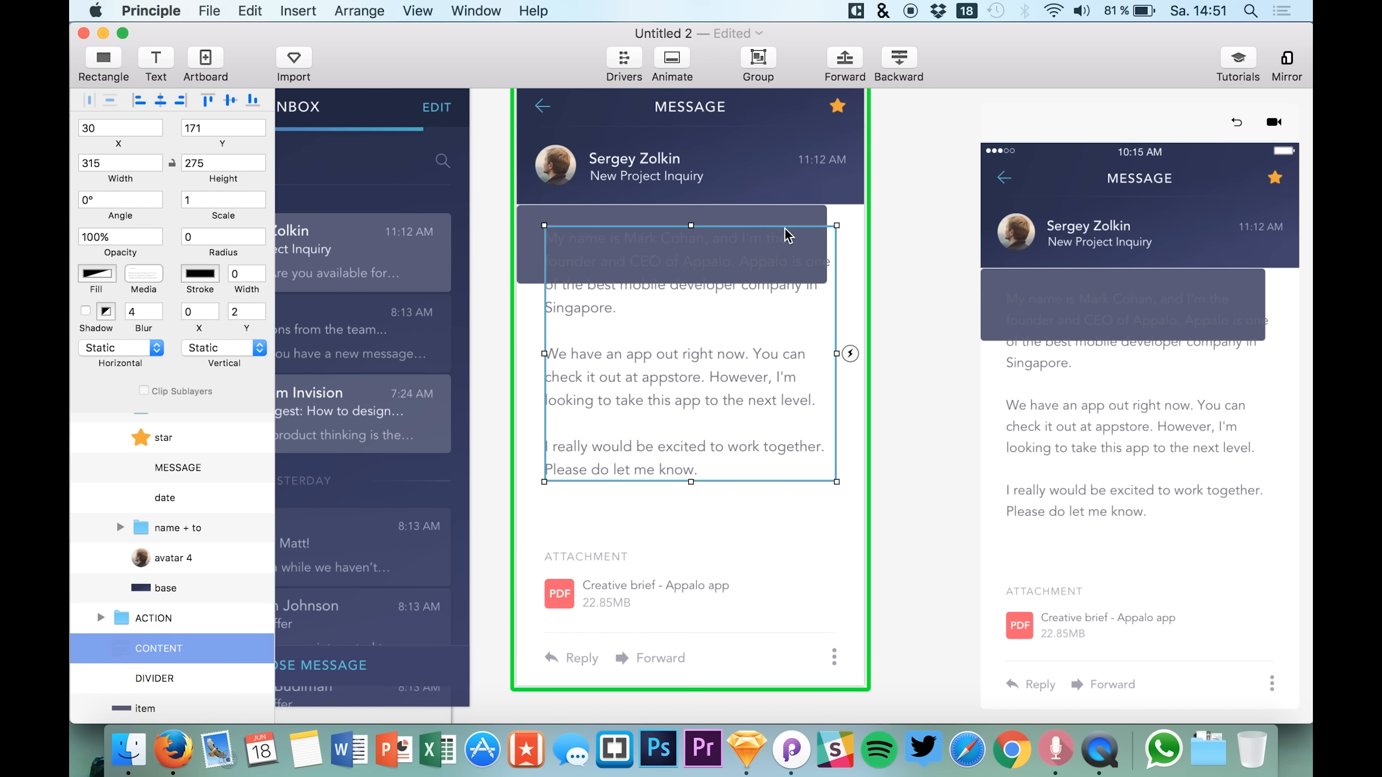
pyautogui.click(790, 212)
pyautogui.moveTo(823, 280); pyautogui.dragTo(858, 691)
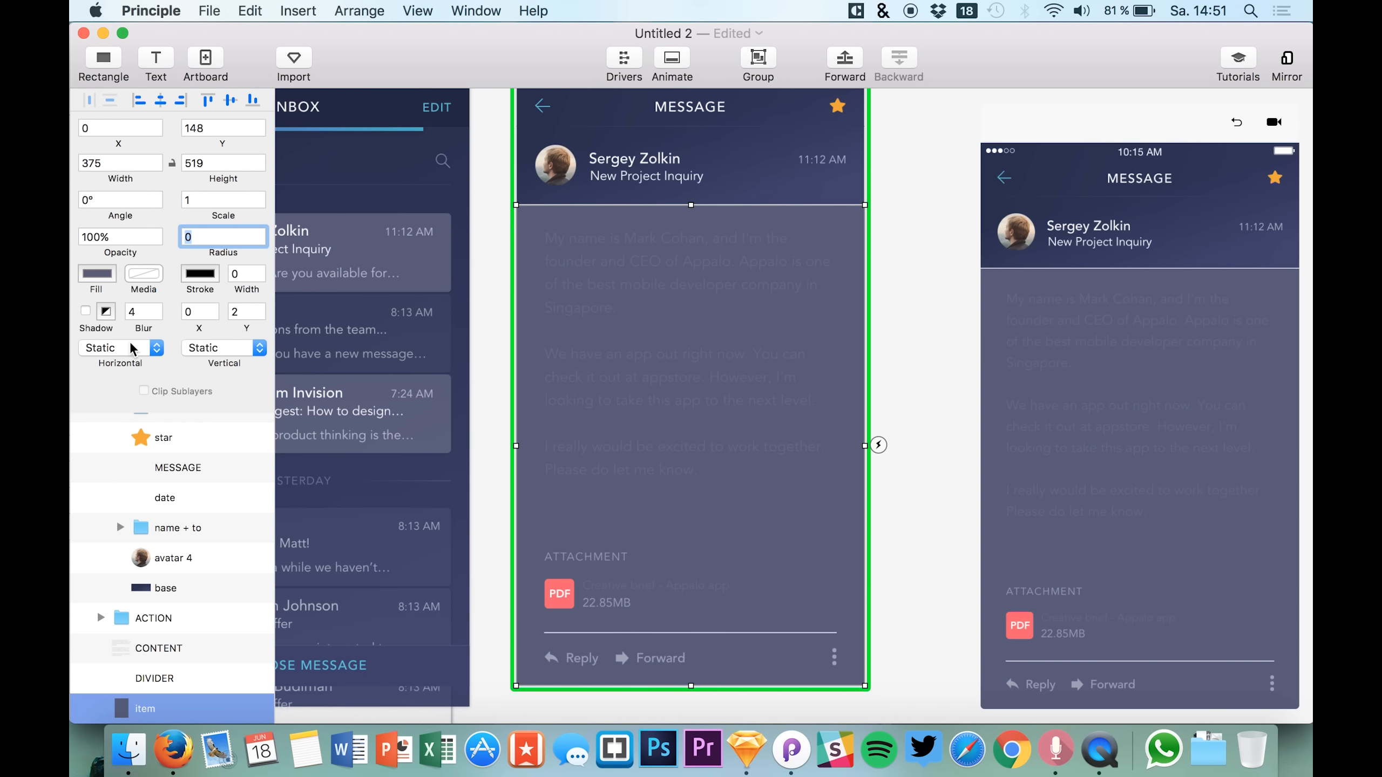
# Change the item rectangle's fill on the detail artboard to white, FFFFFF.
pyautogui.click(103, 274)
pyautogui.moveTo(131, 342); pyautogui.dragTo(90, 310)
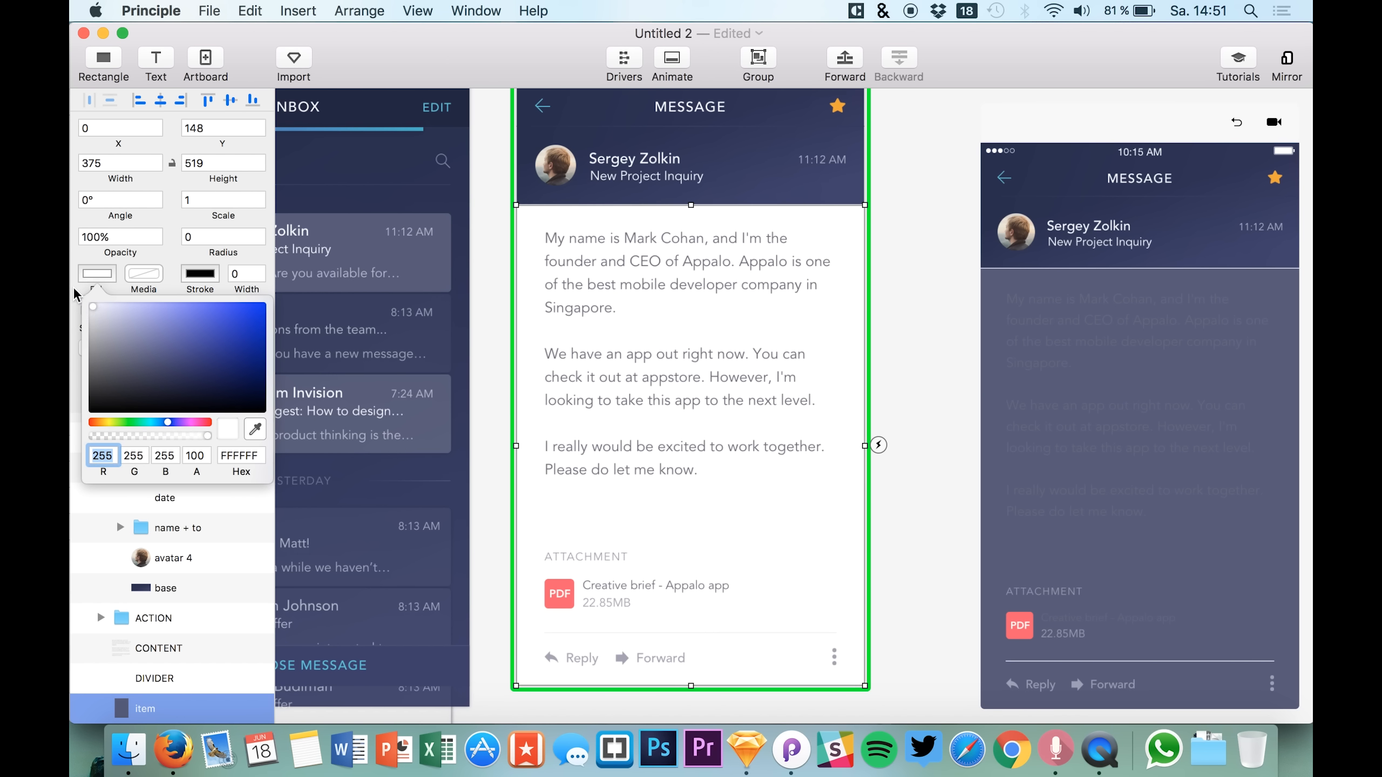
pyautogui.click(961, 231)
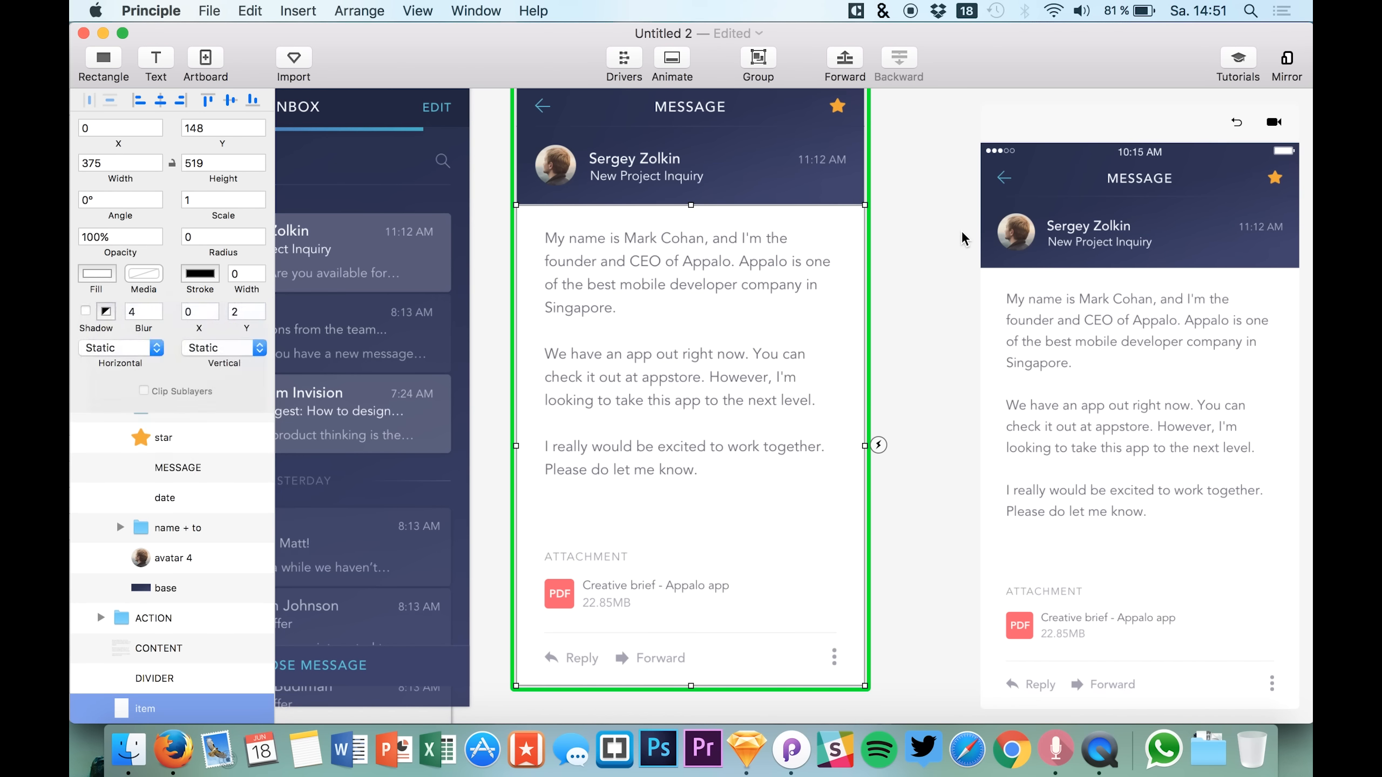
pyautogui.click(961, 230)
# In the tap transition's timeline, shorten the item layer's Fill animation and delay it to run from about 0.15 to 0.35 s.
pyautogui.scroll(4, 500, 171)
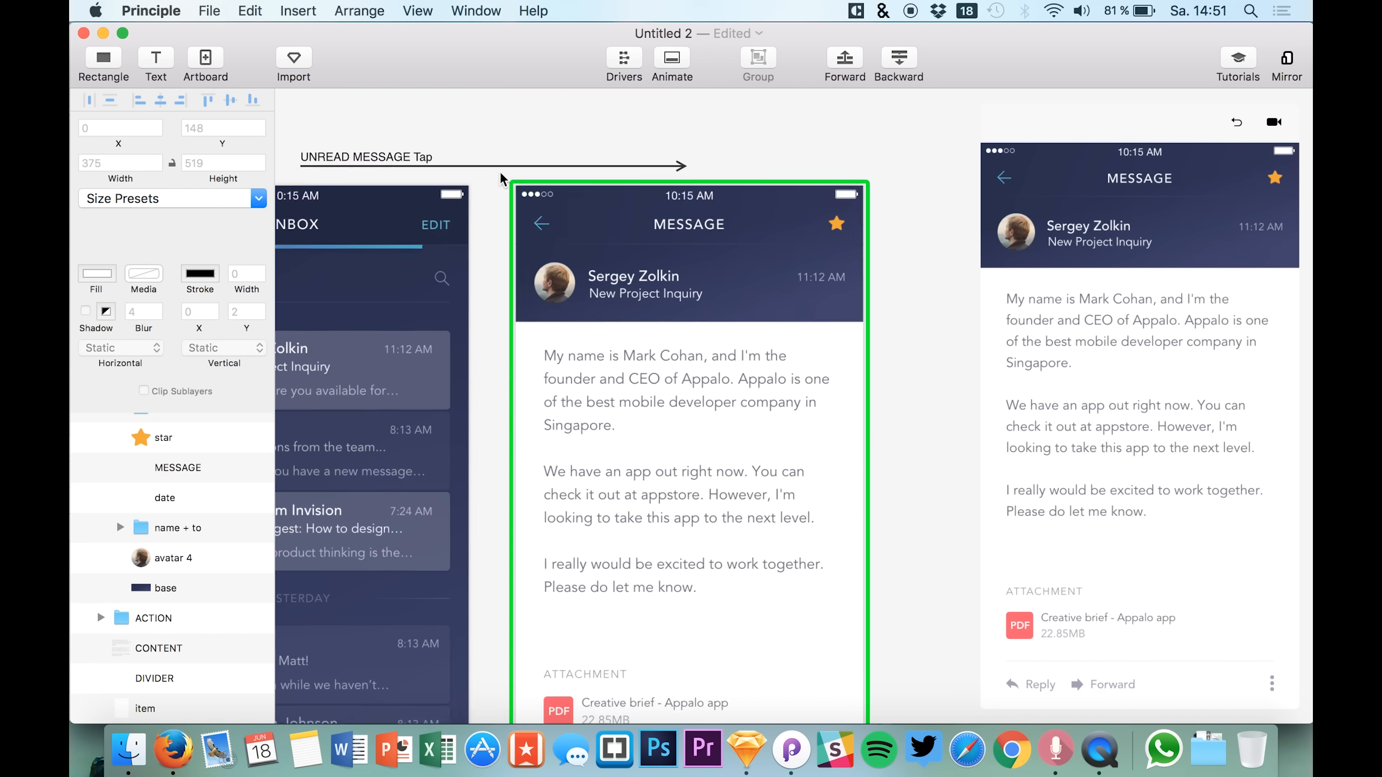
pyautogui.click(491, 215)
pyautogui.click(491, 215)
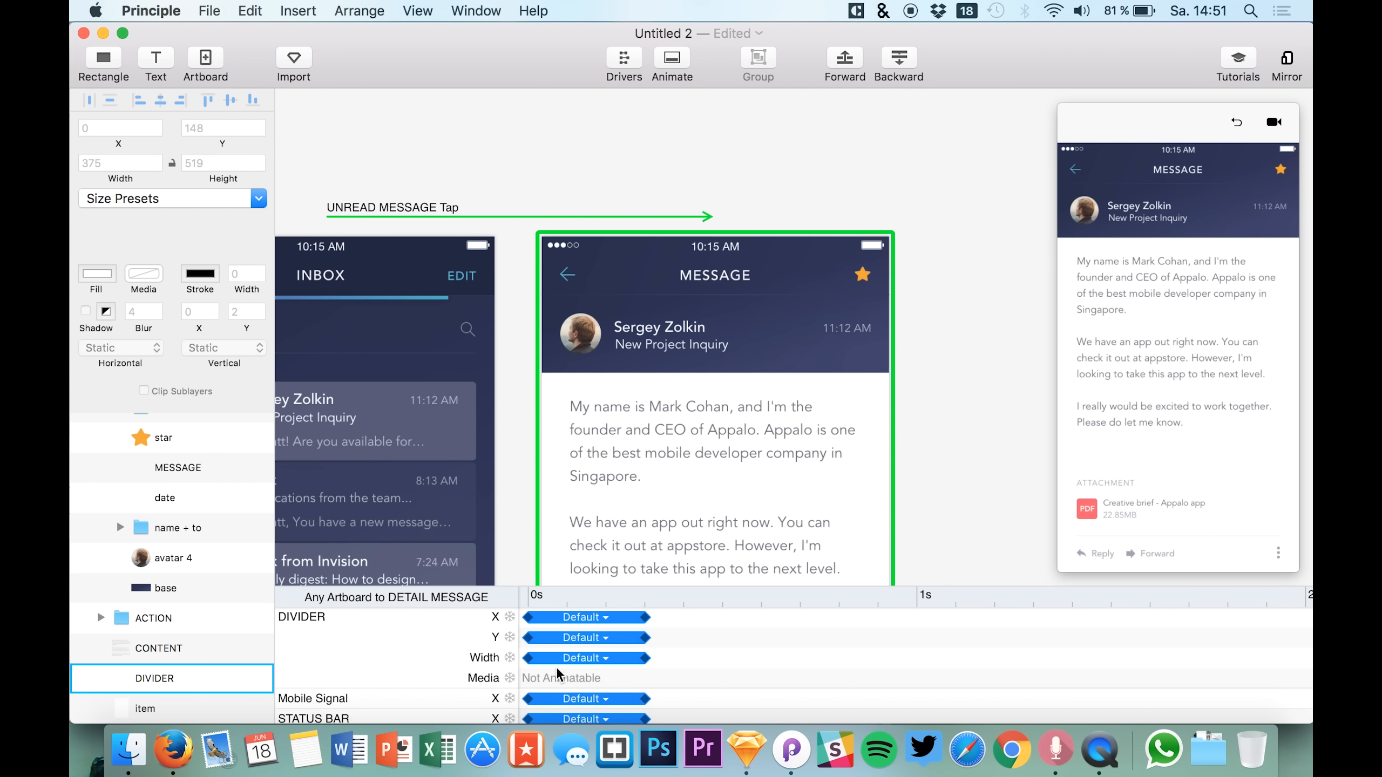
pyautogui.scroll(-5, 471, 635)
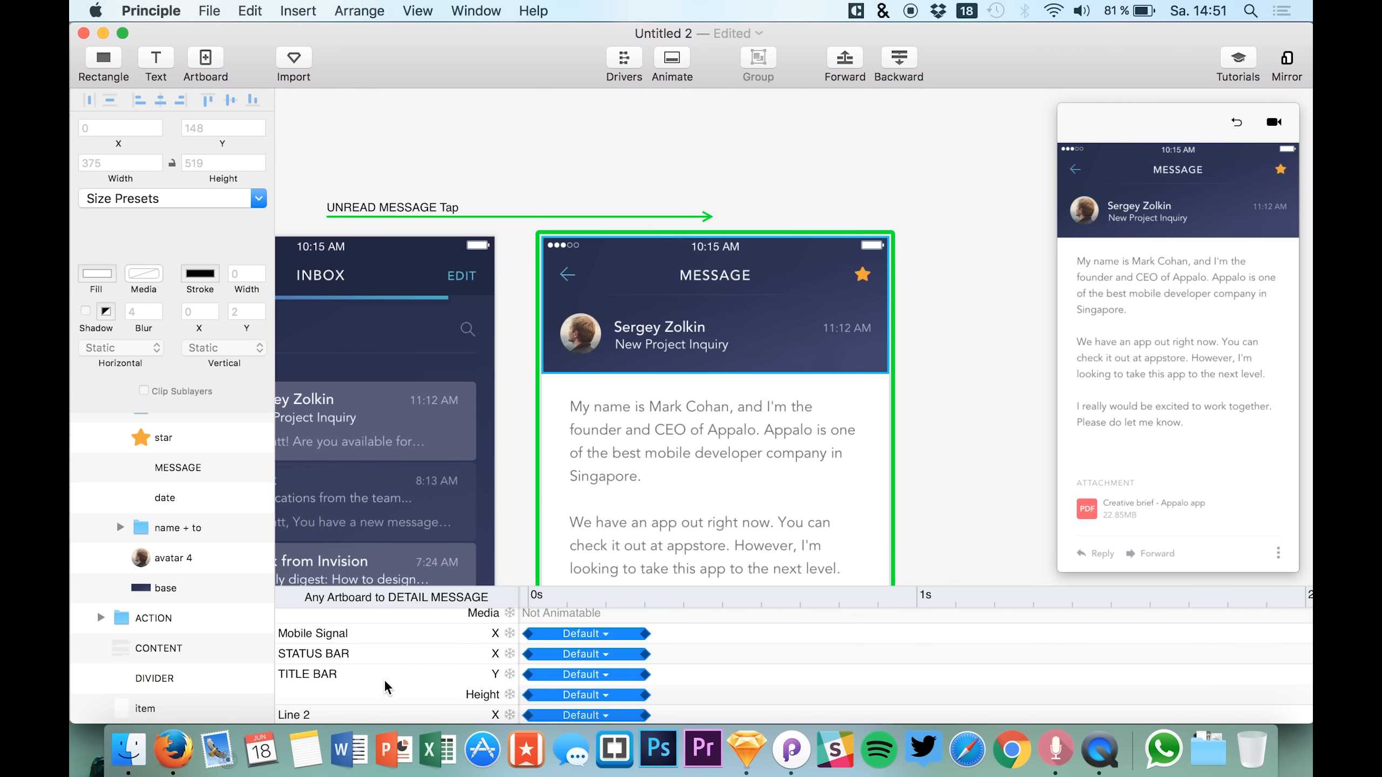
pyautogui.scroll(-10, 385, 687)
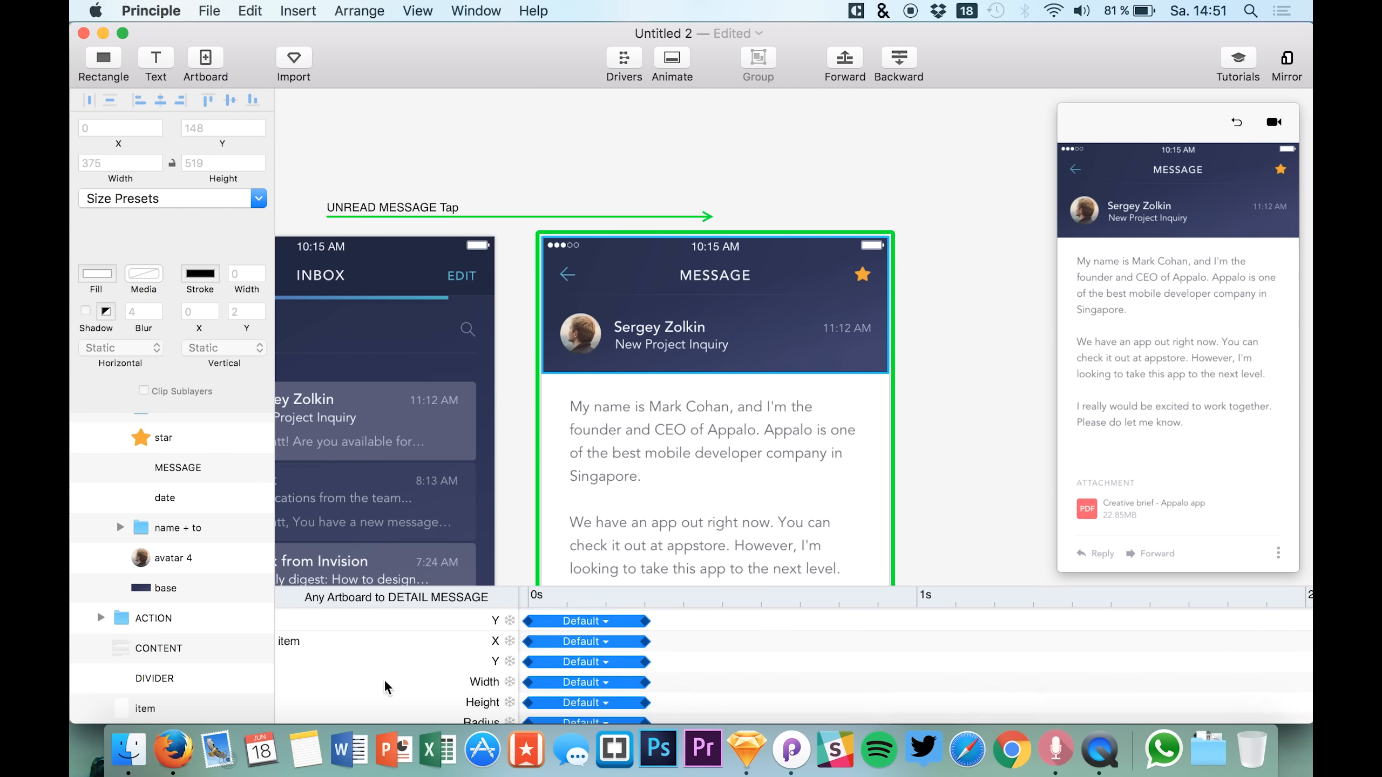
pyautogui.scroll(-1, 389, 683)
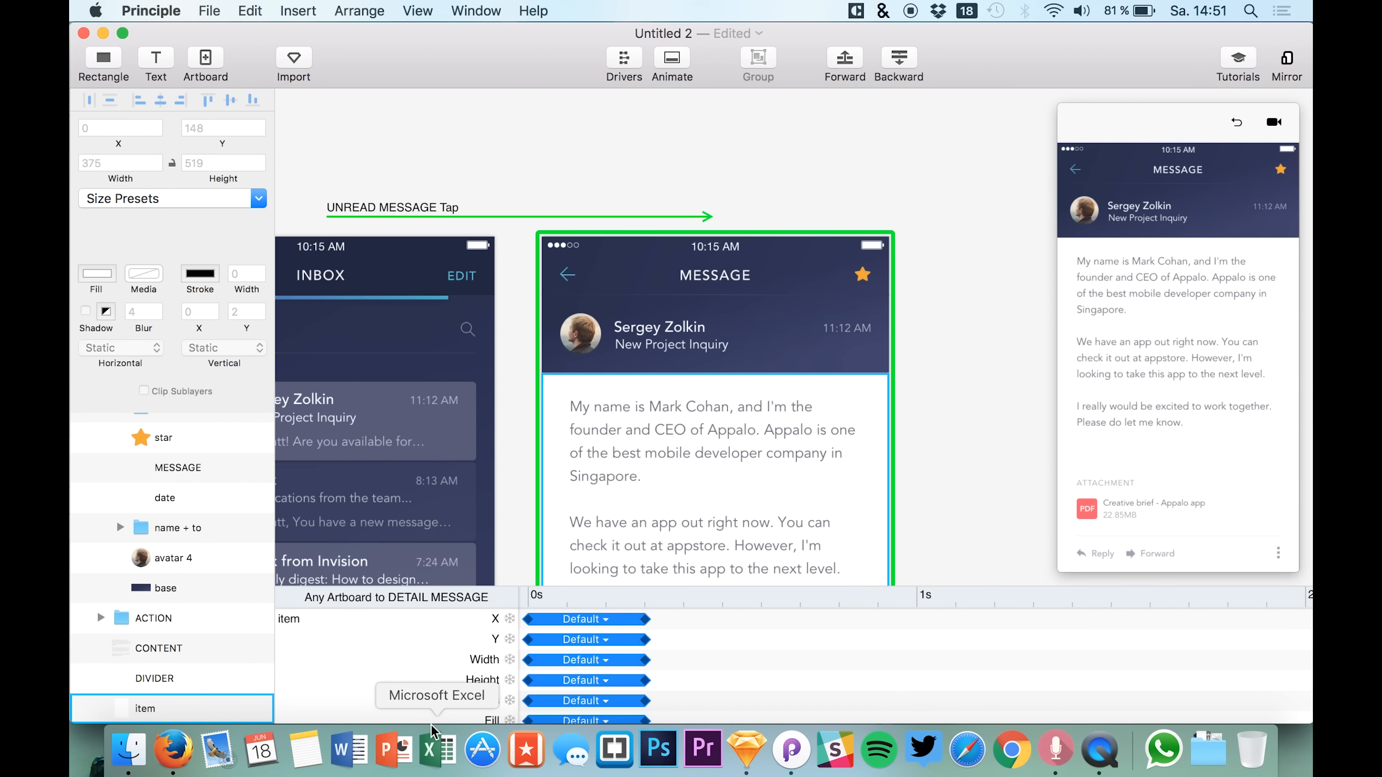
pyautogui.scroll(-4, 415, 684)
pyautogui.scroll(5, 414, 682)
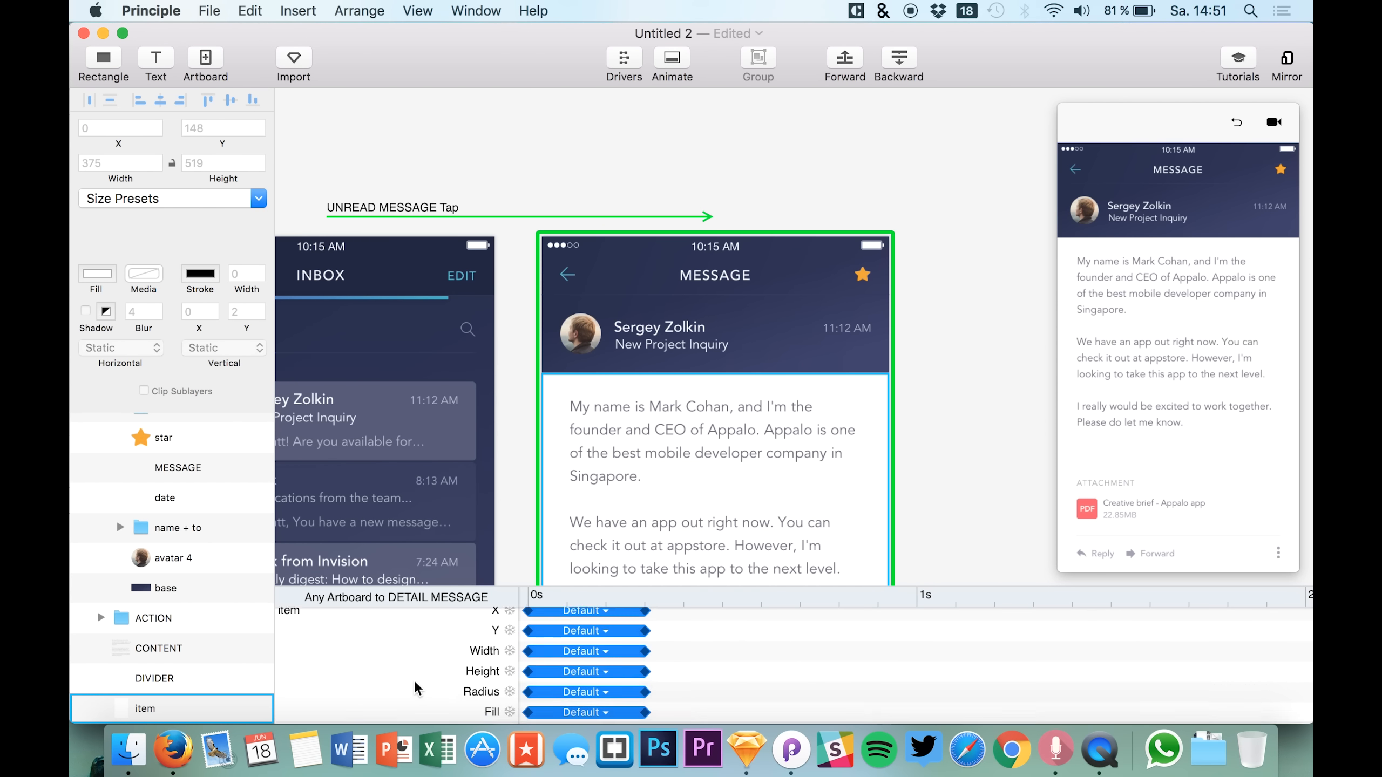
pyautogui.scroll(-2, 413, 685)
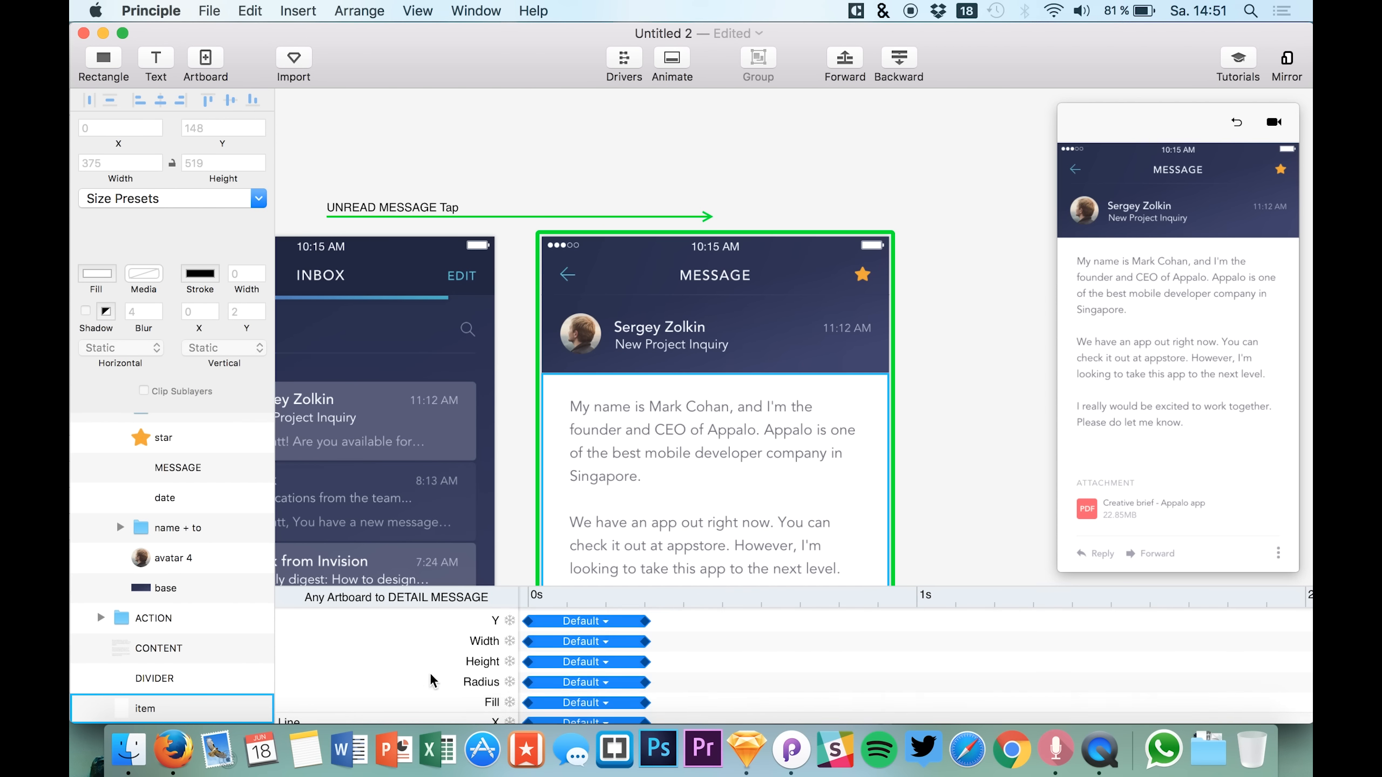
pyautogui.moveTo(564, 701); pyautogui.dragTo(688, 704)
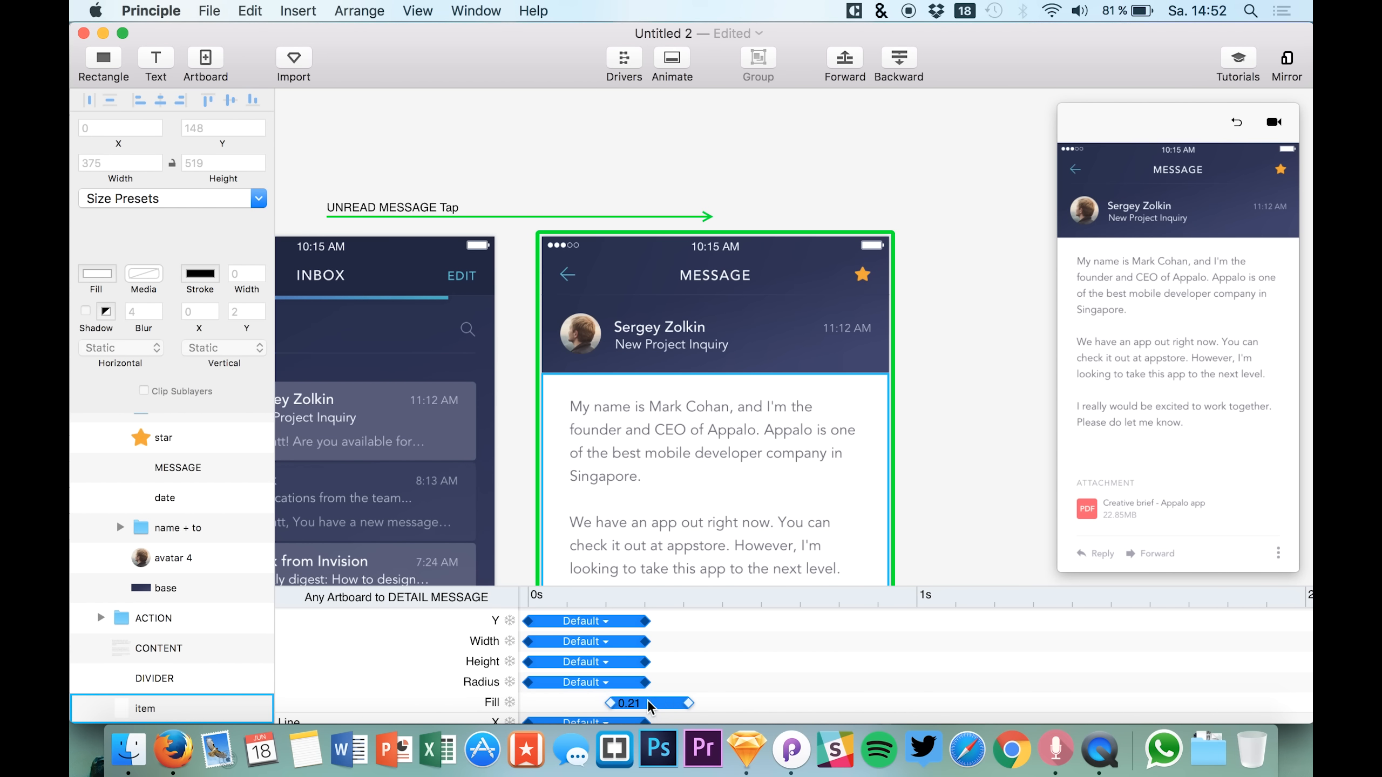
pyautogui.moveTo(623, 706); pyautogui.dragTo(624, 705)
# Reset the preview and replay the tap transition on the first message several times to check the delayed fill animation.
pyautogui.click(1236, 122)
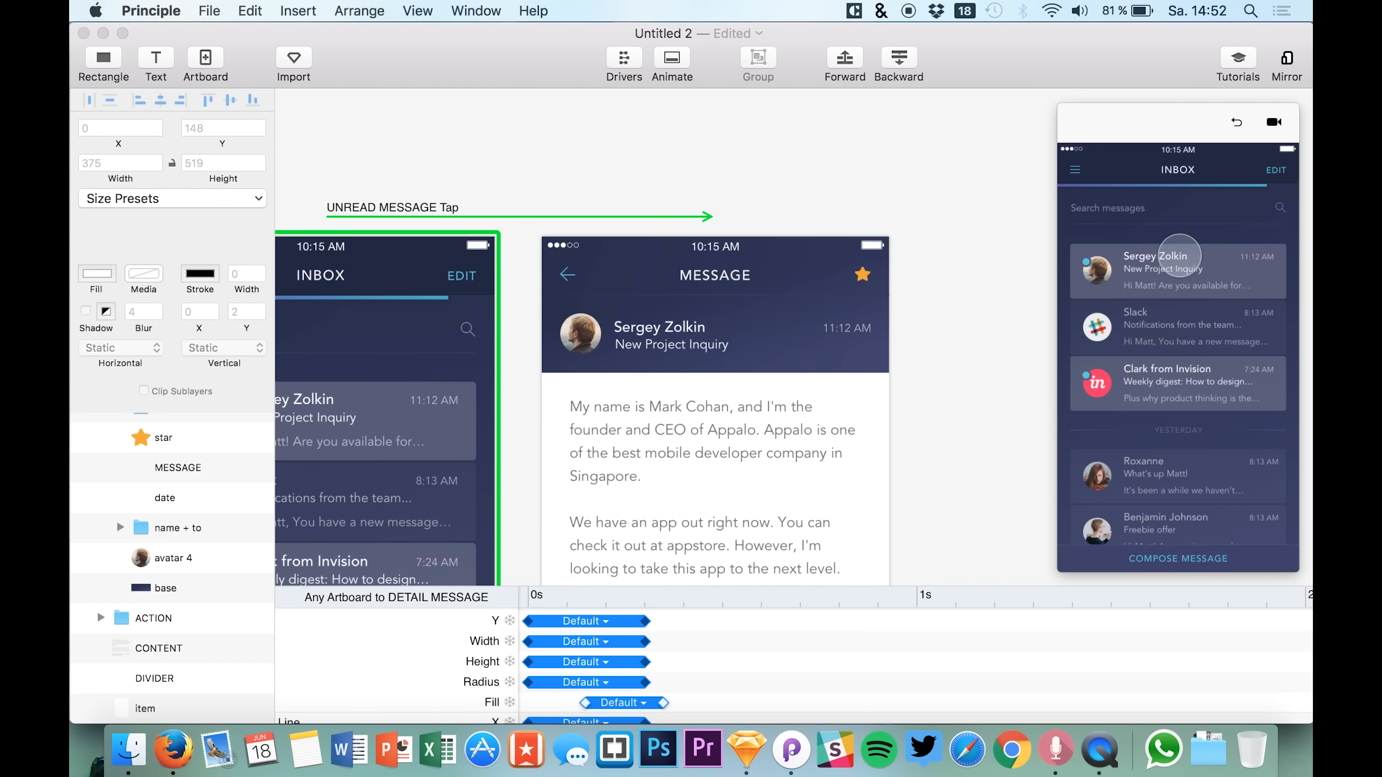
pyautogui.click(1225, 262)
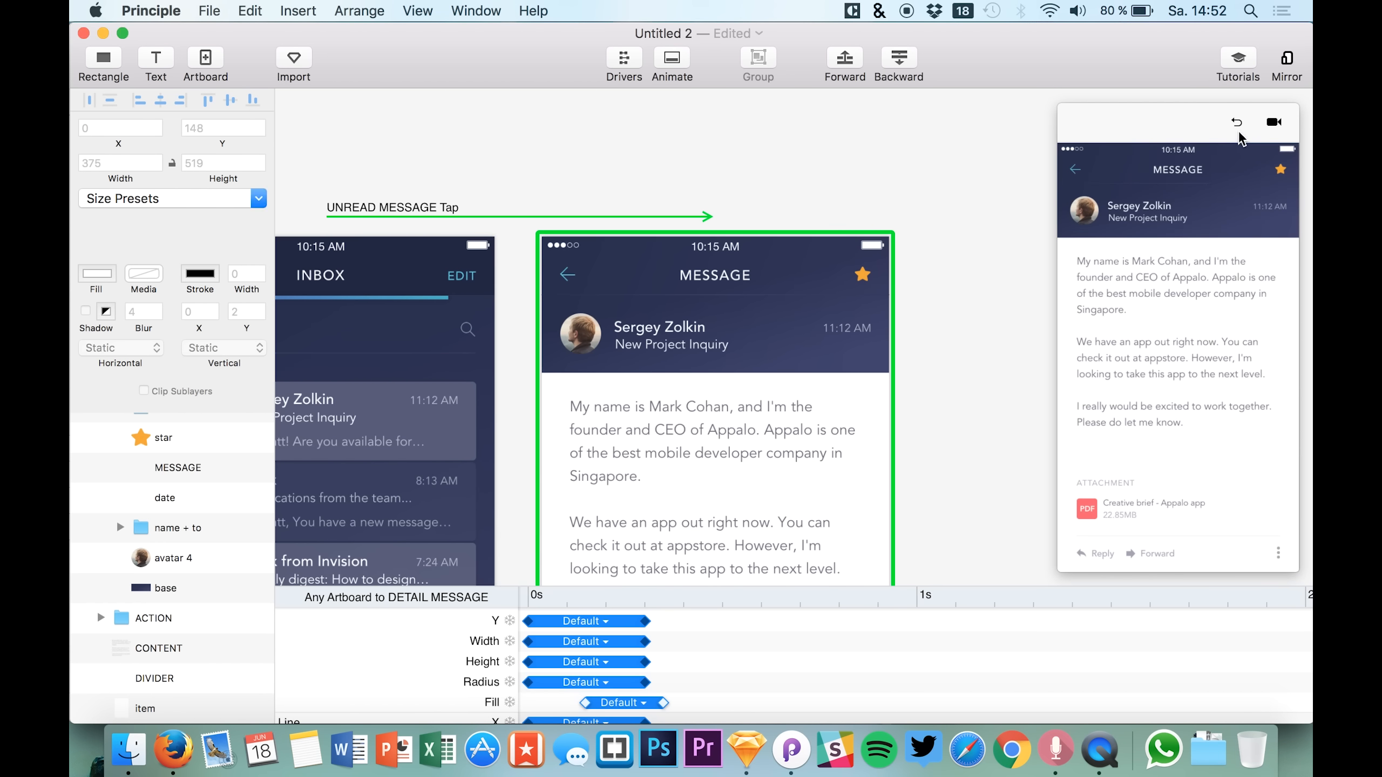
pyautogui.click(1236, 122)
pyautogui.click(1214, 261)
pyautogui.click(1236, 122)
pyautogui.click(1211, 257)
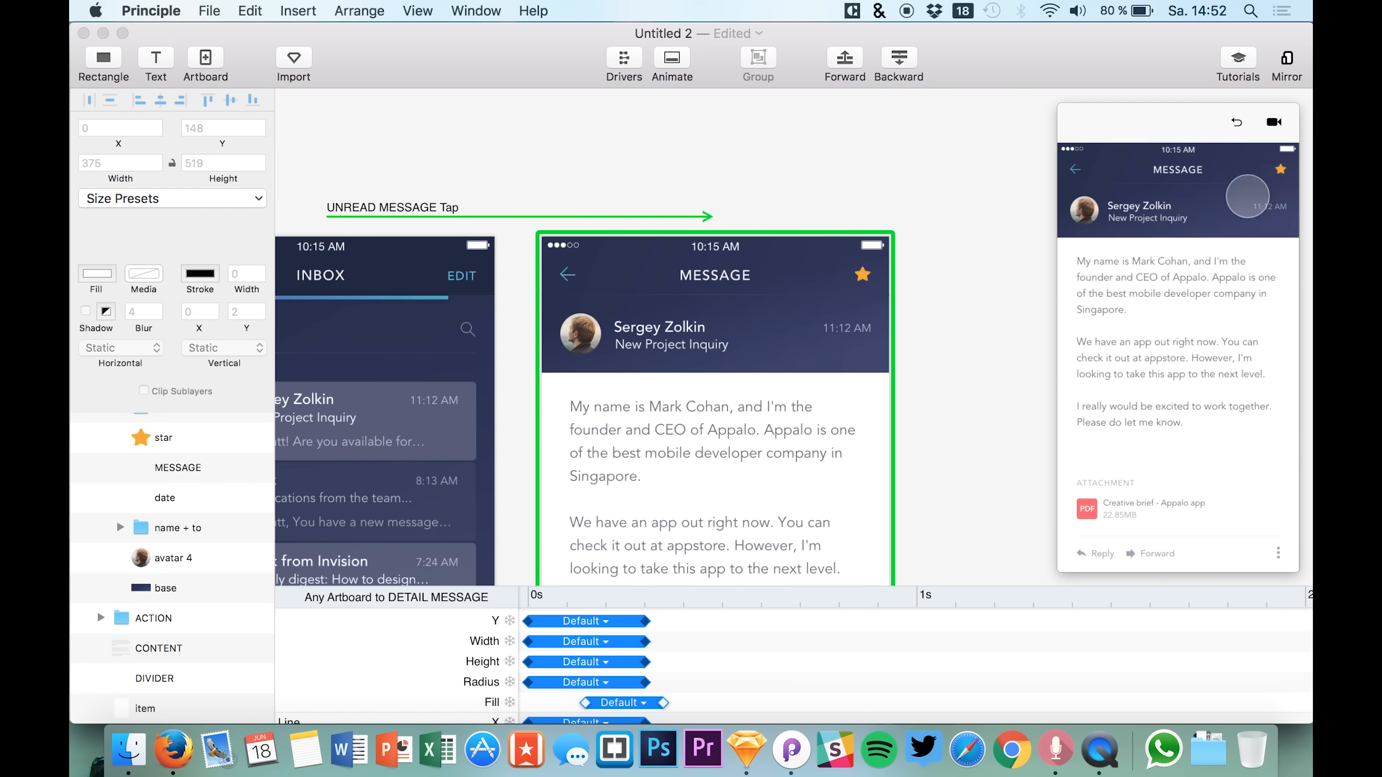
pyautogui.click(1236, 122)
pyautogui.click(1192, 268)
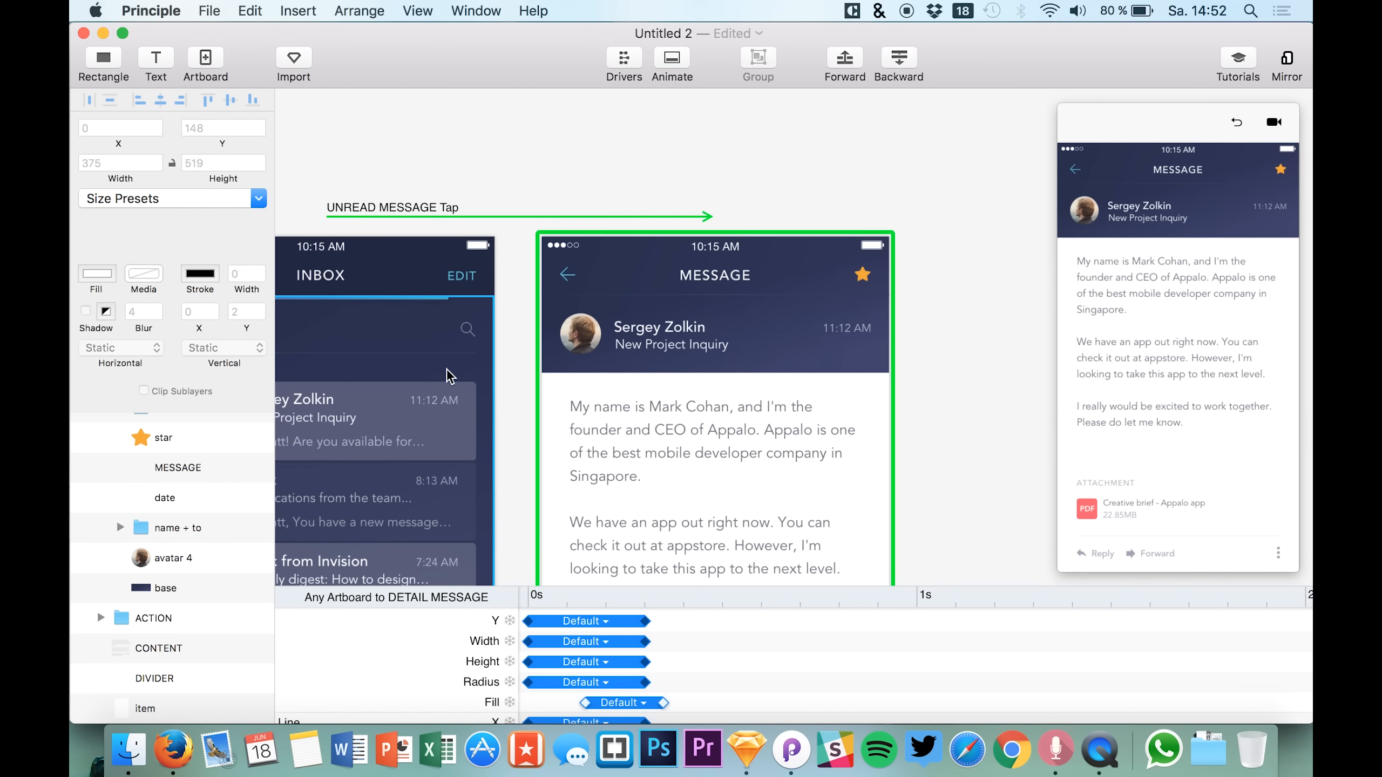
# Close the animation timeline and rename the base layer in the detail artboard's TITLE BAR group as base1.
pyautogui.click(672, 58)
pyautogui.scroll(5, 401, 564)
pyautogui.scroll(5, 663, 387)
pyautogui.click(680, 376)
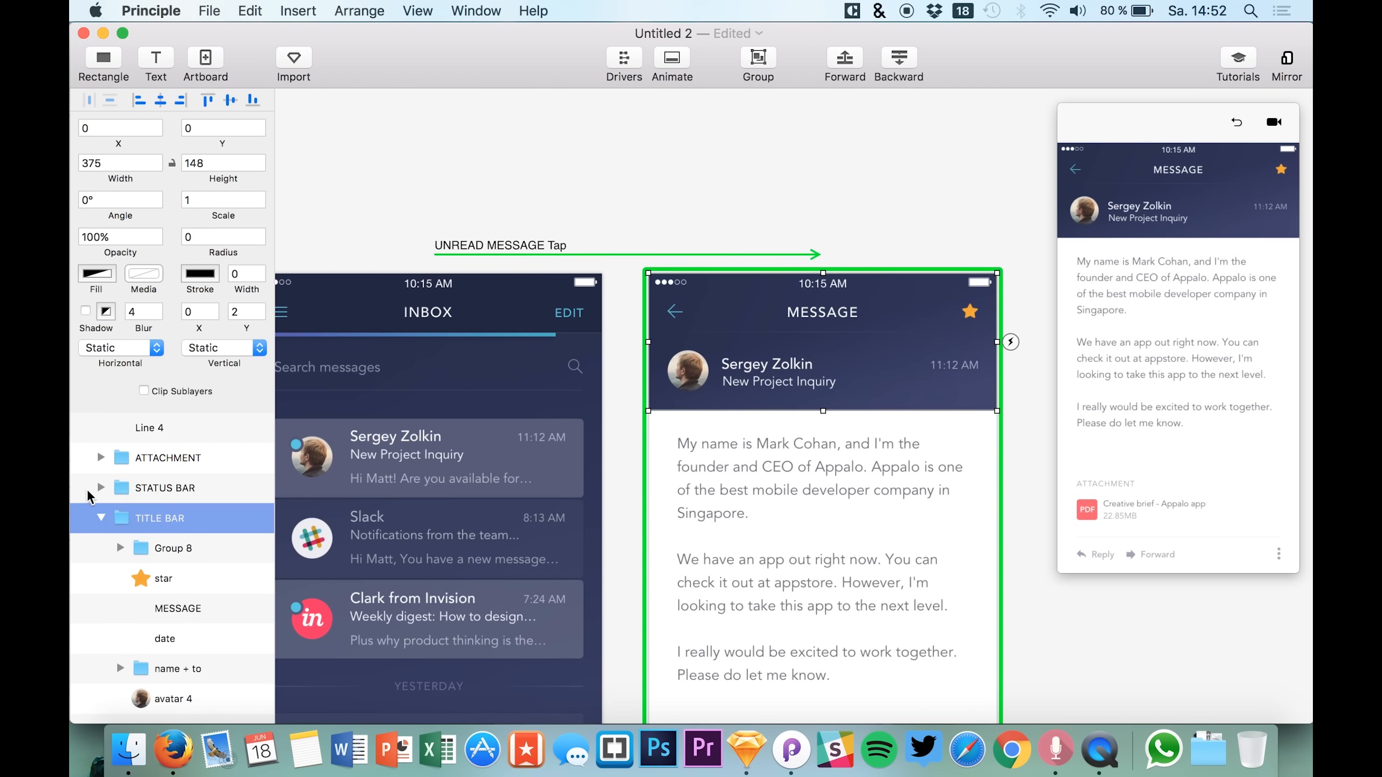
pyautogui.scroll(-5, 125, 544)
pyautogui.click(162, 589)
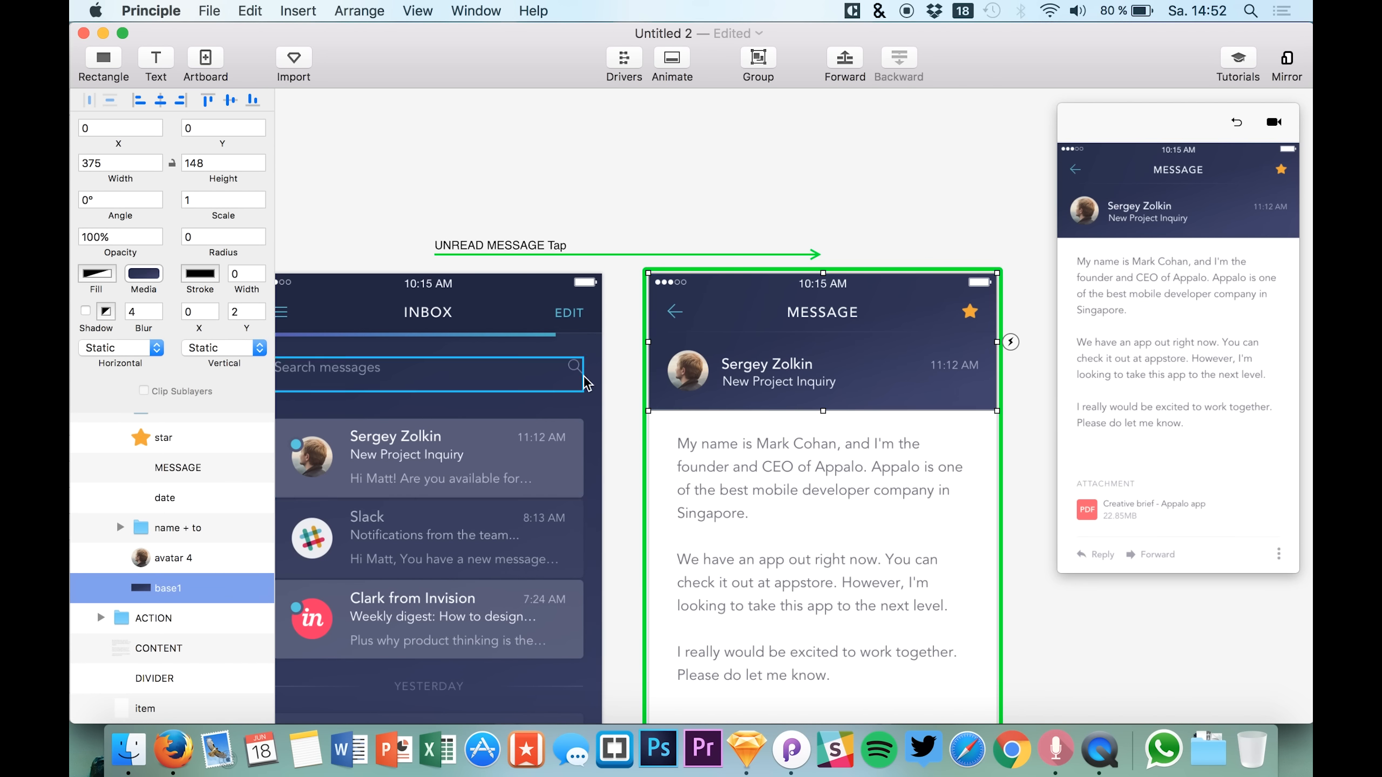
# Replay the tap transition on the first message in the preview, then reset the preview to the inbox.
pyautogui.click(1239, 125)
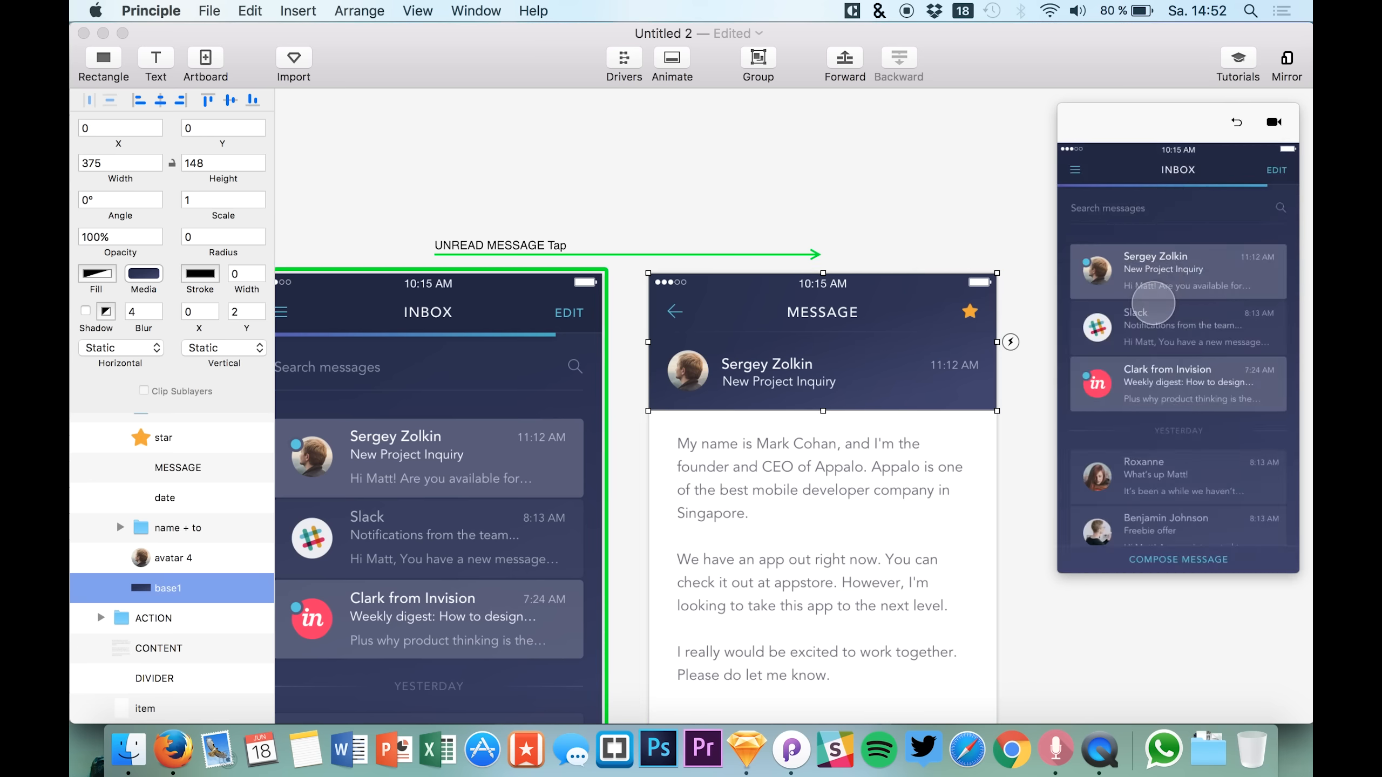
pyautogui.click(1233, 253)
pyautogui.click(1237, 123)
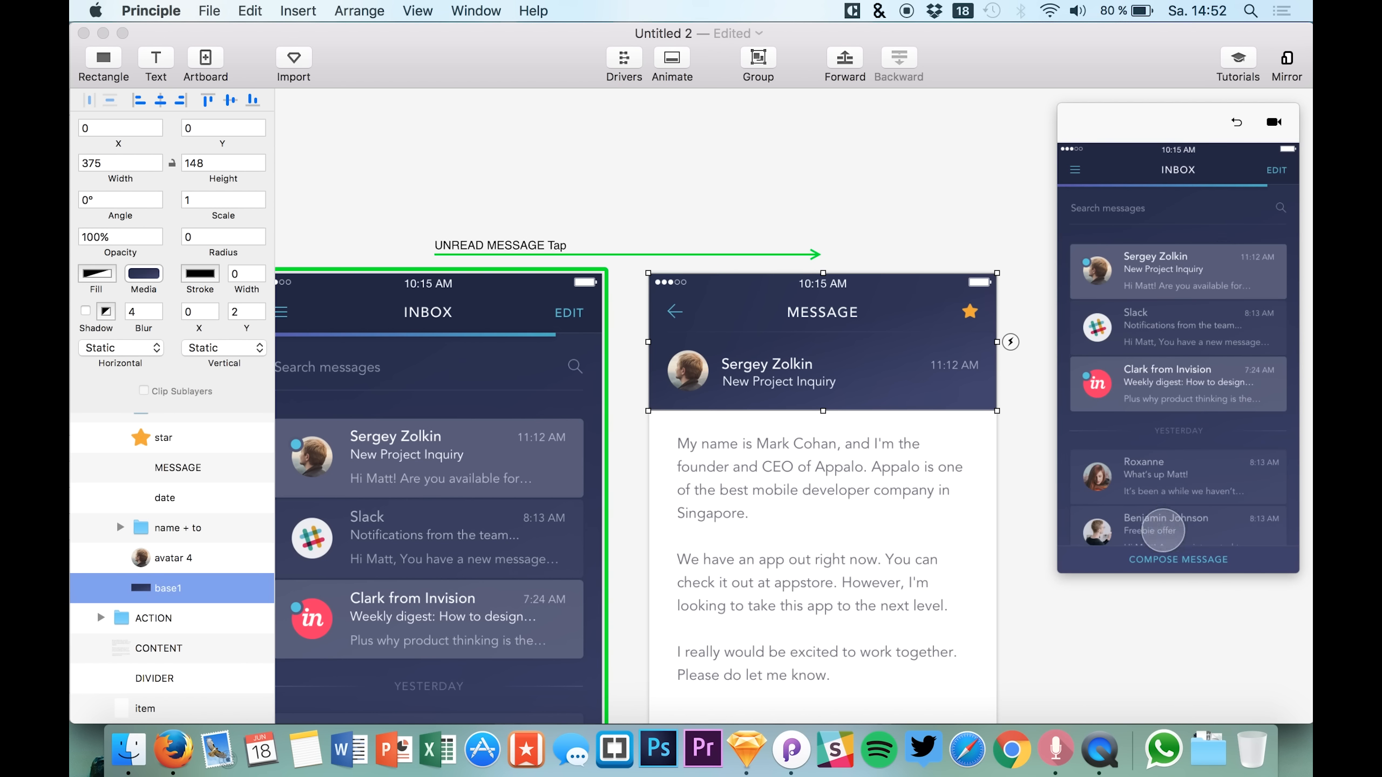
# Examine the inbox artboard's compose bar and BASE layer, comparing layer names with the detail artboard.
pyautogui.scroll(-10, 581, 569)
pyautogui.hscroll(-8, 581, 569)
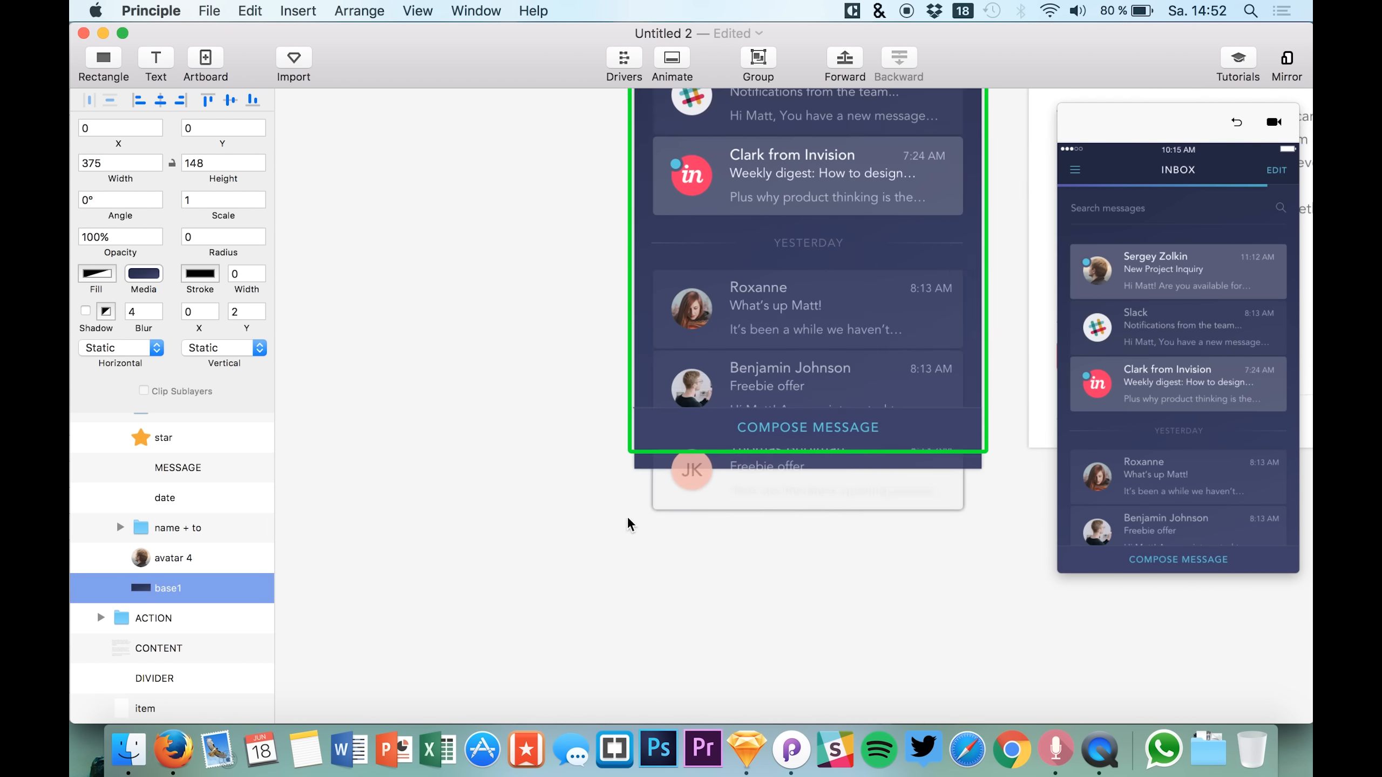
pyautogui.click(927, 430)
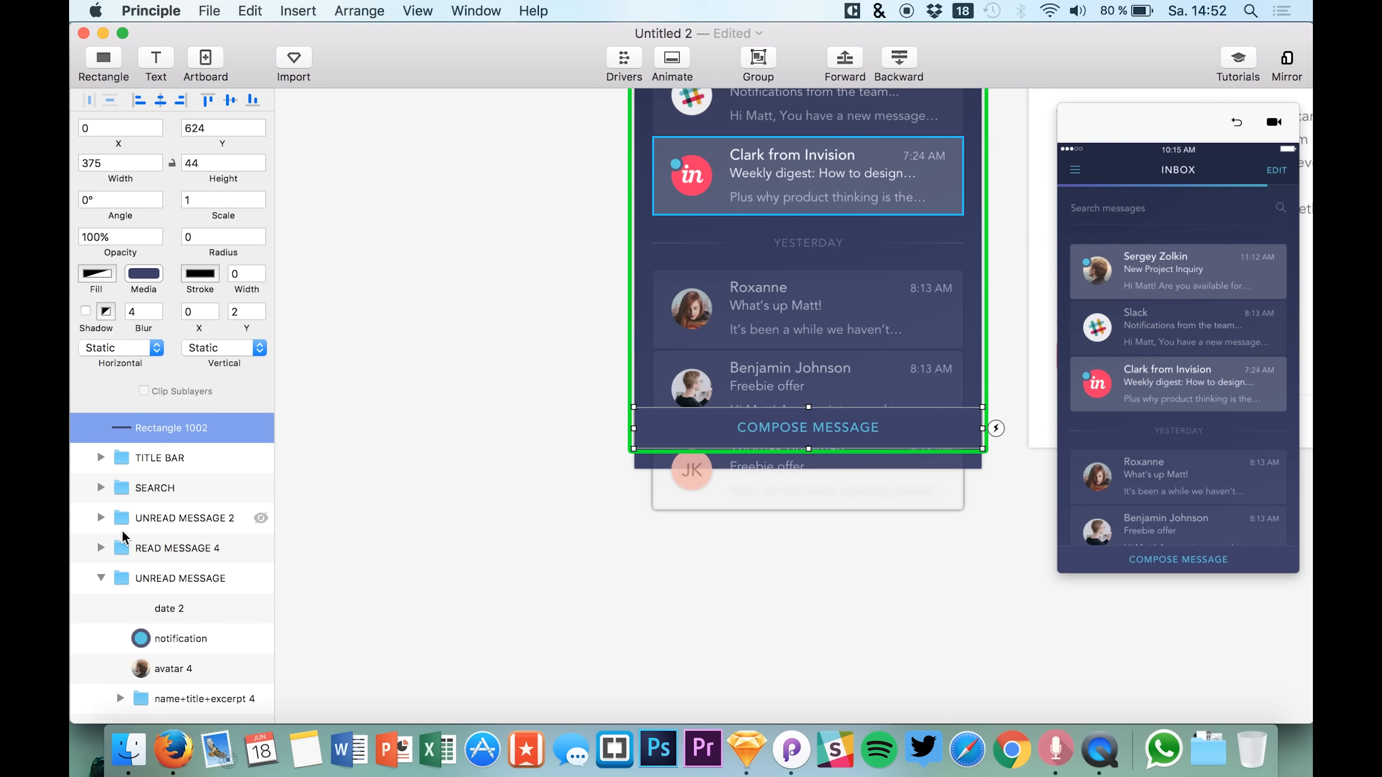
pyautogui.scroll(-3, 118, 609)
pyautogui.scroll(-5, 121, 529)
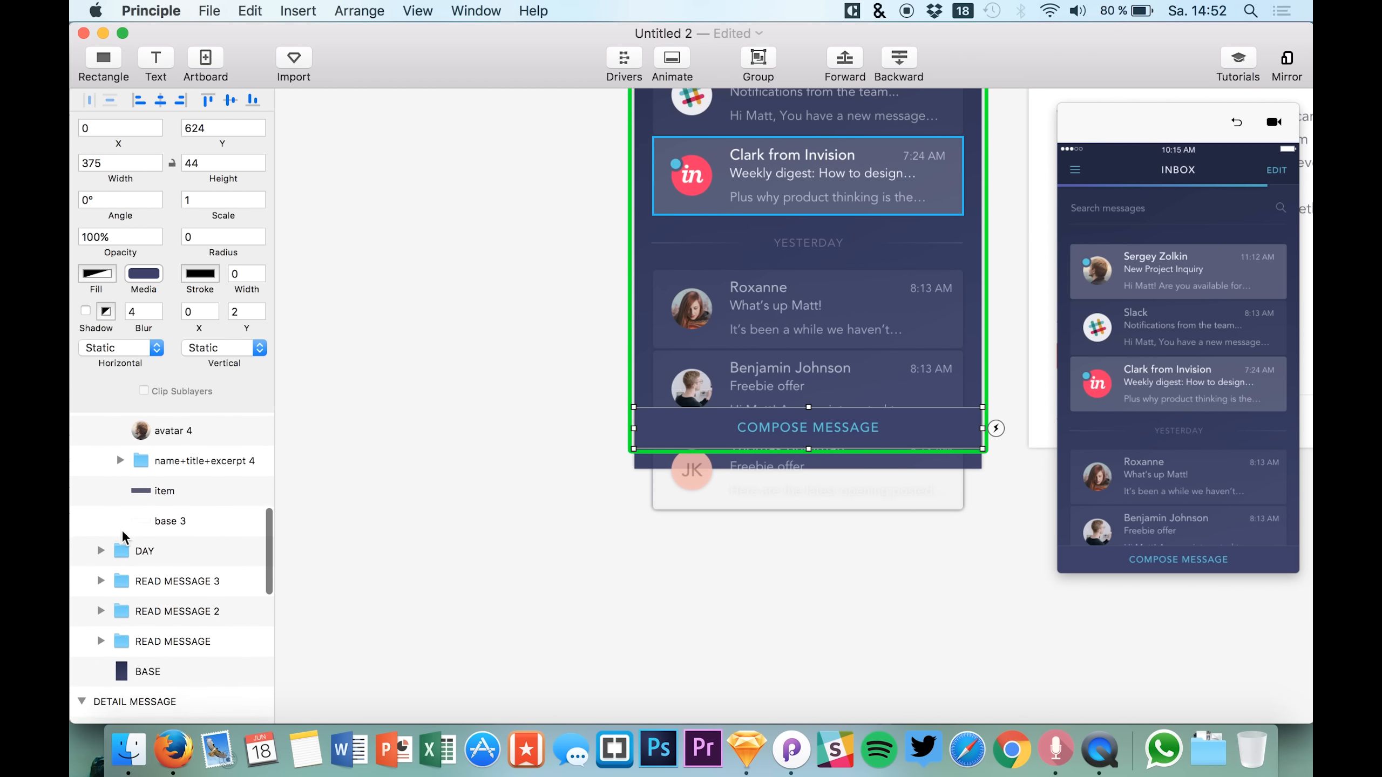
pyautogui.click(139, 596)
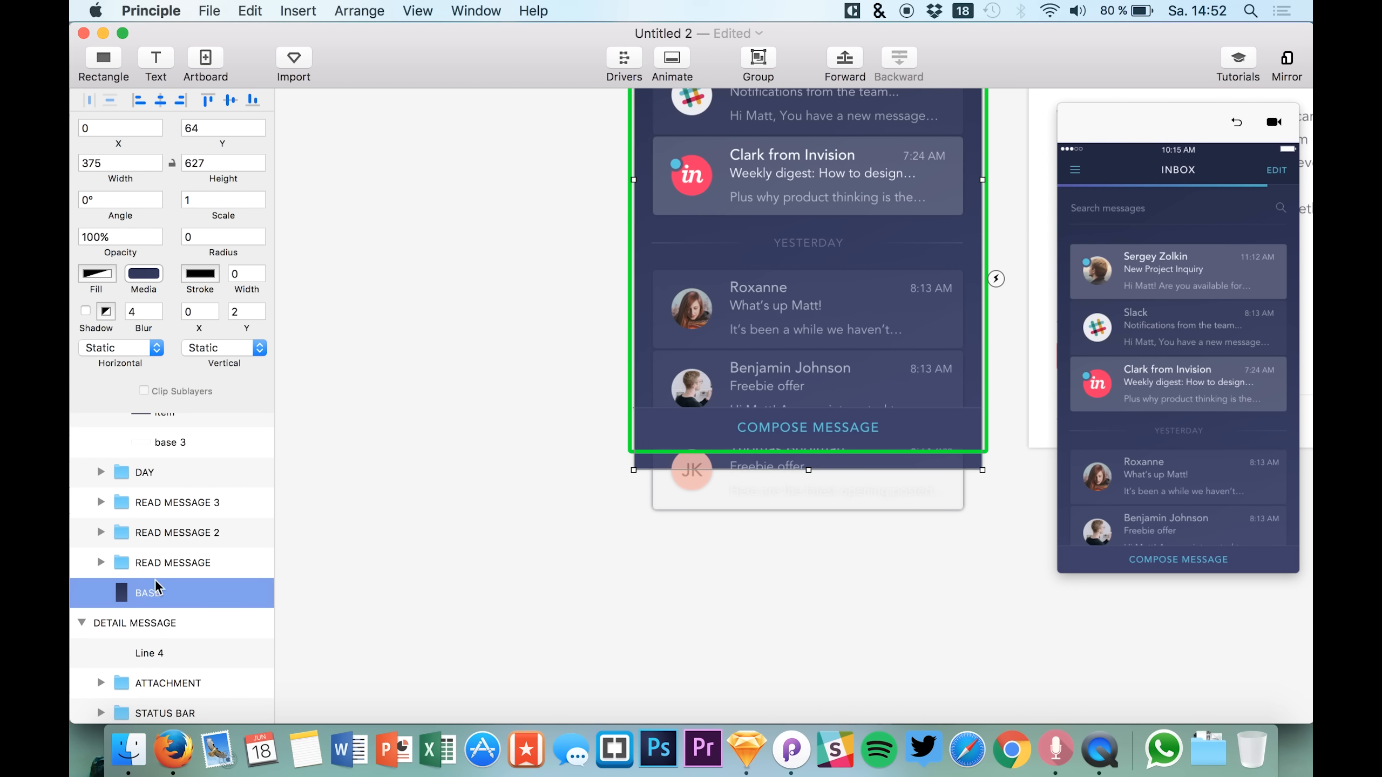
pyautogui.scroll(5, 764, 347)
pyautogui.hscroll(5, 764, 347)
pyautogui.hscroll(5, 762, 340)
pyautogui.scroll(3, 763, 340)
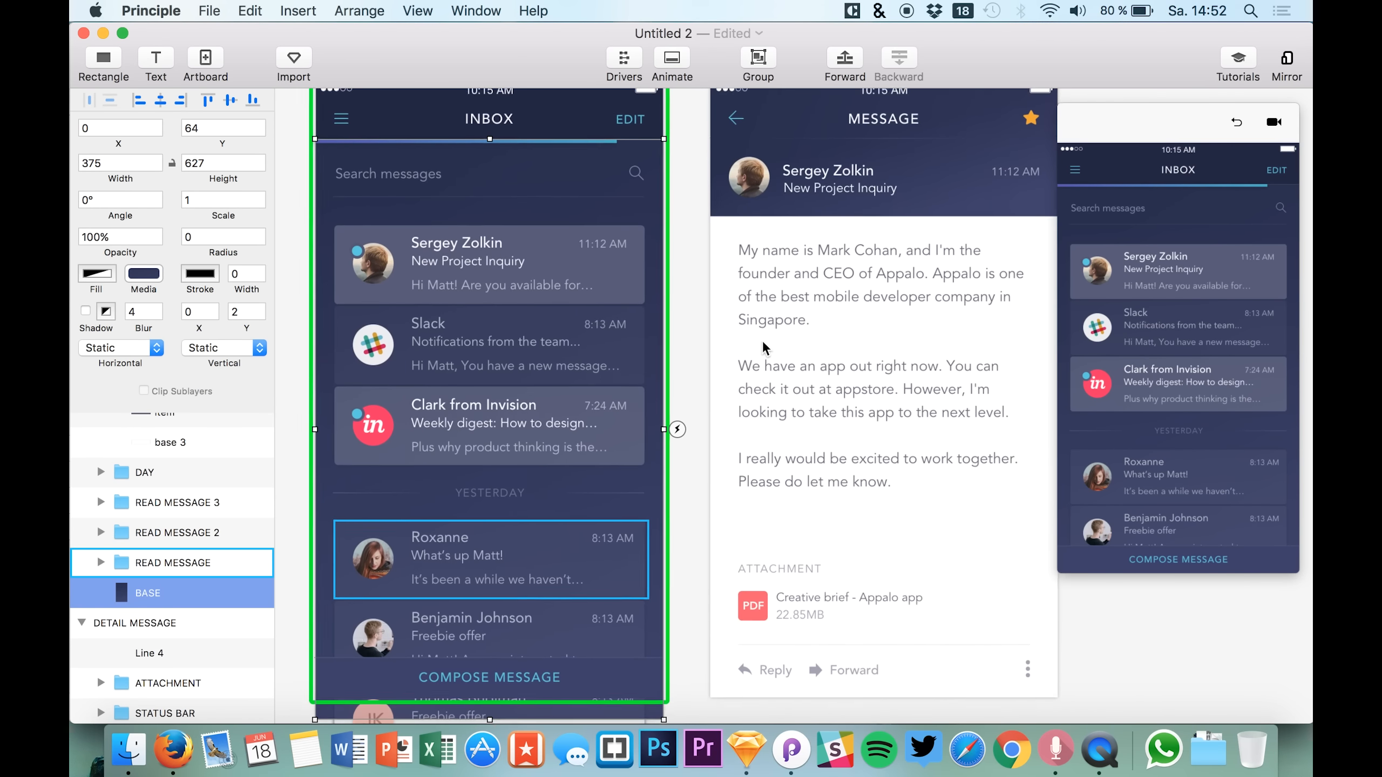
pyautogui.scroll(-3, 762, 340)
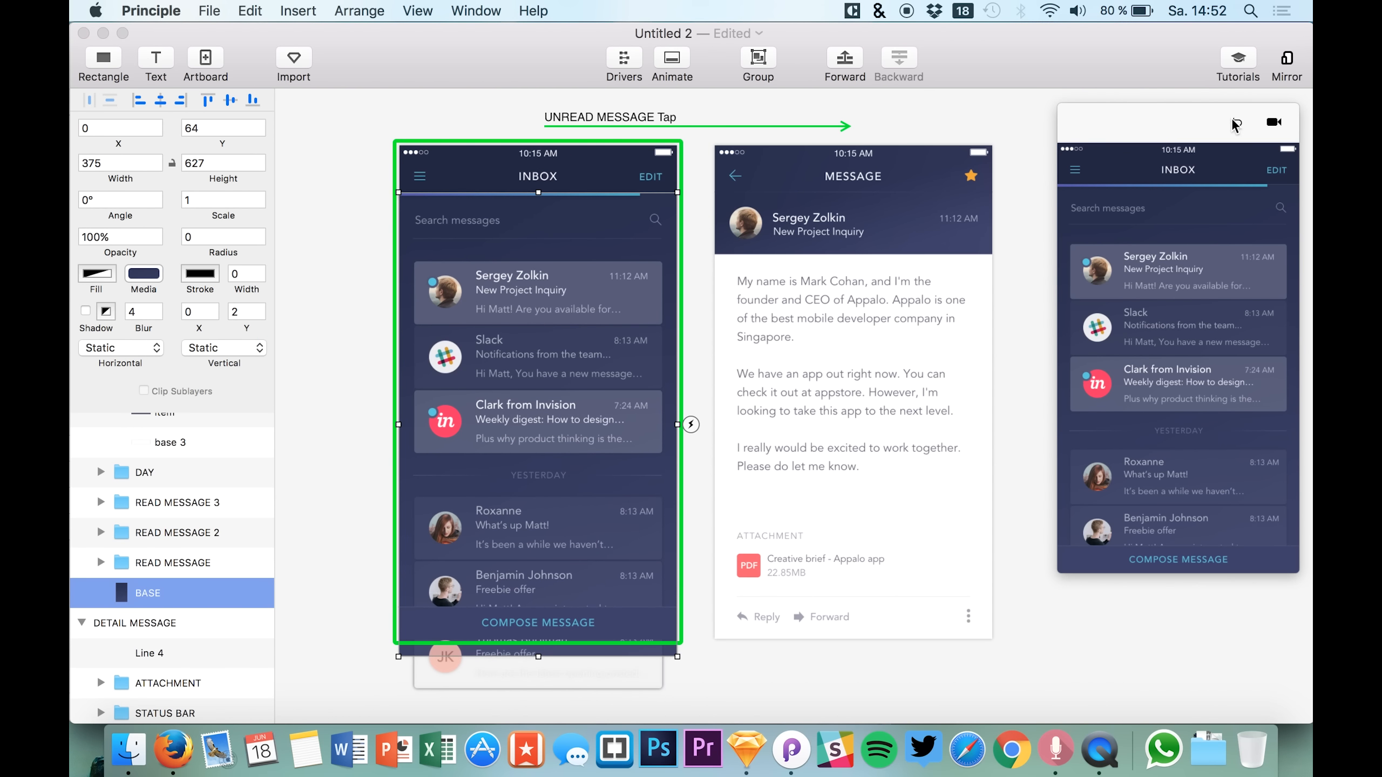
# Reset the preview and replay the first message's tap transition repeatedly to find which layer animates wrongly.
pyautogui.click(1228, 256)
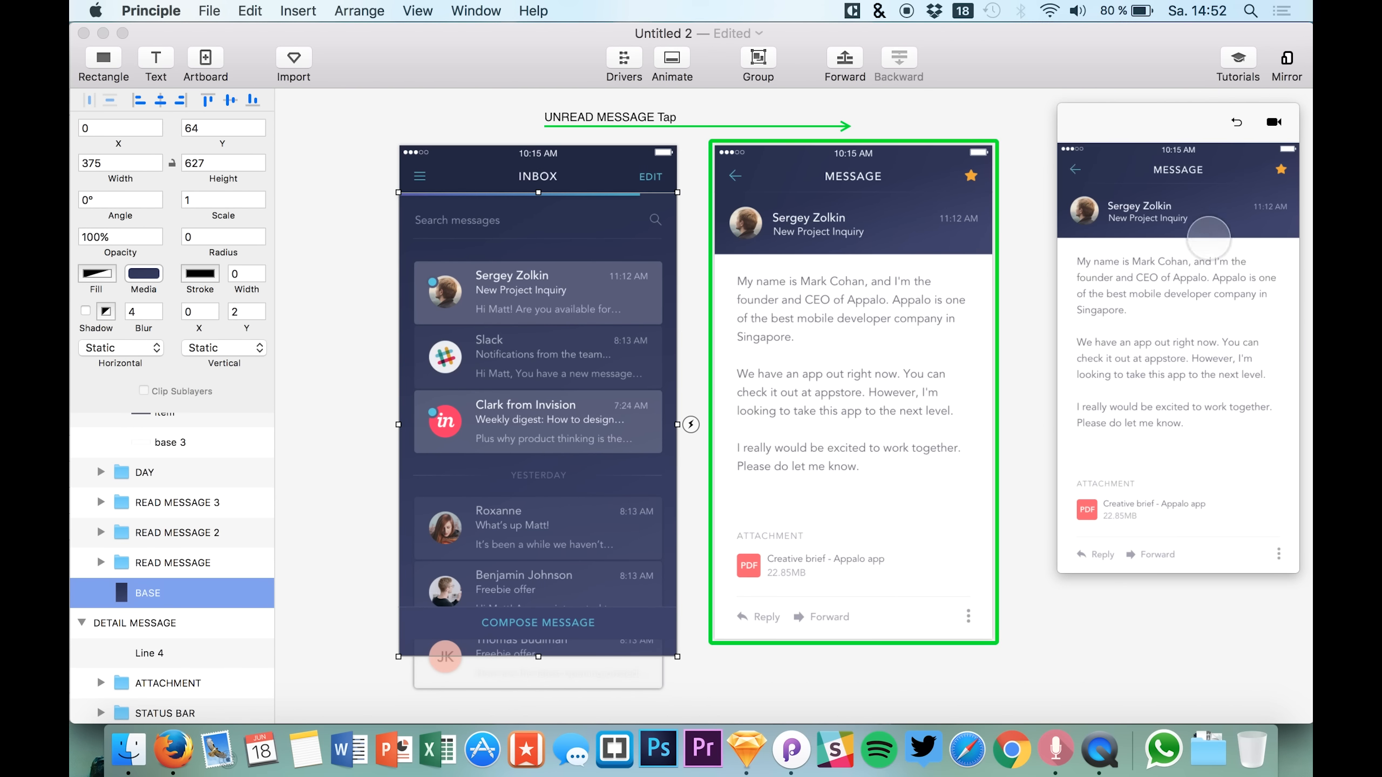
pyautogui.click(1238, 124)
pyautogui.click(1221, 250)
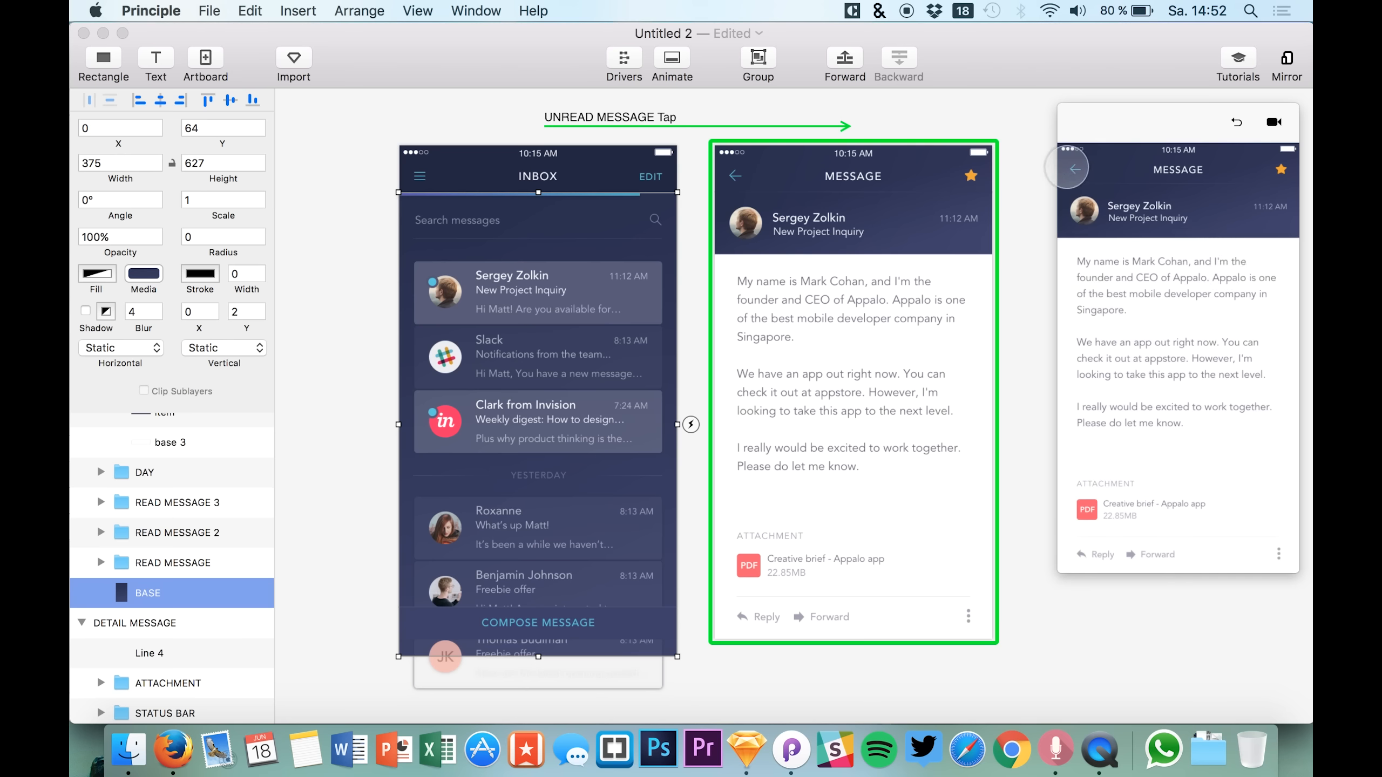
pyautogui.click(1237, 123)
pyautogui.click(1220, 256)
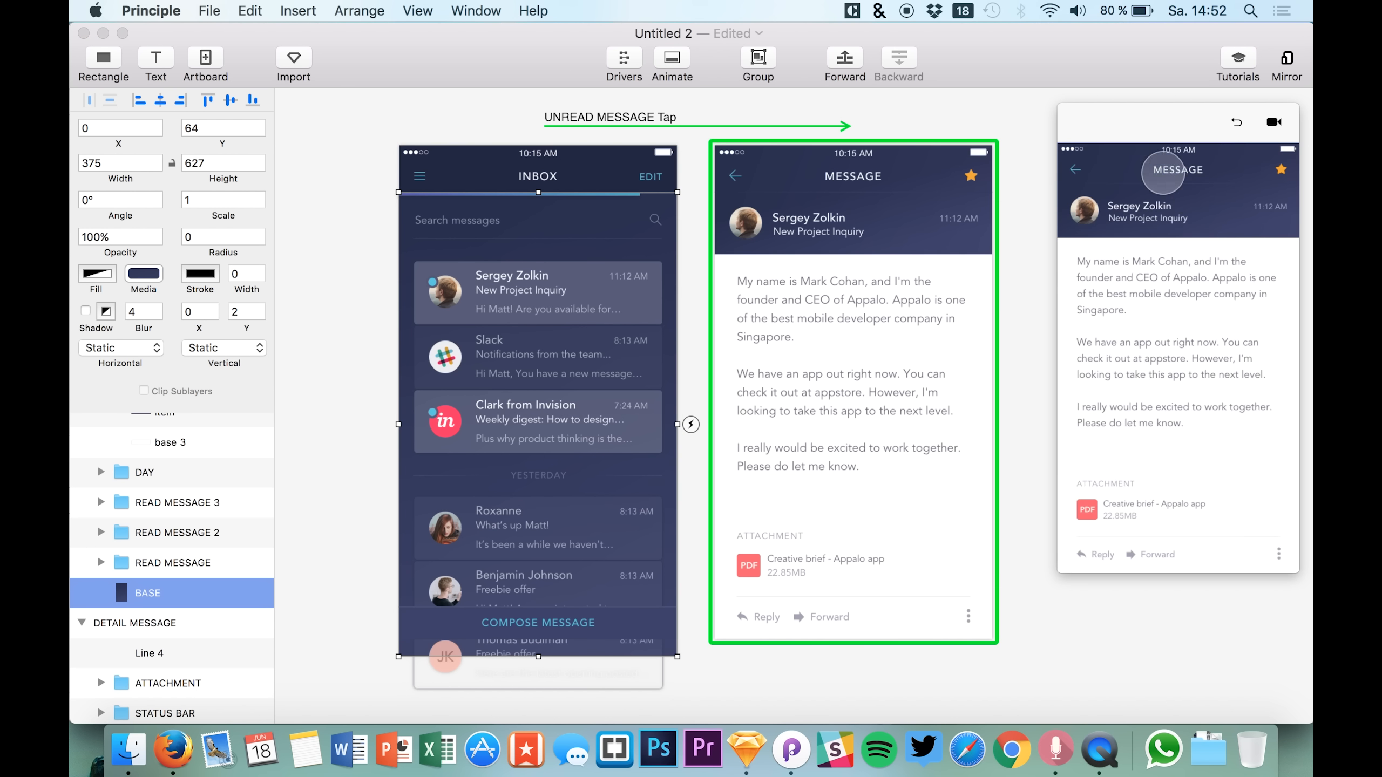
pyautogui.click(1237, 122)
pyautogui.click(1217, 259)
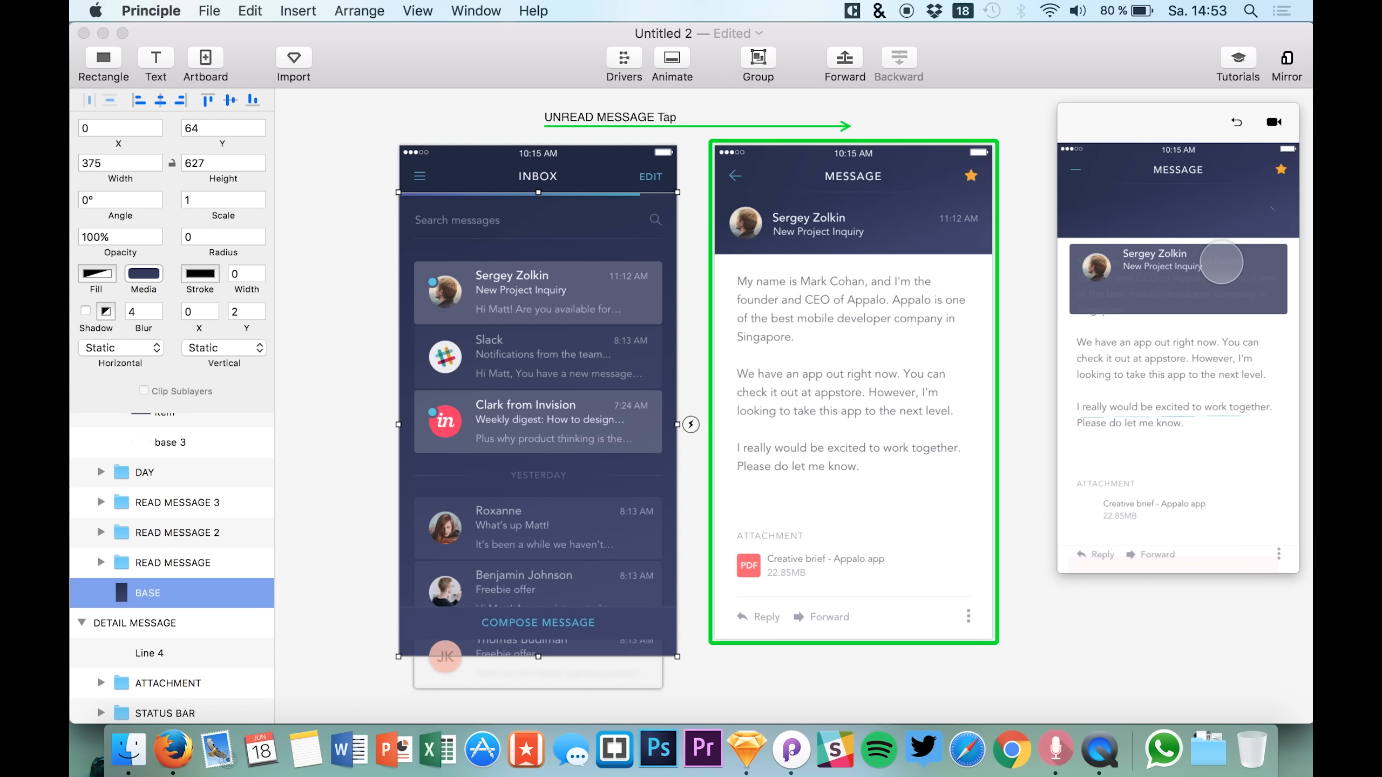
pyautogui.click(1237, 123)
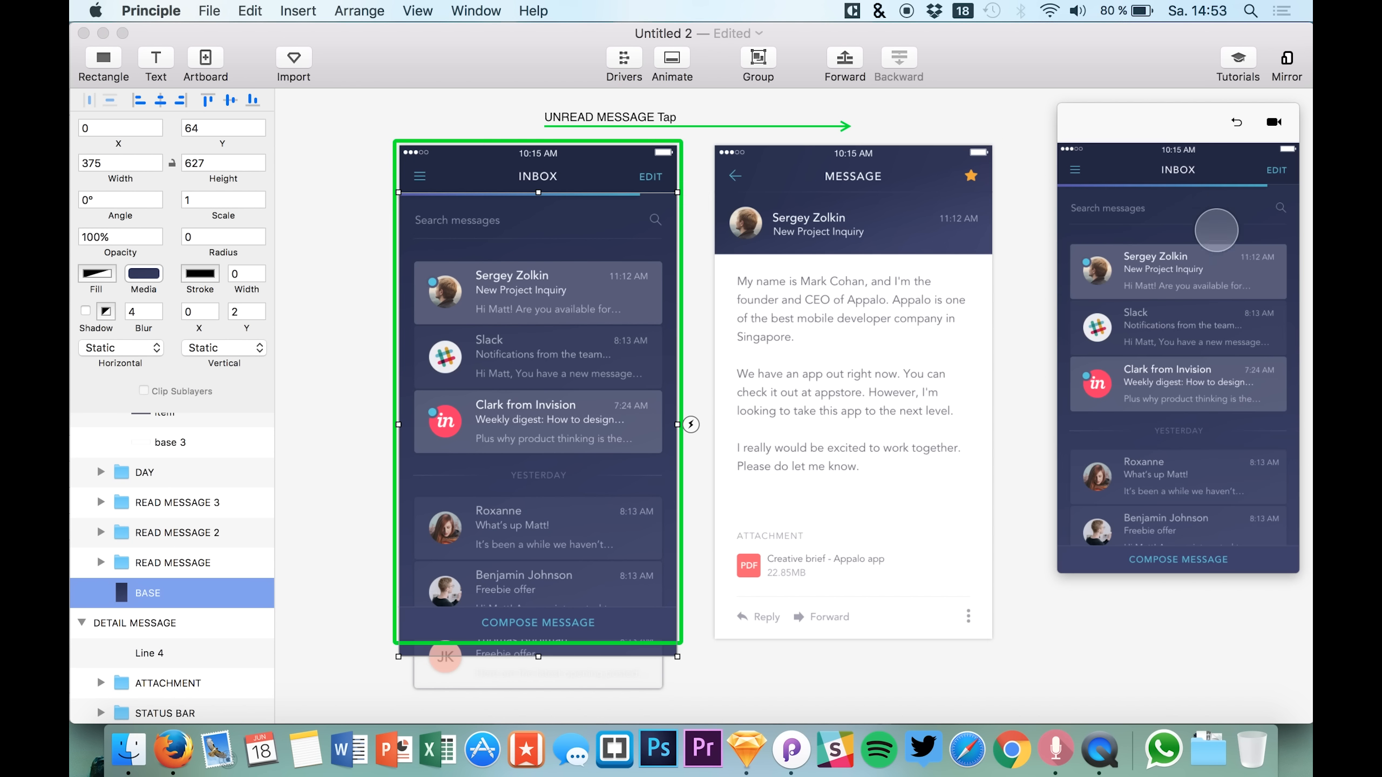
pyautogui.click(1222, 257)
pyautogui.click(1243, 121)
pyautogui.click(1217, 255)
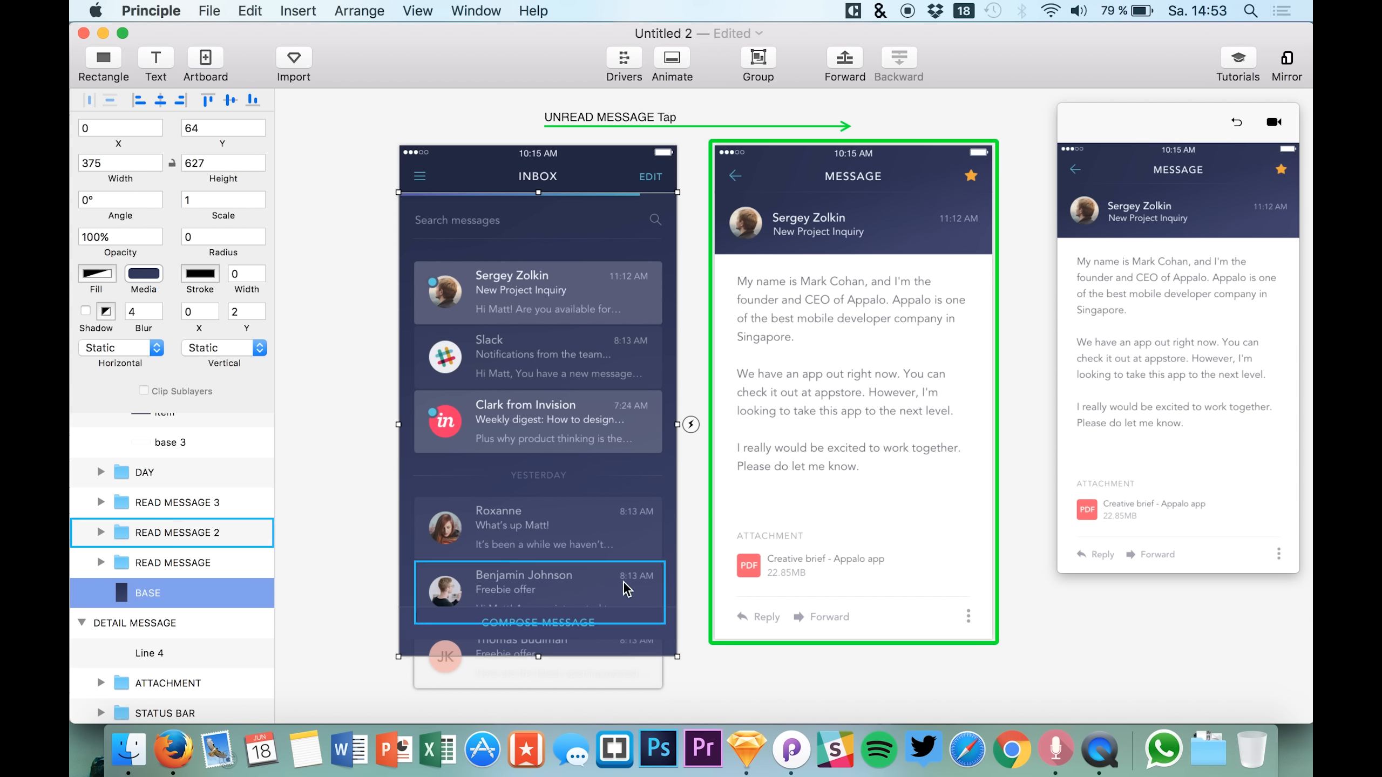
# Select the PDF attachment icon's base 2 layer on the detail artboard to check its name.
pyautogui.click(747, 565)
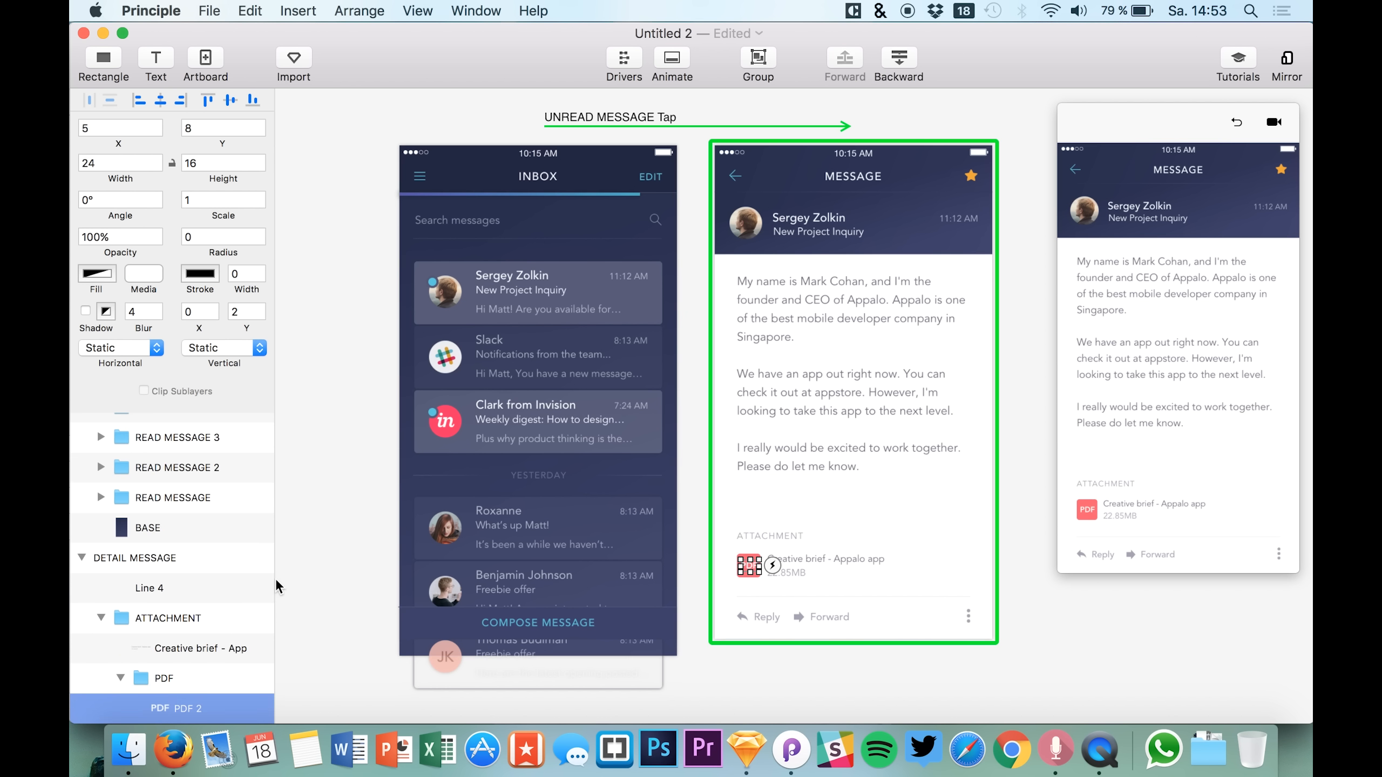
pyautogui.scroll(-2, 185, 675)
pyautogui.scroll(-3, 188, 680)
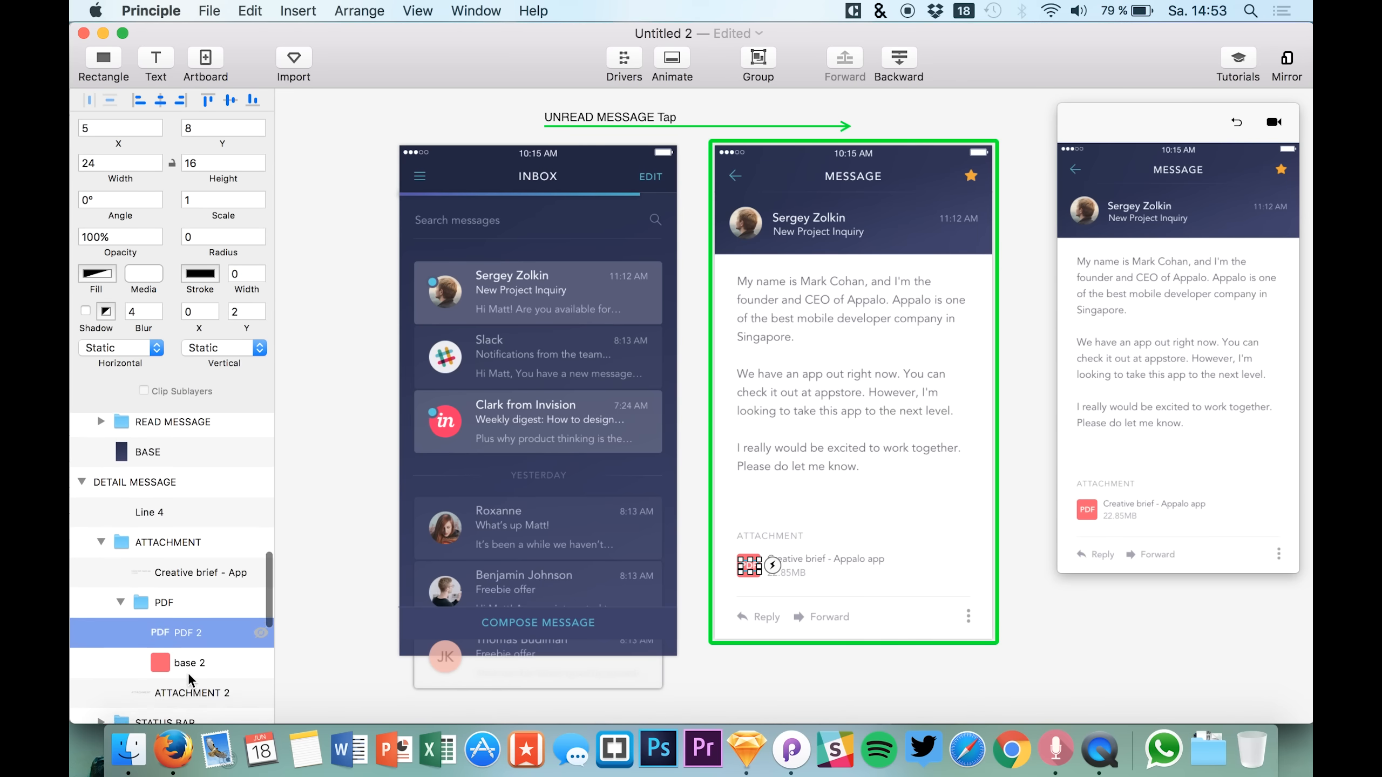
pyautogui.click(194, 656)
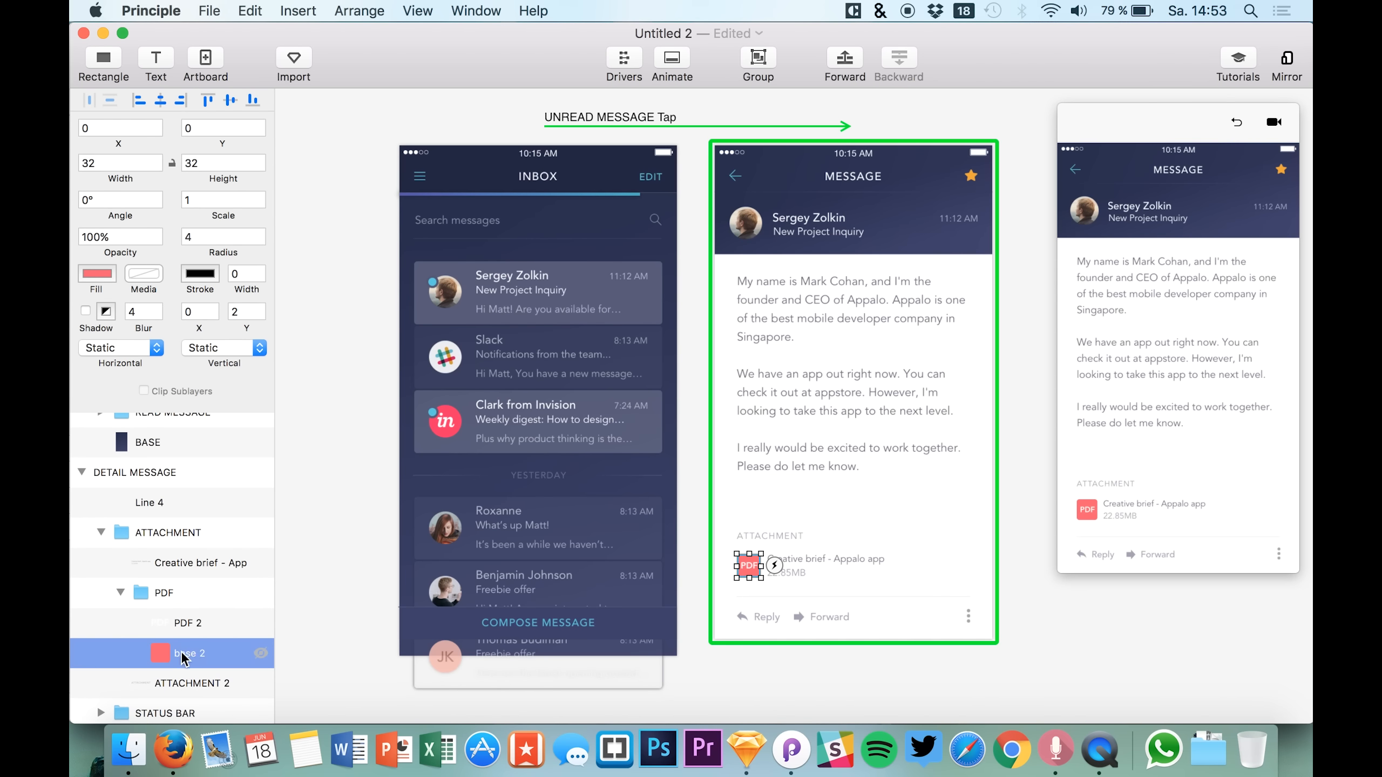
# Look through the inbox artboard's message and DAY groups for a layer also named base 2, and replay the tap transition.
pyautogui.scroll(3, 143, 467)
pyautogui.scroll(5, 142, 467)
pyautogui.scroll(-3, 136, 485)
pyautogui.click(120, 470)
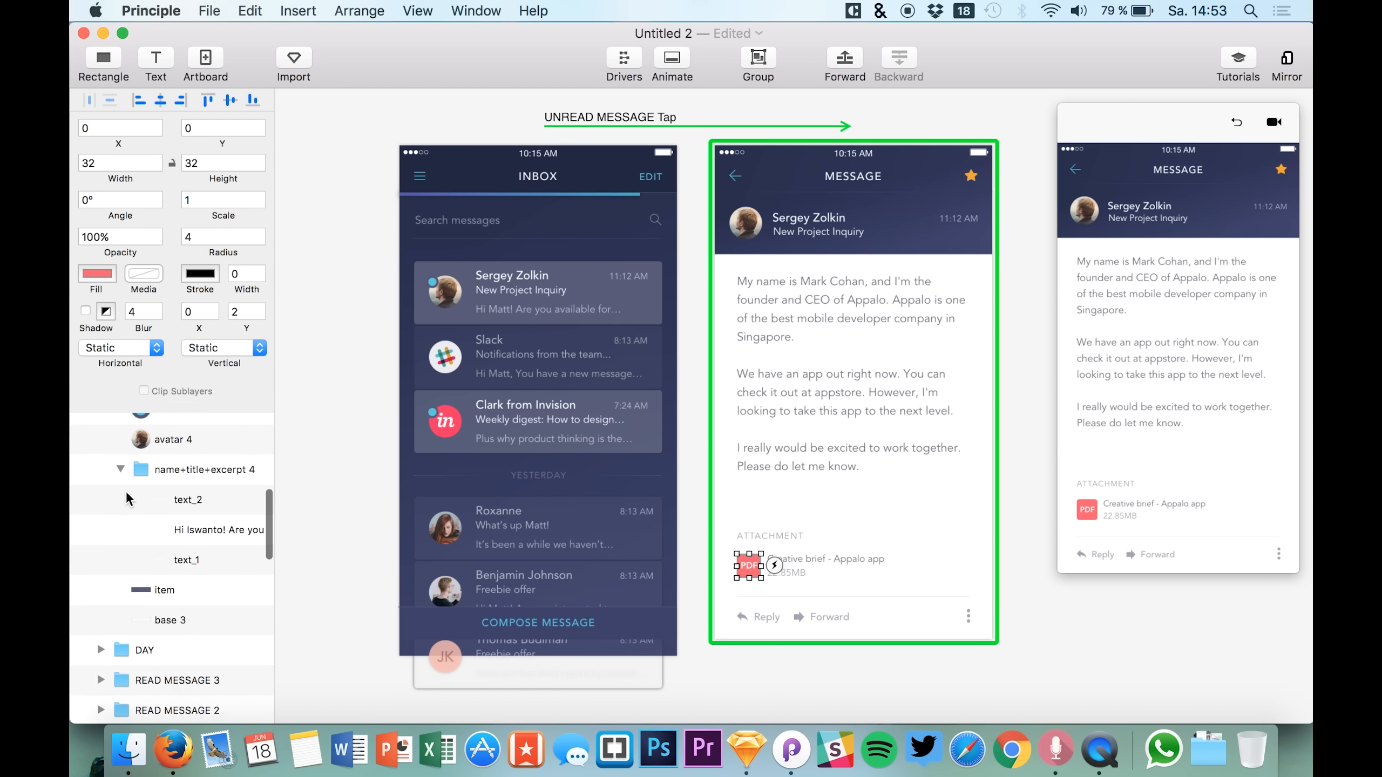
pyautogui.click(120, 478)
pyautogui.scroll(2, 120, 493)
pyautogui.scroll(-5, 100, 470)
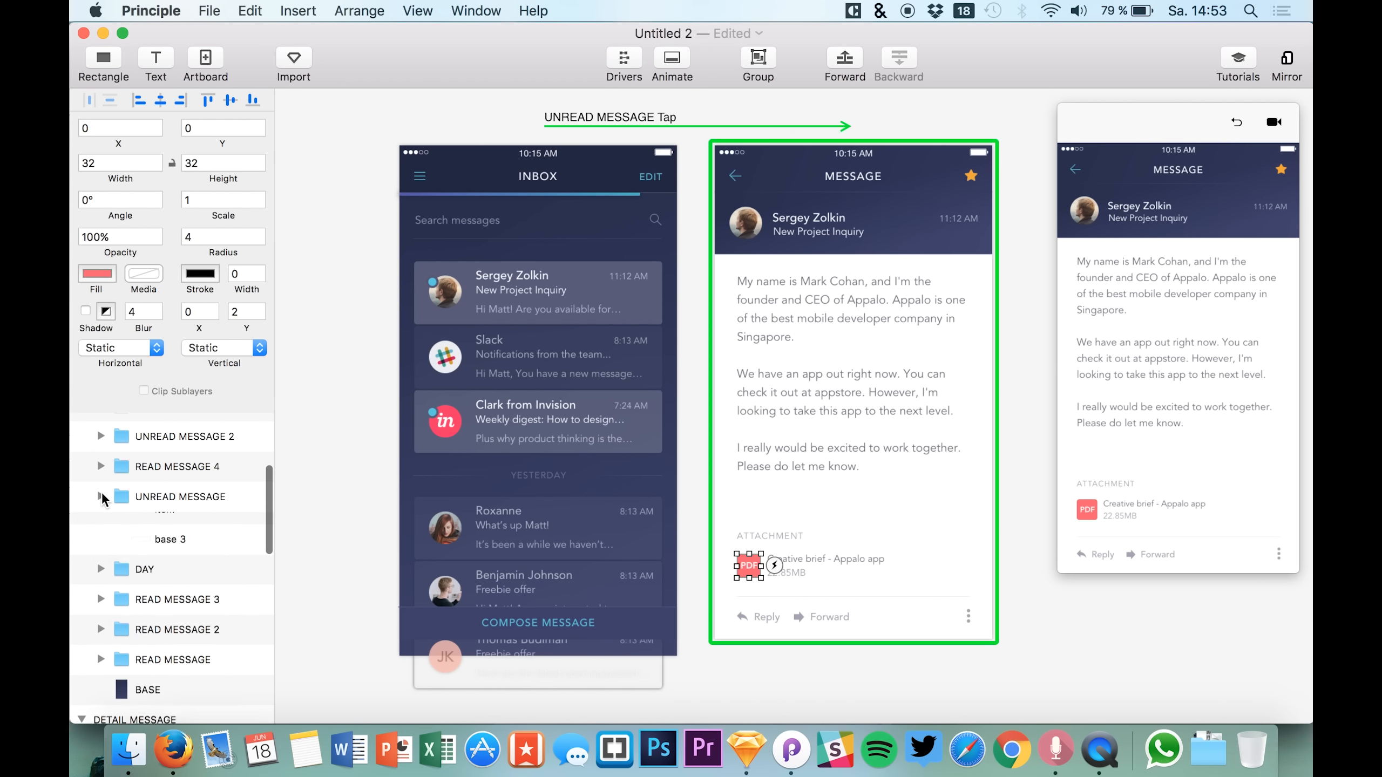
pyautogui.click(101, 517)
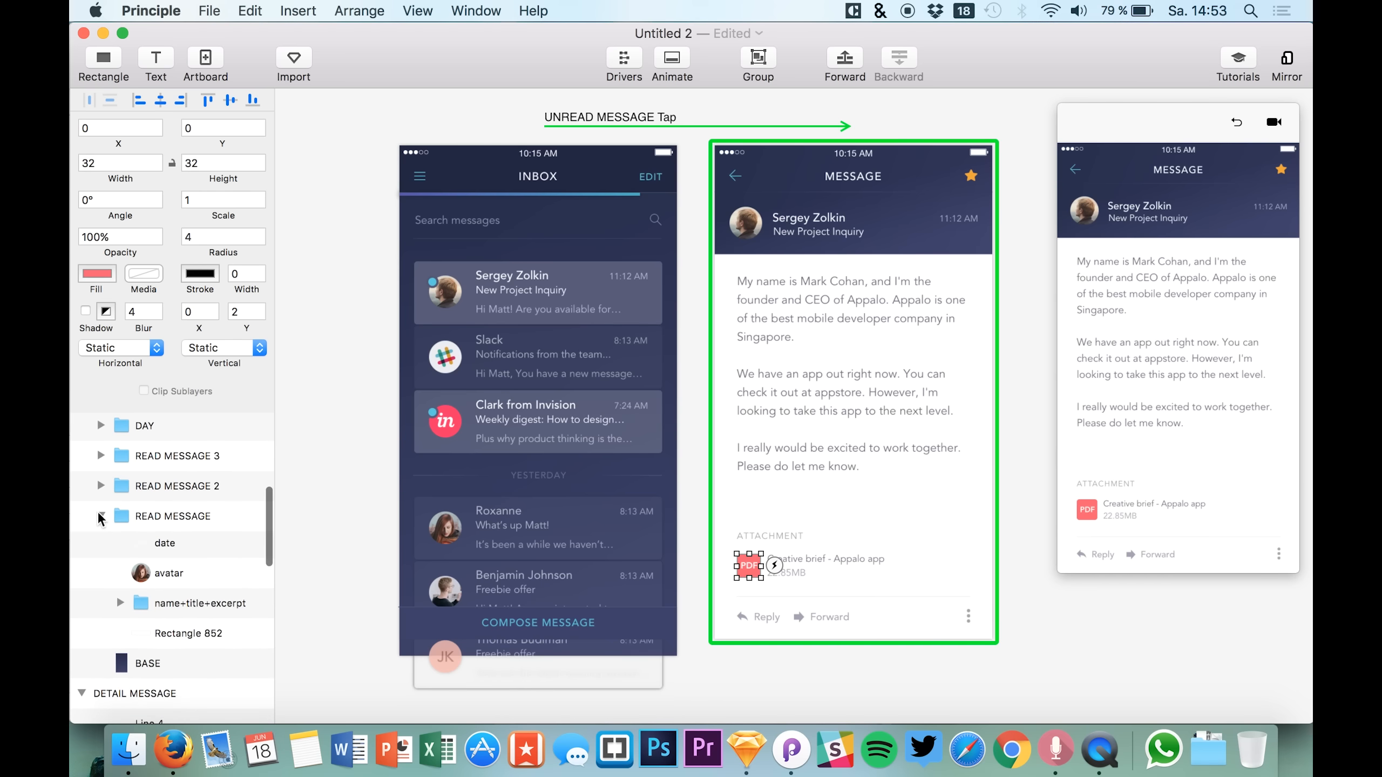
pyautogui.click(101, 517)
pyautogui.scroll(1, 101, 490)
pyautogui.click(101, 463)
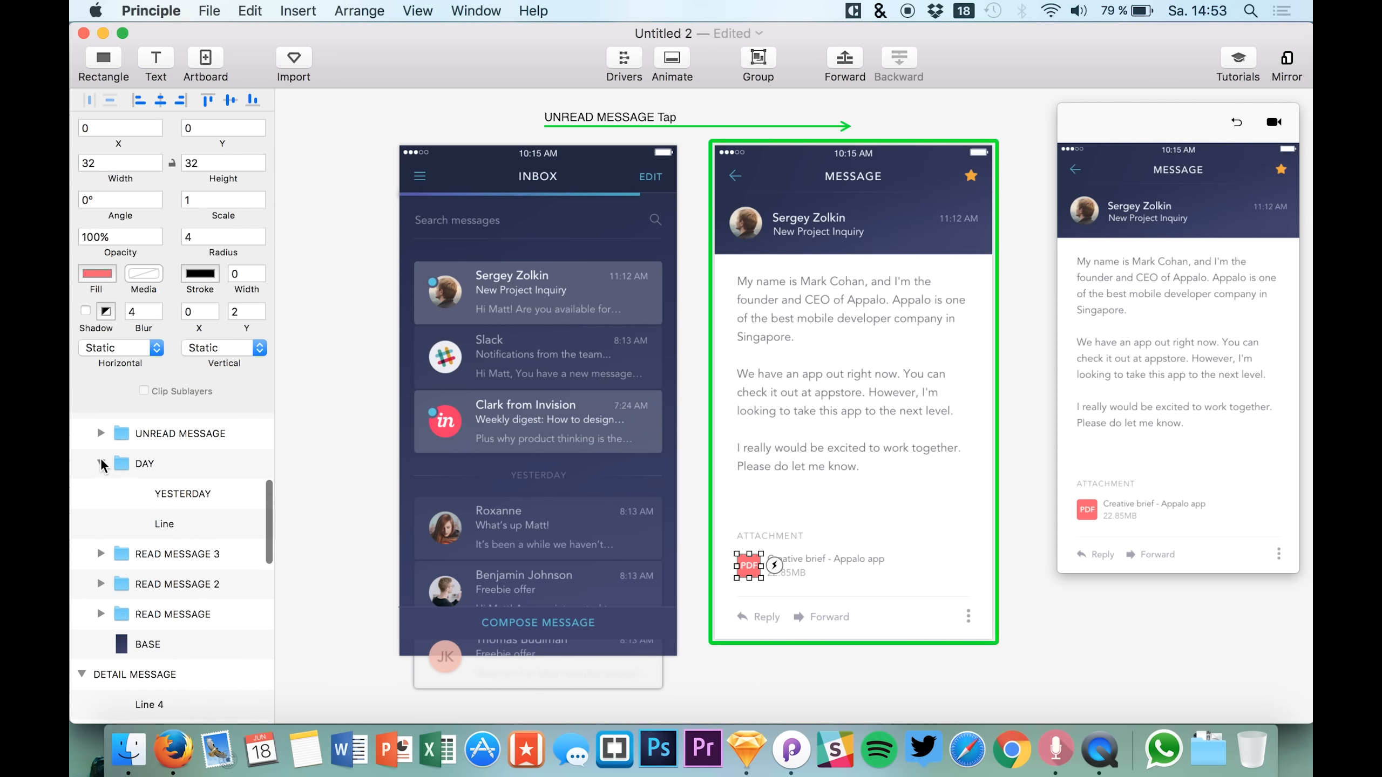
pyautogui.click(100, 463)
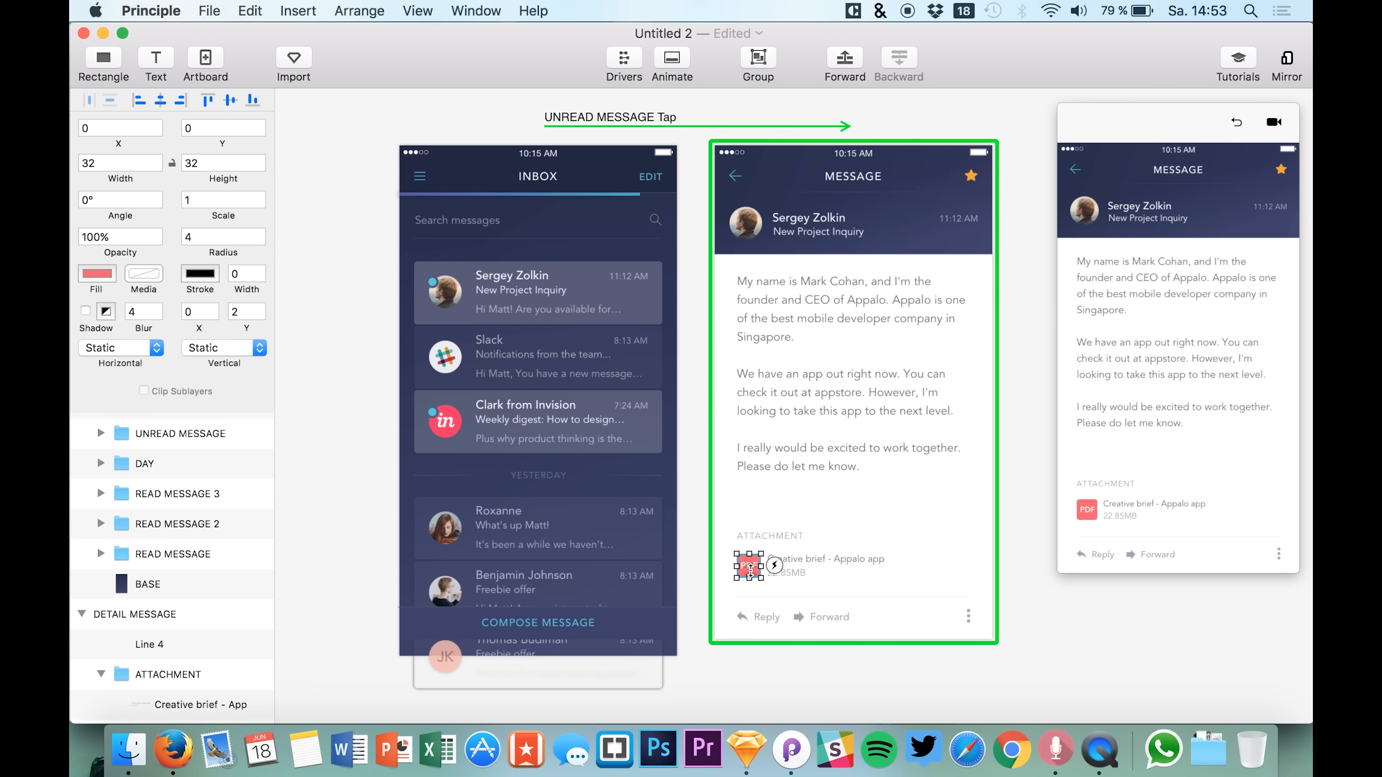
pyautogui.click(1237, 122)
pyautogui.click(1214, 253)
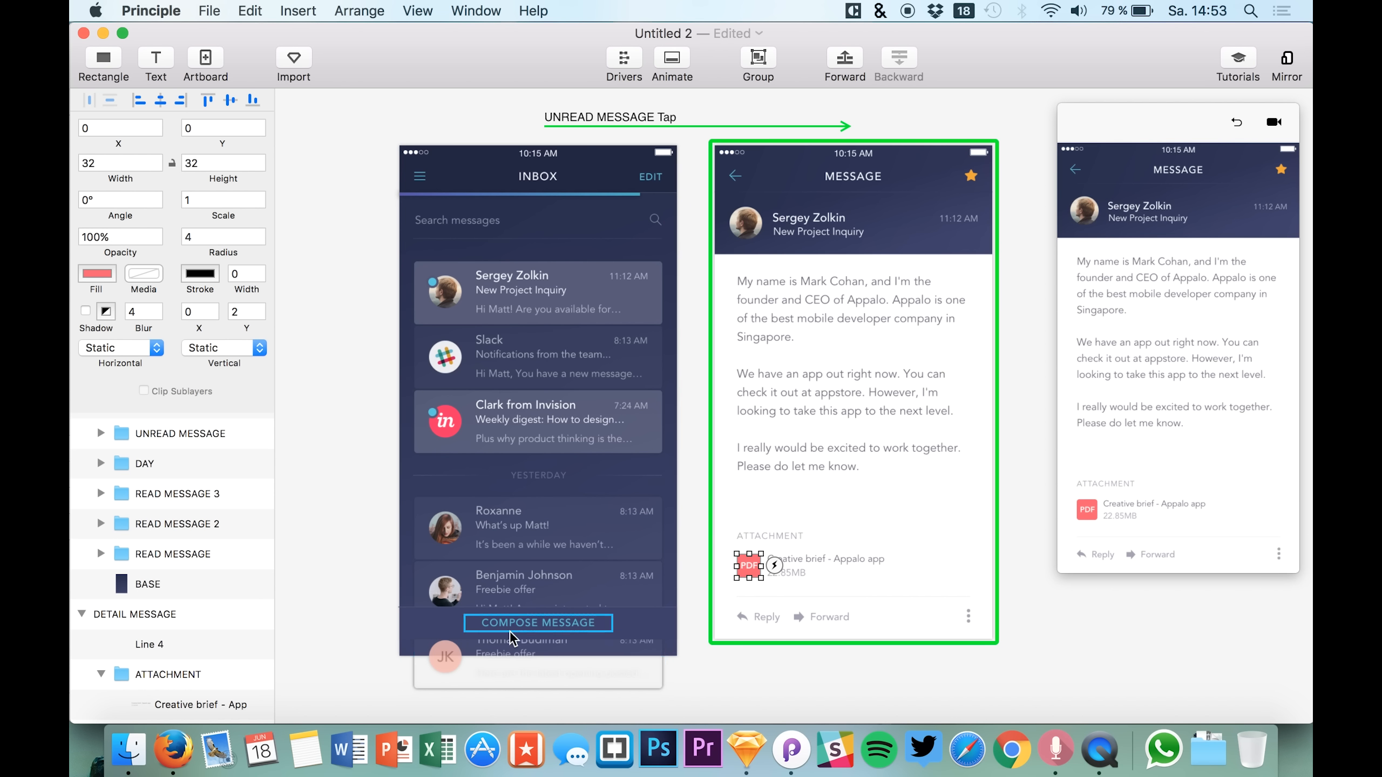
# Rename the base 2 layer in the inbox artboard's READ MESSAGE 3 group as base 23.
pyautogui.click(167, 498)
pyautogui.click(101, 494)
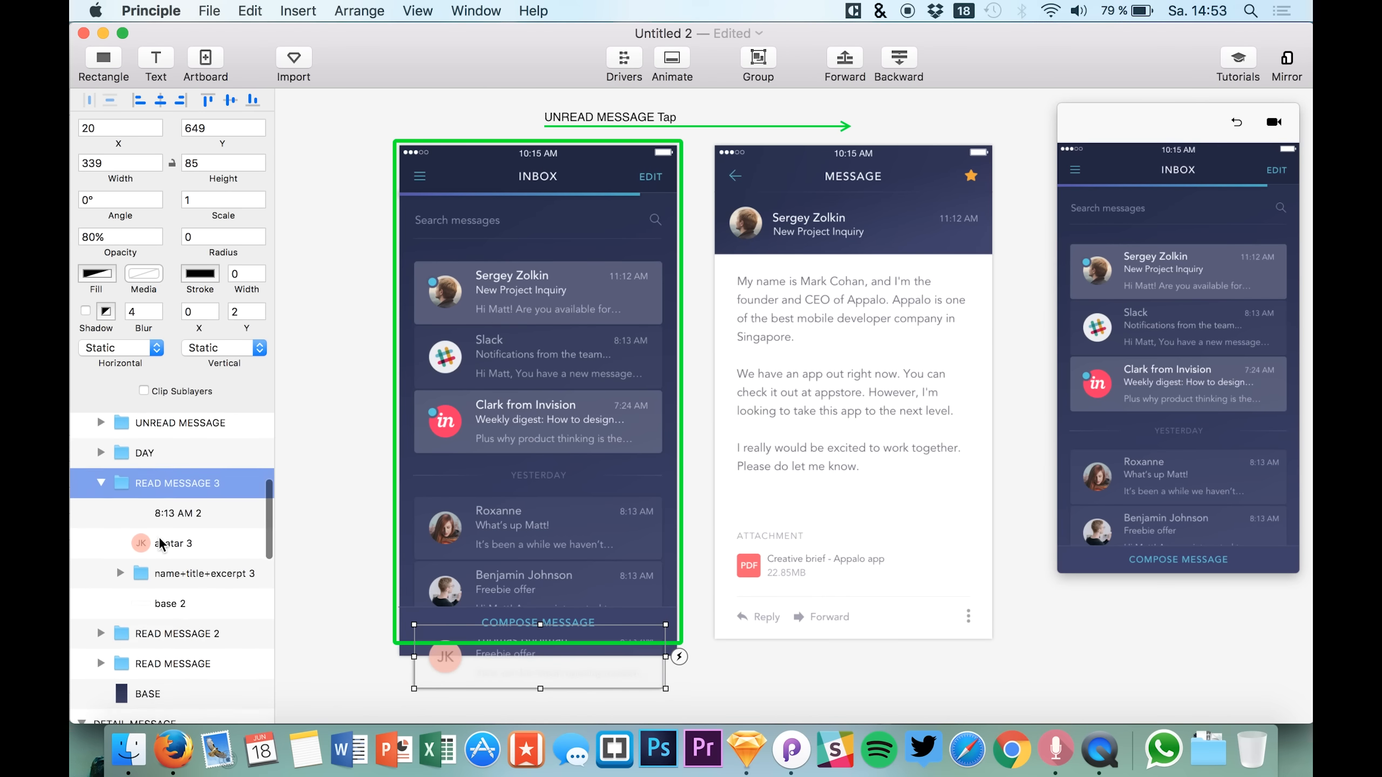
pyautogui.scroll(-2, 163, 544)
pyautogui.click(169, 580)
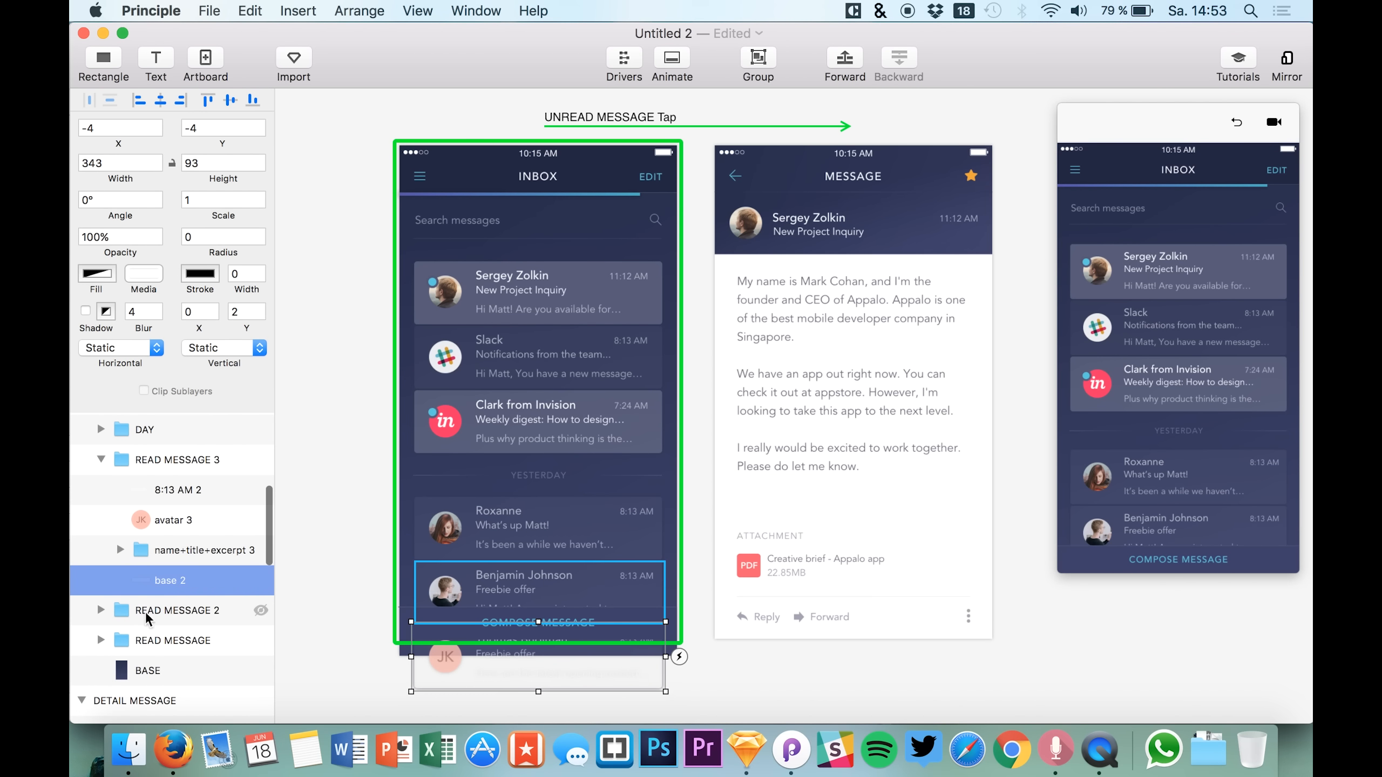
pyautogui.doubleClick(184, 583)
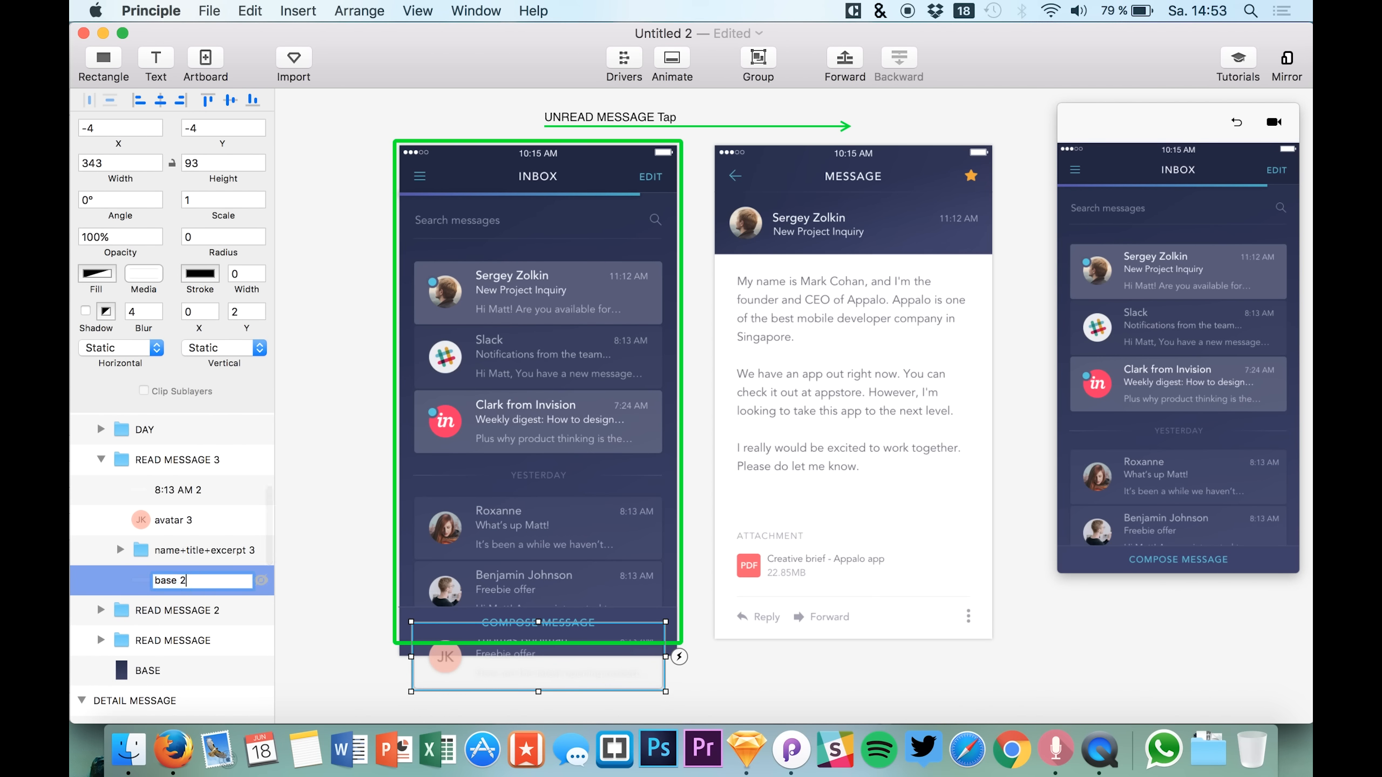
pyautogui.press('BackSpace')
pyautogui.write('23')
pyautogui.press('Return')
# Reset the preview and replay the tap transition on the first message several times to check the PDF icon's behaviour.
pyautogui.click(1242, 127)
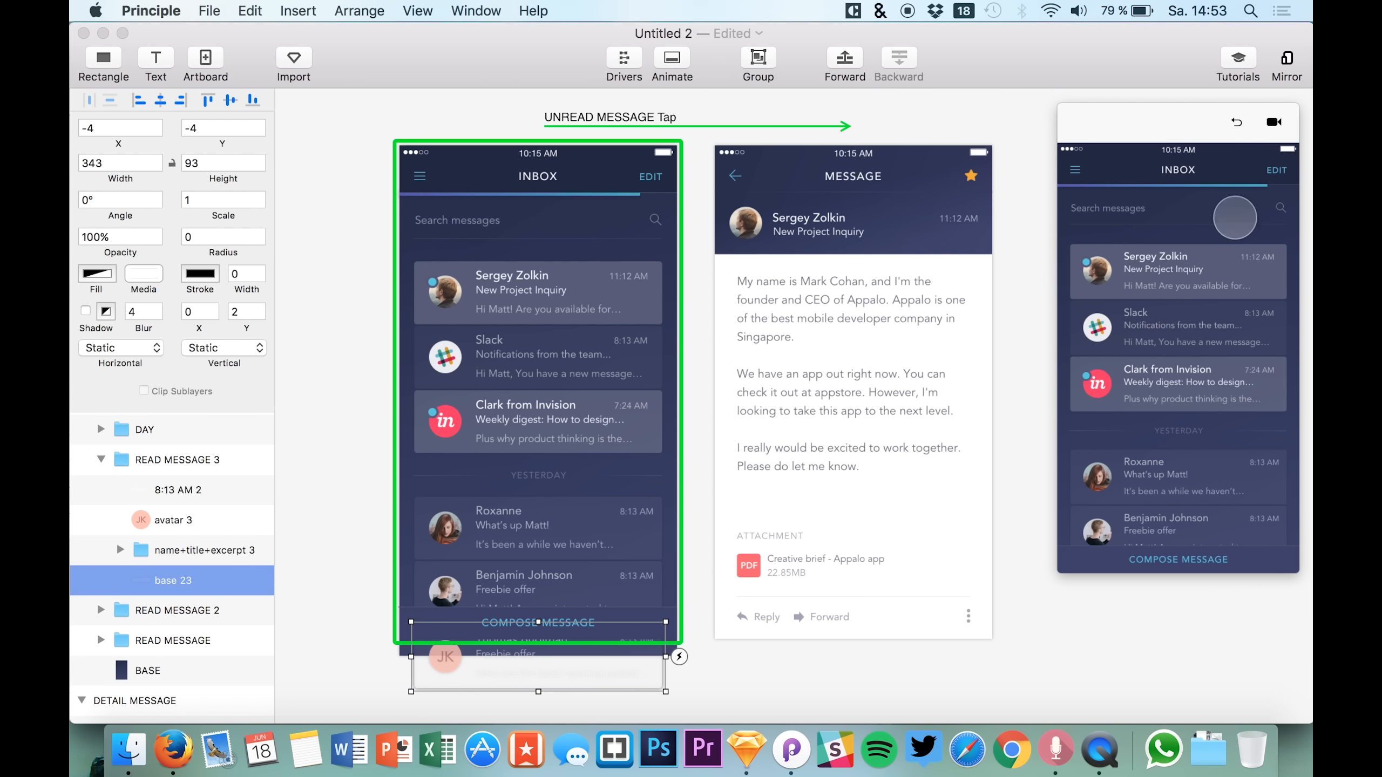
pyautogui.click(1243, 265)
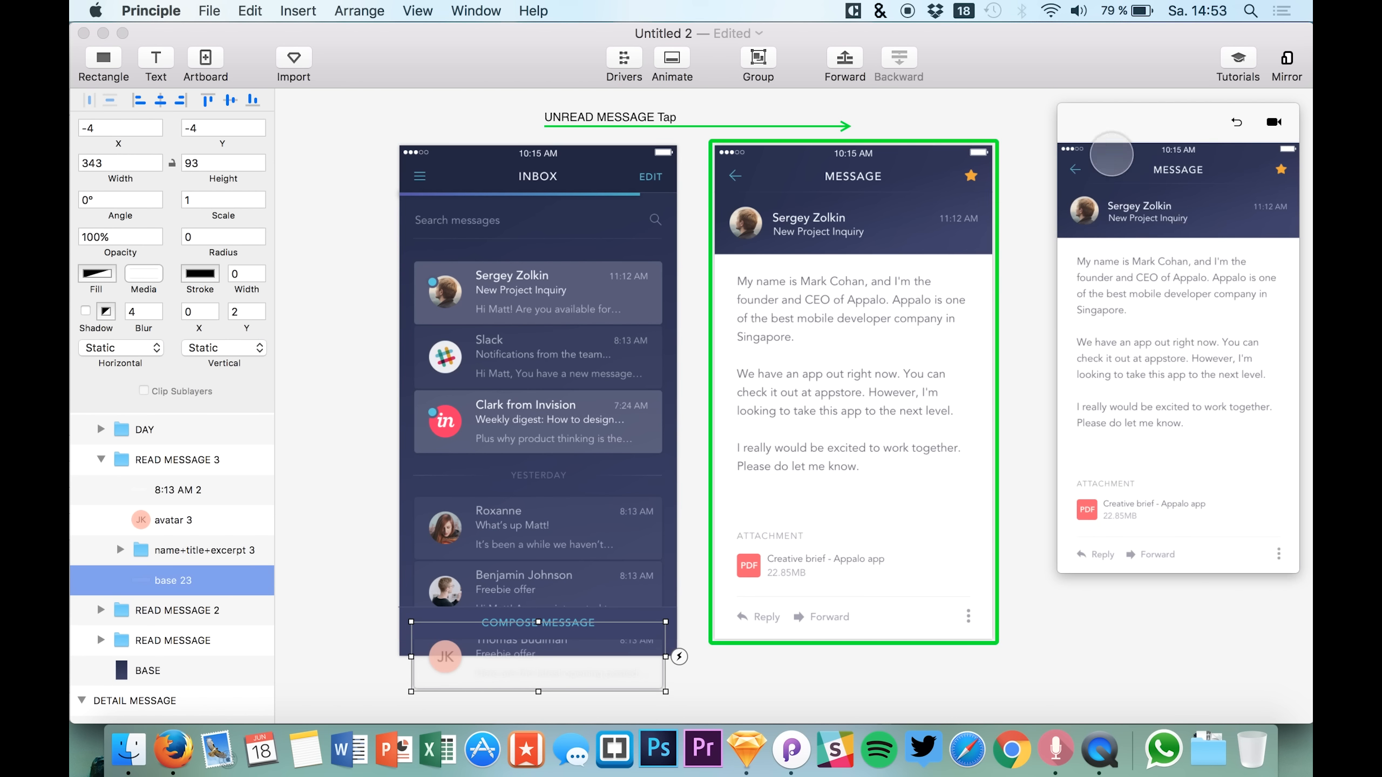
pyautogui.click(1238, 125)
pyautogui.click(1219, 284)
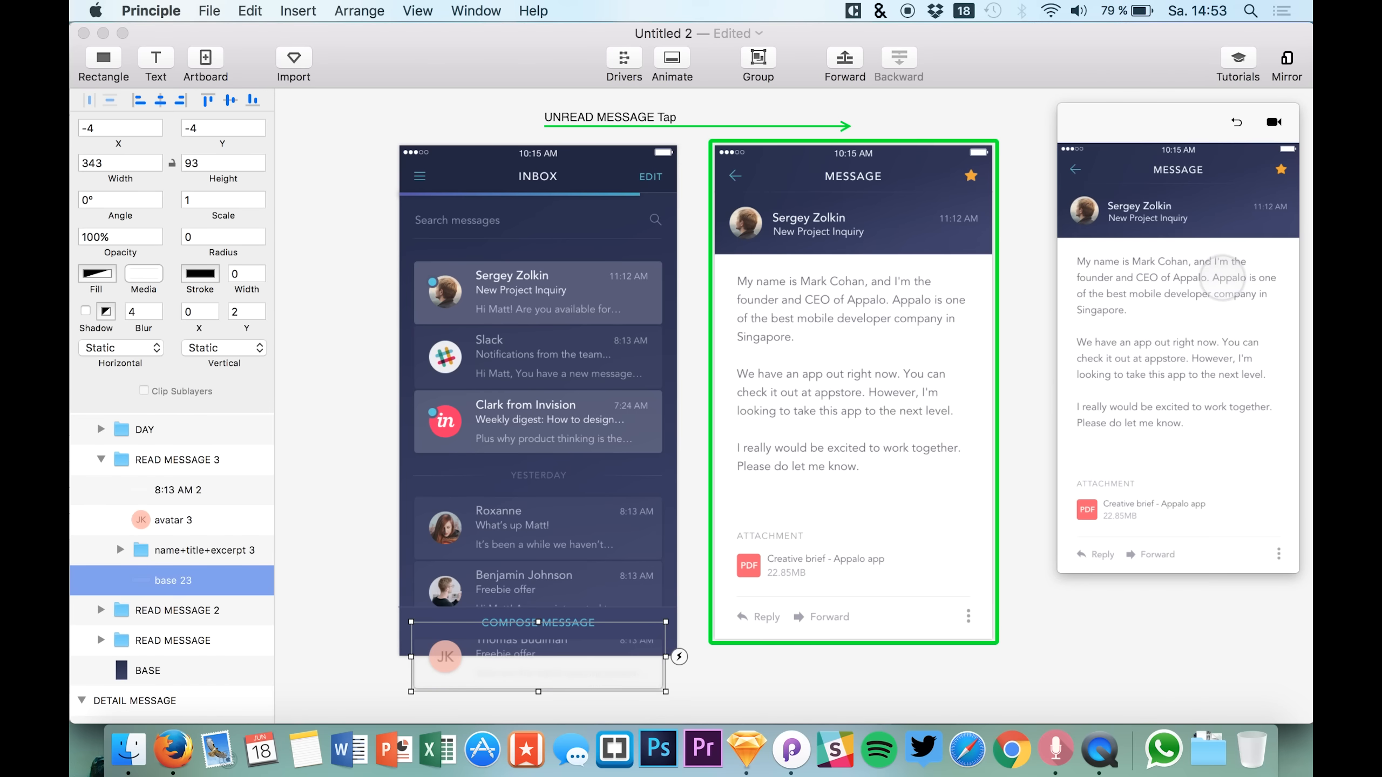
pyautogui.click(1237, 123)
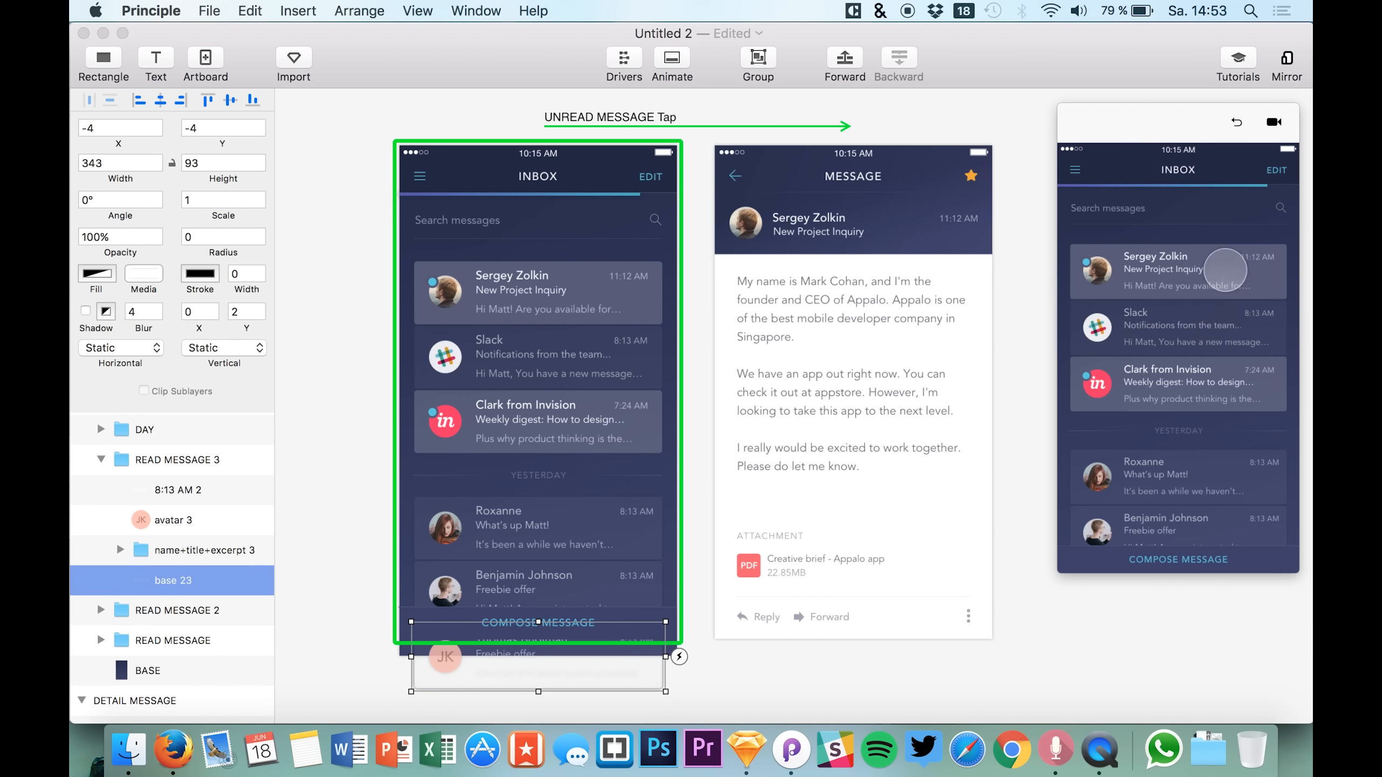
pyautogui.click(1225, 271)
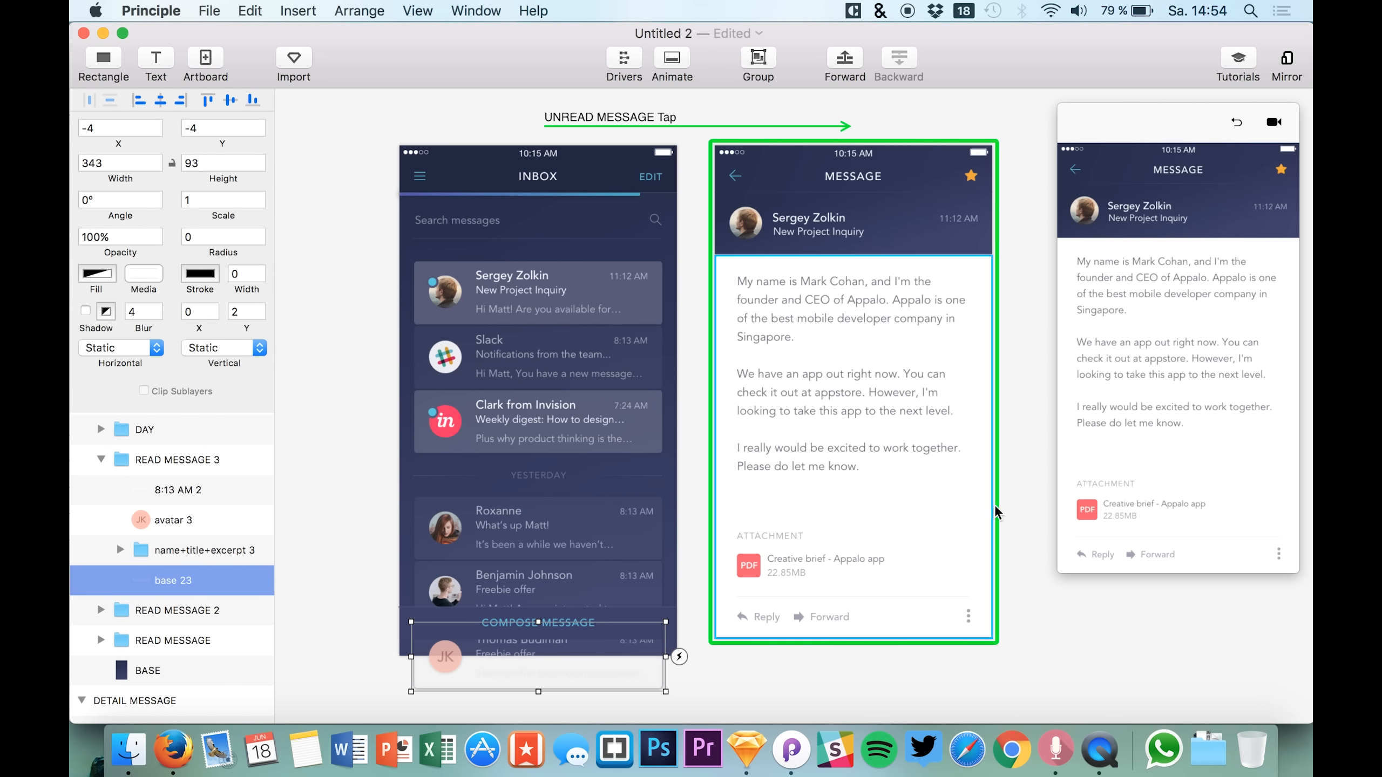
pyautogui.click(1235, 124)
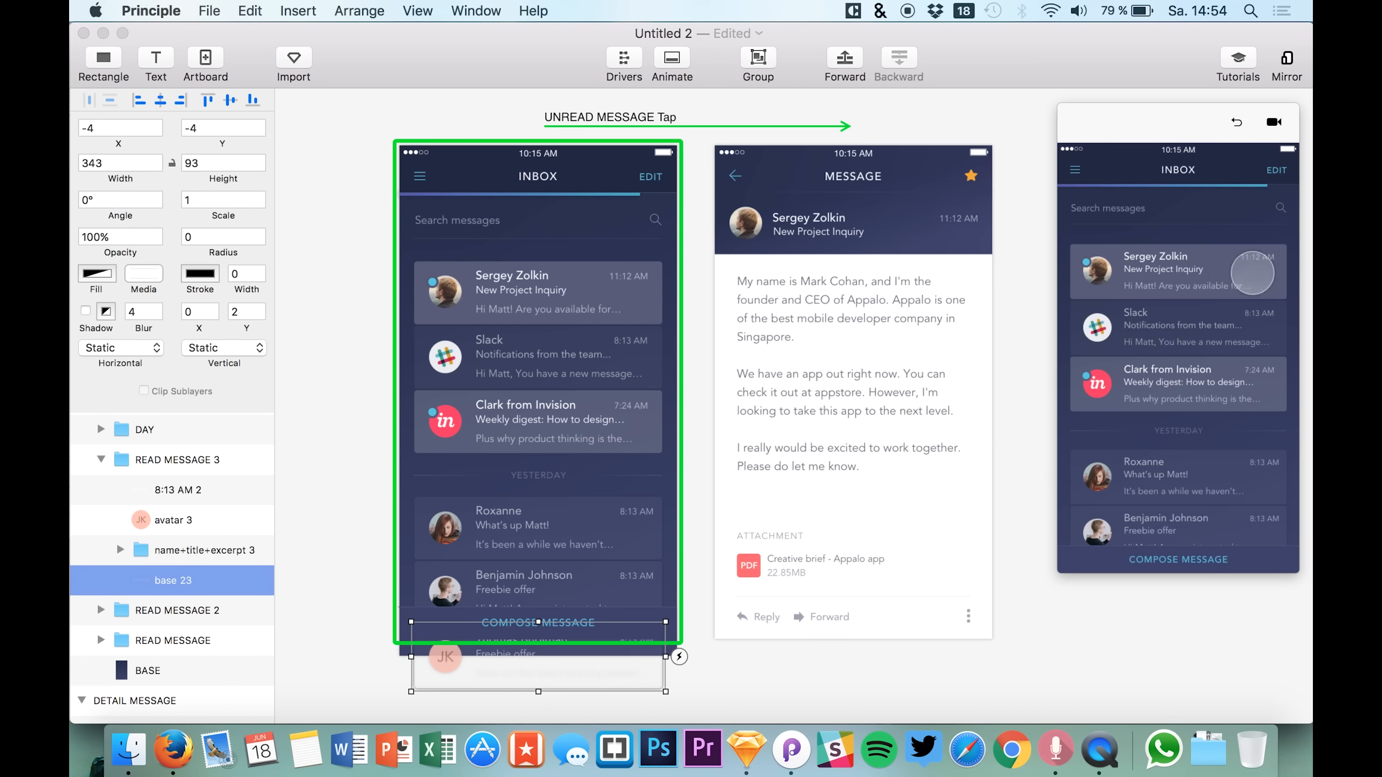
pyautogui.click(1257, 270)
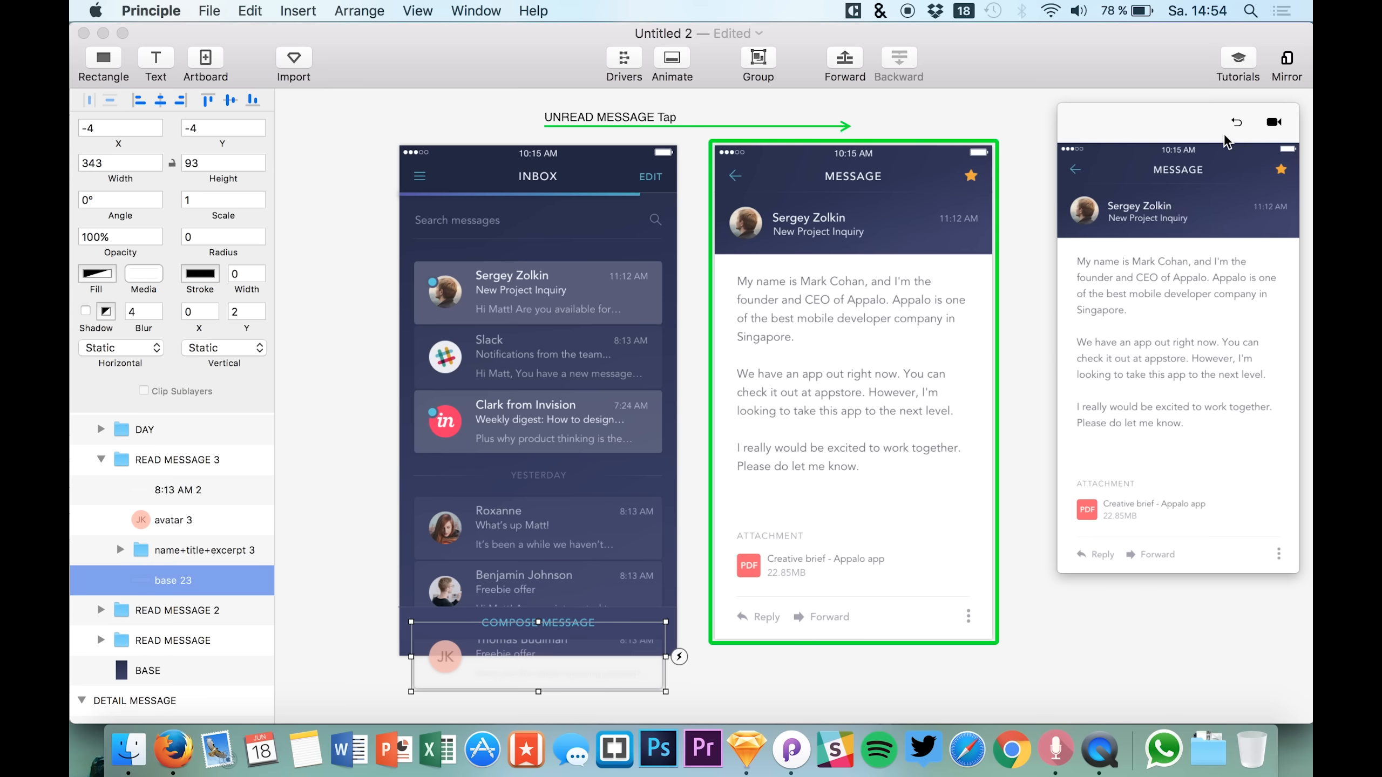
pyautogui.click(1237, 124)
pyautogui.click(1232, 278)
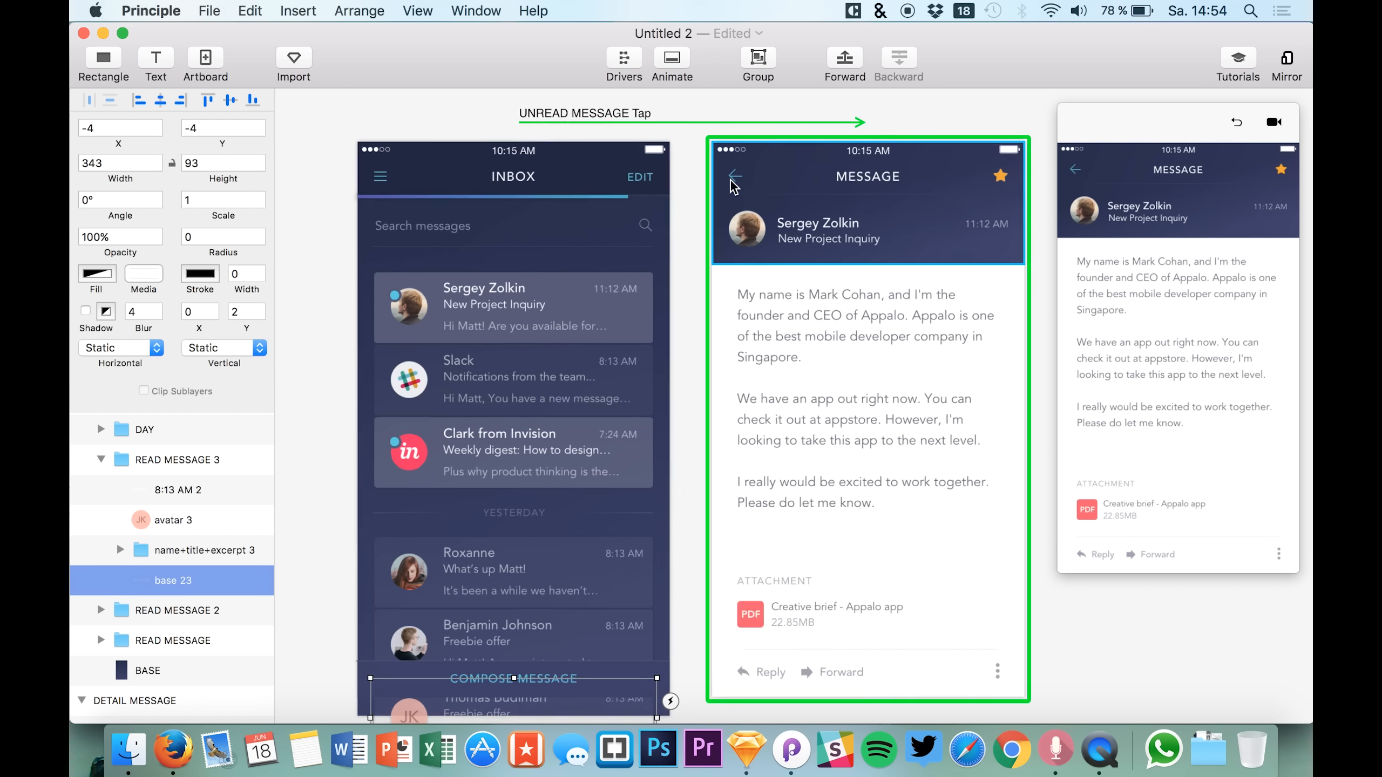
# Nudge the horizontal line of the detail artboard's back arrow up one pixel to Y 5.
pyautogui.scroll(5, 732, 186)
pyautogui.click(729, 165)
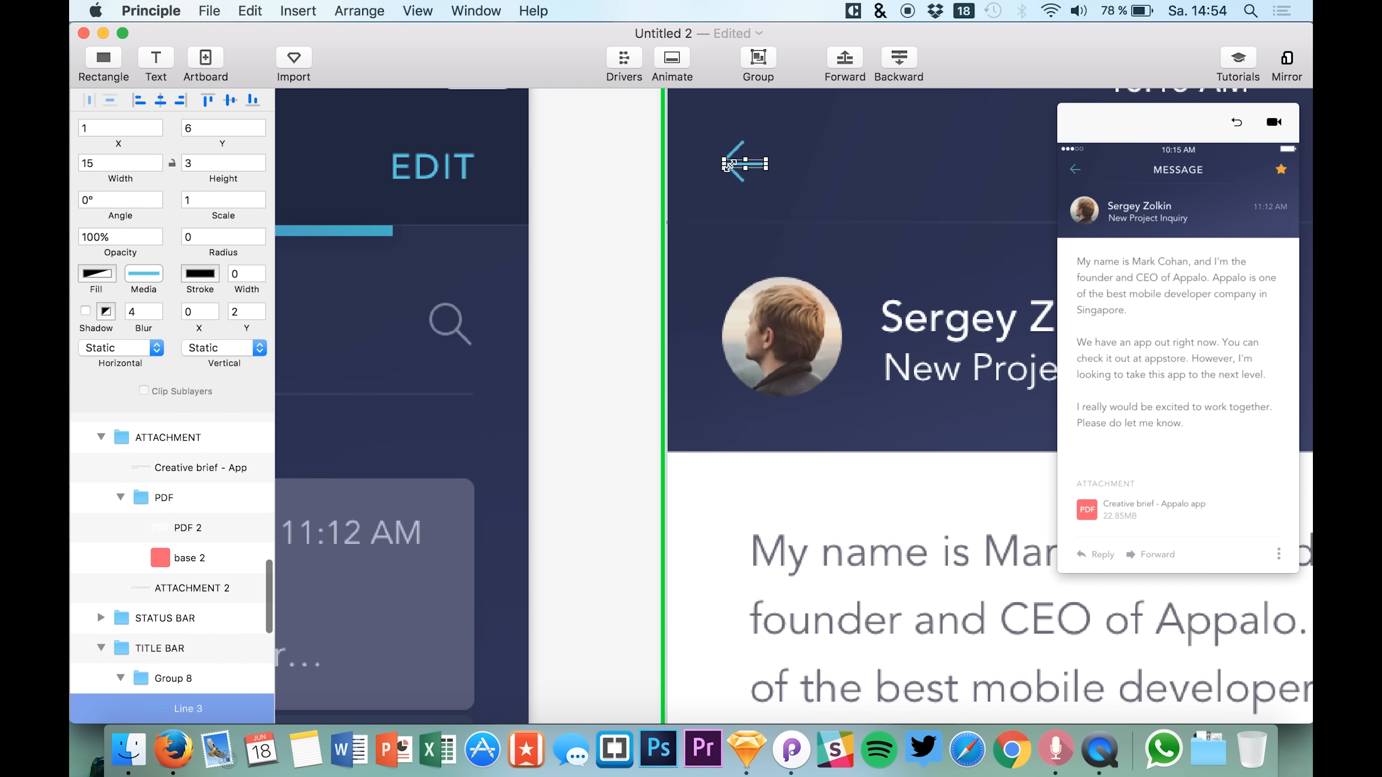
pyautogui.scroll(5, 851, 203)
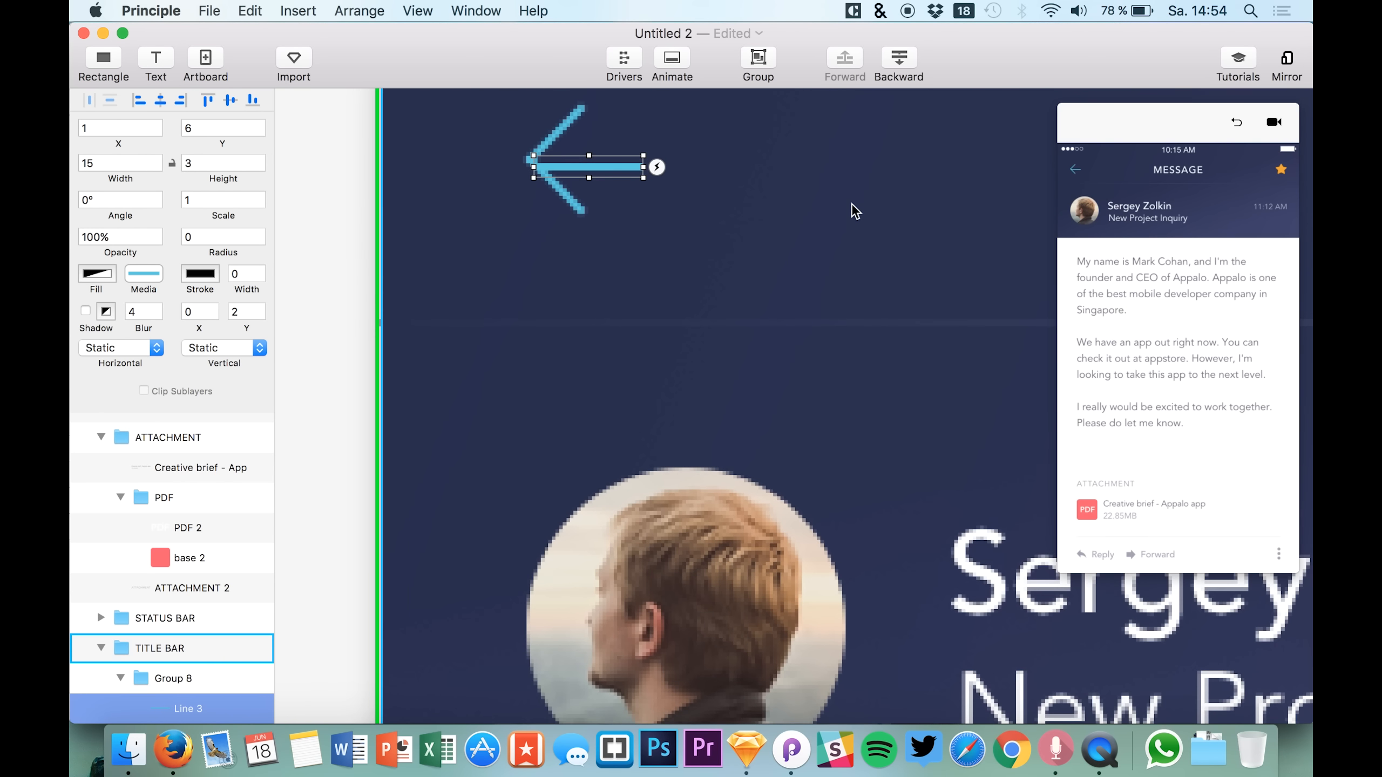
pyautogui.press('Up')
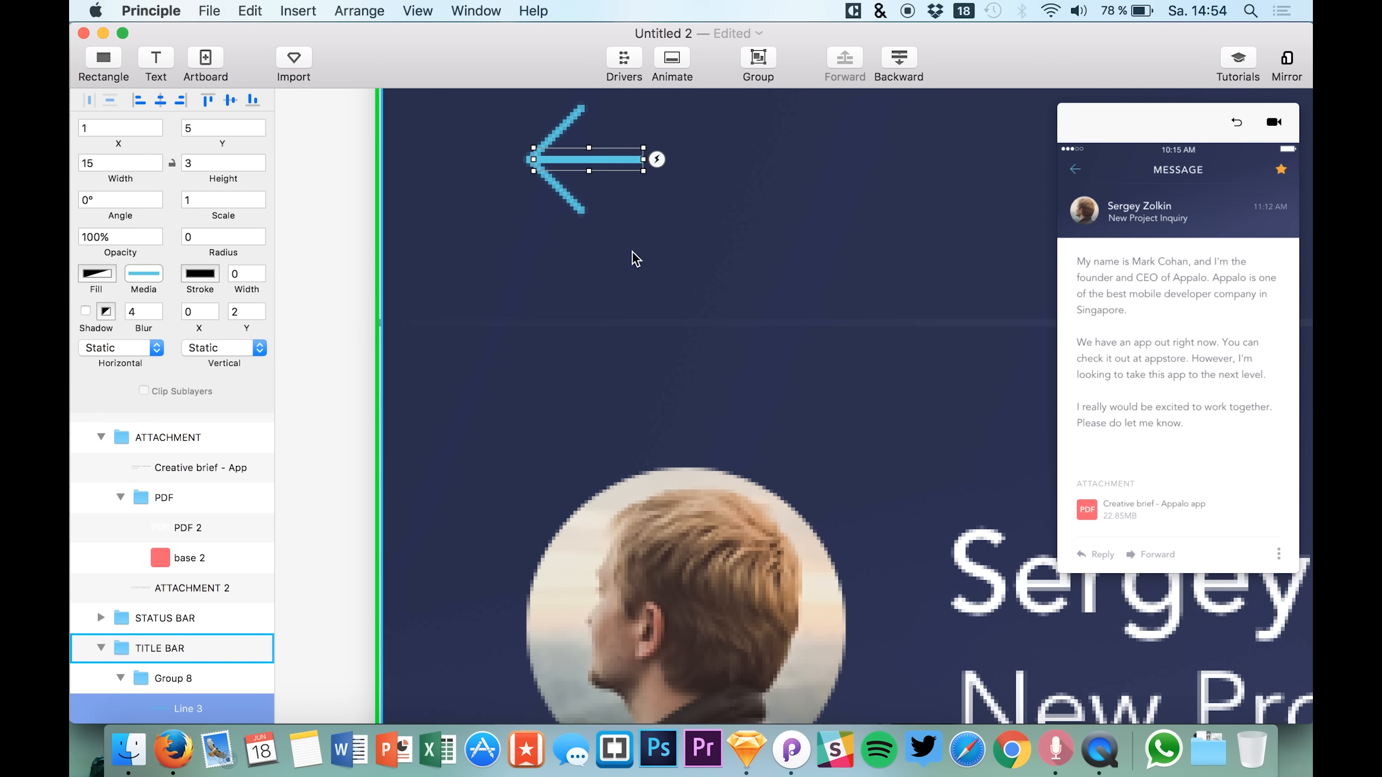
# Rename the back arrow's horizontal Line 3 layer in the detail title bar's Group 8 as line_1.
pyautogui.click(556, 194)
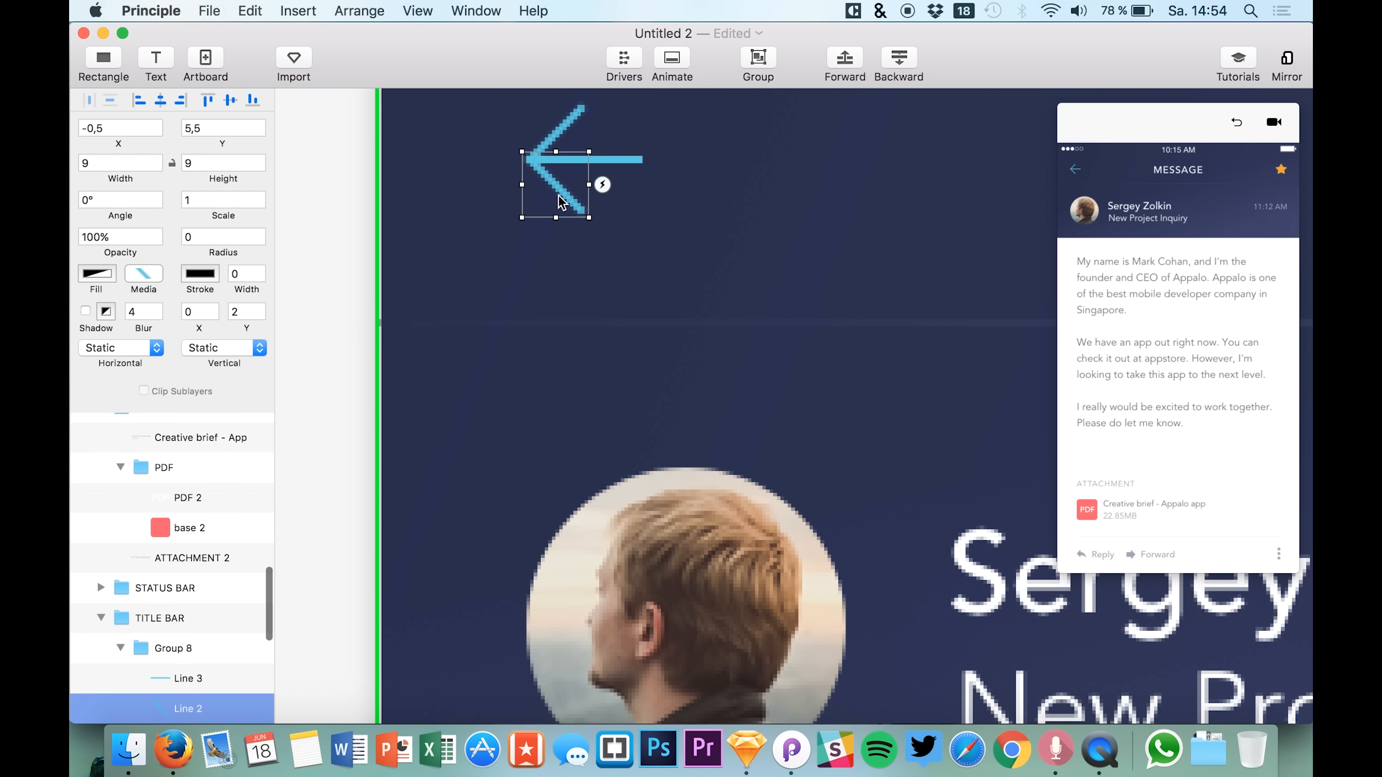
pyautogui.scroll(-3, 131, 685)
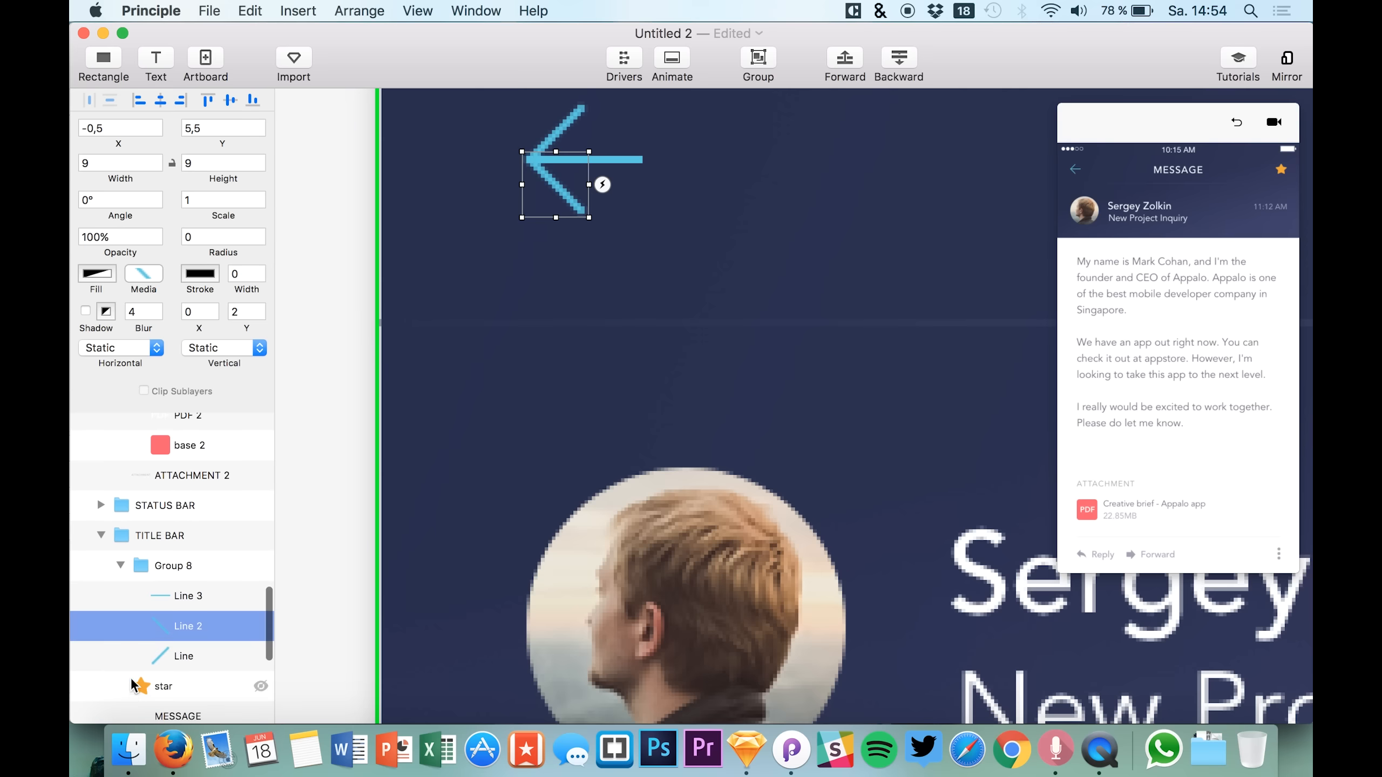
pyautogui.scroll(-10, 517, 468)
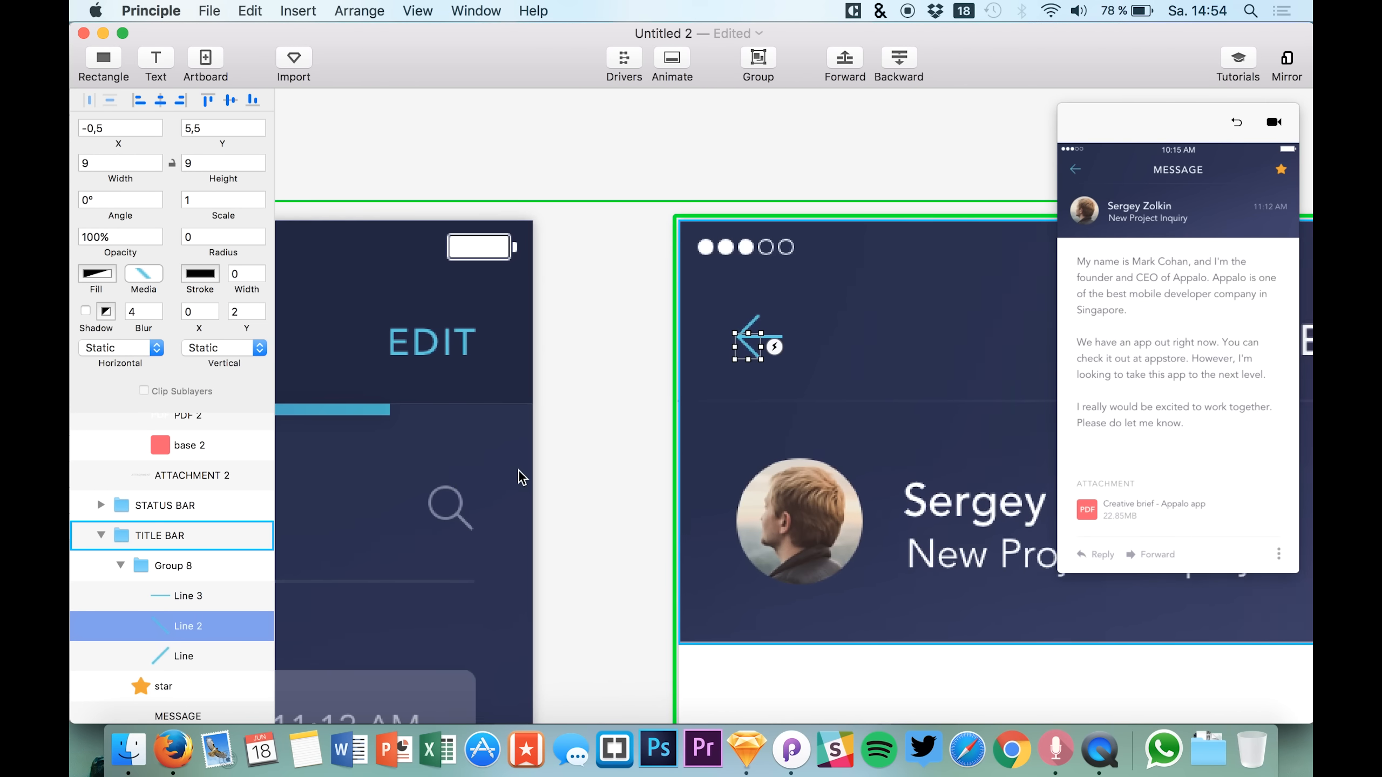
pyautogui.hscroll(-8, 518, 477)
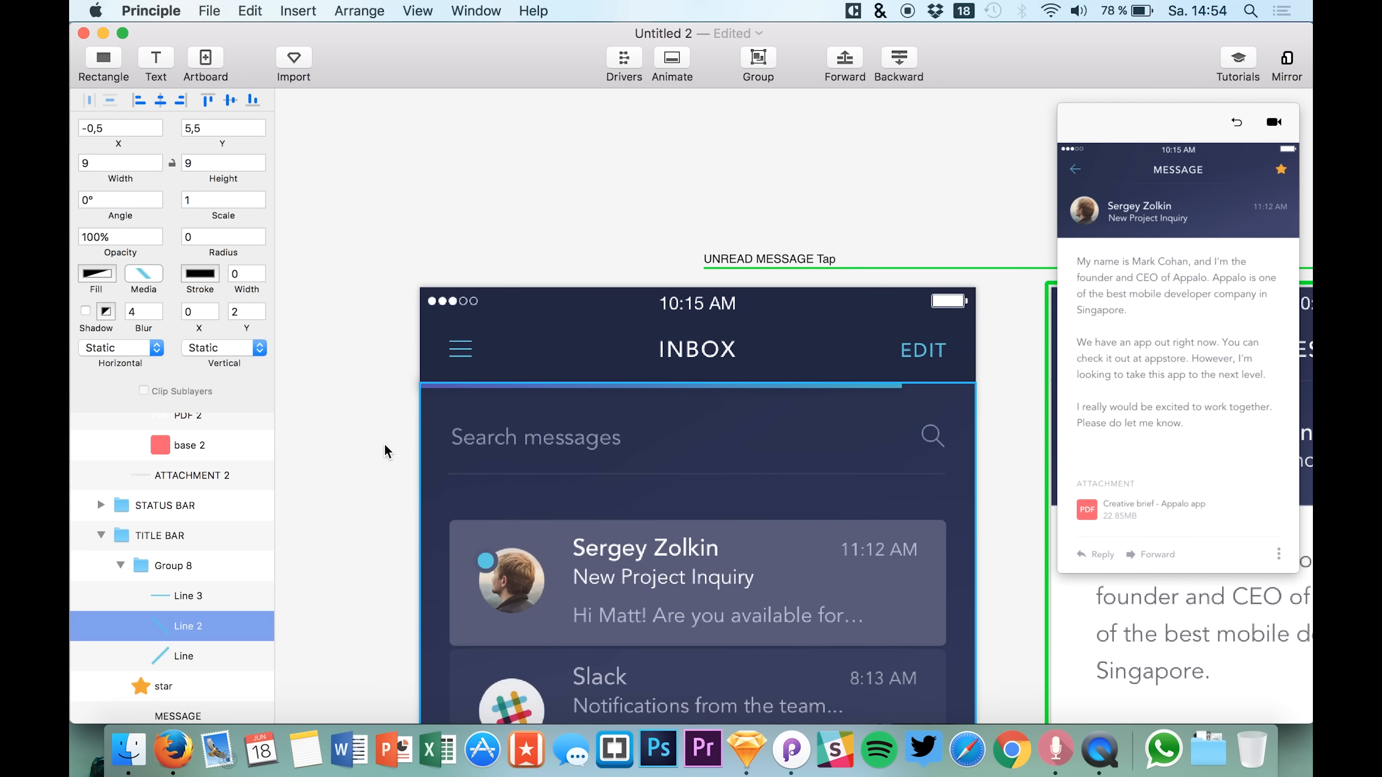
pyautogui.doubleClick(188, 595)
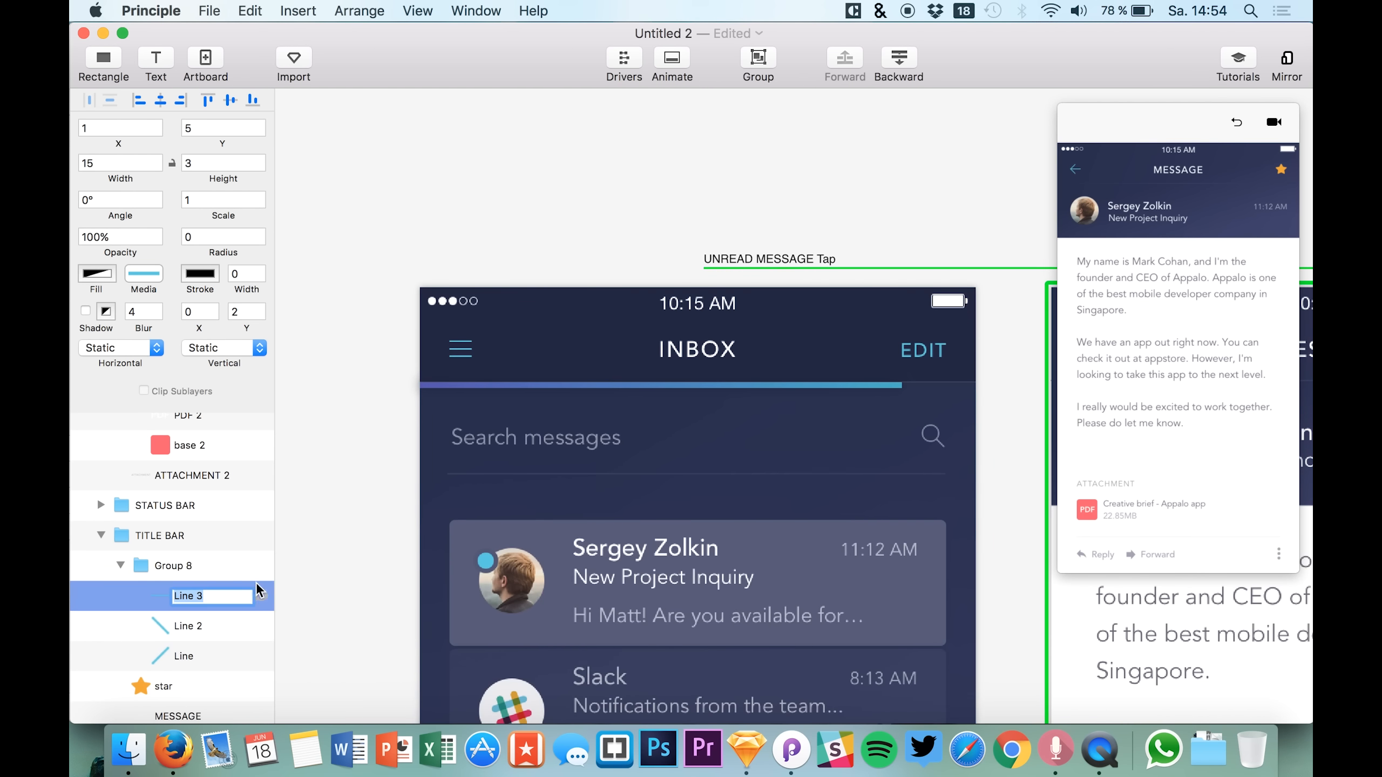
pyautogui.hscroll(5, 430, 501)
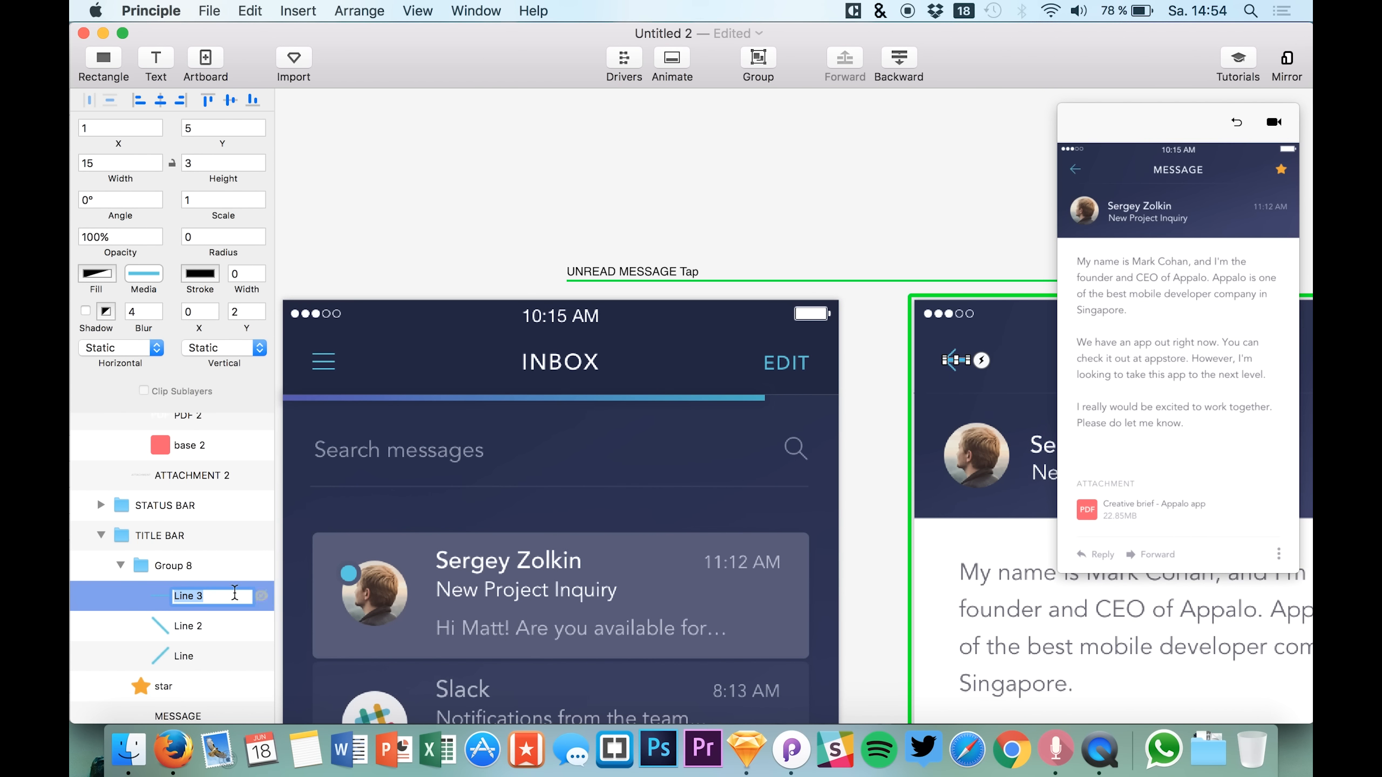
pyautogui.write('line_1')
pyautogui.press('Return')
# Go through the arrow's line layers and rename the upper diagonal layer Line as line_1.
pyautogui.doubleClick(181, 627)
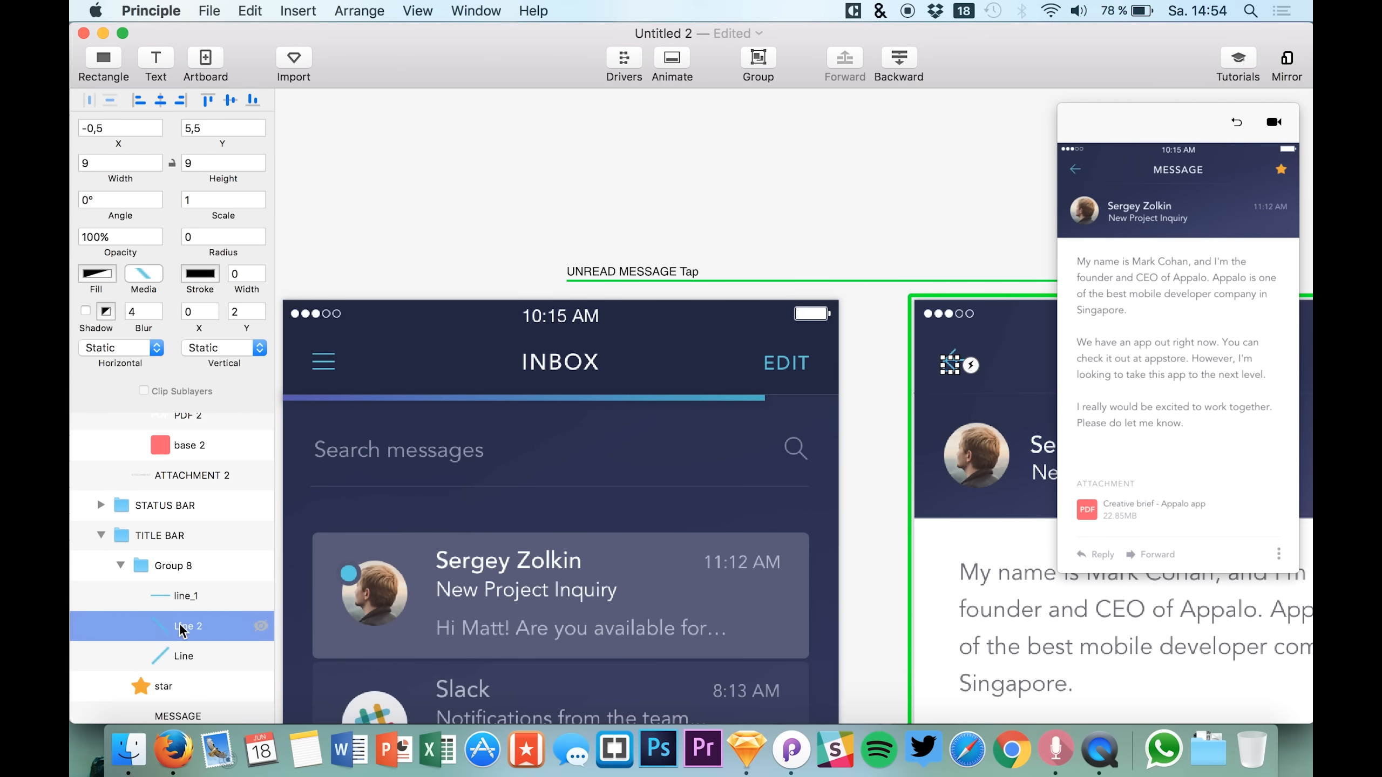
pyautogui.click(185, 606)
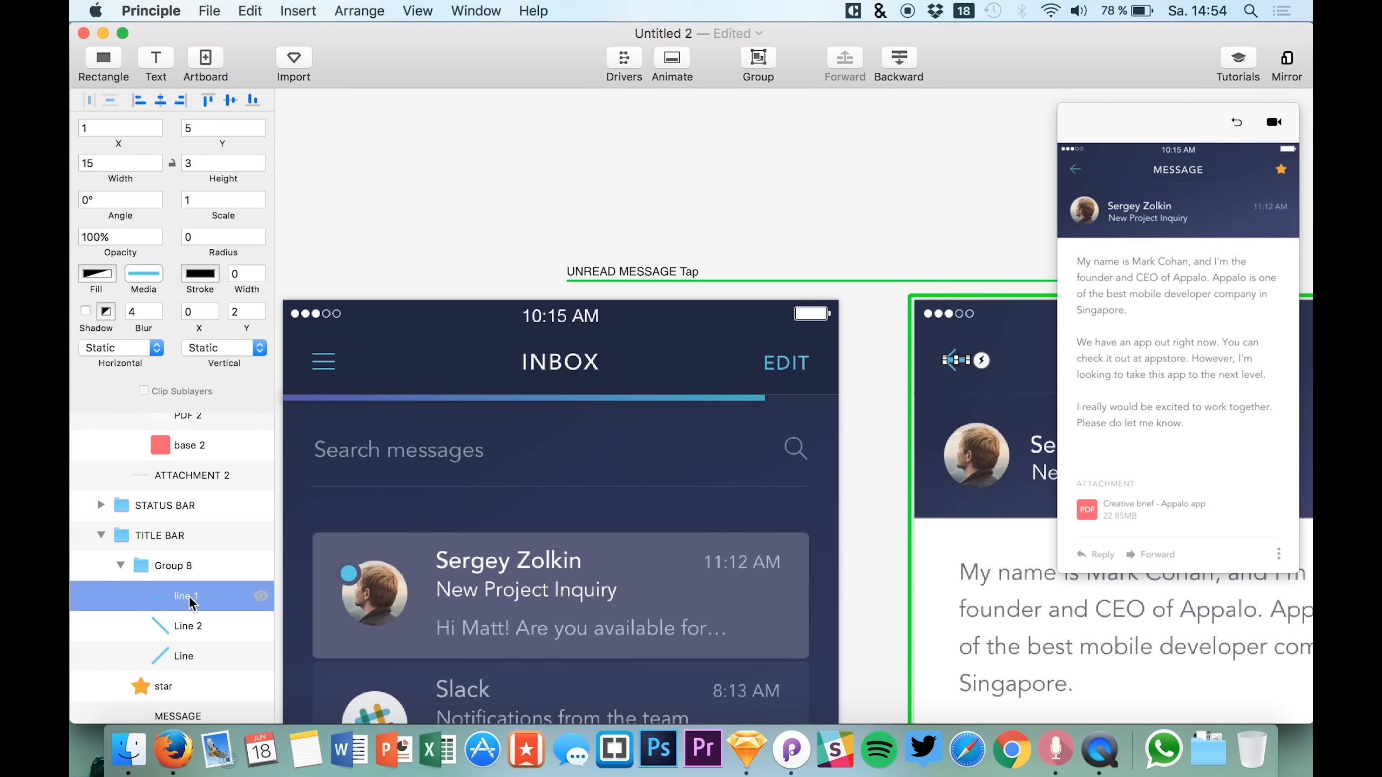
pyautogui.click(188, 622)
pyautogui.click(185, 591)
pyautogui.click(184, 634)
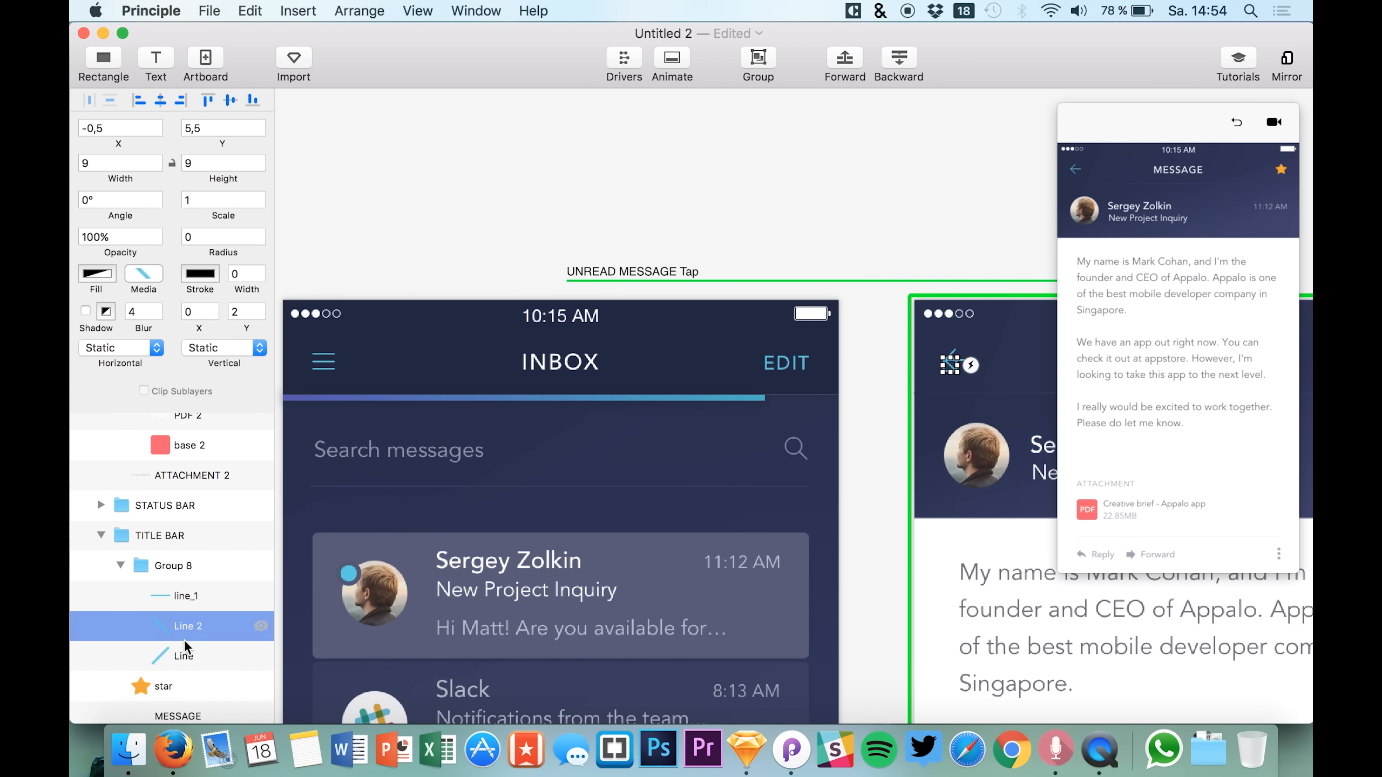
pyautogui.click(184, 654)
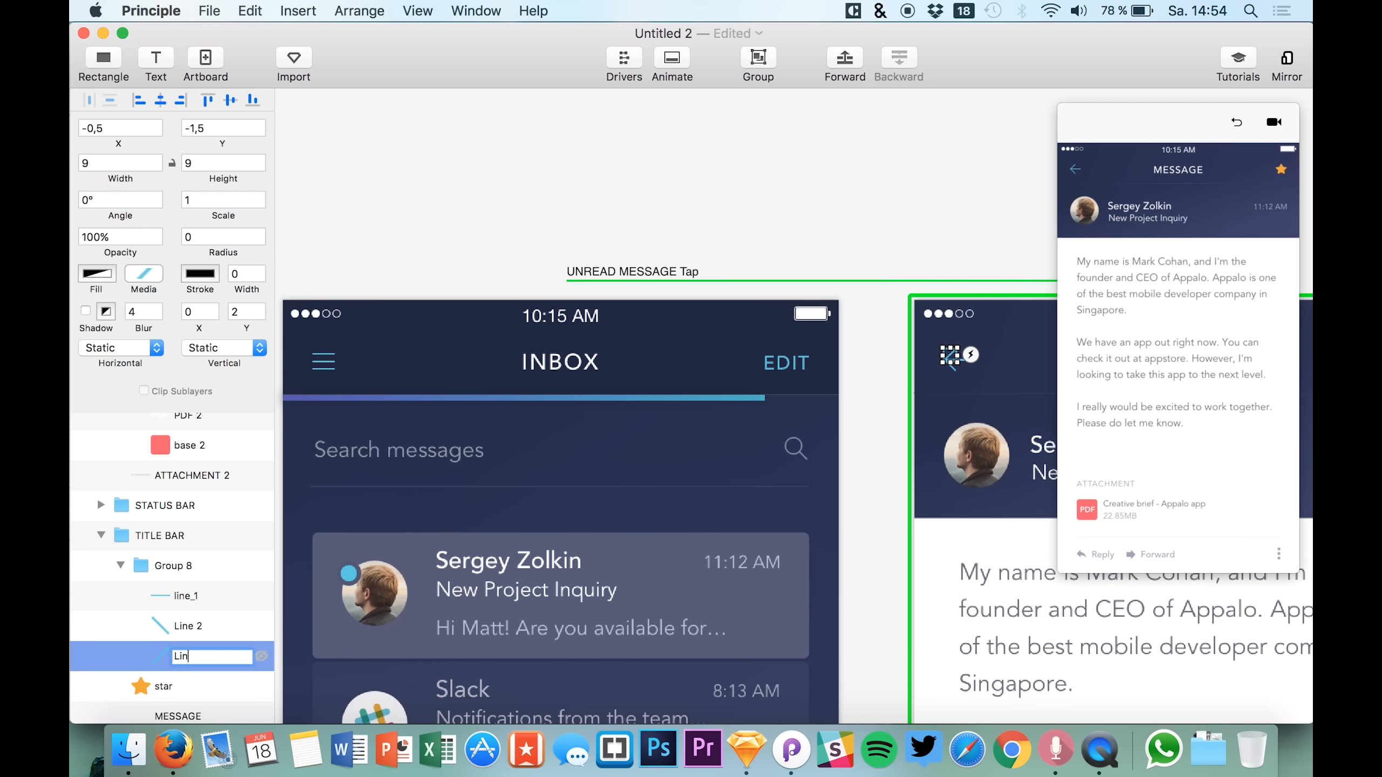
# Rename the arrow's horizontal line layer as line_2 and its lower diagonal layer as line_3.
pyautogui.doubleClick(187, 595)
pyautogui.write('line_2')
pyautogui.press('Return')
pyautogui.doubleClick(197, 631)
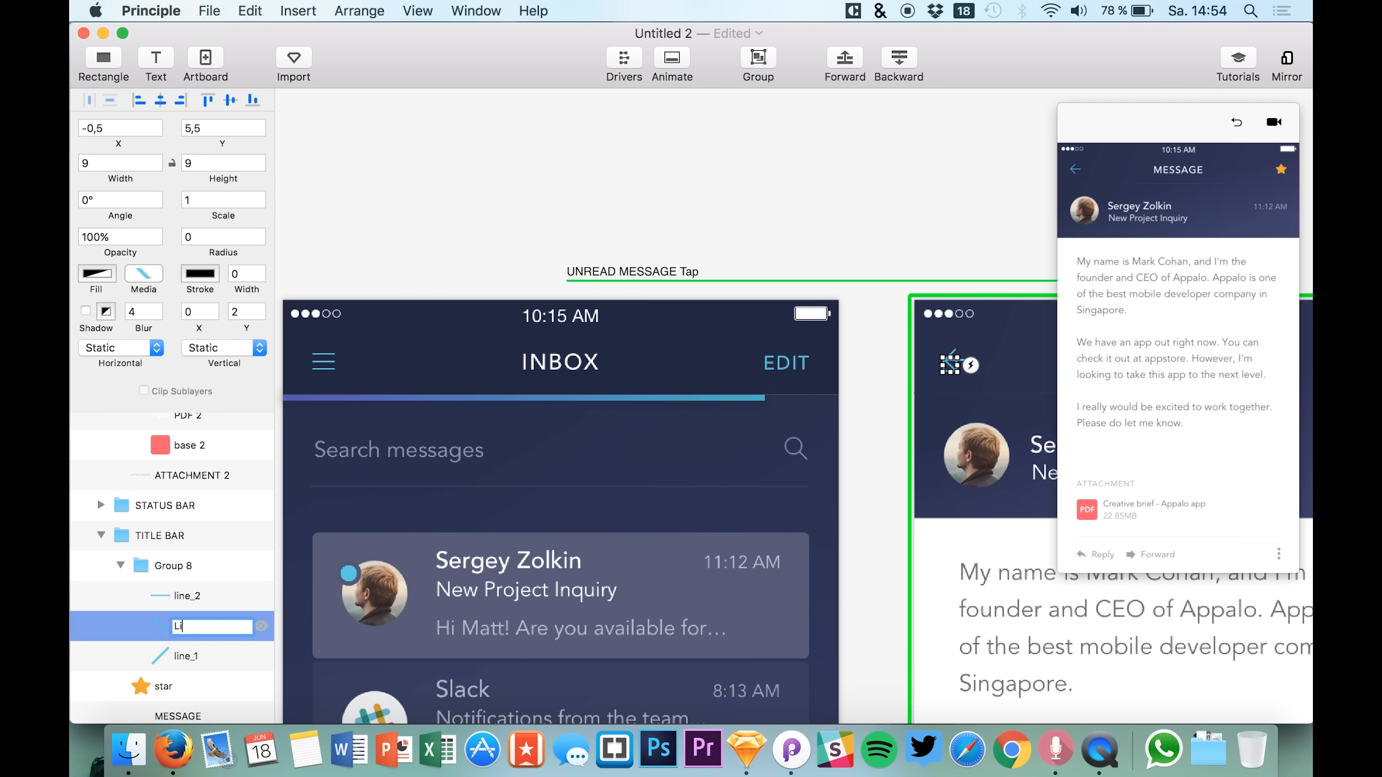
pyautogui.write('line_3')
pyautogui.press('Return')
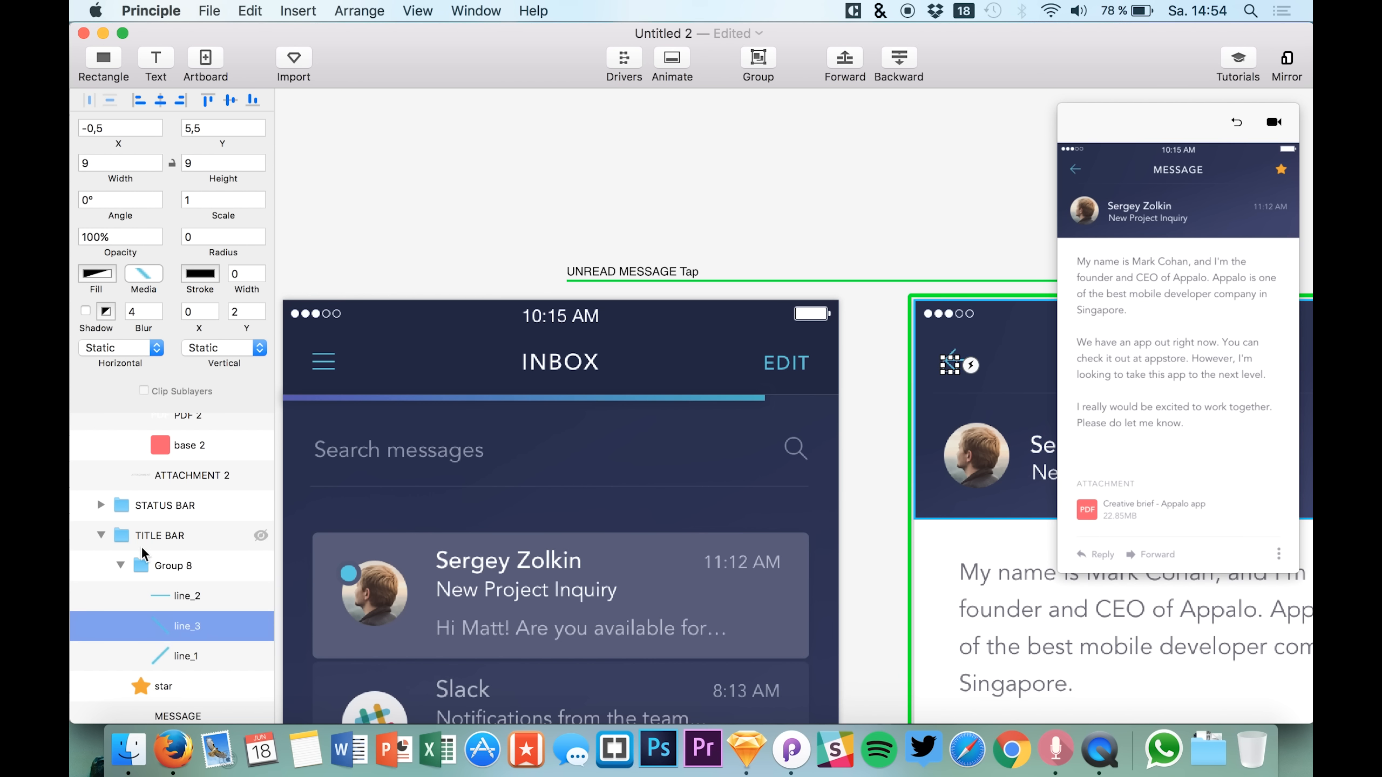
# Copy the back arrow's Group 8 from the detail artboard's title bar and collapse the group.
pyautogui.click(326, 366)
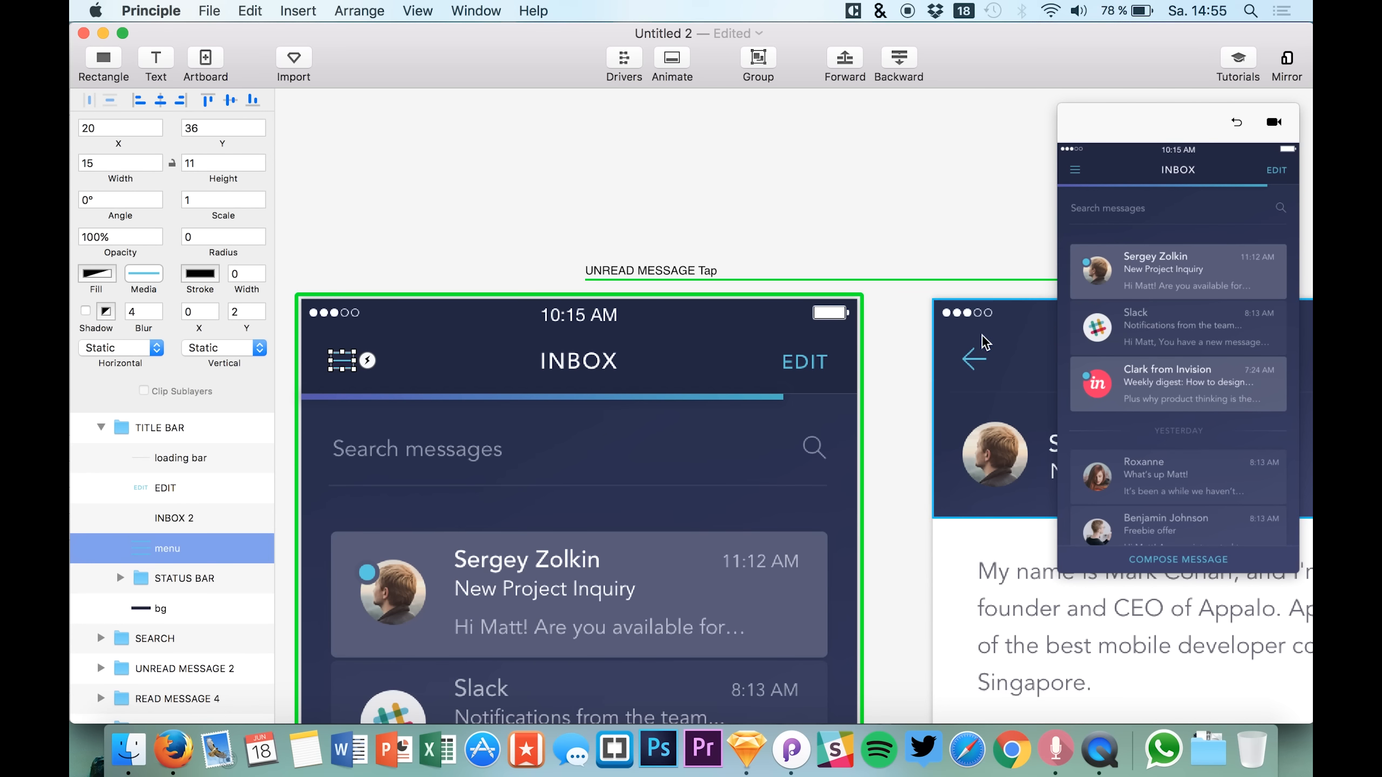
pyautogui.click(973, 361)
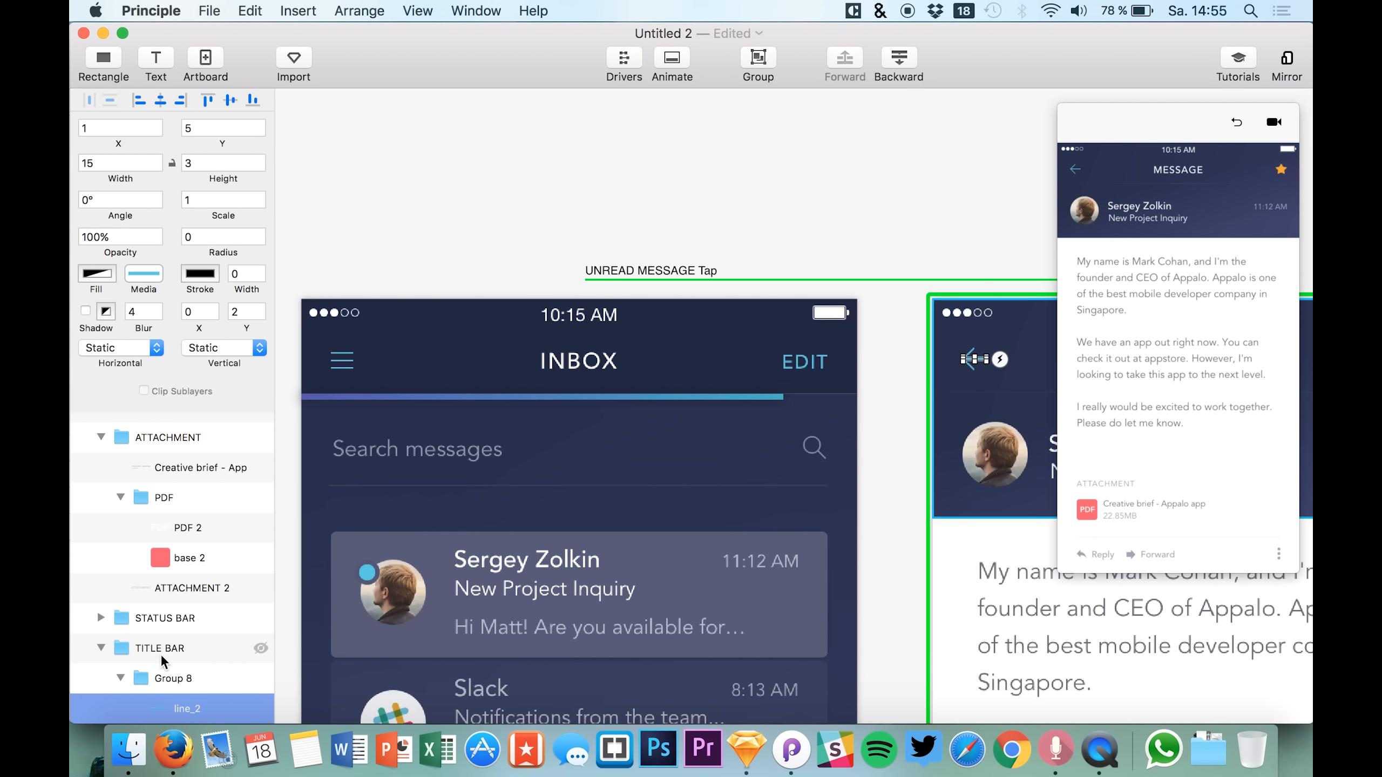
pyautogui.scroll(-3, 146, 644)
pyautogui.click(163, 609)
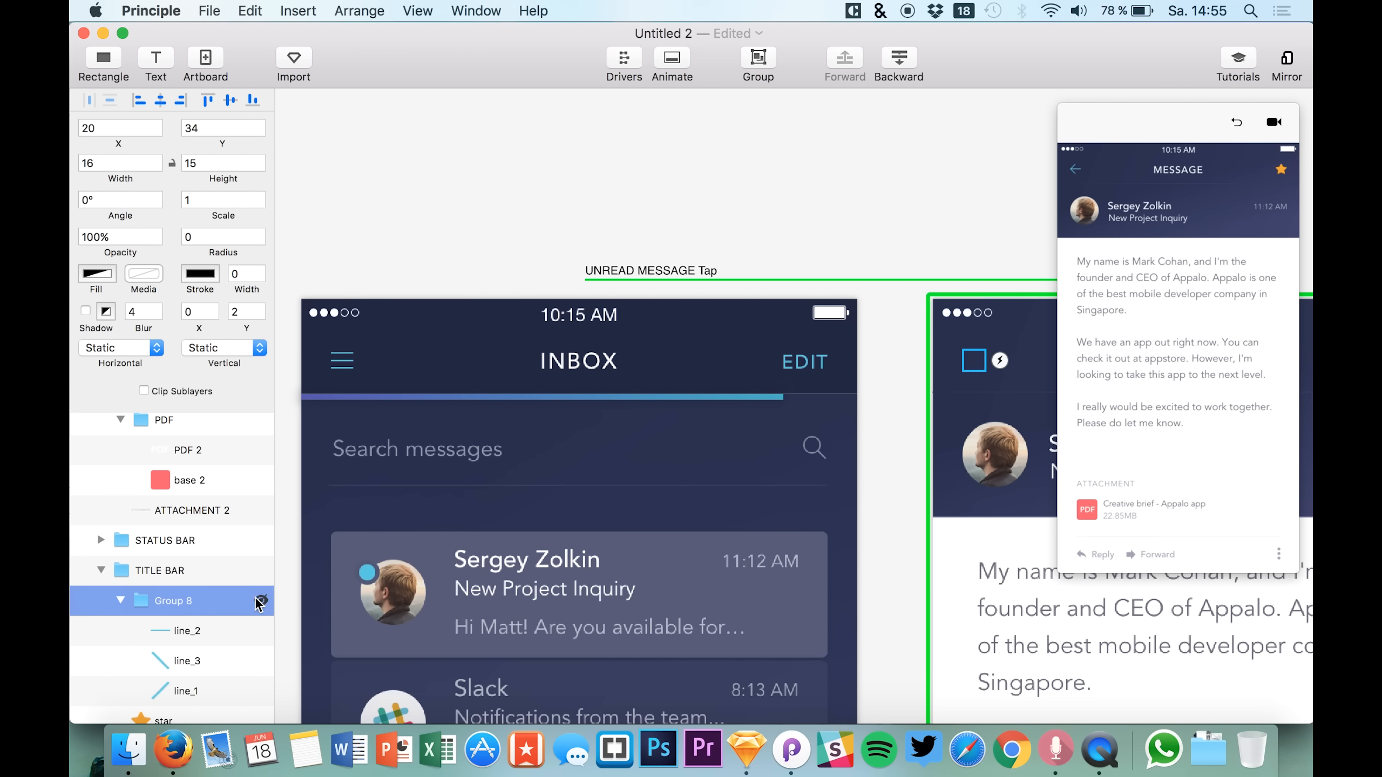
pyautogui.click(123, 600)
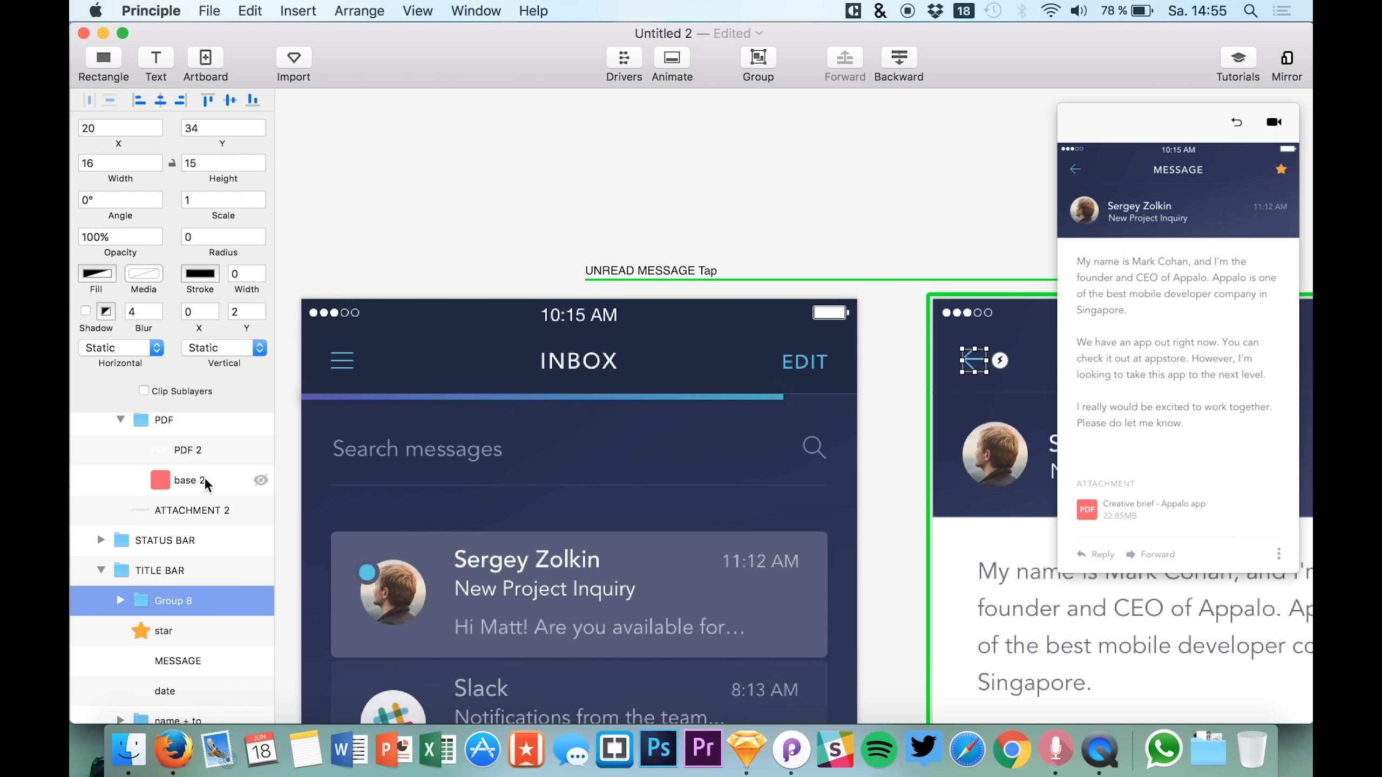
# Paste the arrow group into the inbox artboard's title bar at the menu layer and delete the original menu icon.
pyautogui.scroll(10, 204, 477)
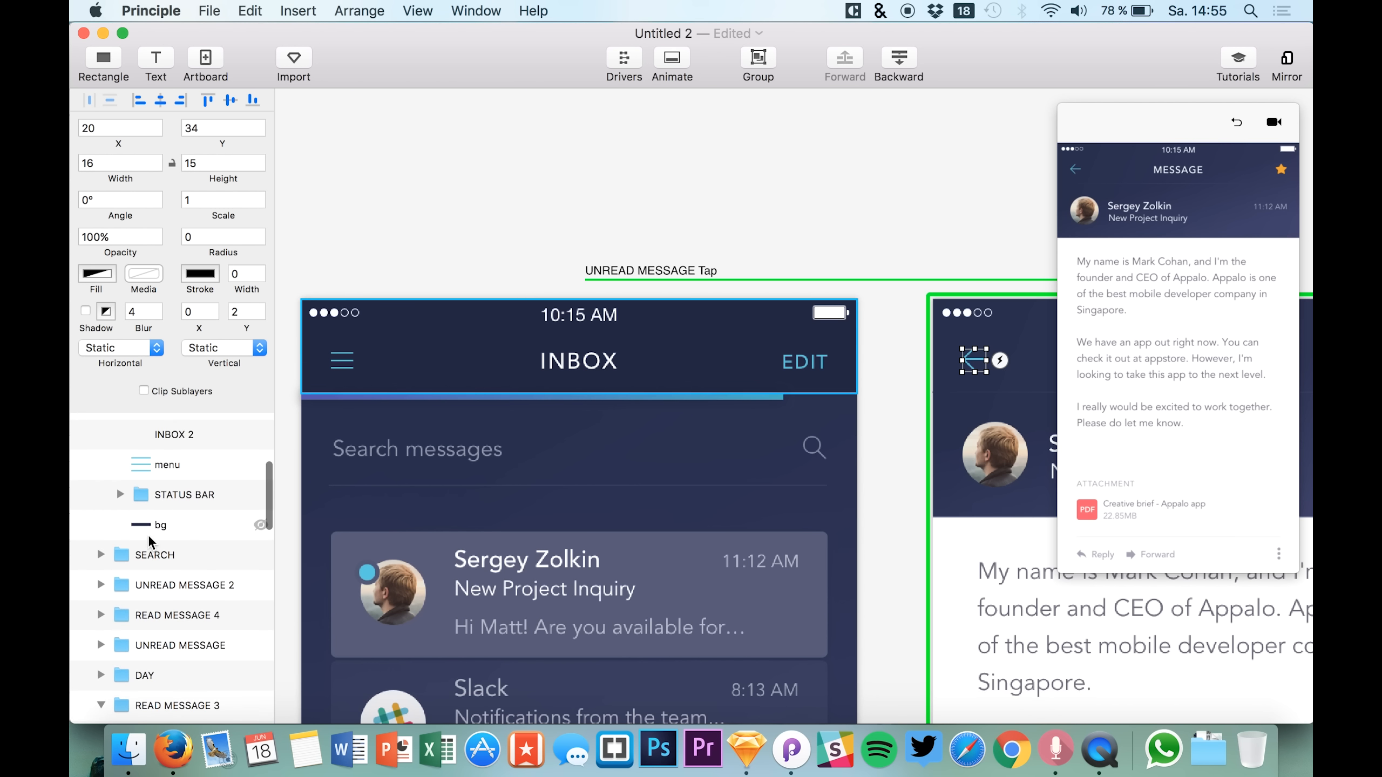
pyautogui.scroll(3, 130, 490)
pyautogui.click(172, 597)
pyautogui.press('super+v')
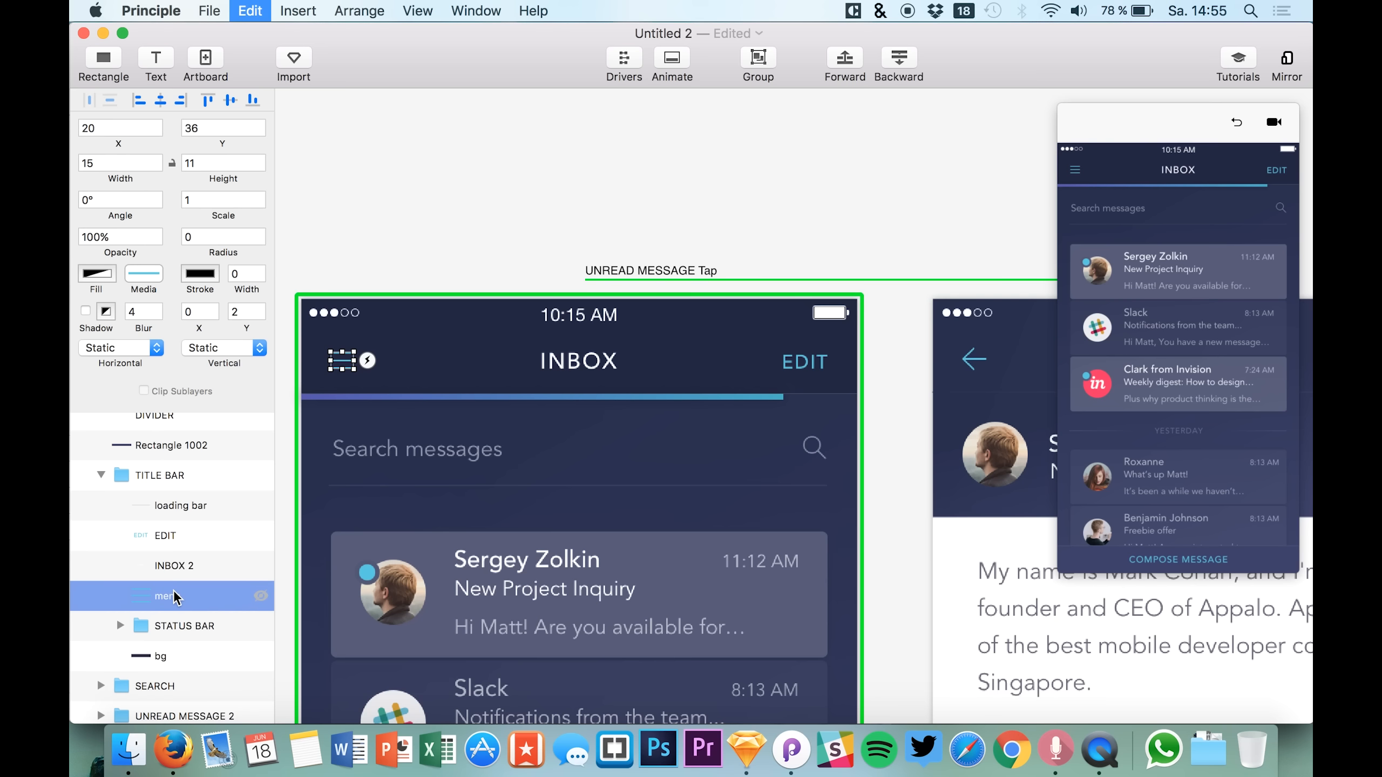
pyautogui.click(232, 627)
pyautogui.press('BackSpace')
# Expand the pasted Group 8 on the inbox artboard and examine which arrow line each of its layers represents.
pyautogui.click(120, 595)
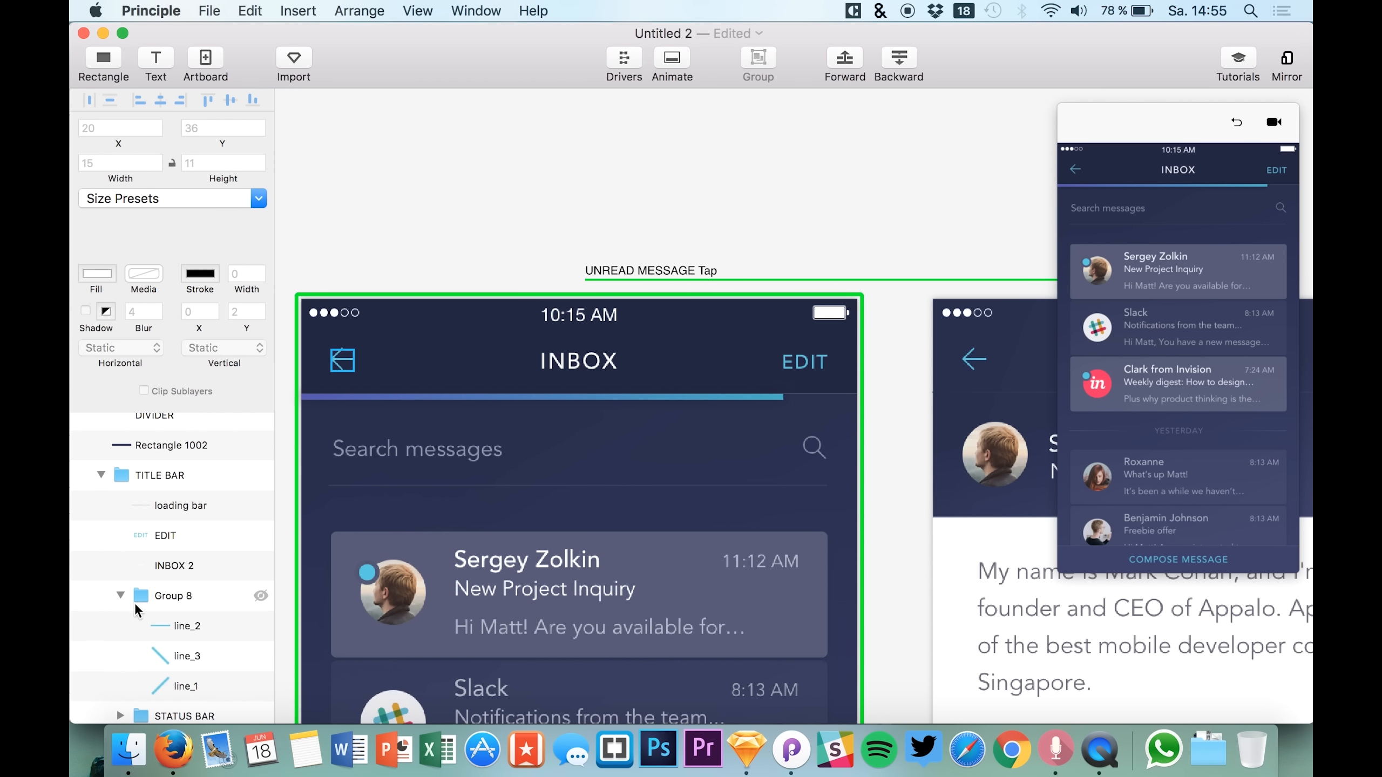
pyautogui.click(185, 626)
pyautogui.click(177, 658)
pyautogui.click(179, 686)
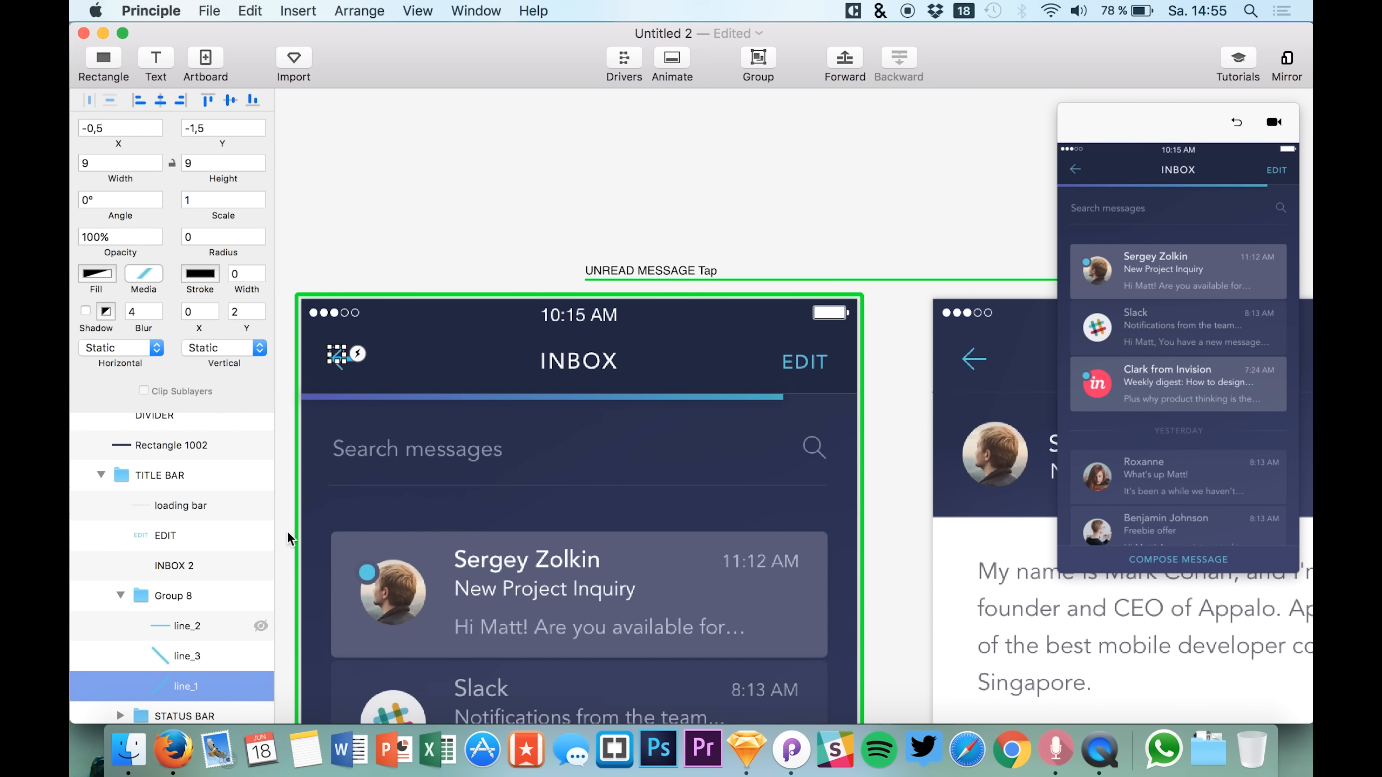
pyautogui.scroll(5, 360, 392)
pyautogui.scroll(-5, 355, 307)
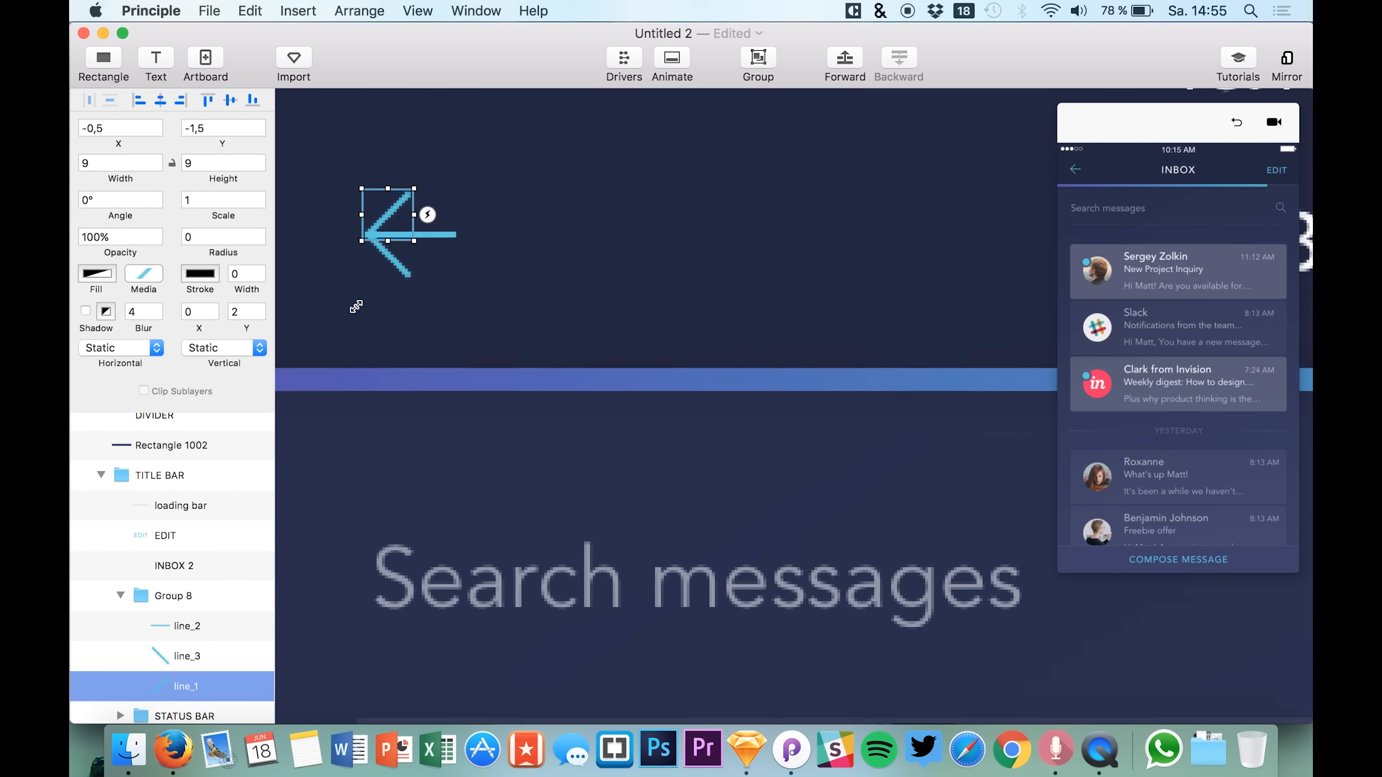
pyautogui.scroll(2, 175, 642)
pyautogui.scroll(6, 380, 283)
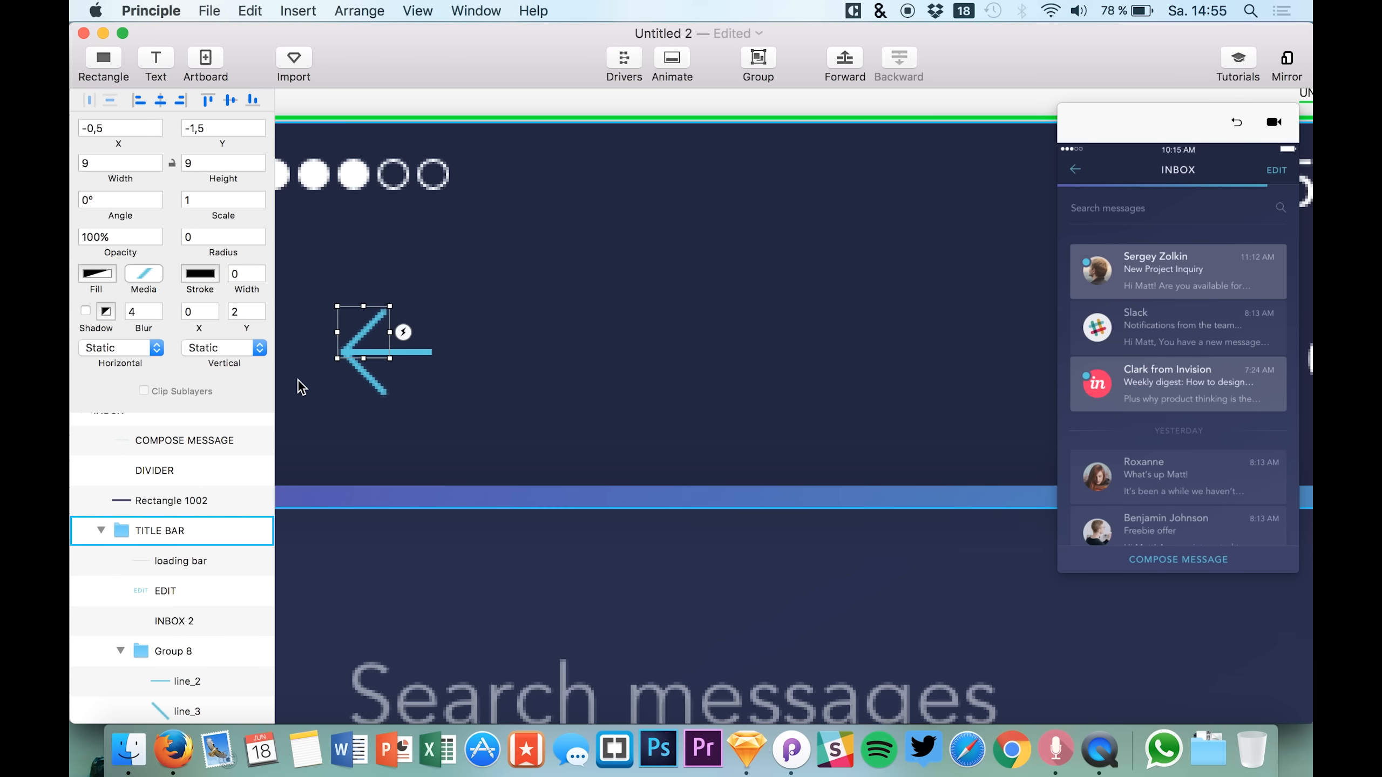
pyautogui.scroll(-3, 299, 382)
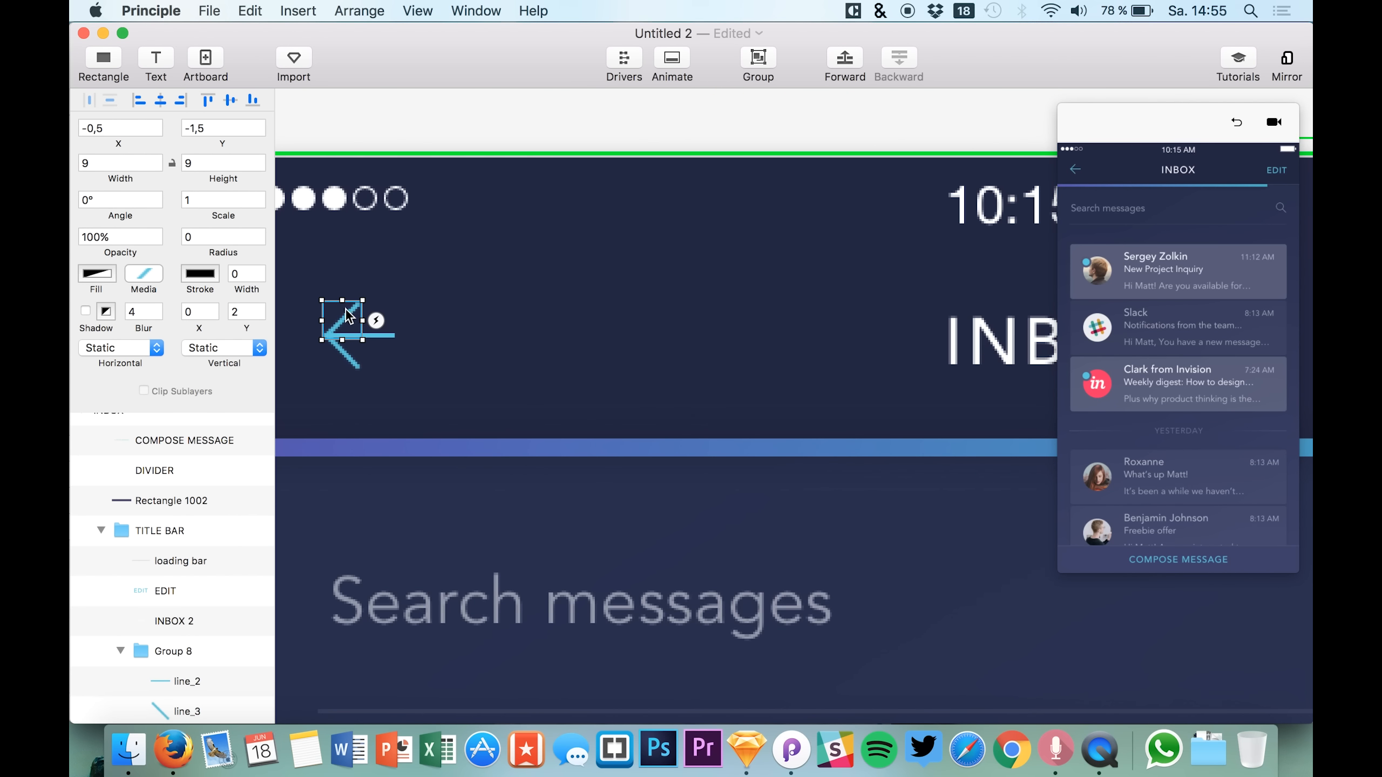
pyautogui.click(379, 344)
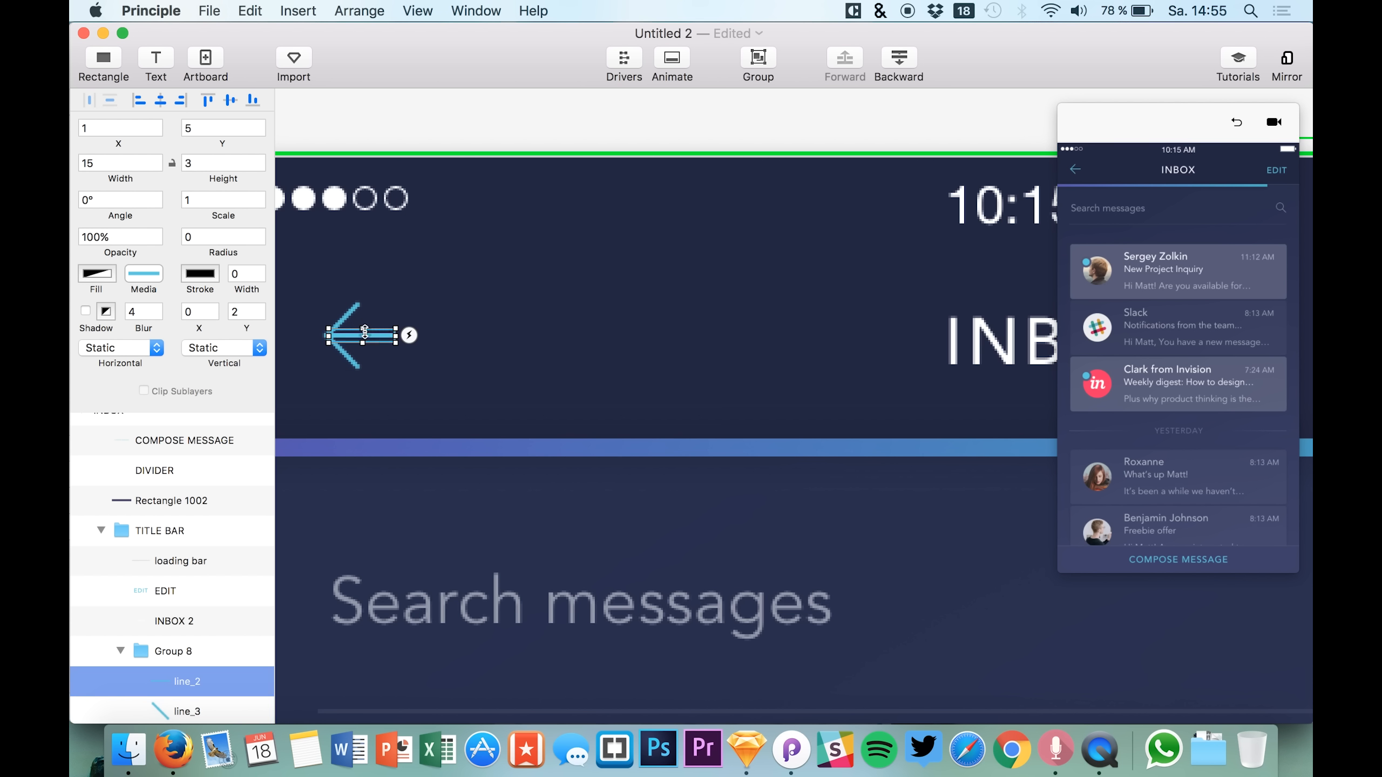
pyautogui.click(344, 320)
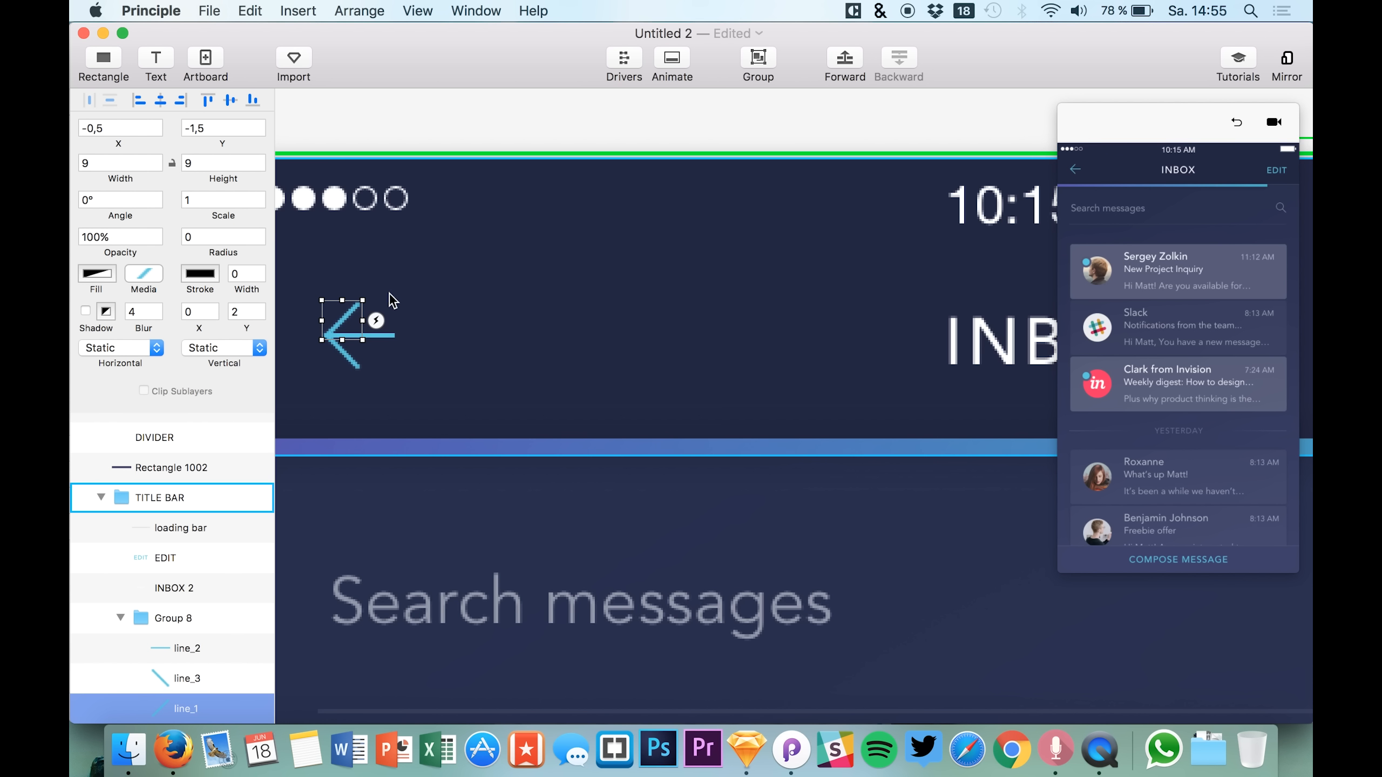
pyautogui.scroll(3, 356, 320)
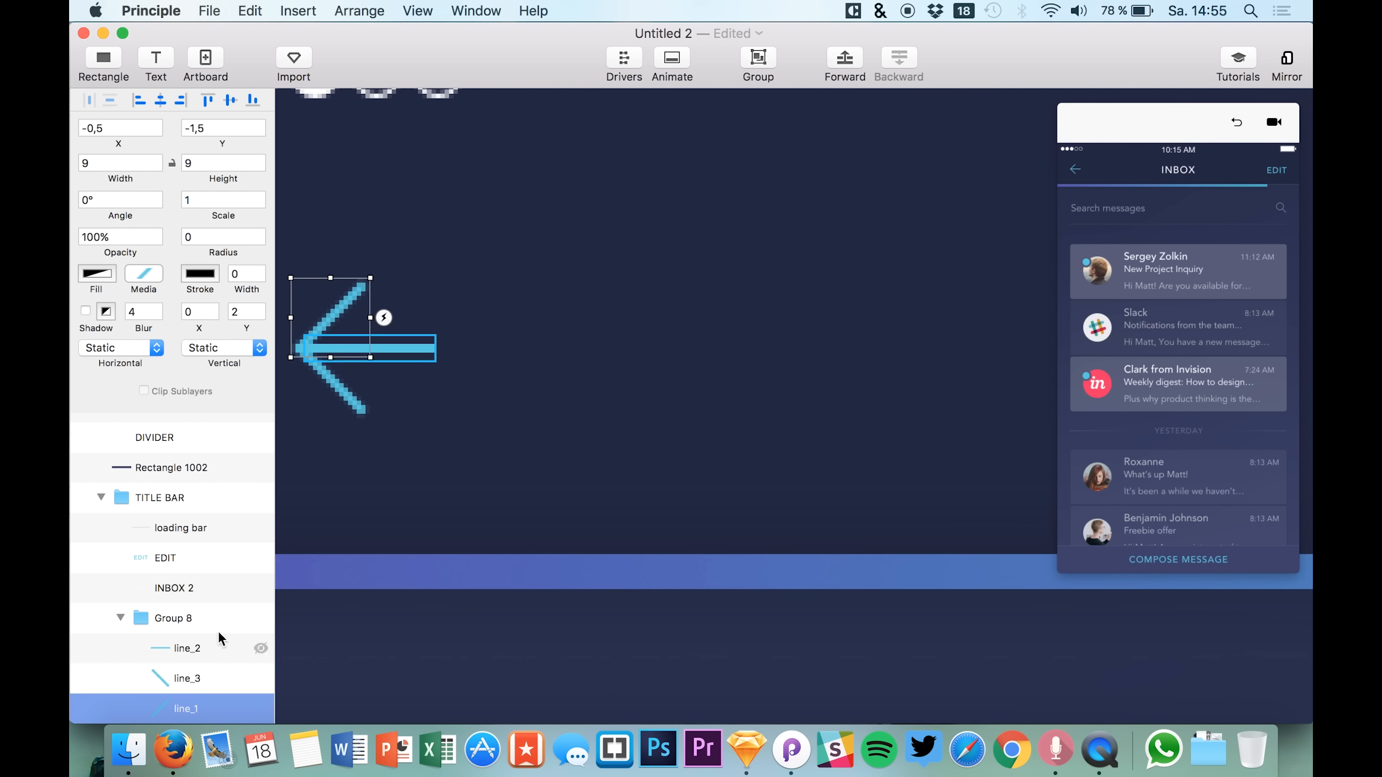
pyautogui.hscroll(-3, 361, 410)
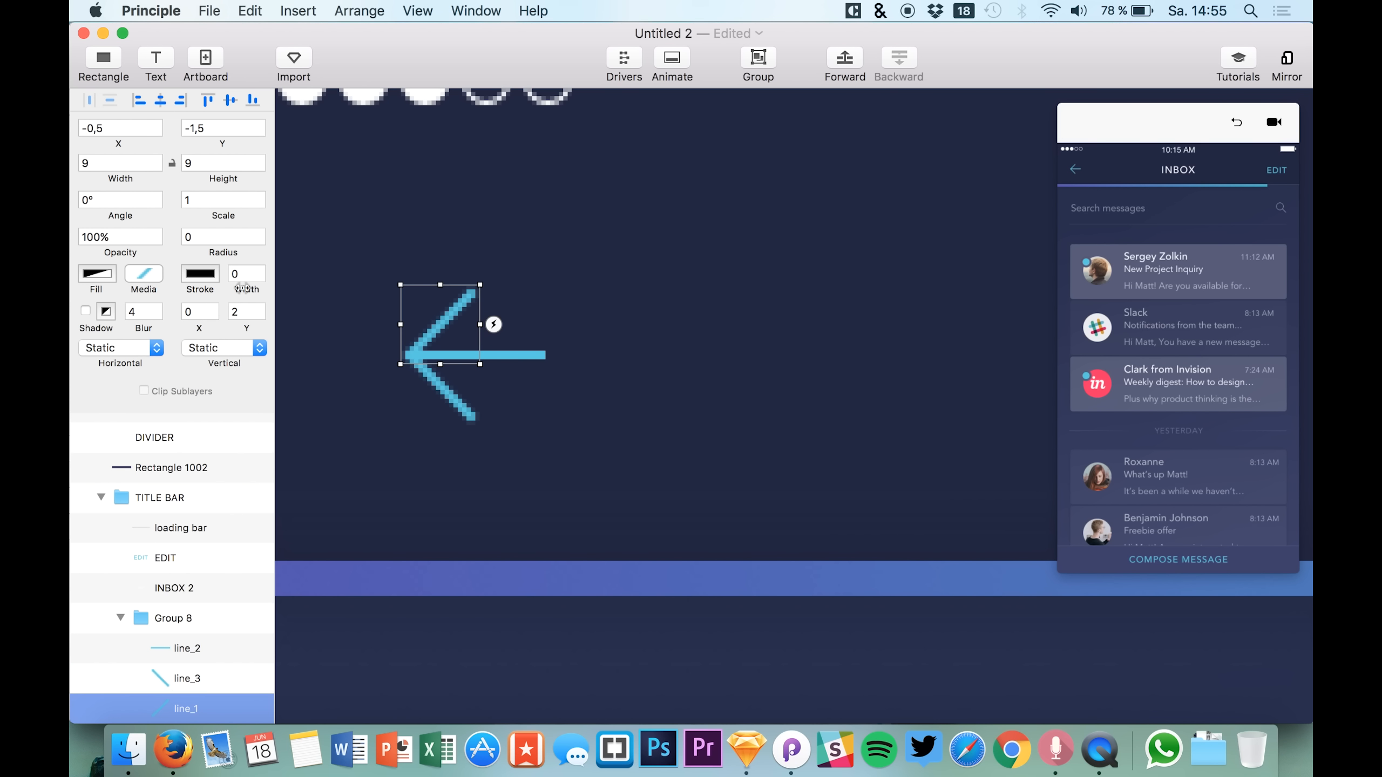
# Delete the diagonal lines line_1 and line_3 from the inbox artboard's Group 8, keeping the horizontal line_2.
pyautogui.moveTo(449, 315); pyautogui.dragTo(392, 235)
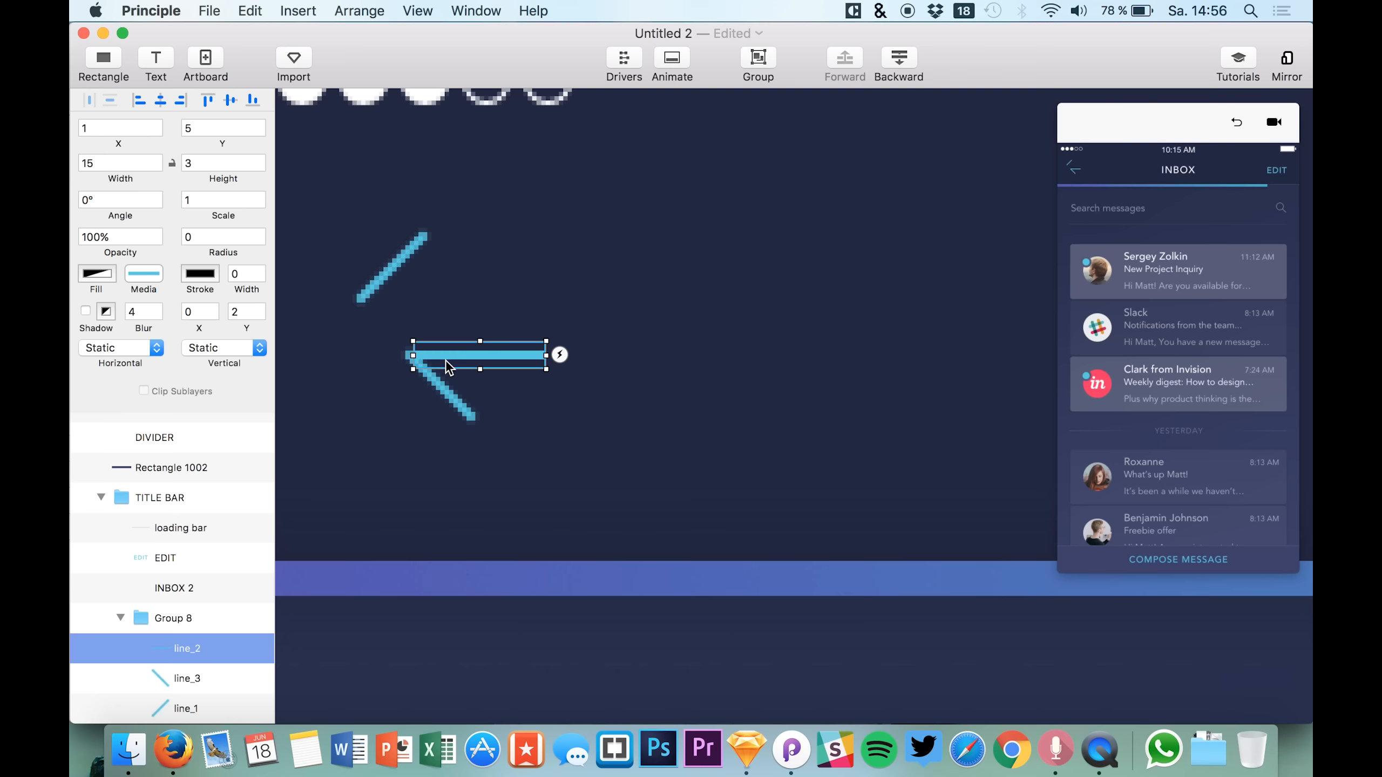
pyautogui.click(396, 252)
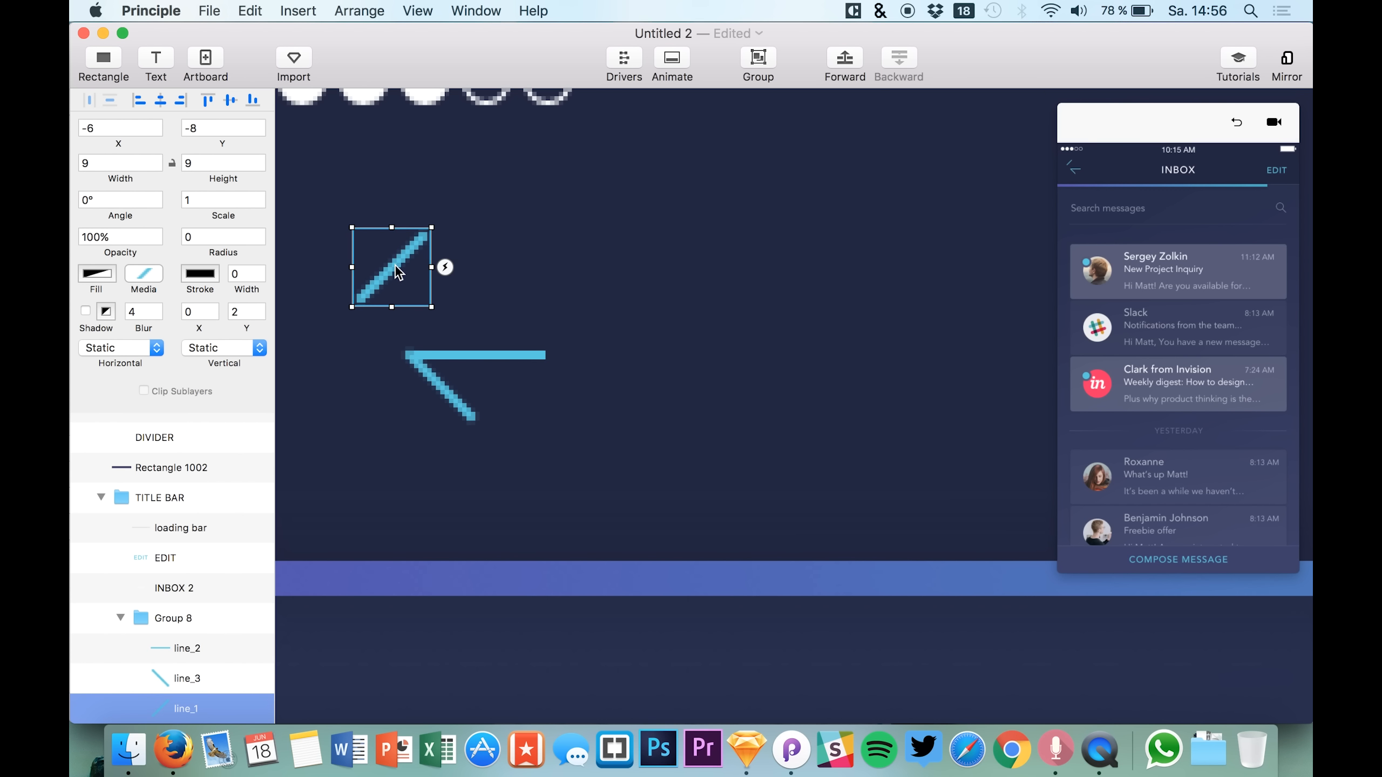
pyautogui.press('Delete')
pyautogui.click(185, 649)
pyautogui.click(180, 675)
pyautogui.press('Delete')
# Duplicate line_2 in the inbox group and place the copy 5 px above the original as the menu icon's upper bar.
pyautogui.click(177, 656)
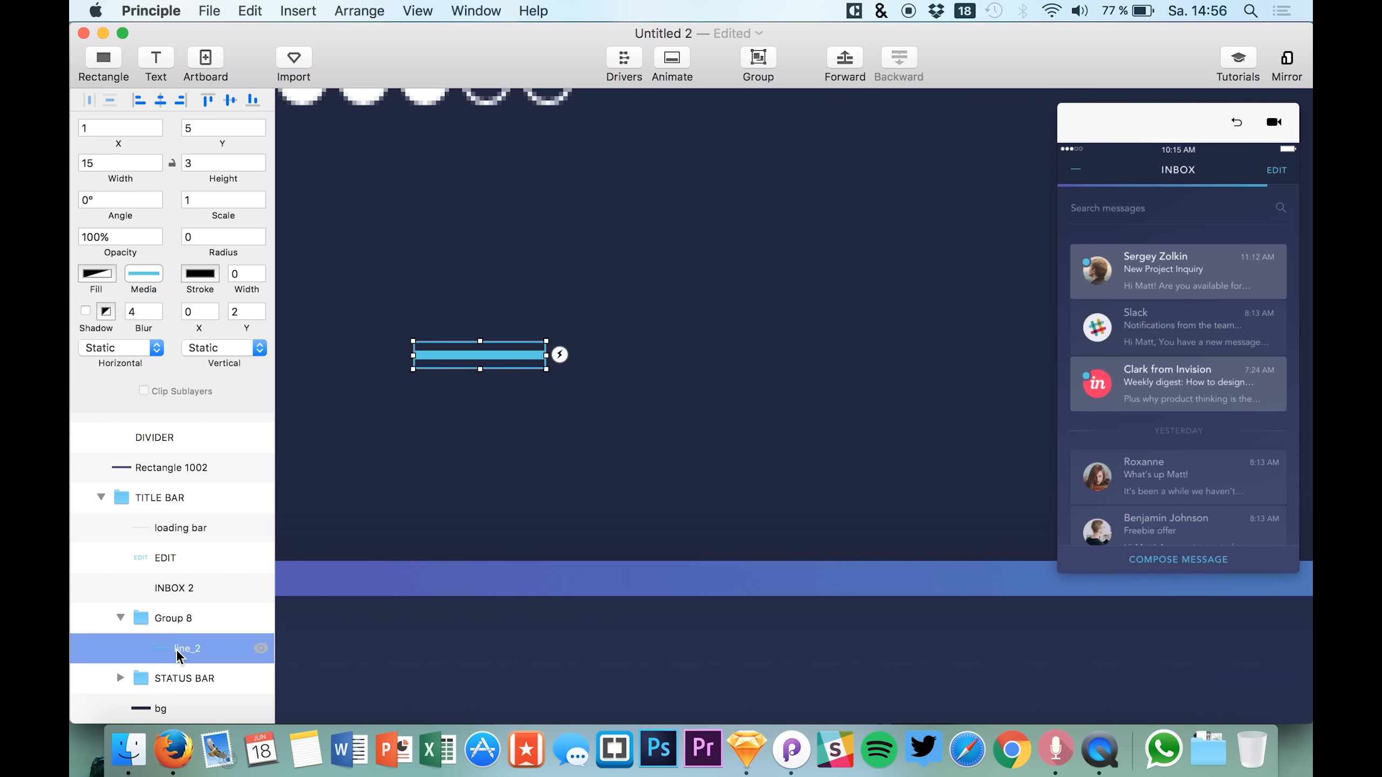
pyautogui.press('super+d')
pyautogui.hotkey('shift', 'Up')
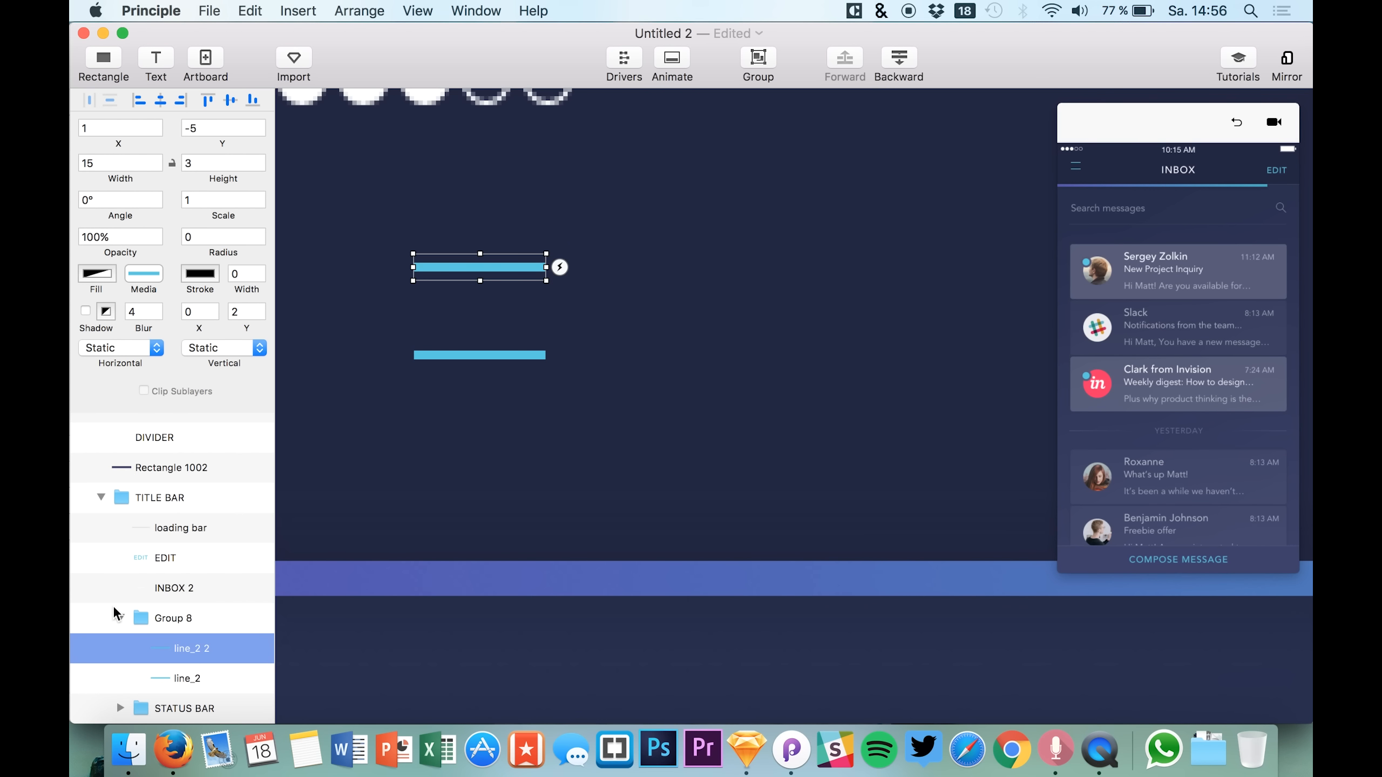
pyautogui.hotkey('shift', 'Down')
pyautogui.press('Up')
pyautogui.press('Up')
pyautogui.press('Up')
pyautogui.press('Up')
pyautogui.press('Up')
# Duplicate the upper bar and move the copy down to Y 10 as the menu icon's lower bar.
pyautogui.press('super+d')
pyautogui.hotkey('shift', 'Down')
pyautogui.hotkey('shift', 'Down')
pyautogui.hotkey('shift', 'Up')
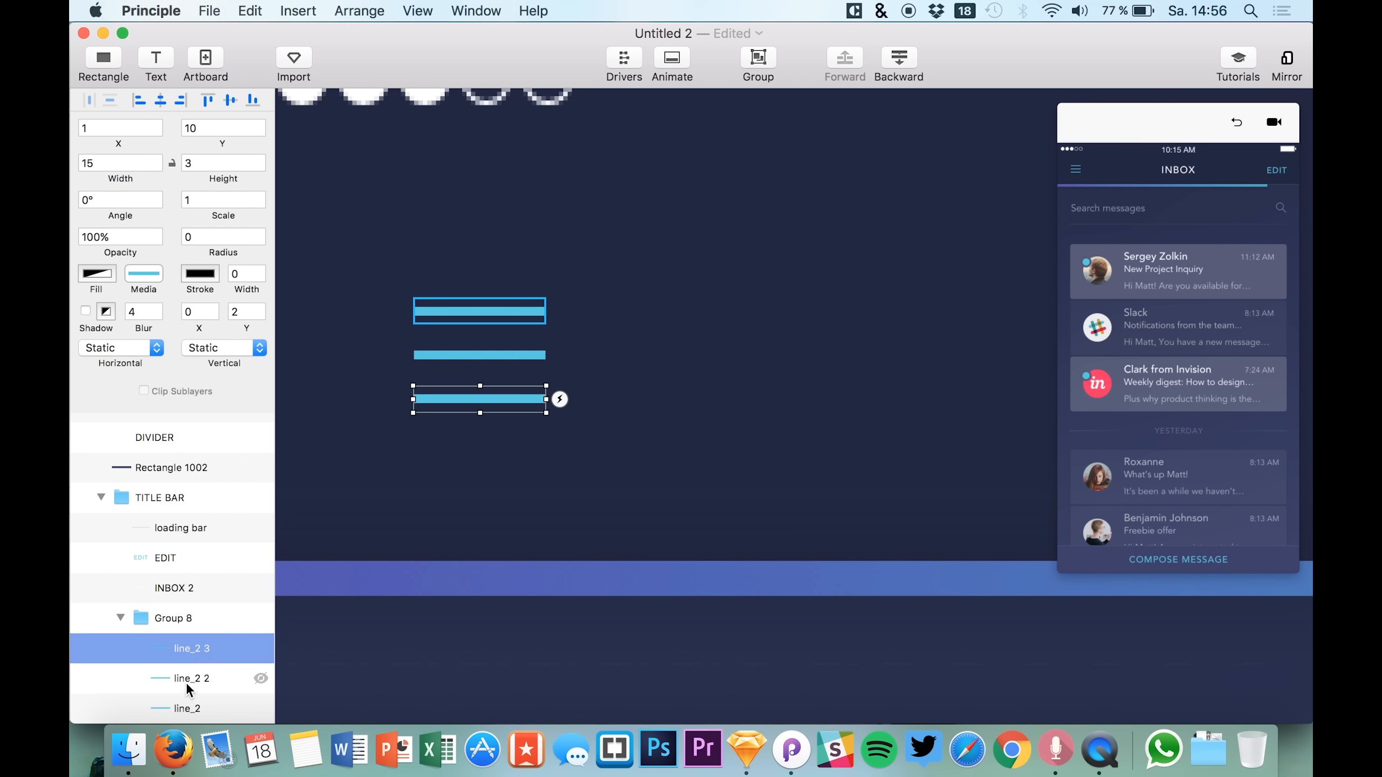
# Rename the inbox menu icon's lower bar to line_3 and its upper bar to line_1.
pyautogui.scroll(-3, 185, 683)
pyautogui.doubleClick(195, 610)
pyautogui.write('li')
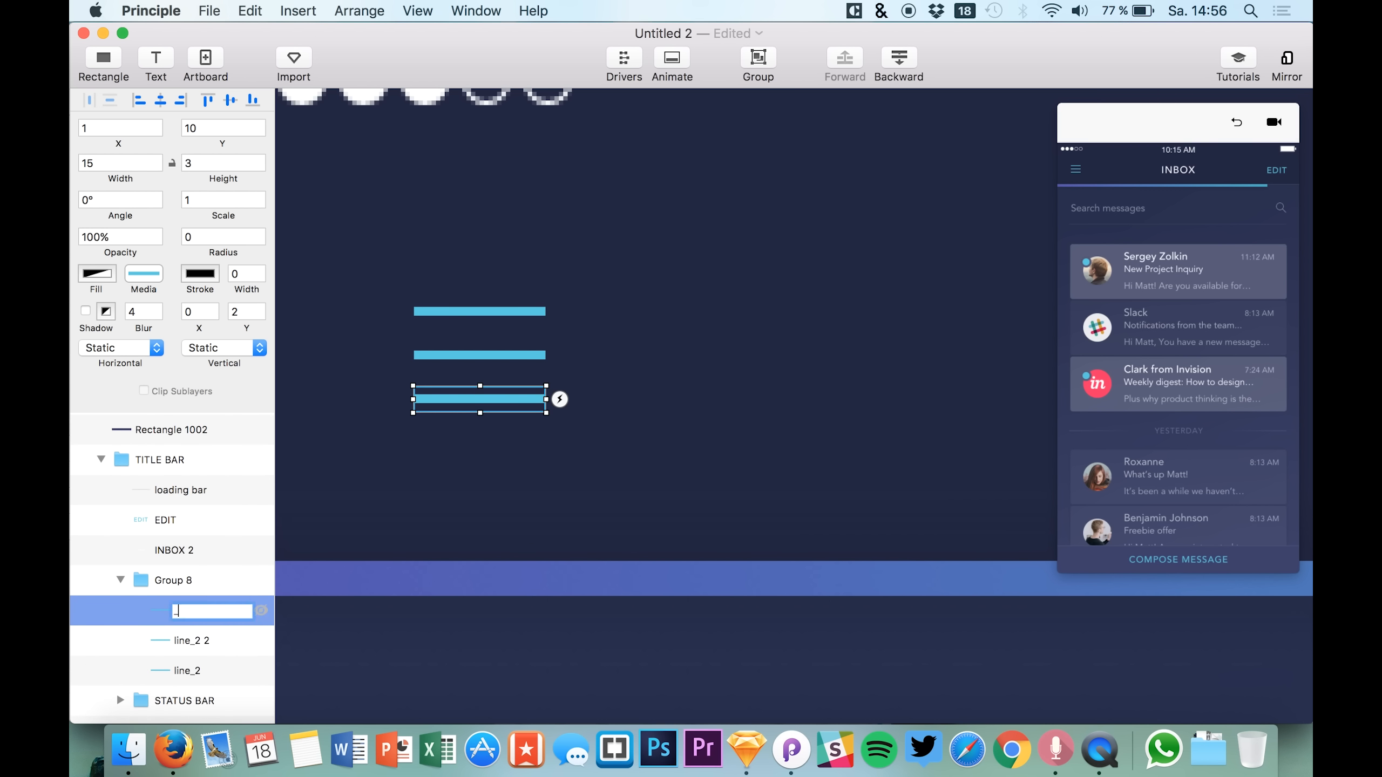
pyautogui.write('ne_3')
pyautogui.press('Return')
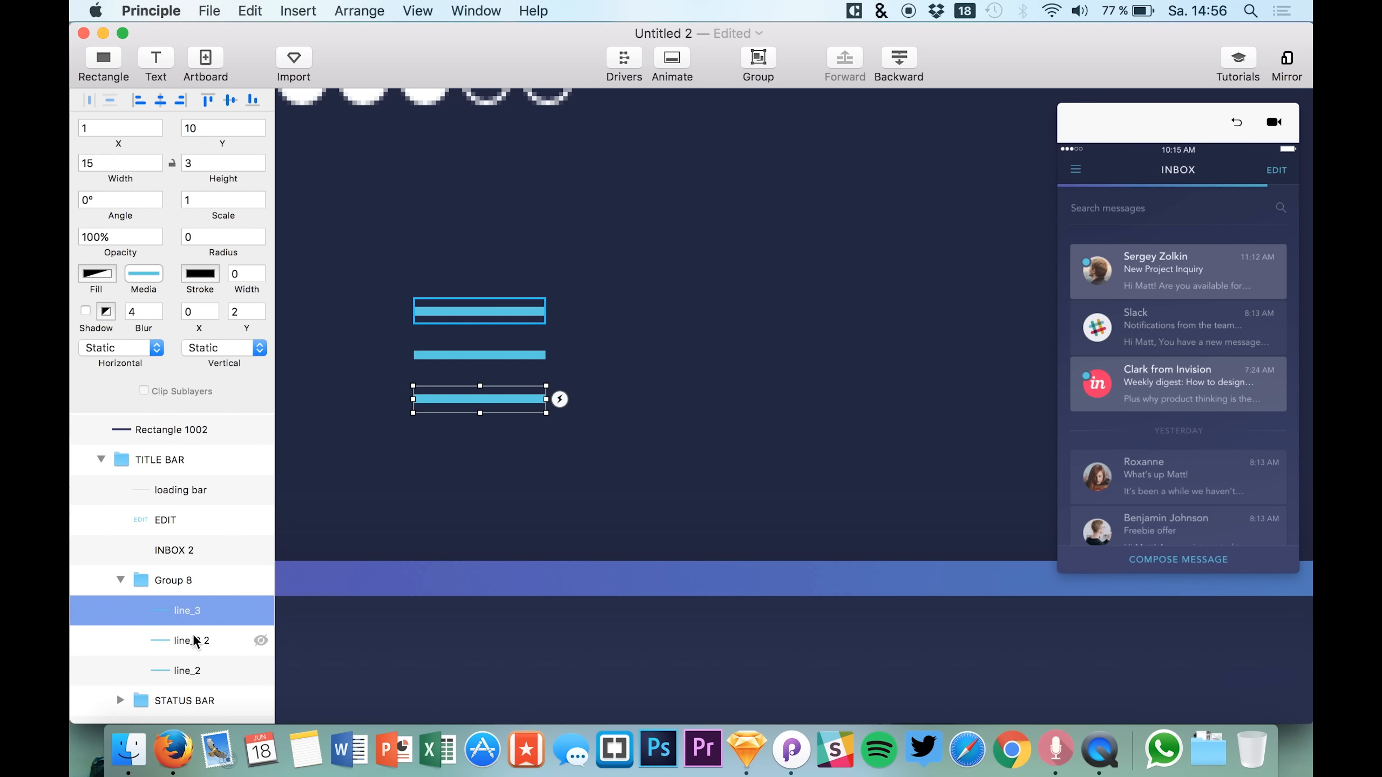
pyautogui.doubleClick(194, 641)
pyautogui.press('BackSpace')
pyautogui.write('line_')
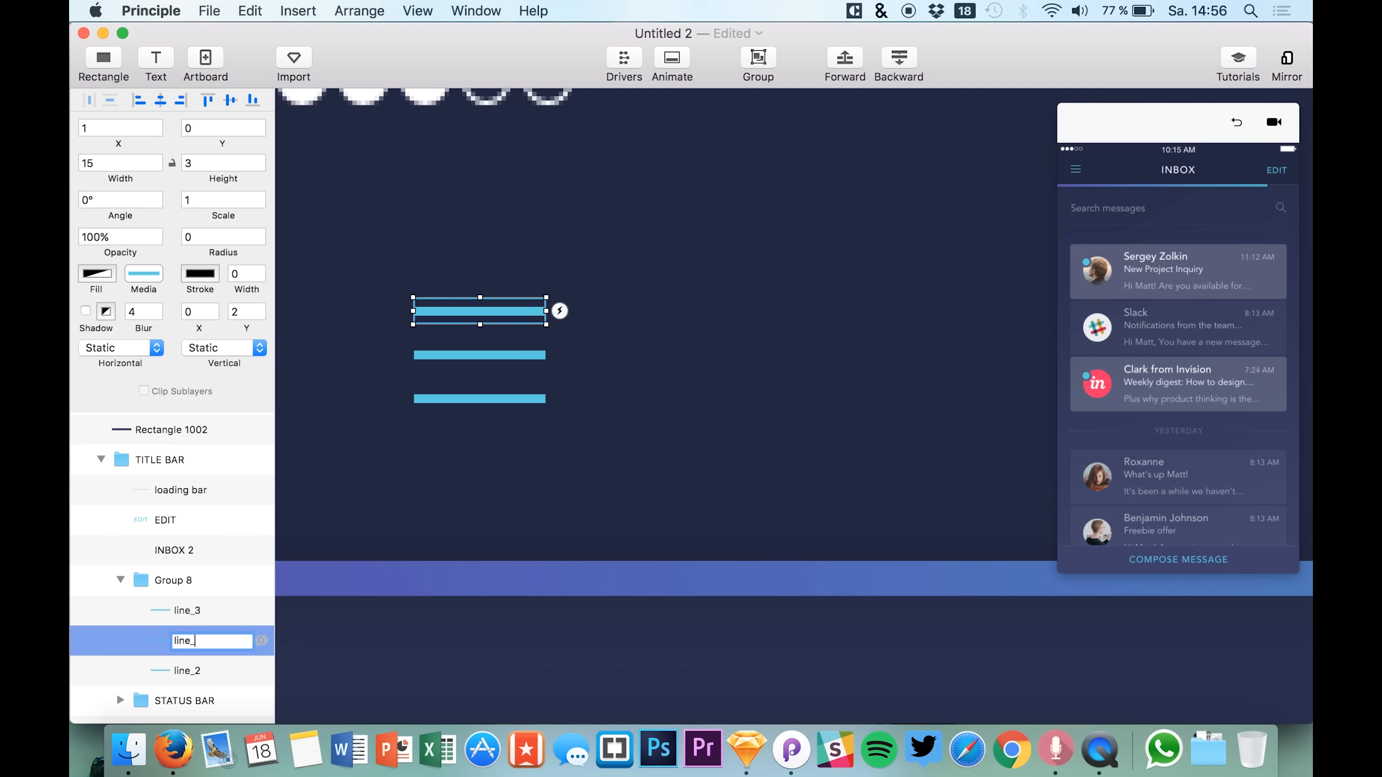
pyautogui.write('1')
pyautogui.press('Return')
# Copy the inbox artboard's Group 8 and paste it into the TITLE BAR group of the message detail artboard.
pyautogui.click(187, 656)
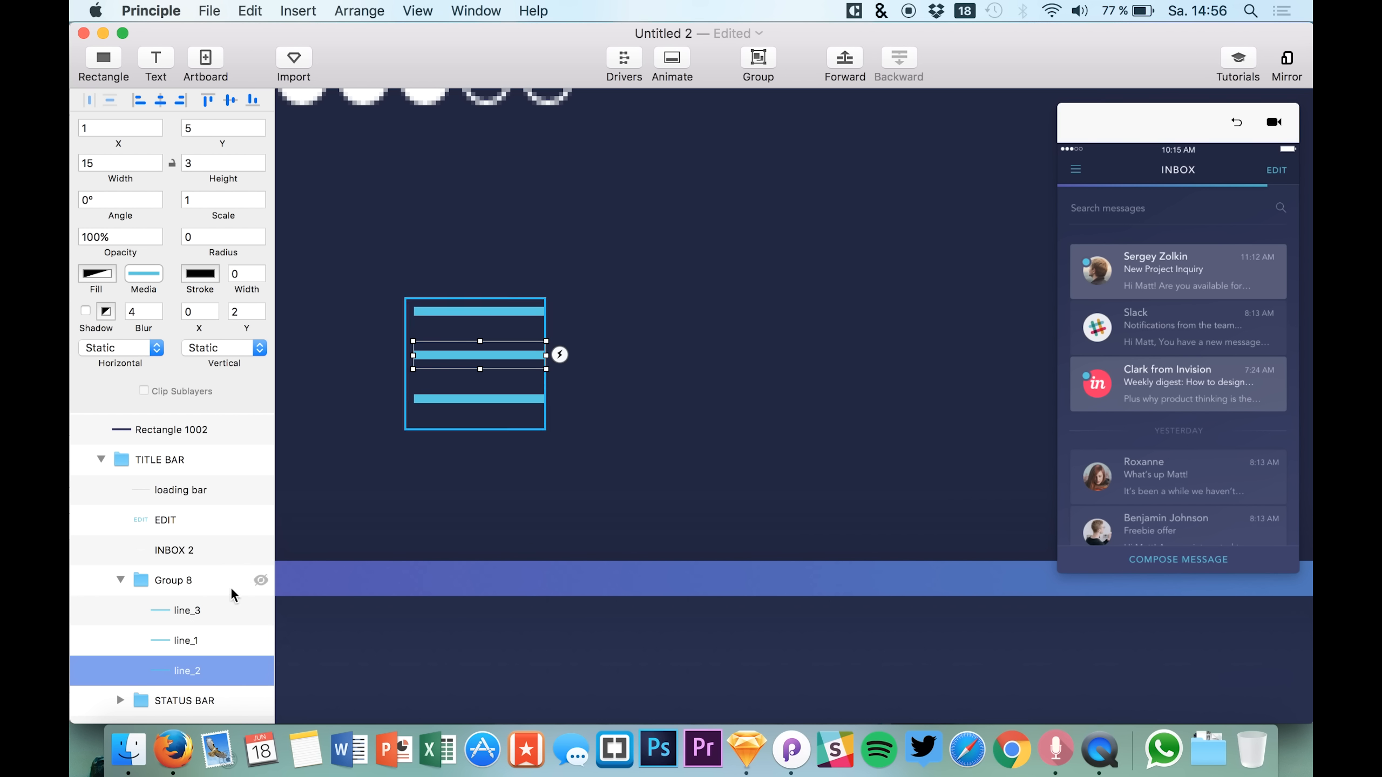
pyautogui.click(175, 573)
pyautogui.rightClick(391, 462)
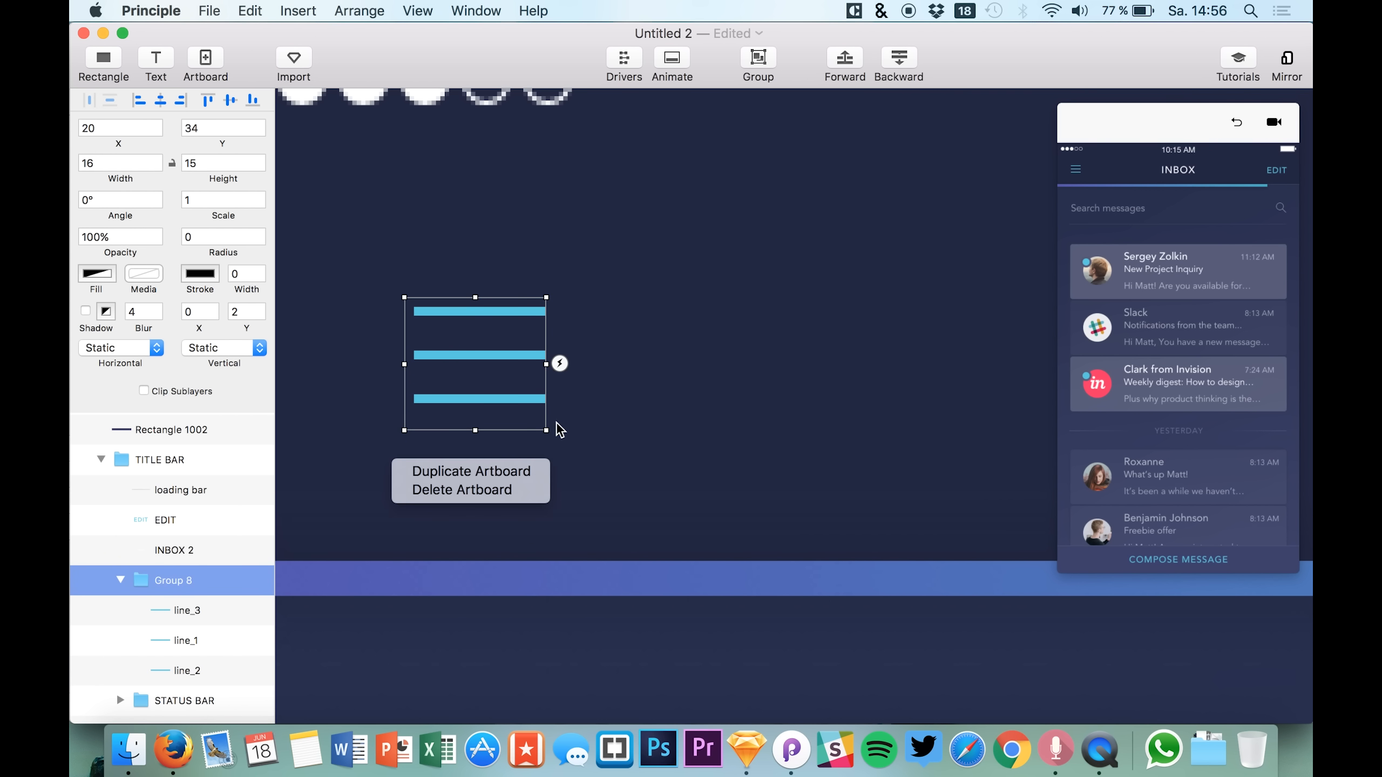
pyautogui.click(661, 450)
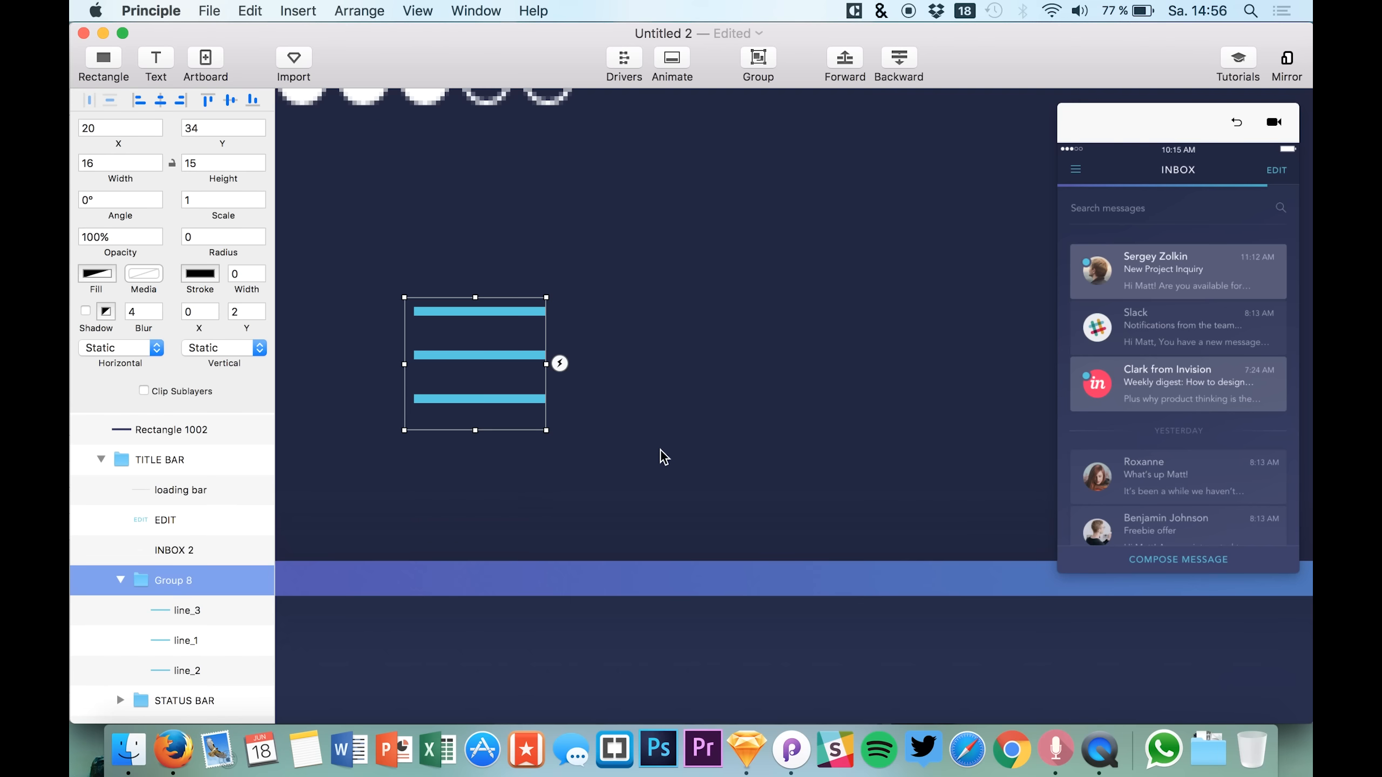
pyautogui.scroll(-5, 661, 449)
pyautogui.hscroll(10, 661, 449)
pyautogui.hscroll(10, 661, 452)
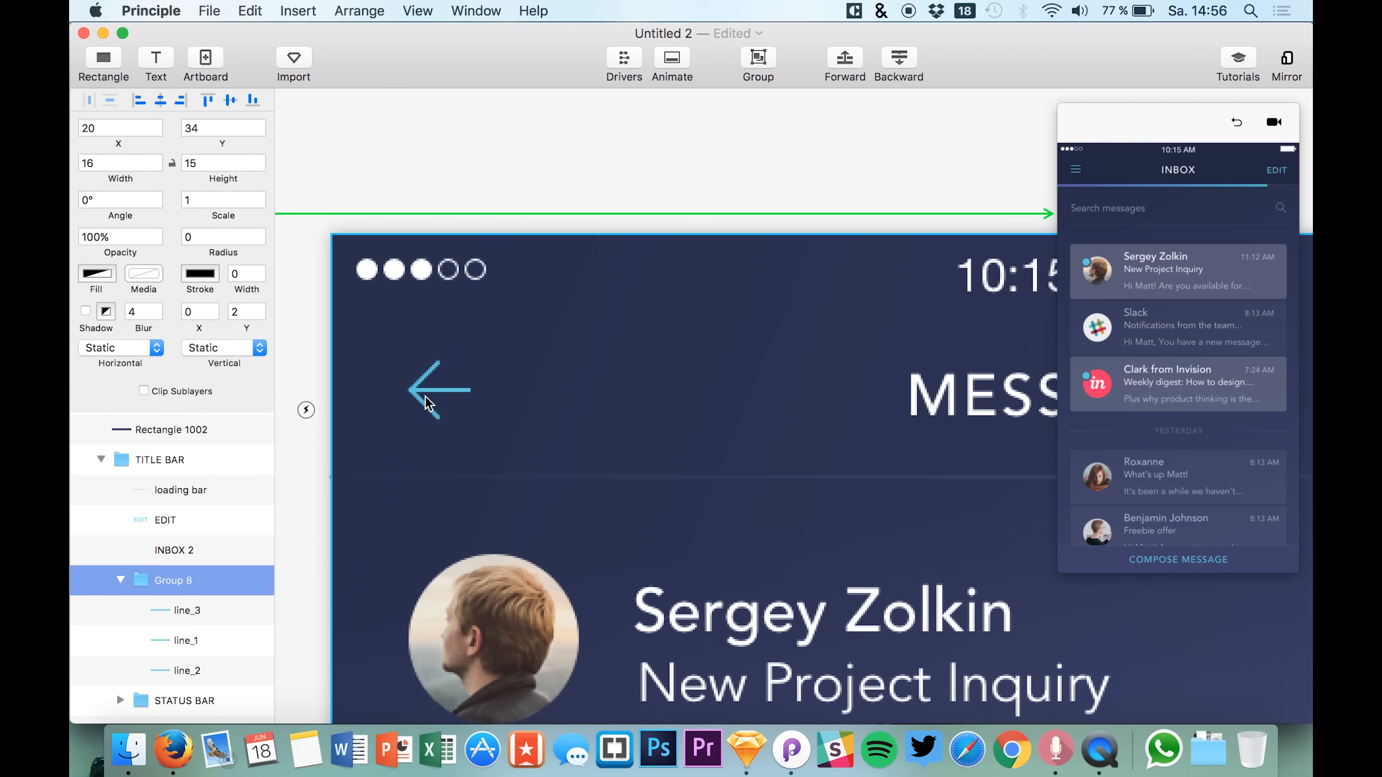
pyautogui.click(426, 387)
pyautogui.scroll(-3, 133, 612)
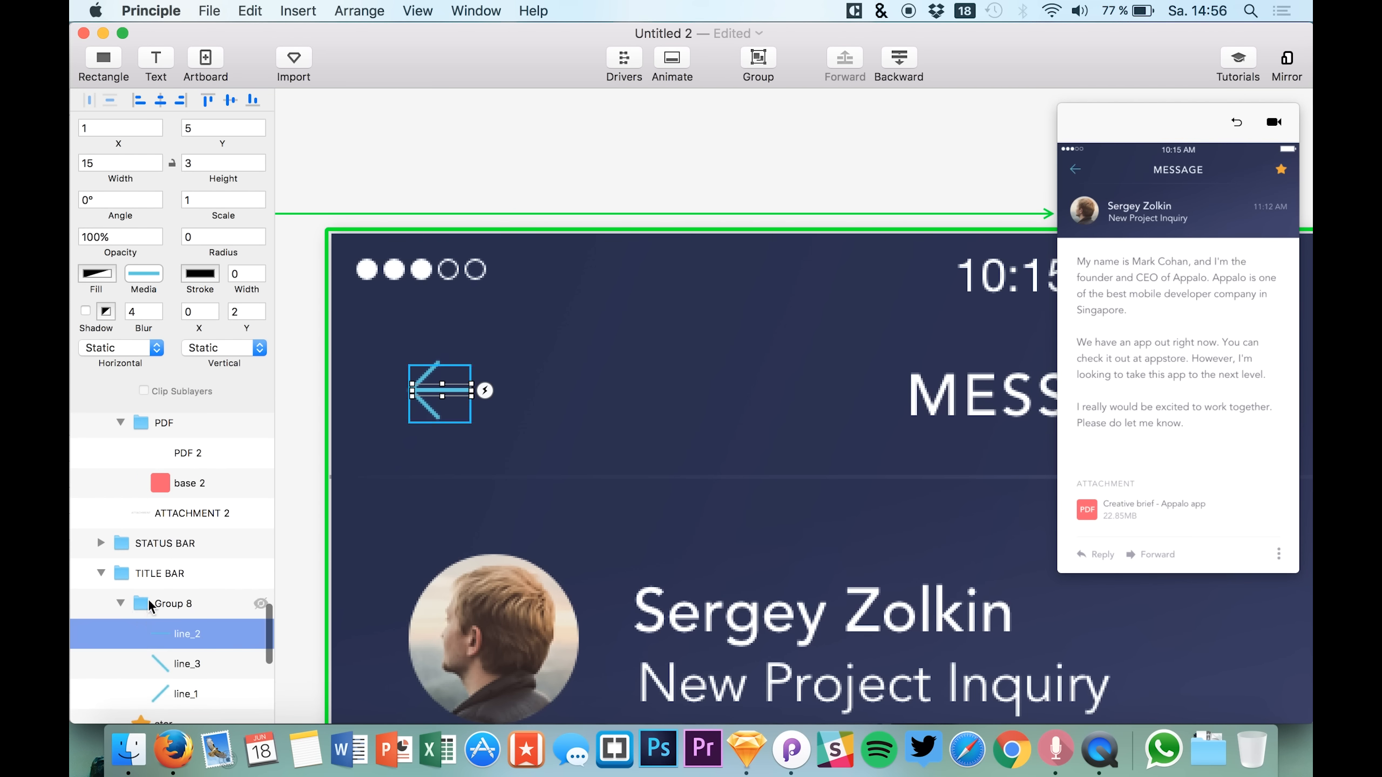
pyautogui.click(148, 600)
pyautogui.press('super+v')
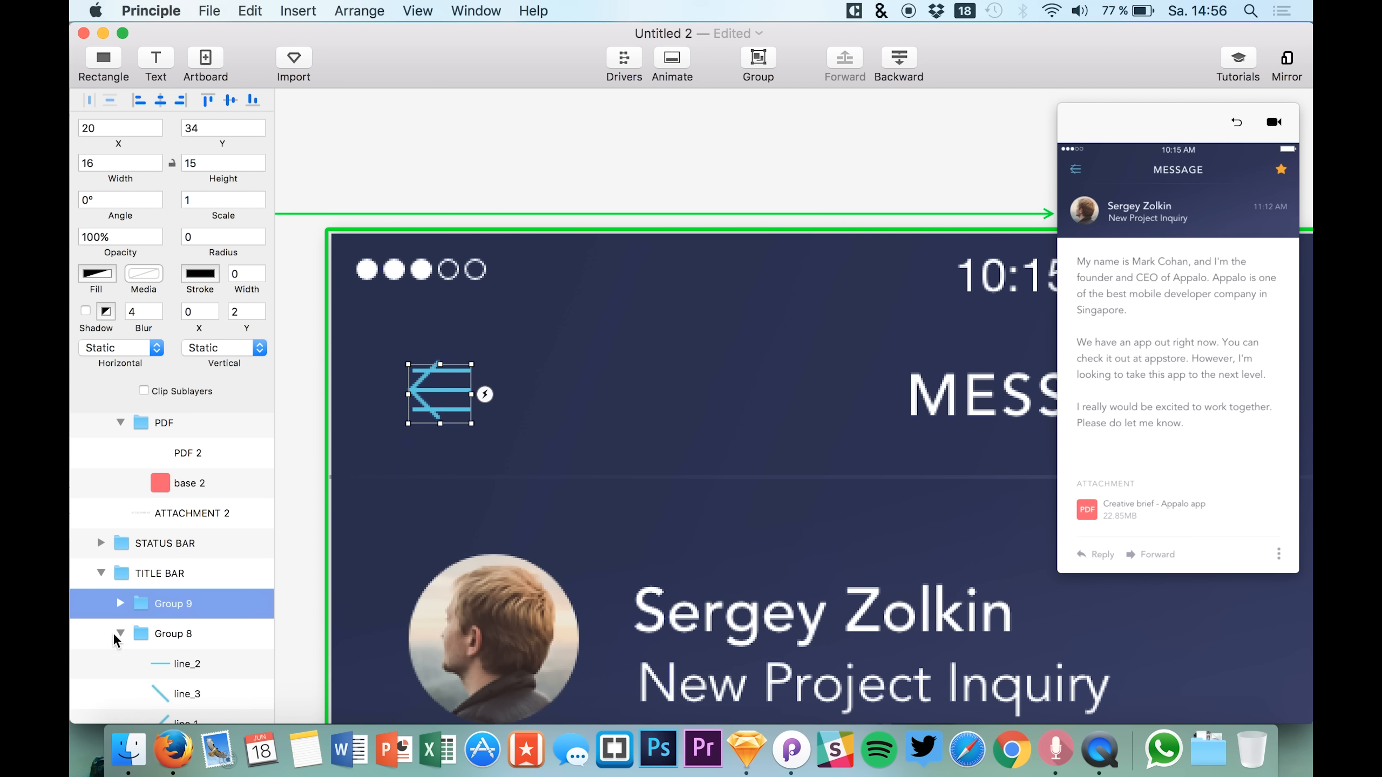
# Delete the original arrow Group 8 from the detail artboard's title bar and expand the pasted Group 9.
pyautogui.click(158, 634)
pyautogui.press('Delete')
pyautogui.click(121, 603)
# Rotate the lower bar line_3 2 in the detail artboard's Group 9 to an angle of 45°.
pyautogui.click(166, 635)
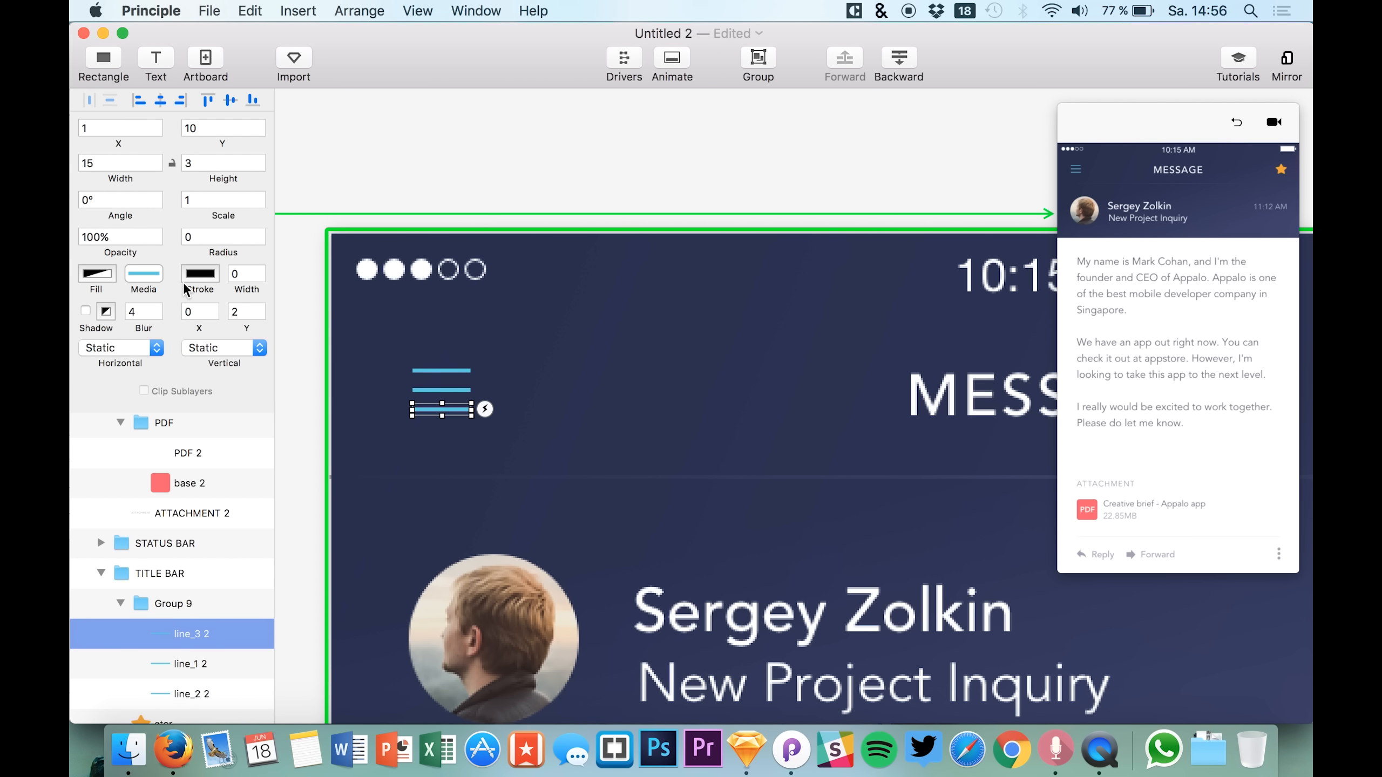
pyautogui.scroll(5, 371, 321)
pyautogui.scroll(-1, 371, 322)
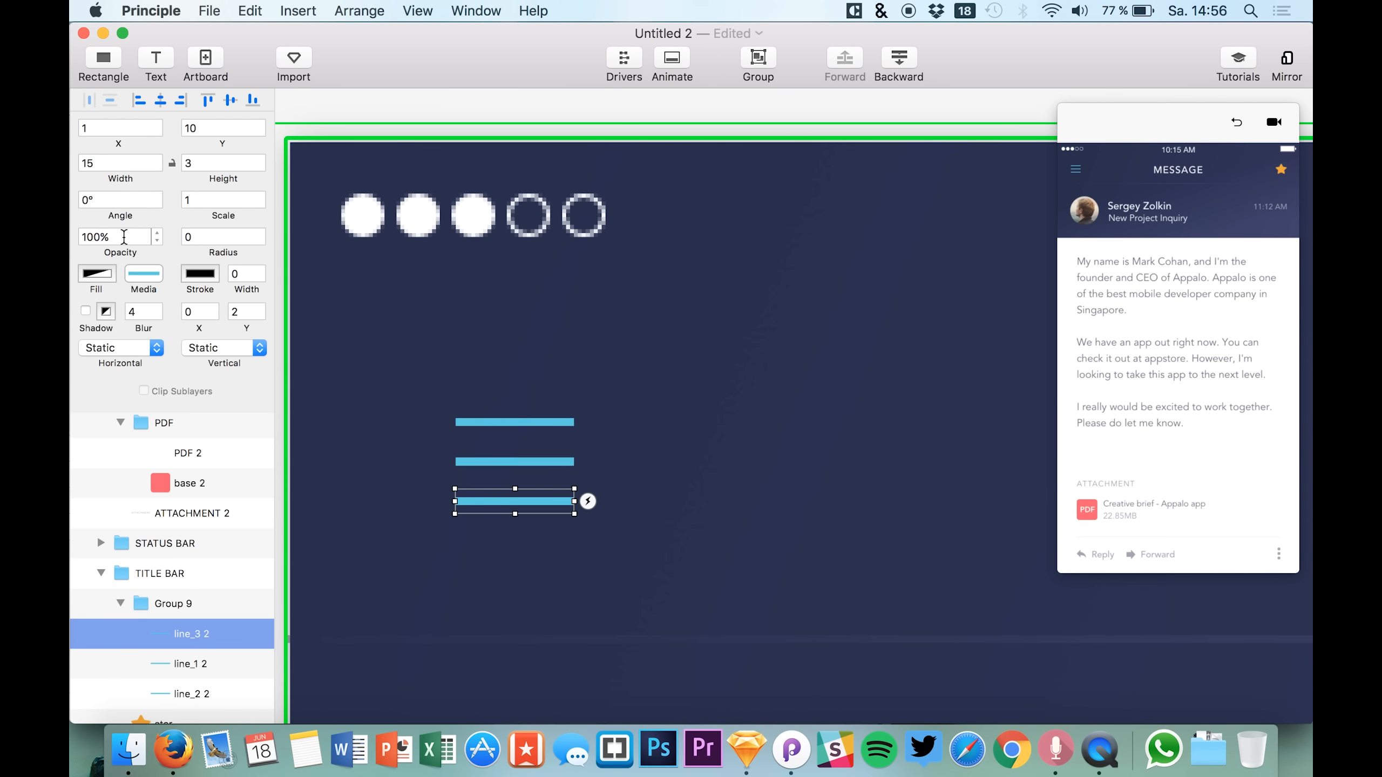
pyautogui.moveTo(123, 220); pyautogui.dragTo(118, 218)
pyautogui.click(88, 202)
pyautogui.press('BackSpace')
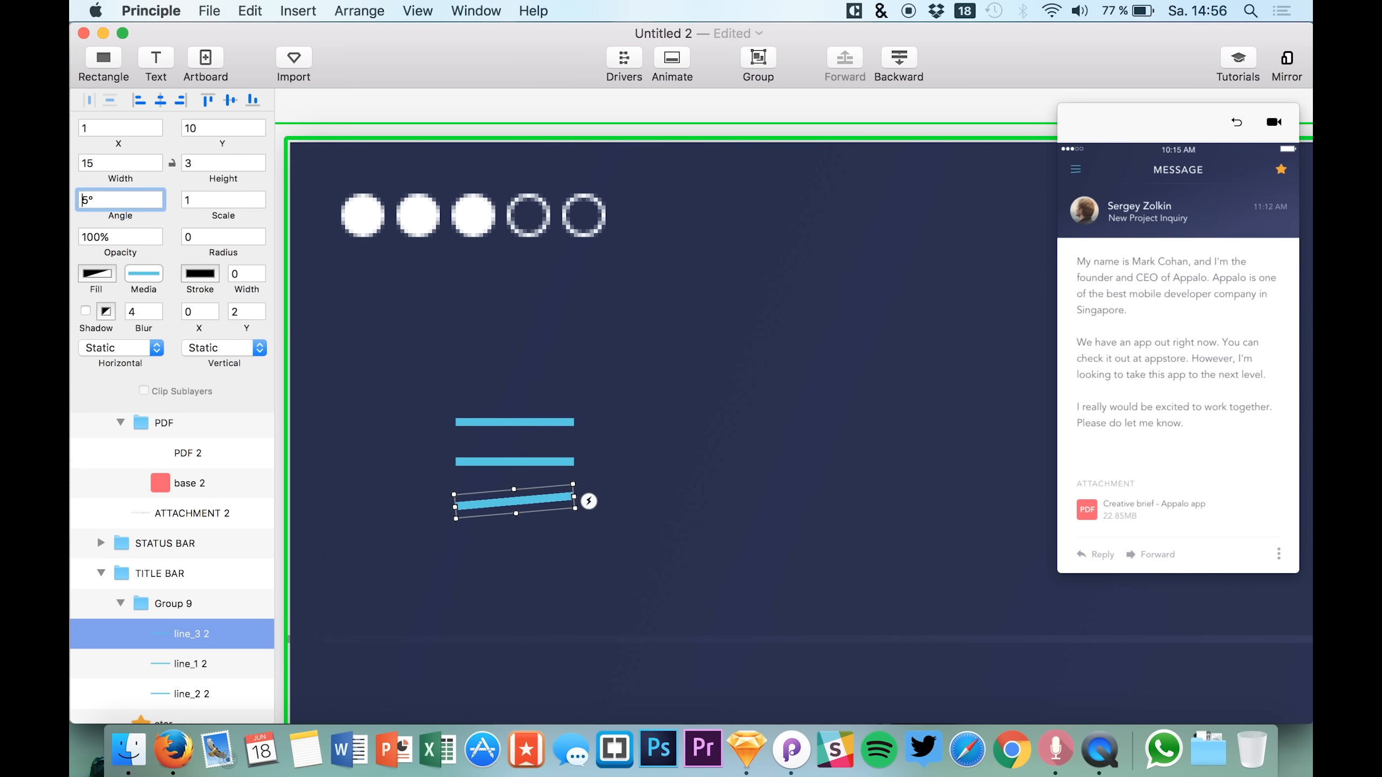
pyautogui.write('4')
pyautogui.press('Return')
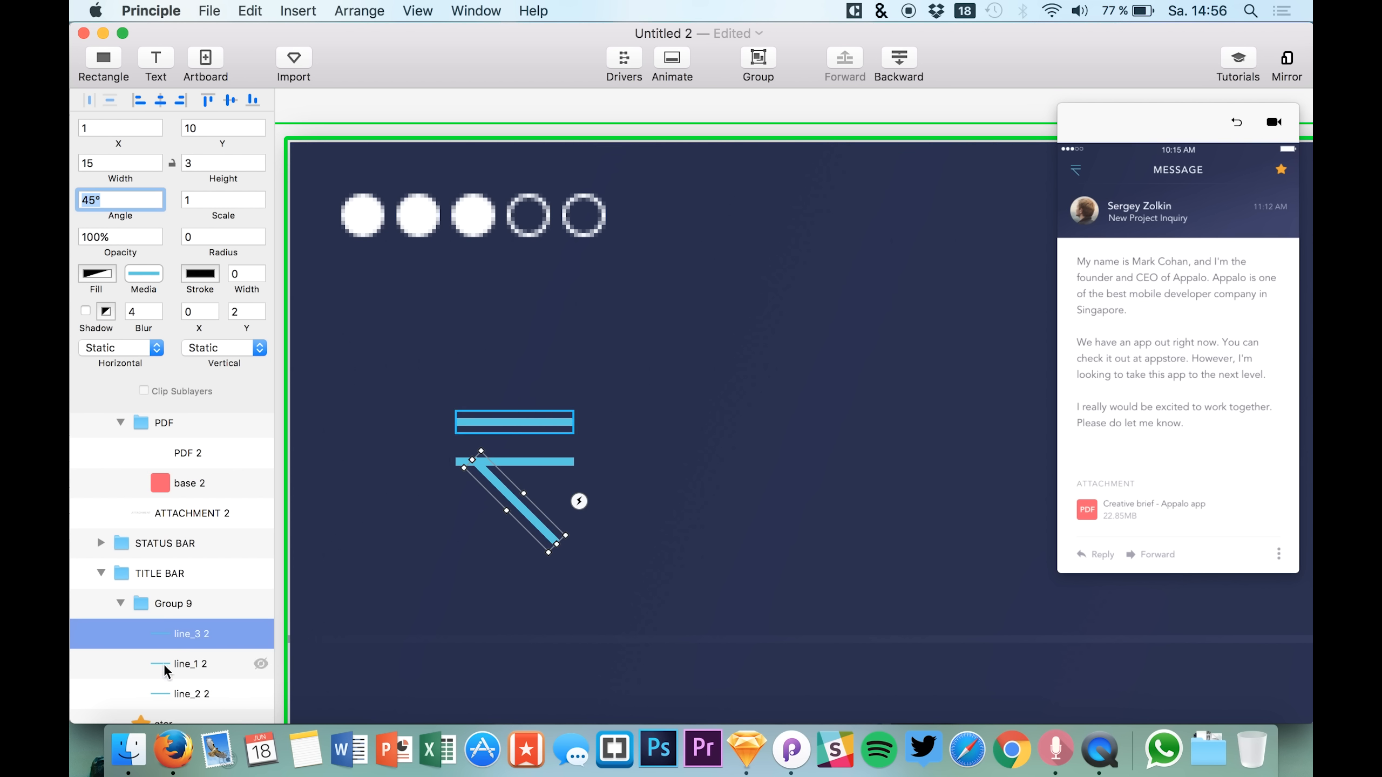
# Rotate the upper bar line_1 2 in the detail artboard's Group 9 to an angle of -45°.
pyautogui.click(183, 694)
pyautogui.click(185, 663)
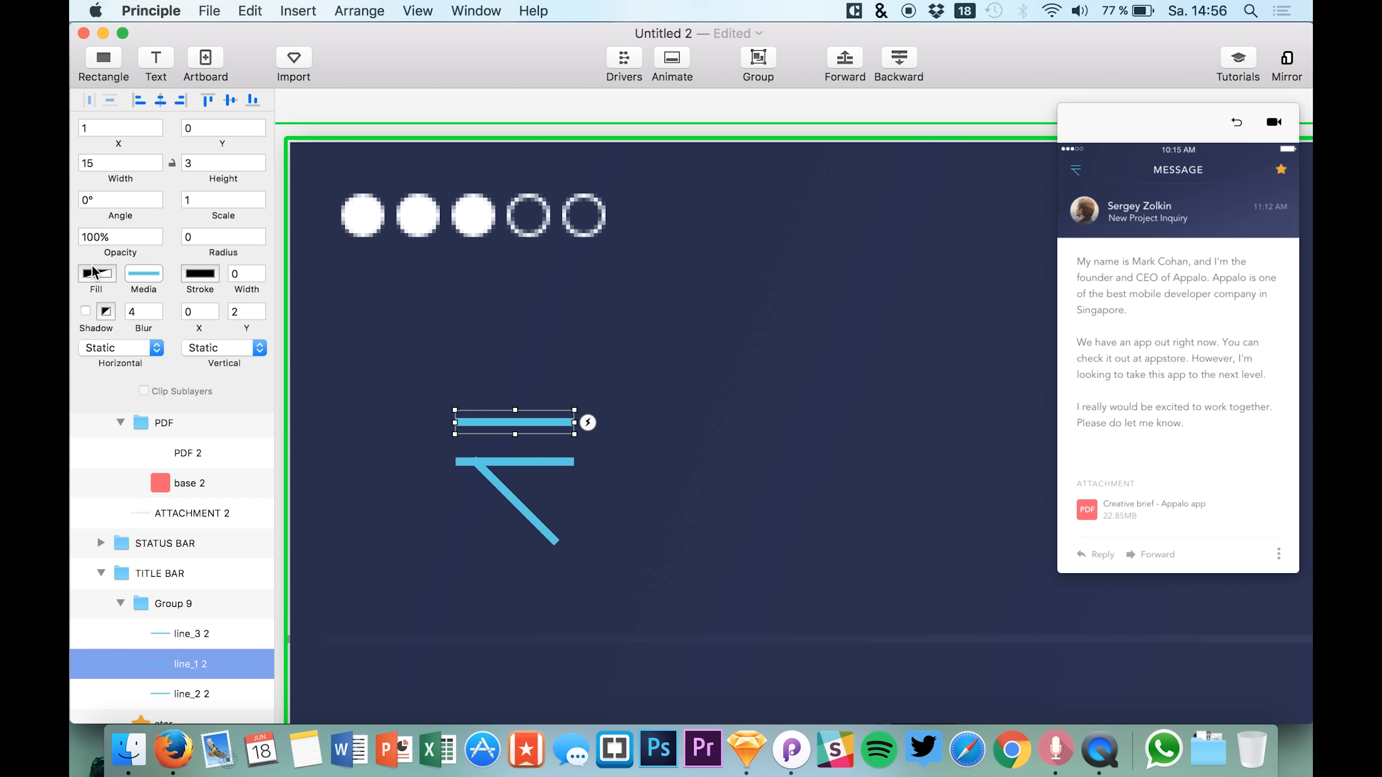
pyautogui.click(88, 201)
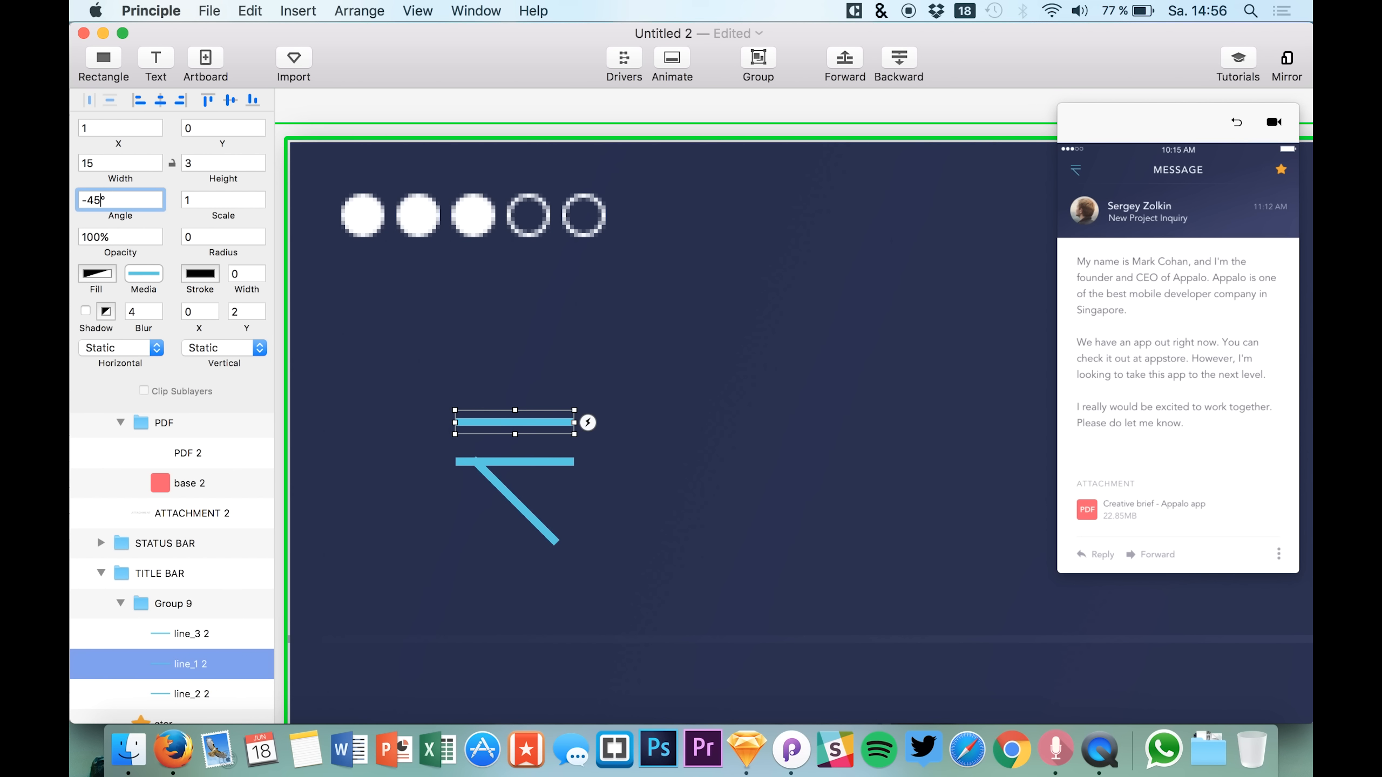
pyautogui.press('Return')
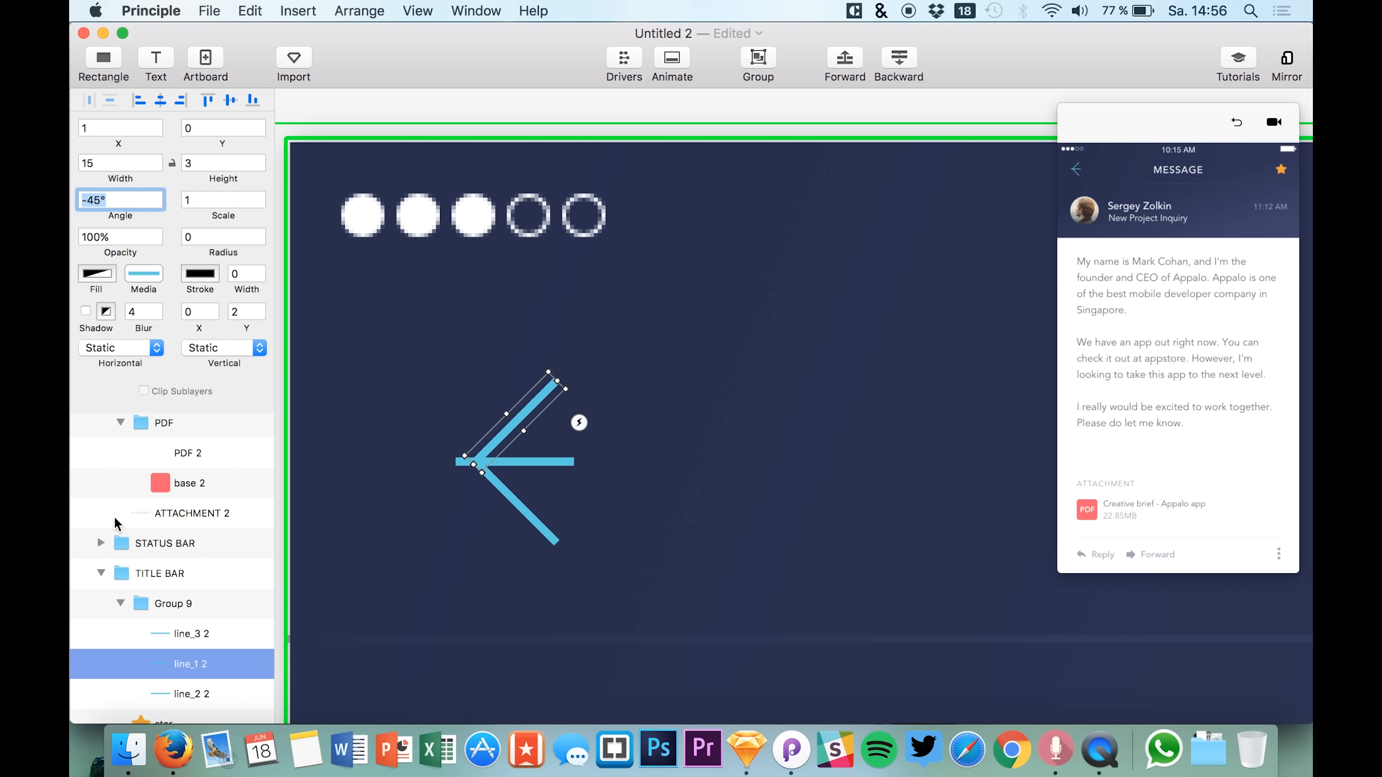
# Shift both diagonal lines 3 px left to X -2 and try shortening them on the canvas.
pyautogui.keyDown('shift'); pyautogui.click(180, 639); pyautogui.keyUp('shift')
pyautogui.hotkey('shift', 'Left')
pyautogui.hotkey('shift', 'Right')
pyautogui.press('Left')
pyautogui.press('Left')
pyautogui.press('Left')
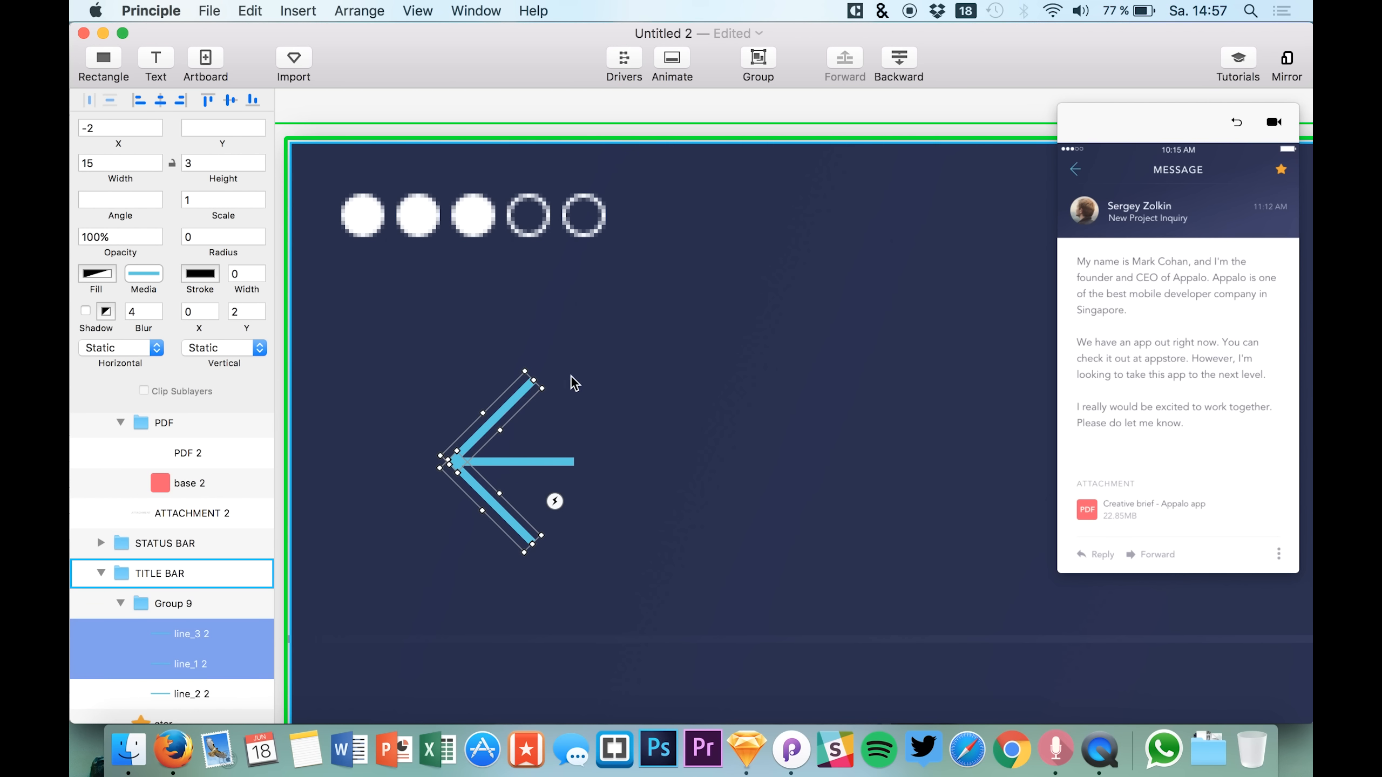
pyautogui.moveTo(528, 378); pyautogui.dragTo(515, 392)
# Undo the shortening, shift and rotations of the diagonal lines, back to three horizontal bars in Group 9.
pyautogui.press('super+z')
pyautogui.click(173, 605)
pyautogui.press('super+z')
pyautogui.press('super+z')
pyautogui.press('super+z')
pyautogui.press('super+z')
pyautogui.press('super+z')
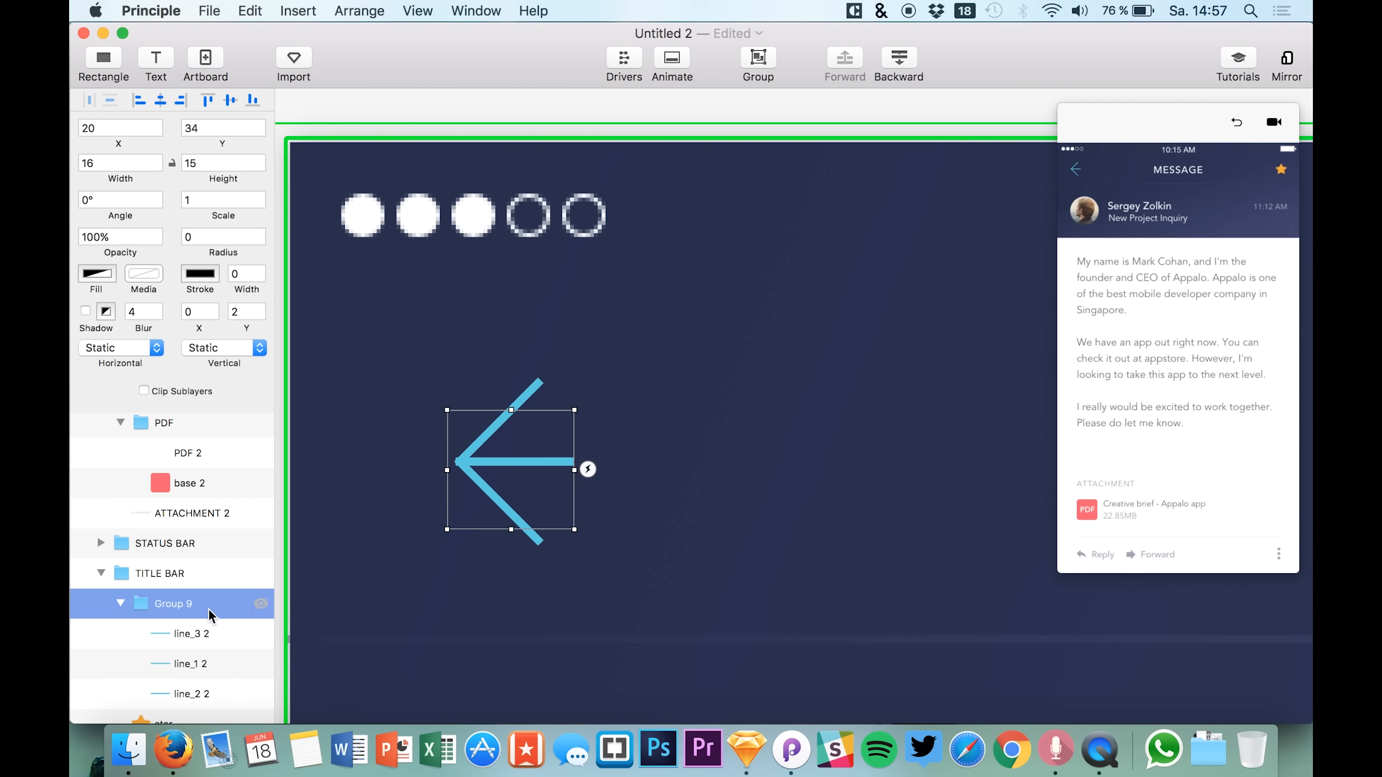
pyautogui.press('super+z')
pyautogui.press('super+z')
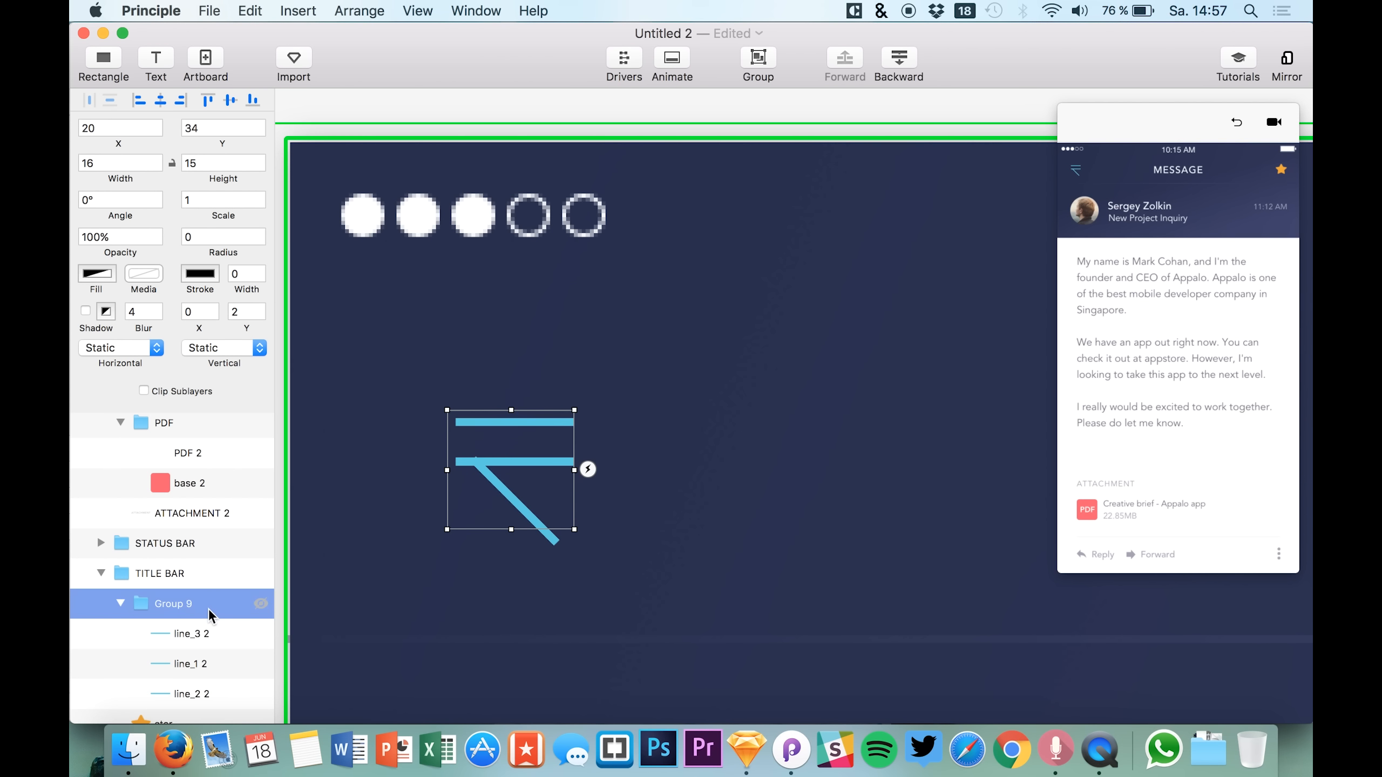
pyautogui.press('super+z')
pyautogui.press('super+z')
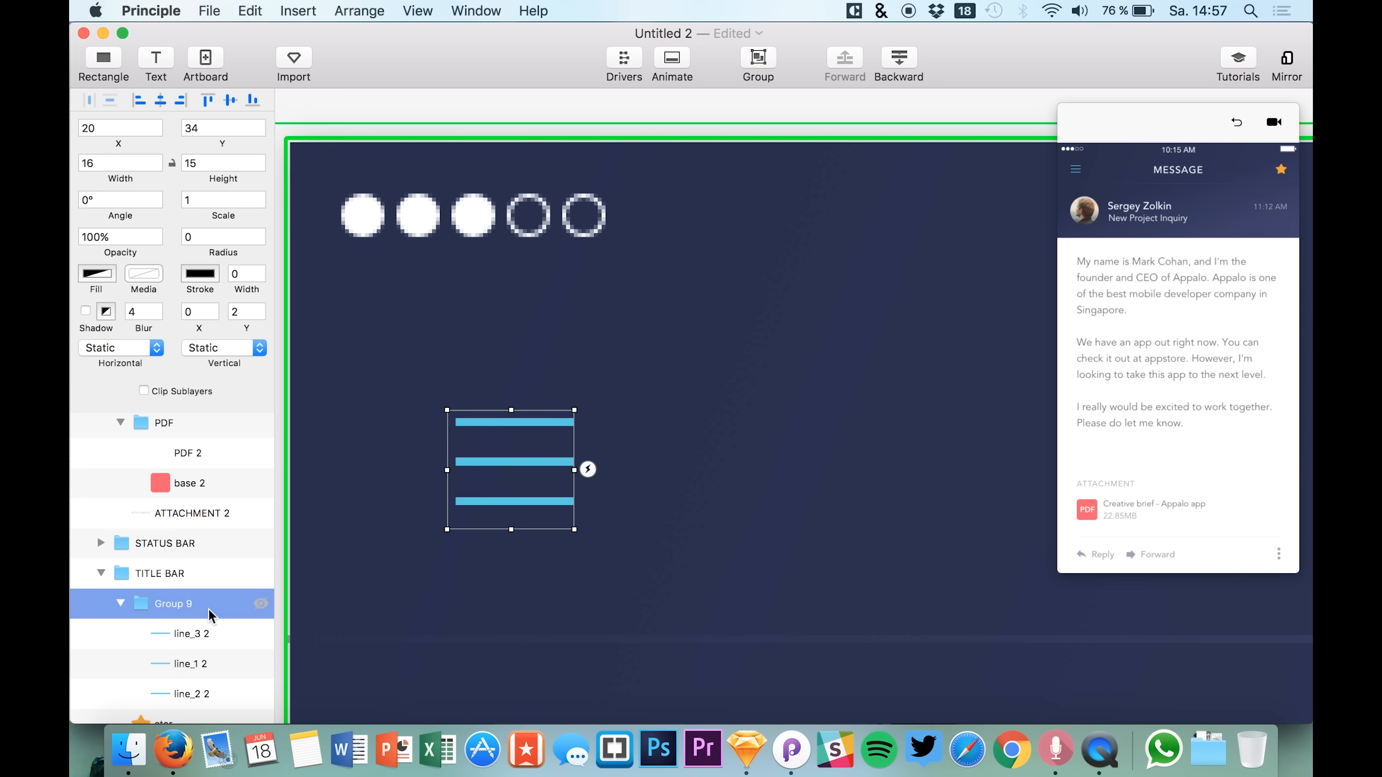
# Shorten the lower bar line_3 2 in Group 9 to a width of 9.
pyautogui.click(178, 636)
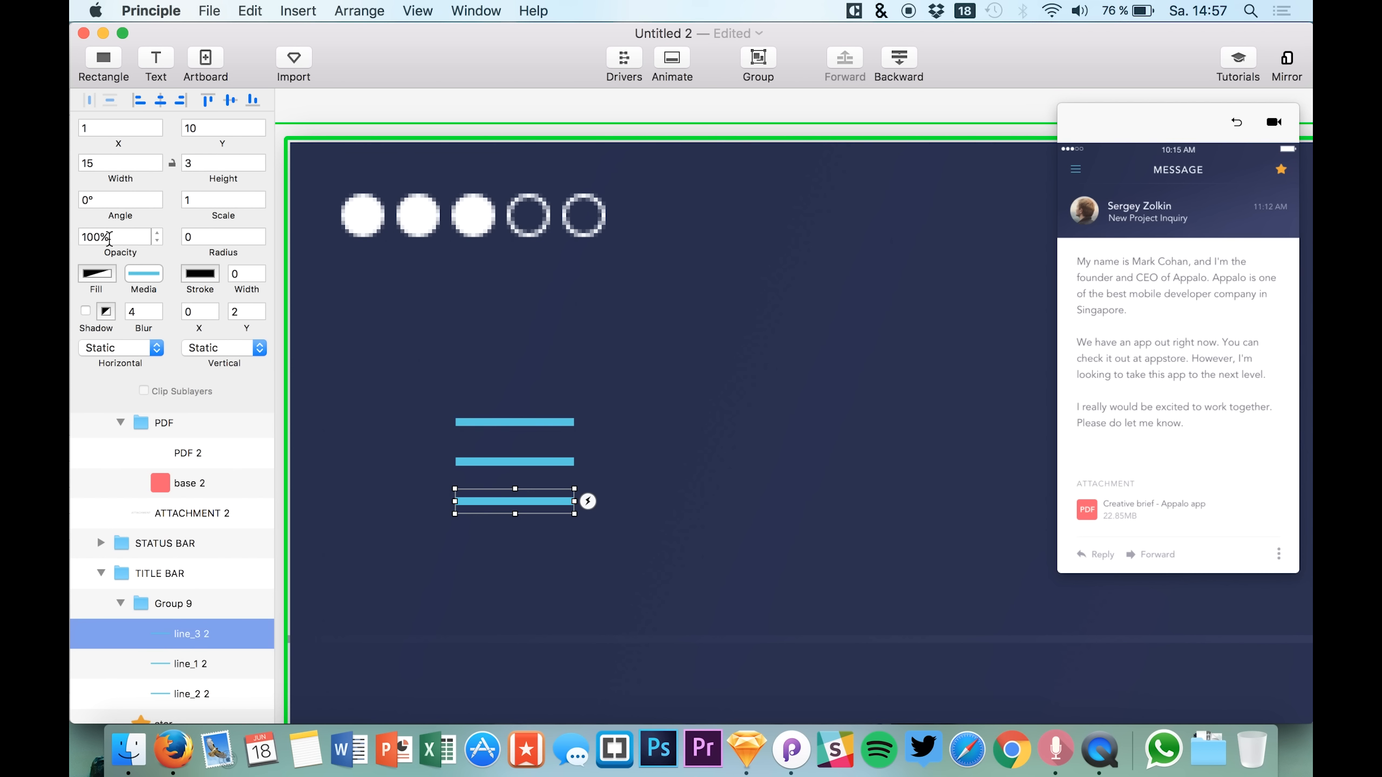
pyautogui.moveTo(122, 163); pyautogui.dragTo(72, 165)
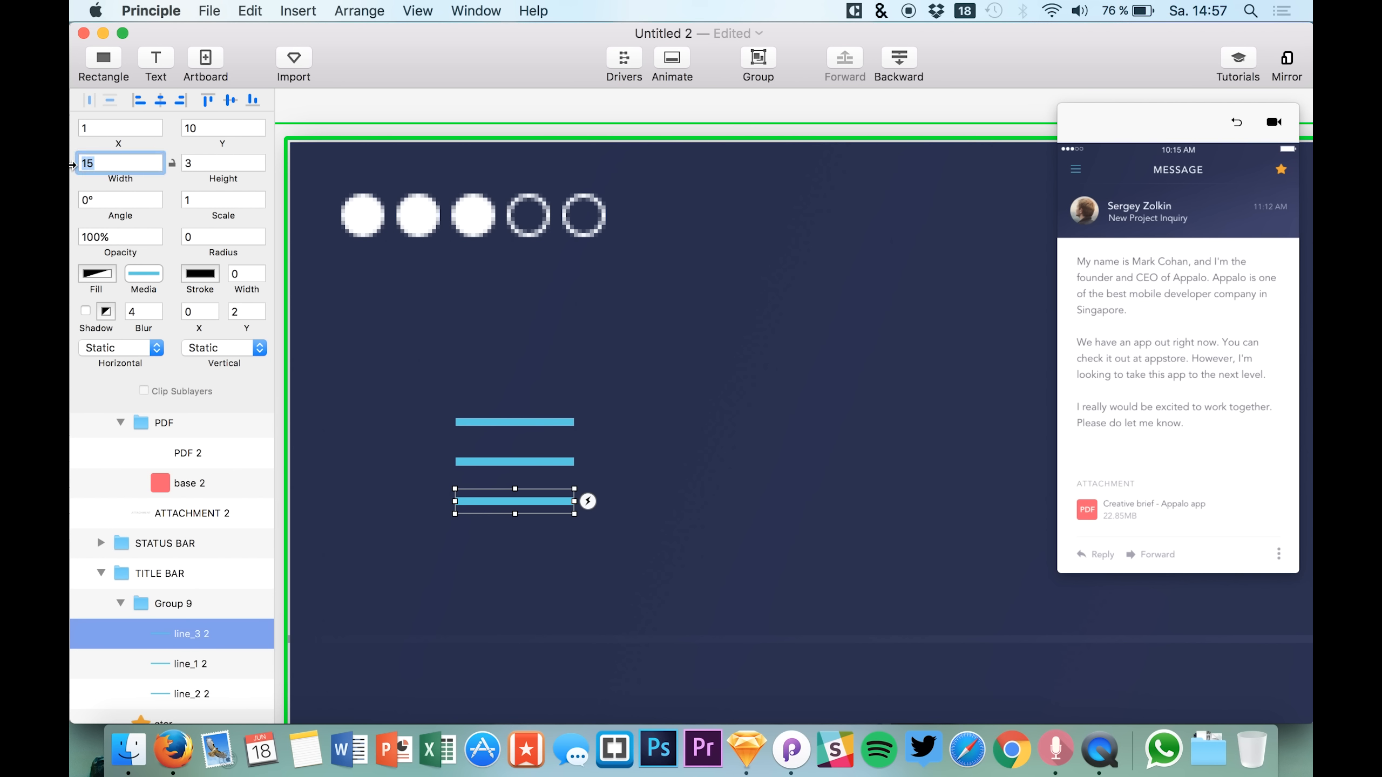
pyautogui.write('10')
pyautogui.press('Return')
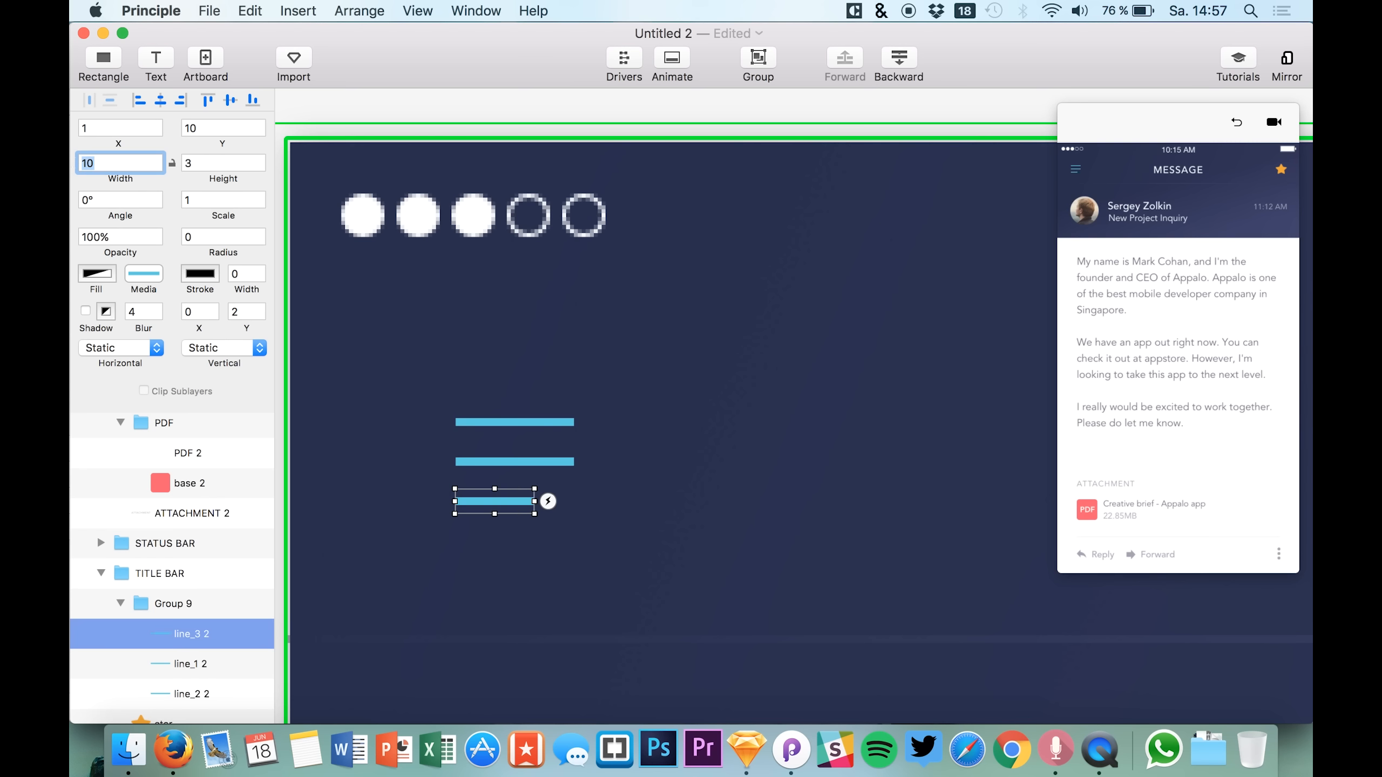
pyautogui.write('9')
pyautogui.press('Return')
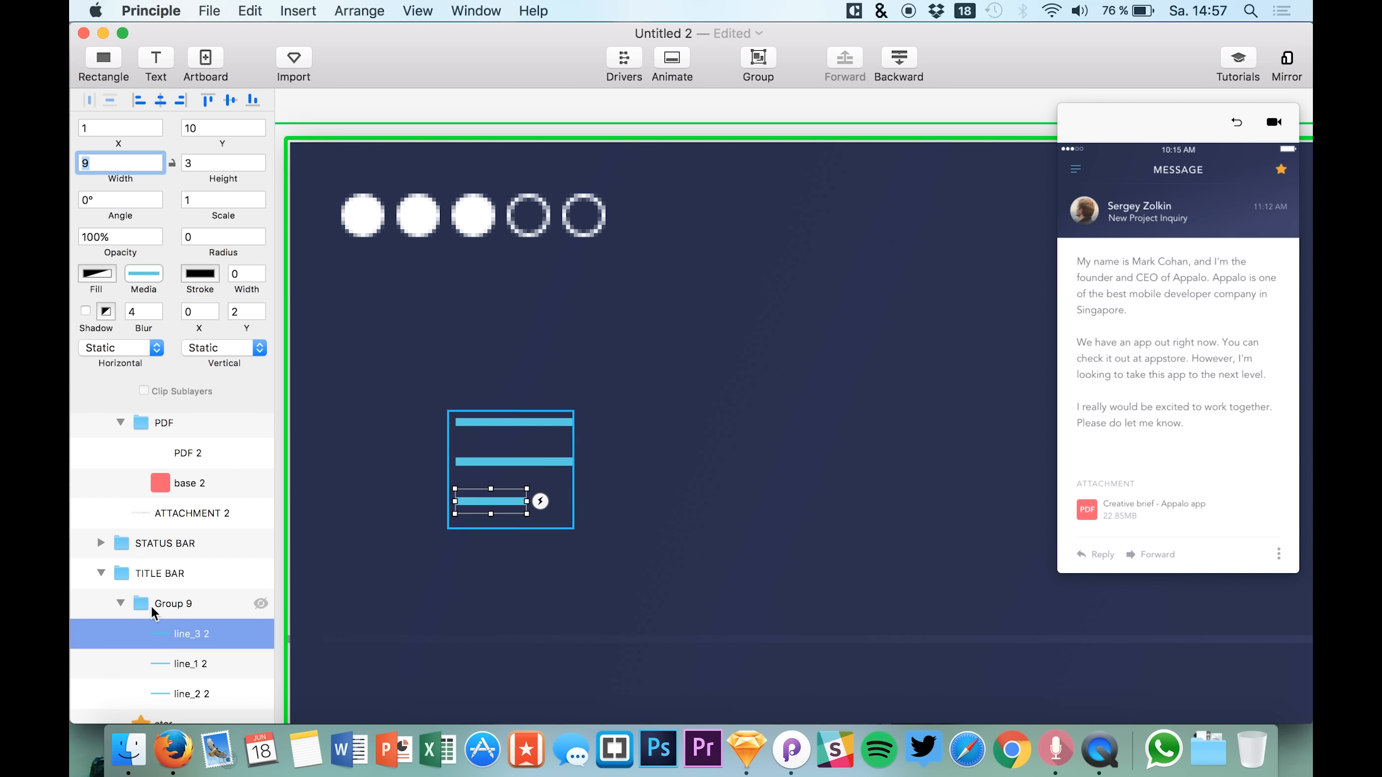
# Shorten the upper bar line_1 2 in Group 9 to a width of 9.
pyautogui.click(175, 699)
pyautogui.click(175, 667)
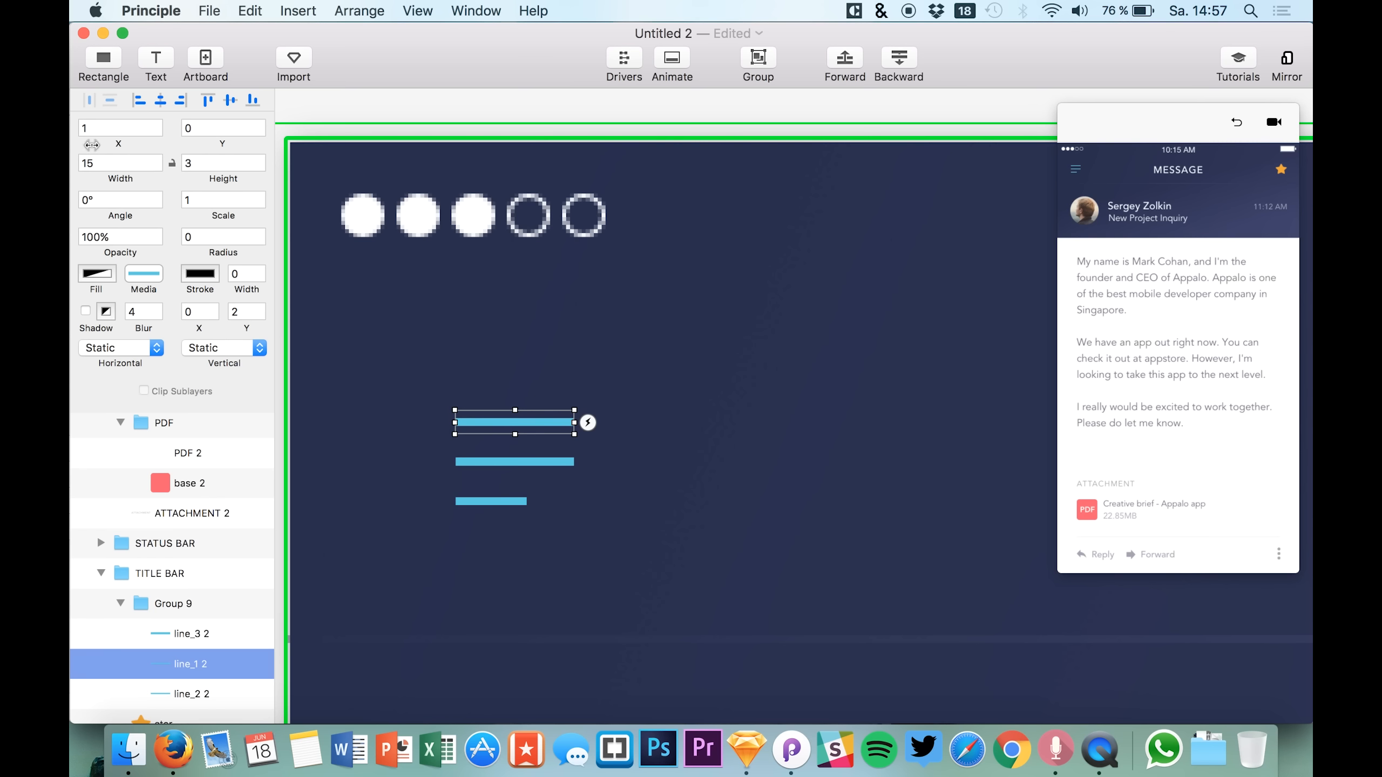
pyautogui.click(101, 167)
pyautogui.write('9')
pyautogui.press('Return')
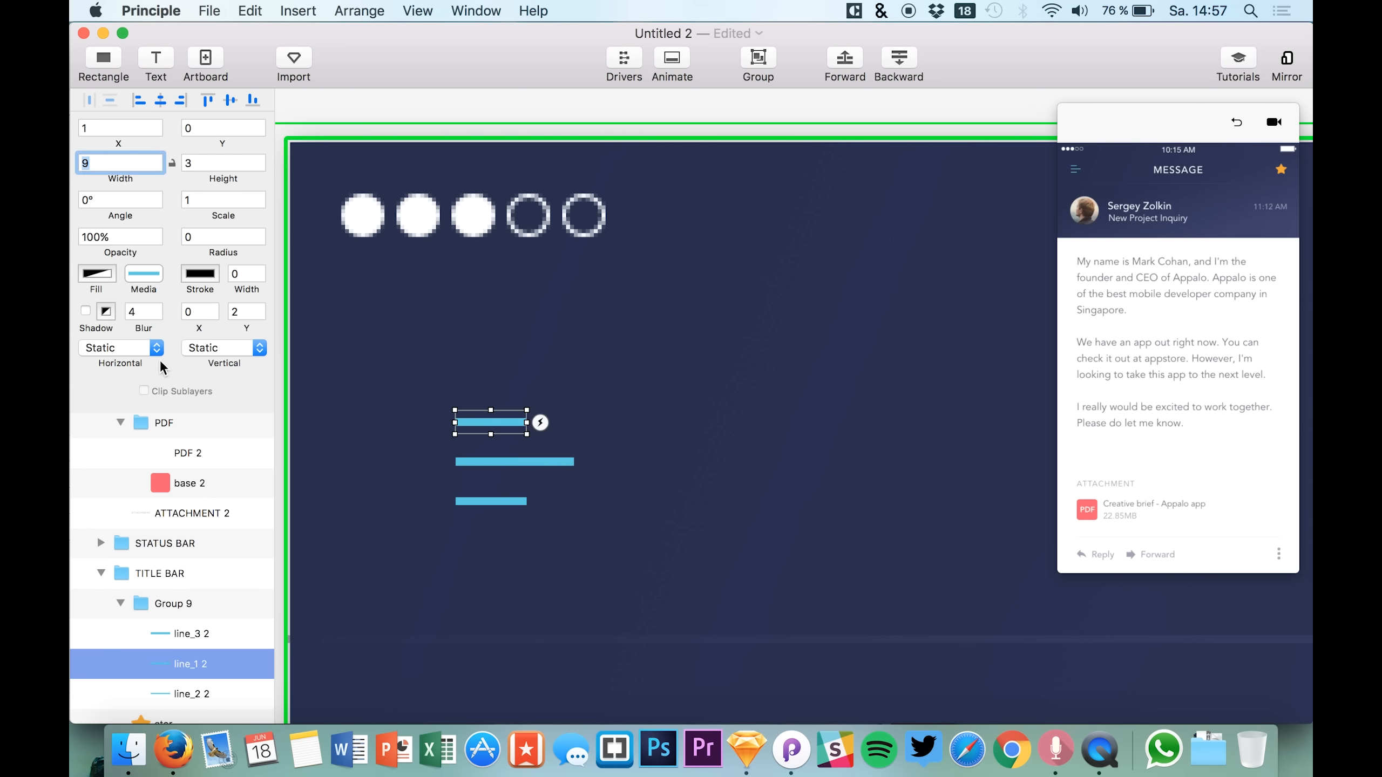
# Rename Group 9's lower bar to line_3 and its upper bar to line_1, matching the inbox layer names.
pyautogui.doubleClick(188, 634)
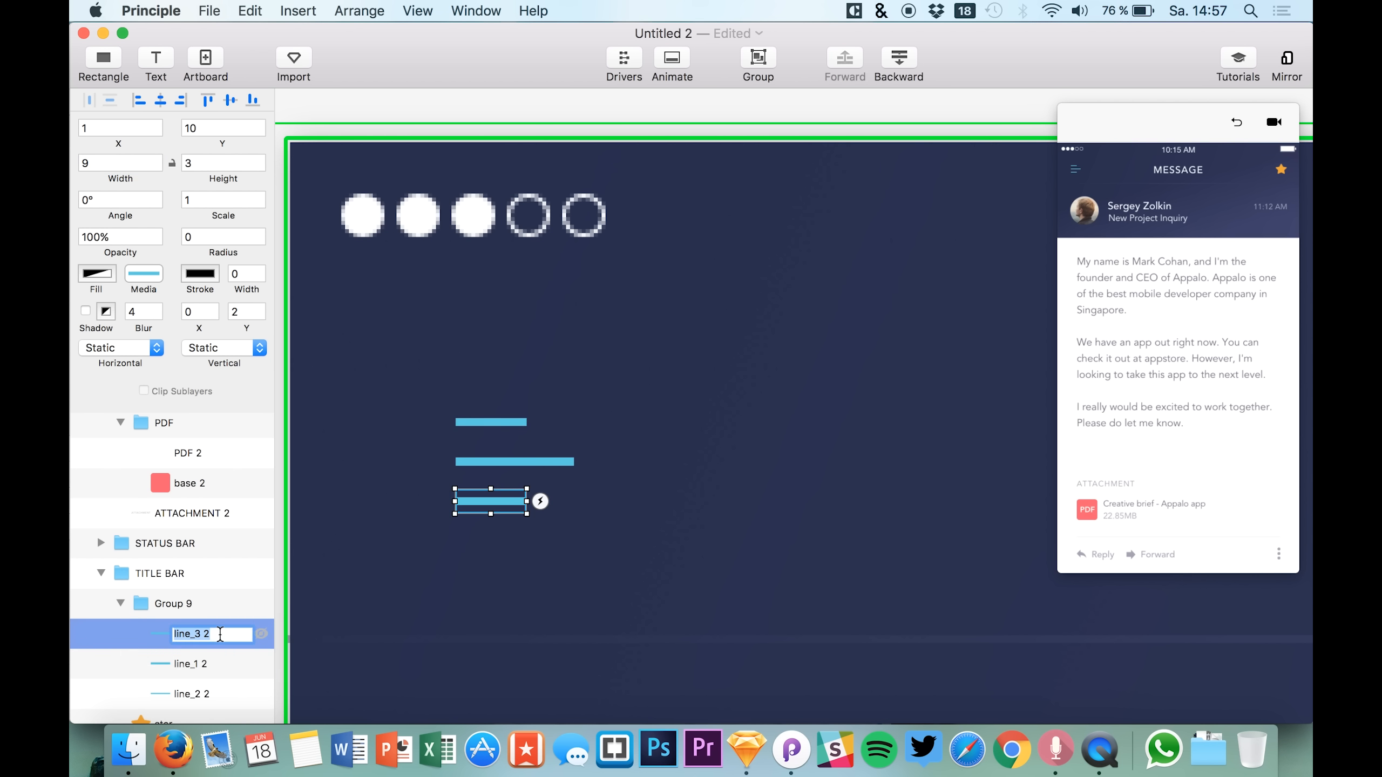
pyautogui.press('Right')
pyautogui.press('BackSpace')
pyautogui.press('BackSpace')
pyautogui.press('Return')
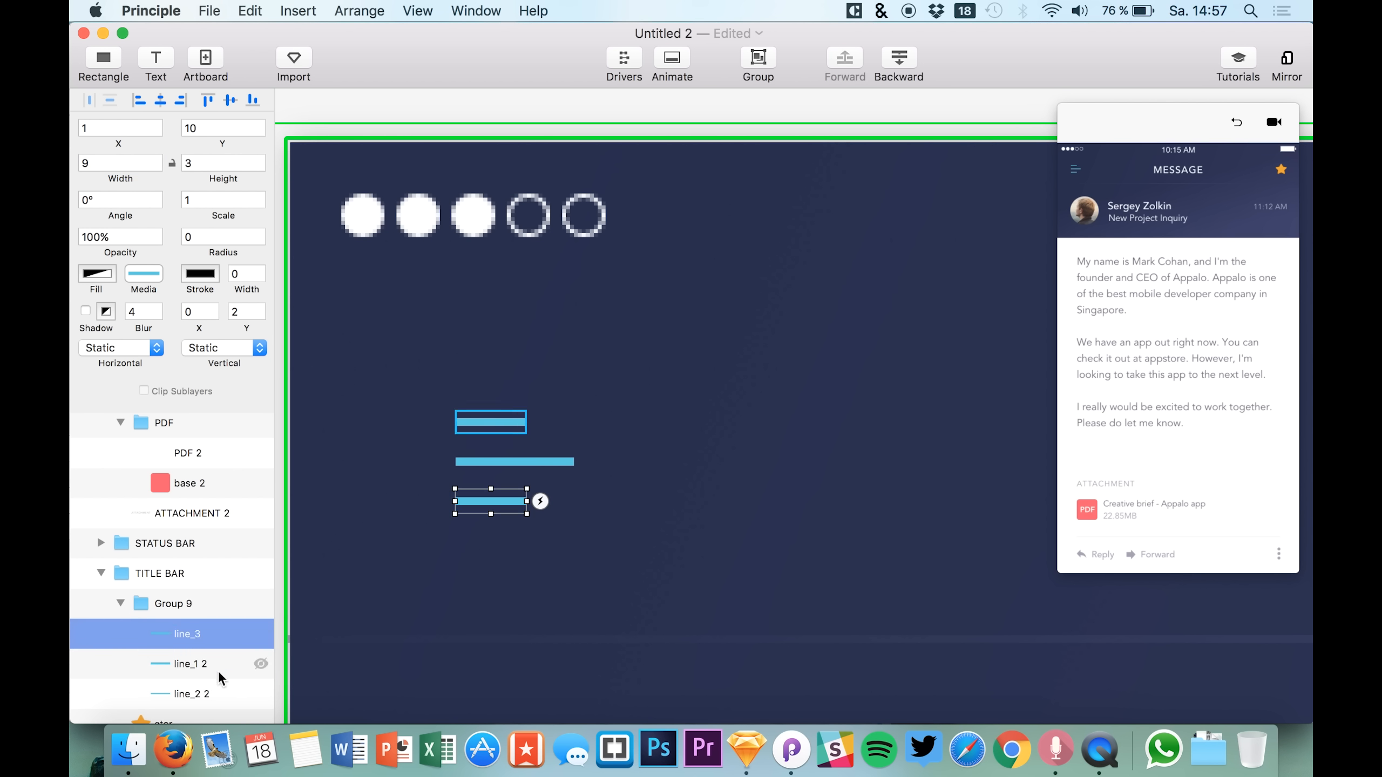
pyautogui.doubleClick(191, 673)
pyautogui.press('BackSpace')
pyautogui.write('line_')
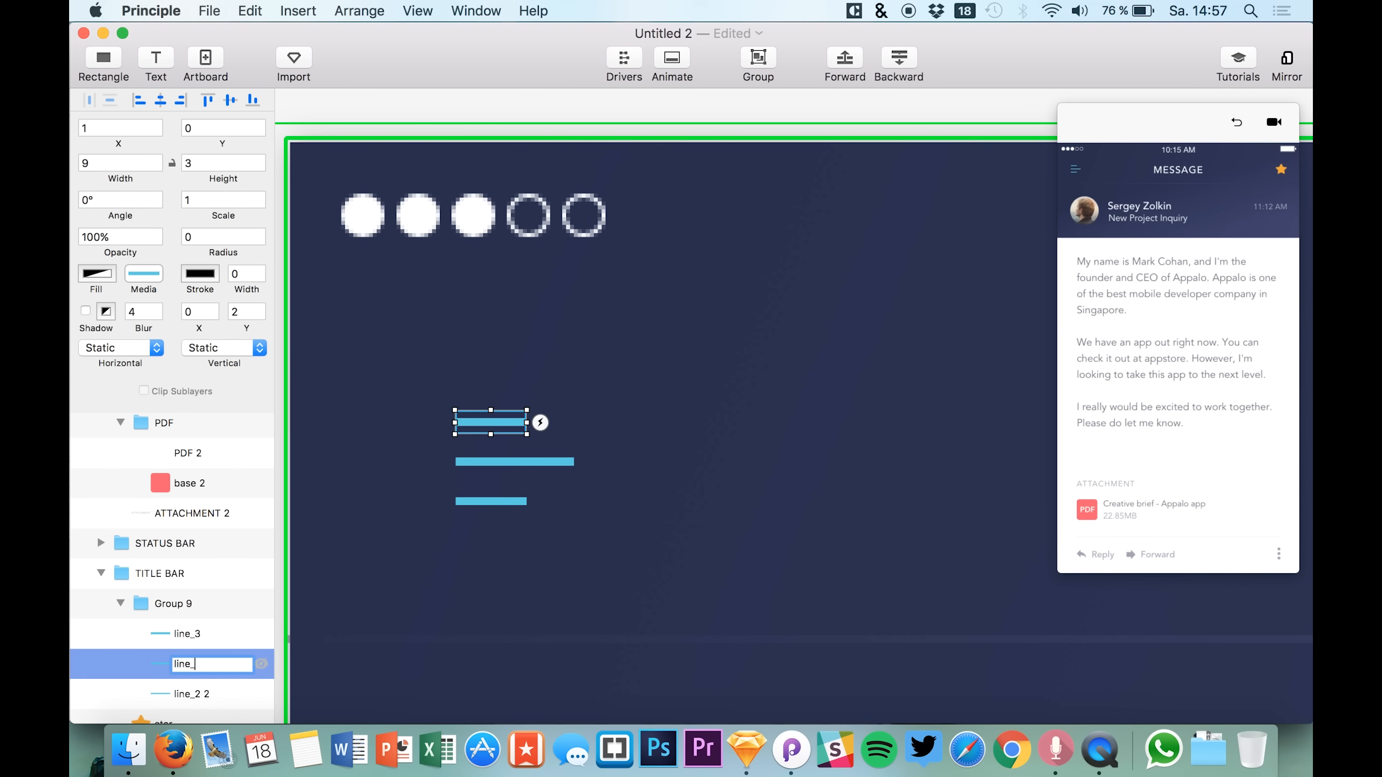
pyautogui.write('1')
pyautogui.press('Return')
# Rename the middle bar in Group 9 to line_2 to match the inbox layer.
pyautogui.doubleClick(188, 694)
pyautogui.press('BackSpace')
pyautogui.write('l')
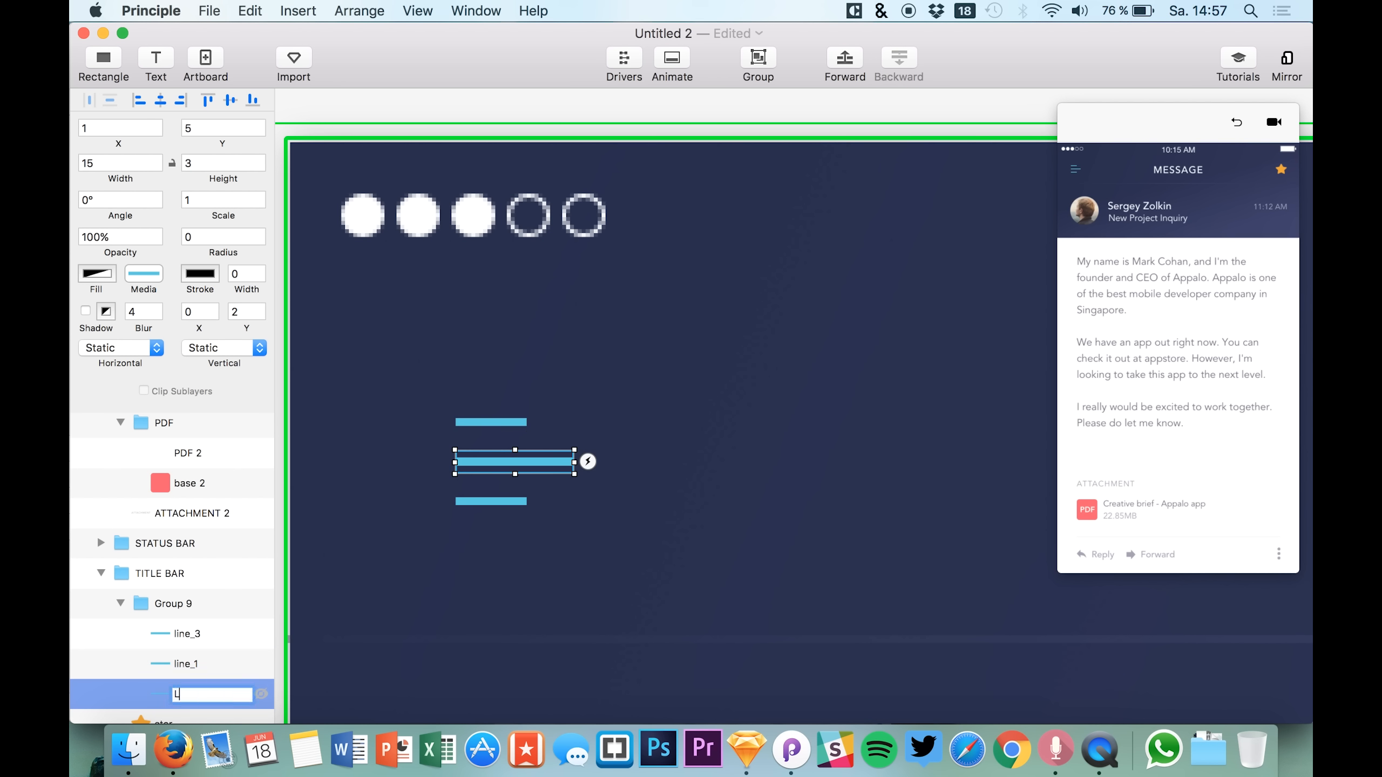
pyautogui.write('ine_2')
pyautogui.press('Return')
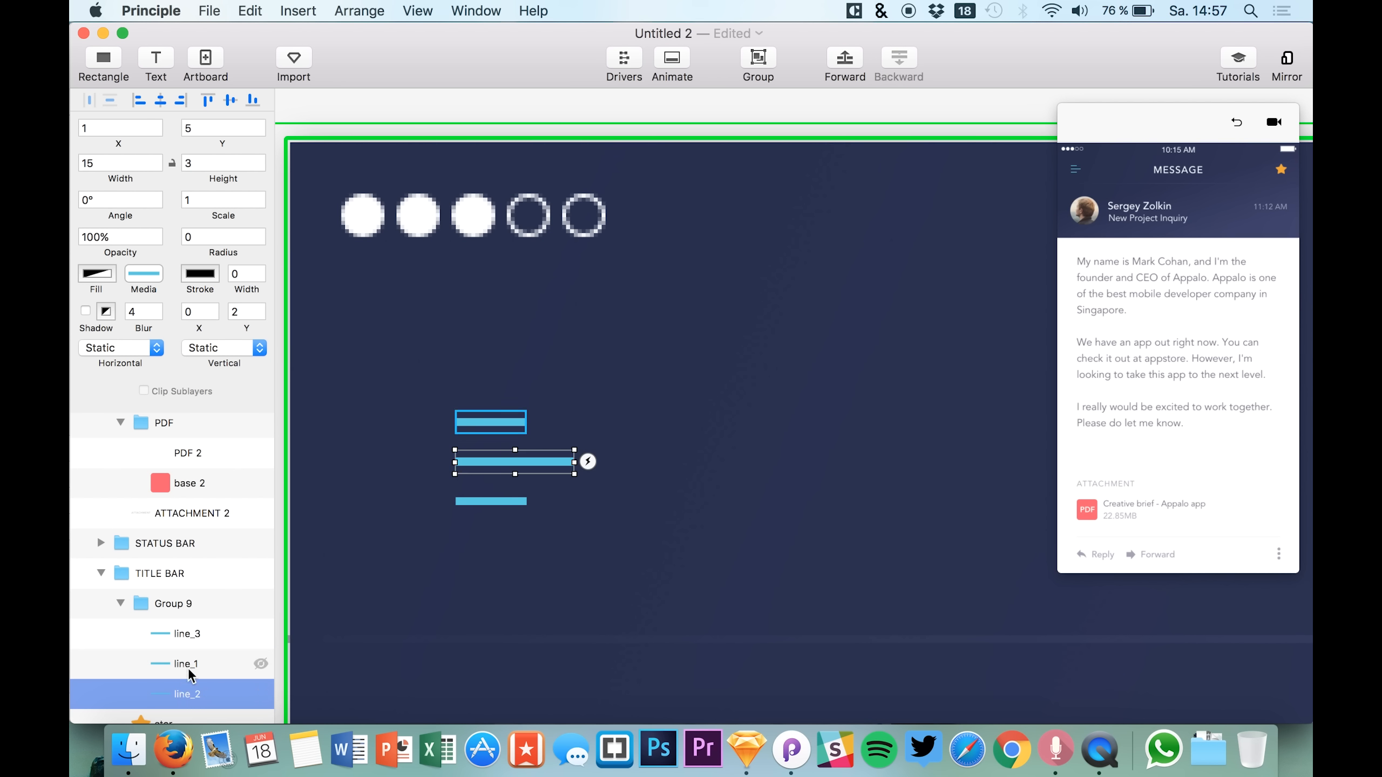
# Rotate the shortened lower bar line_3 in Group 9 to an angle of 45°.
pyautogui.click(184, 637)
pyautogui.click(90, 206)
pyautogui.write('45')
pyautogui.press('Return')
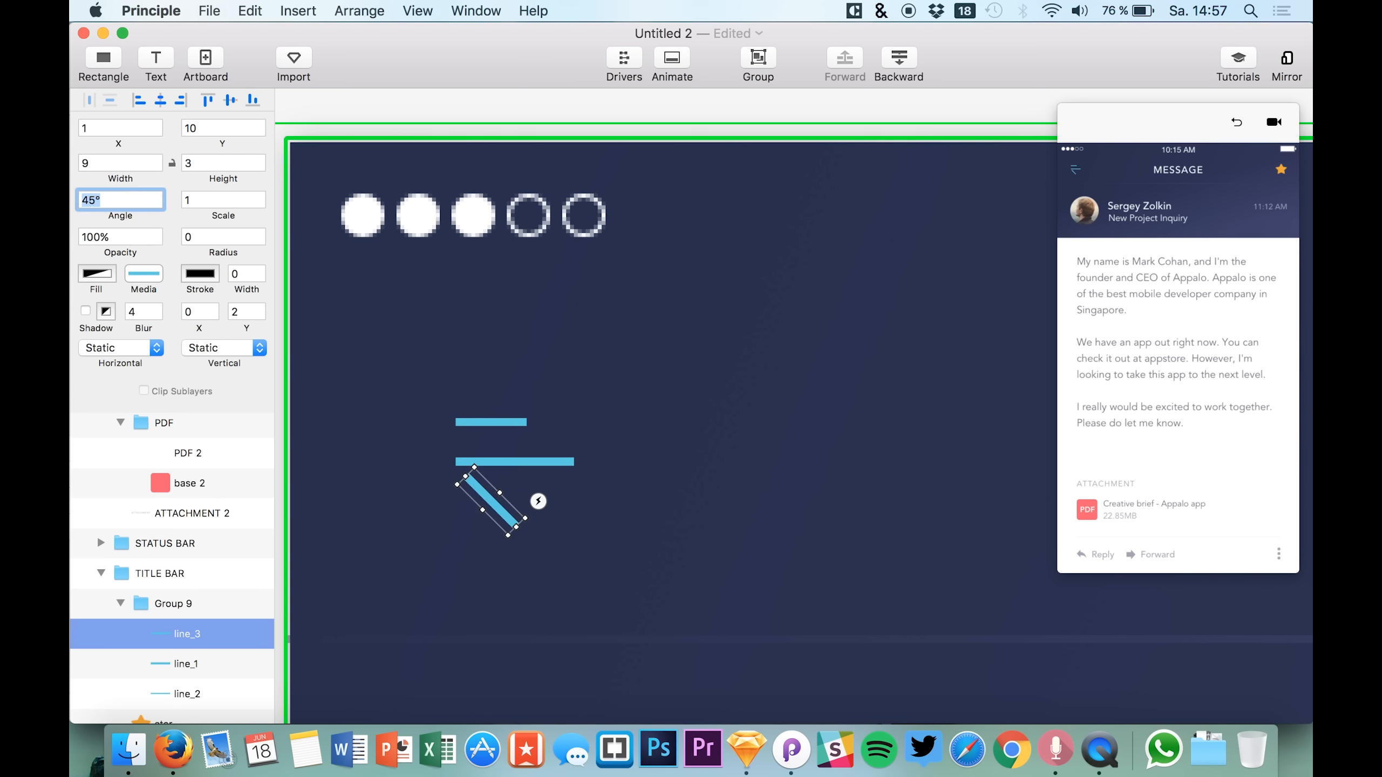
# Set the angle of the shortened upper bar line_1 in Group 9 to 45°.
pyautogui.scroll(-1, 142, 625)
pyautogui.scroll(-1, 158, 643)
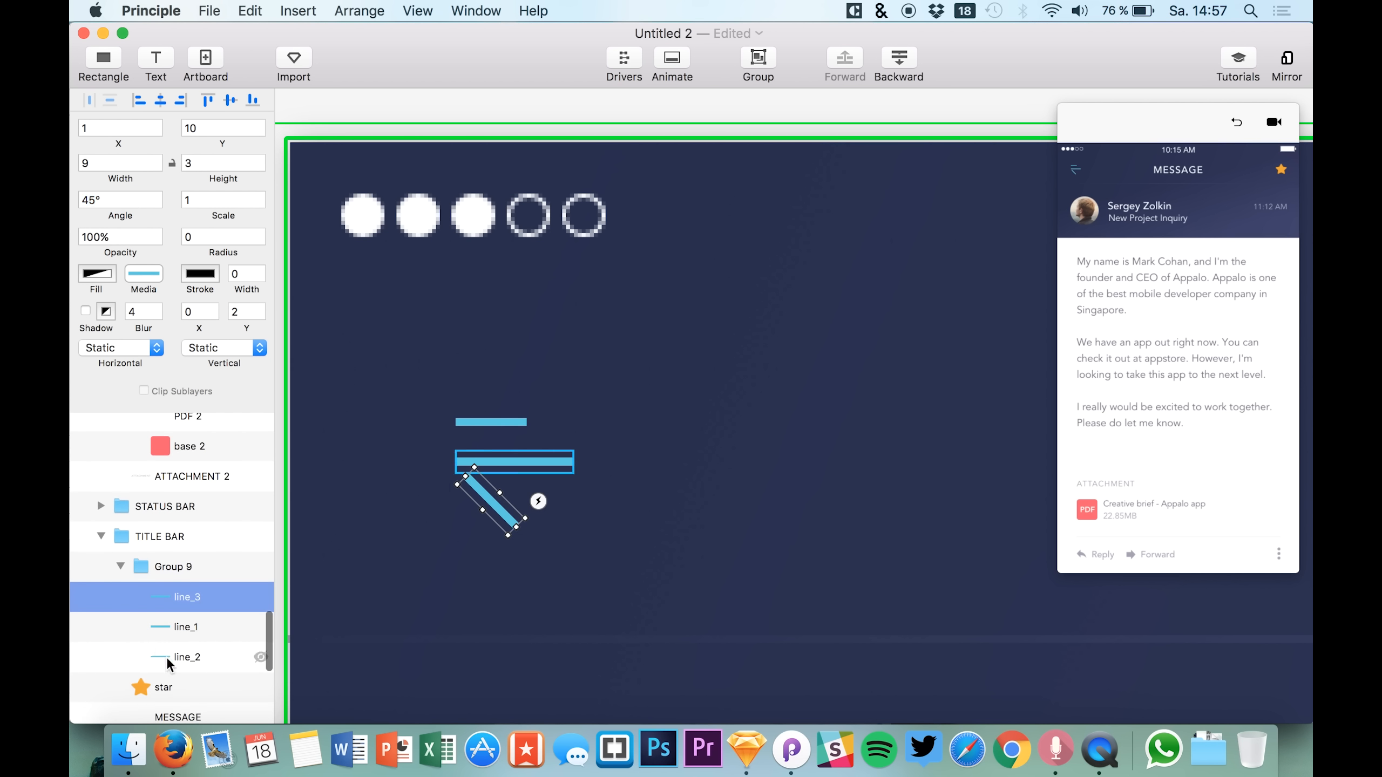
pyautogui.click(169, 657)
pyautogui.click(166, 627)
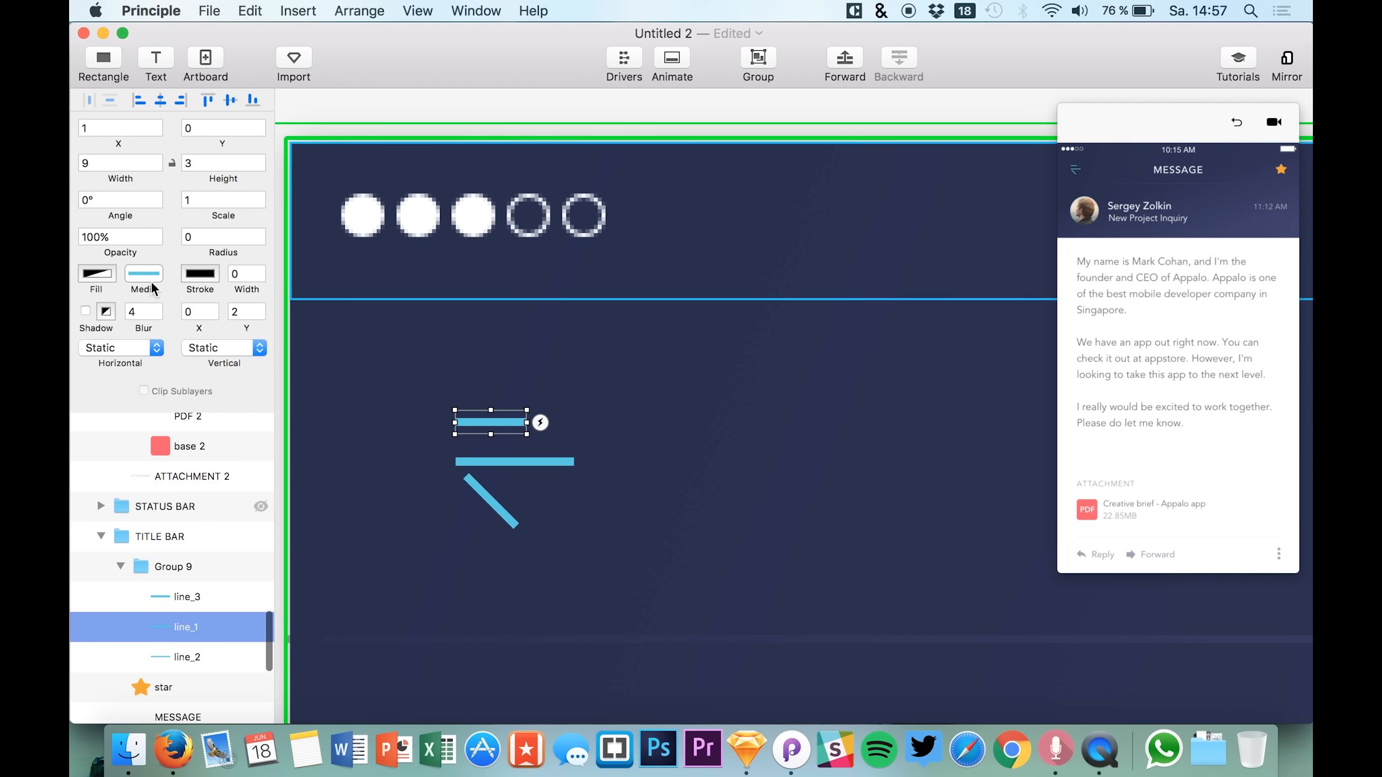
pyautogui.click(88, 202)
pyautogui.write('45')
pyautogui.press('Return')
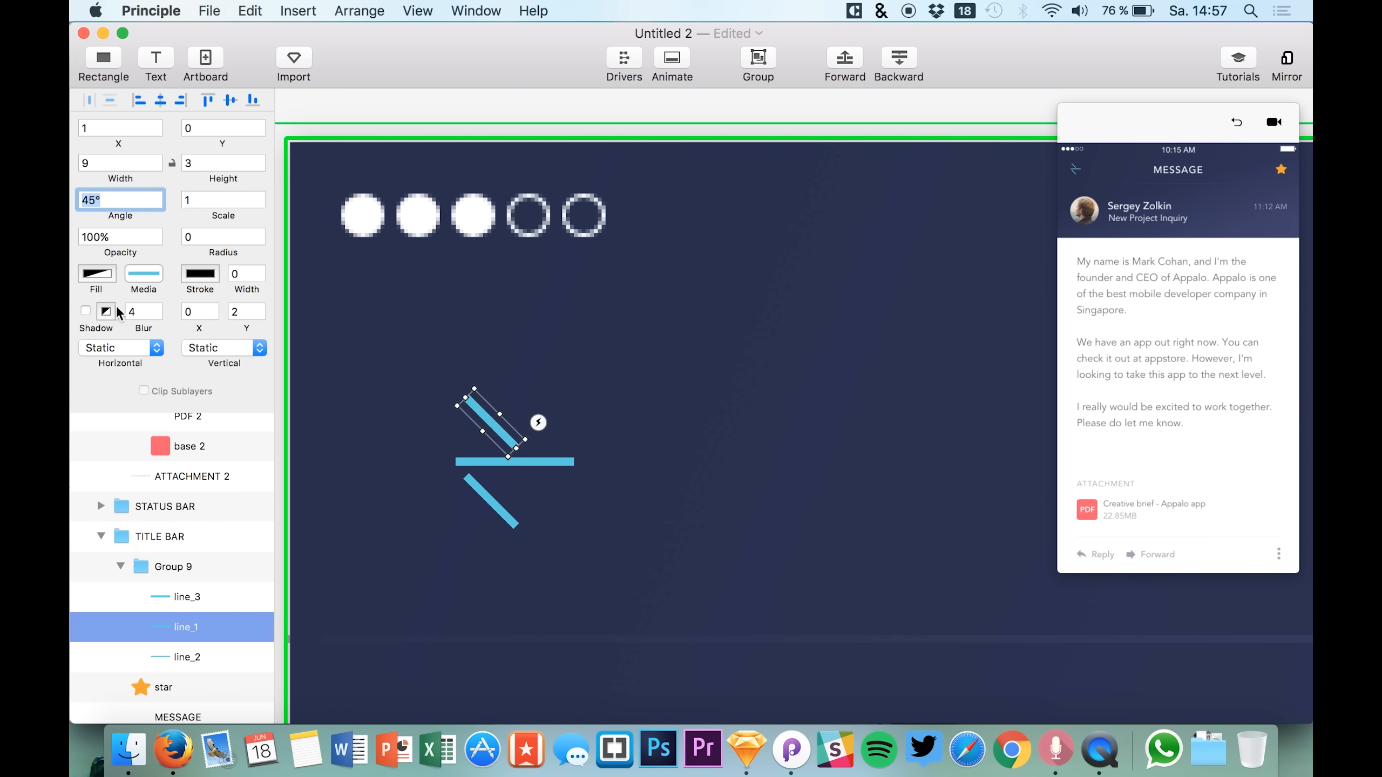
# Set the angle of the upper bar line_1 in Group 9 to -45°.
pyautogui.write('-5')
pyautogui.press('Return')
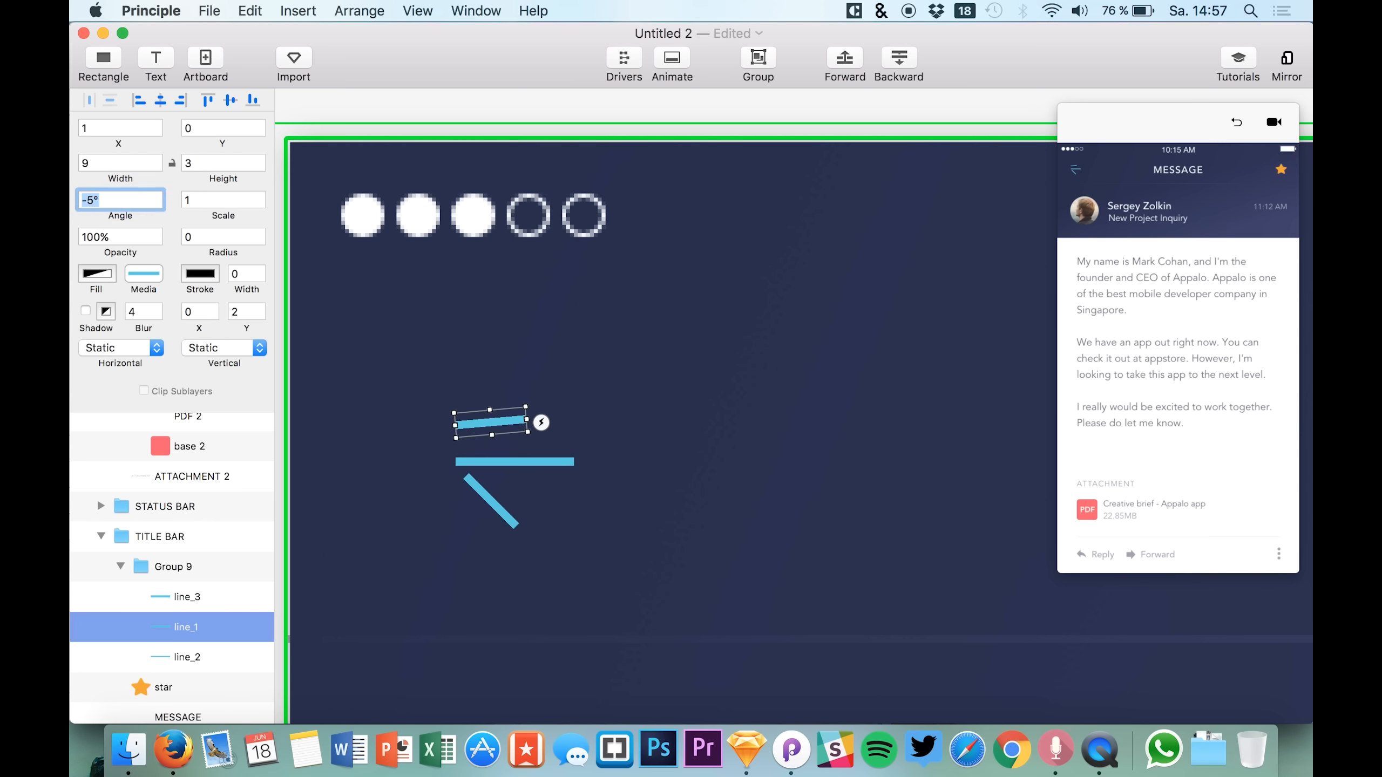
pyautogui.write('-45')
pyautogui.press('Return')
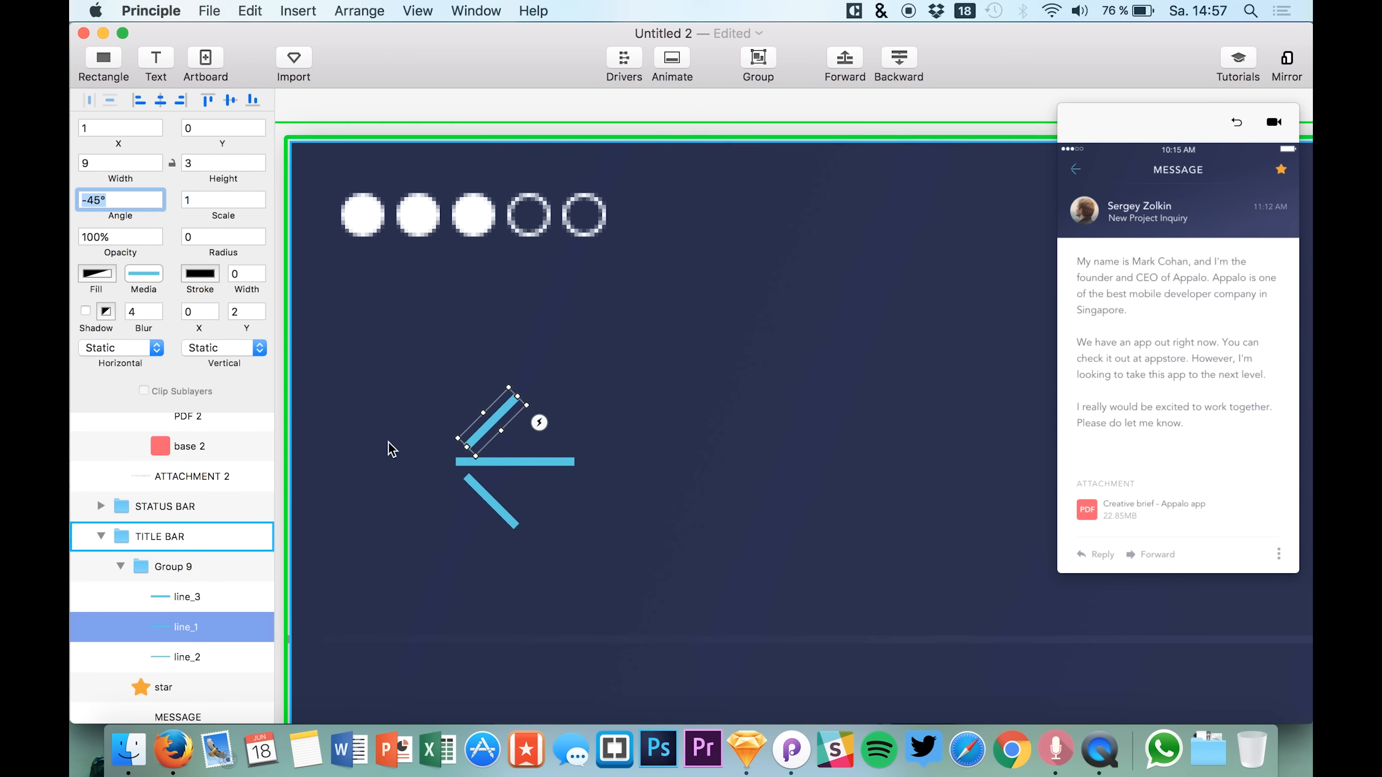
pyautogui.scroll(5, 388, 448)
pyautogui.scroll(-3, 388, 447)
pyautogui.hscroll(3, 388, 447)
pyautogui.hotkey('shift', 'Down')
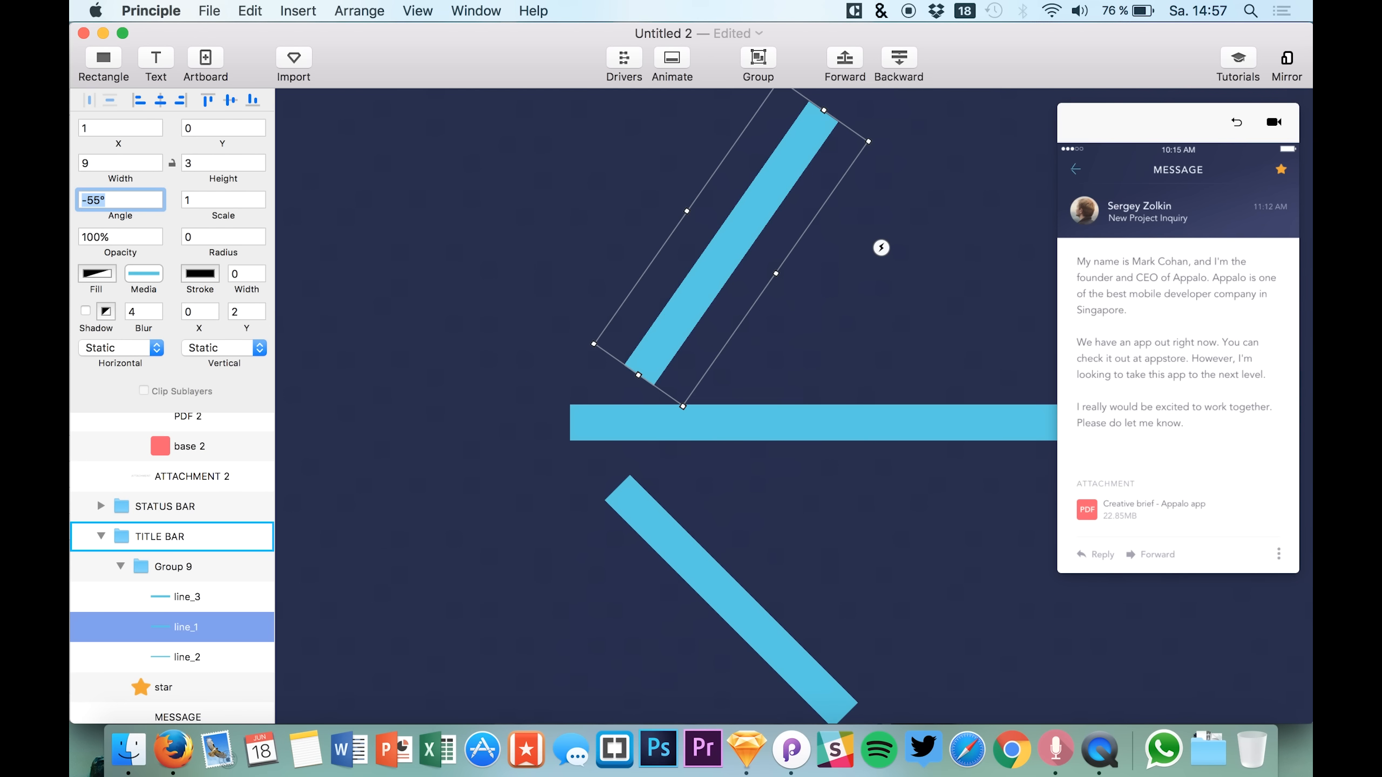
pyautogui.hotkey('shift', 'Up')
# Move the lower bar line_3 to X 0, Y 8 so that its end meets the middle bar.
pyautogui.click(186, 655)
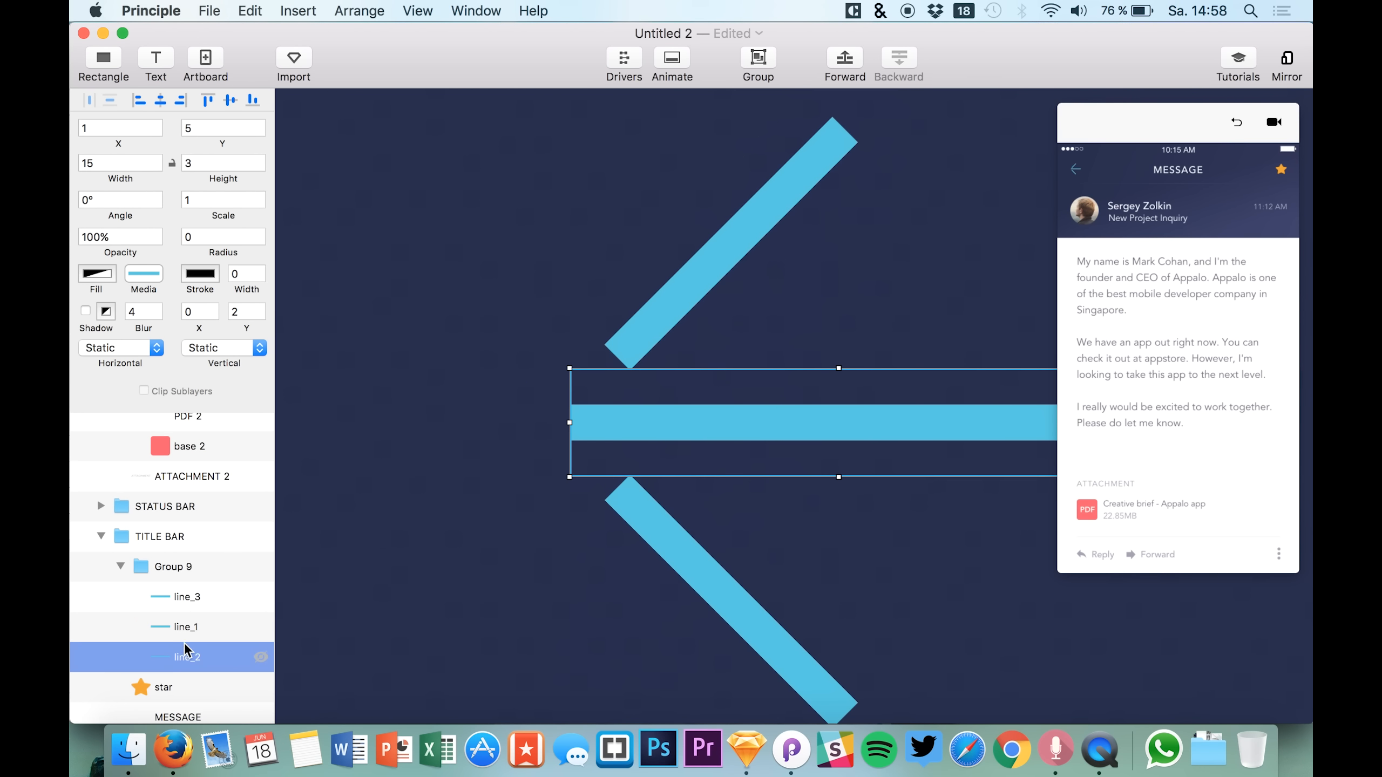
pyautogui.click(182, 608)
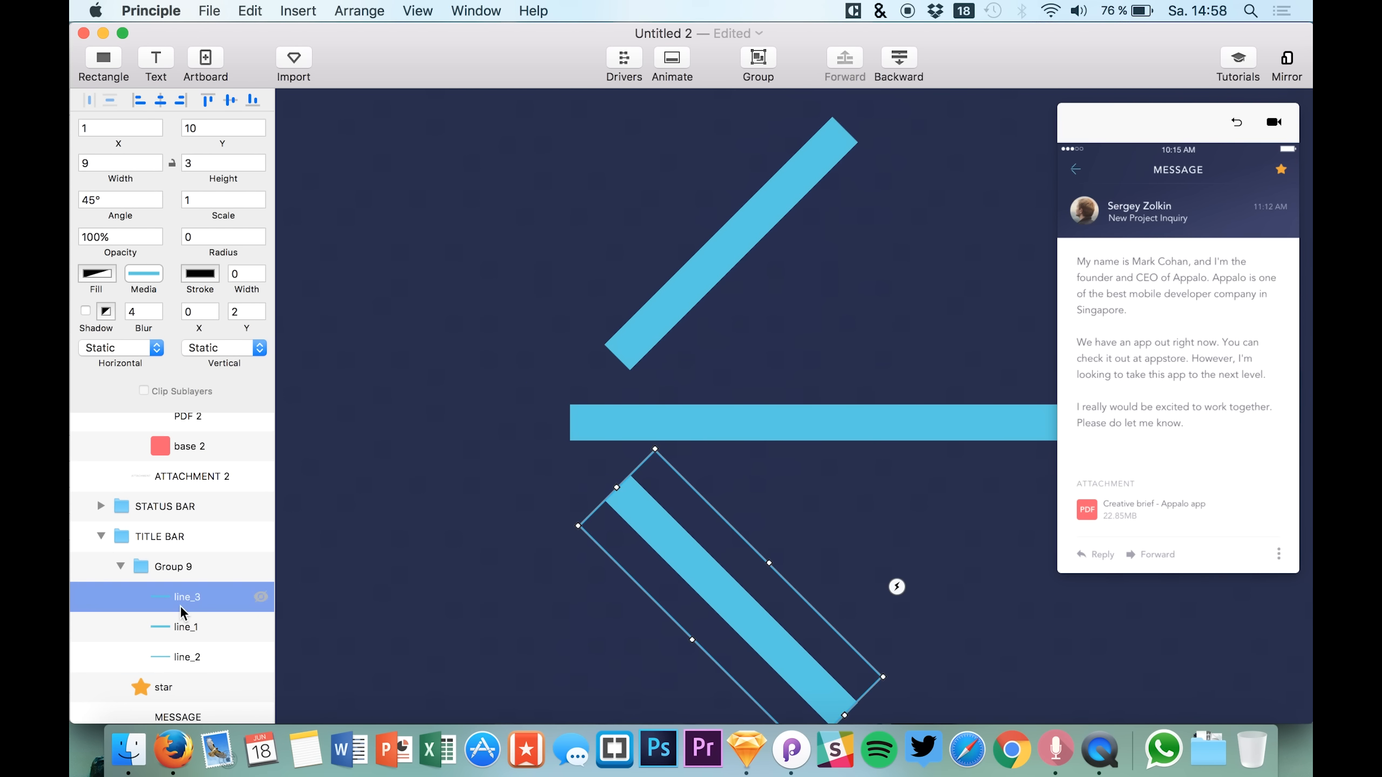
pyautogui.press('Up')
pyautogui.press('Up')
pyautogui.press('Left')
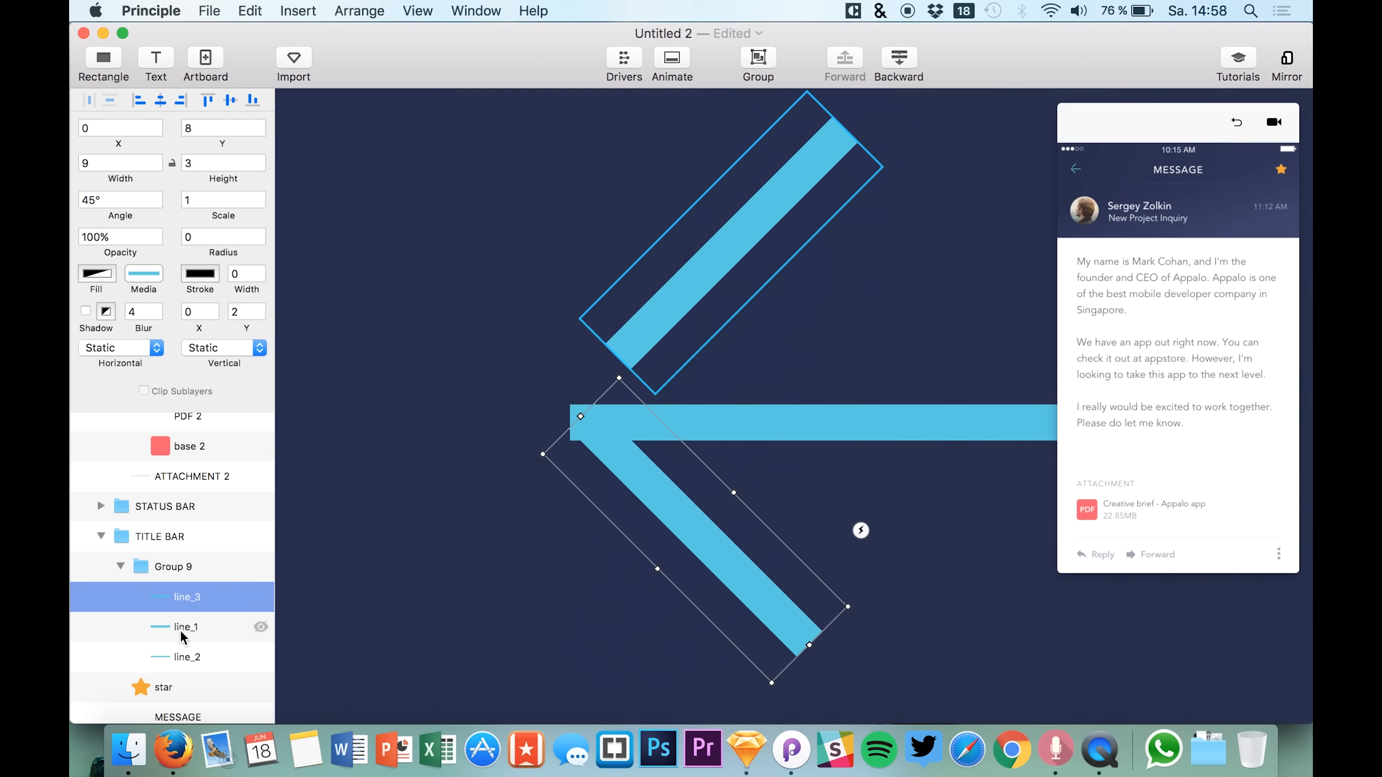
# Move the upper bar line_1 to X 0, Y 2 so that its end meets the middle bar.
pyautogui.click(183, 629)
pyautogui.press('Left')
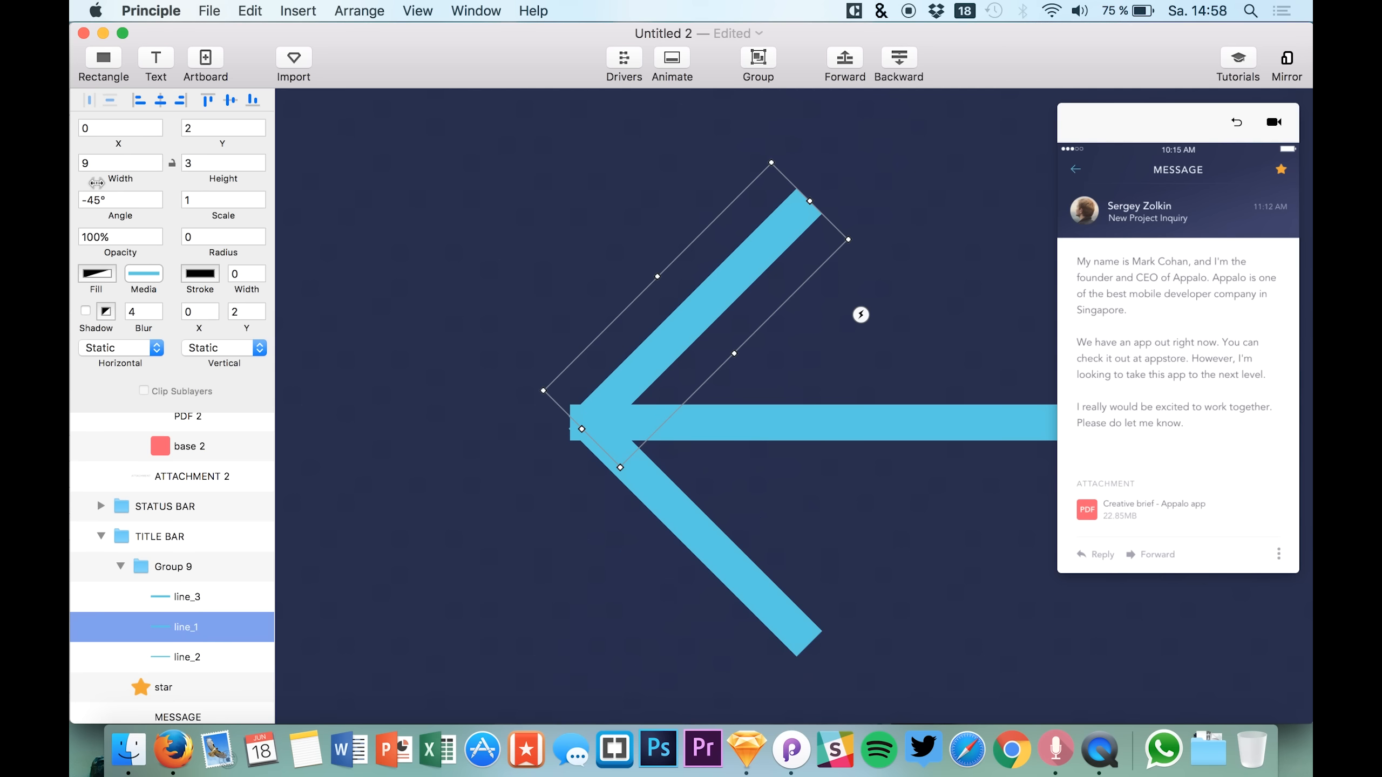
pyautogui.click(108, 131)
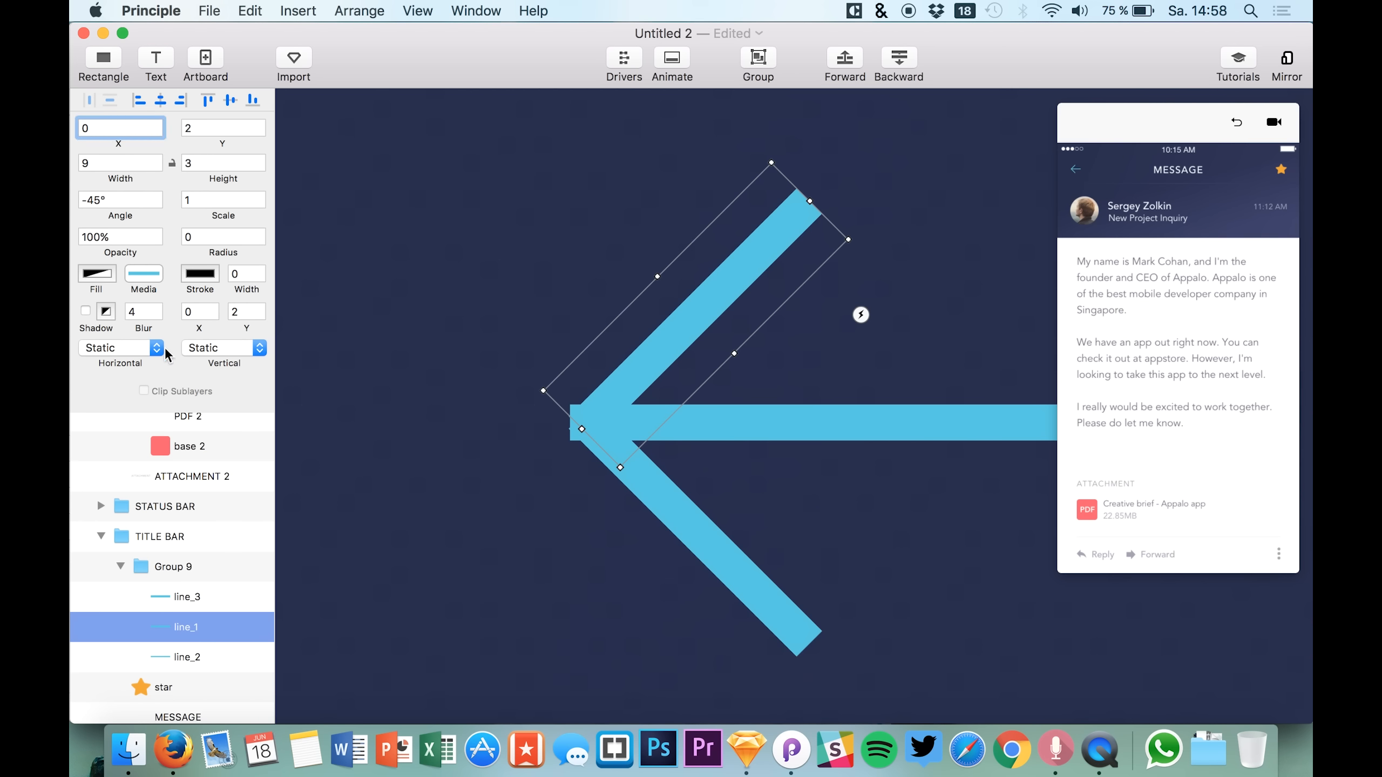
# Set the X position of the lower bar line_3 to -0,5.
pyautogui.click(194, 596)
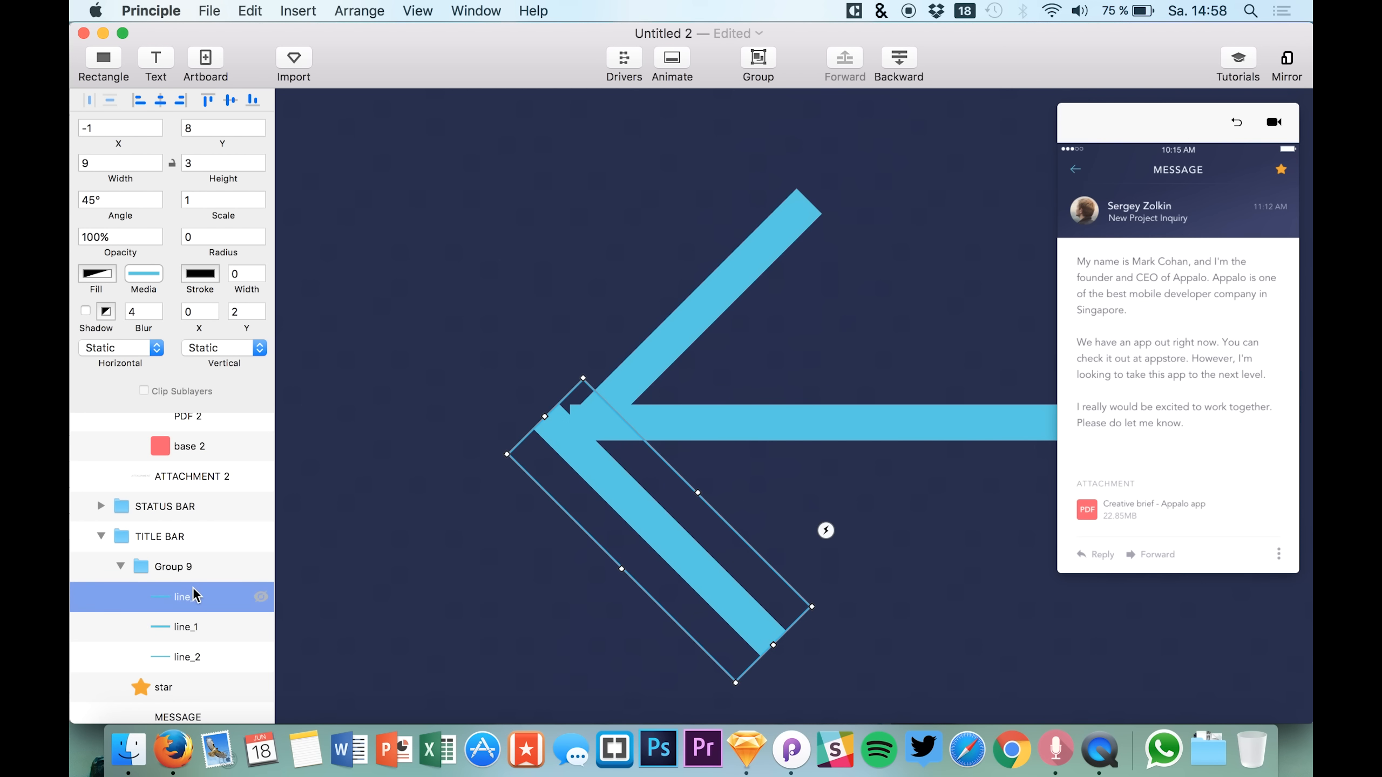
pyautogui.click(87, 130)
pyautogui.write('-0,5')
pyautogui.press('Return')
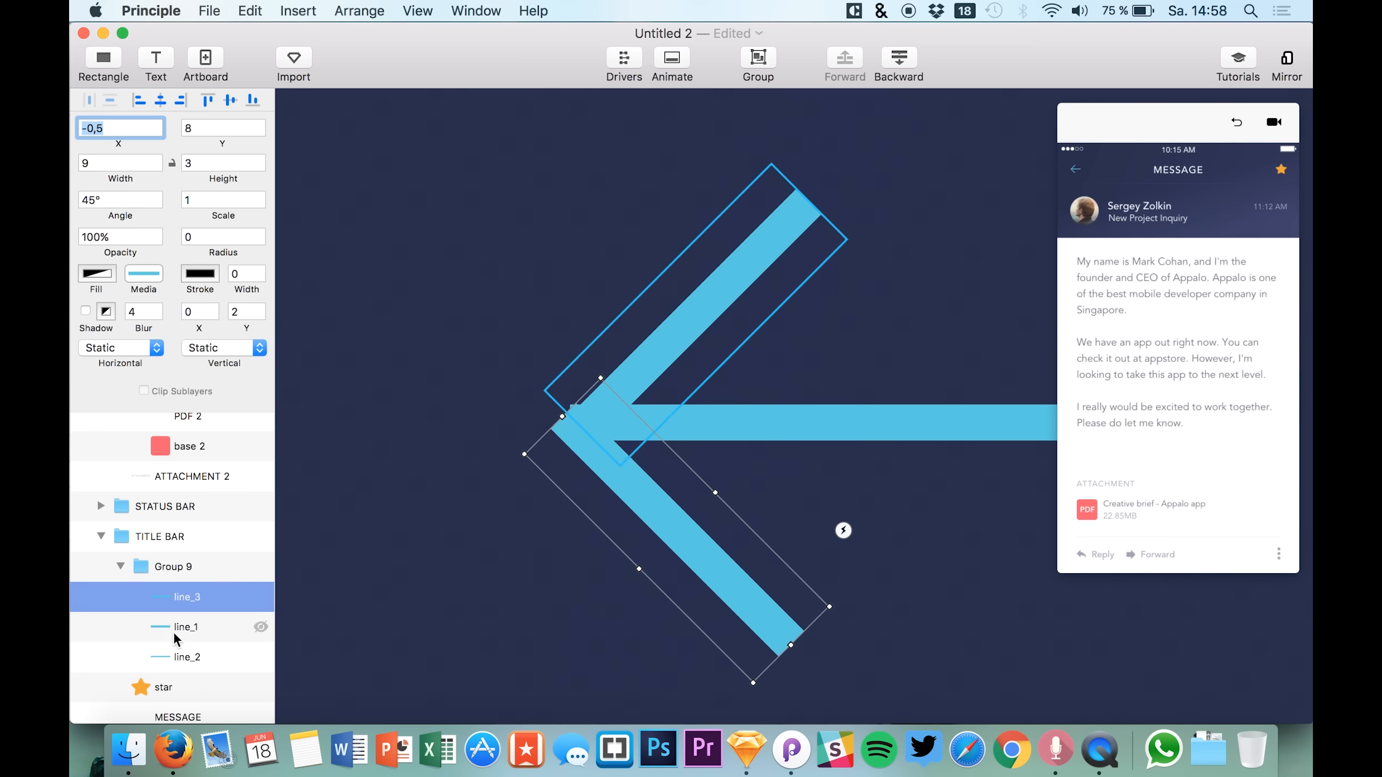
# Set the X position of the upper bar line_1 to -0,5 to complete the arrow tip.
pyautogui.click(157, 627)
pyautogui.click(108, 131)
pyautogui.press('BackSpace')
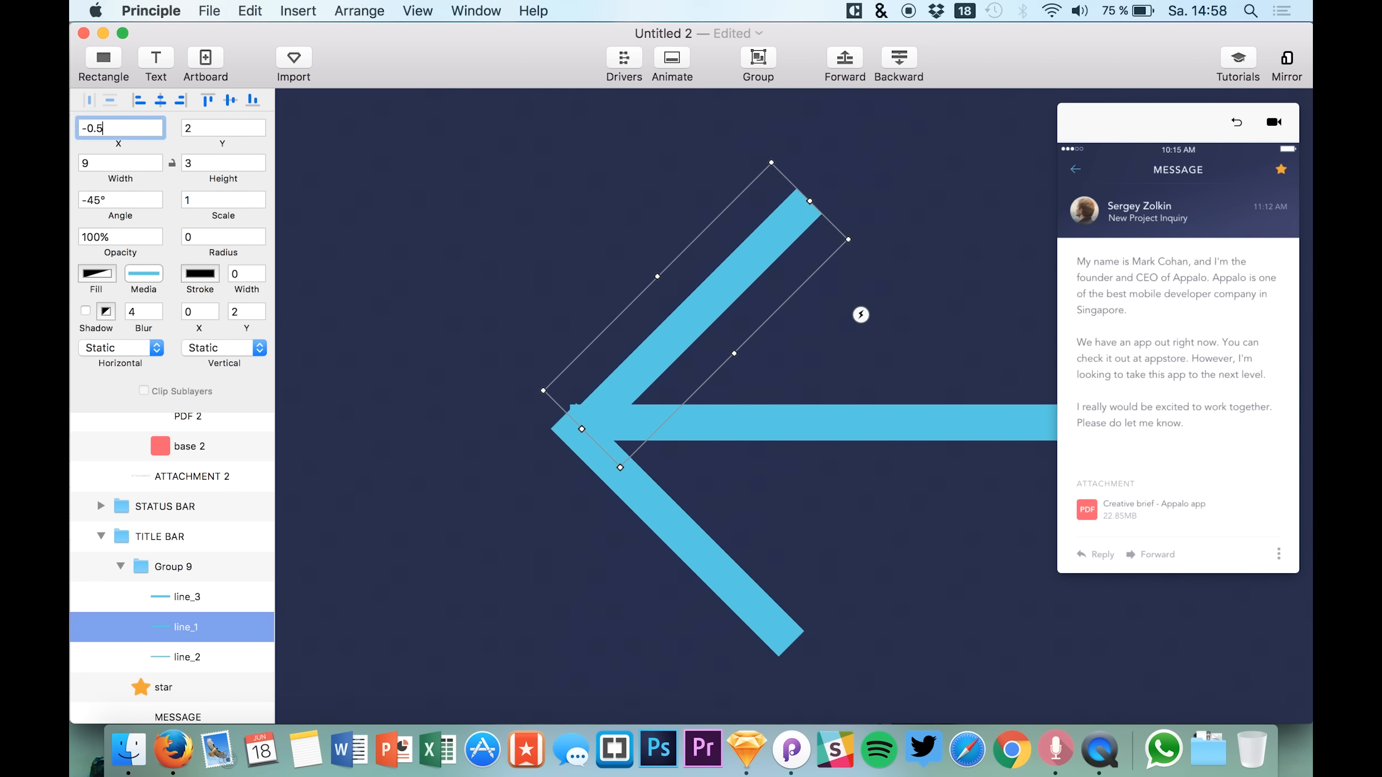
pyautogui.press('Return')
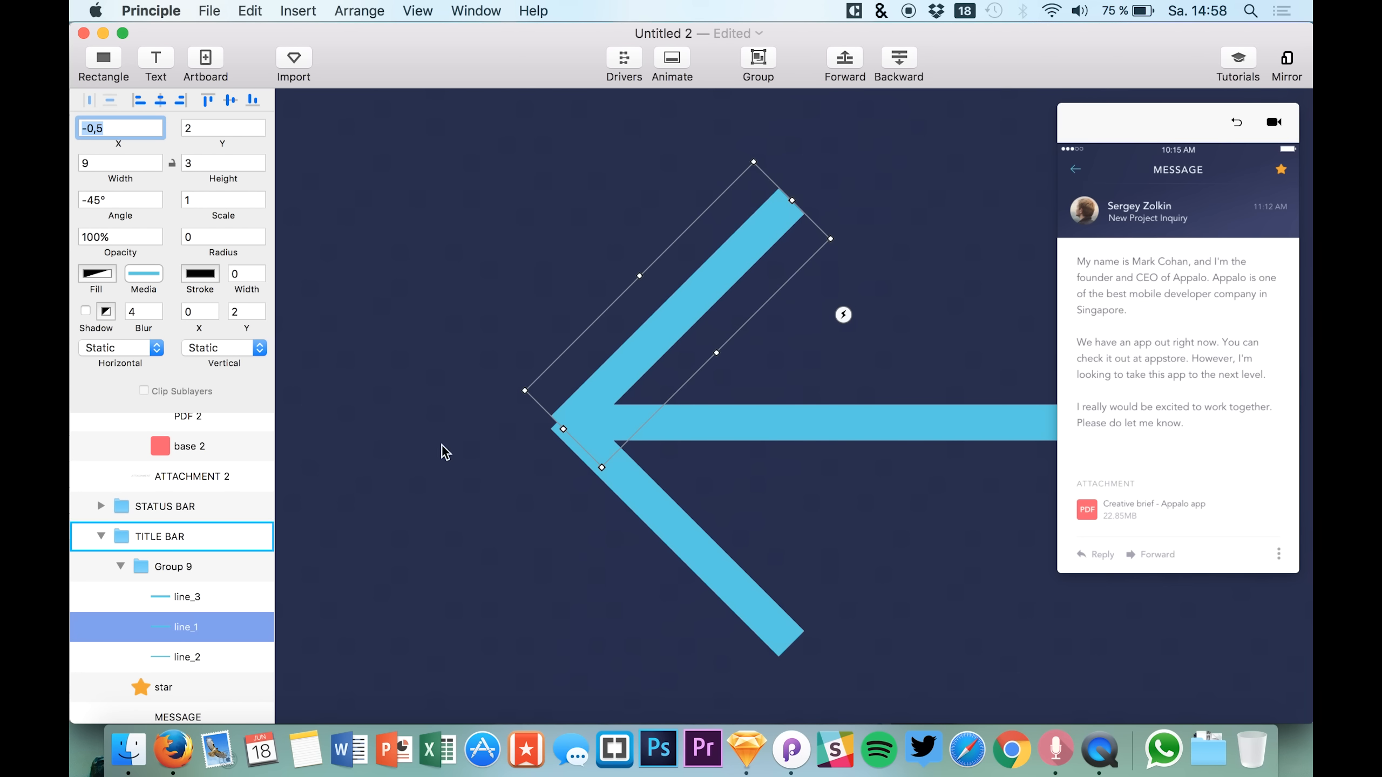
pyautogui.click(547, 443)
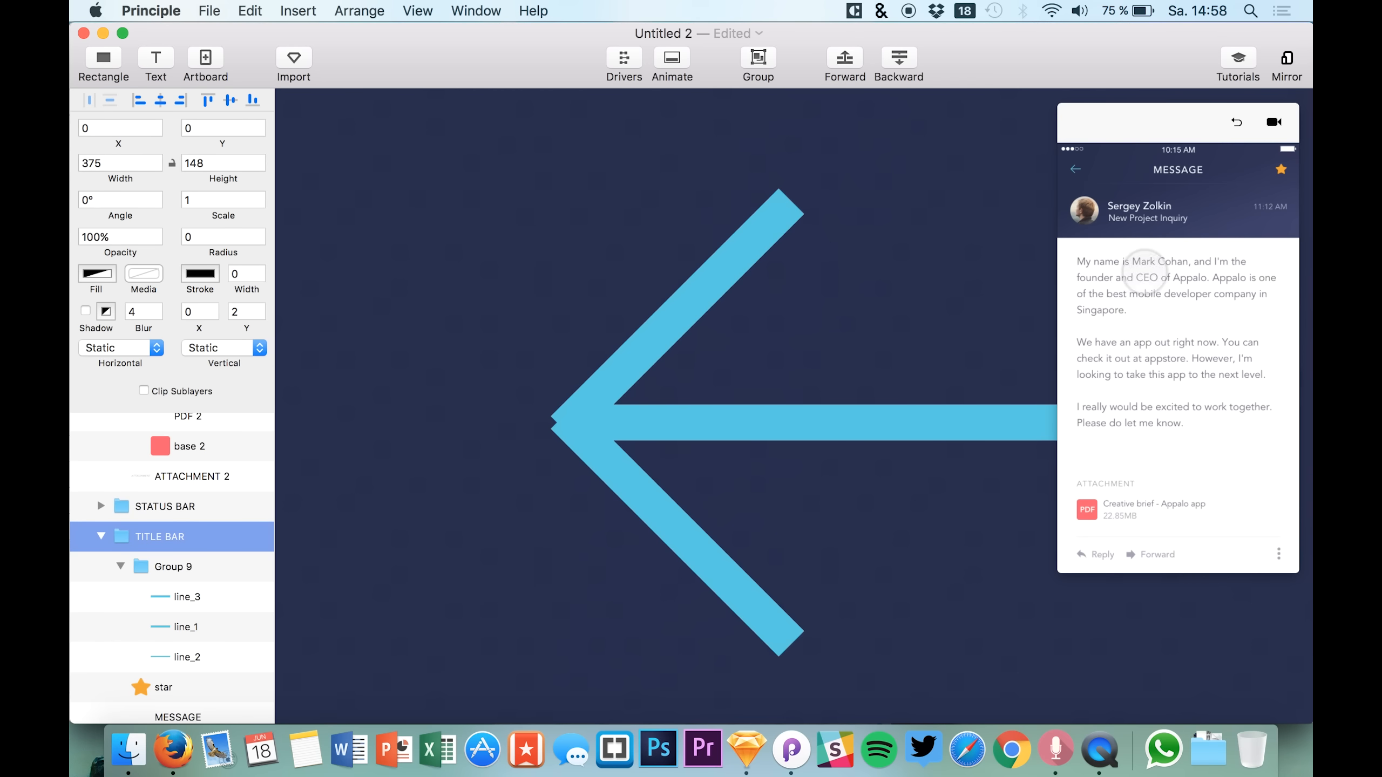
# Replay the inbox-to-message transition repeatedly in the preview to examine how the menu icon morphs into the back arrow.
pyautogui.click(1241, 125)
pyautogui.click(963, 267)
pyautogui.scroll(-6, 963, 266)
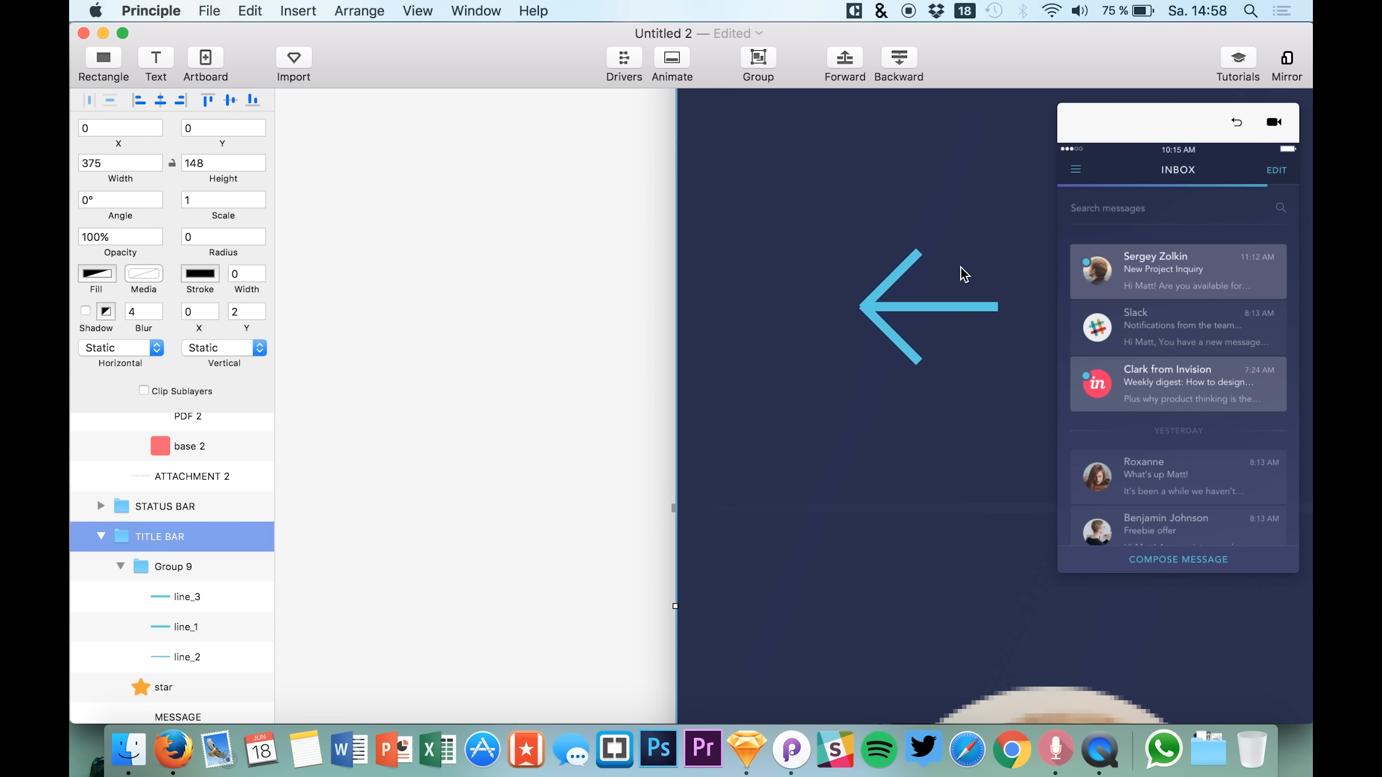
pyautogui.scroll(-5, 960, 268)
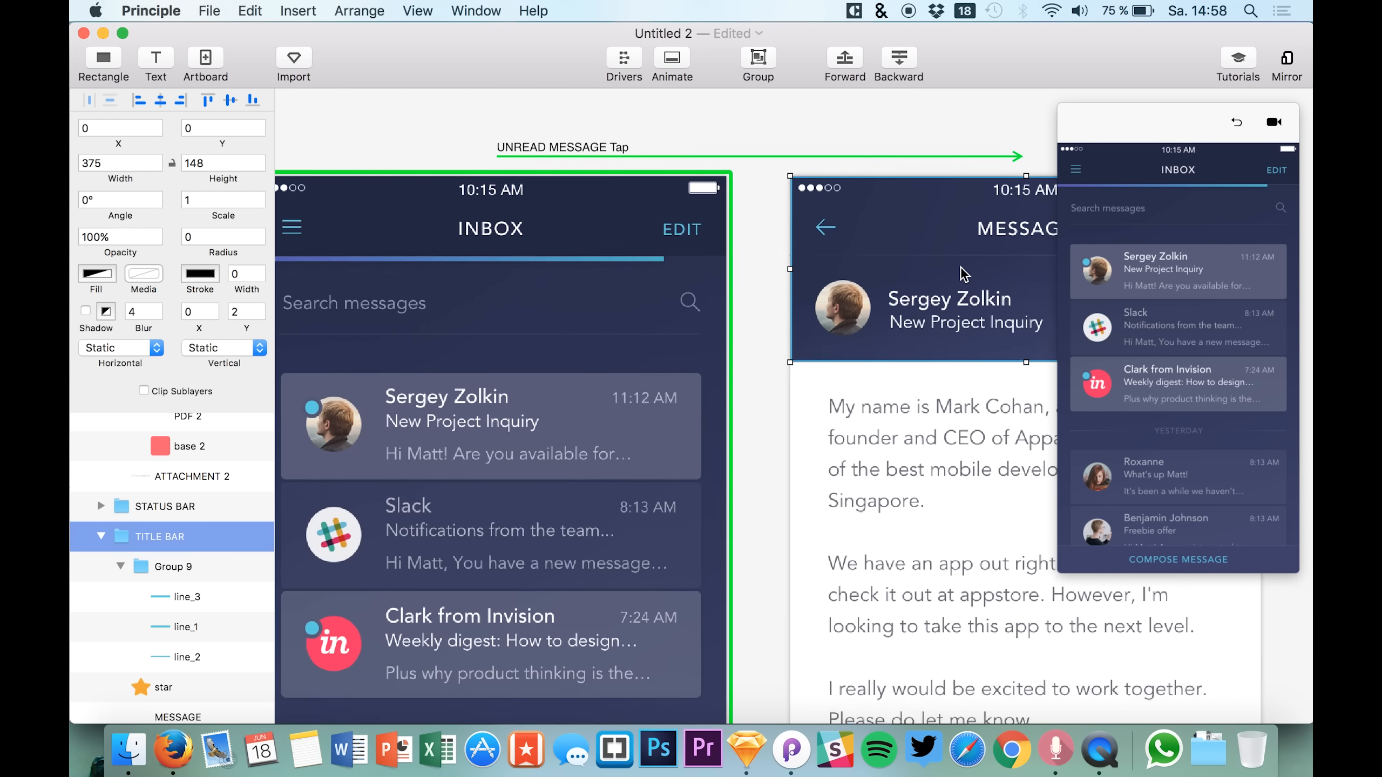
pyautogui.click(845, 307)
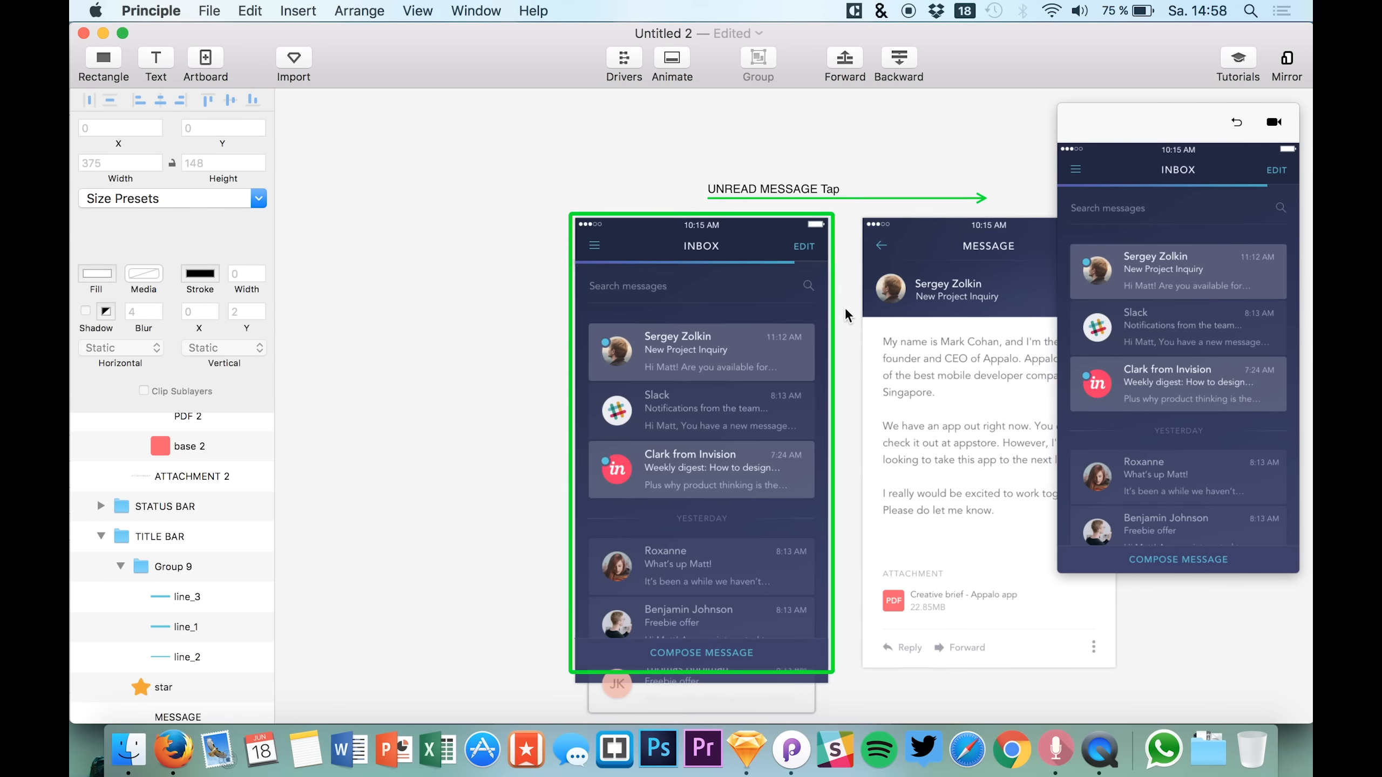
pyautogui.hscroll(5, 844, 307)
pyautogui.click(822, 278)
pyautogui.scroll(3, 760, 219)
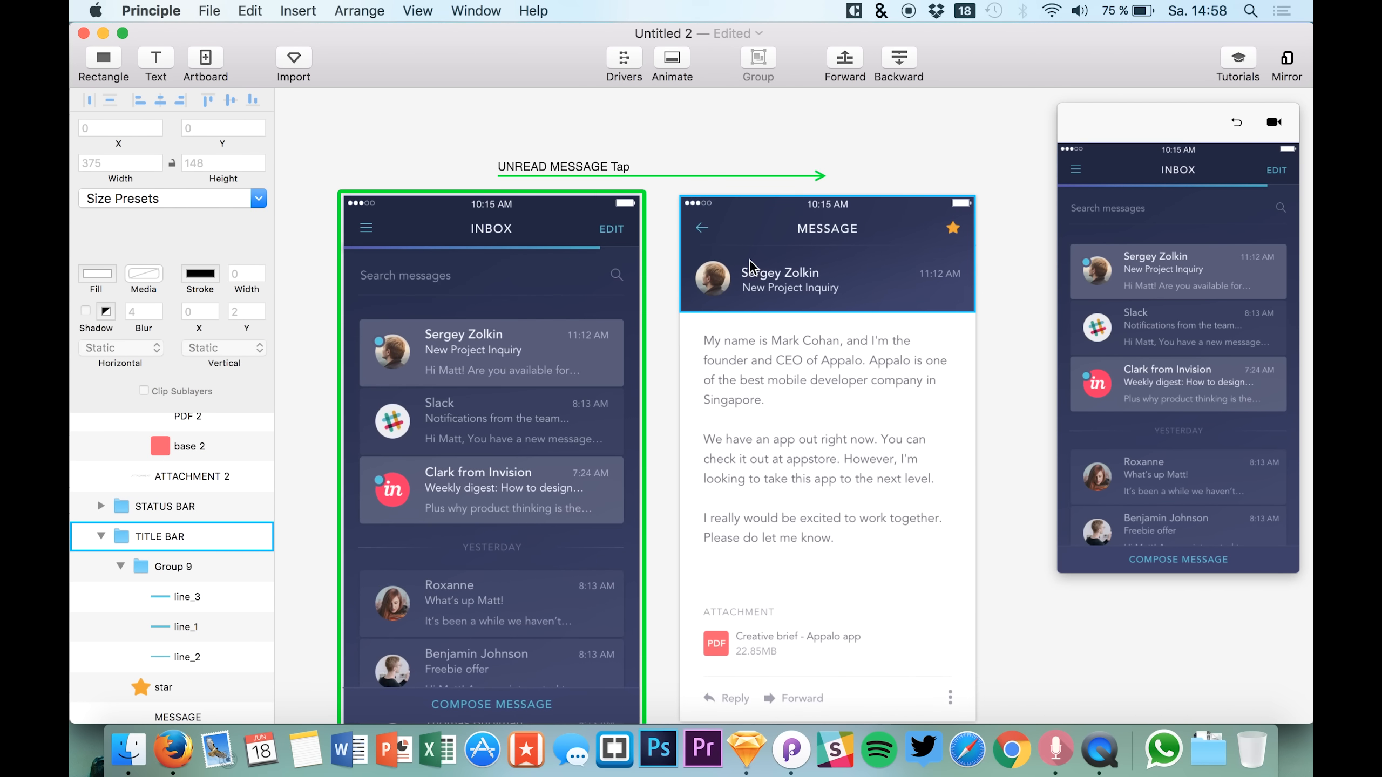
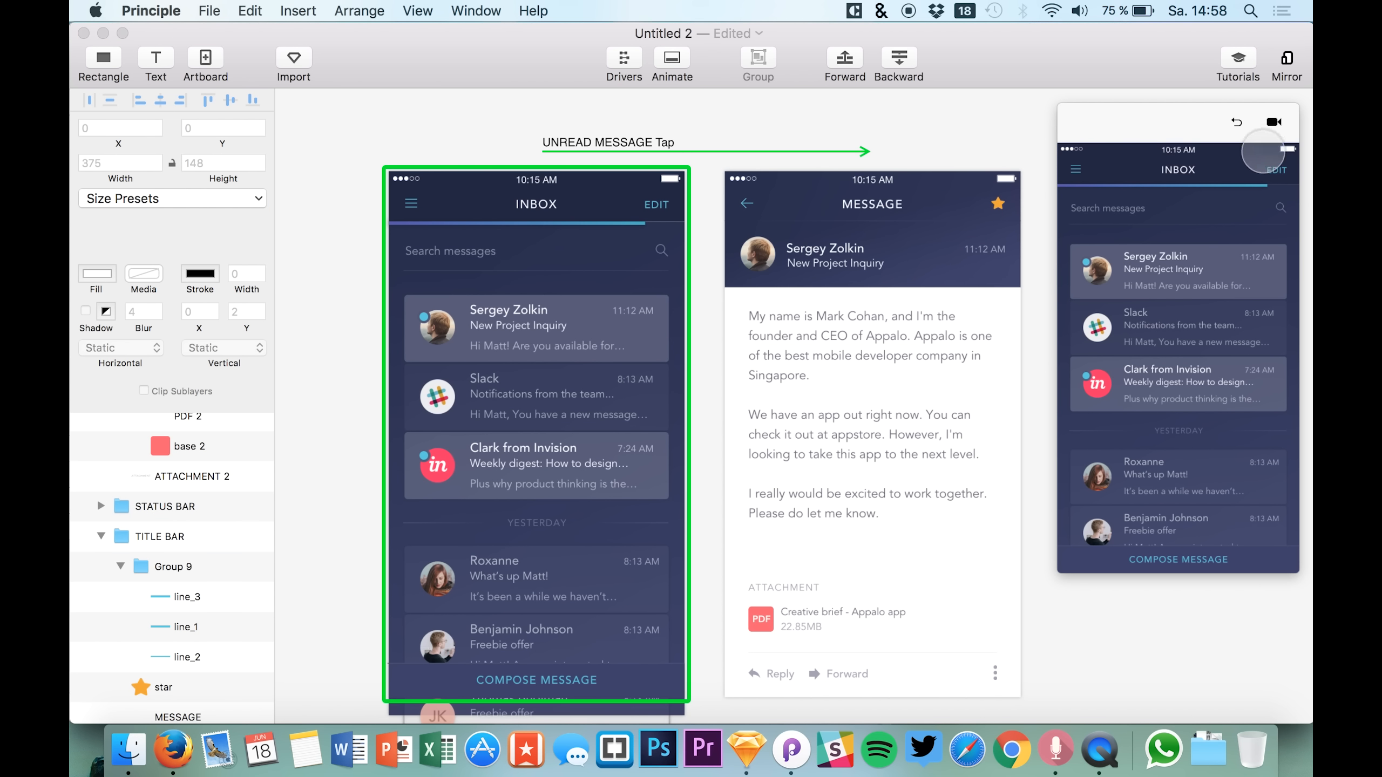
pyautogui.click(1238, 121)
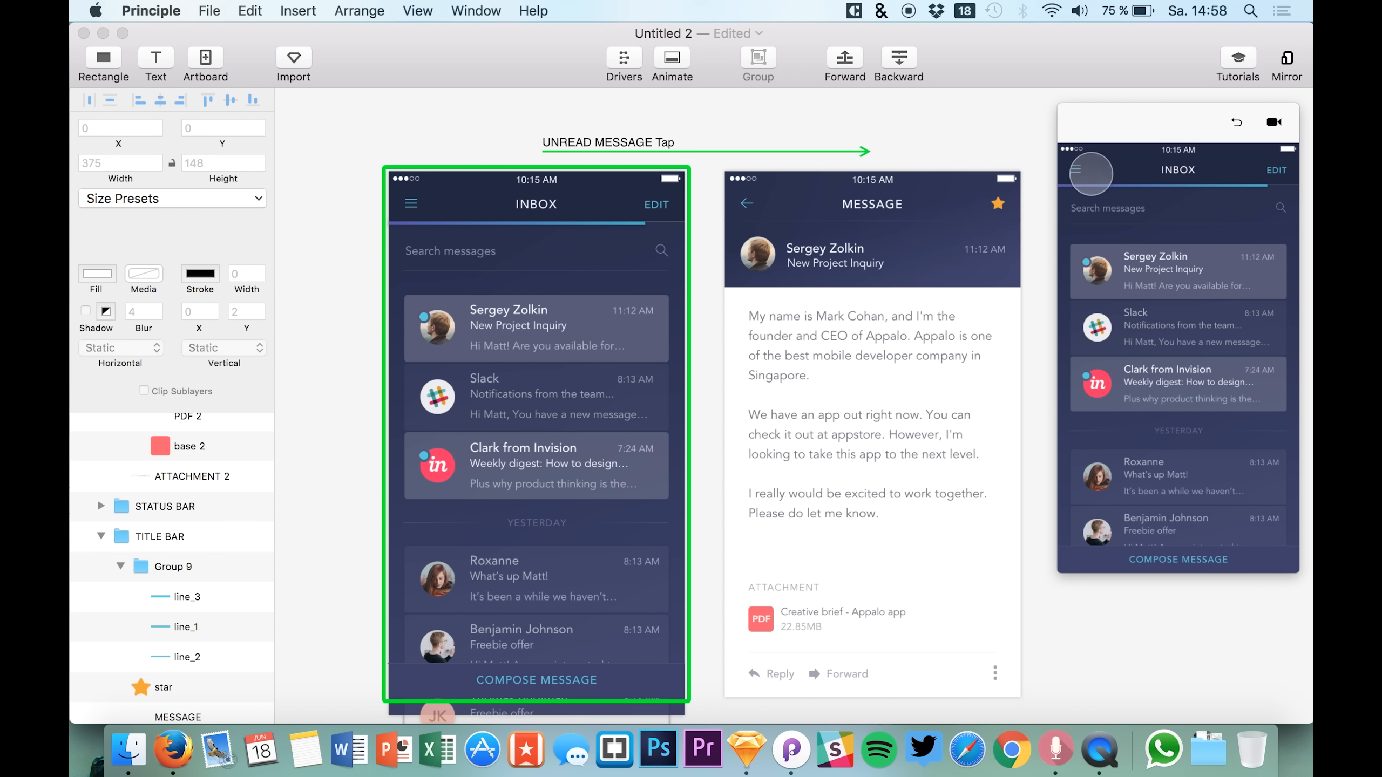
pyautogui.click(1246, 270)
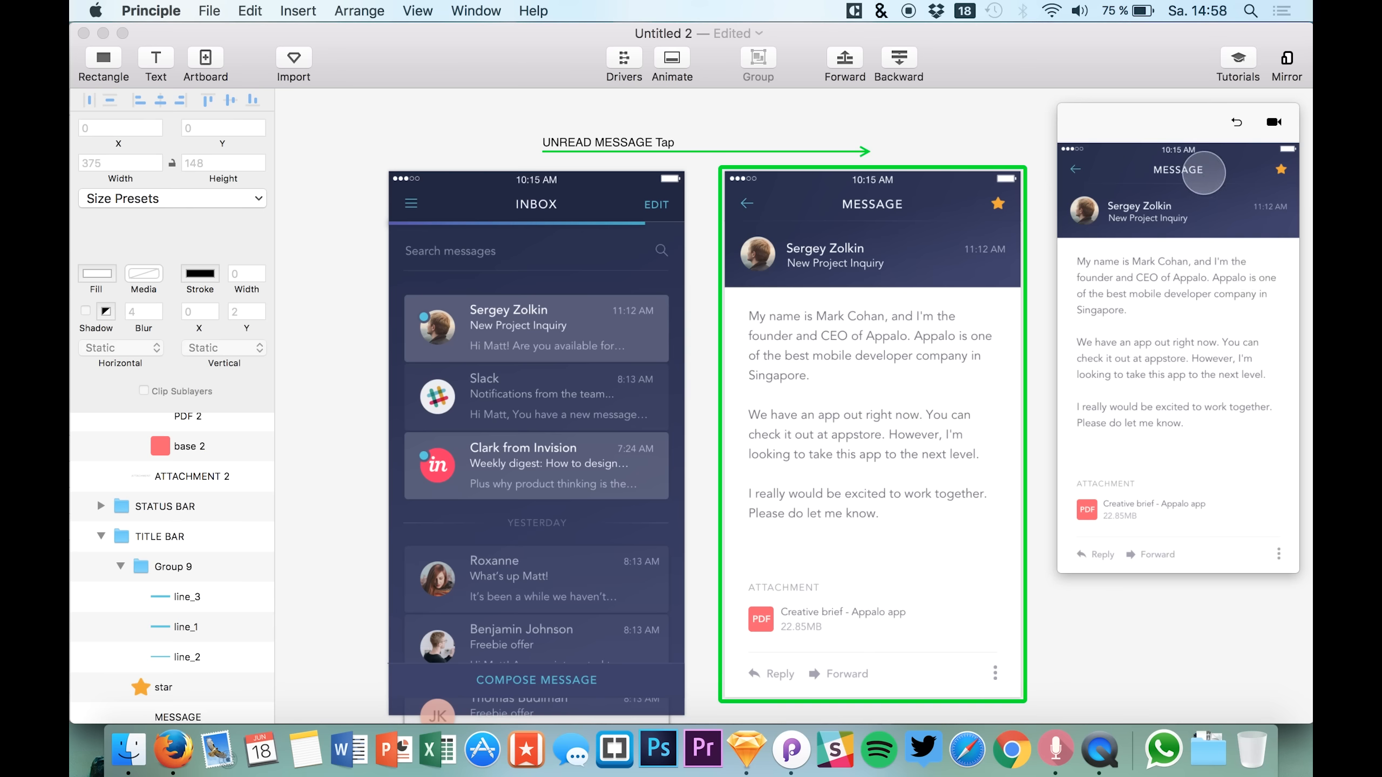
pyautogui.click(1237, 122)
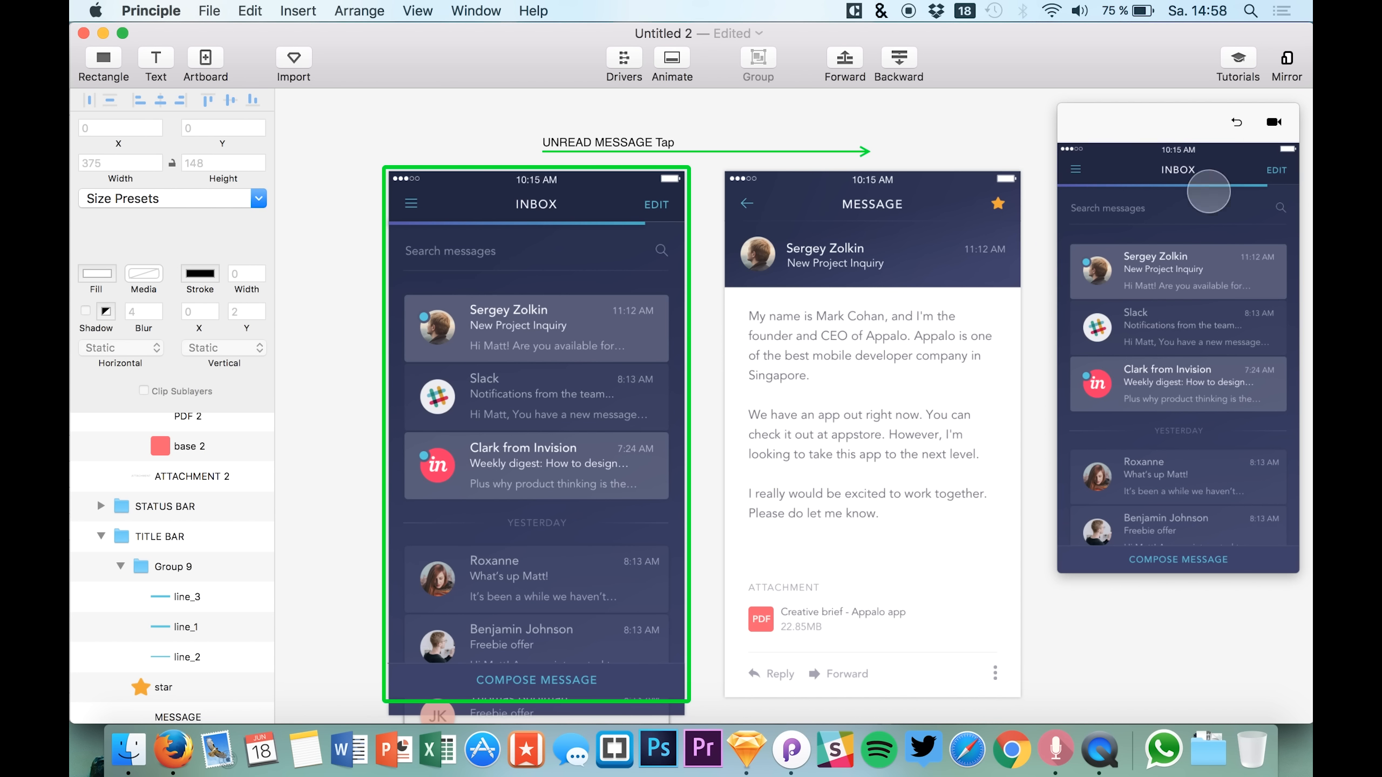
pyautogui.click(1208, 274)
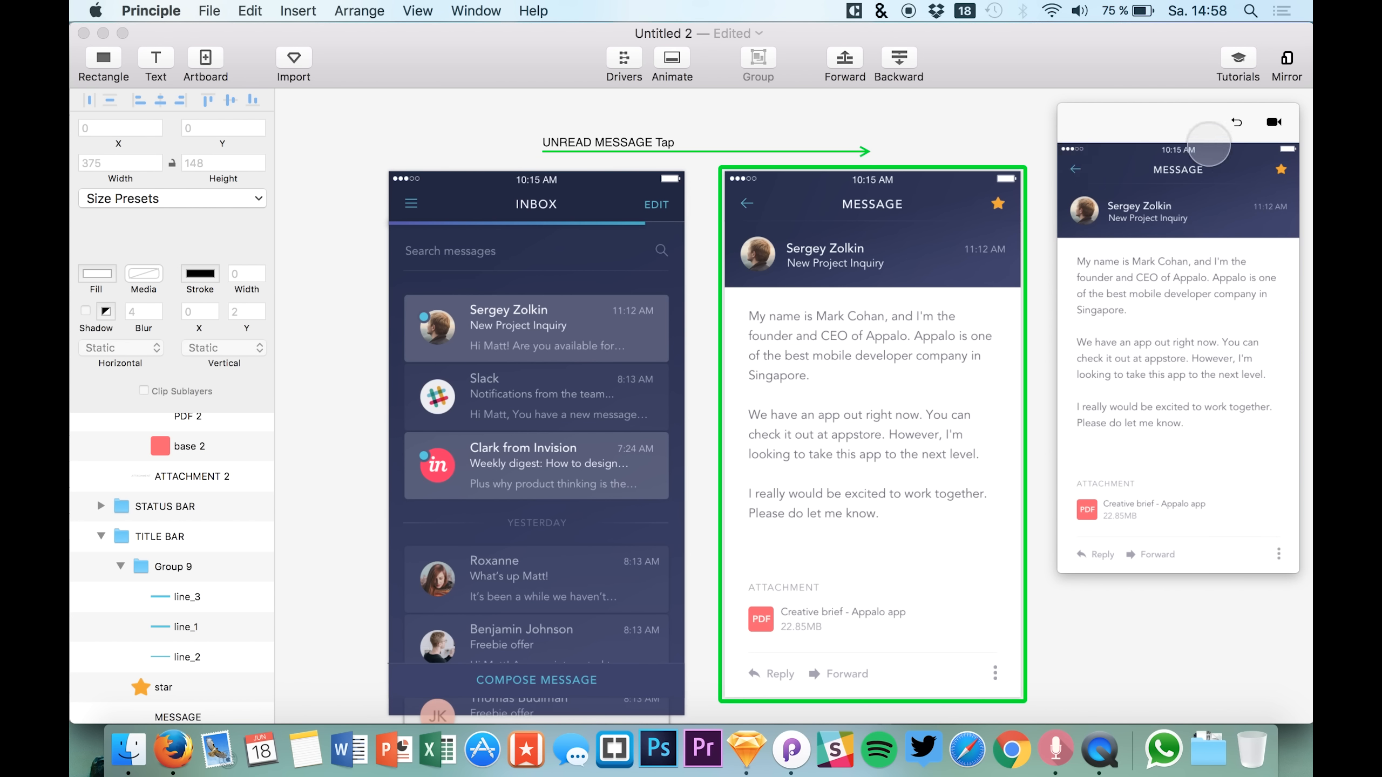
pyautogui.click(1237, 121)
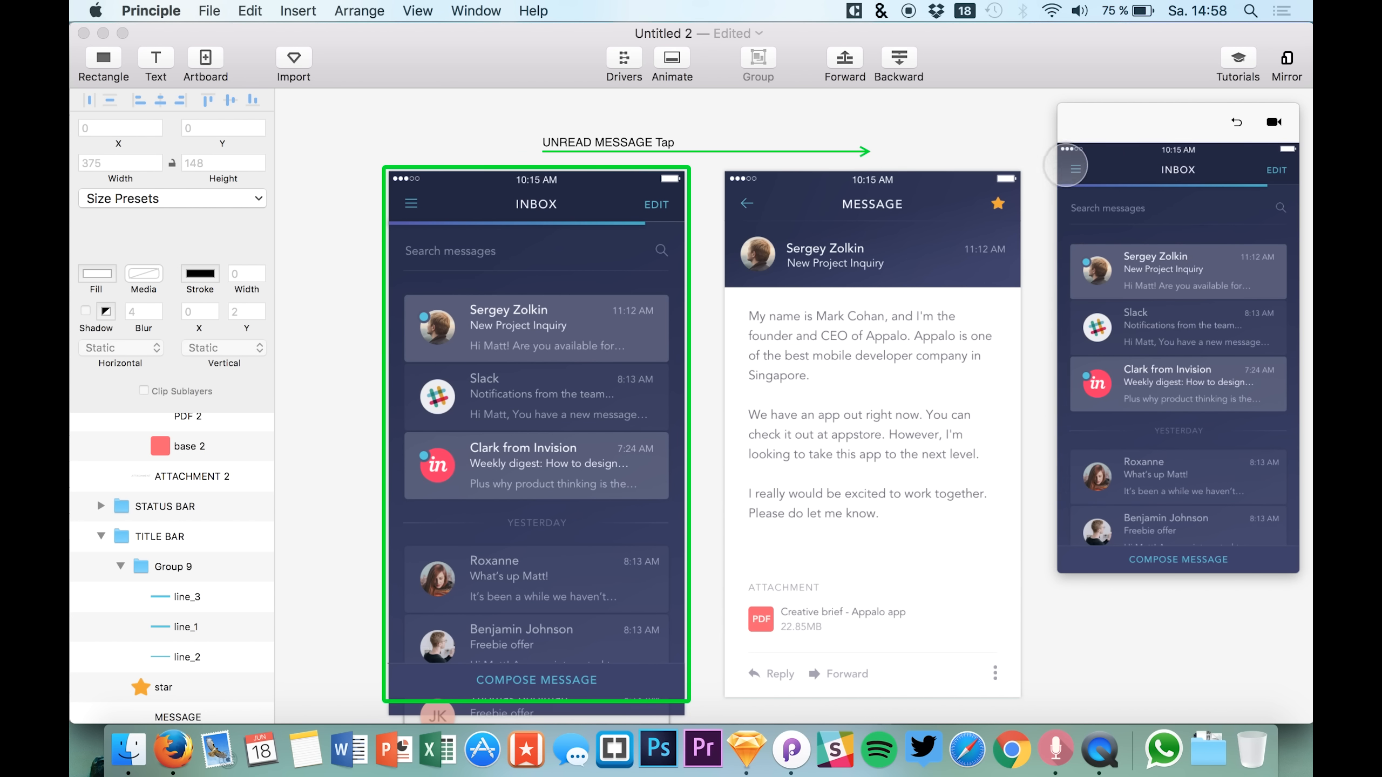
pyautogui.click(1211, 283)
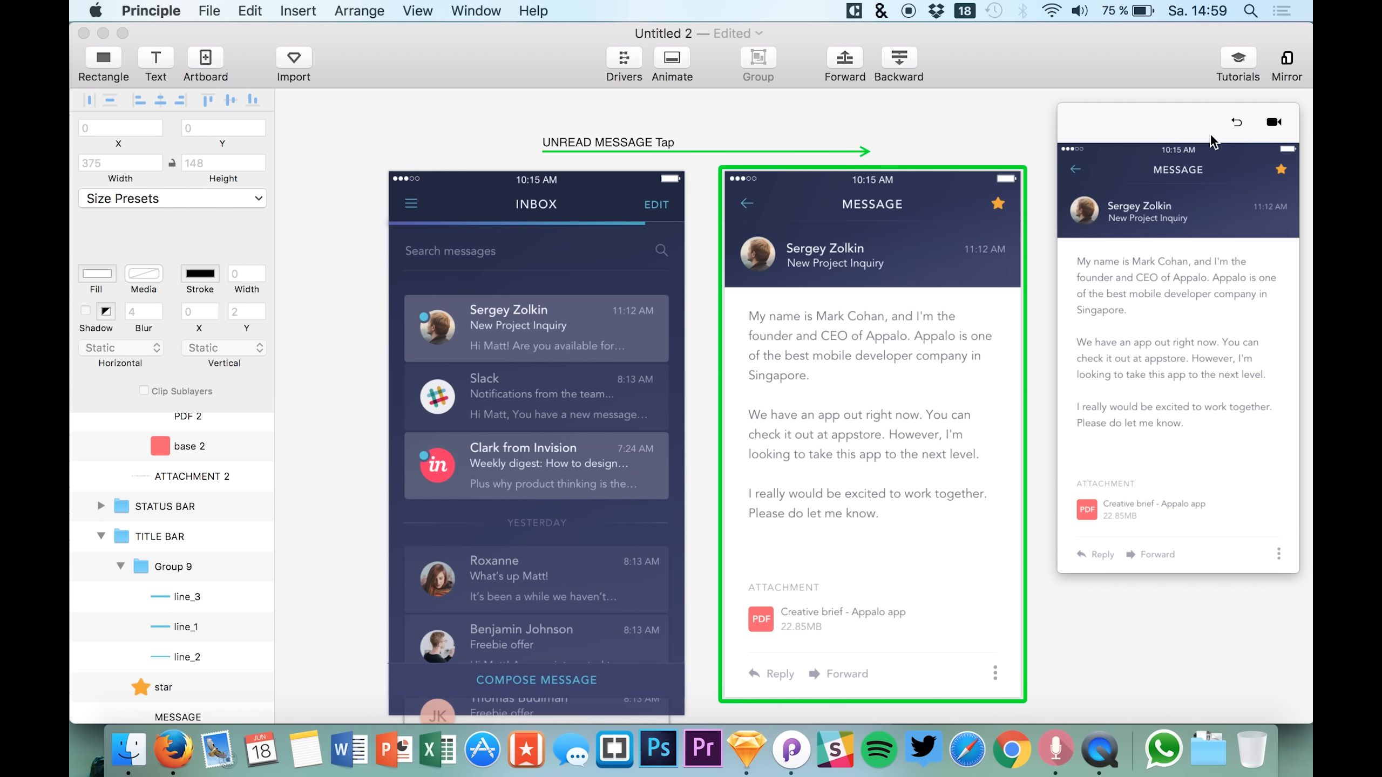
pyautogui.click(1237, 121)
pyautogui.click(1220, 277)
pyautogui.click(1235, 123)
pyautogui.click(1180, 248)
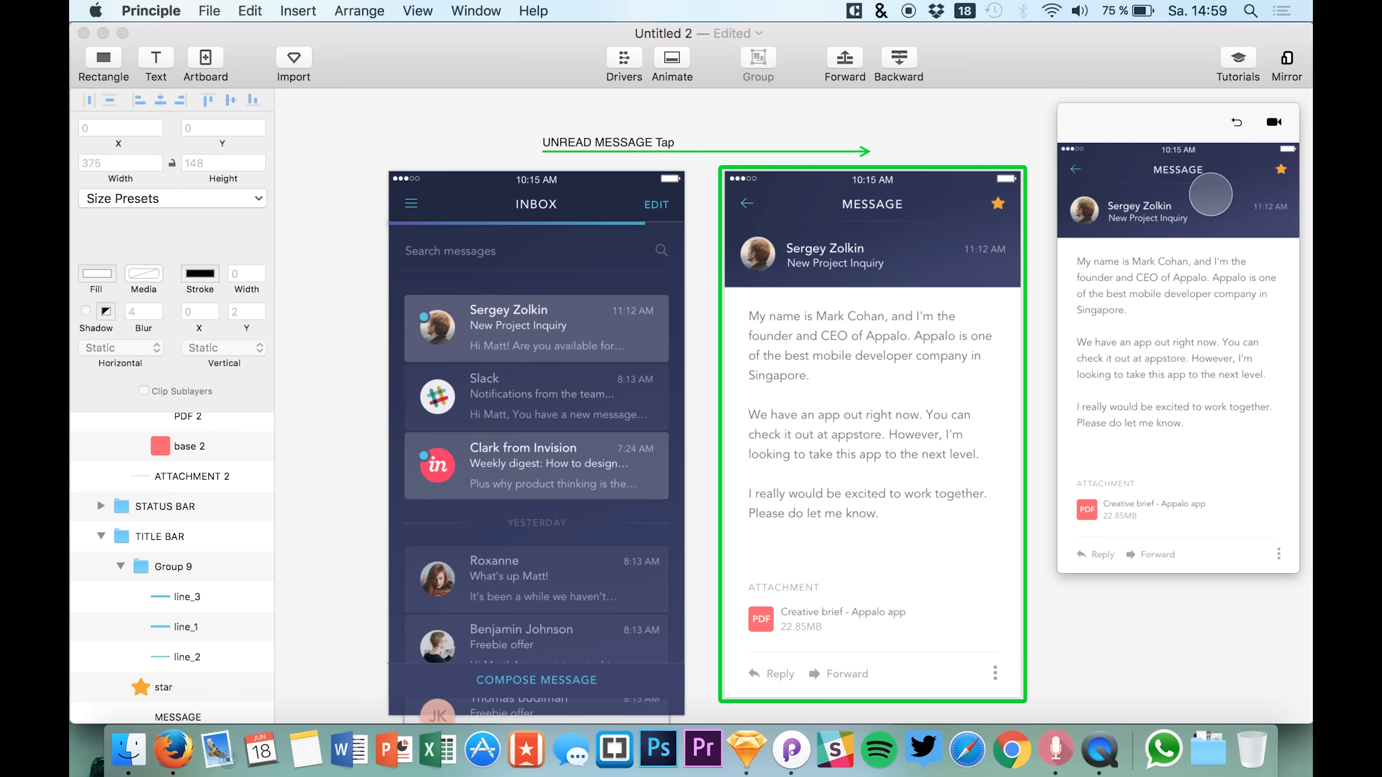
pyautogui.click(1237, 122)
pyautogui.click(1223, 248)
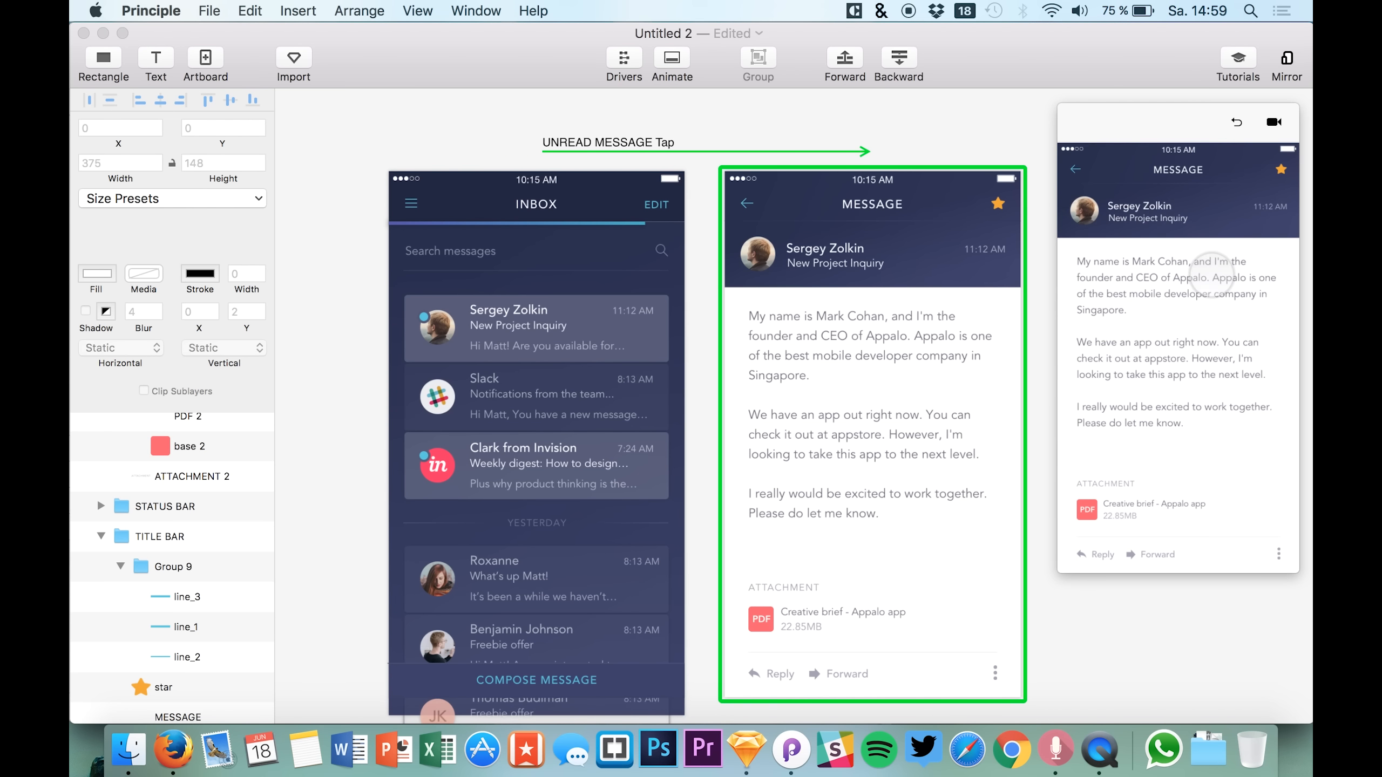
pyautogui.click(1239, 129)
pyautogui.click(1222, 278)
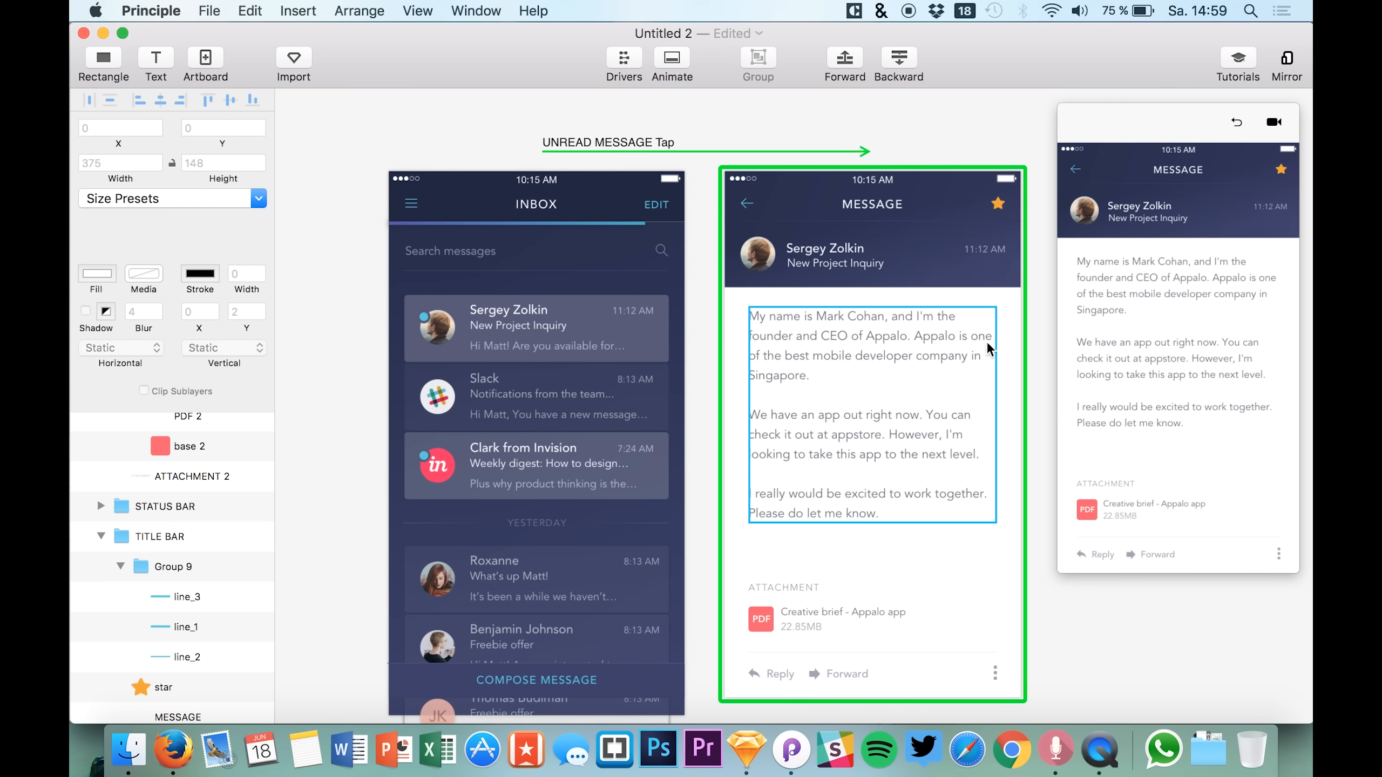
# Fill the detail screen's item background with the colour #575978 sampled from the first unread message card in the inbox.
pyautogui.click(640, 320)
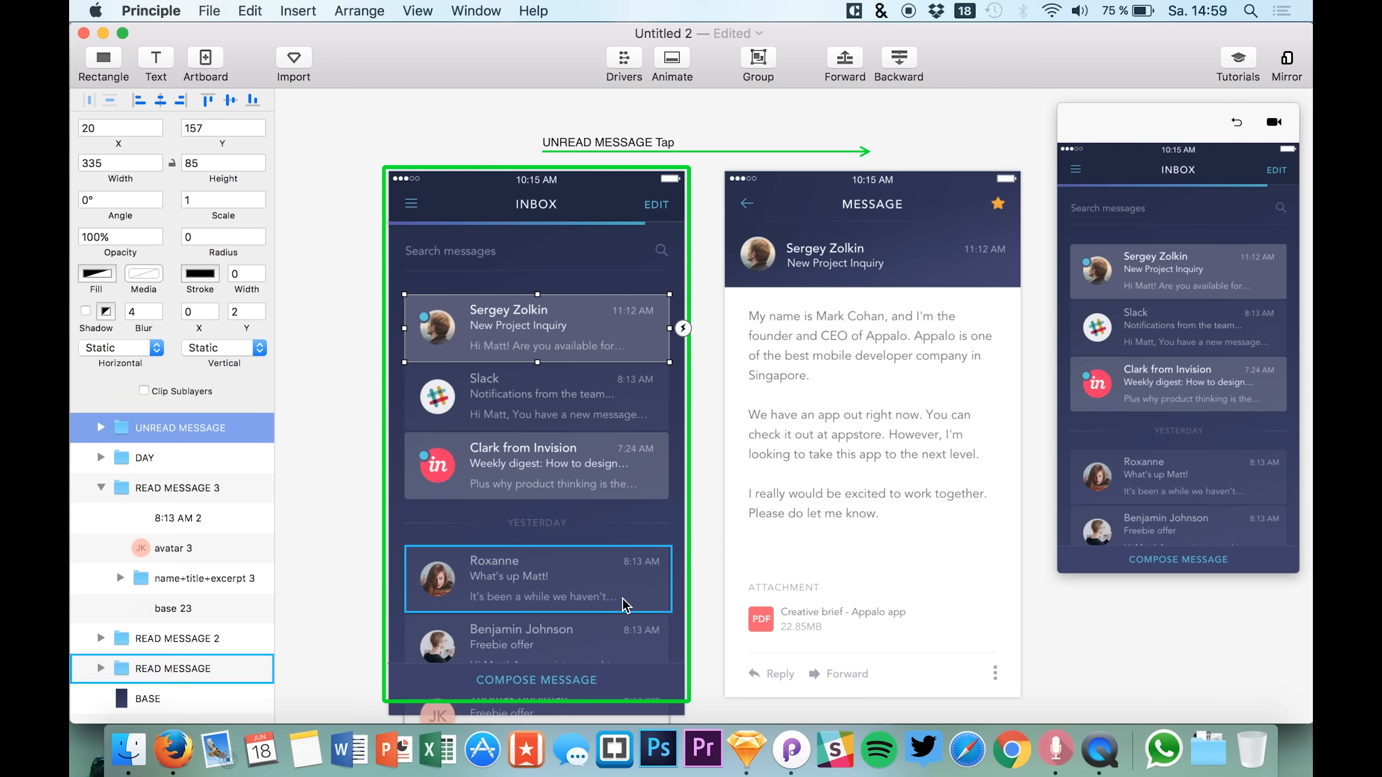
pyautogui.scroll(-2, 193, 681)
pyautogui.scroll(-12, 193, 676)
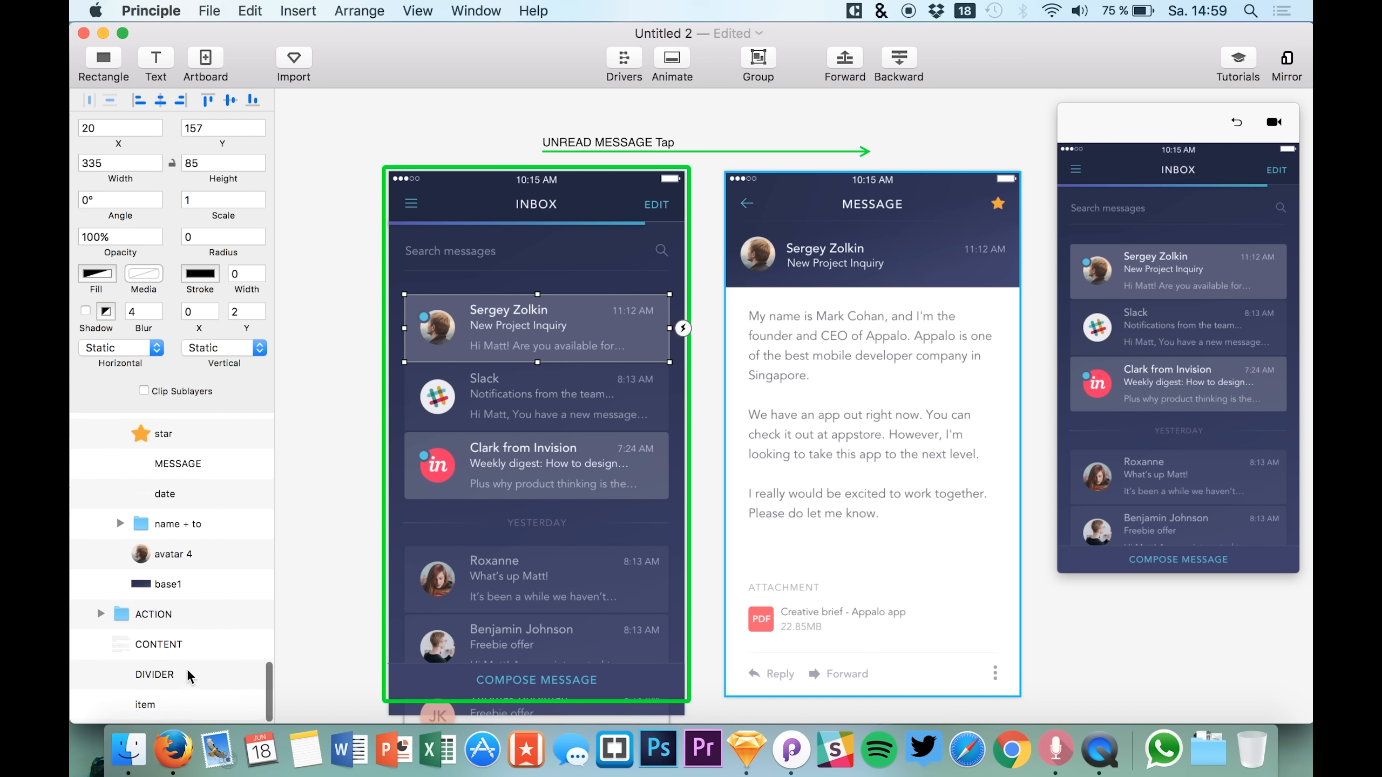
pyautogui.click(145, 708)
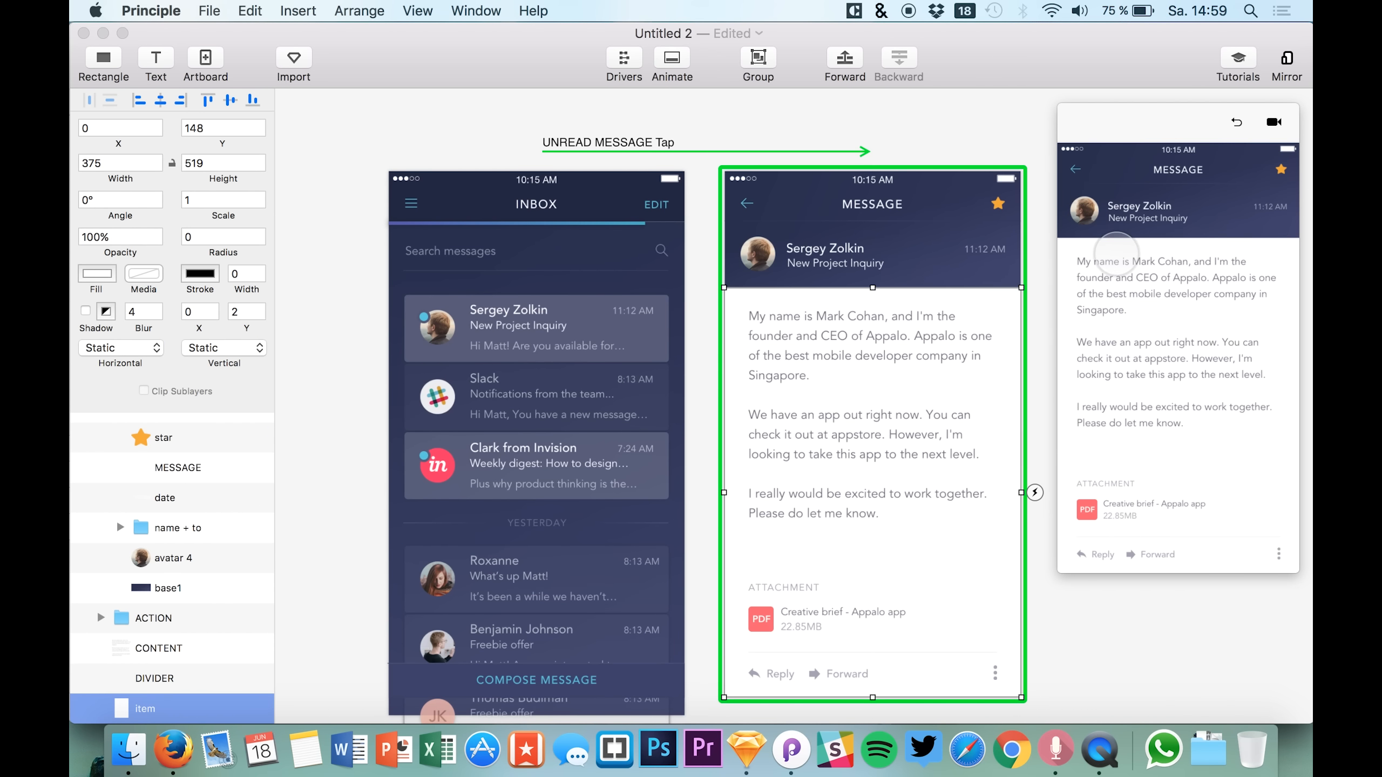
pyautogui.click(98, 275)
pyautogui.click(255, 429)
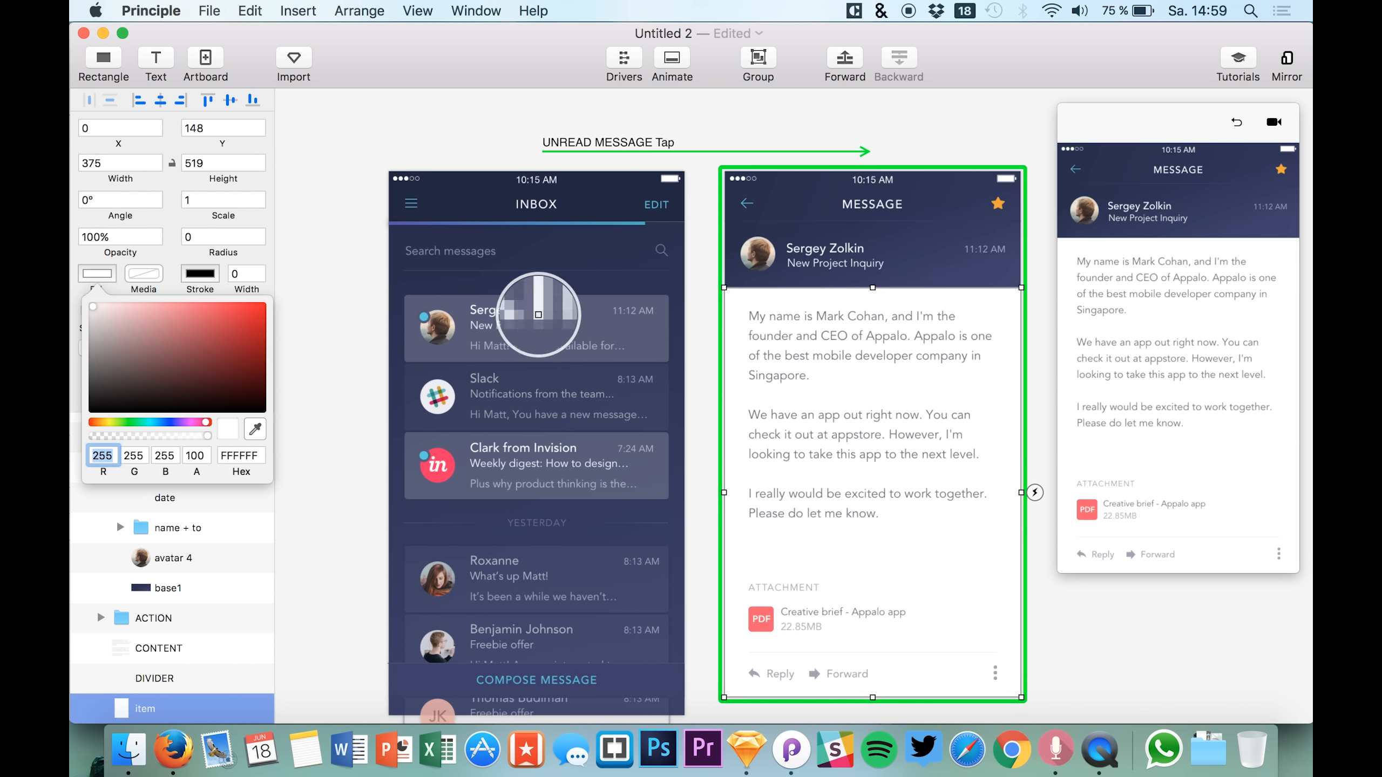
pyautogui.click(608, 319)
# Try to lighten the message text by changing the CONTENT layer's fill colour to EBEBEB.
pyautogui.click(800, 349)
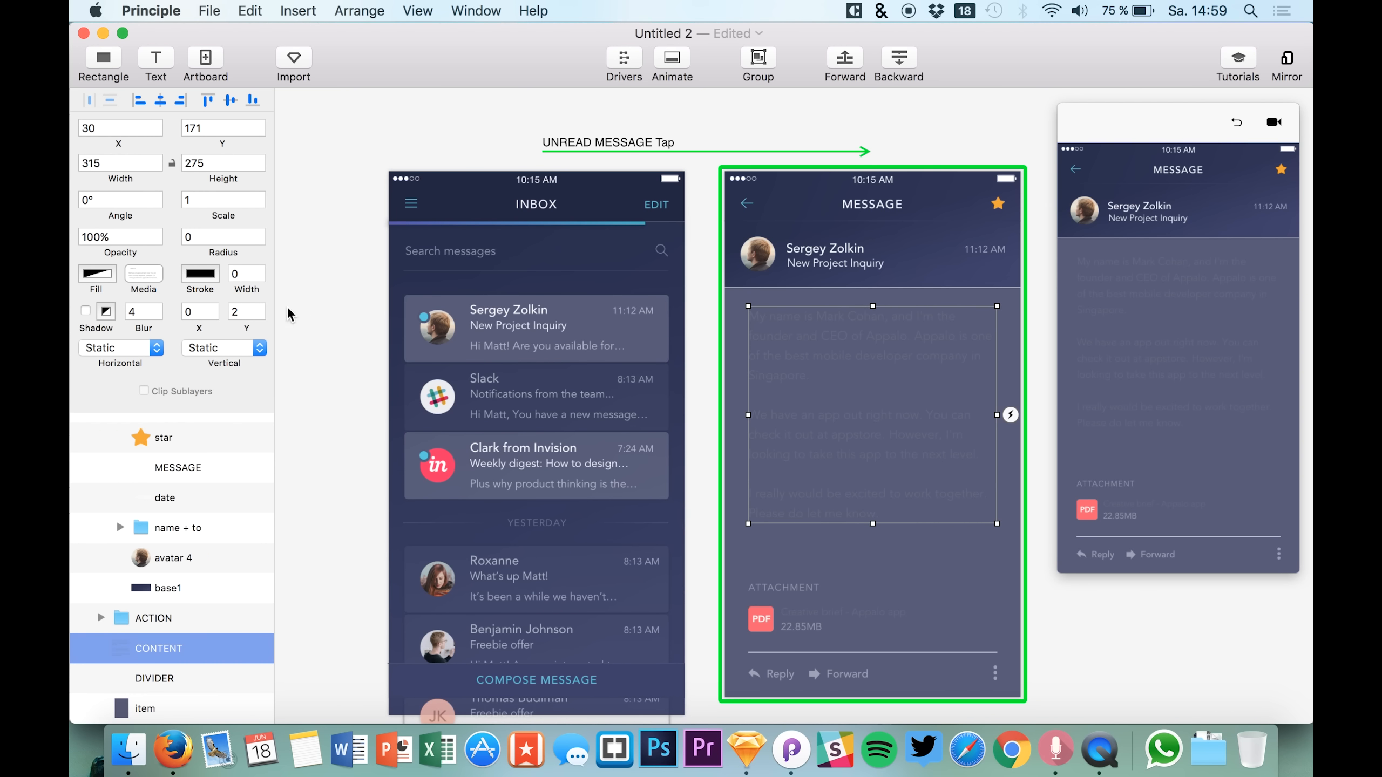
pyautogui.click(98, 275)
pyautogui.moveTo(157, 345)
pyautogui.mouseDown()
pyautogui.moveTo(187, 363)
pyautogui.moveTo(69, 299)
pyautogui.mouseUp()
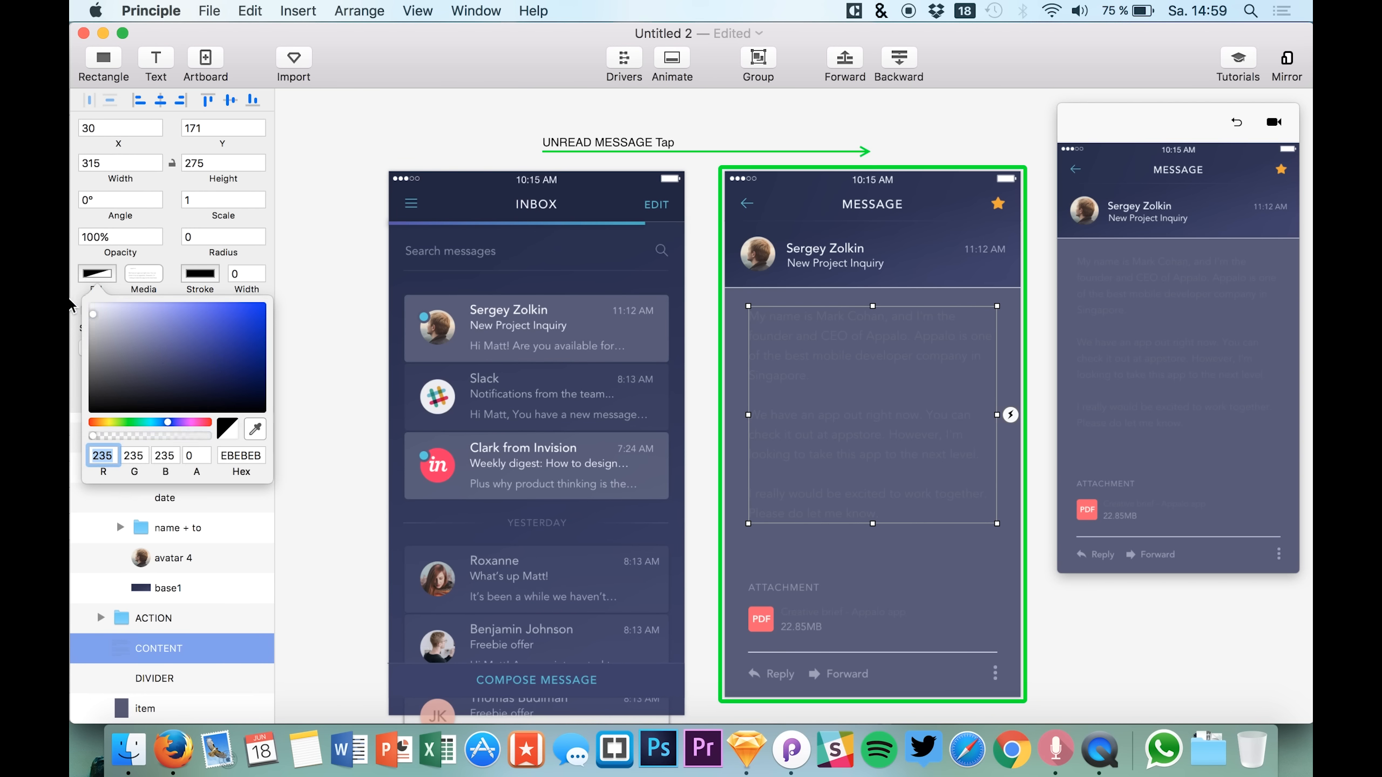
pyautogui.click(95, 277)
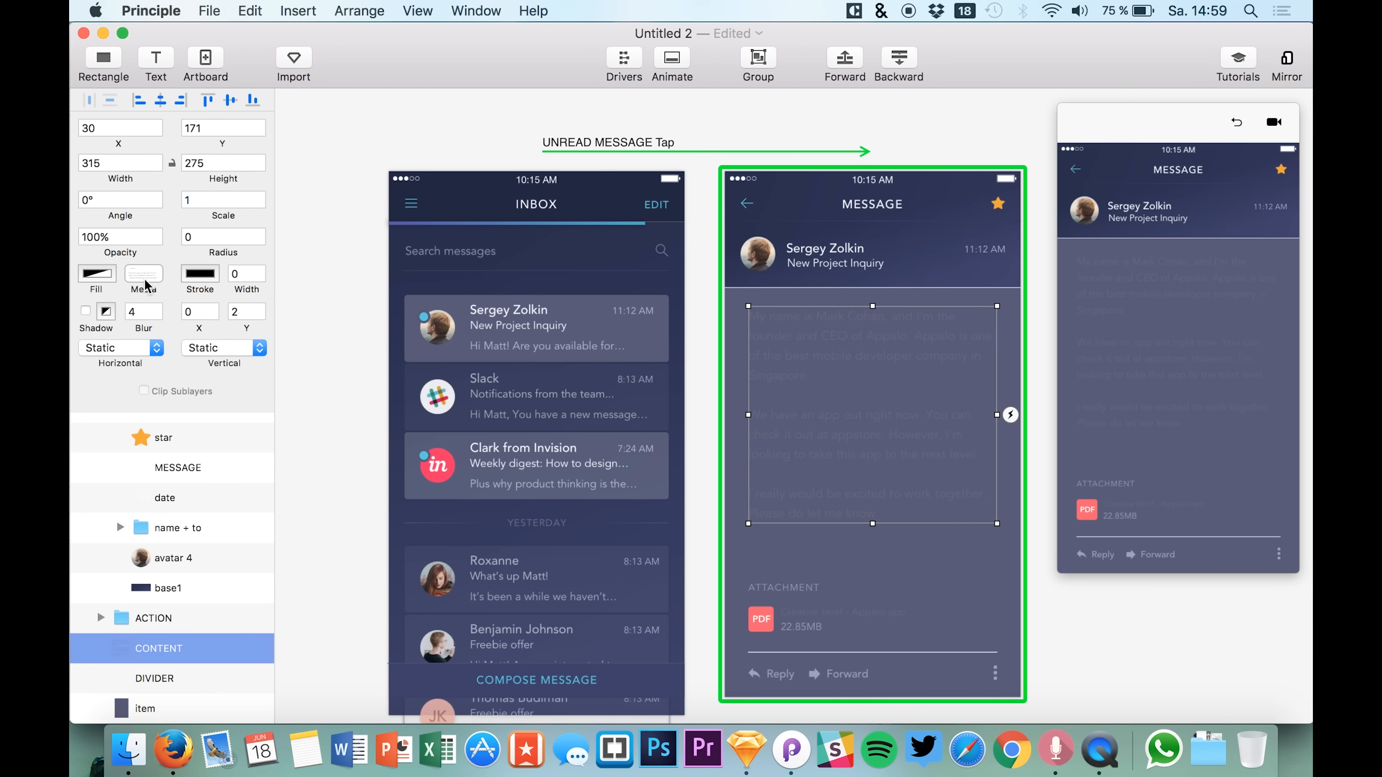
# Open the fill colour of the detail screen's item background for editing.
pyautogui.click(143, 708)
pyautogui.click(97, 274)
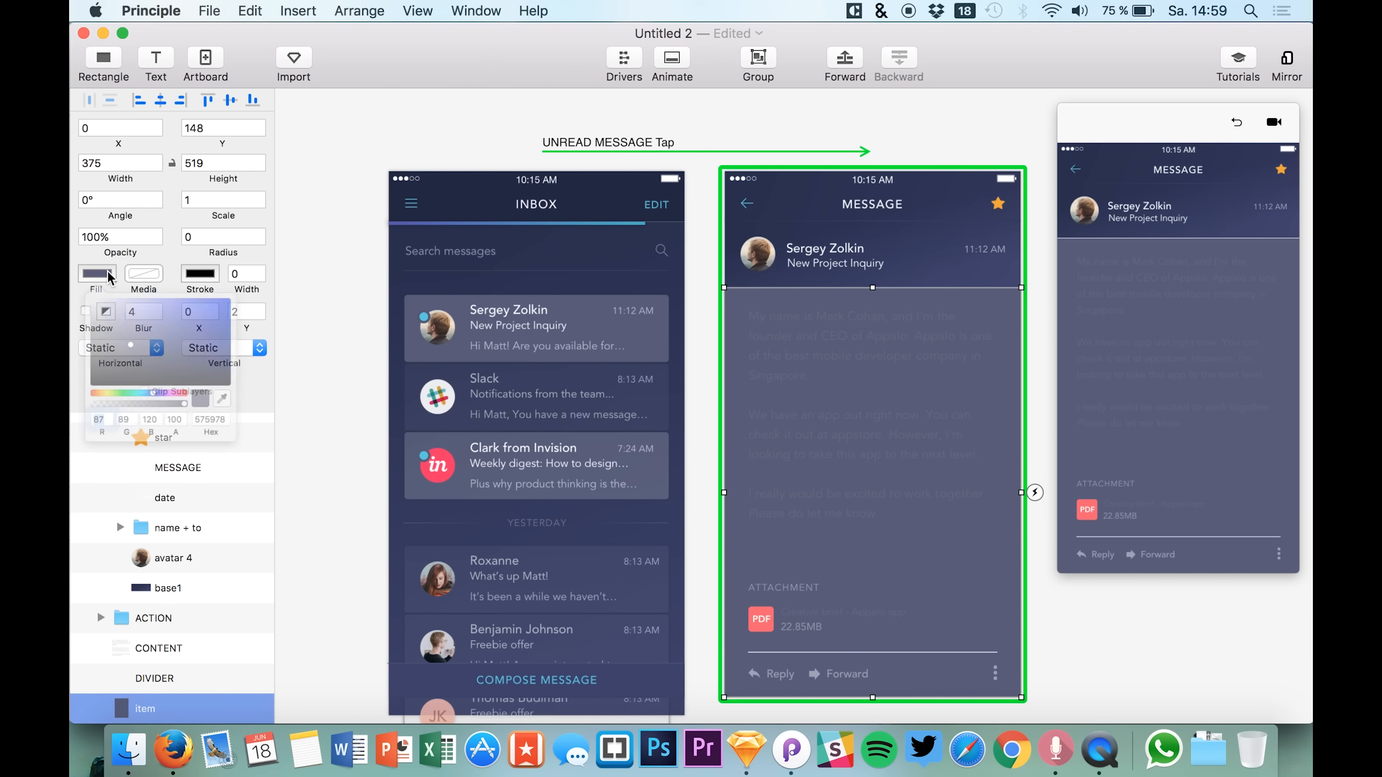
# Set the fill of the item layer behind the message text in the DETAIL MESSAGE artboard to white.
pyautogui.click(116, 337)
pyautogui.moveTo(117, 337); pyautogui.dragTo(81, 306)
# In the UNREAD MESSAGE Tap transition, time the item layer's Fill animation to start just after 0s and end at about 0.4 s.
pyautogui.click(673, 82)
pyautogui.scroll(-5, 542, 688)
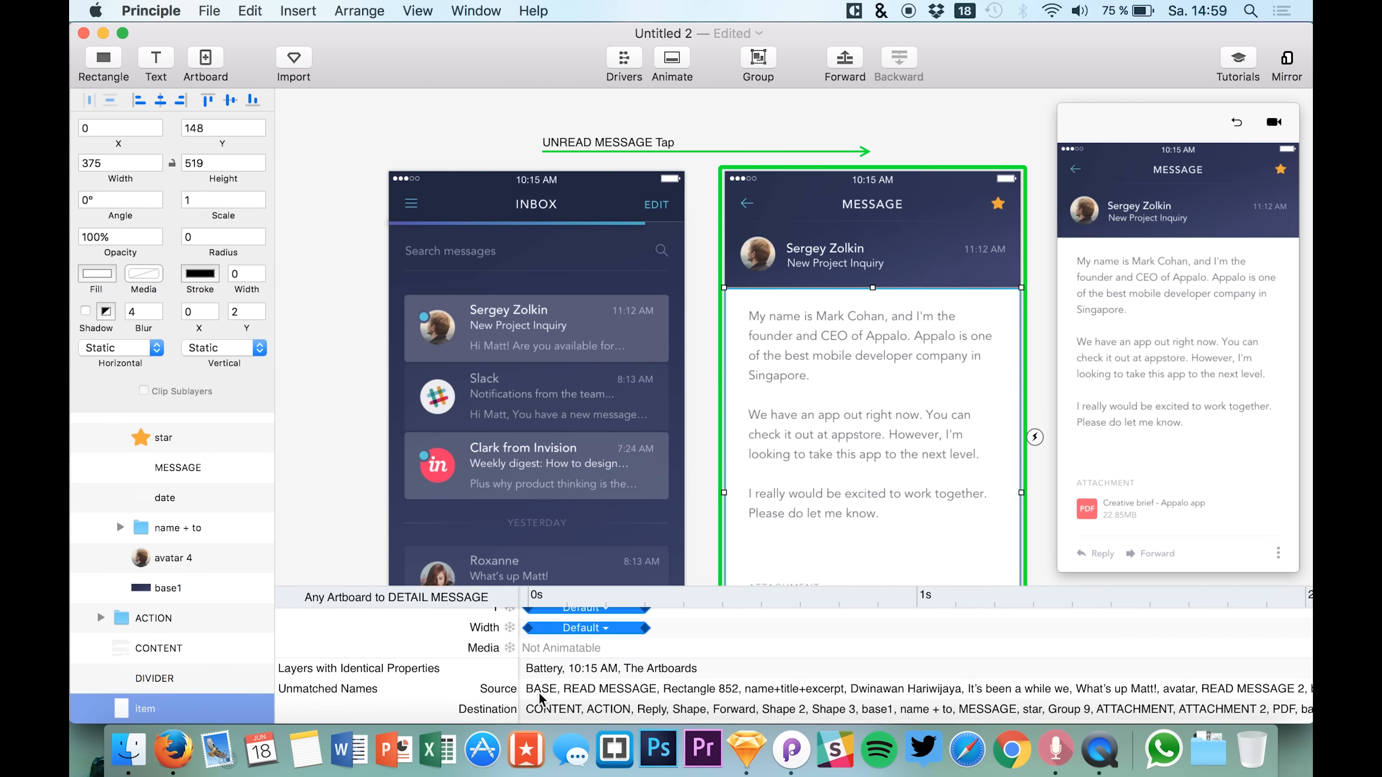
pyautogui.scroll(8, 542, 692)
pyautogui.click(702, 124)
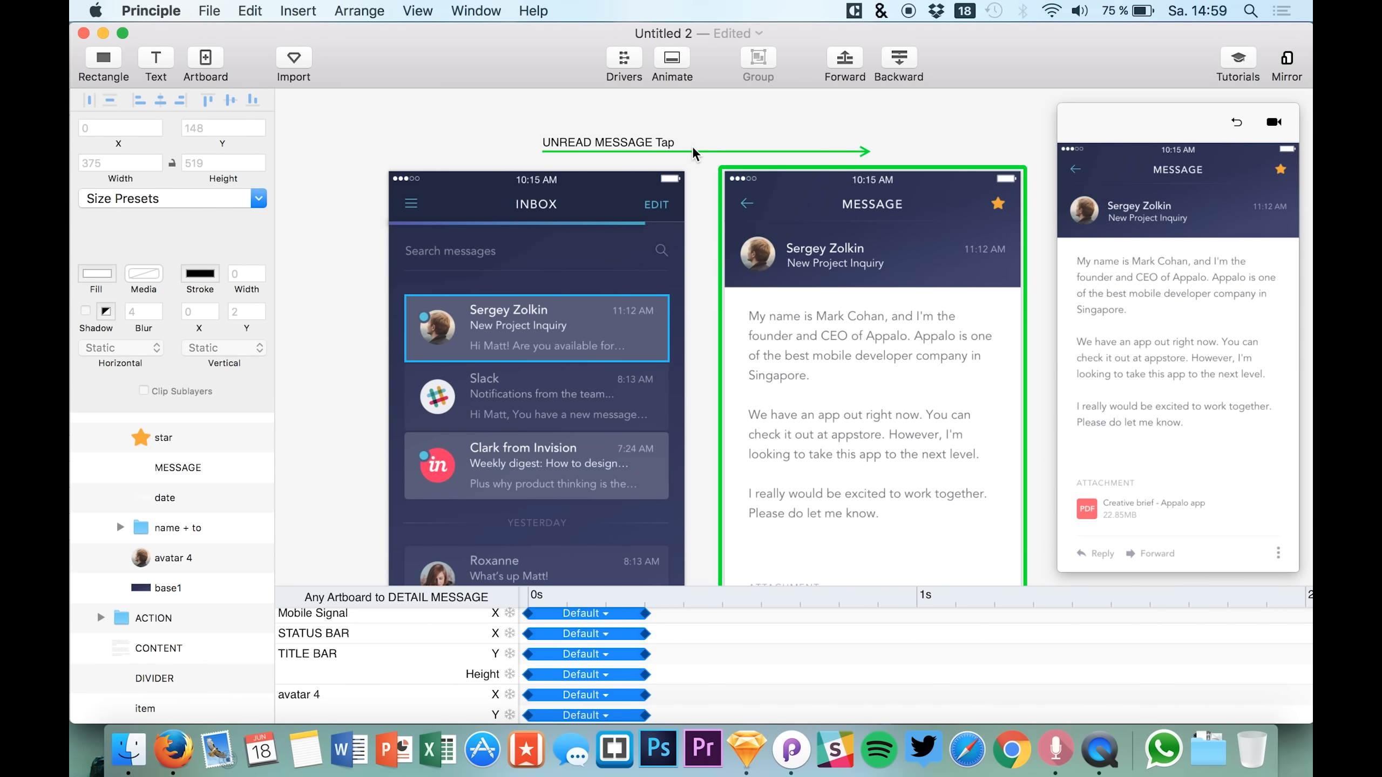
pyautogui.click(694, 150)
pyautogui.click(690, 152)
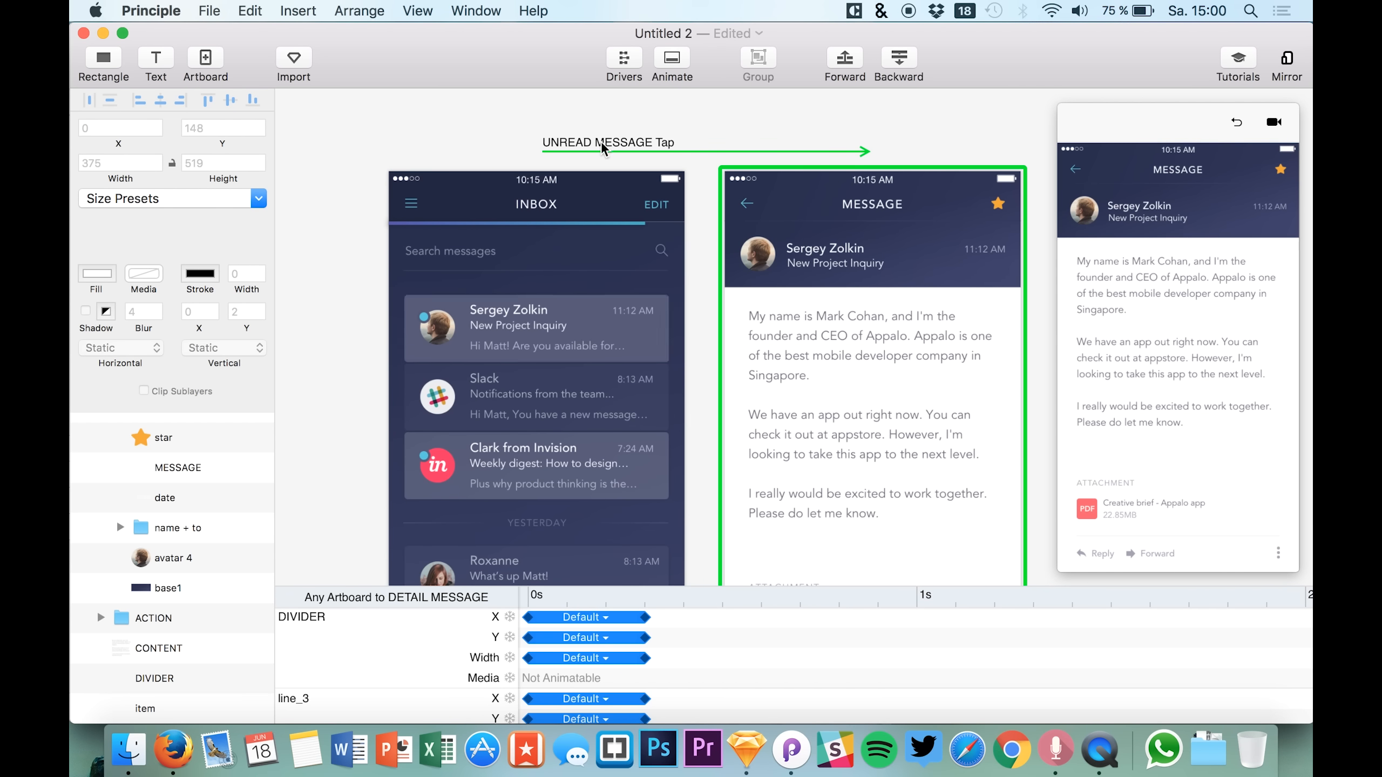
pyautogui.scroll(-3, 576, 692)
pyautogui.scroll(-5, 576, 692)
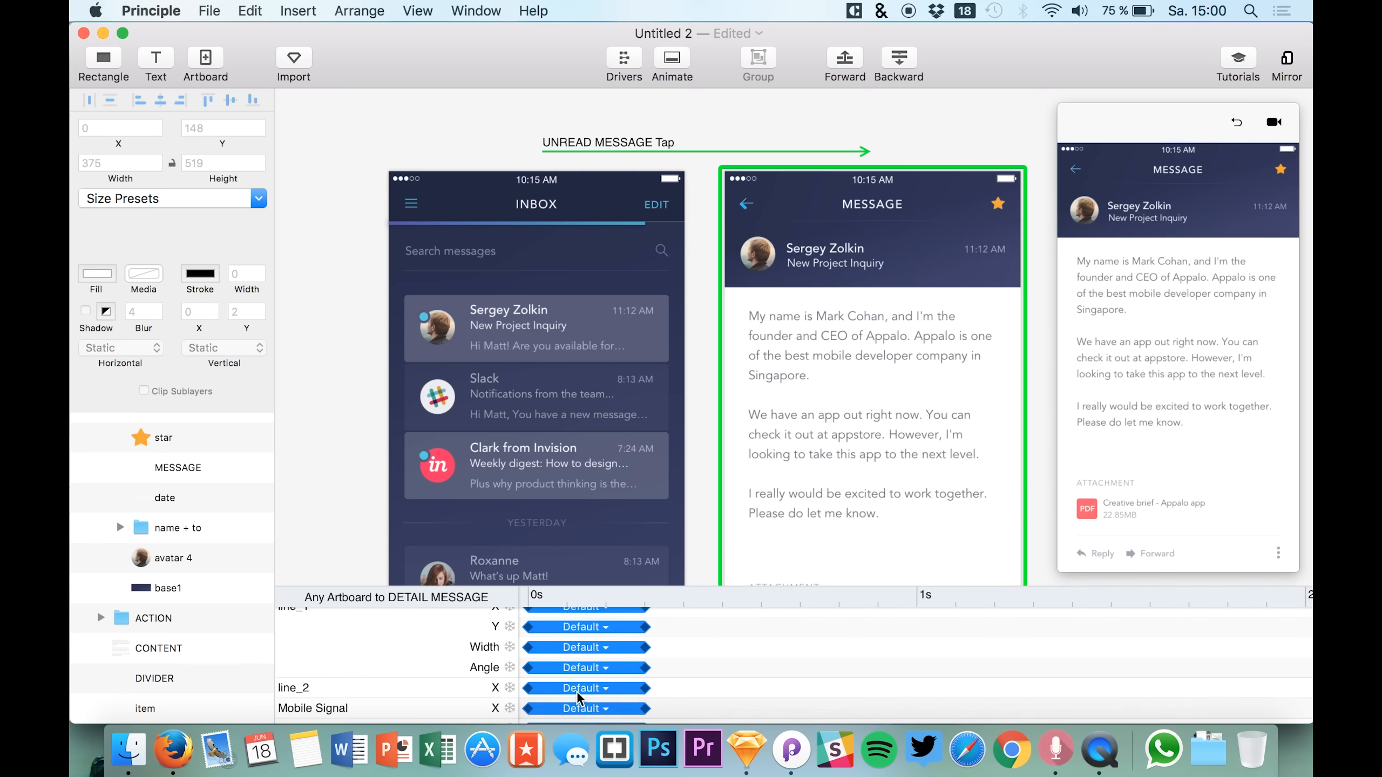
pyautogui.scroll(-3, 577, 692)
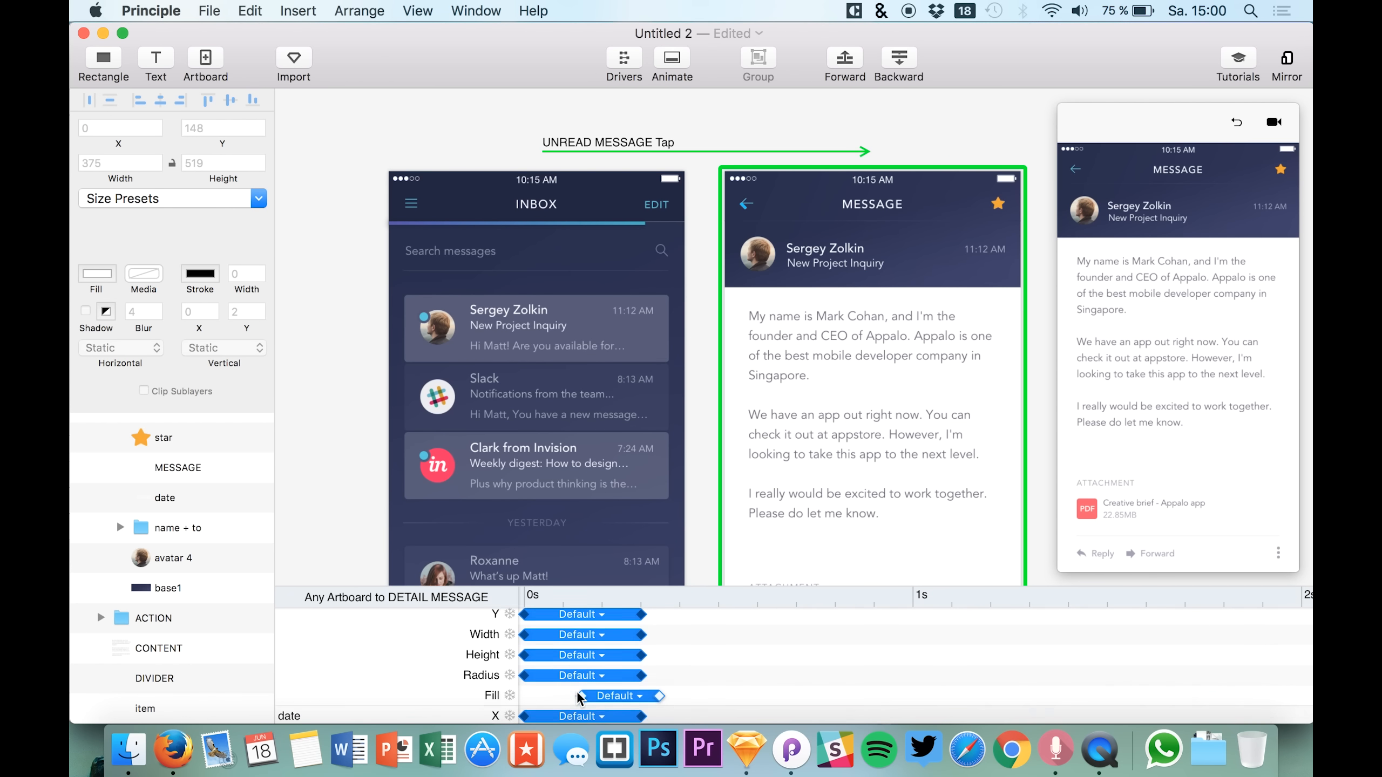
pyautogui.scroll(1, 477, 675)
pyautogui.scroll(-1, 463, 676)
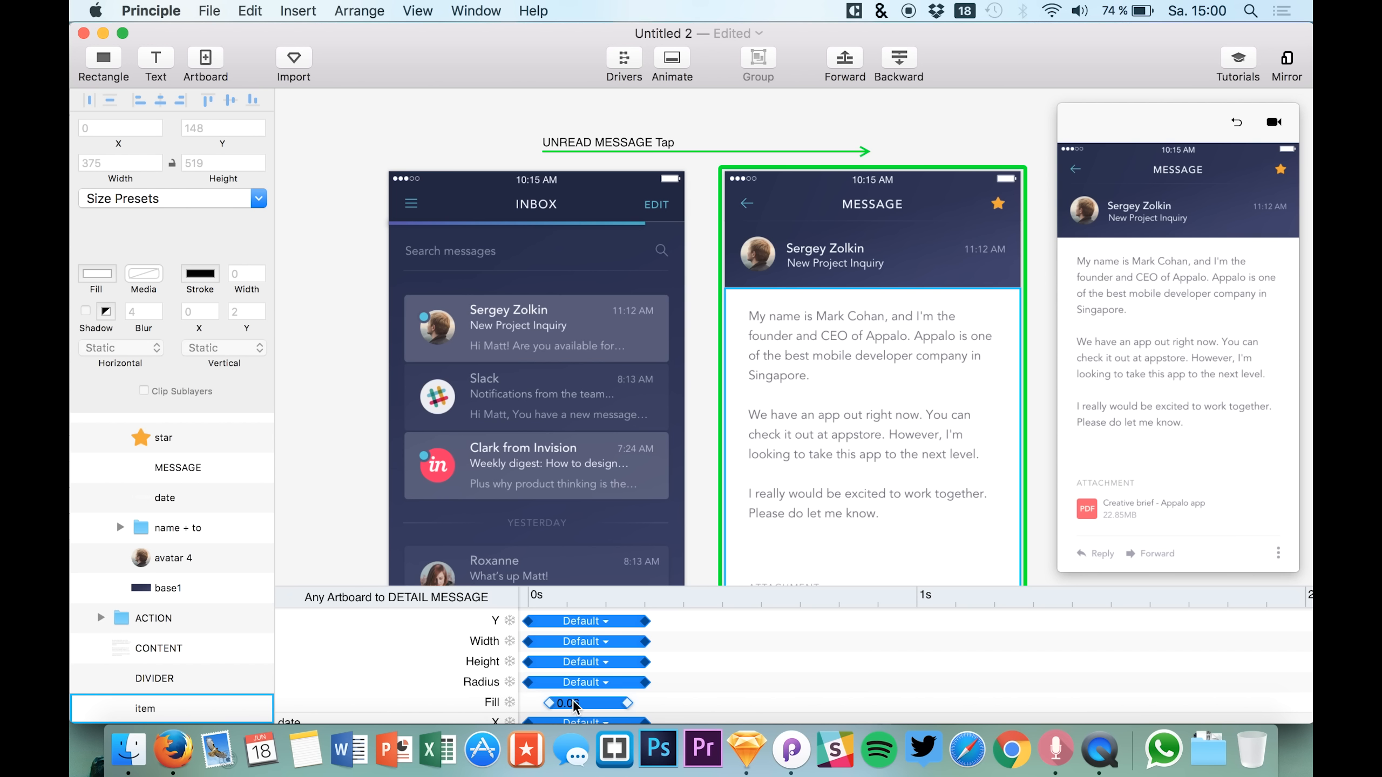
pyautogui.moveTo(660, 707); pyautogui.dragTo(686, 706)
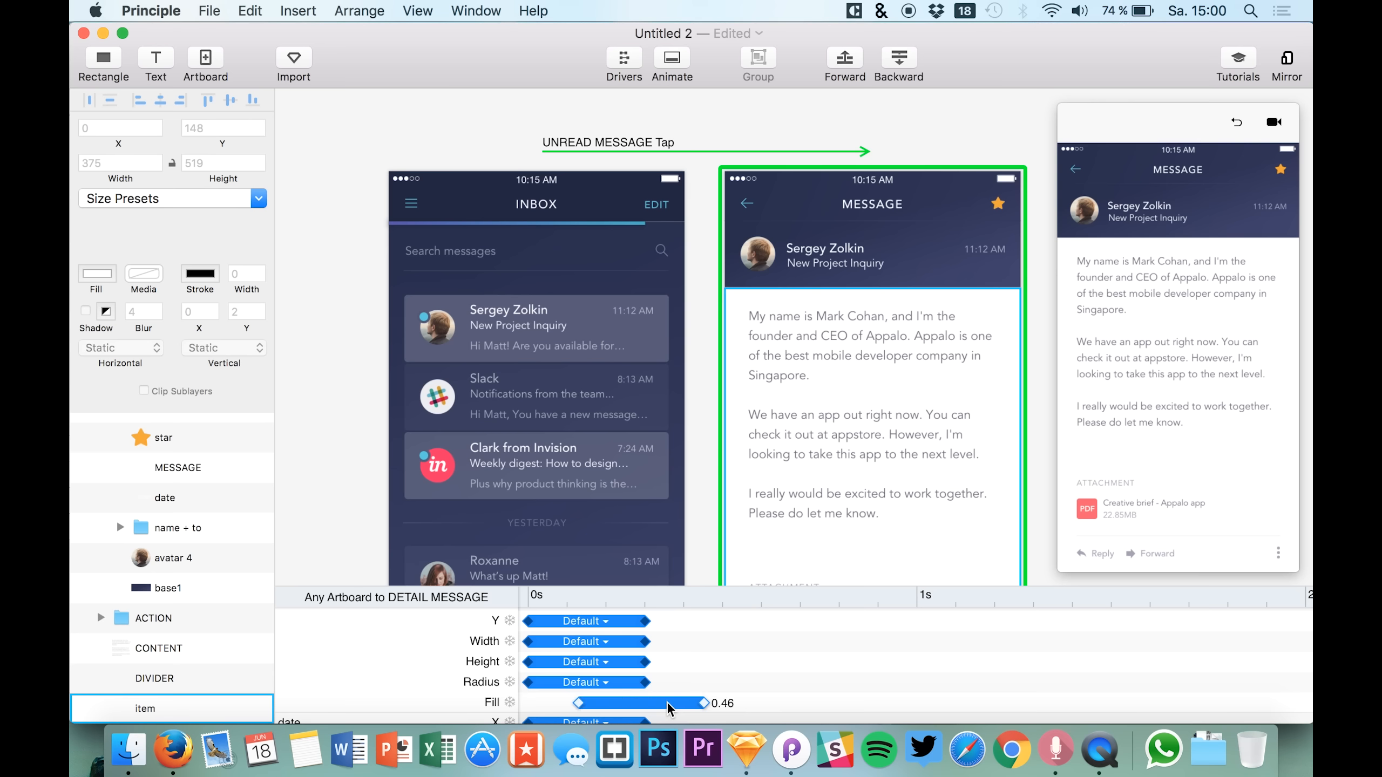
# Replay the inbox-to-message transition repeatedly in the preview by opening the first unread message, and examine how the fill changes.
pyautogui.click(1233, 121)
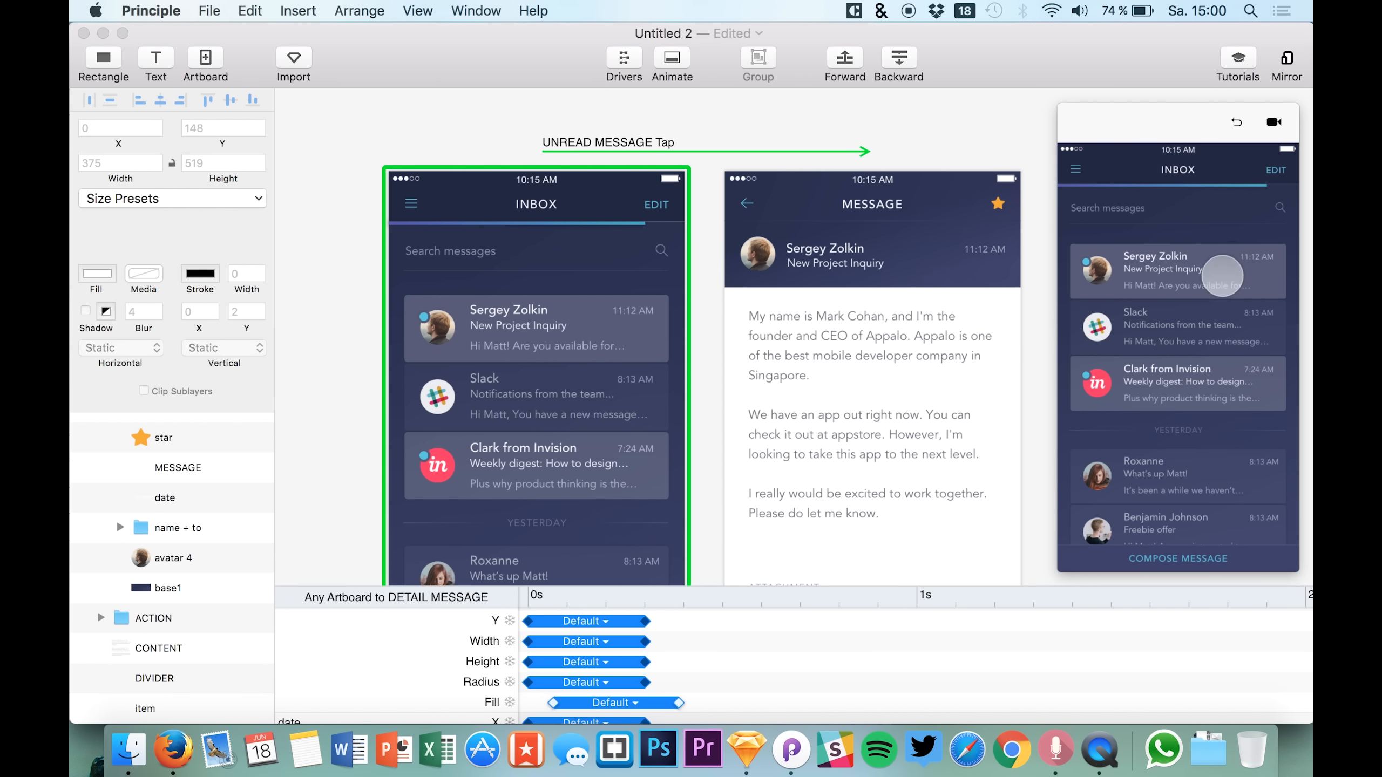
pyautogui.click(1230, 266)
pyautogui.click(1236, 124)
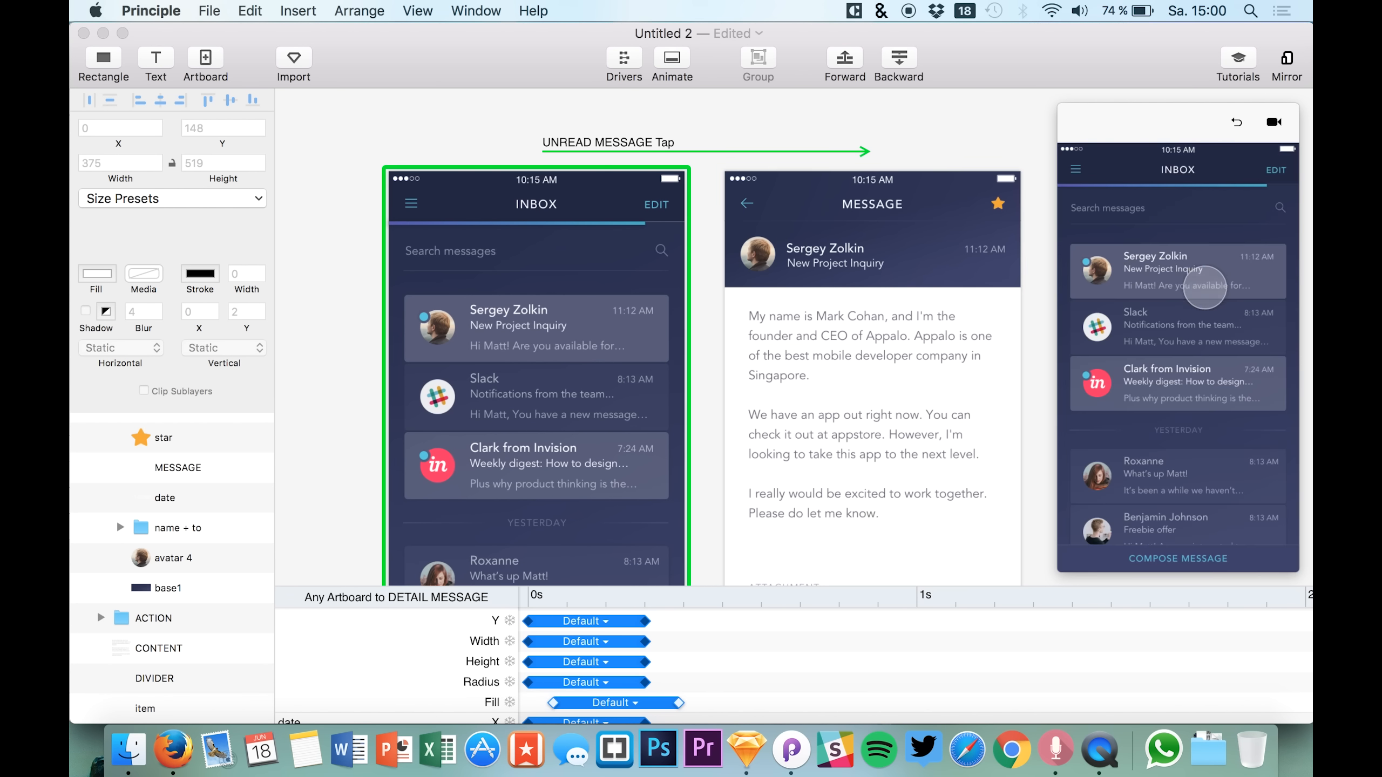
pyautogui.click(1215, 264)
pyautogui.click(1237, 123)
pyautogui.click(1221, 267)
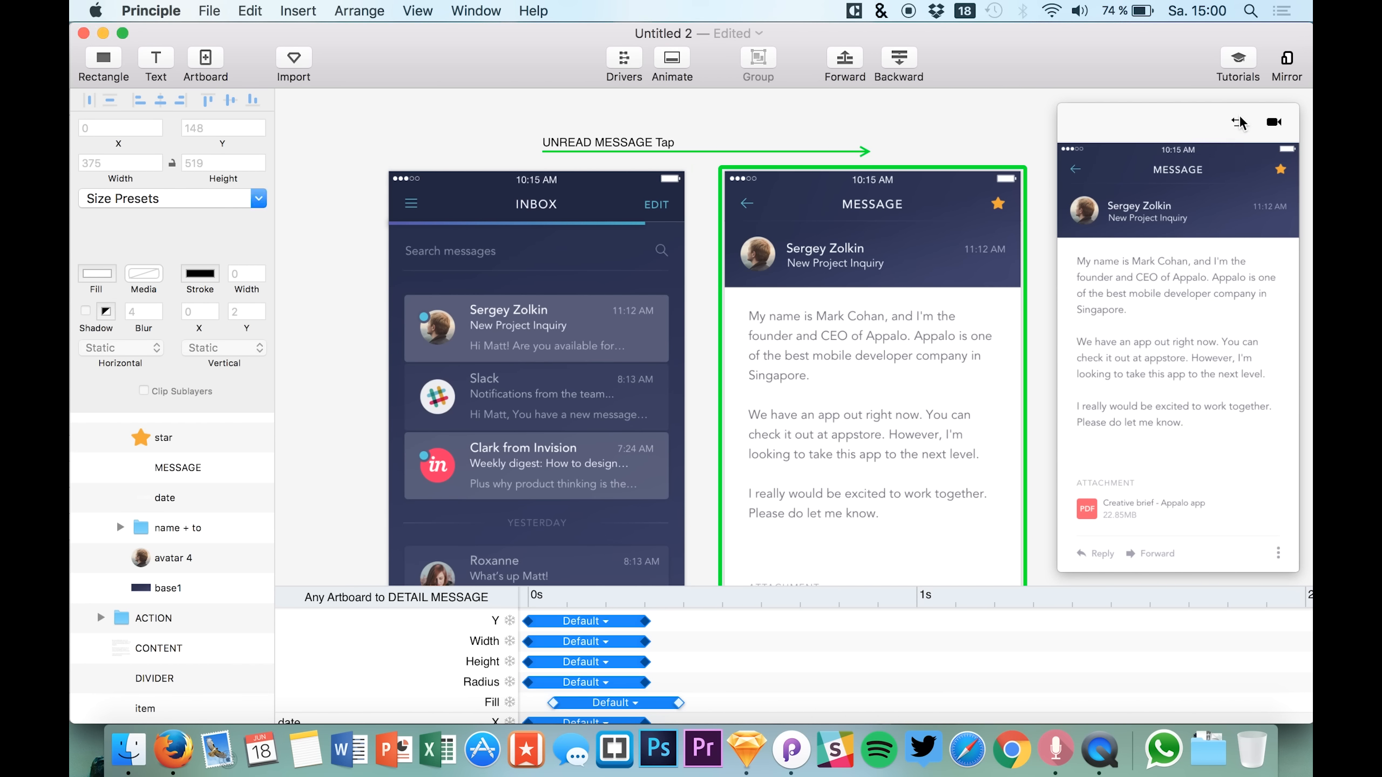
pyautogui.click(1237, 123)
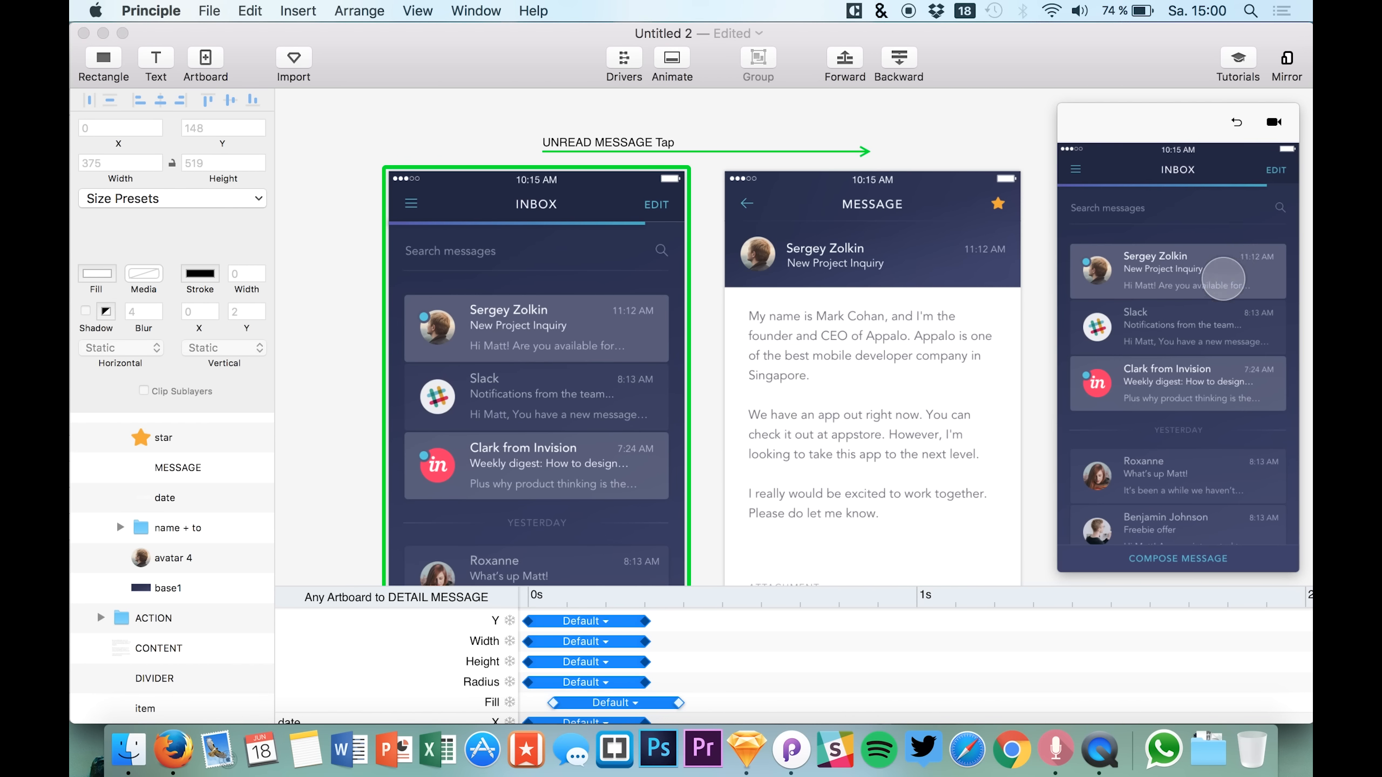
pyautogui.click(1219, 273)
pyautogui.click(1241, 124)
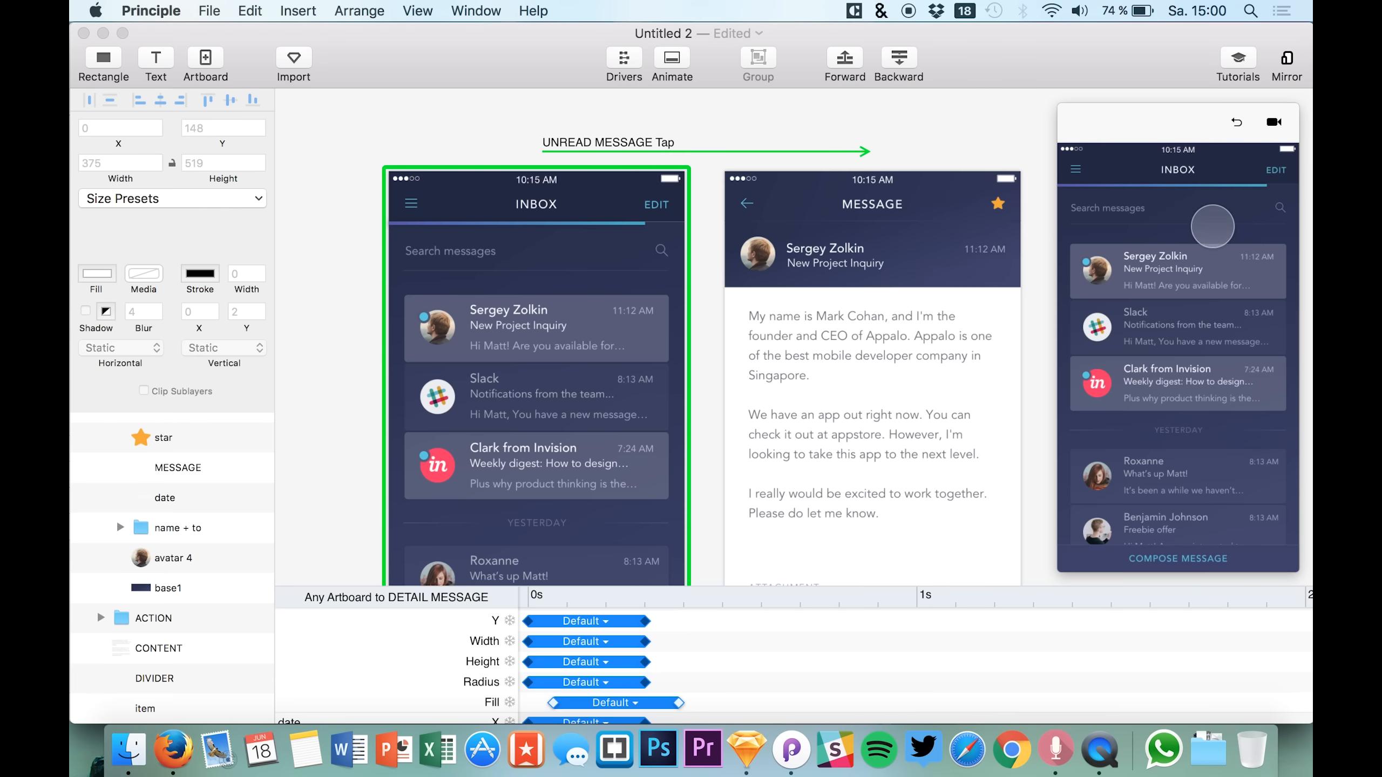
pyautogui.click(1219, 258)
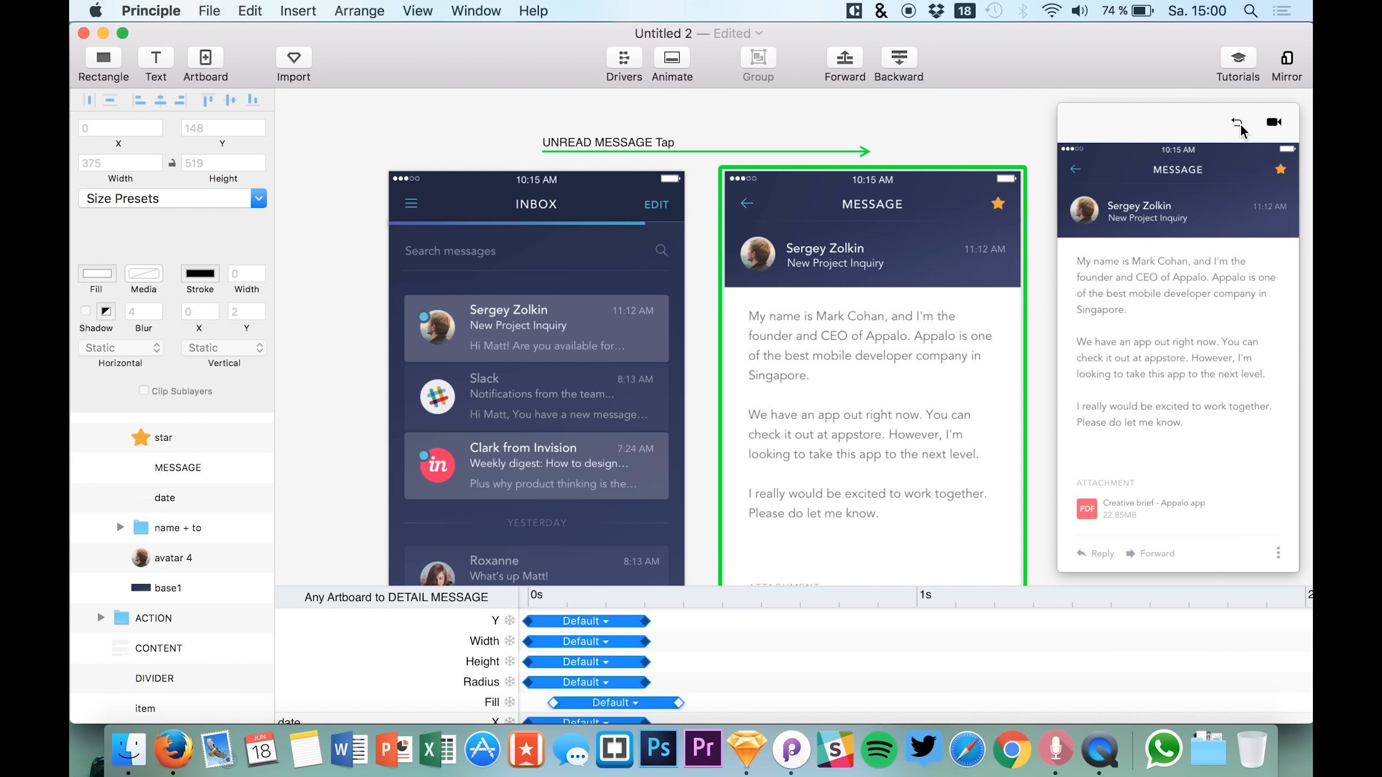
pyautogui.click(1237, 123)
pyautogui.click(1207, 267)
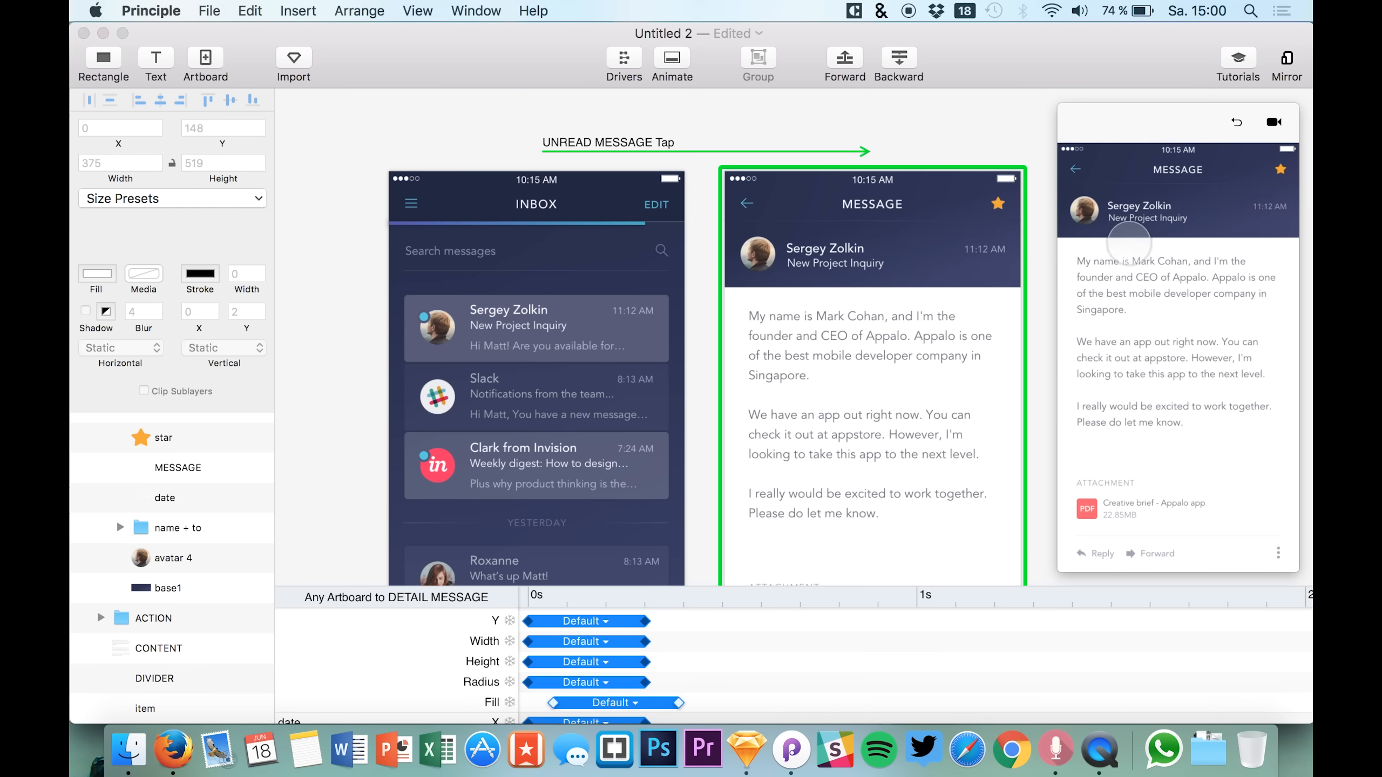
pyautogui.click(1234, 123)
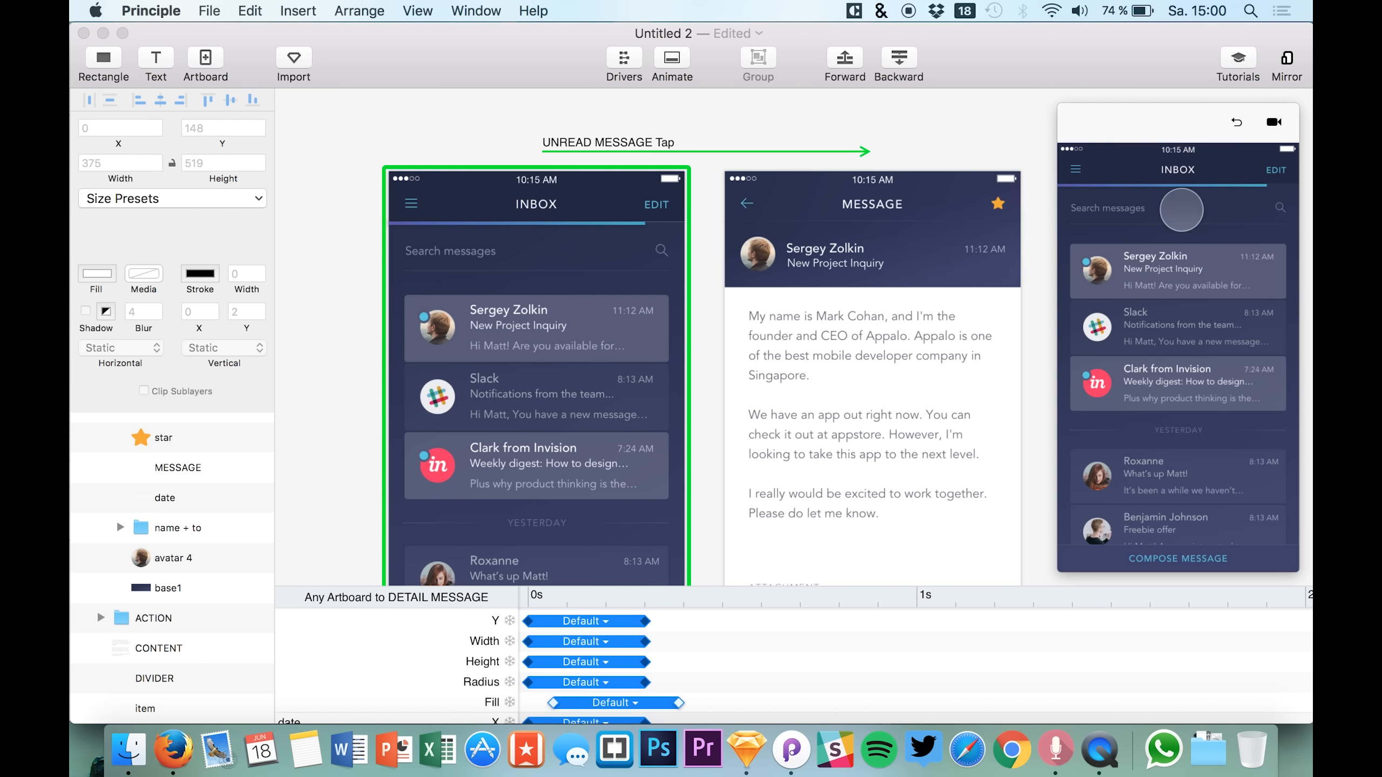
pyautogui.click(1190, 258)
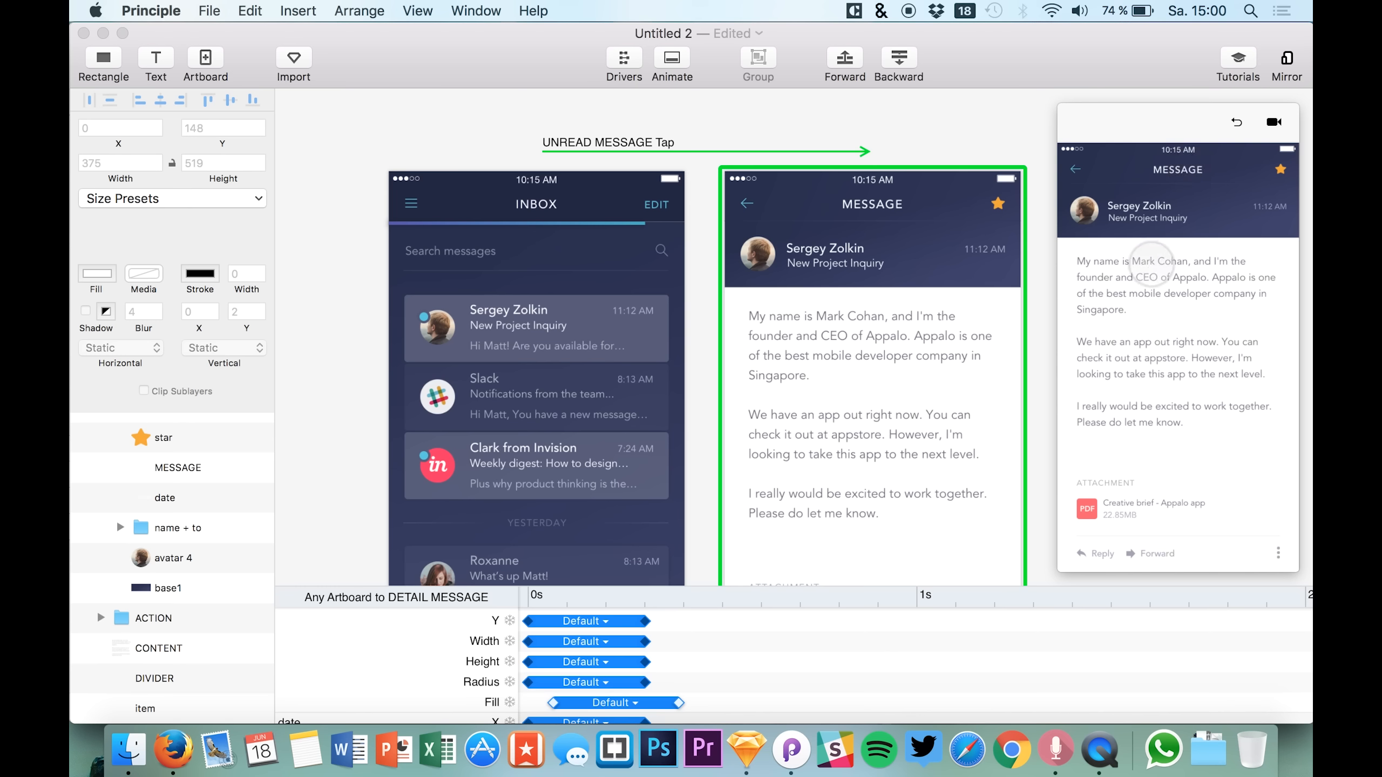
# Nudge the sender name and subject texts in the message header up 2 px and preview the transition.
pyautogui.scroll(3, 856, 278)
pyautogui.scroll(5, 856, 283)
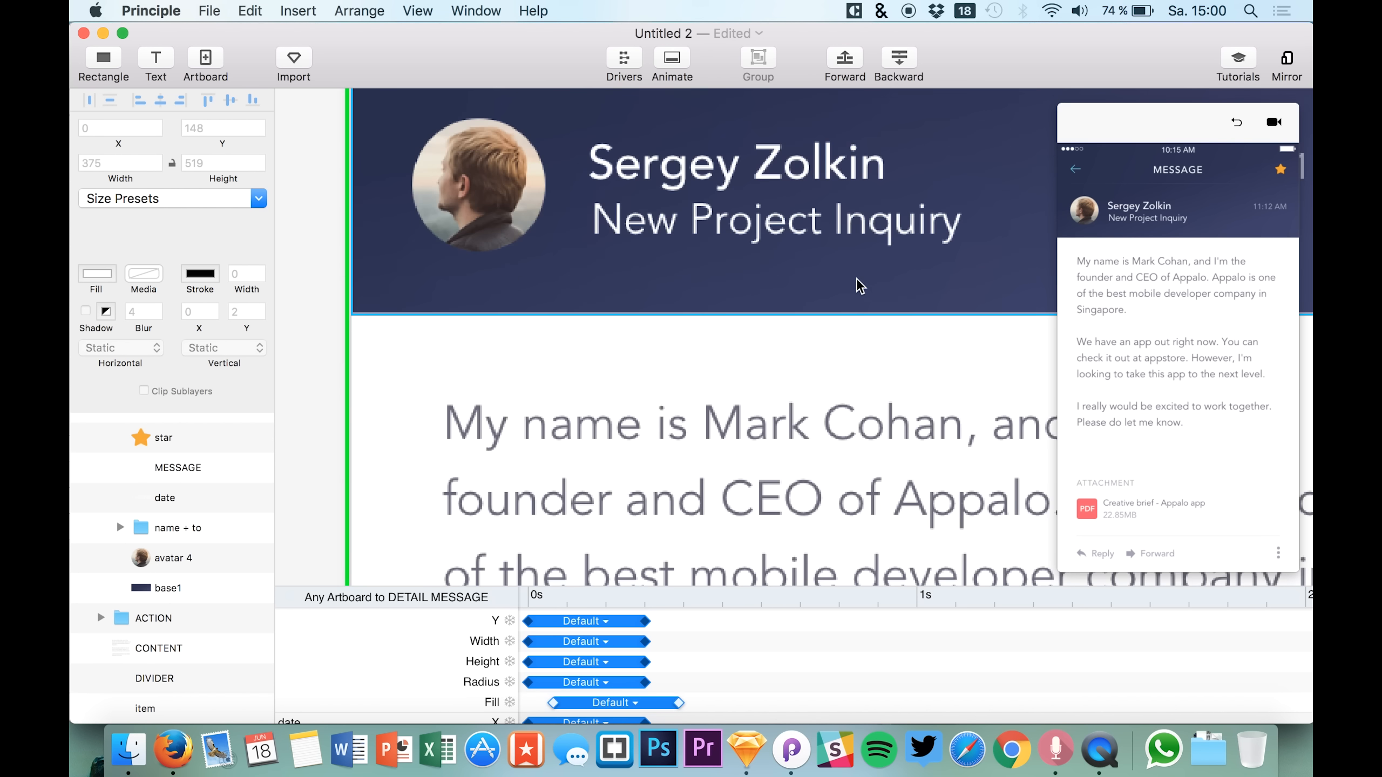
pyautogui.doubleClick(695, 266)
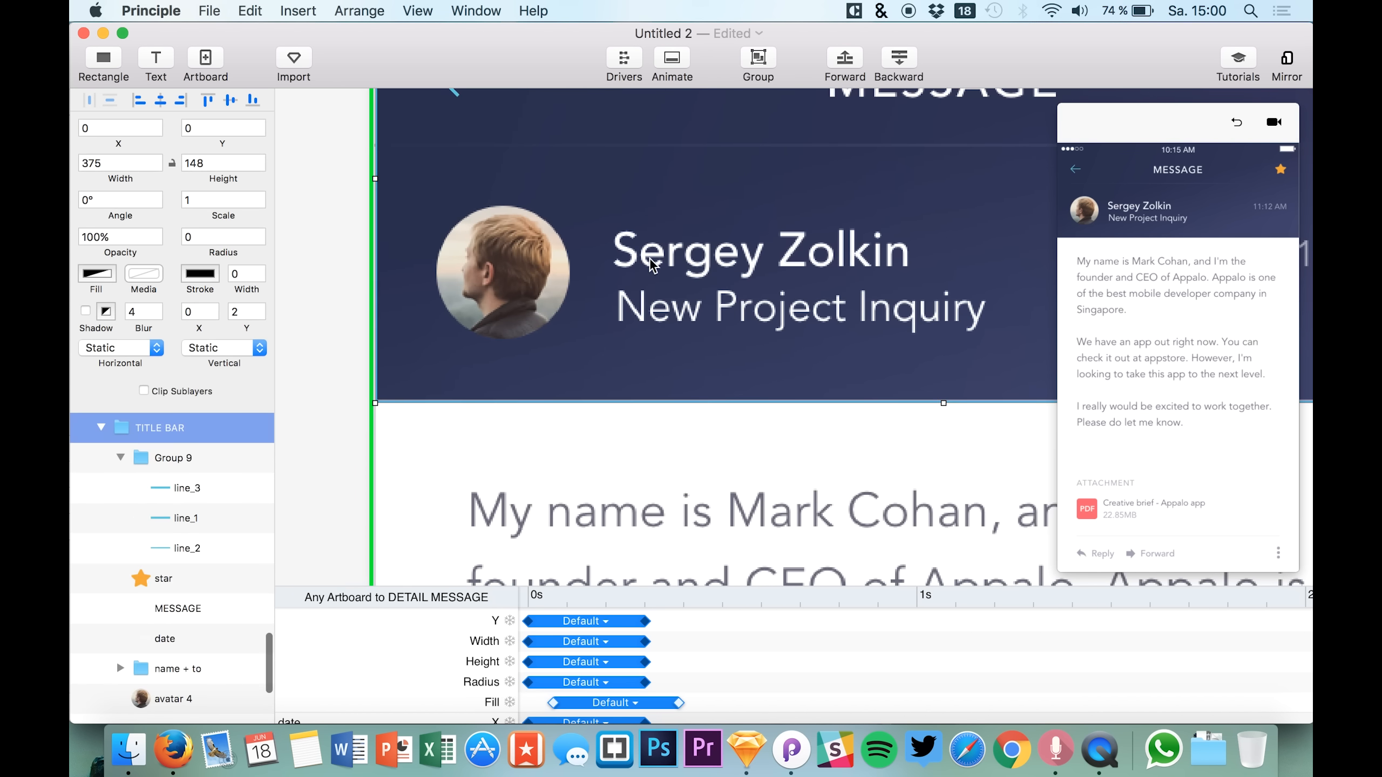
pyautogui.keyDown('shift'); pyautogui.click(644, 327); pyautogui.keyUp('shift')
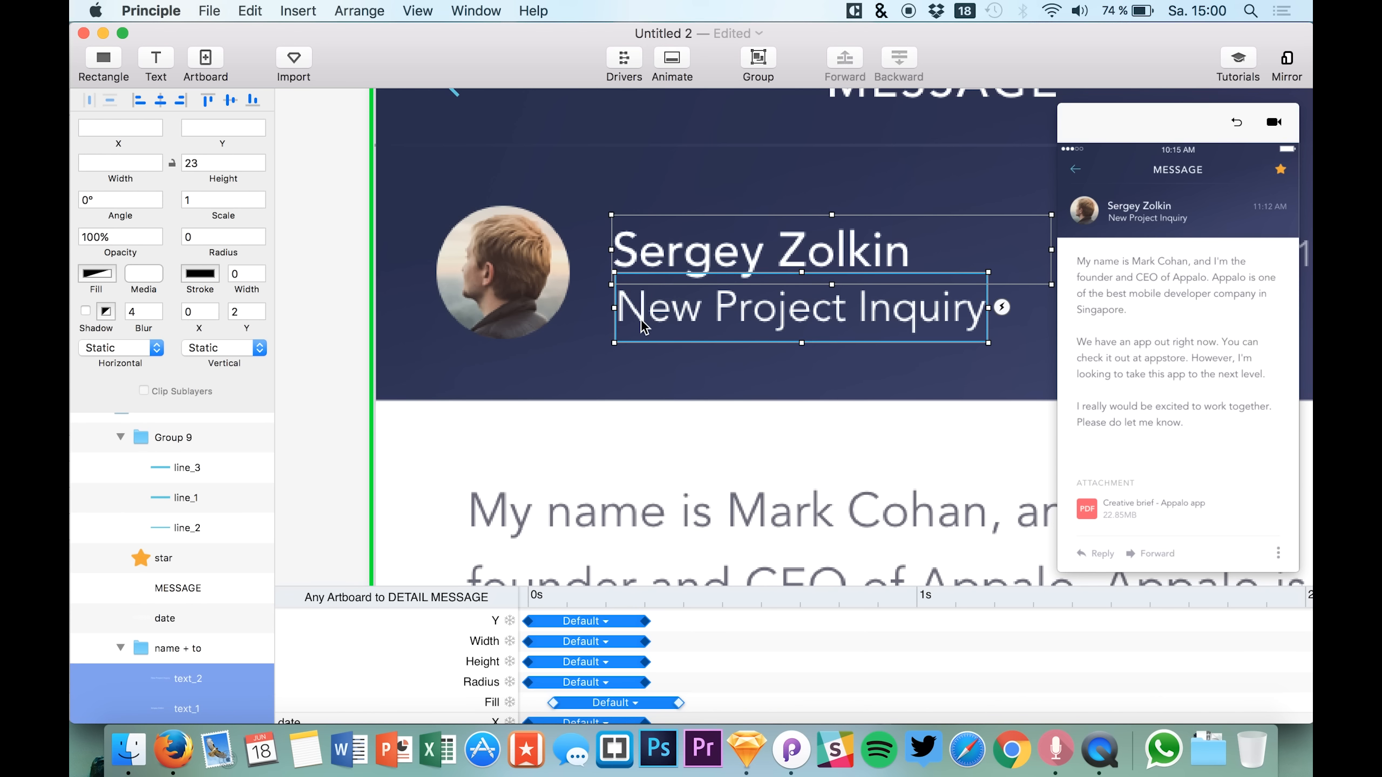
pyautogui.press('Up')
pyautogui.press('Up')
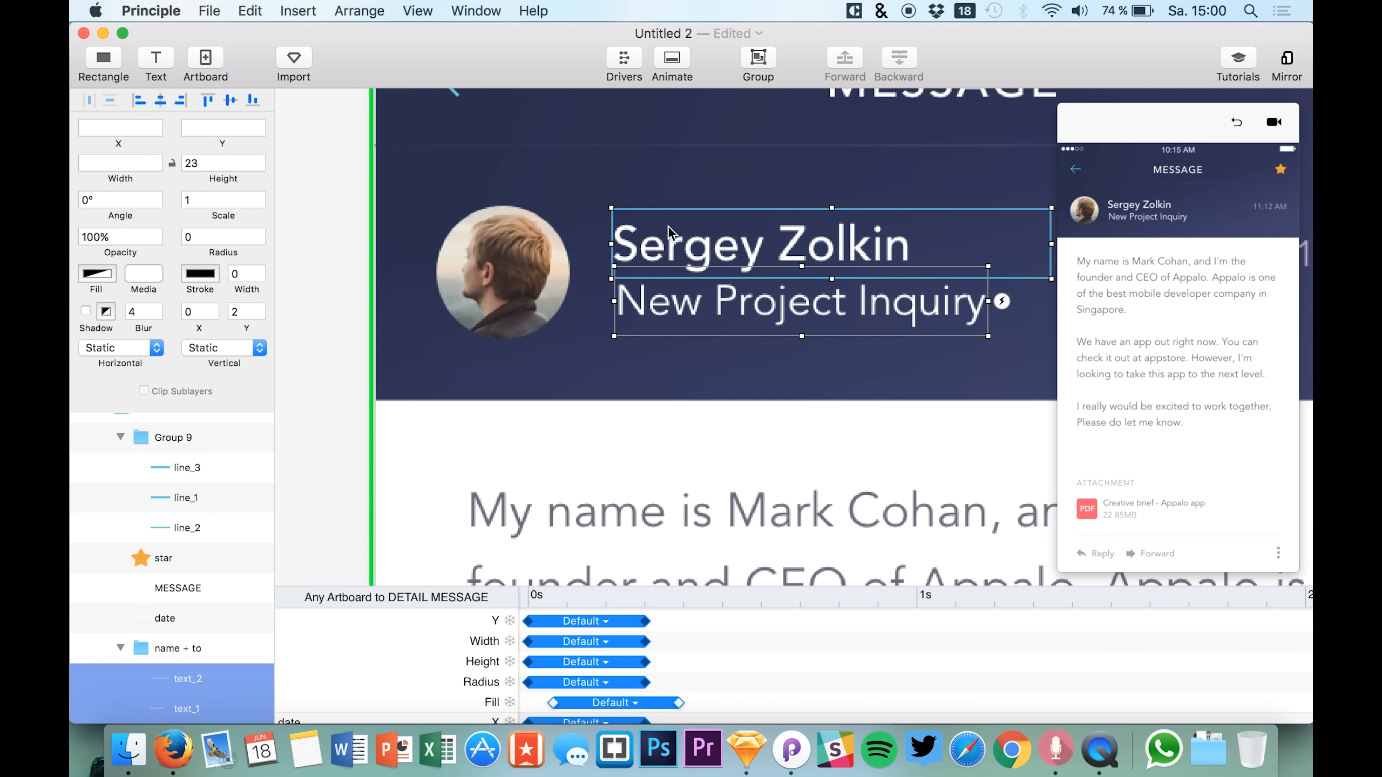
pyautogui.click(400, 196)
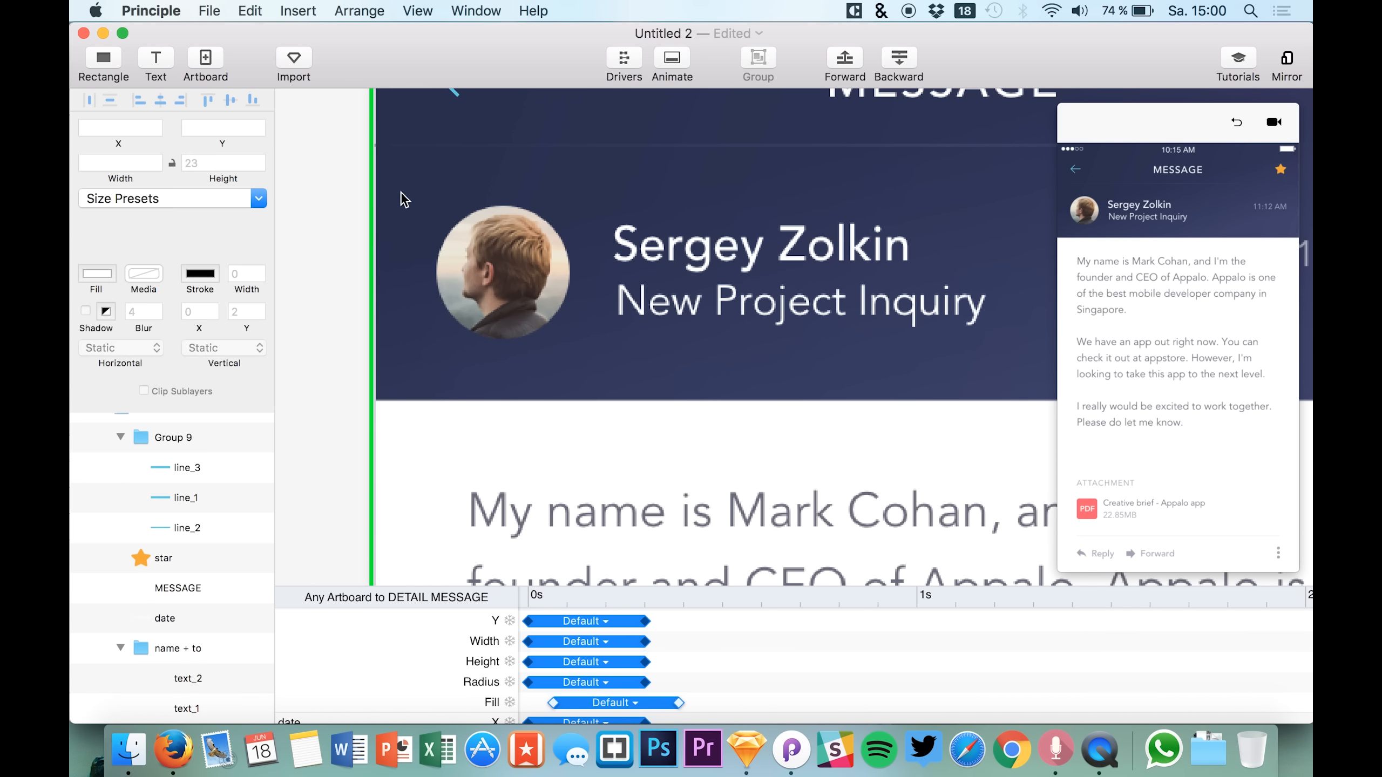
pyautogui.click(1235, 123)
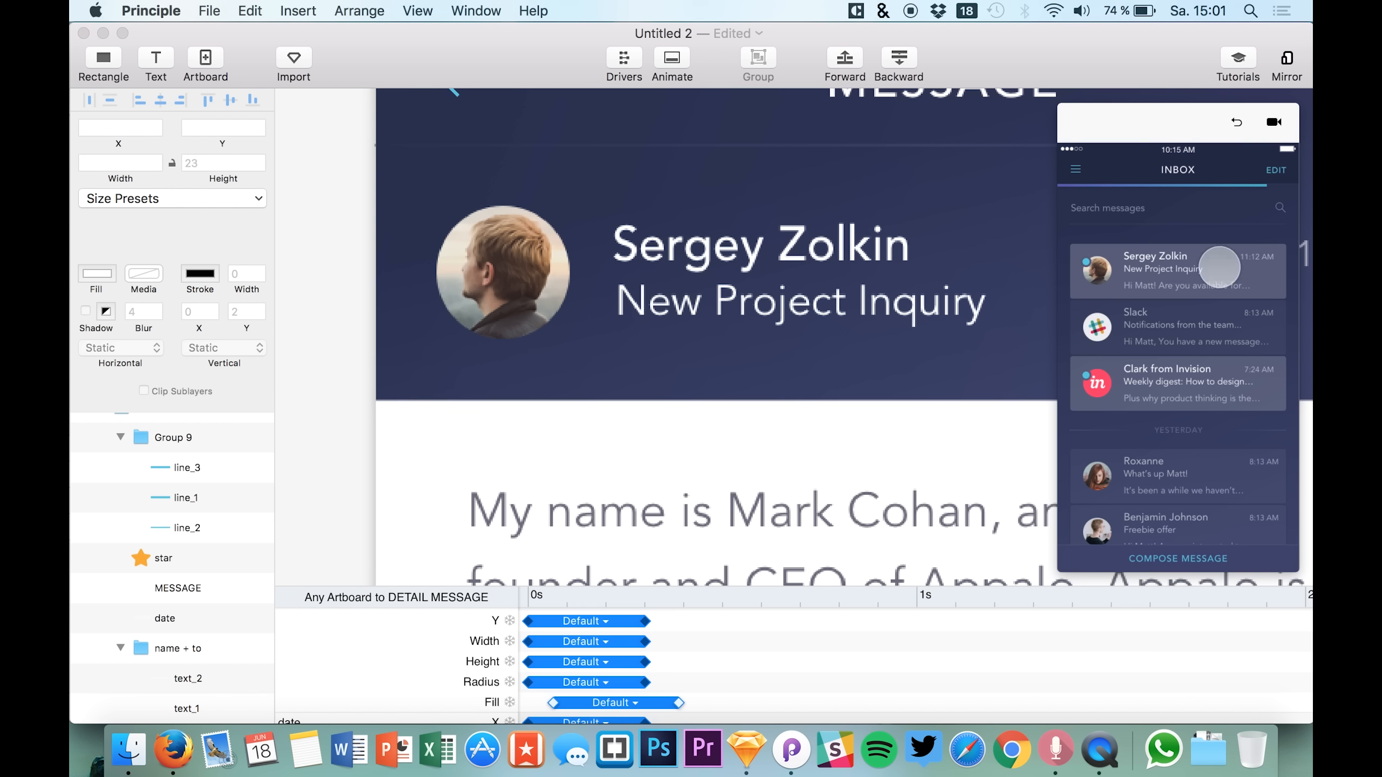
pyautogui.click(1219, 266)
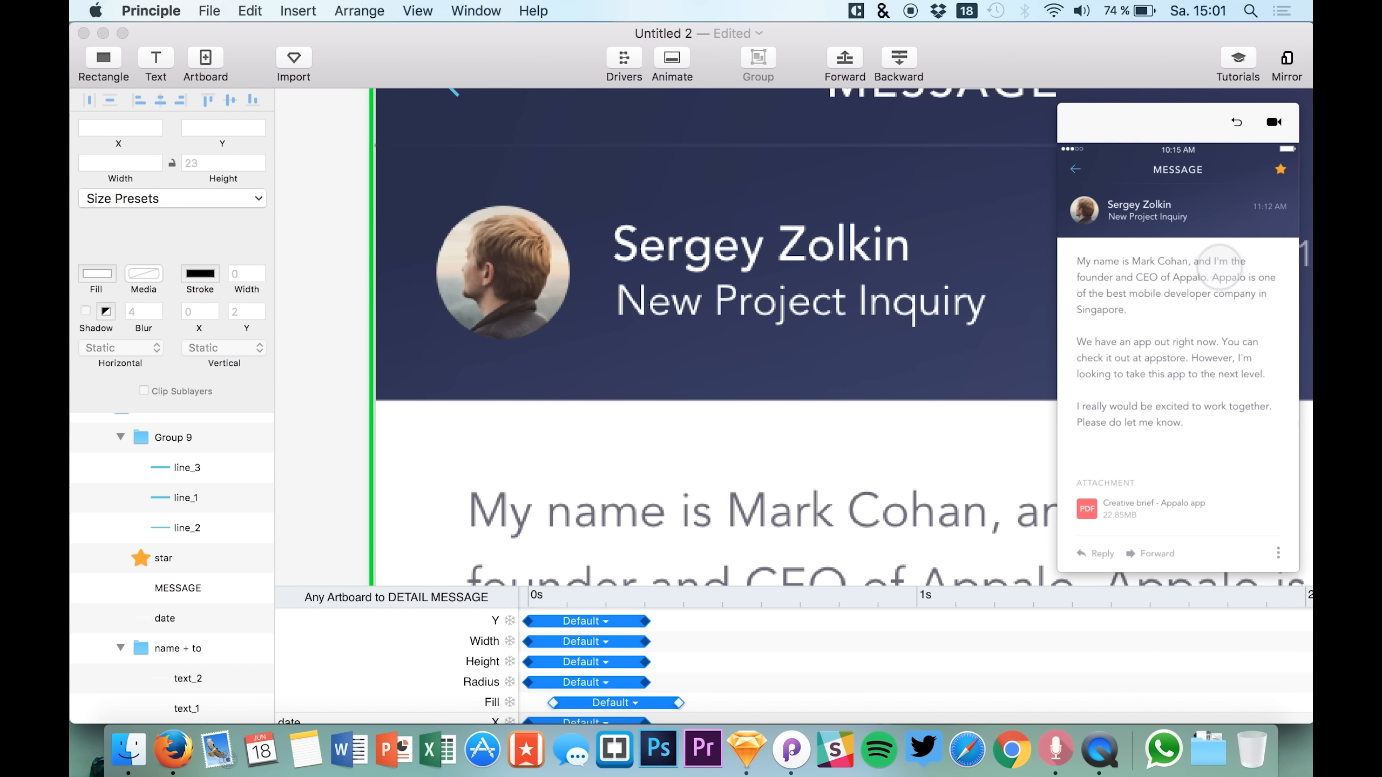
# Raise the header's sender name and subject texts by 1 px more.
pyautogui.click(701, 264)
pyautogui.keyDown('shift'); pyautogui.click(685, 301); pyautogui.keyUp('shift')
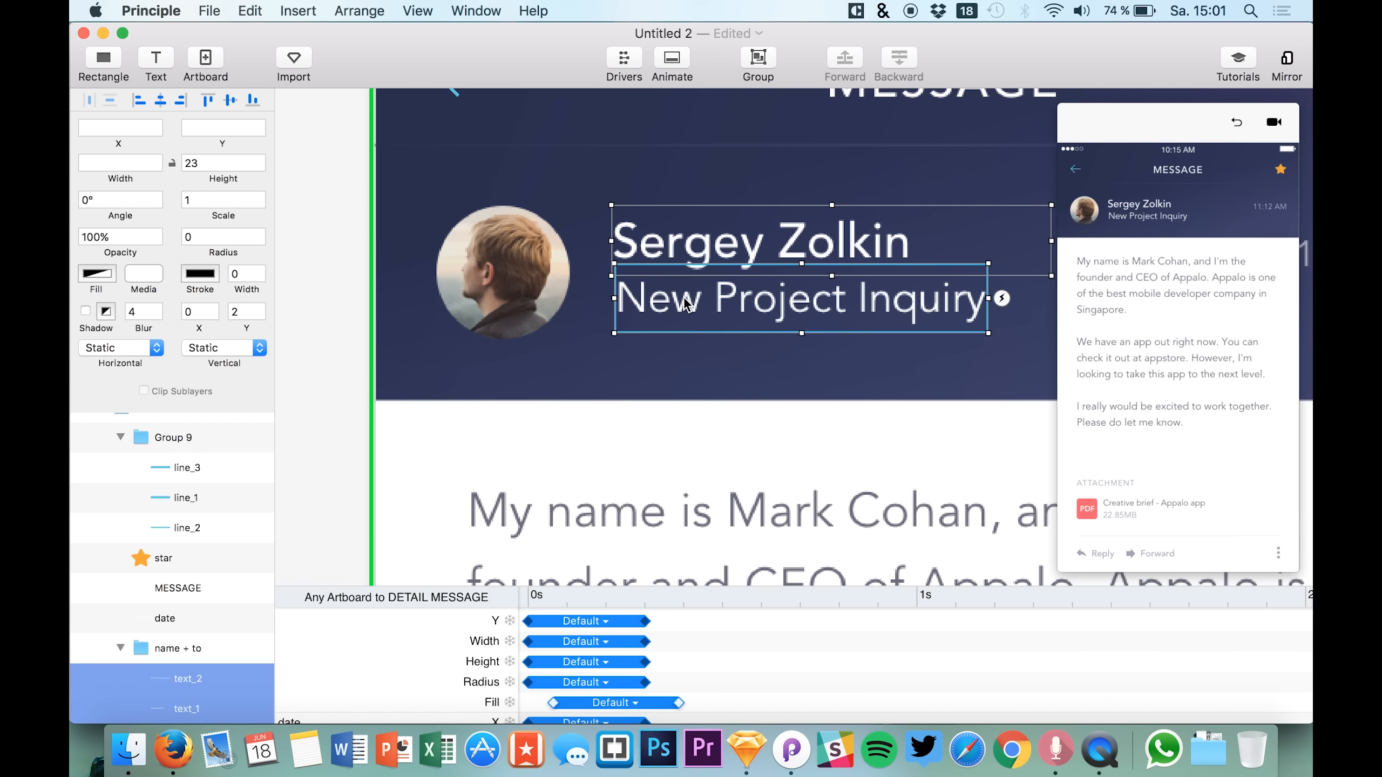
pyautogui.click(939, 198)
# Restart the preview several times and open the first unread message to check the header texts during the transition.
pyautogui.click(1235, 123)
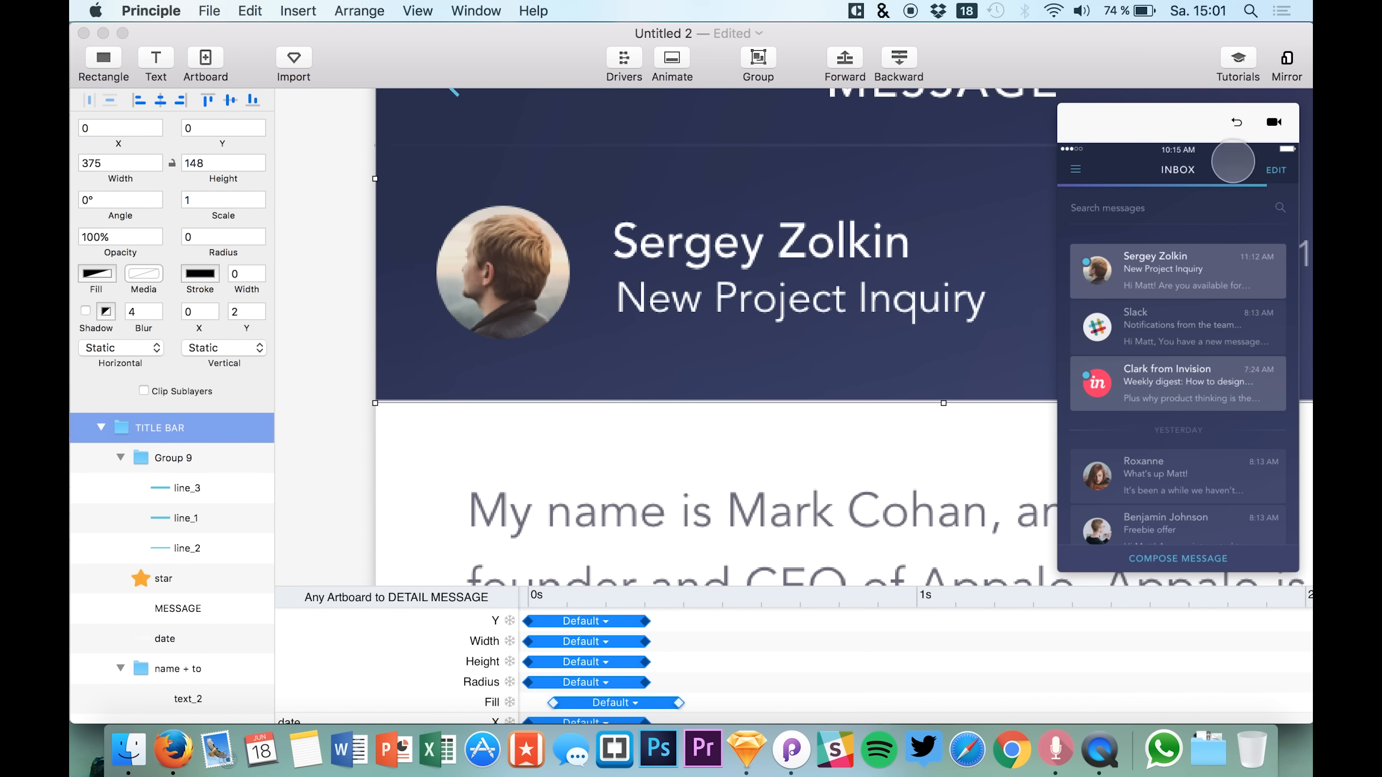
pyautogui.click(1225, 250)
pyautogui.click(1236, 122)
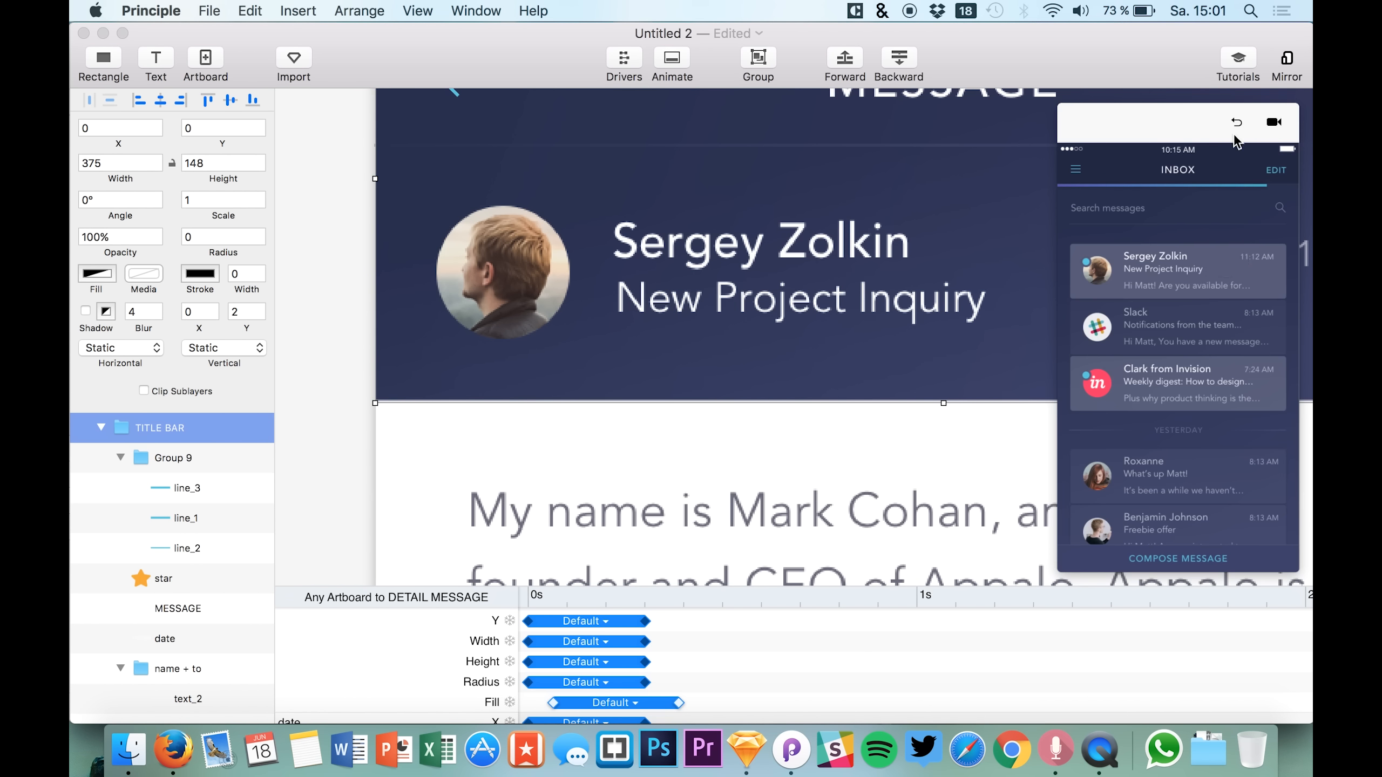
pyautogui.click(1227, 264)
pyautogui.click(1239, 131)
pyautogui.click(1221, 272)
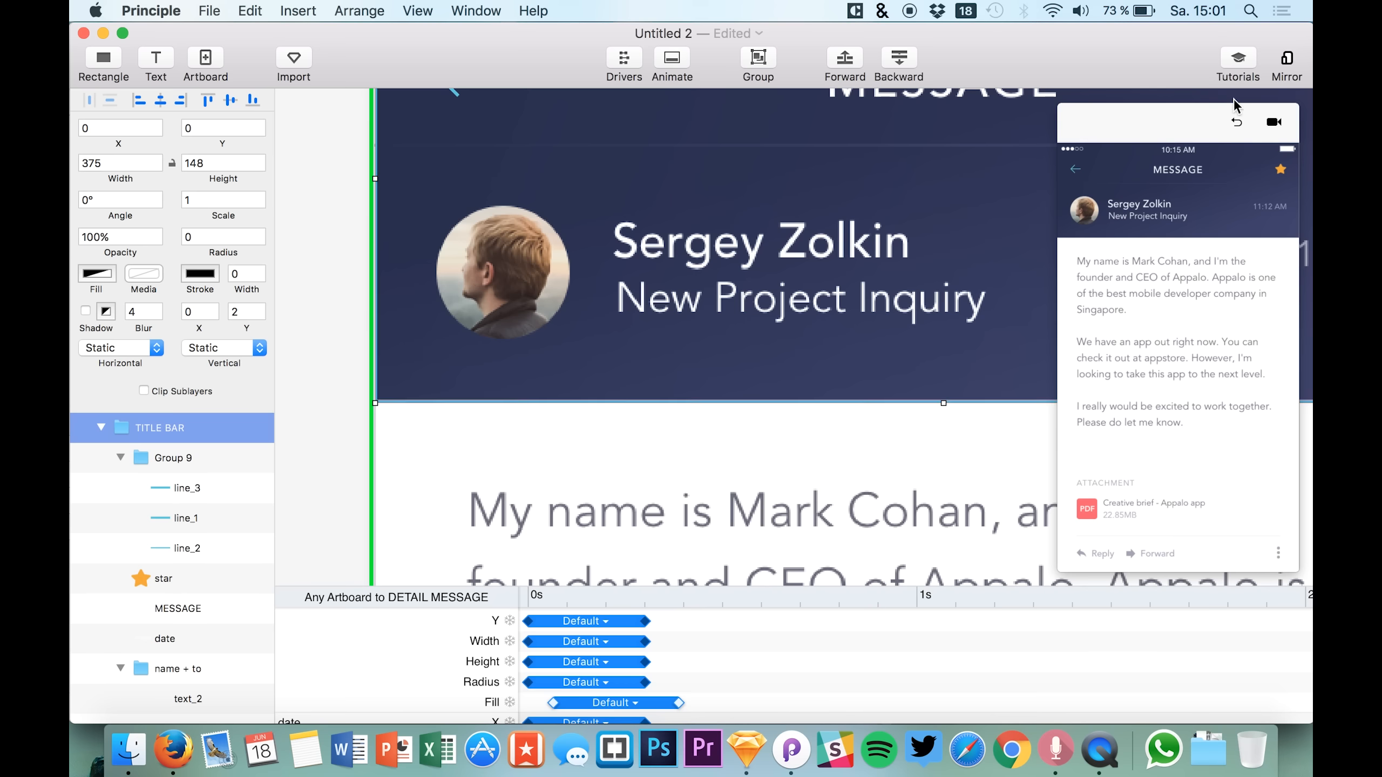
pyautogui.click(1237, 123)
pyautogui.click(1217, 258)
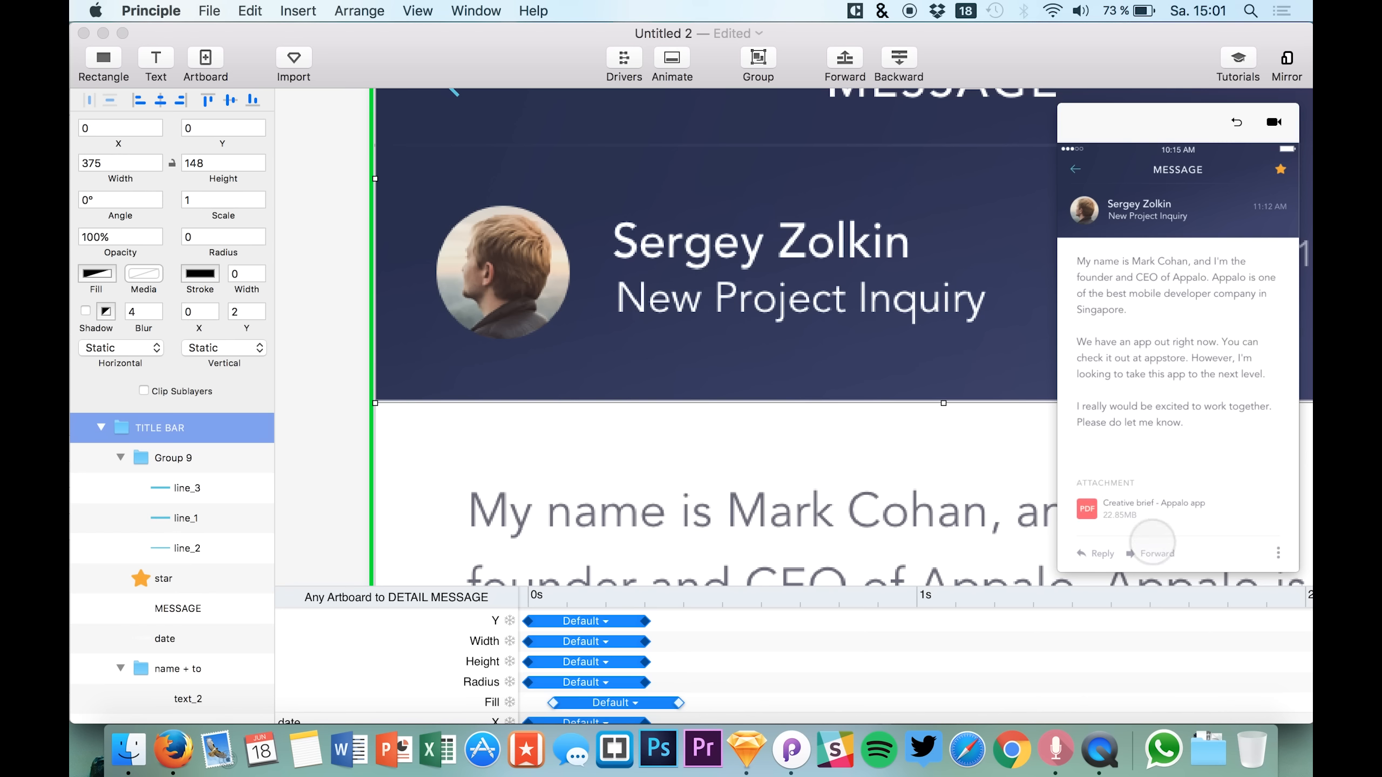
# Collapse the expanded TITLE BAR, ATTACHMENT and inbox message groups in the layer list.
pyautogui.click(540, 484)
pyautogui.click(100, 429)
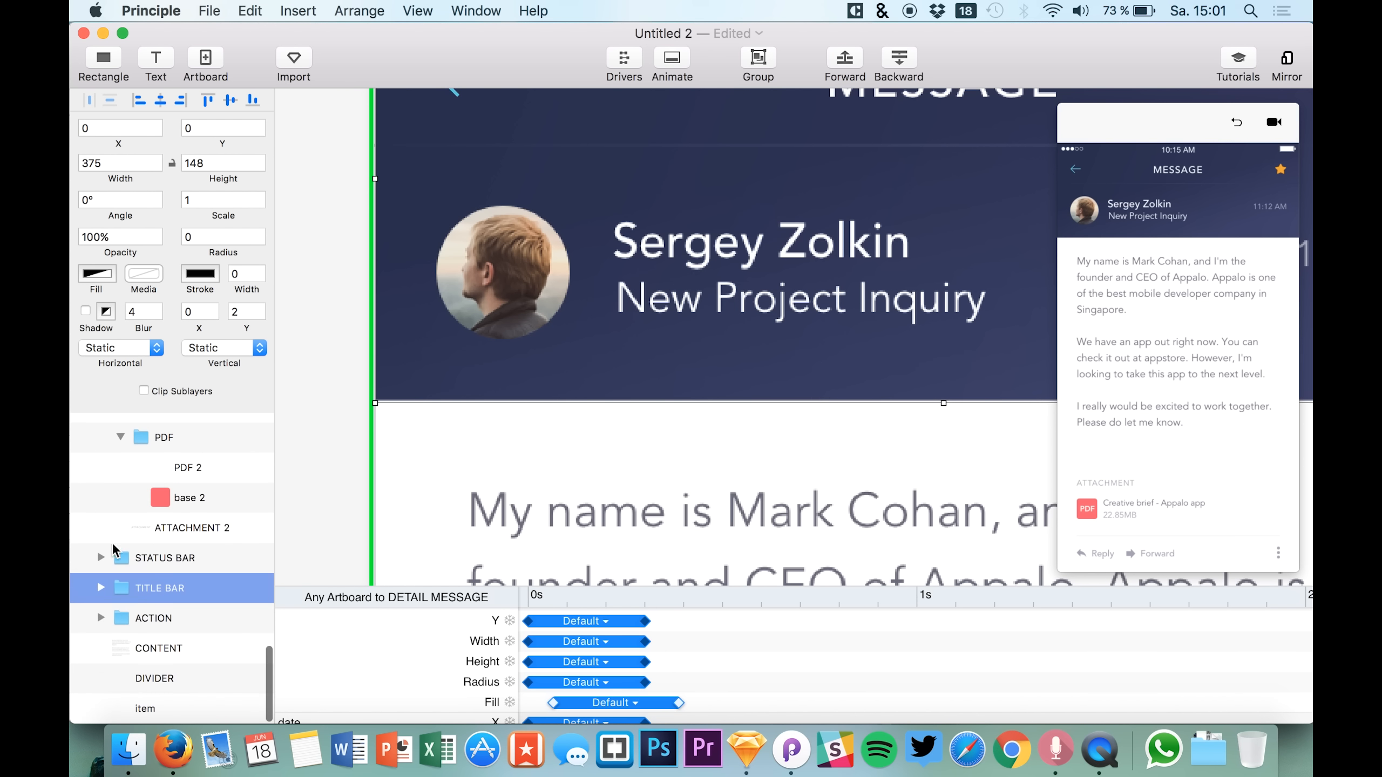
pyautogui.scroll(2, 106, 482)
pyautogui.click(101, 436)
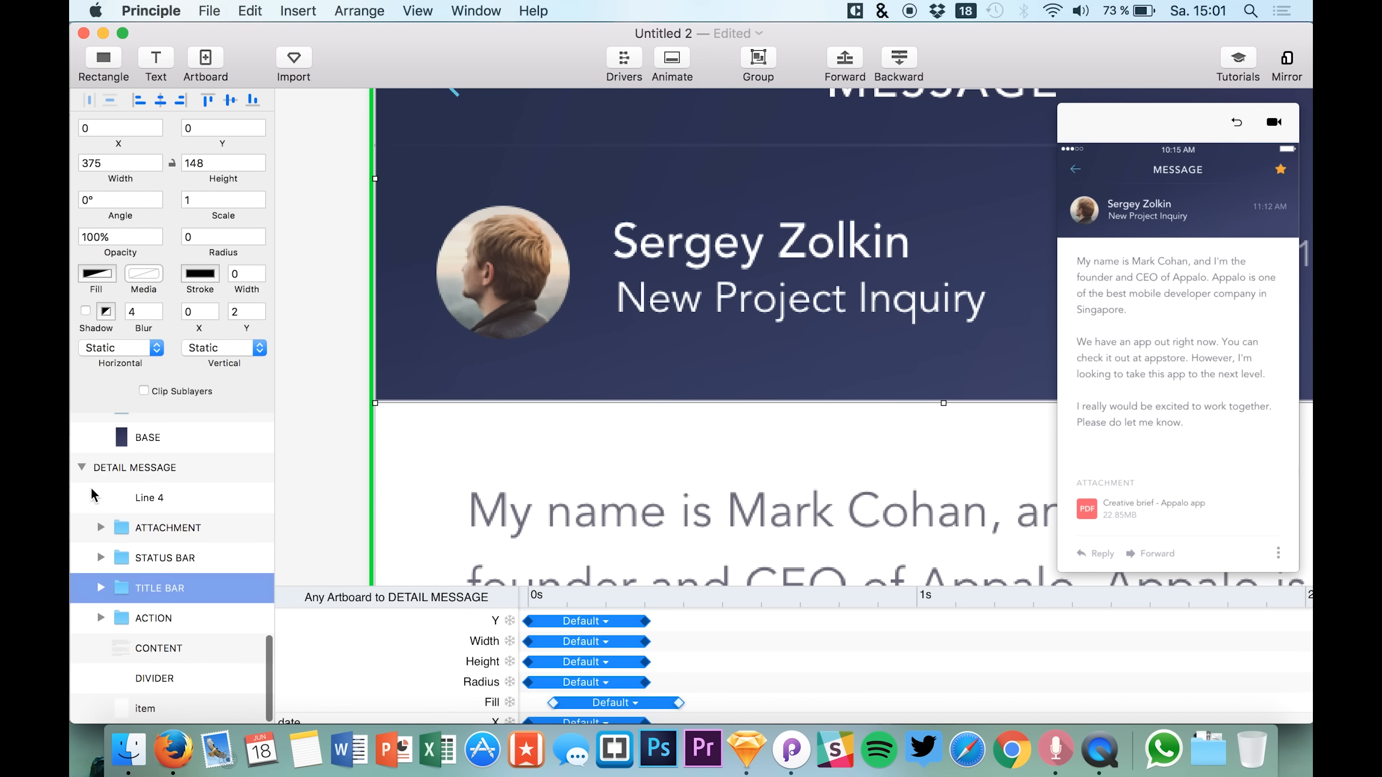
pyautogui.click(82, 469)
pyautogui.scroll(10, 92, 496)
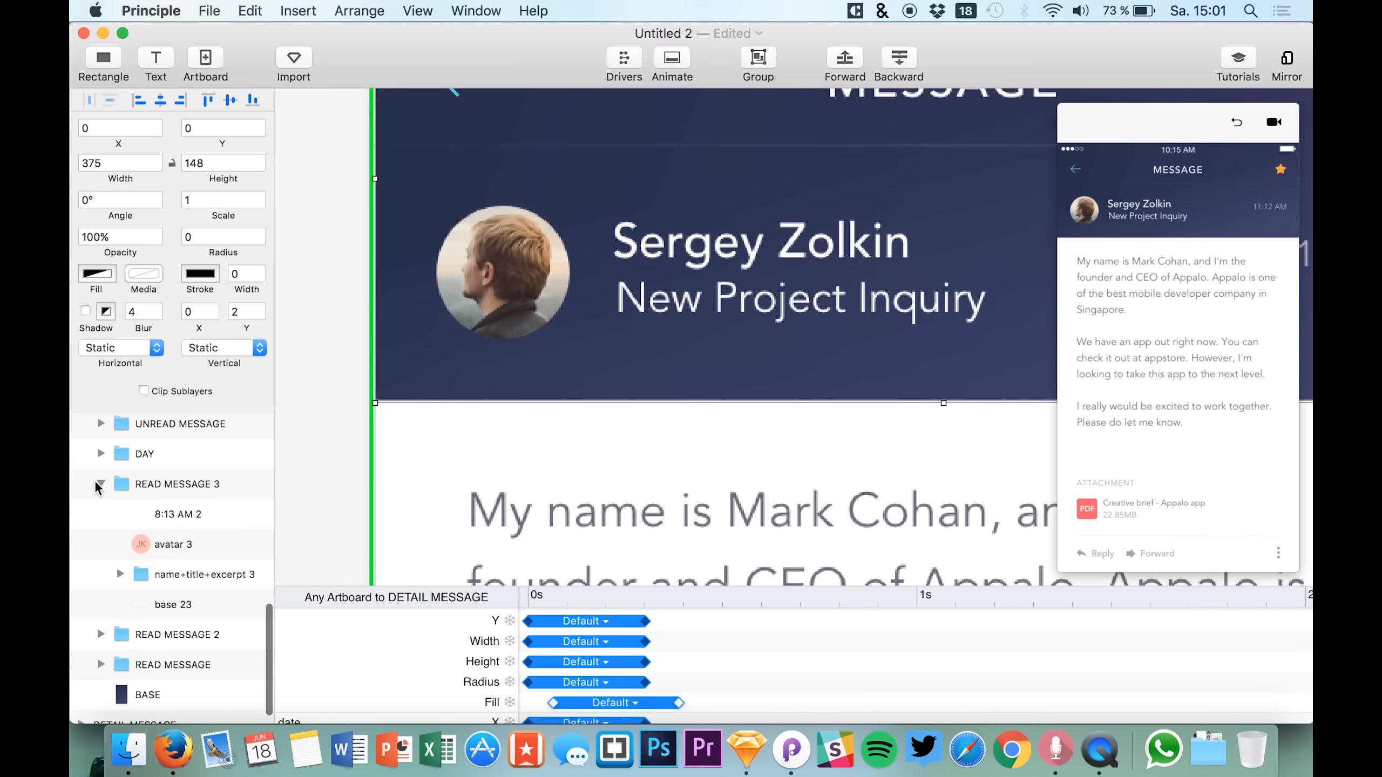
pyautogui.click(119, 521)
pyautogui.scroll(5, 122, 529)
pyautogui.click(102, 548)
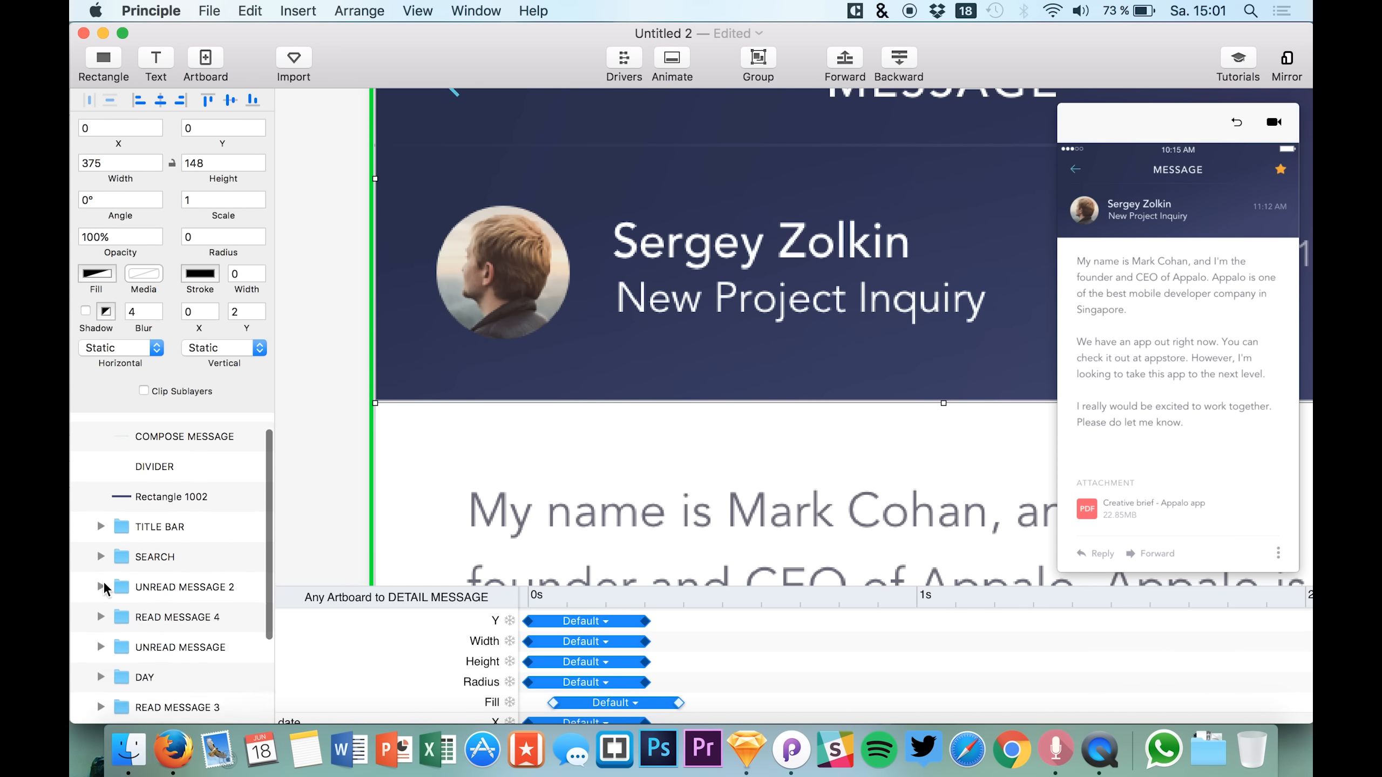
pyautogui.scroll(-4, 90, 627)
pyautogui.scroll(-5, 99, 676)
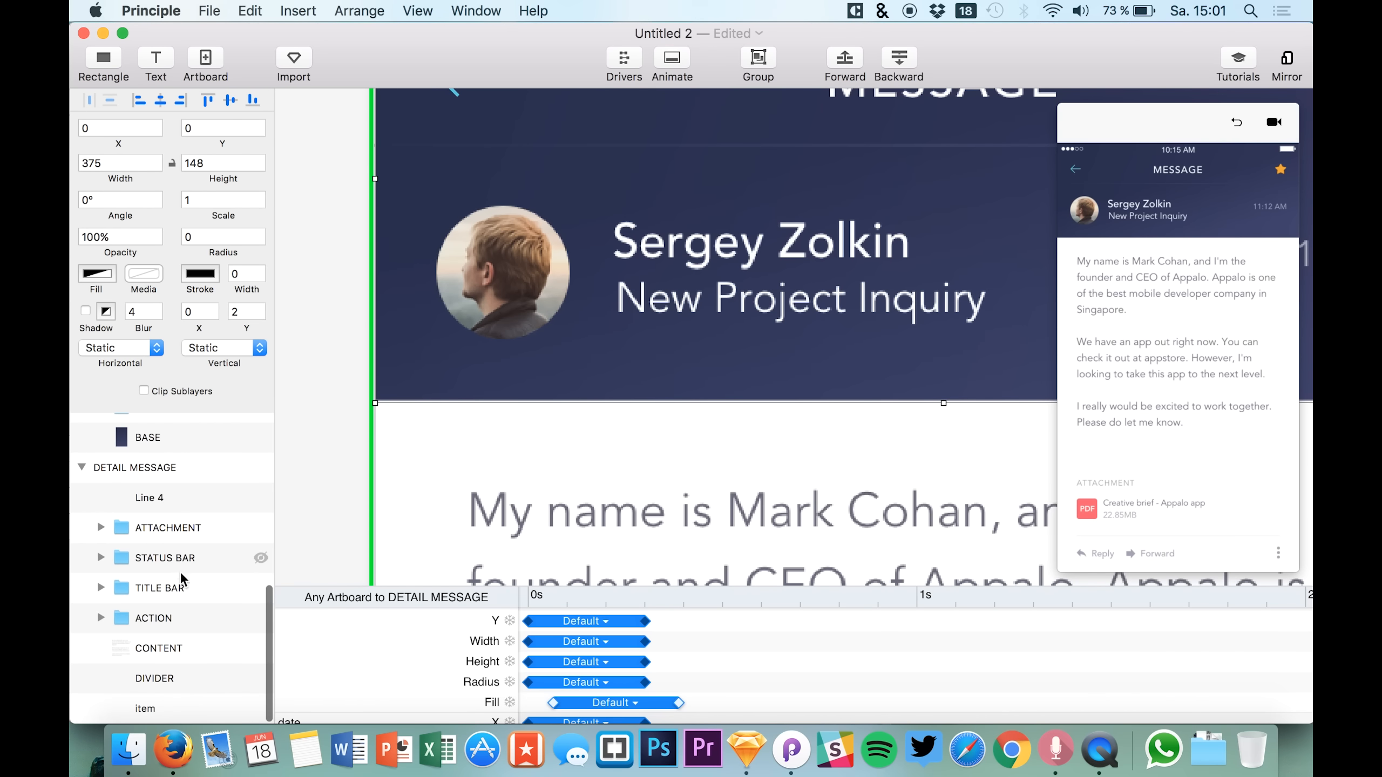
# Move the ATTACHMENT group in the DETAIL MESSAGE artboard between the TITLE BAR and ACTION groups.
pyautogui.click(150, 526)
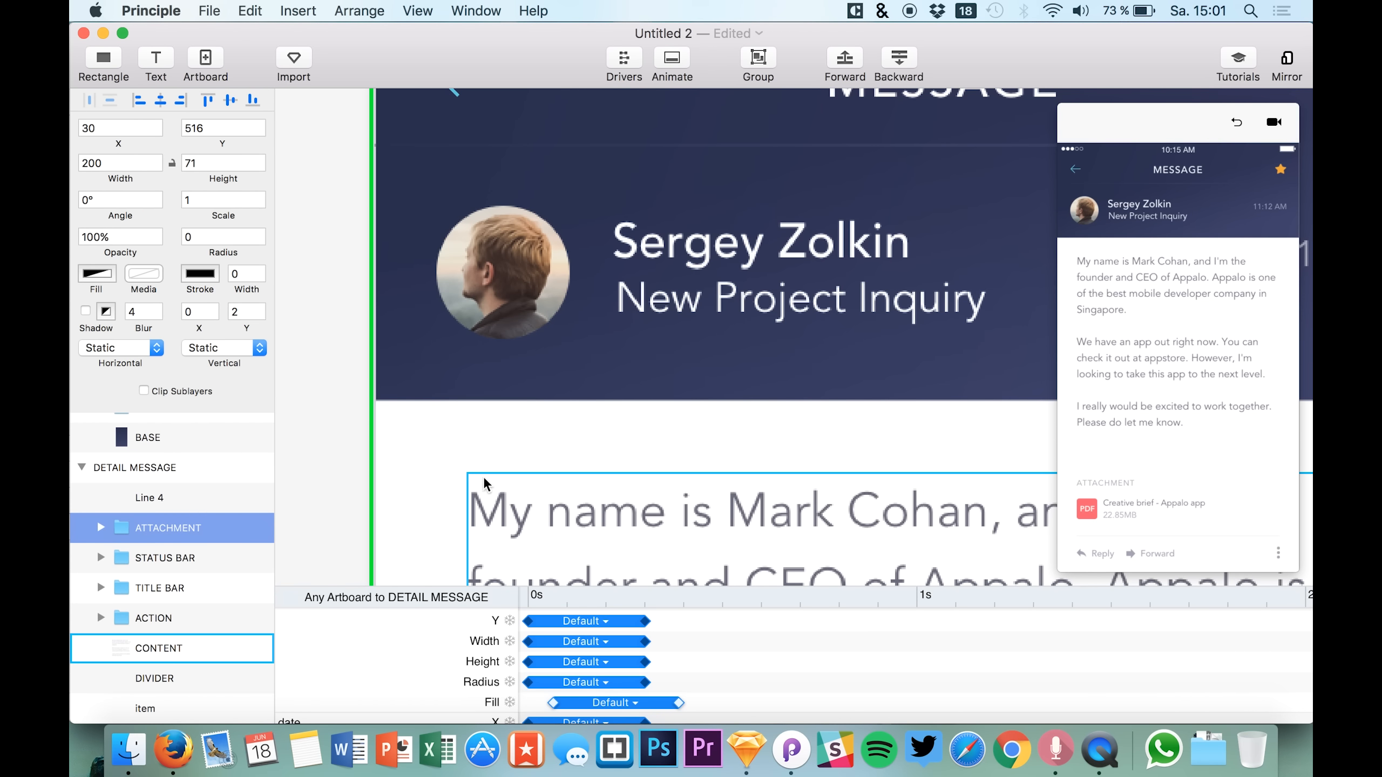
pyautogui.scroll(-5, 499, 463)
pyautogui.scroll(-10, 500, 464)
pyautogui.scroll(10, 500, 463)
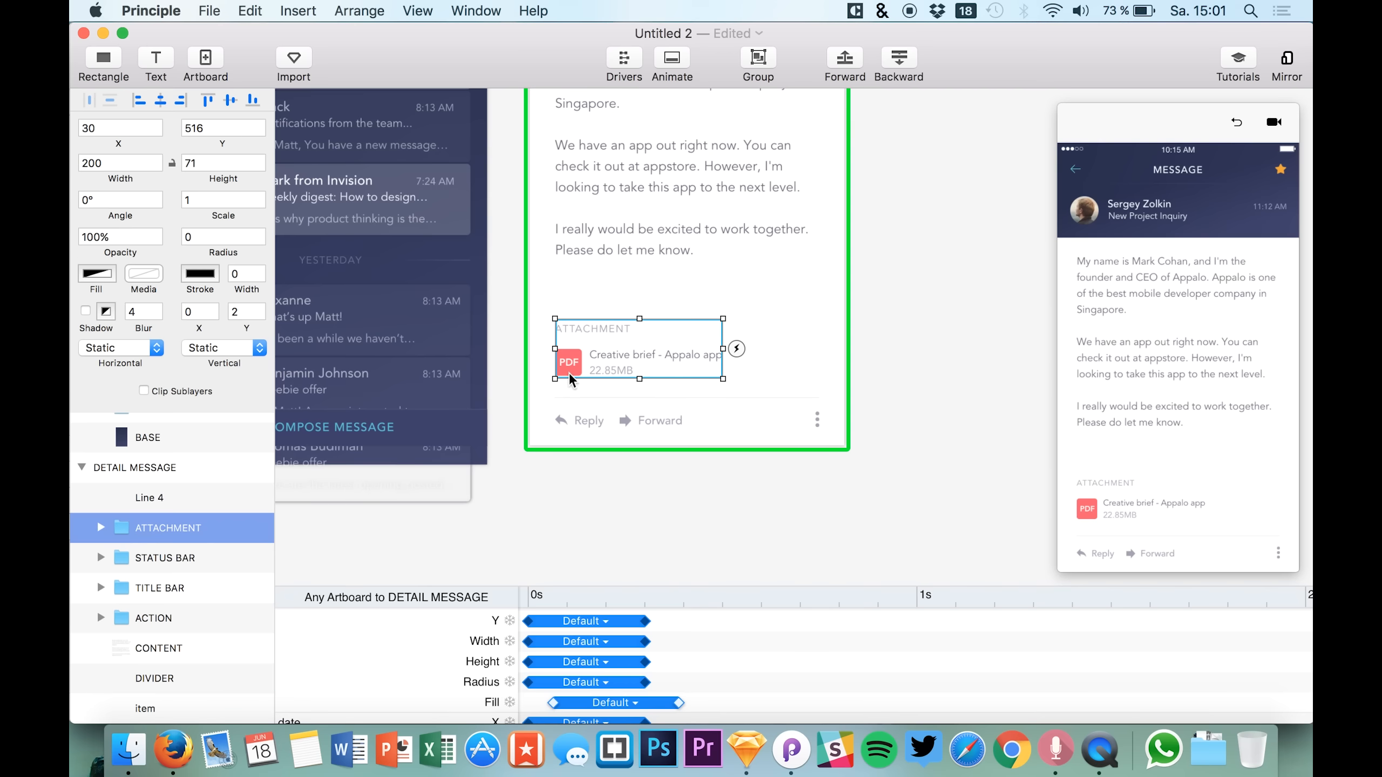
pyautogui.moveTo(173, 536); pyautogui.dragTo(168, 605)
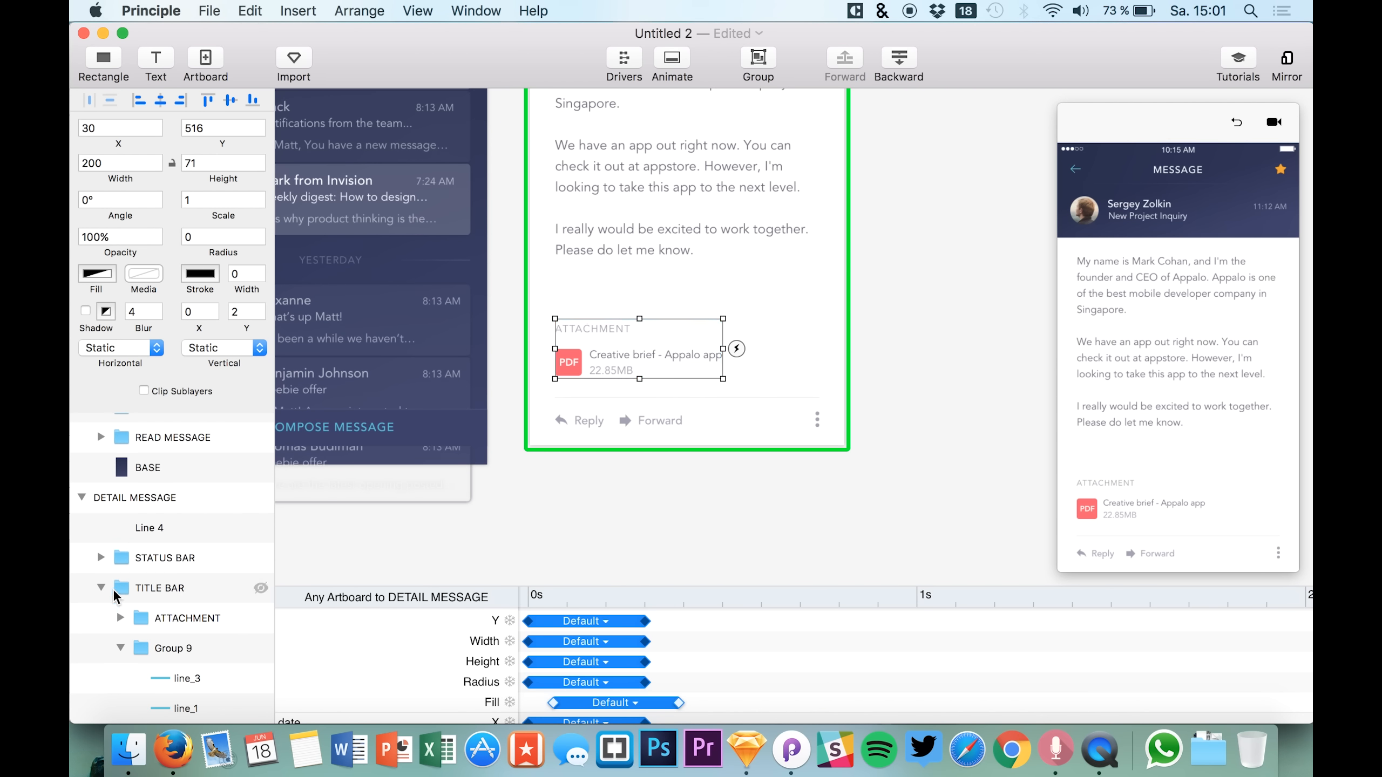
pyautogui.click(100, 619)
pyautogui.moveTo(122, 558); pyautogui.dragTo(77, 629)
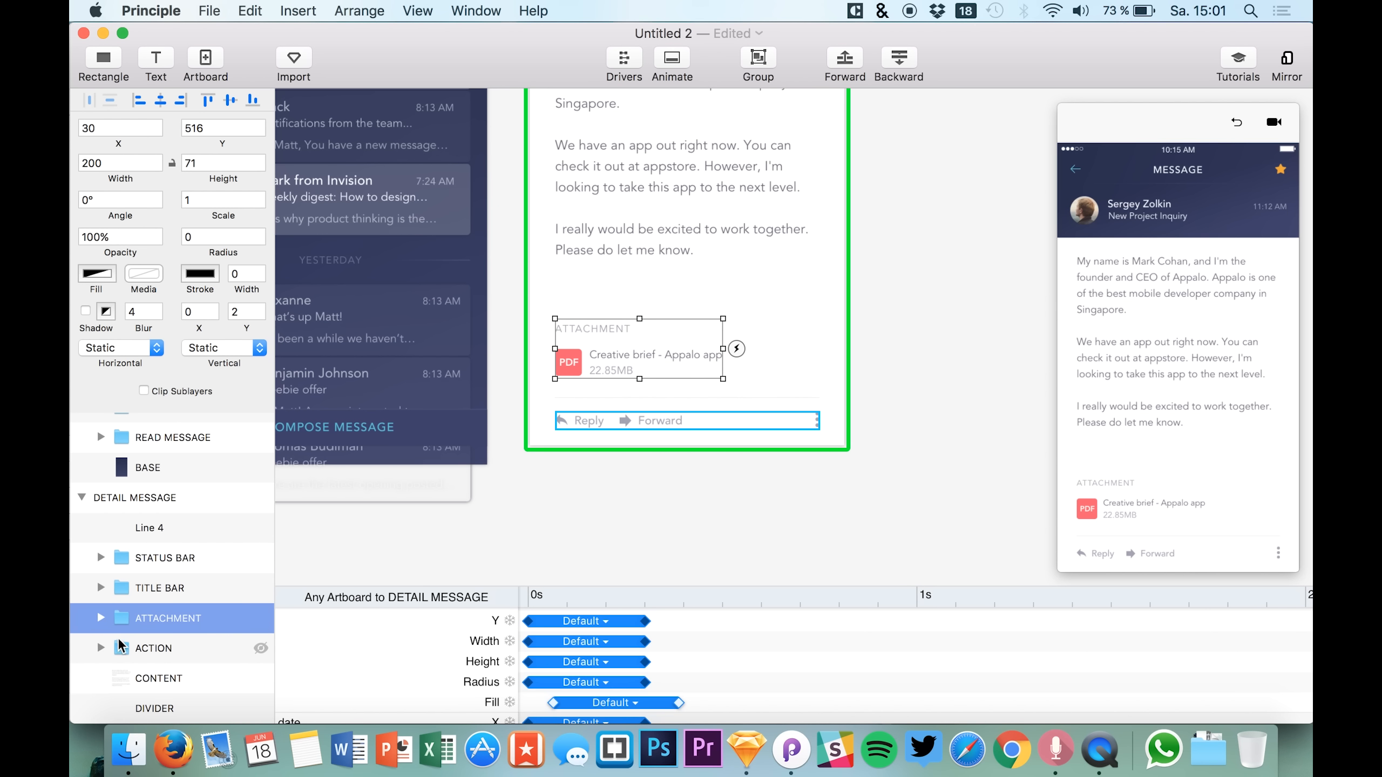
# Move the DIVIDER layer of DETAIL MESSAGE between the ATTACHMENT and ACTION groups.
pyautogui.click(144, 648)
pyautogui.moveTo(148, 704); pyautogui.dragTo(160, 652)
pyautogui.press('super+z')
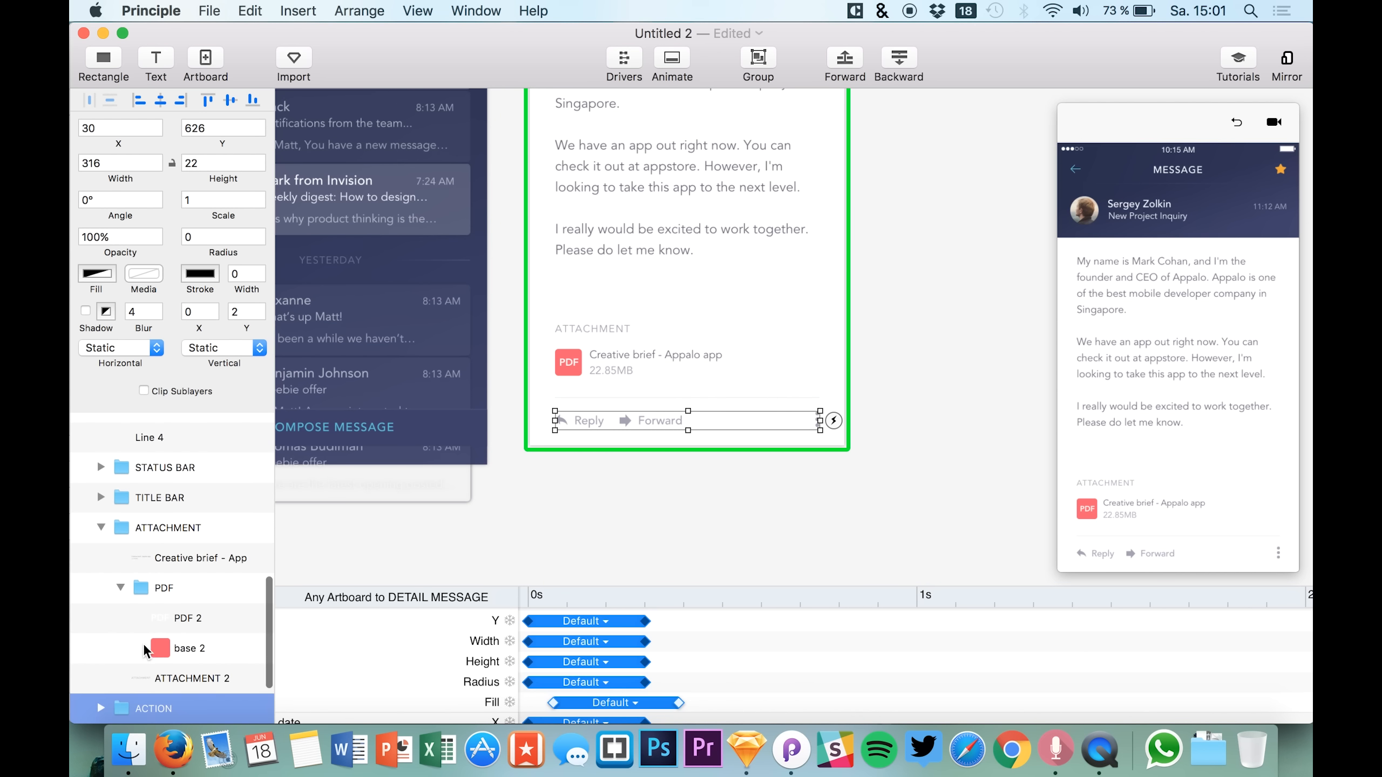
pyautogui.click(102, 528)
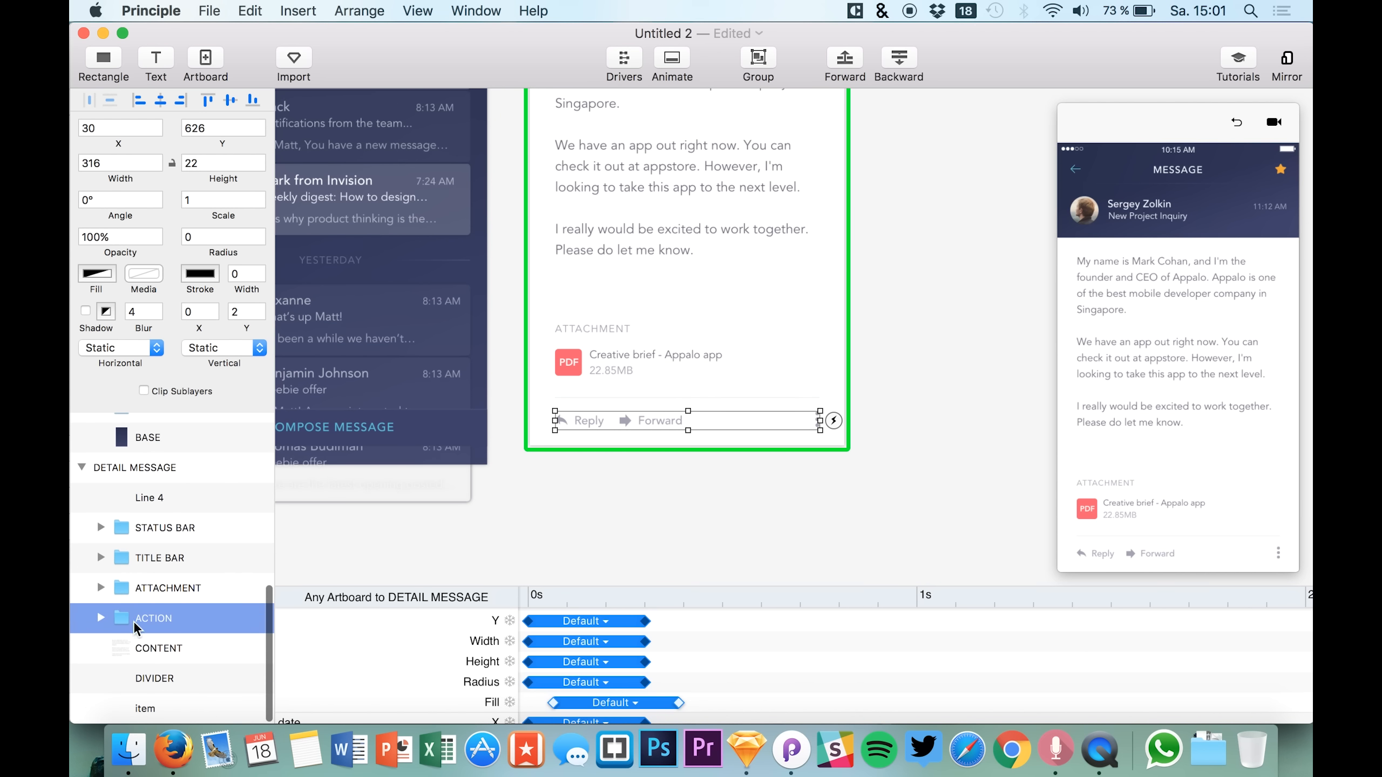
pyautogui.moveTo(152, 677); pyautogui.dragTo(140, 622)
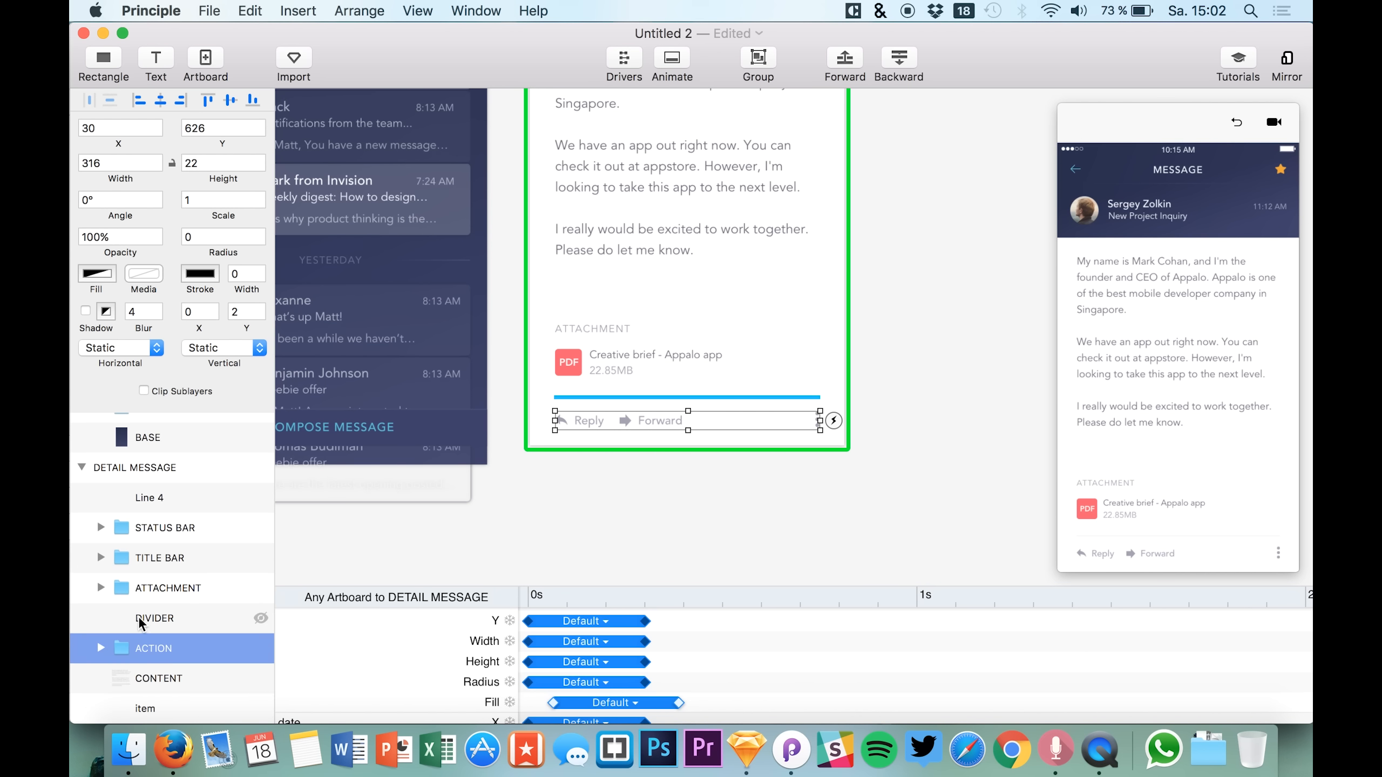
# Copy the ATTACHMENT, DIVIDER and ACTION layers from DETAIL MESSAGE and paste them at the top of the INBOX artboard.
pyautogui.click(159, 588)
pyautogui.keyDown('shift'); pyautogui.click(161, 648); pyautogui.keyUp('shift')
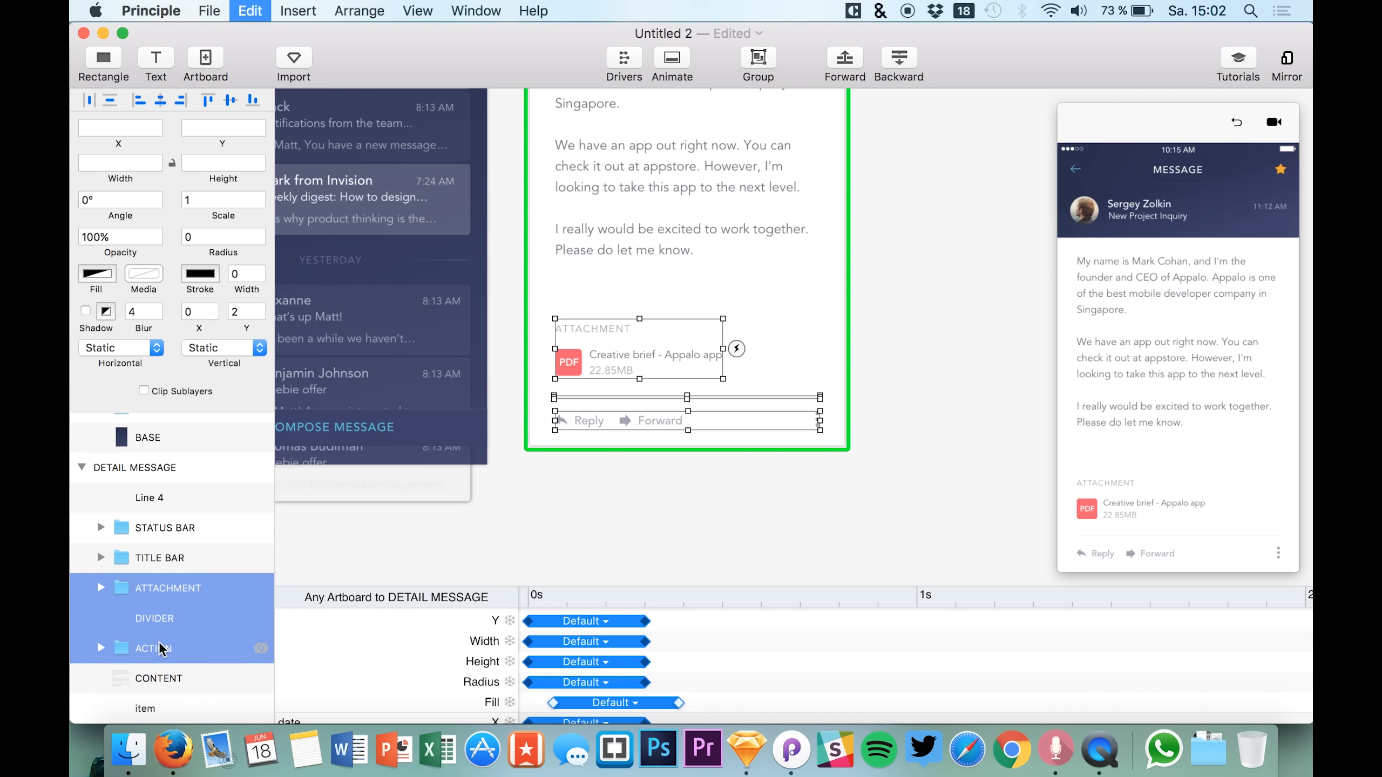
pyautogui.click(256, 578)
pyautogui.hscroll(-3, 504, 468)
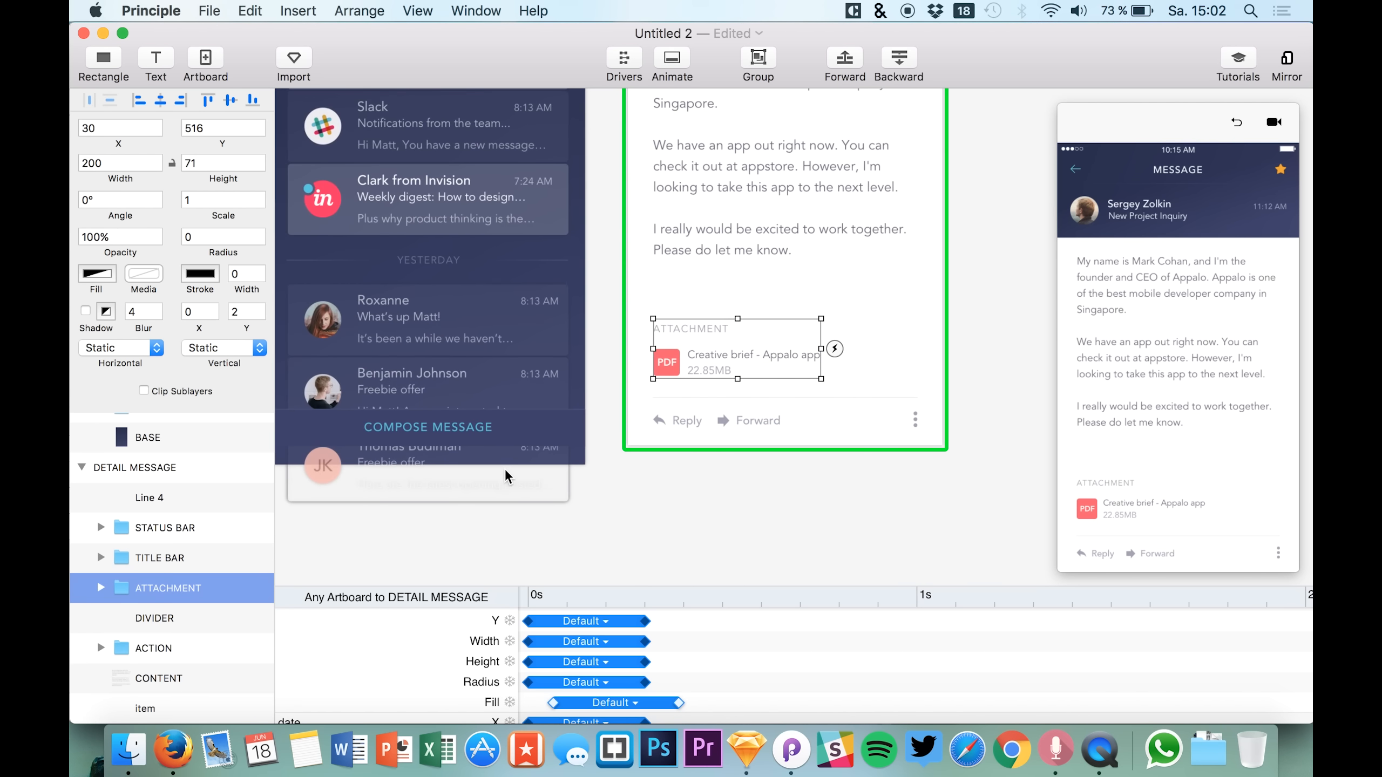
pyautogui.keyDown('shift'); pyautogui.click(169, 647); pyautogui.keyUp('shift')
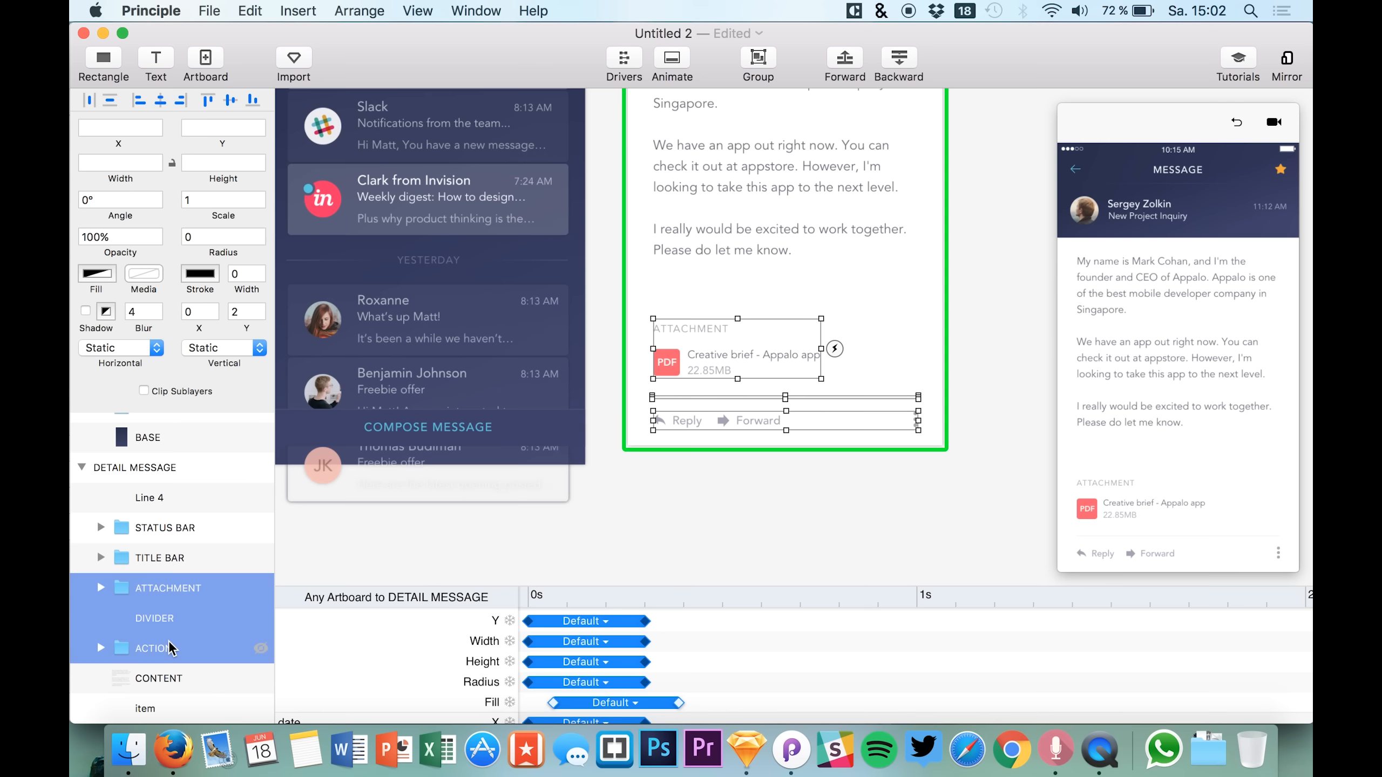
pyautogui.hscroll(-3, 590, 428)
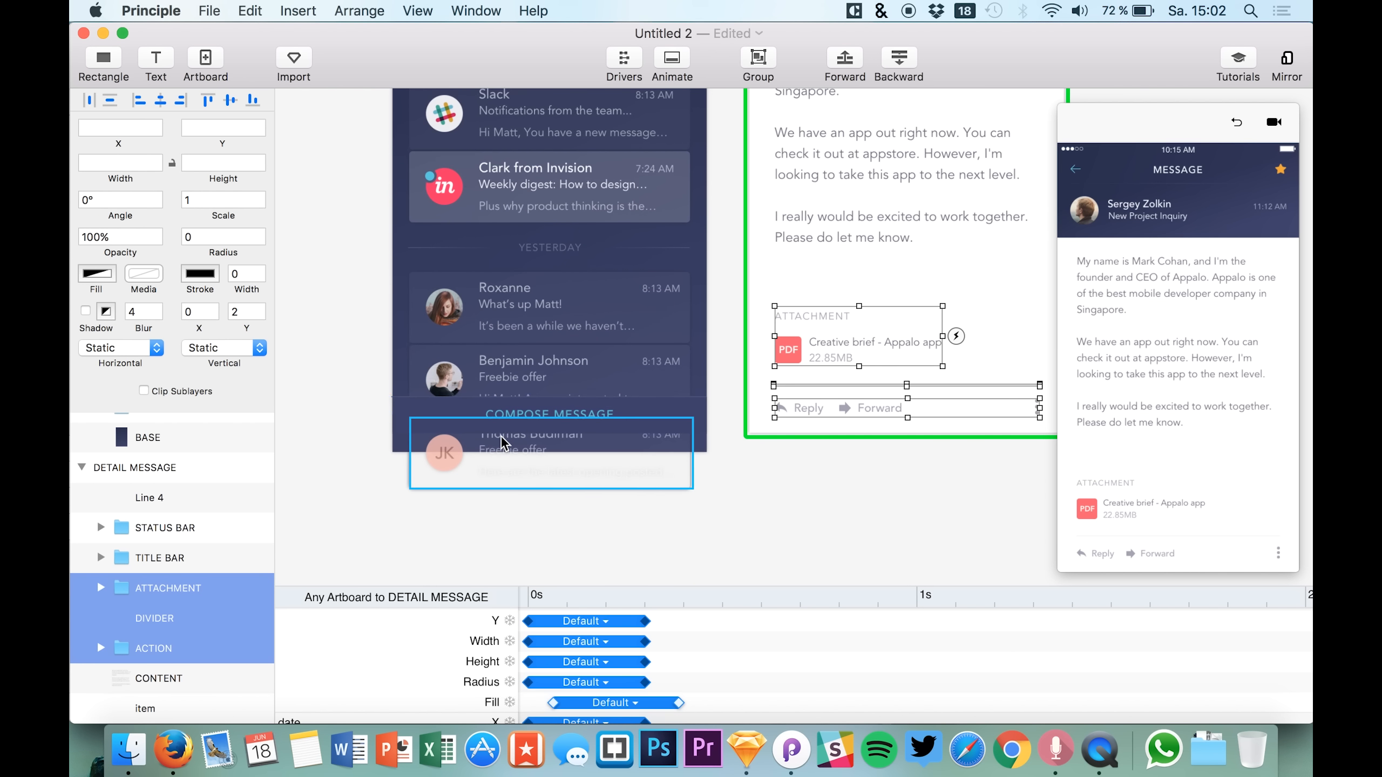
pyautogui.scroll(3, 501, 436)
pyautogui.scroll(10, 125, 495)
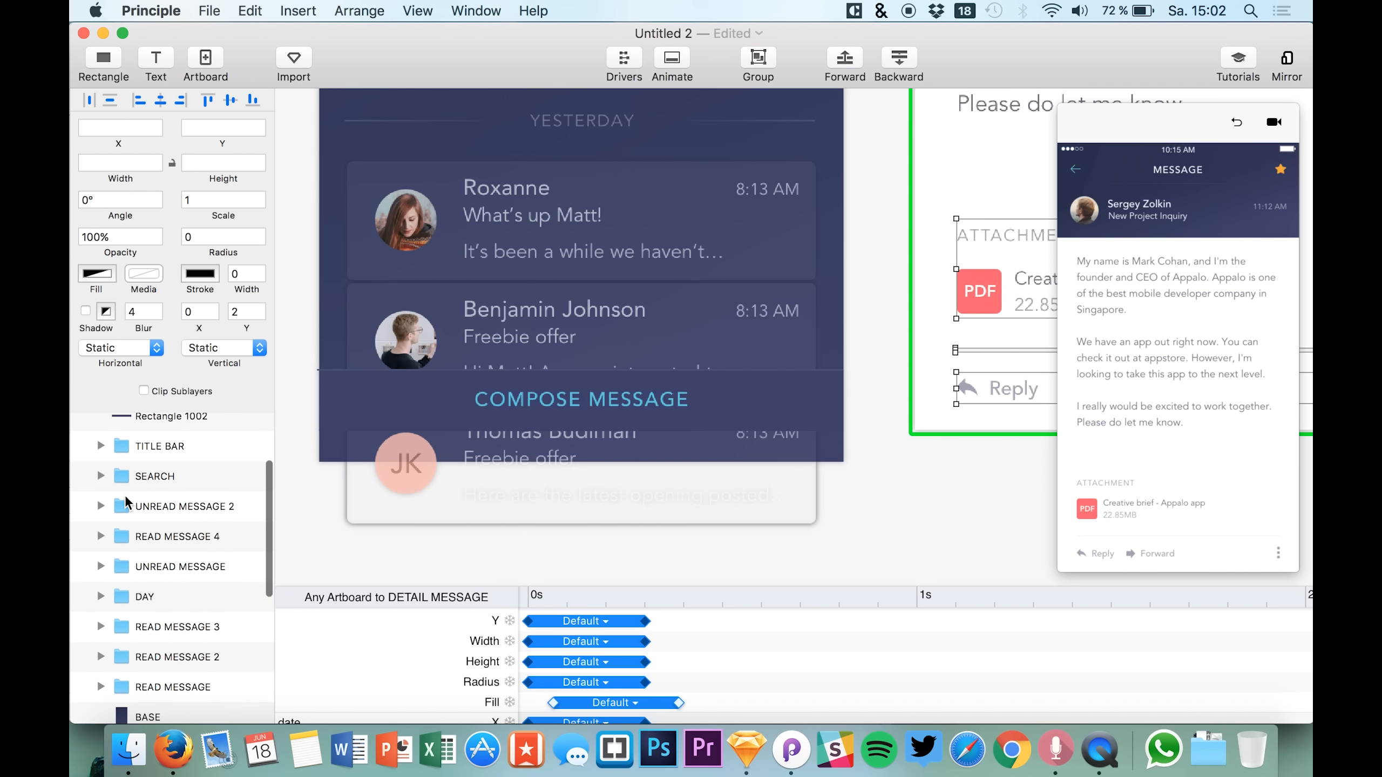
pyautogui.click(165, 447)
pyautogui.press('super+v')
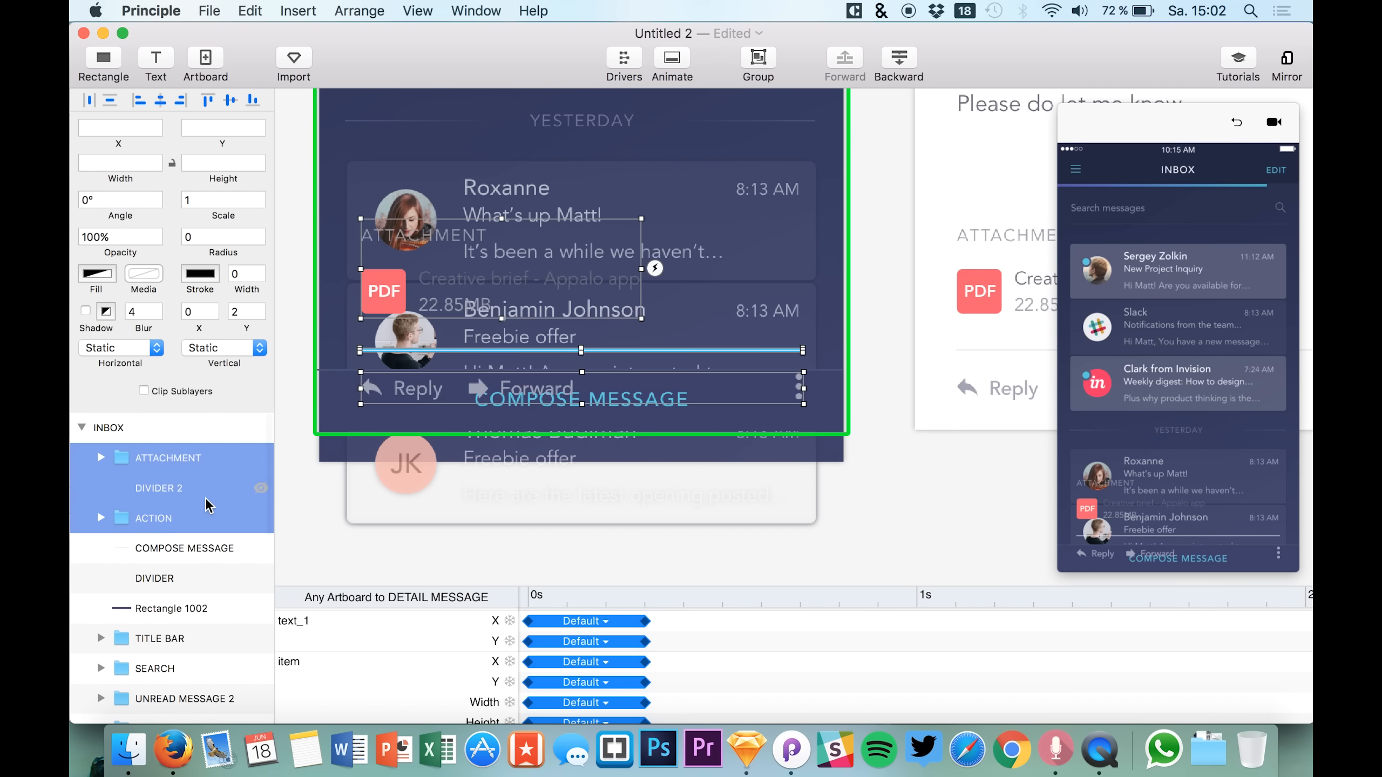
# Rename the pasted divider layer in the INBOX artboard as DIVIDER.
pyautogui.doubleClick(174, 488)
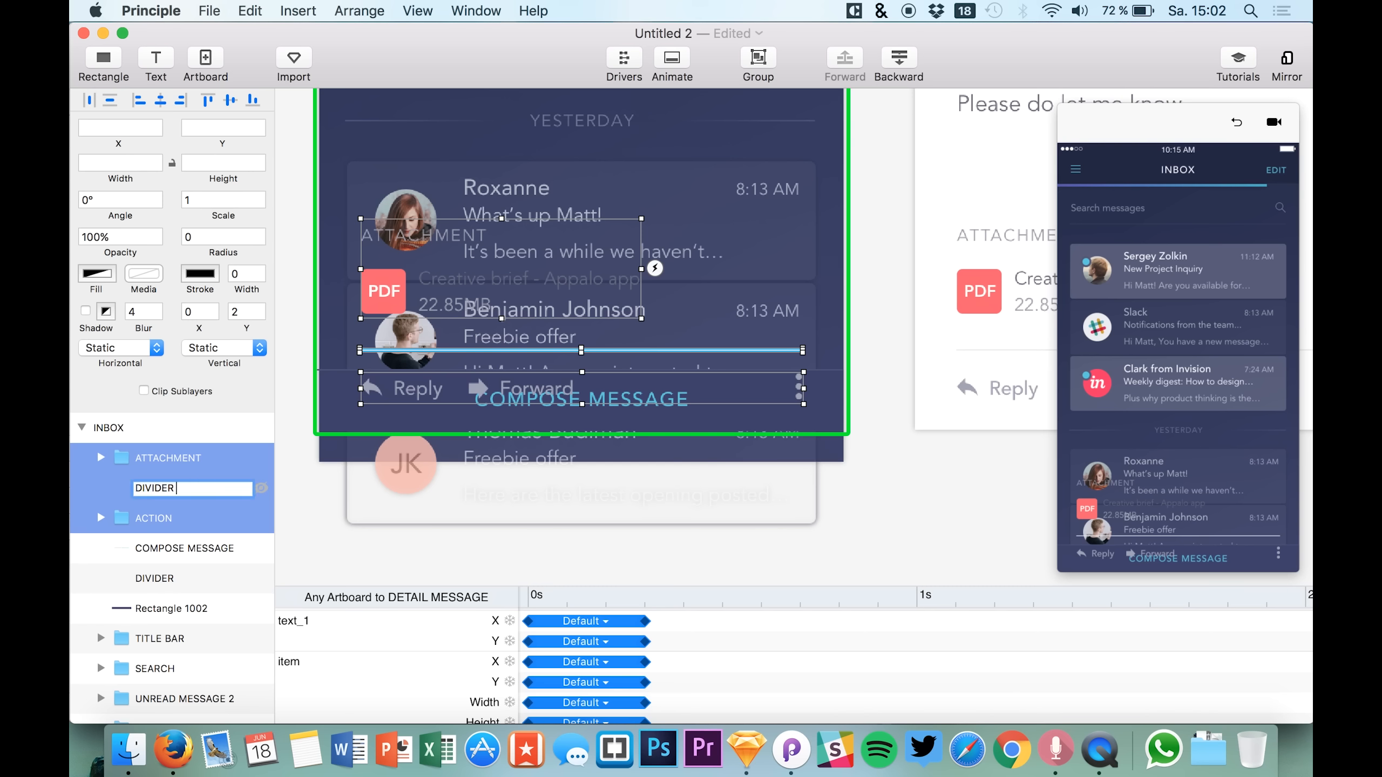
pyautogui.press('Return')
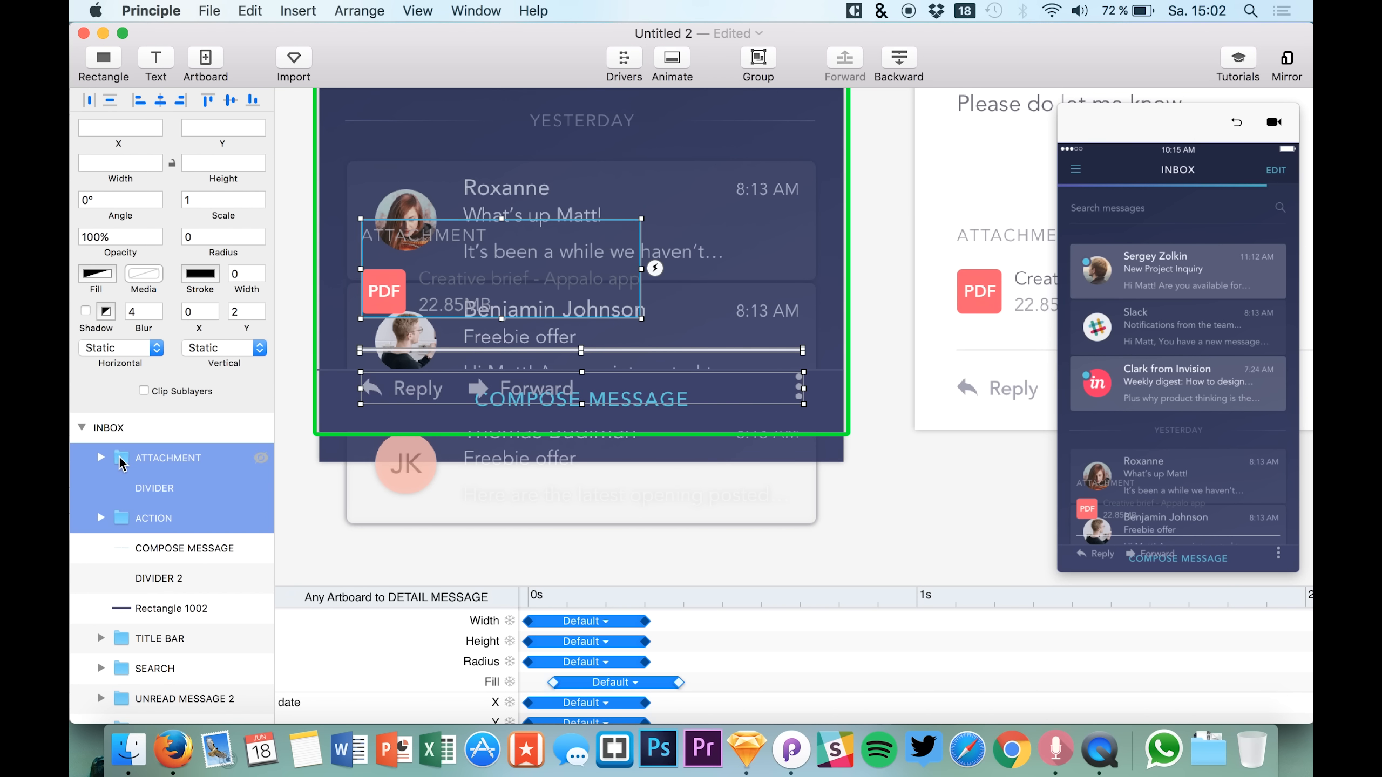
pyautogui.click(157, 548)
# Set the opacity of the pasted ATTACHMENT, DIVIDER and ACTION layers in INBOX to 0%.
pyautogui.click(163, 458)
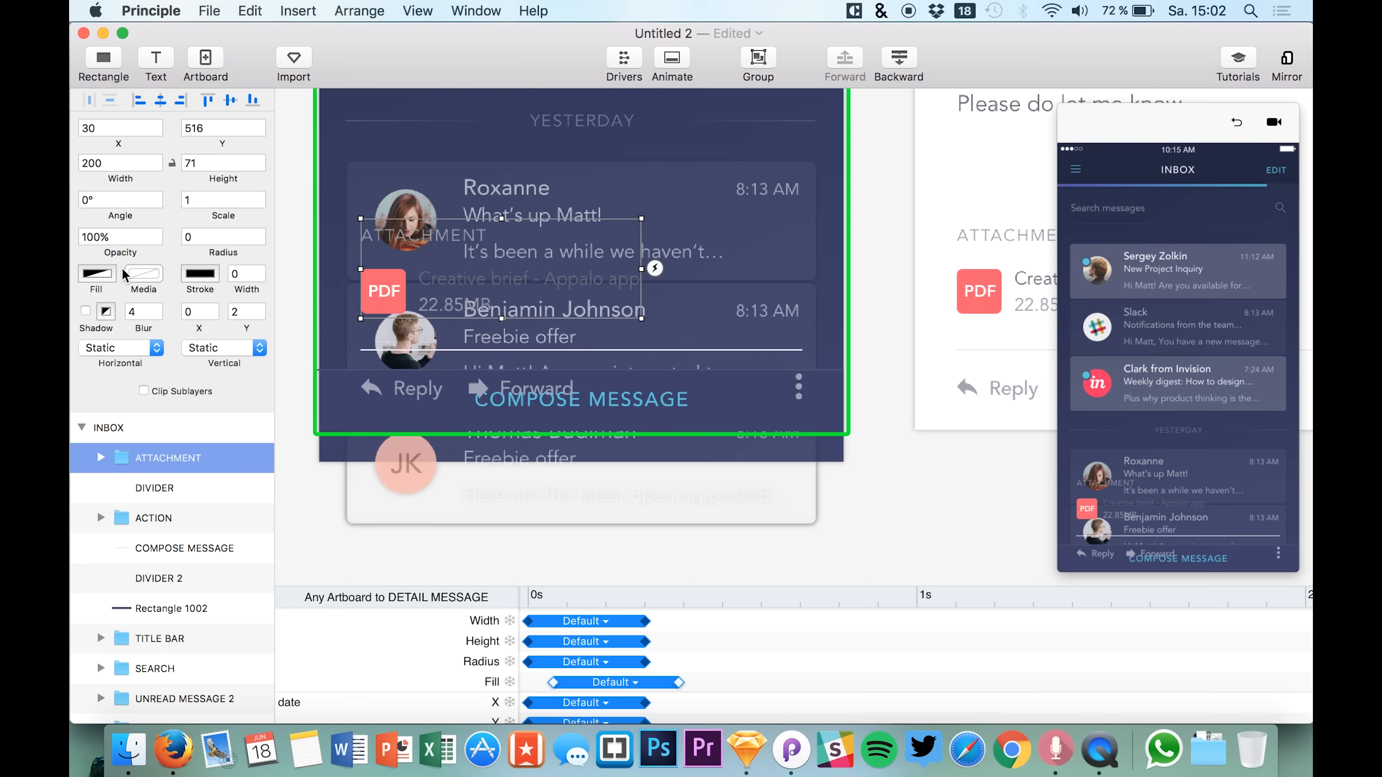
pyautogui.moveTo(125, 249); pyautogui.dragTo(72, 242)
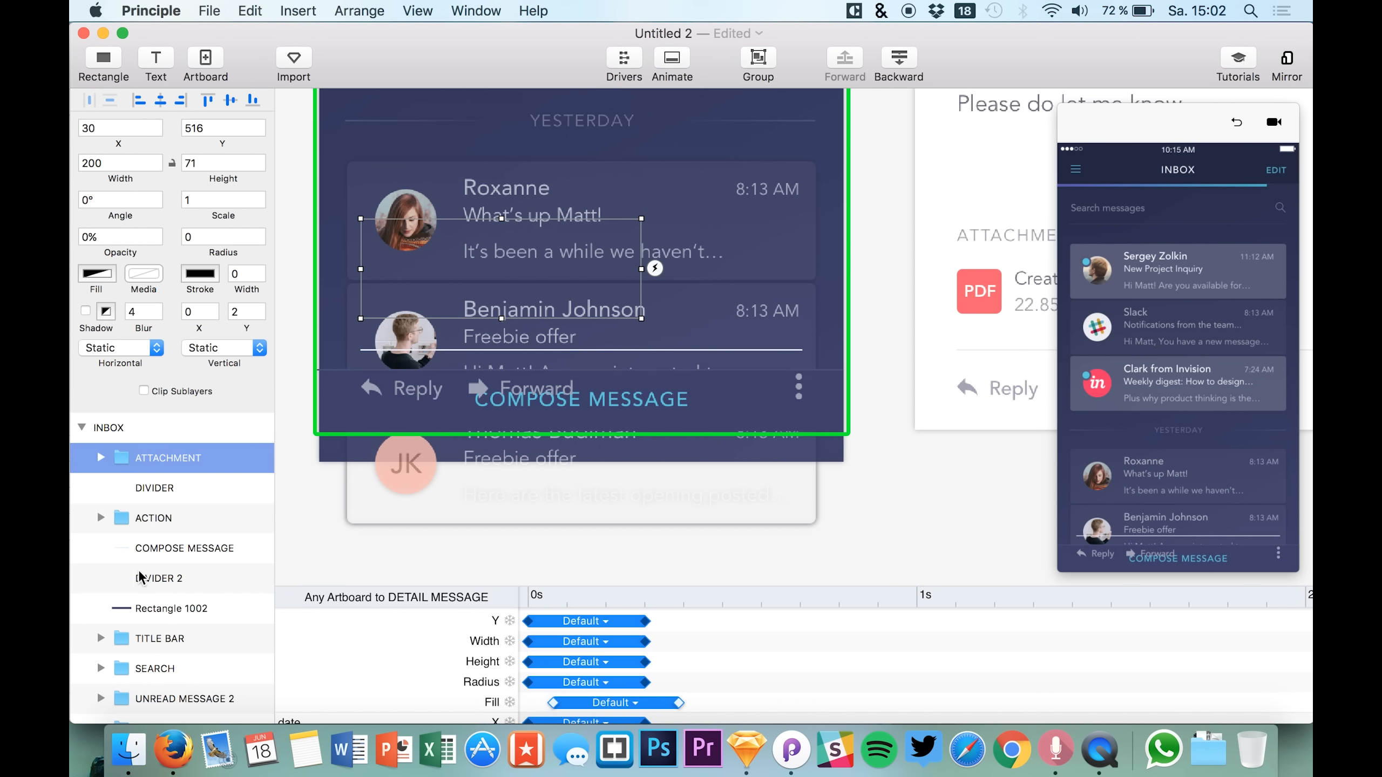
pyautogui.click(163, 488)
pyautogui.moveTo(125, 252); pyautogui.dragTo(73, 252)
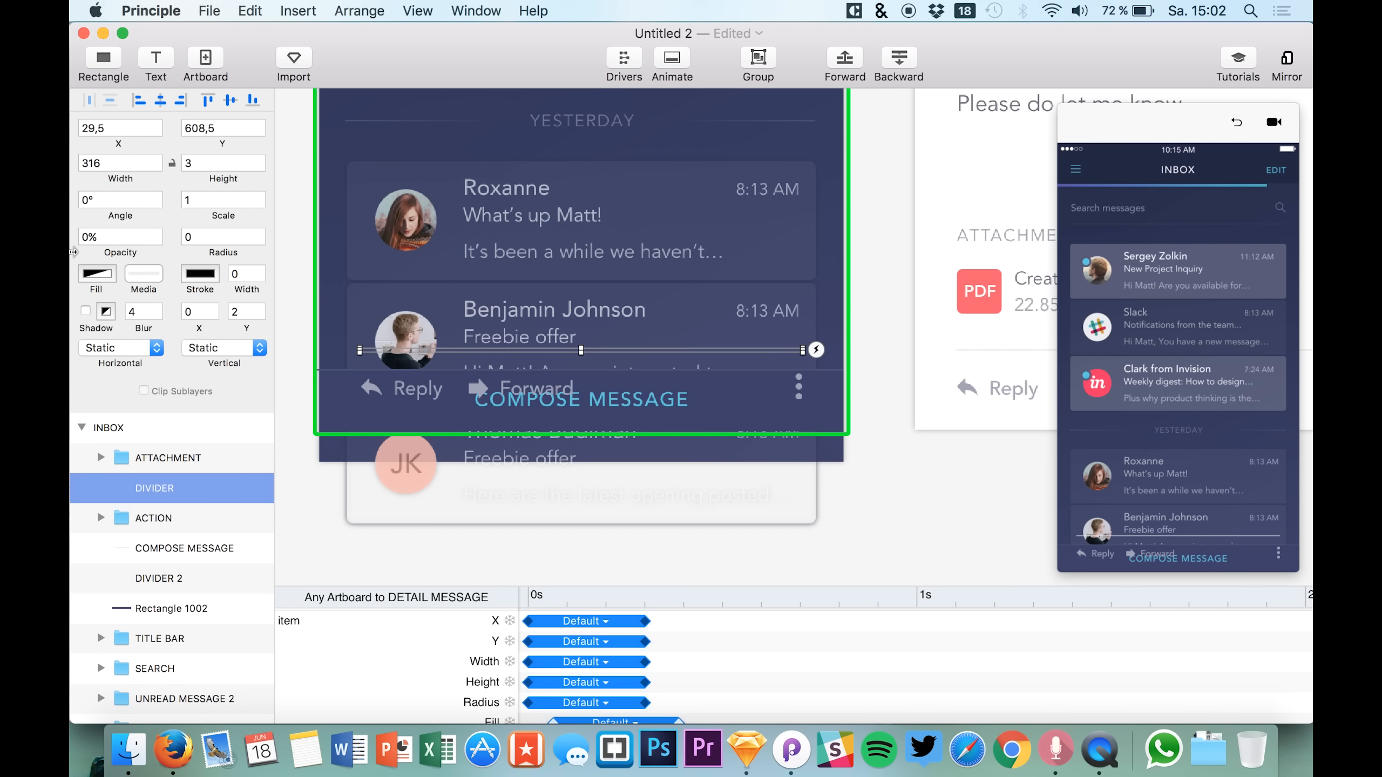
pyautogui.click(146, 515)
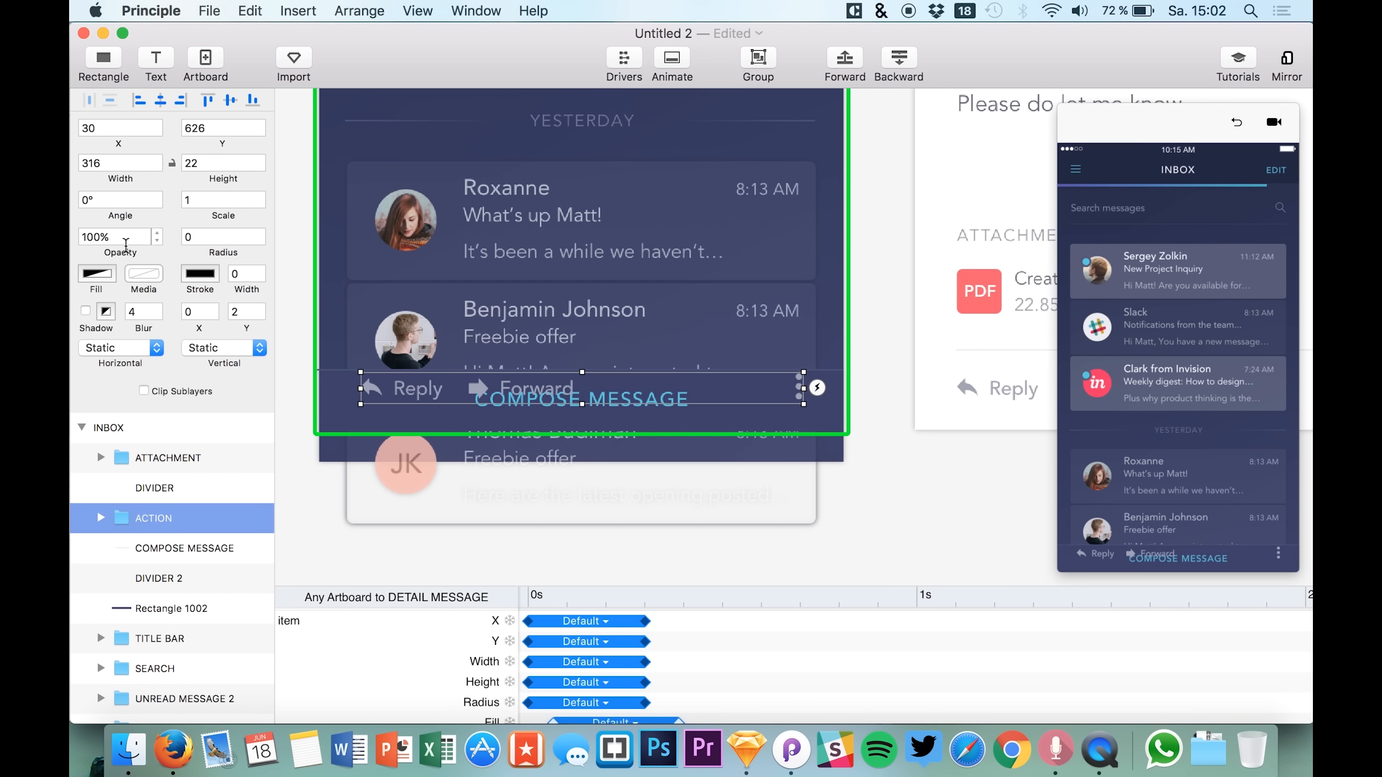
pyautogui.moveTo(126, 251); pyautogui.dragTo(75, 250)
pyautogui.click(923, 509)
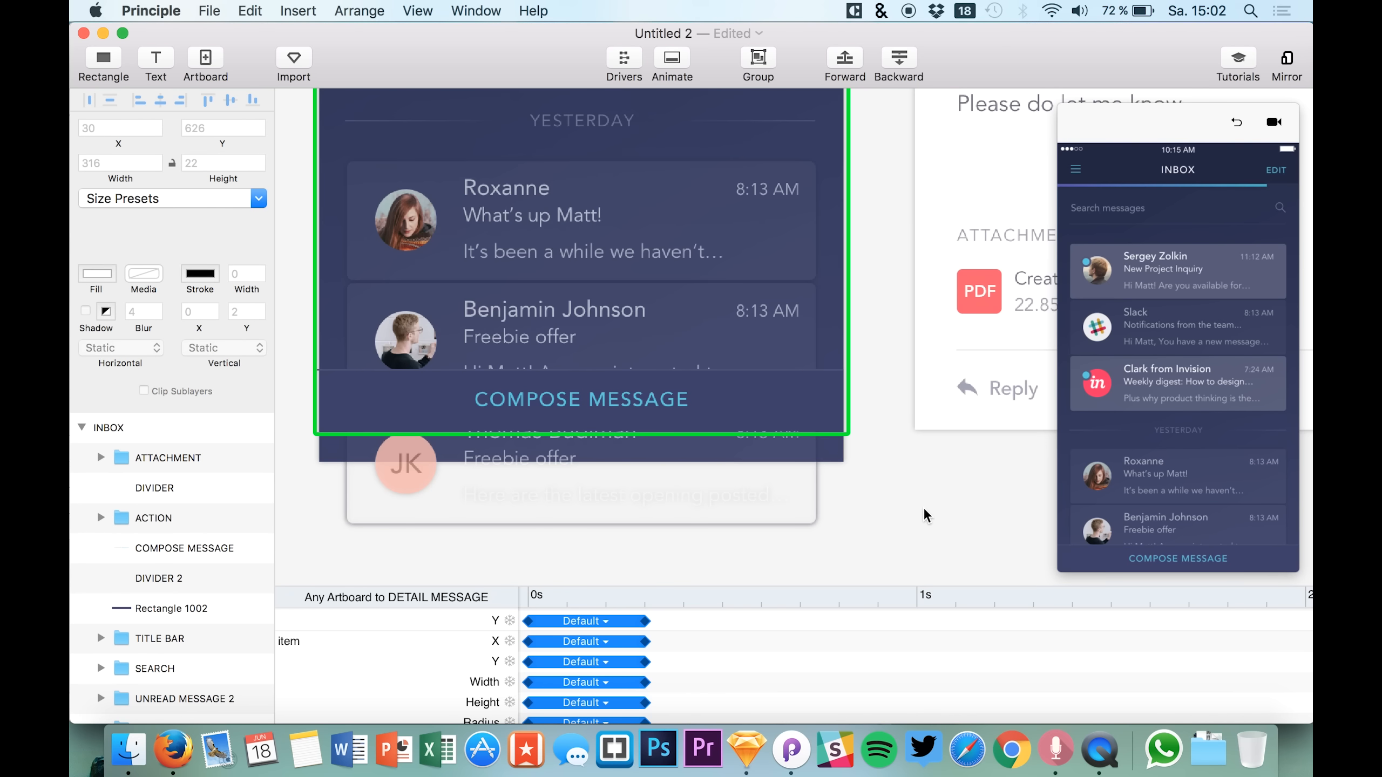
# Restart the preview and open the first unread message to check how the attachment, divider and actions fade in.
pyautogui.scroll(-5, 923, 508)
pyautogui.hscroll(5, 924, 508)
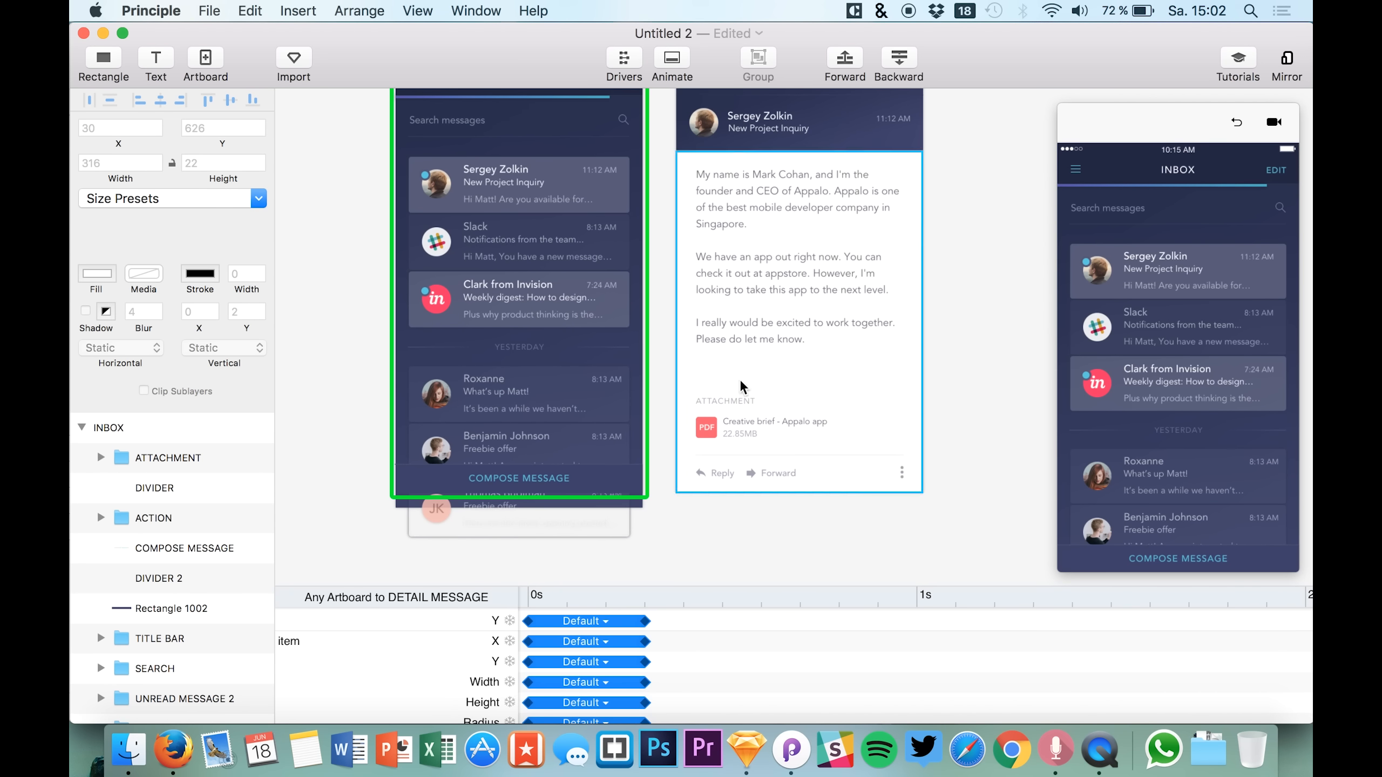
pyautogui.click(1236, 122)
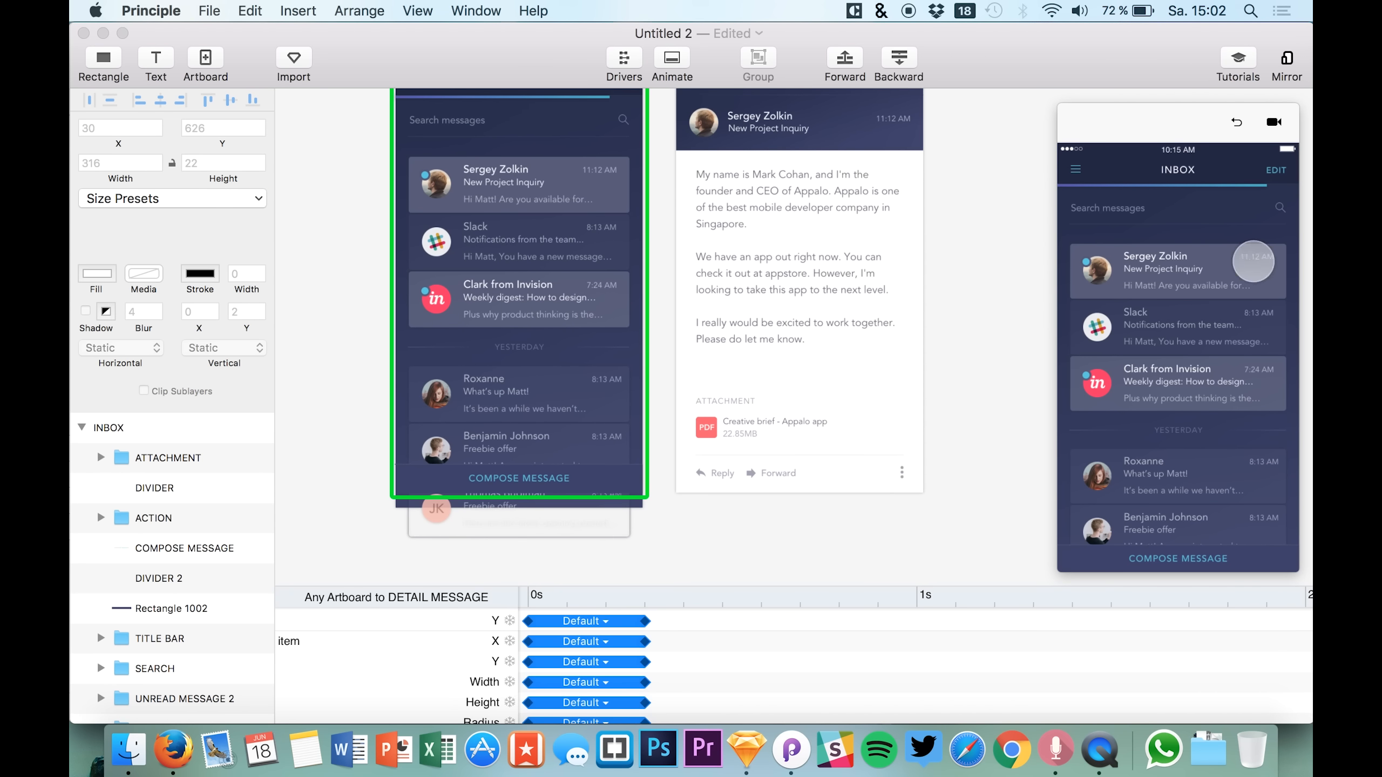
pyautogui.click(1253, 262)
pyautogui.click(1244, 128)
pyautogui.click(1236, 247)
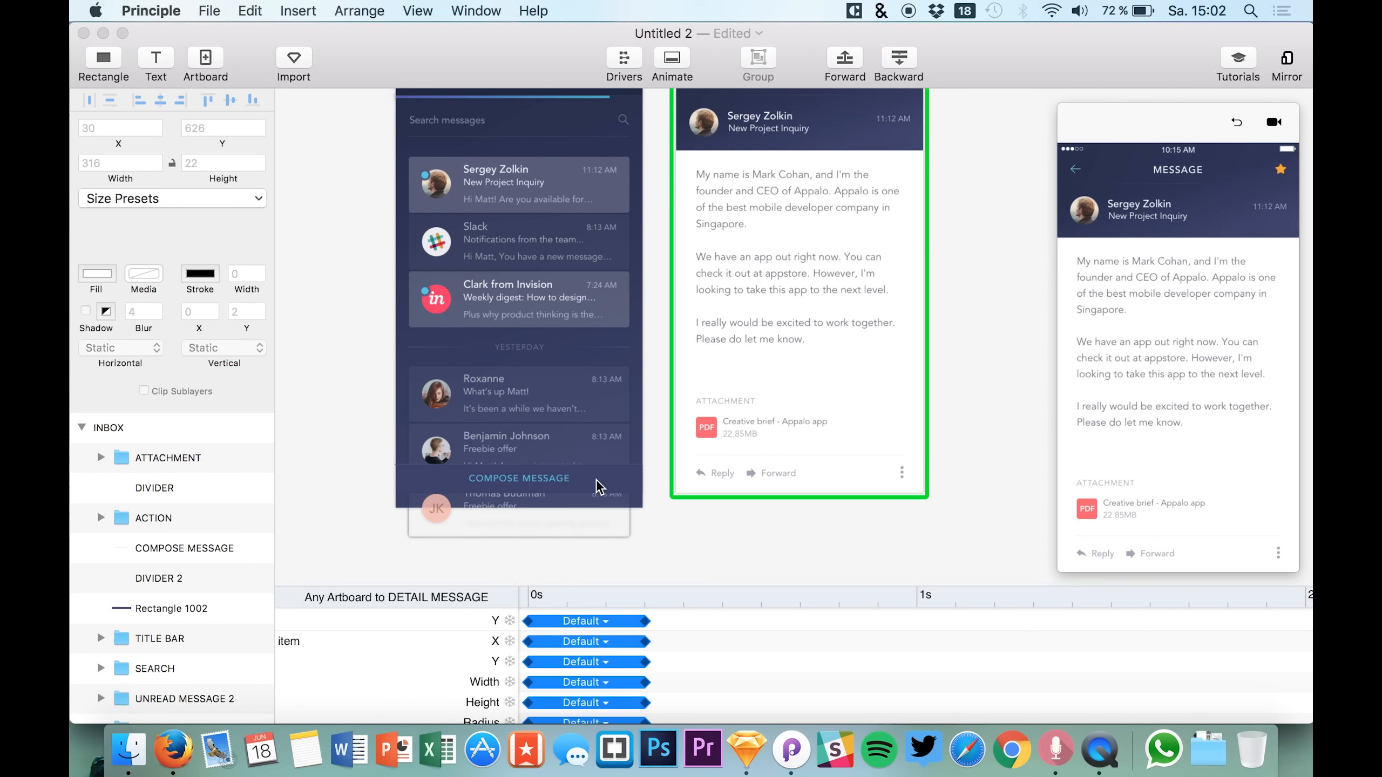
pyautogui.click(613, 229)
pyautogui.scroll(2, 608, 253)
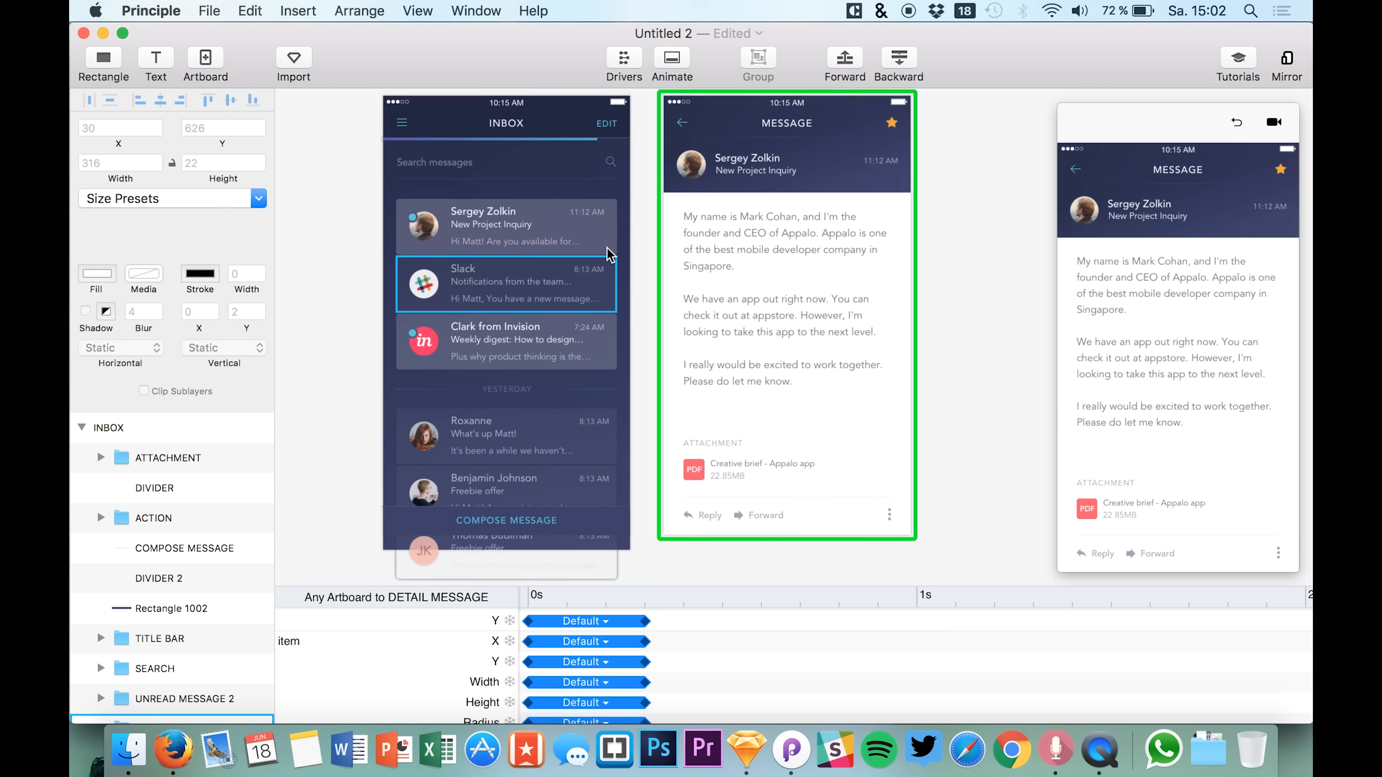
pyautogui.scroll(-2, 609, 253)
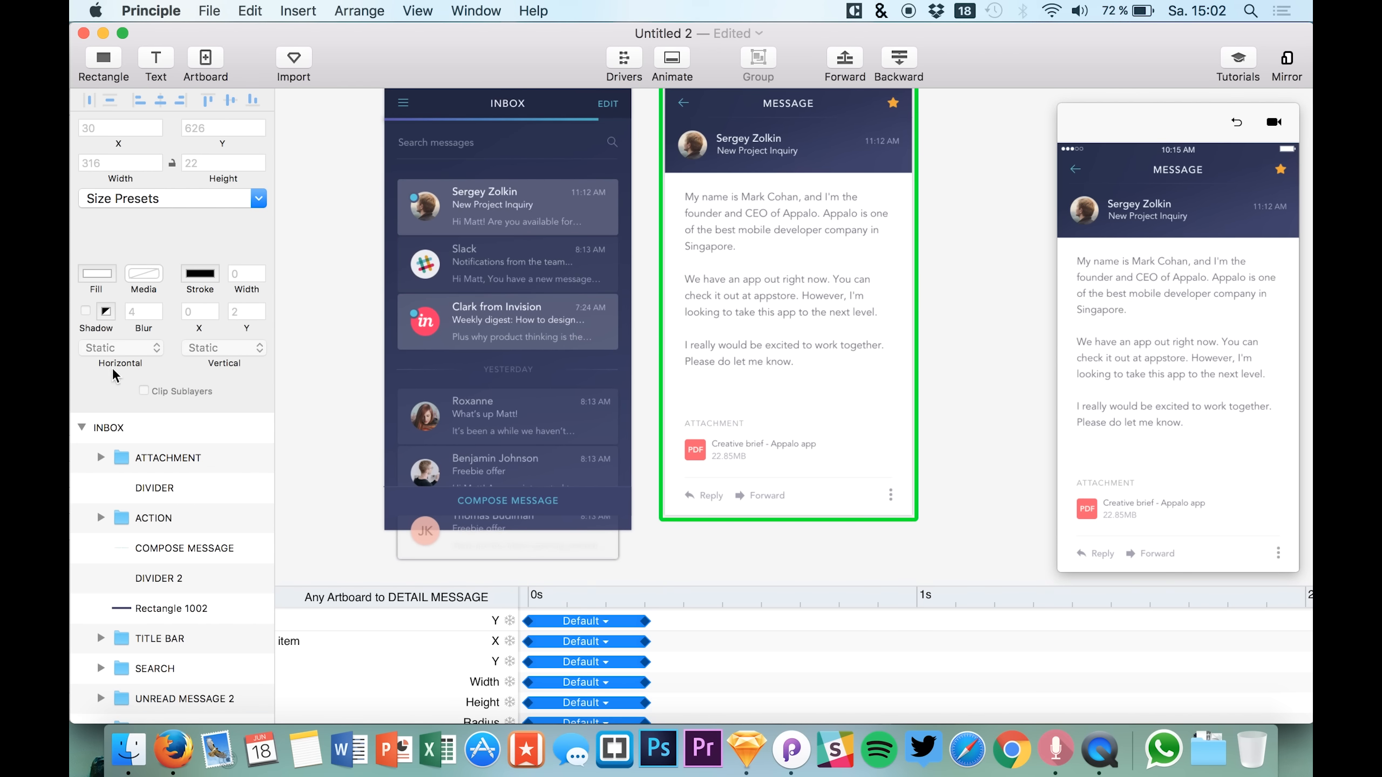
# Examine the pasted ATTACHMENT, DIVIDER and ACTION layers in INBOX and the sublayers of both groups.
pyautogui.keyDown('shift'); pyautogui.click(151, 517); pyautogui.keyUp('shift')
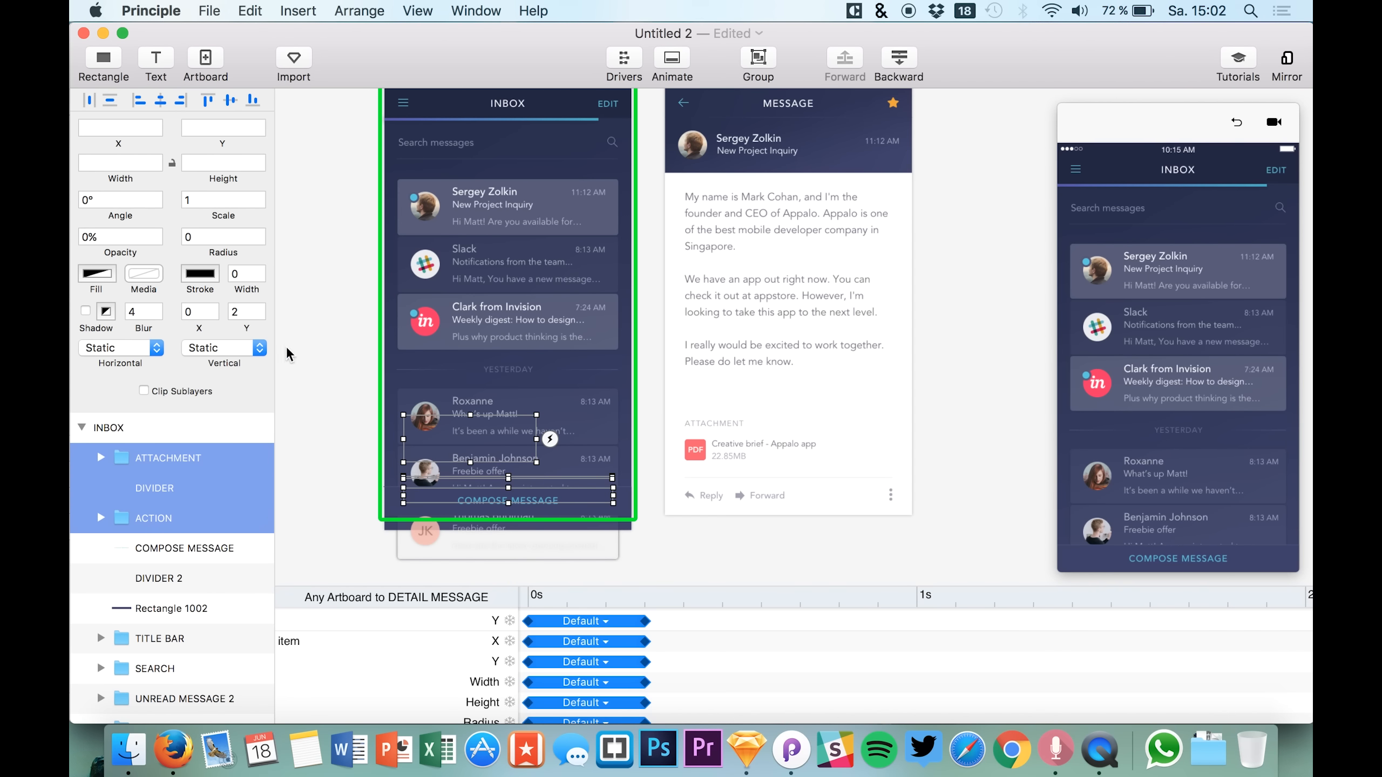
pyautogui.scroll(-3, 288, 382)
pyautogui.click(99, 458)
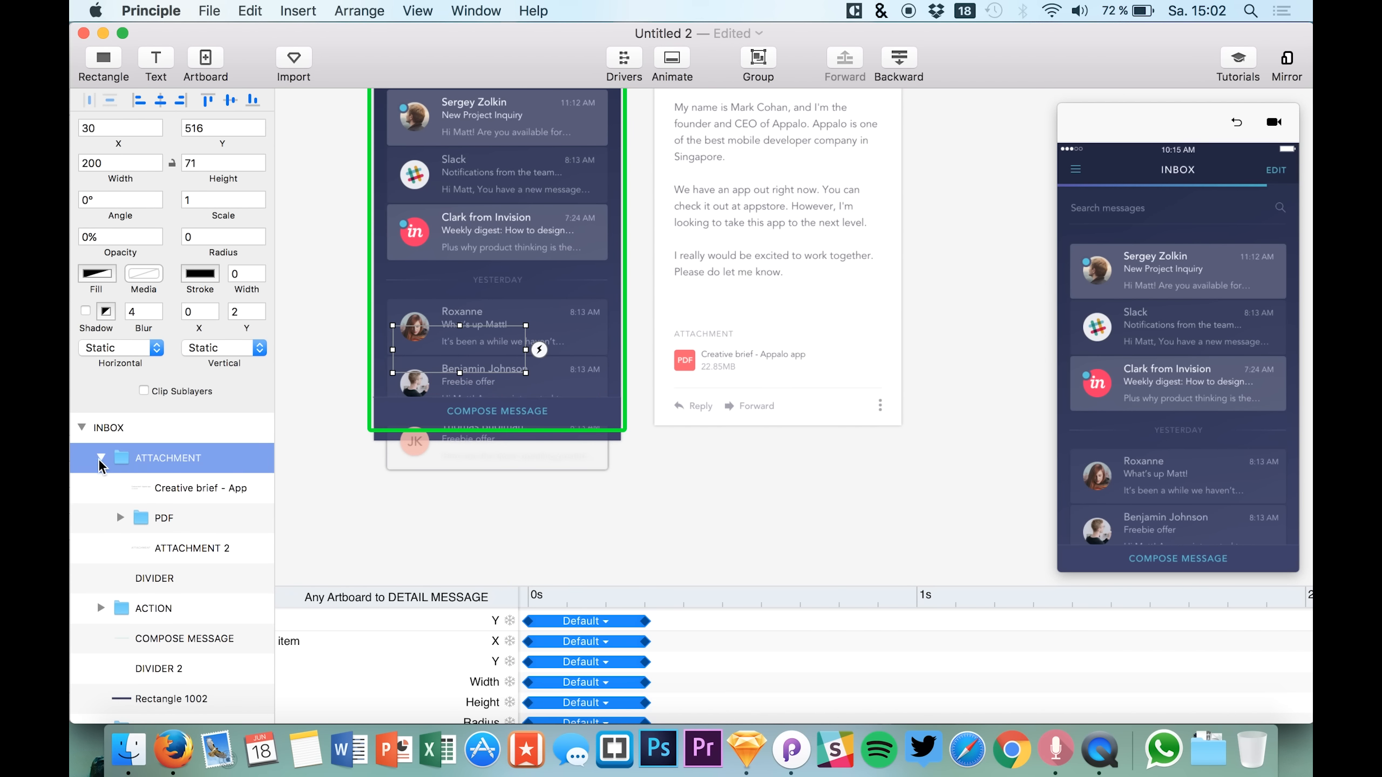
pyautogui.click(100, 458)
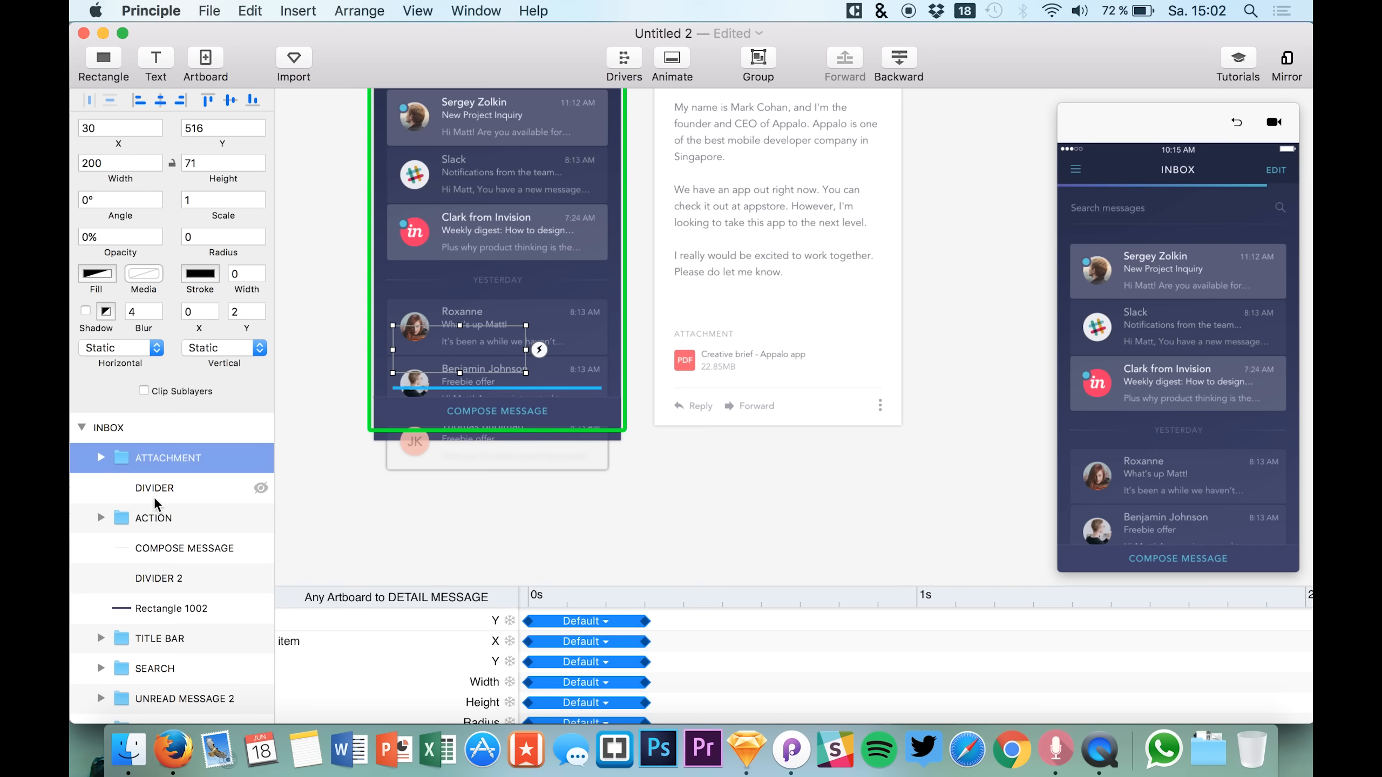
pyautogui.click(100, 518)
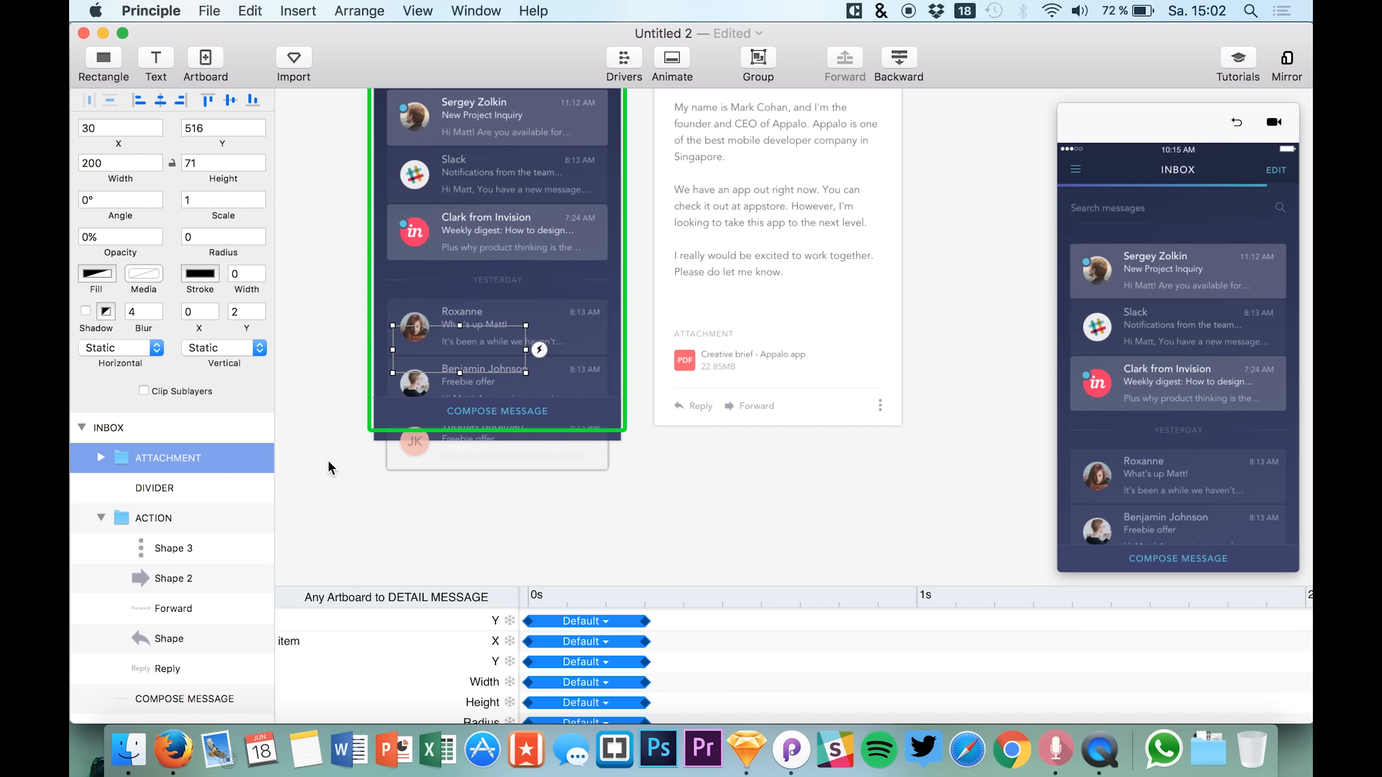
# Compare the sublayers of the ATTACHMENT group in DETAIL MESSAGE with those of its copy in INBOX.
pyautogui.click(716, 367)
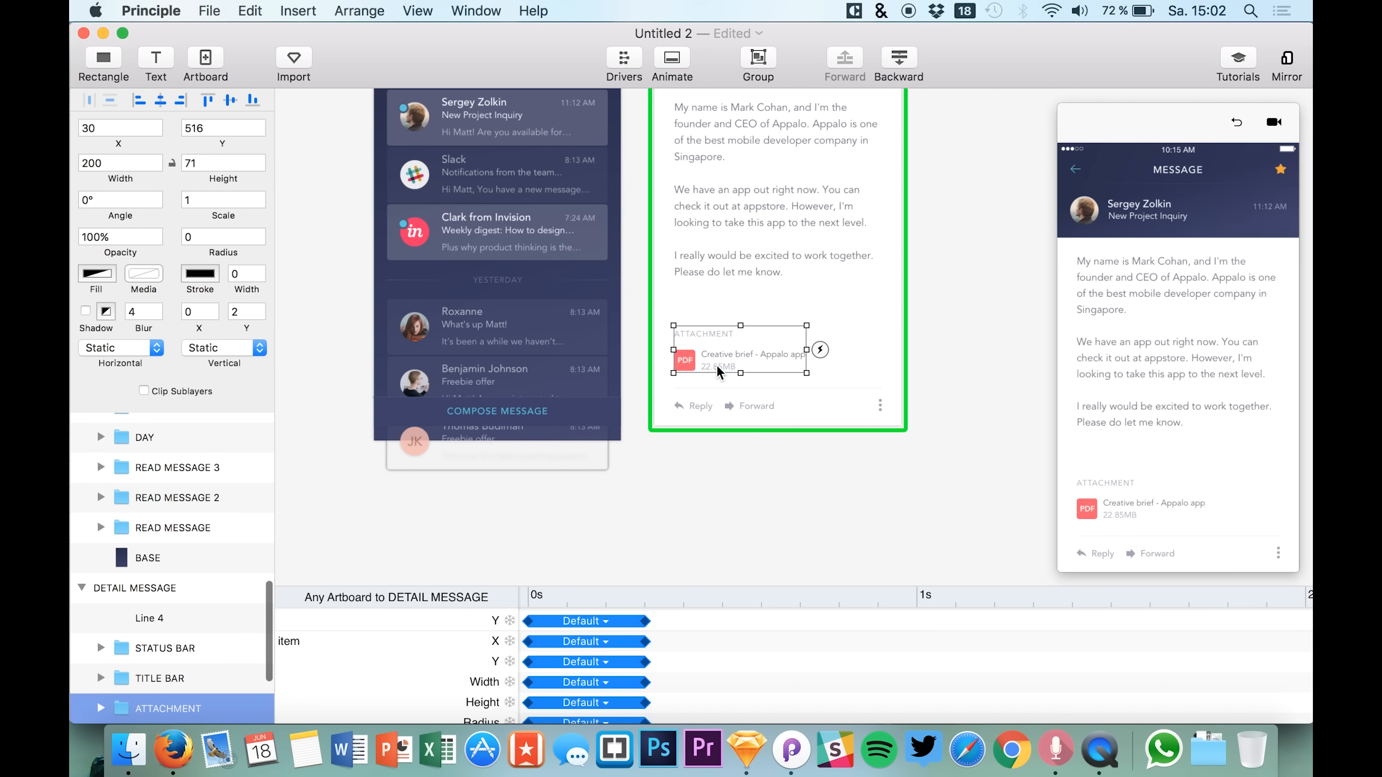
pyautogui.scroll(-2, 174, 644)
pyautogui.click(100, 654)
pyautogui.scroll(-3, 103, 626)
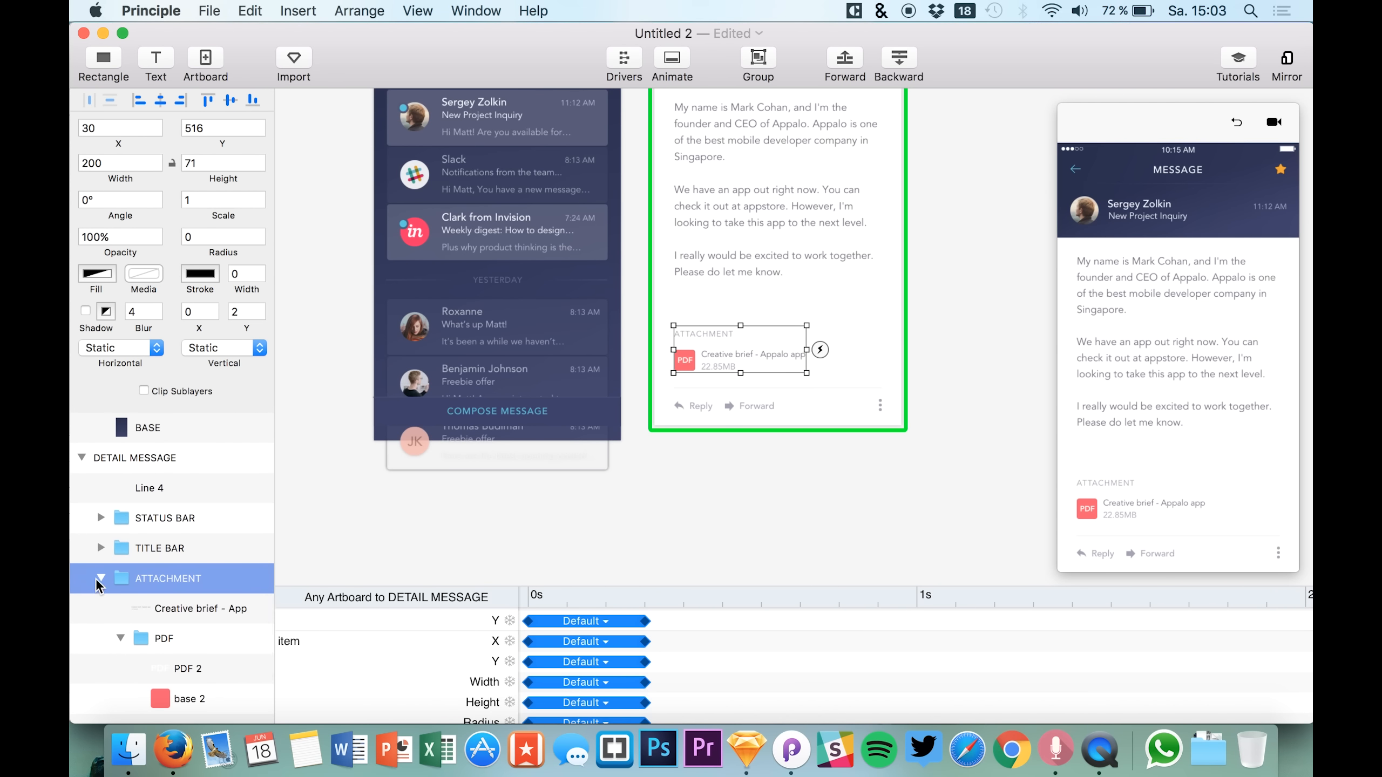
pyautogui.click(176, 607)
pyautogui.scroll(-10, 156, 556)
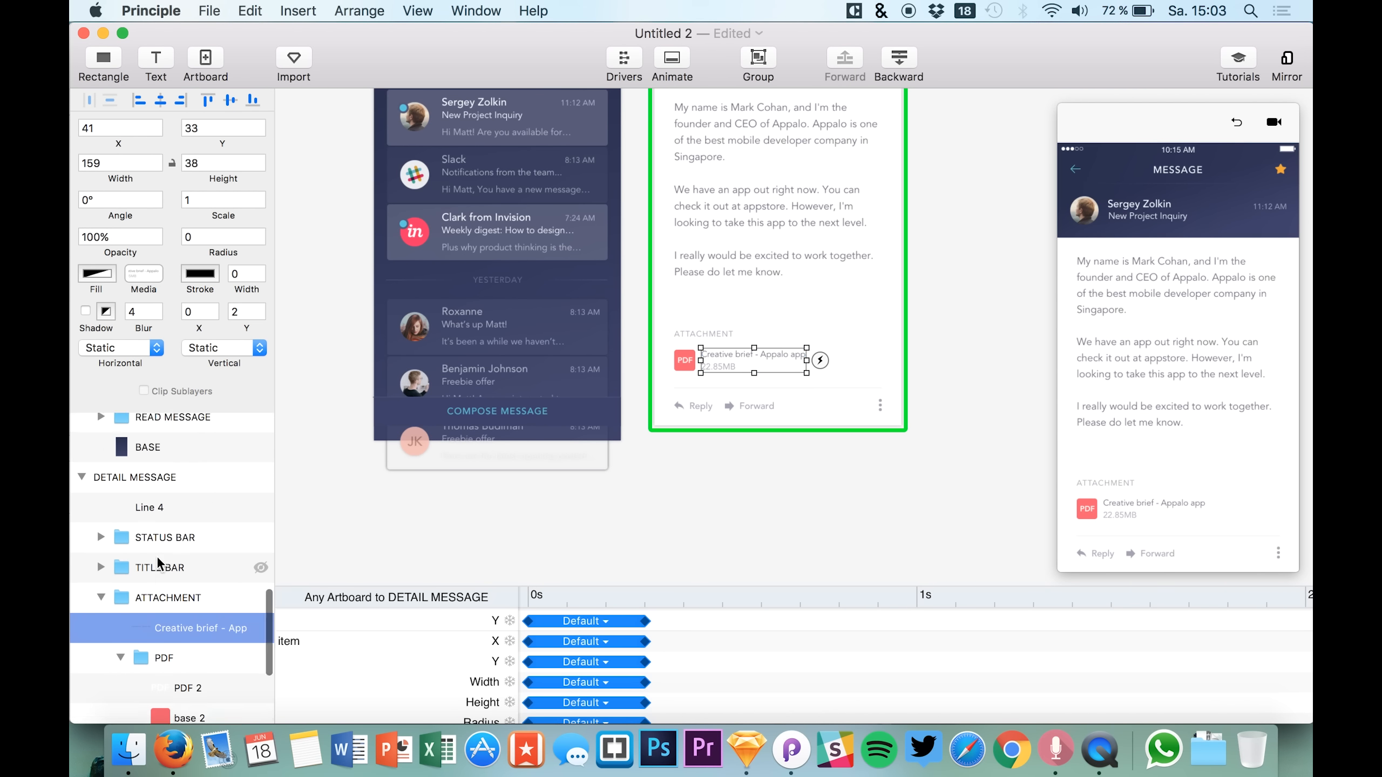
pyautogui.scroll(5, 127, 520)
pyautogui.click(101, 511)
pyautogui.click(101, 454)
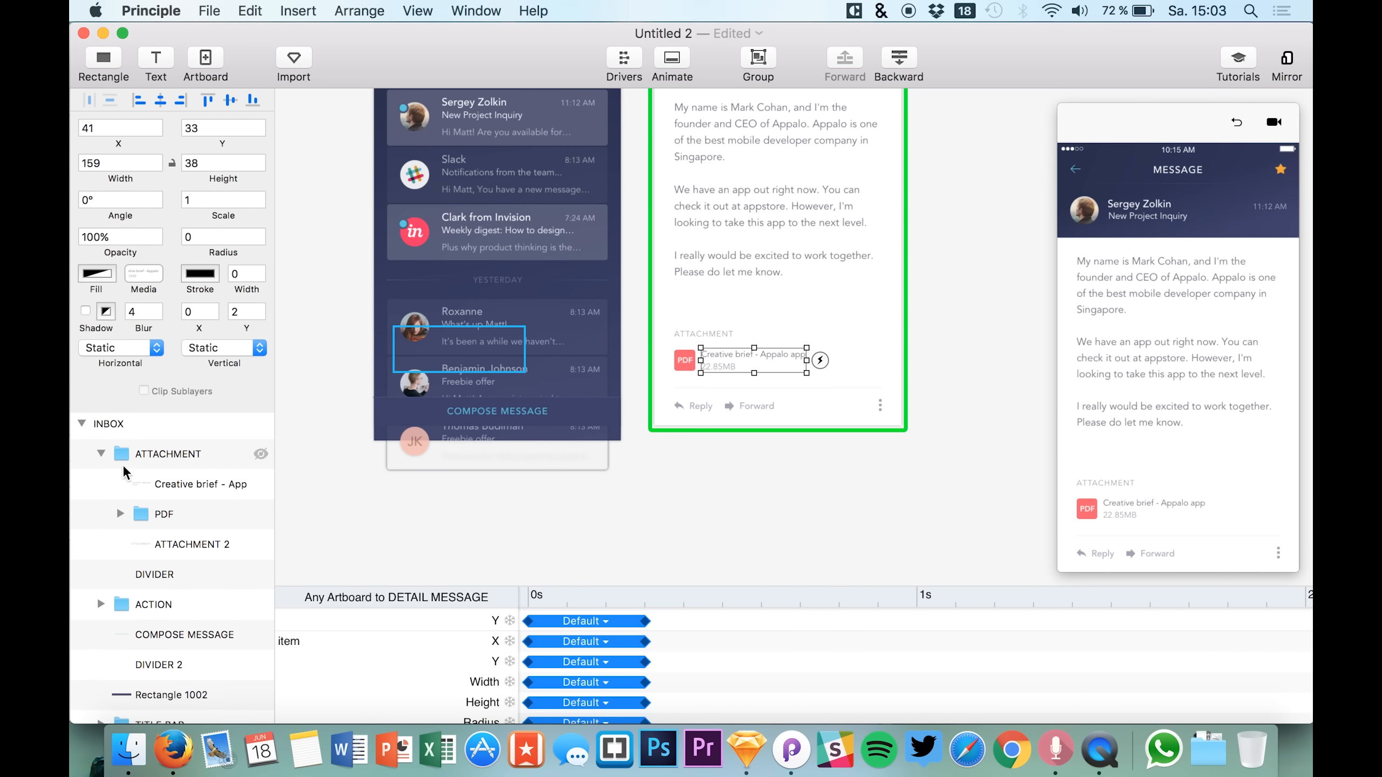
pyautogui.click(171, 492)
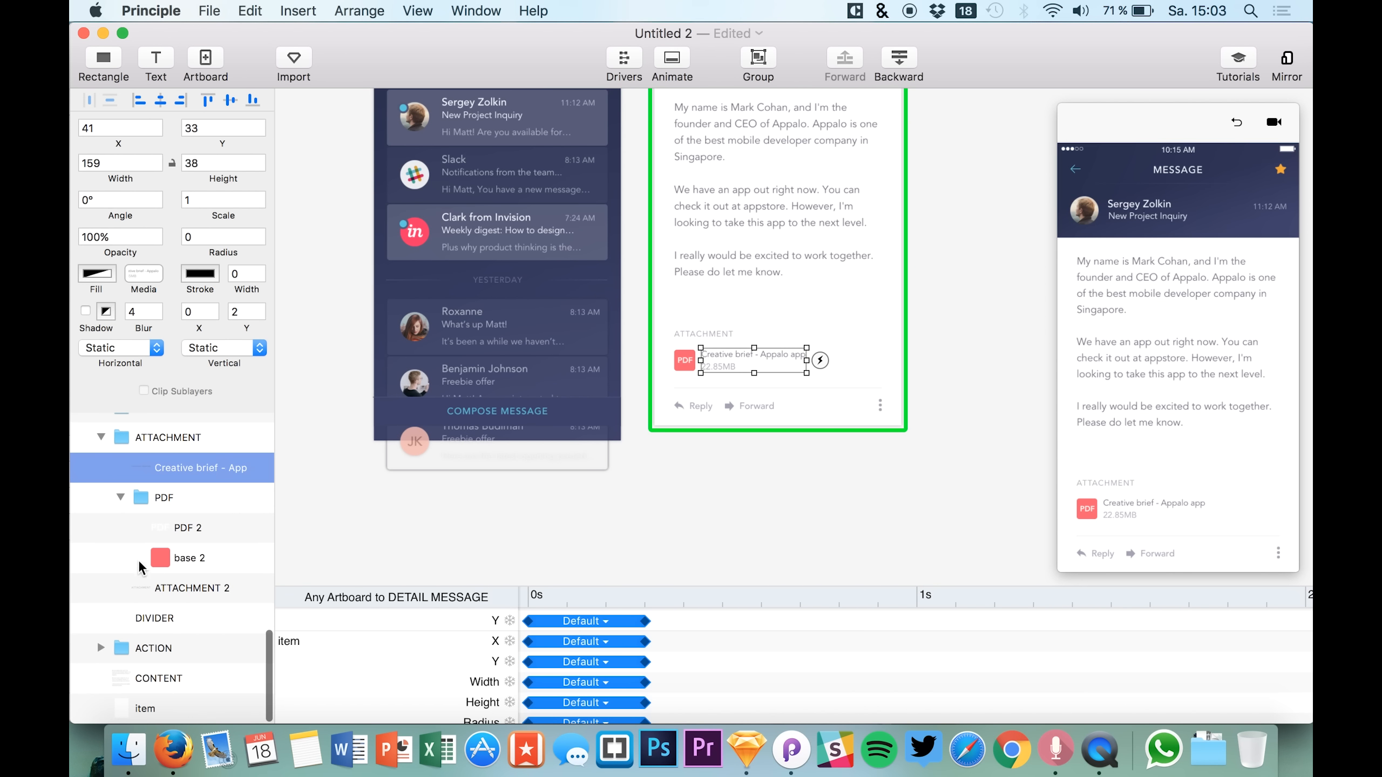
pyautogui.click(120, 497)
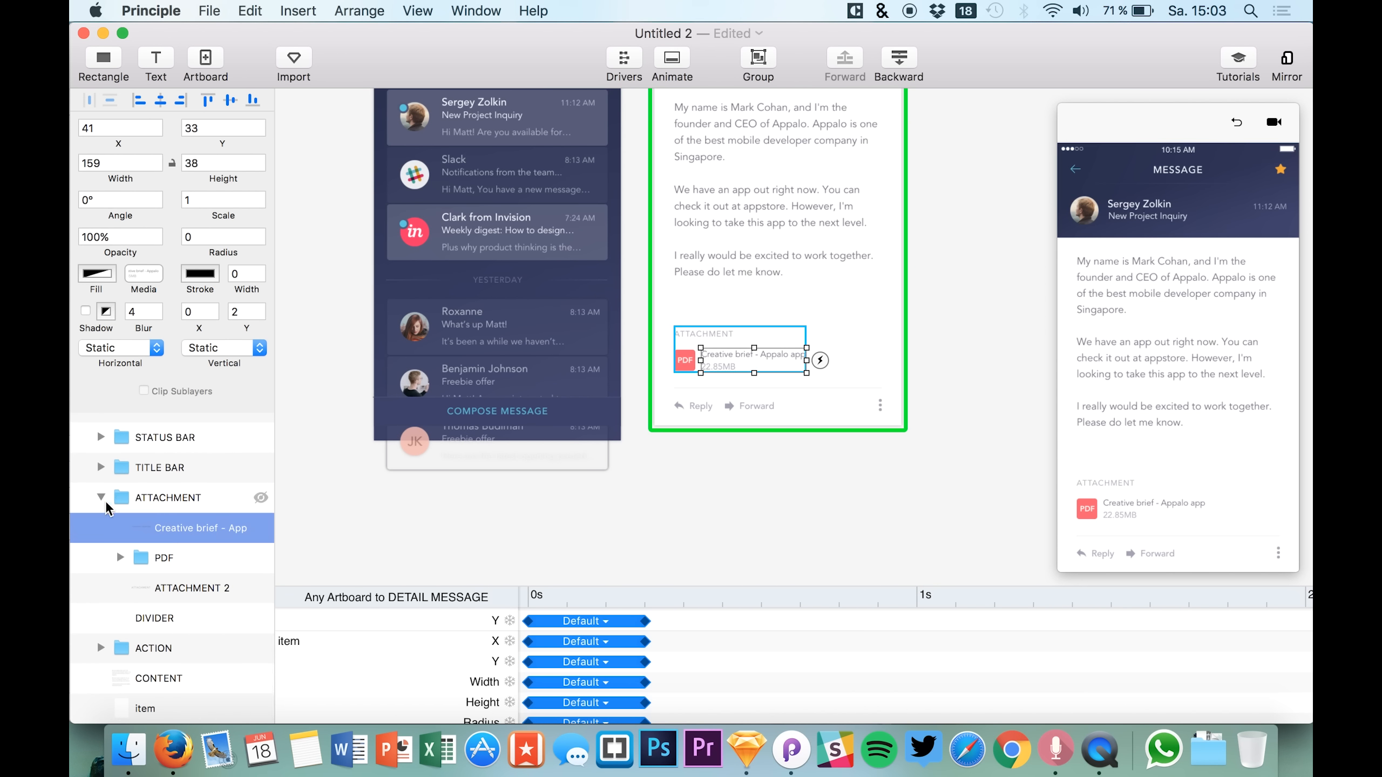
# Compare the sublayers of the ACTION group in DETAIL MESSAGE with those of its copy in INBOX, collapsing the expanded groups.
pyautogui.click(100, 493)
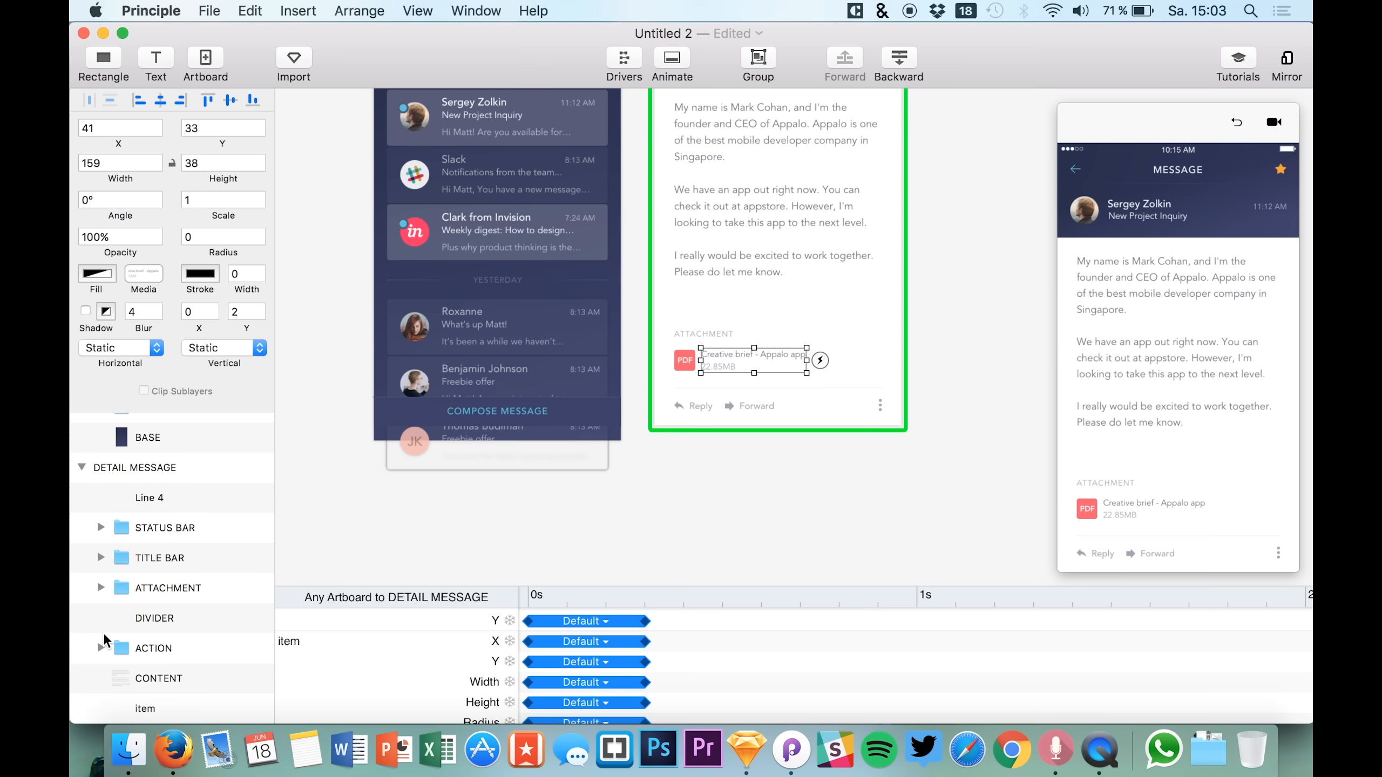
pyautogui.click(104, 647)
pyautogui.click(100, 648)
pyautogui.scroll(-3, 122, 632)
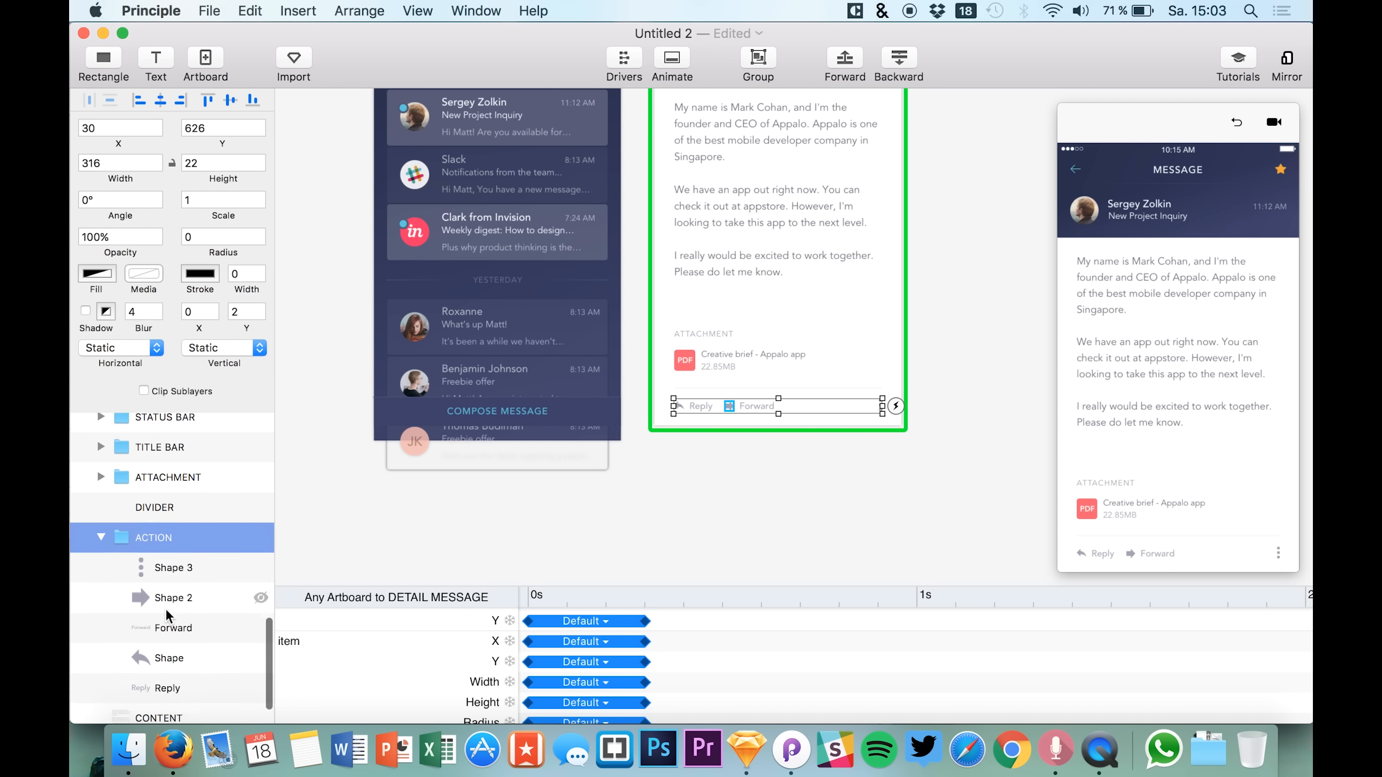
pyautogui.scroll(-10, 120, 626)
pyautogui.scroll(-10, 119, 618)
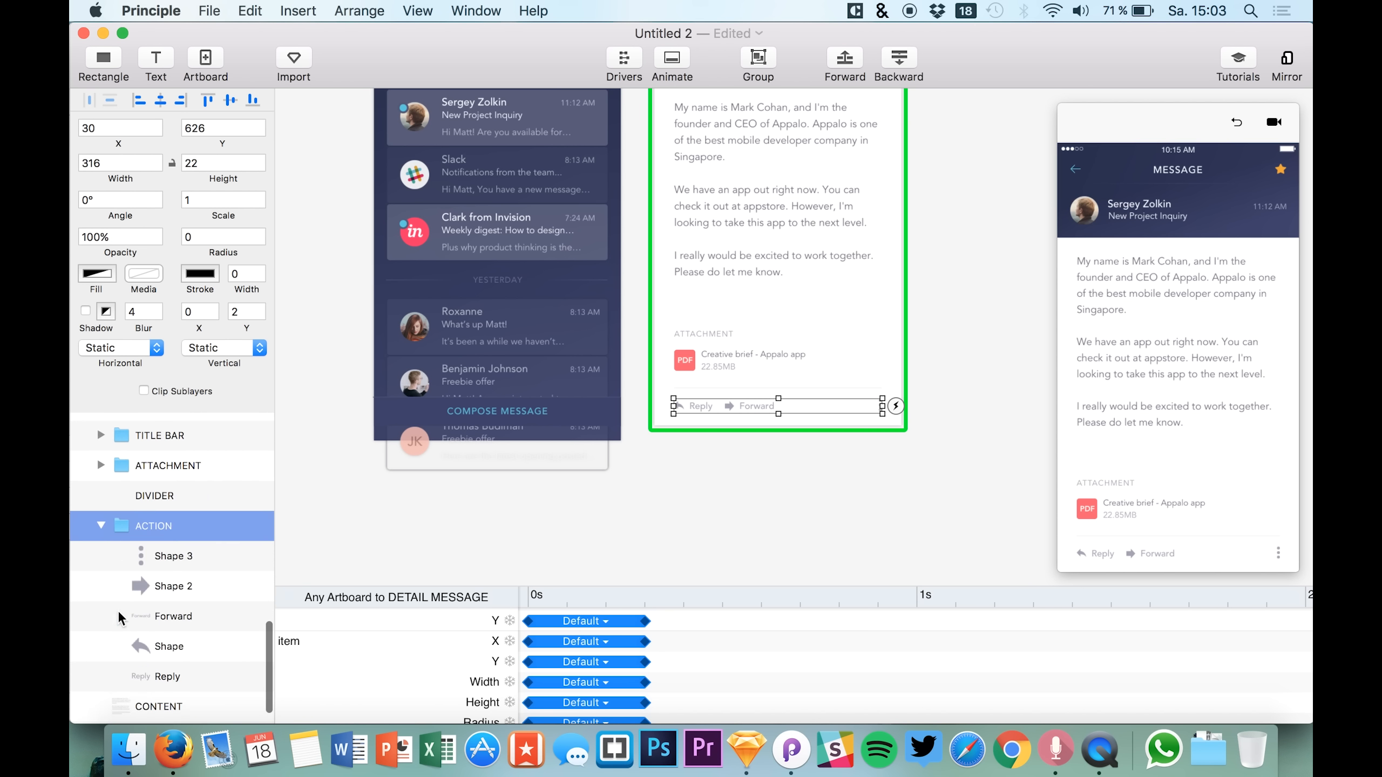
pyautogui.click(101, 530)
pyautogui.scroll(10, 136, 515)
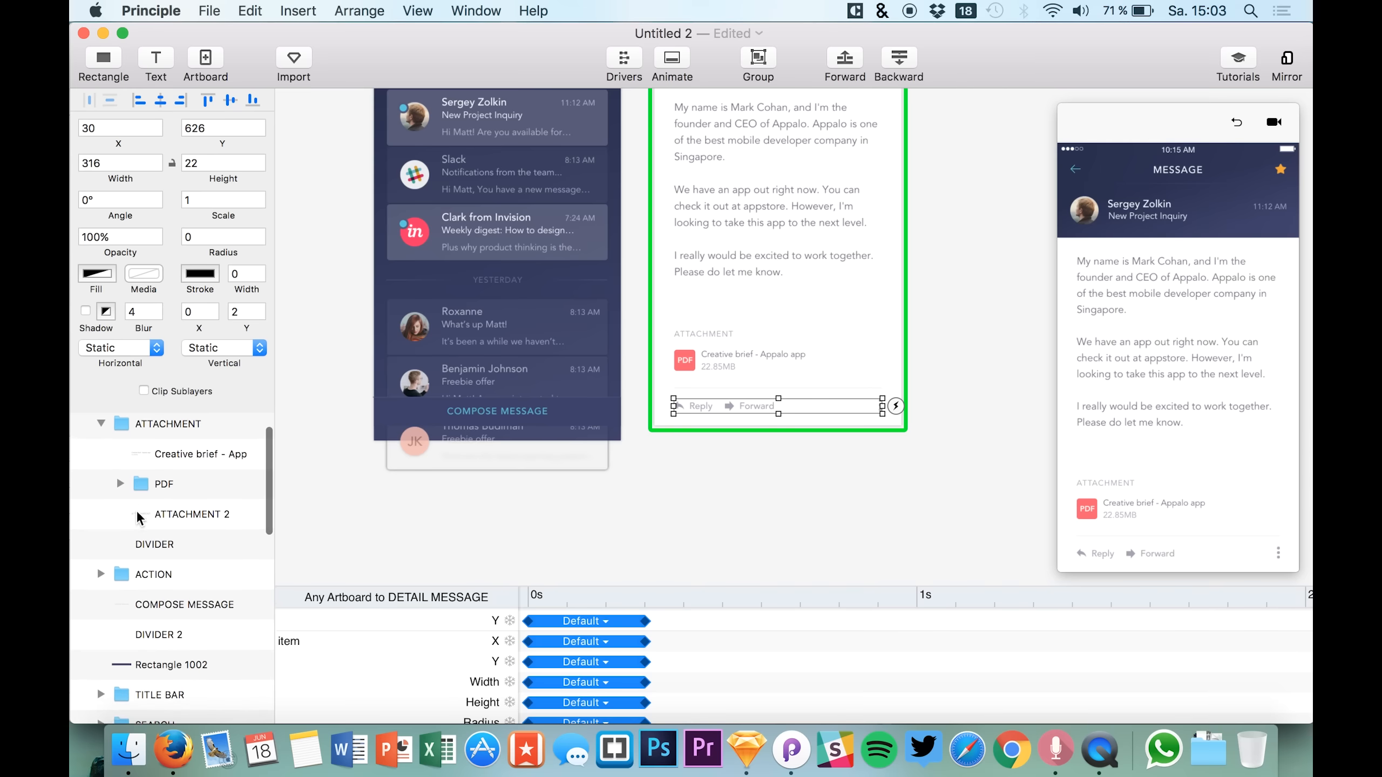
pyautogui.click(100, 428)
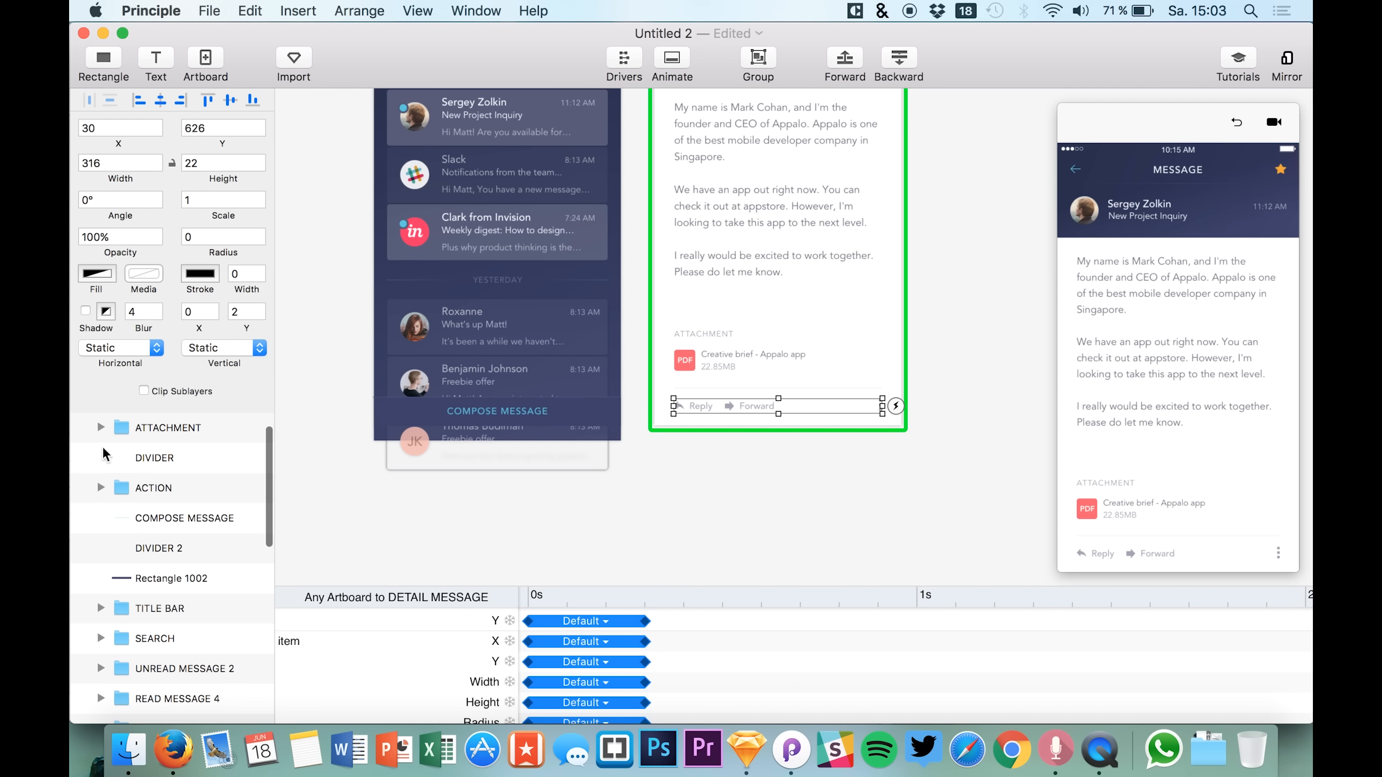
pyautogui.click(102, 488)
pyautogui.click(101, 489)
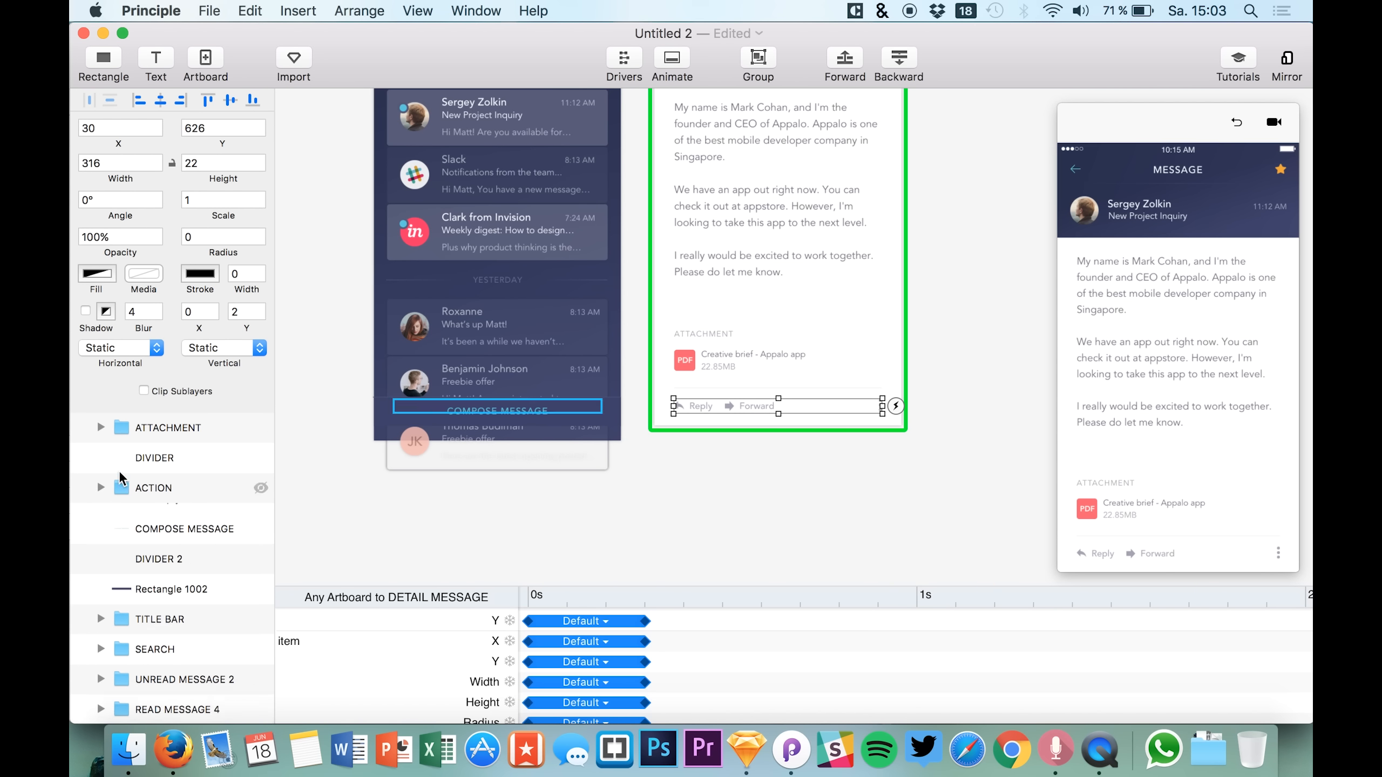
# Move the ATTACHMENT, DIVIDER and ACTION layers of INBOX straight down until they sit below the artboard's lower edge.
pyautogui.scroll(2, 128, 477)
pyautogui.click(137, 464)
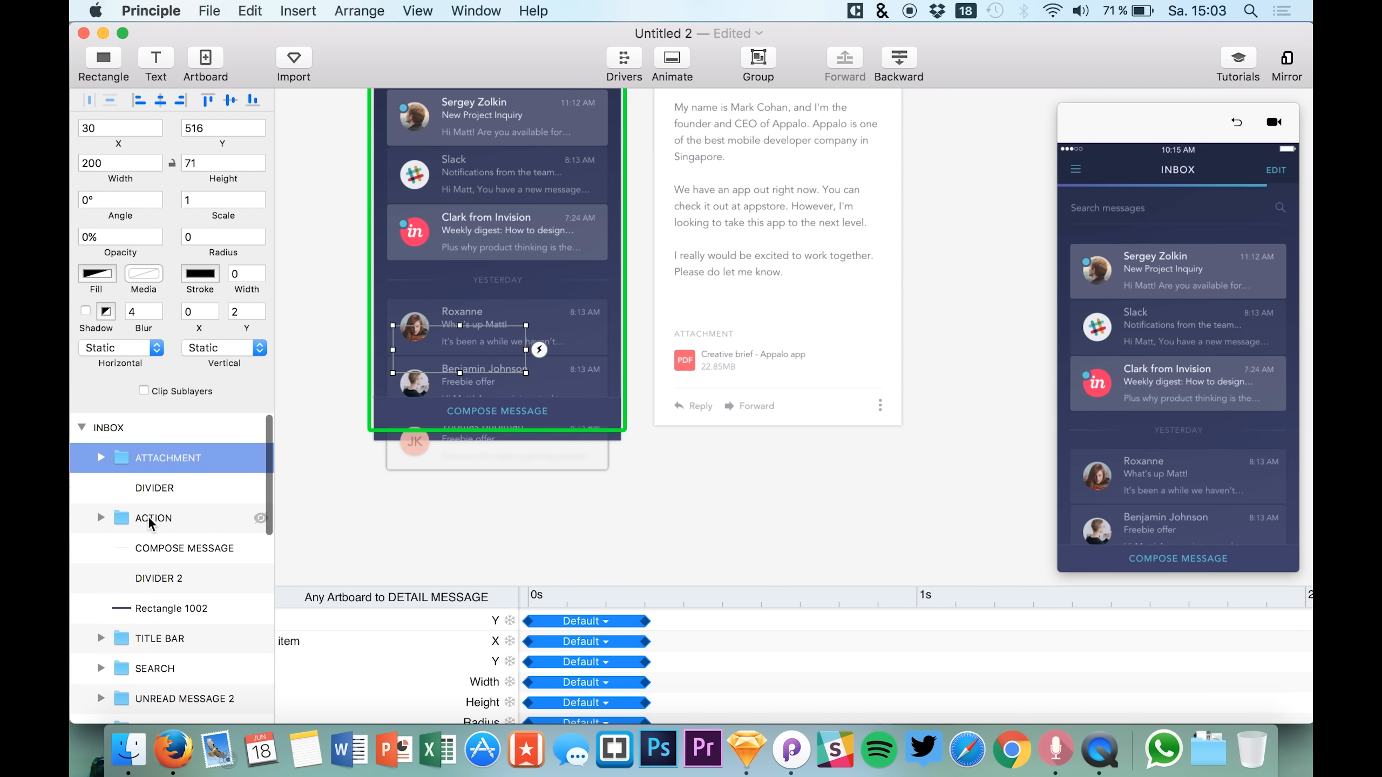
pyautogui.keyDown('shift'); pyautogui.click(148, 516); pyautogui.keyUp('shift')
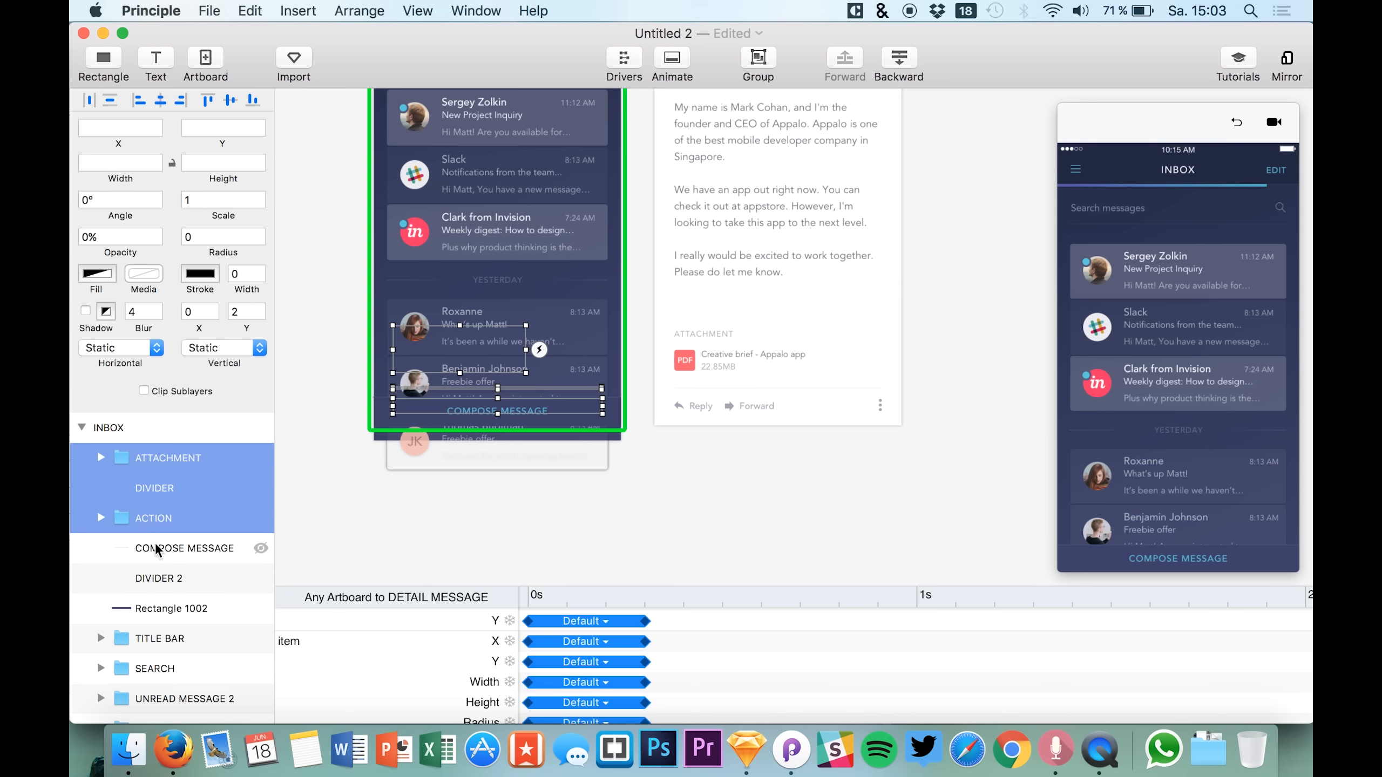
pyautogui.moveTo(414, 385); pyautogui.dragTo(414, 463)
pyautogui.hotkey('shift', 'Down')
pyautogui.hotkey('shift', 'Down')
pyautogui.hotkey('shift', 'Down')
pyautogui.hotkey('shift', 'Down')
pyautogui.hotkey('shift', 'Down')
pyautogui.hotkey('shift', 'Down')
pyautogui.hotkey('shift', 'Down')
pyautogui.hotkey('shift', 'Up')
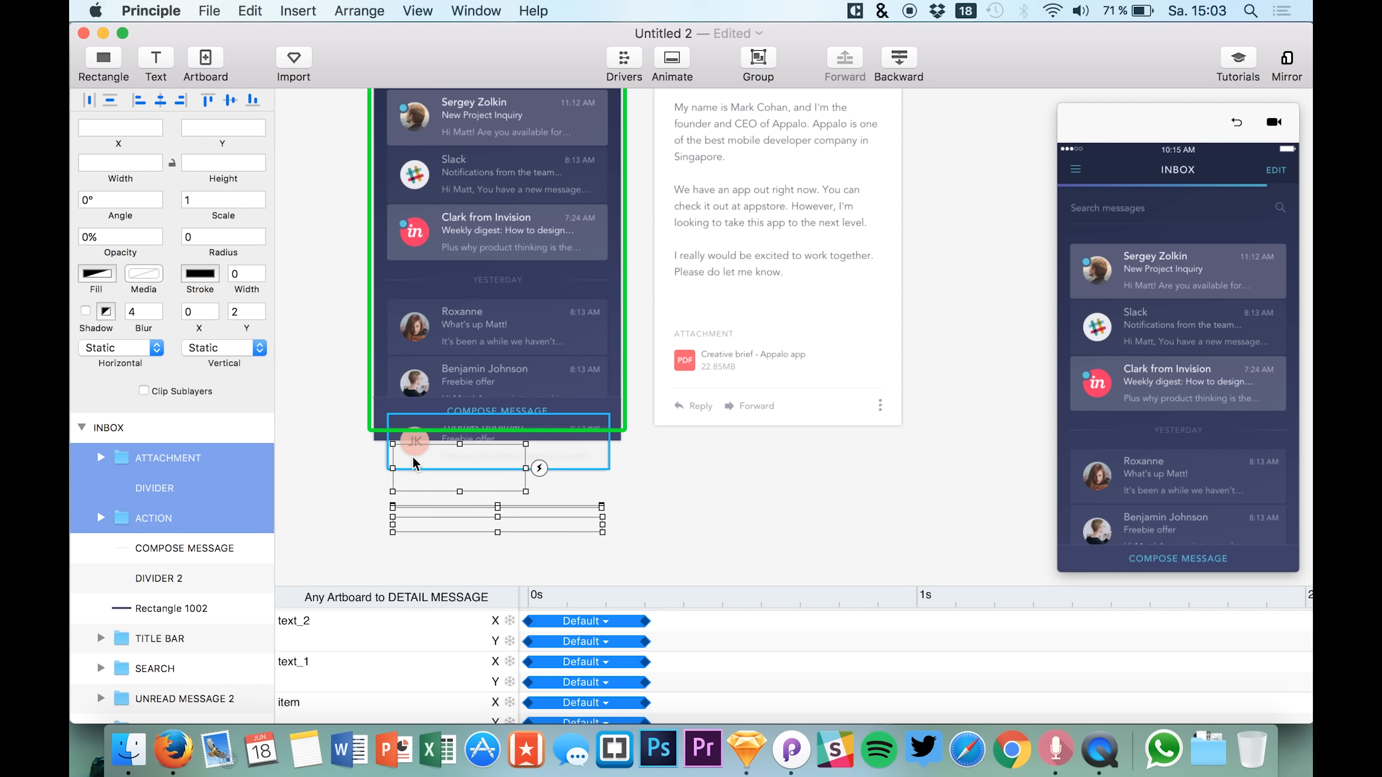
pyautogui.hotkey('shift', 'Up')
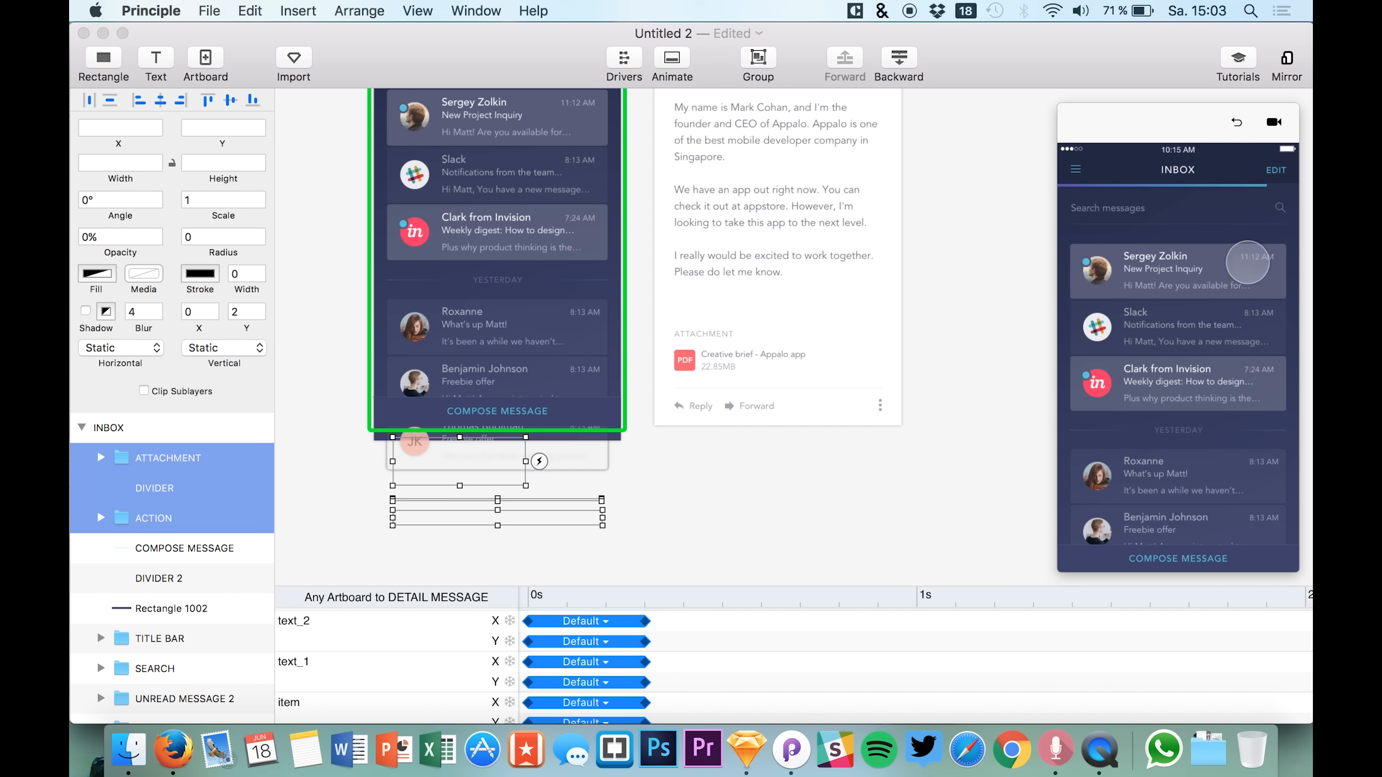
# Replay the preview several times, opening the first unread message to check how the attachment, divider and actions move in from below.
pyautogui.click(1248, 263)
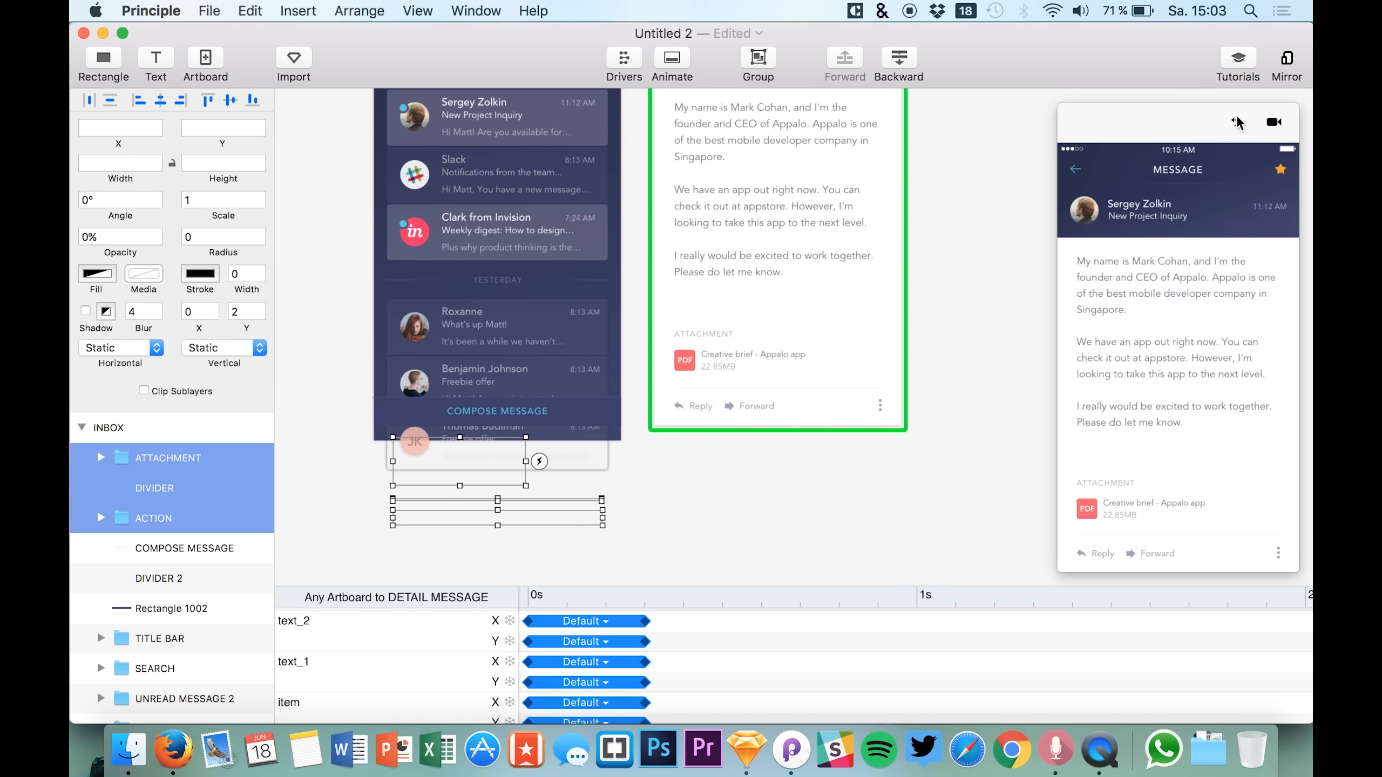
pyautogui.click(1228, 151)
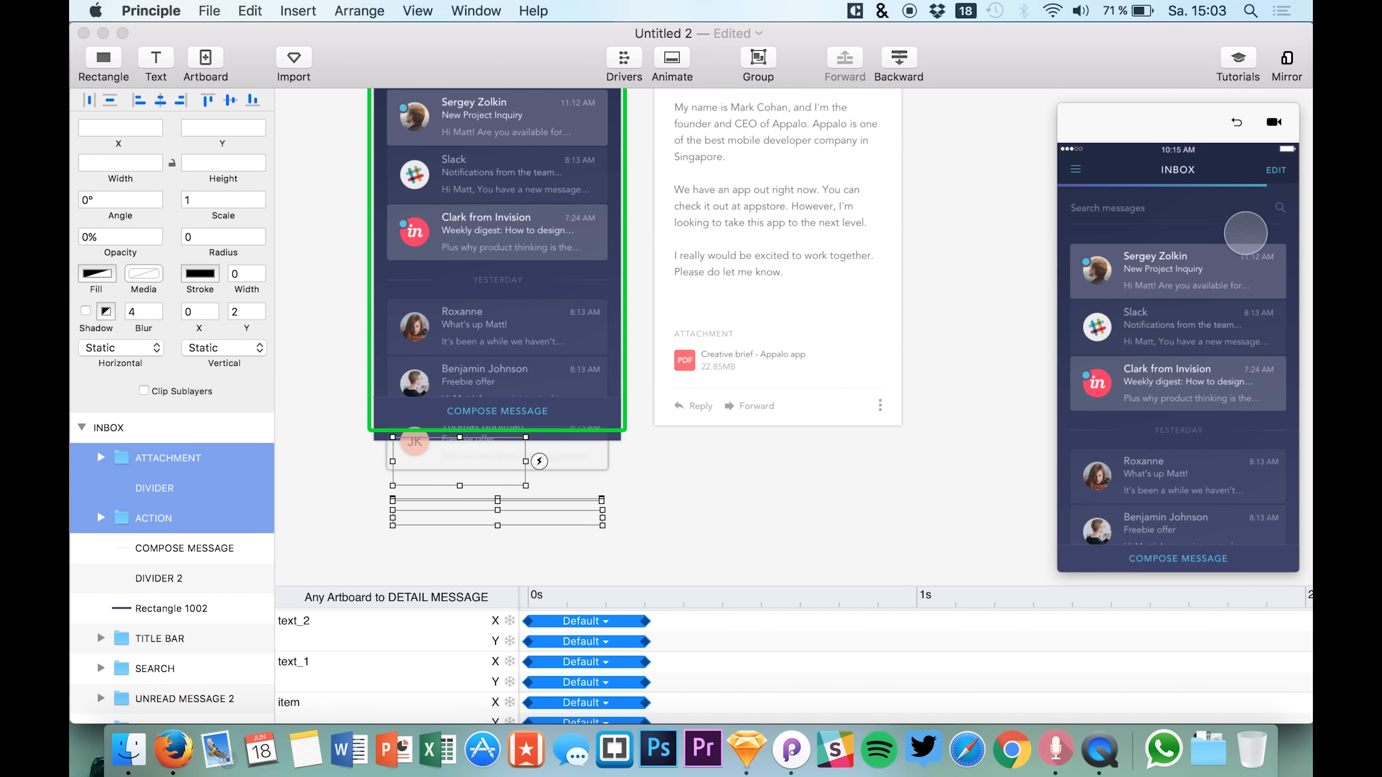
pyautogui.click(1246, 263)
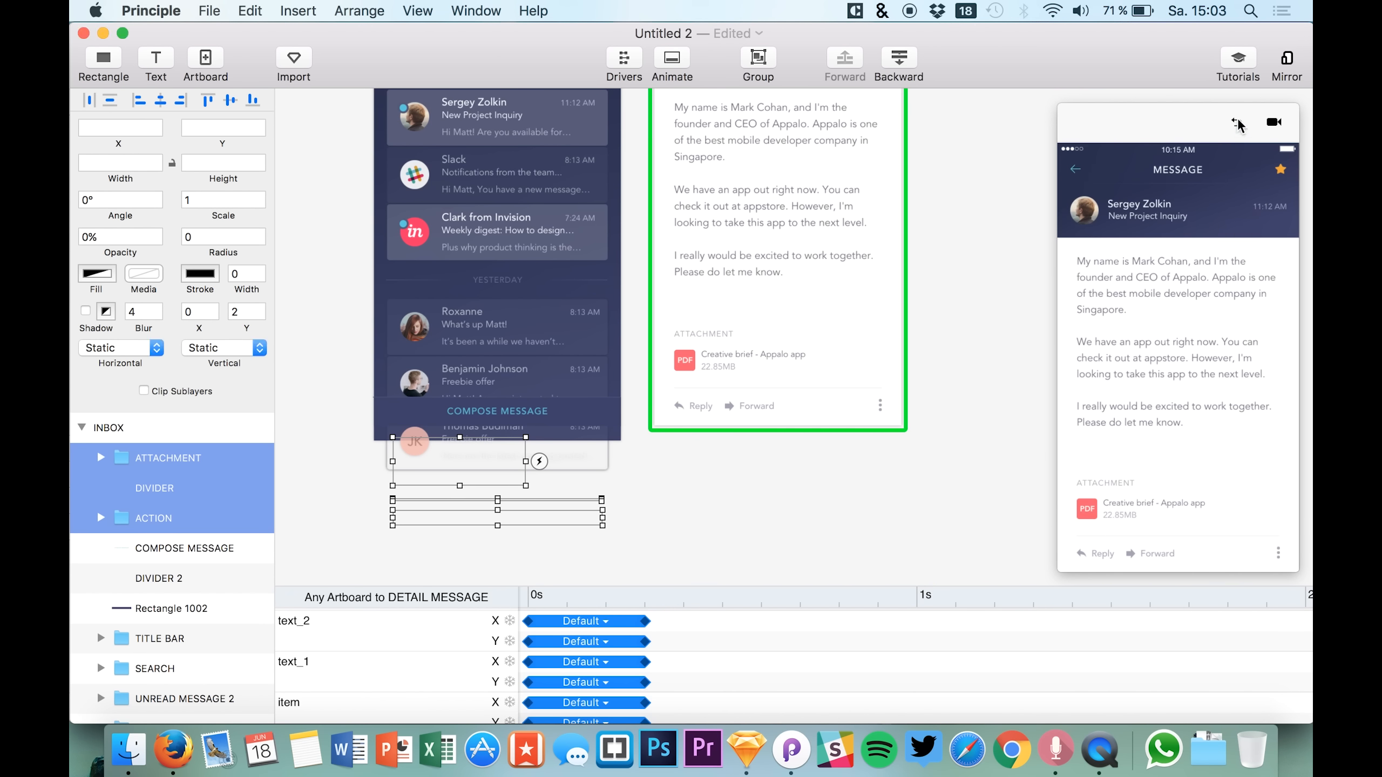
pyautogui.click(1238, 147)
pyautogui.click(1245, 277)
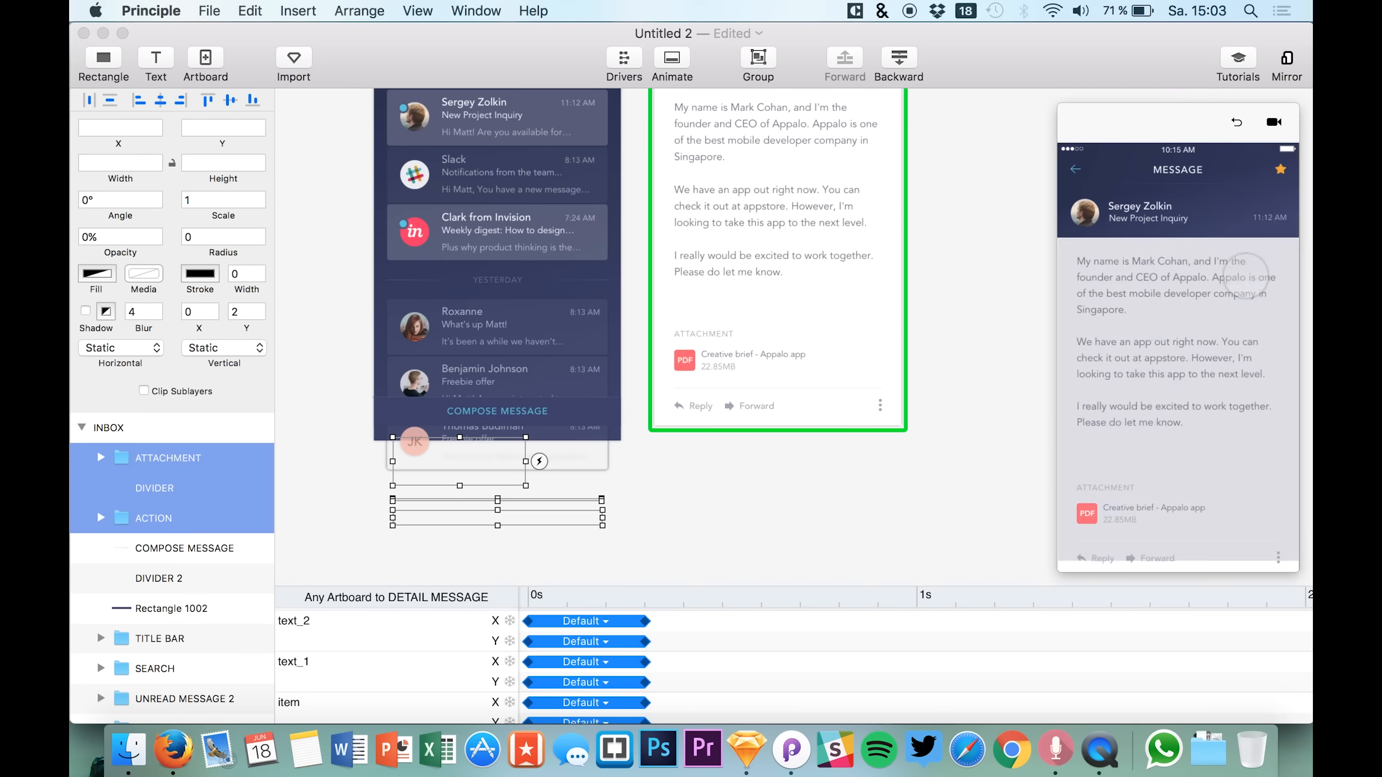
pyautogui.click(1233, 126)
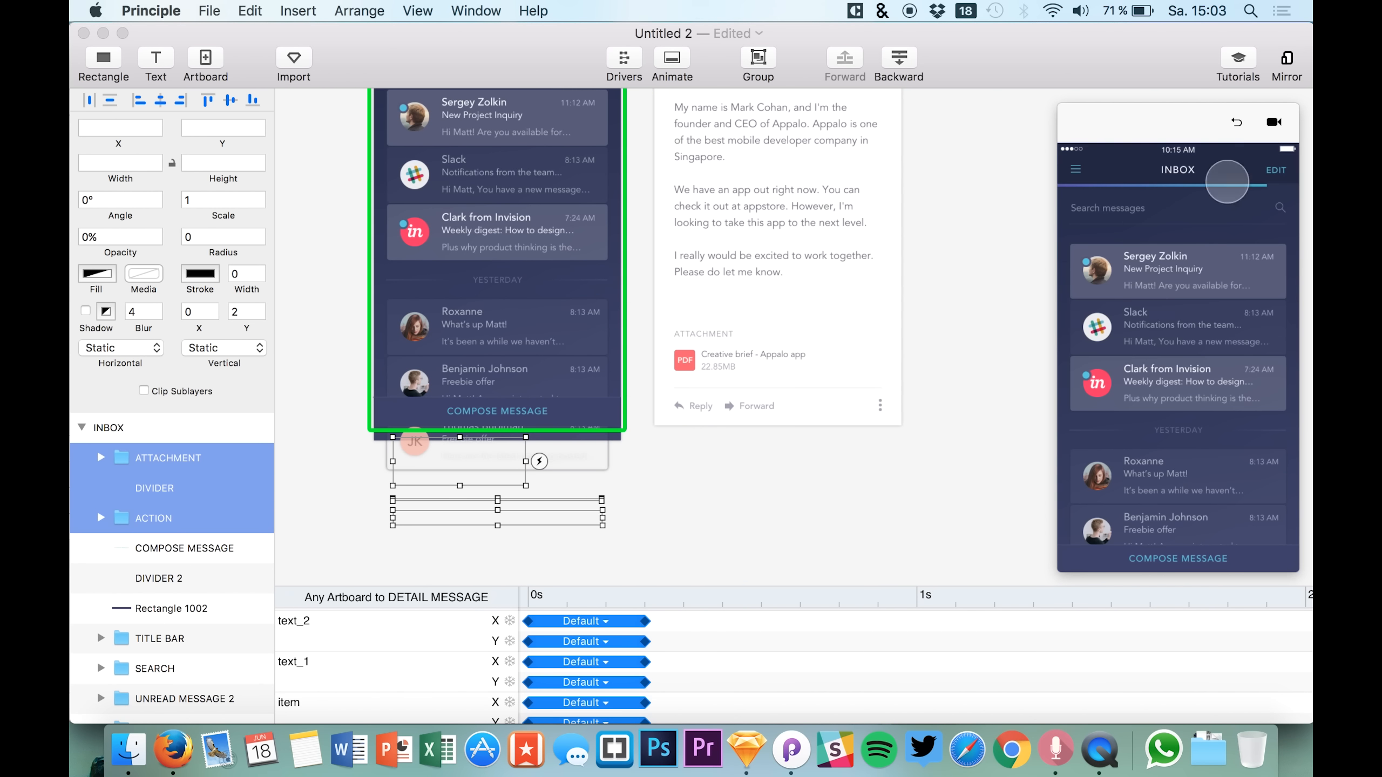
pyautogui.click(1248, 257)
pyautogui.click(1237, 124)
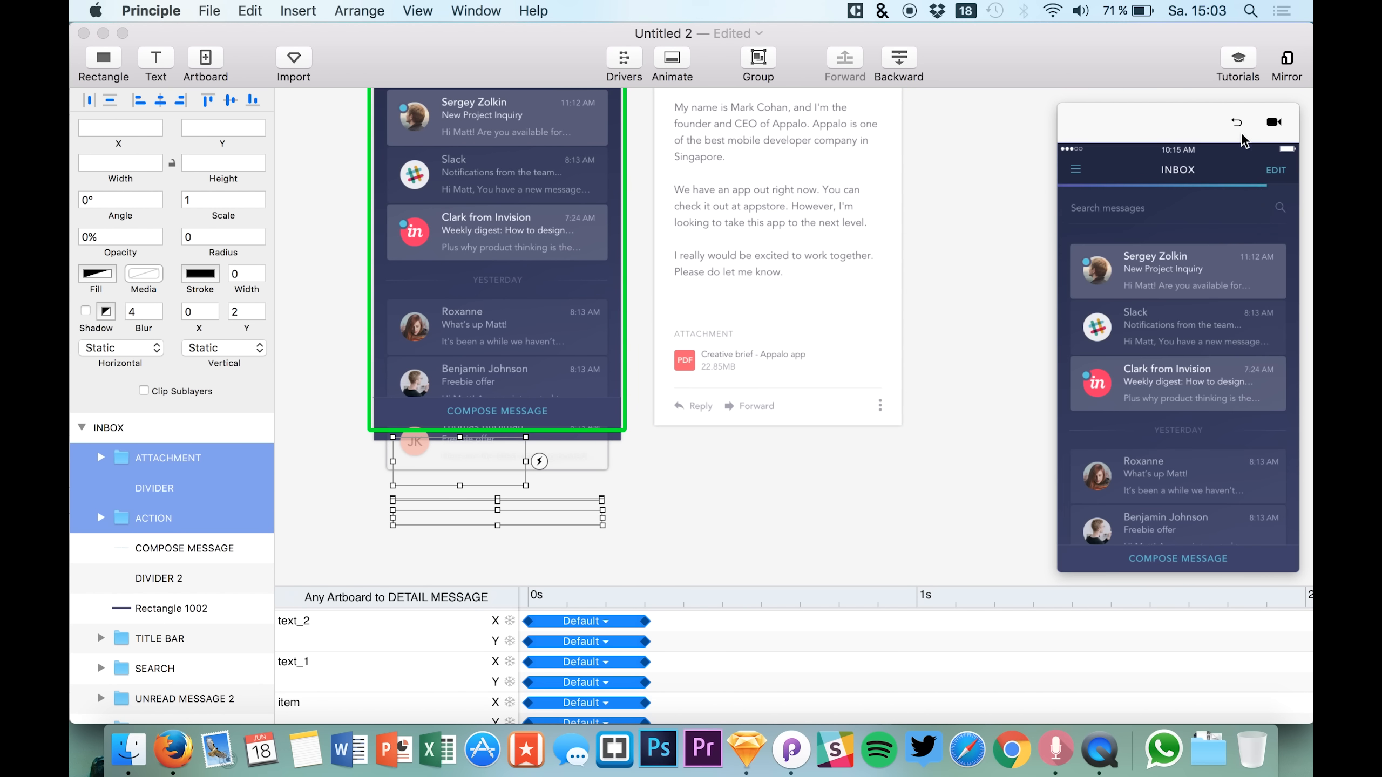
pyautogui.click(1244, 259)
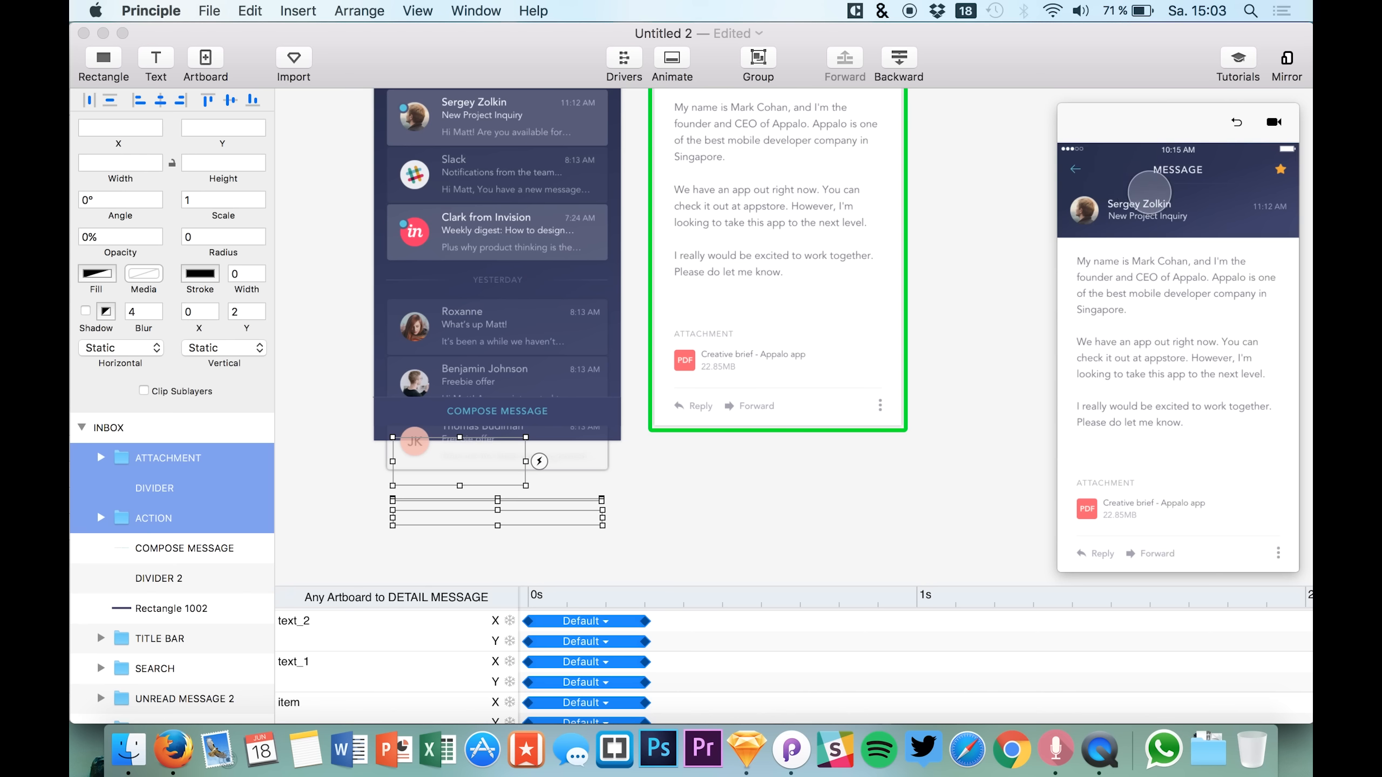
# Copy the base1 background layer from the TITLE BAR group of the DETAIL MESSAGE artboard.
pyautogui.scroll(10, 984, 331)
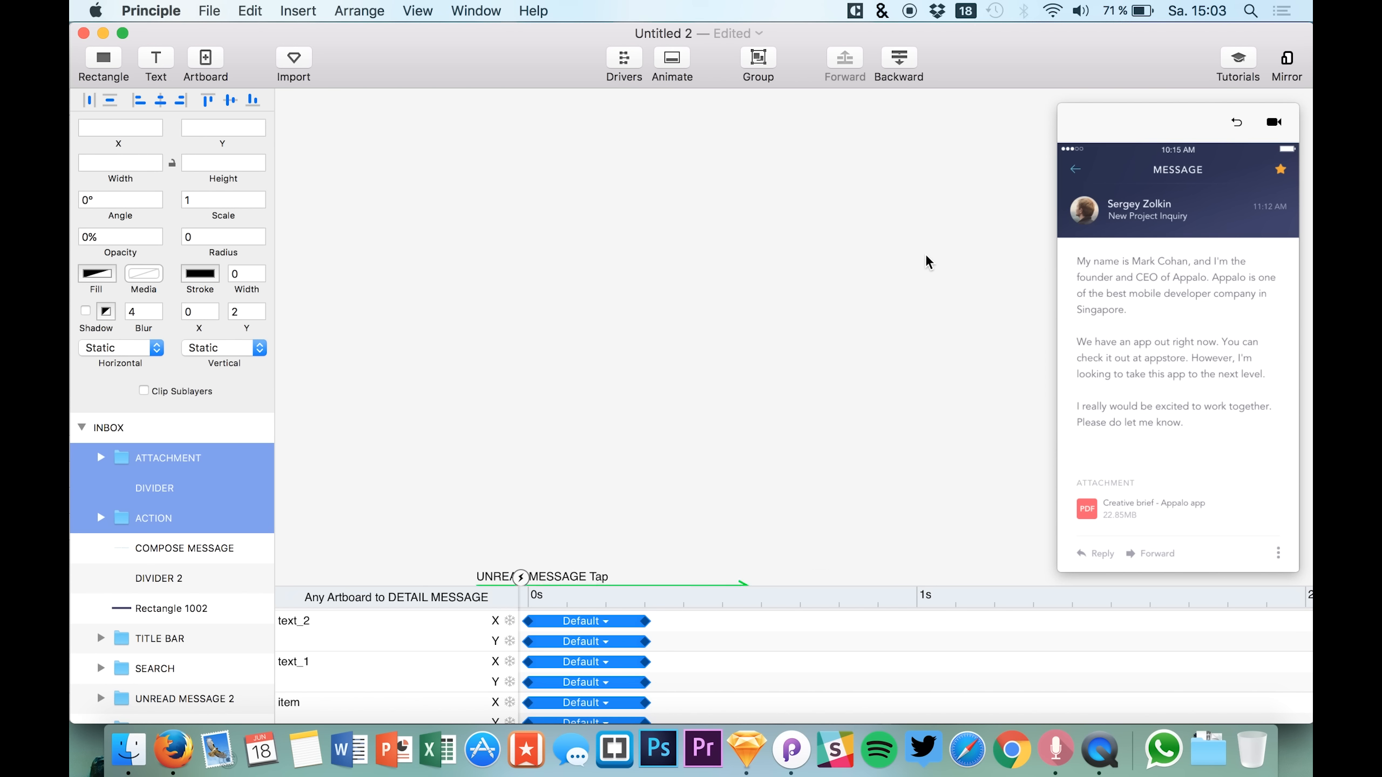
pyautogui.scroll(-5, 926, 261)
pyautogui.click(762, 469)
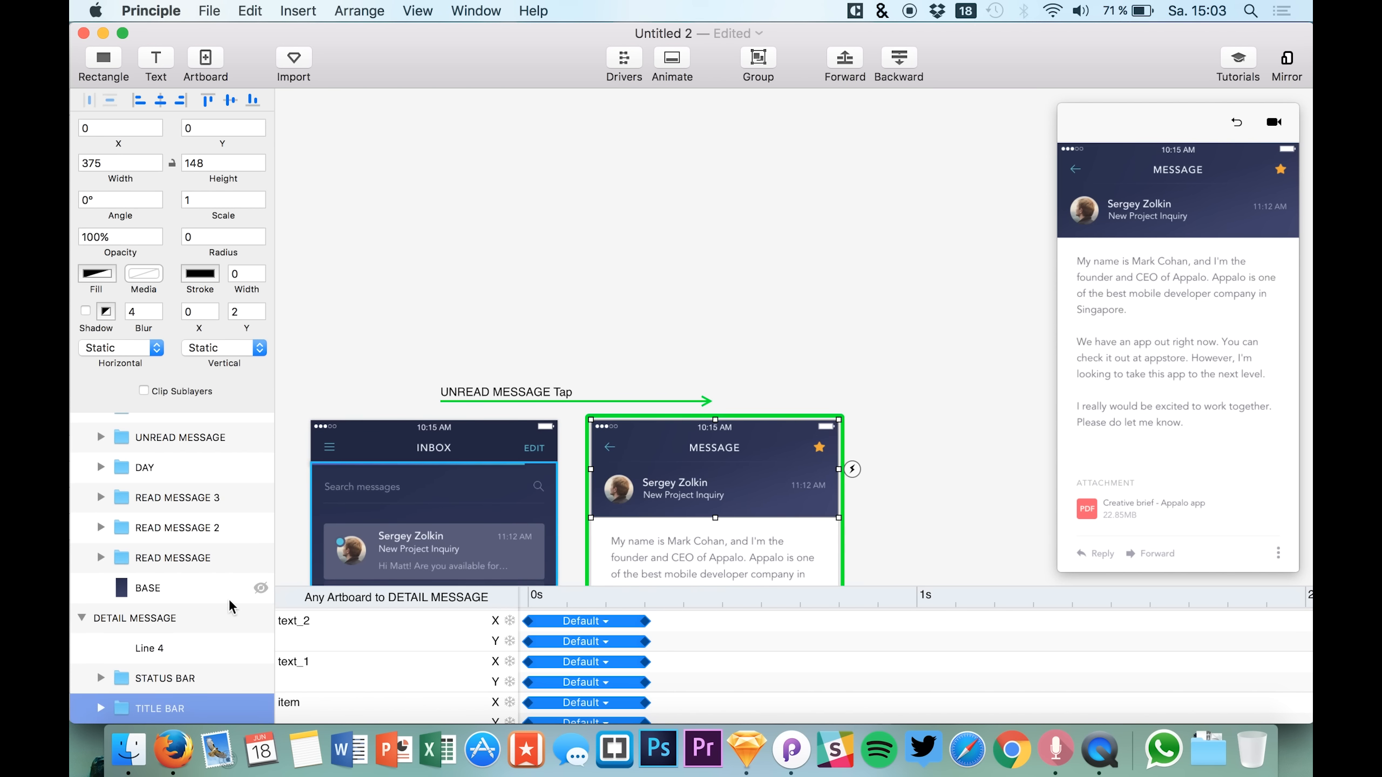
pyautogui.scroll(-4, 231, 606)
pyautogui.click(100, 602)
pyautogui.scroll(-5, 163, 653)
pyautogui.scroll(-3, 162, 659)
pyautogui.click(153, 694)
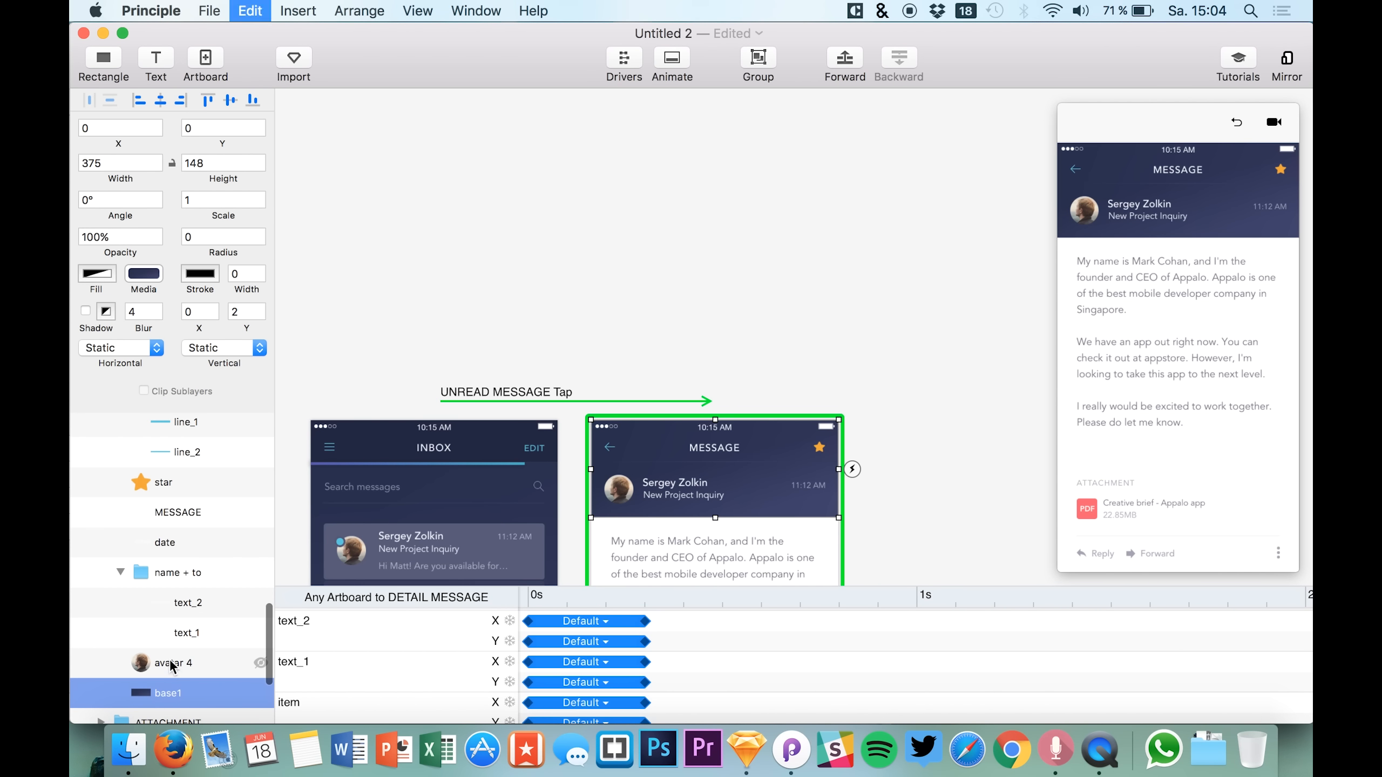
# Collapse the TITLE BAR group and paste base1 into INBOX above the ATTACHMENT group.
pyautogui.scroll(4, 97, 475)
pyautogui.click(100, 539)
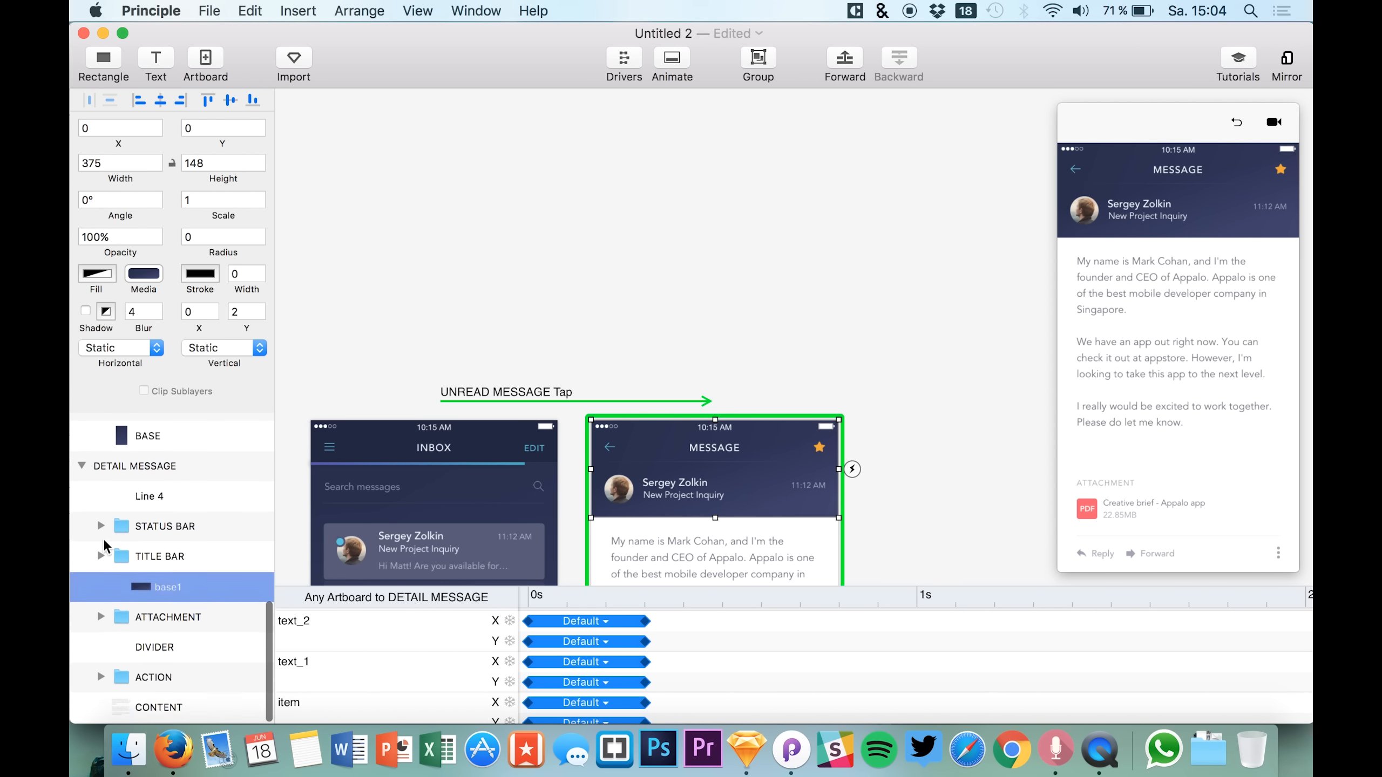
pyautogui.scroll(-6, 136, 462)
pyautogui.scroll(3, 136, 414)
pyautogui.click(137, 457)
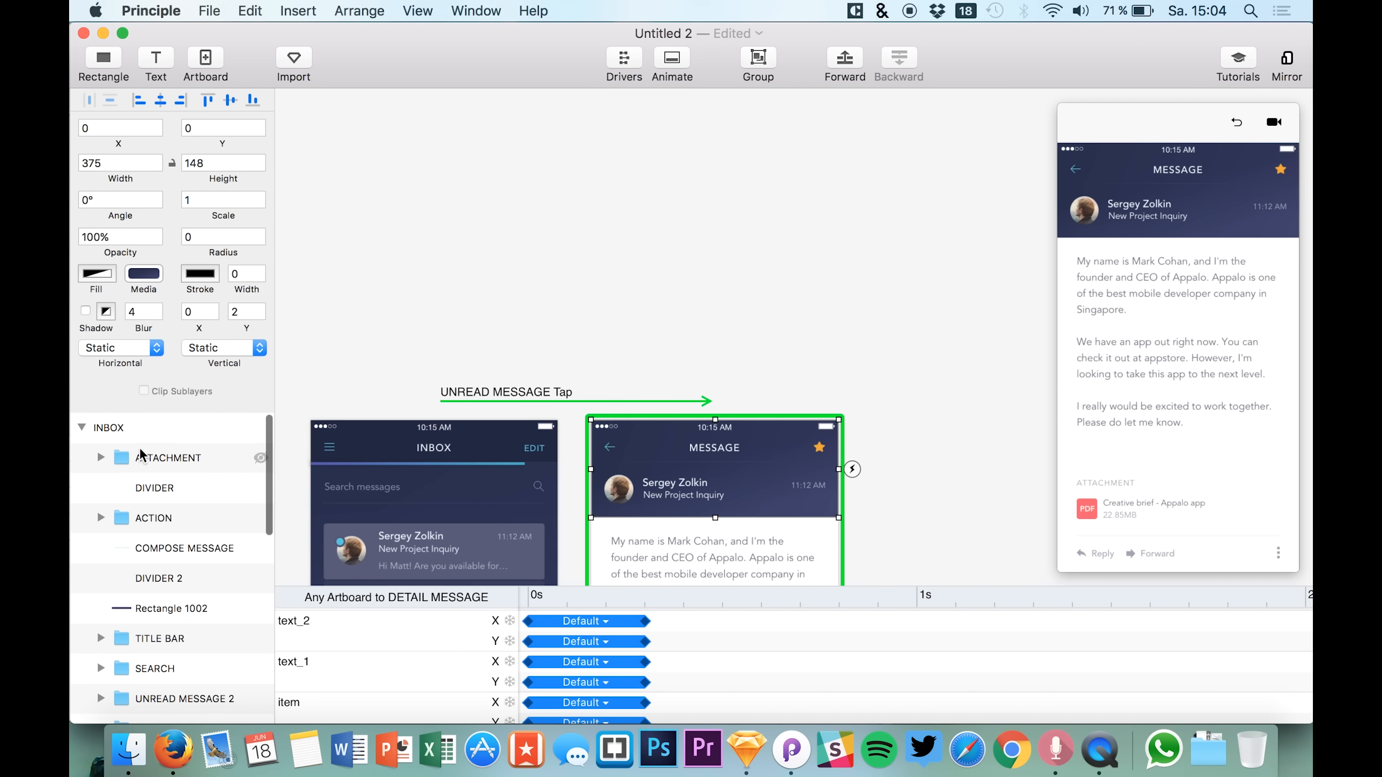
pyautogui.press('super+v')
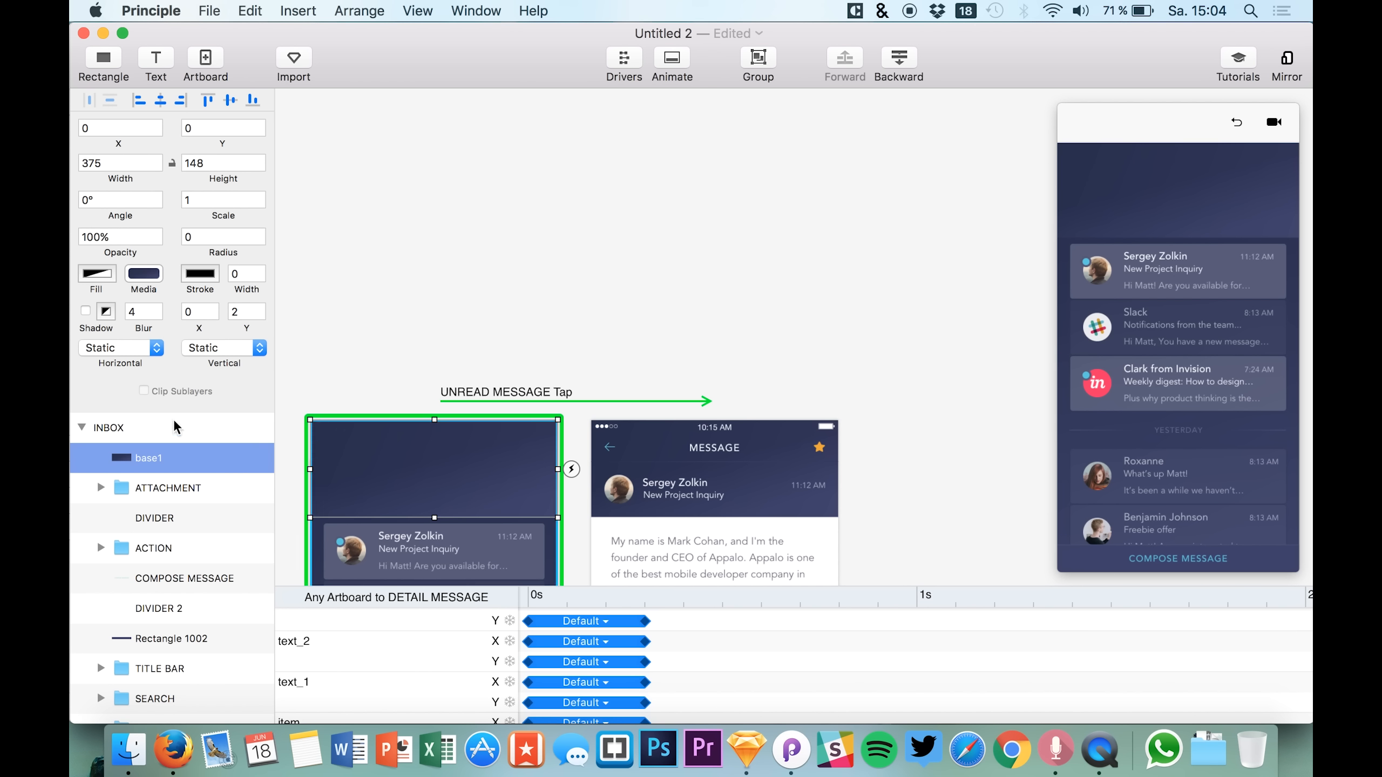
# Try fading in the pasted base1 layer by setting its INBOX opacity to 0%, and preview opening the first unread message.
pyautogui.moveTo(124, 251); pyautogui.dragTo(74, 249)
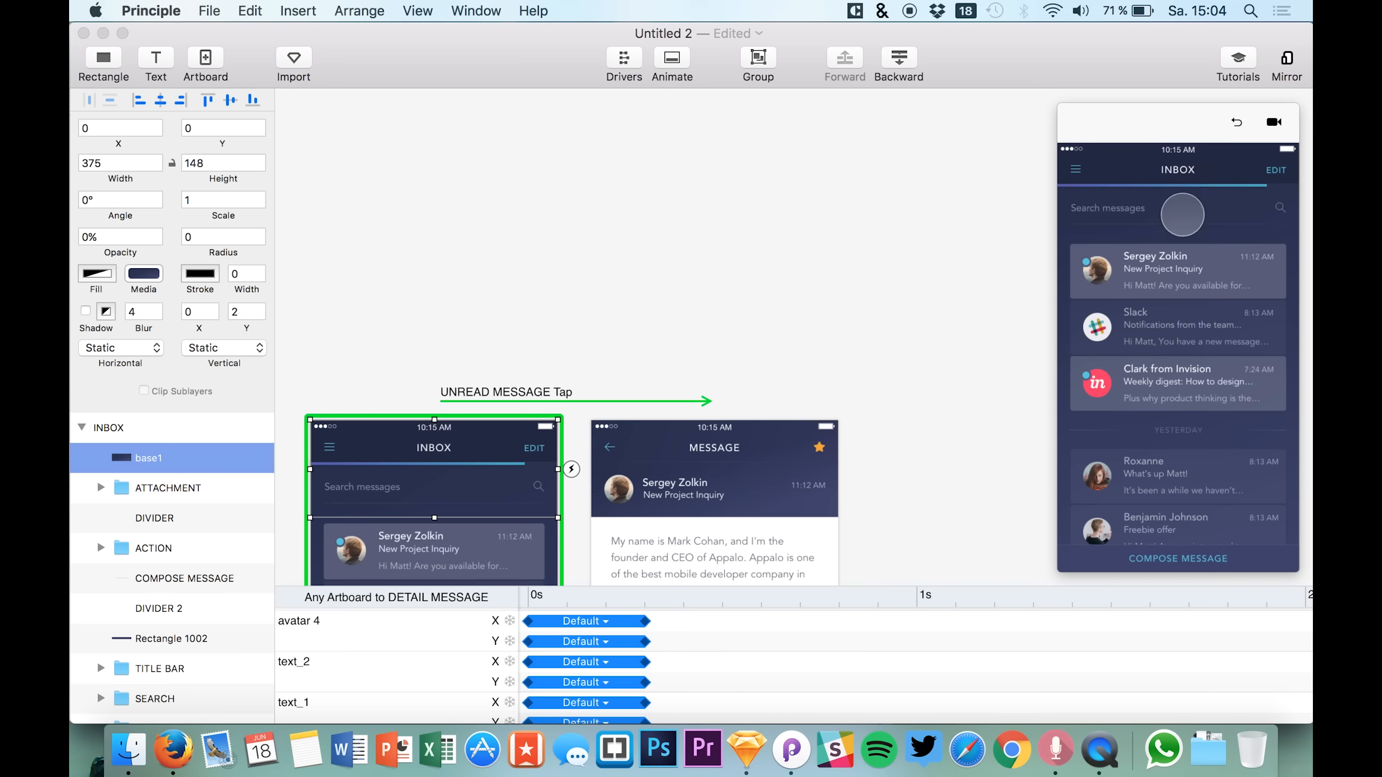
pyautogui.click(1263, 278)
pyautogui.click(1236, 123)
pyautogui.click(1259, 274)
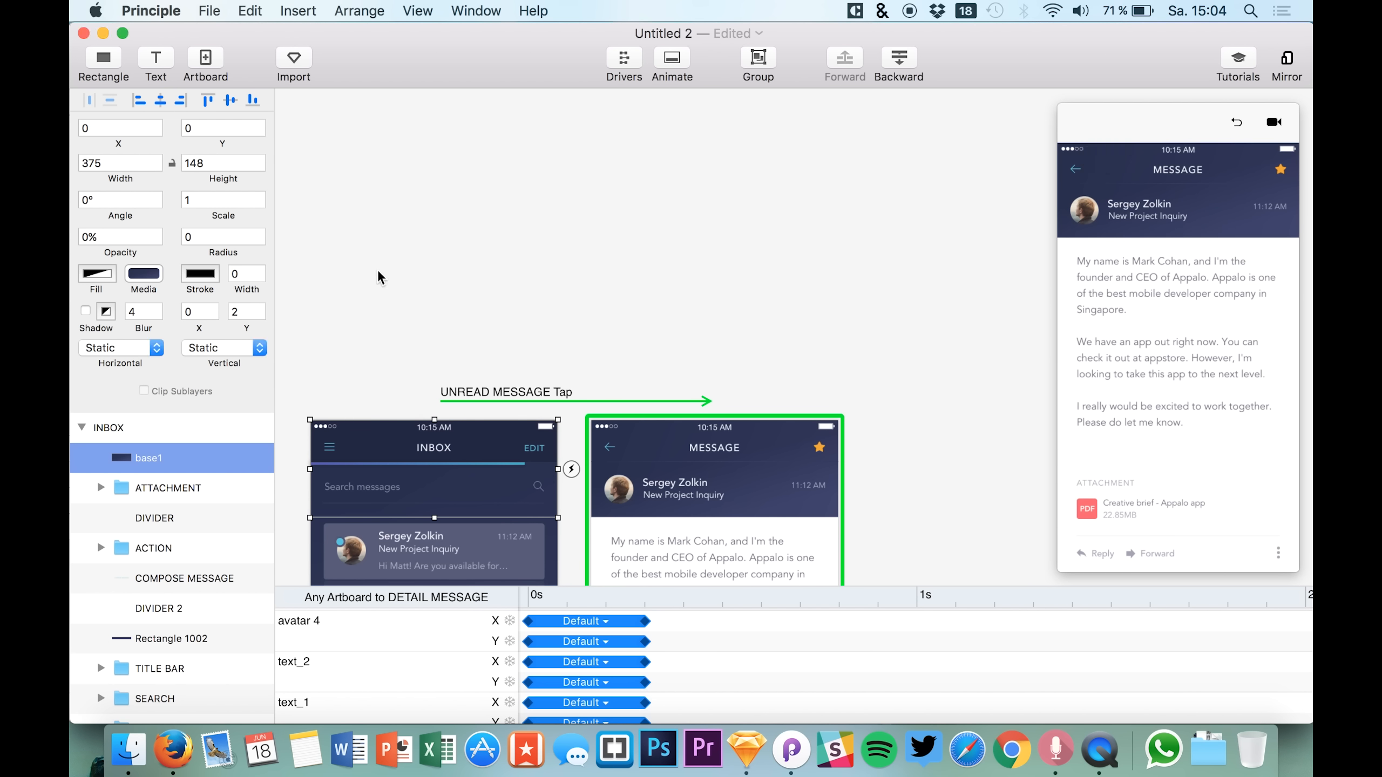
# Set the pasted base1 layer to 100% opacity and place it just above the INBOX artboard at Y -152.
pyautogui.moveTo(99, 251); pyautogui.dragTo(398, 260)
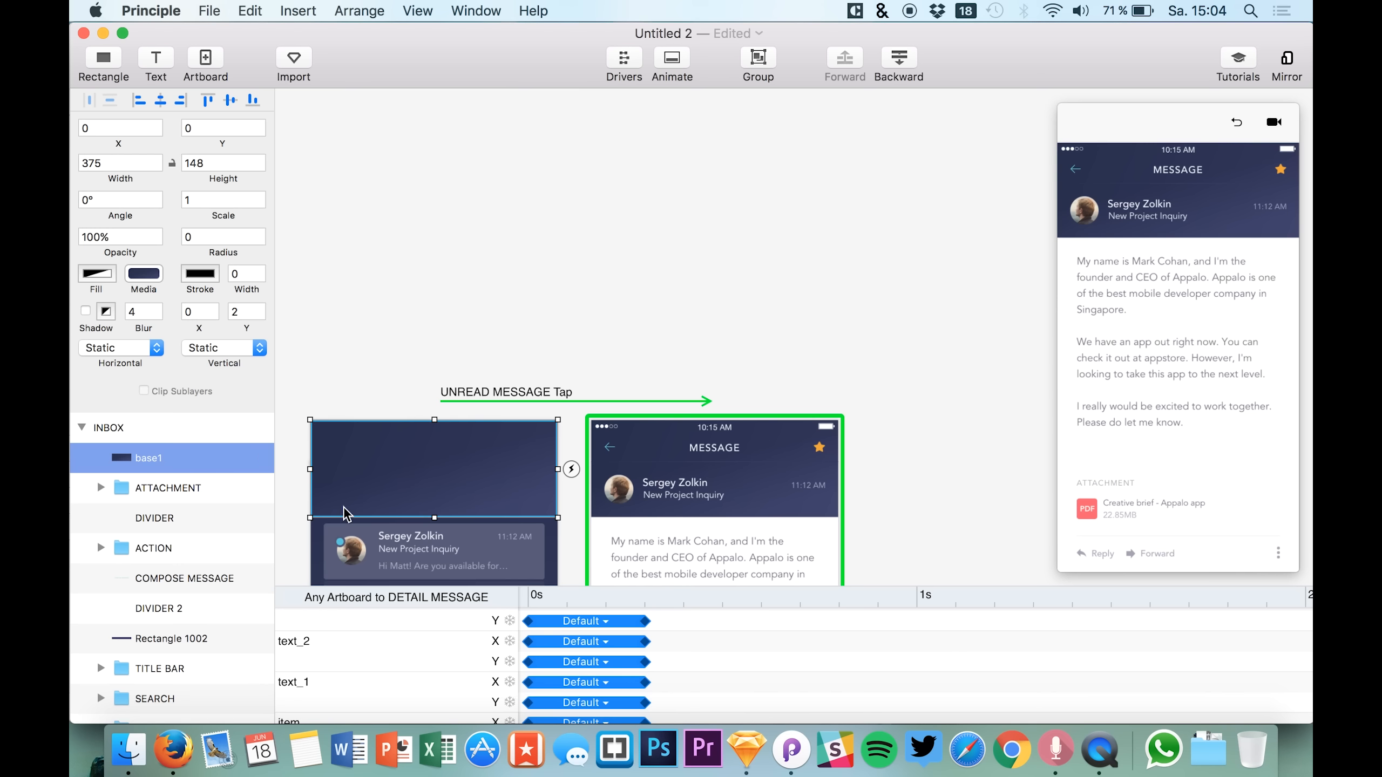
pyautogui.moveTo(217, 139); pyautogui.dragTo(80, 122)
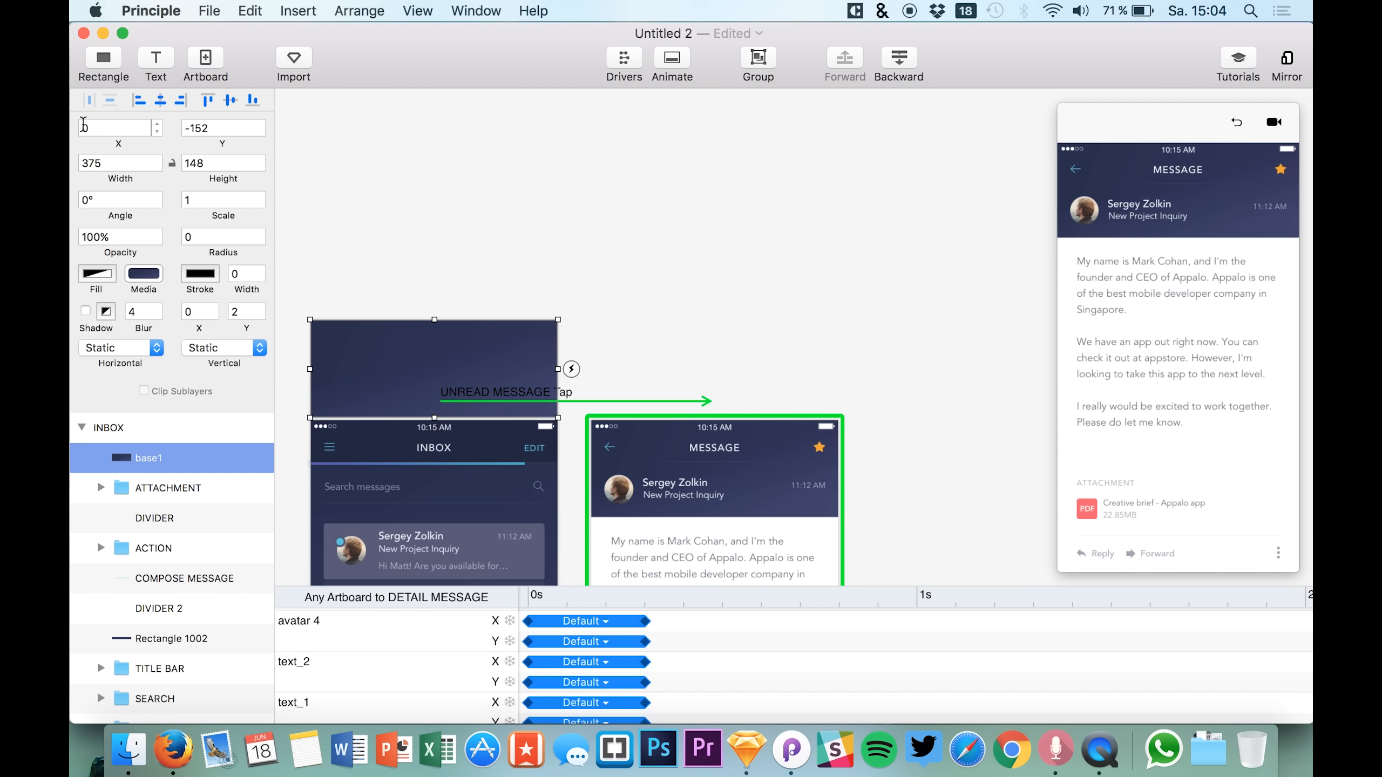
# Replay the preview repeatedly, opening the first unread message to check how the title bar background slides in from above.
pyautogui.click(1236, 122)
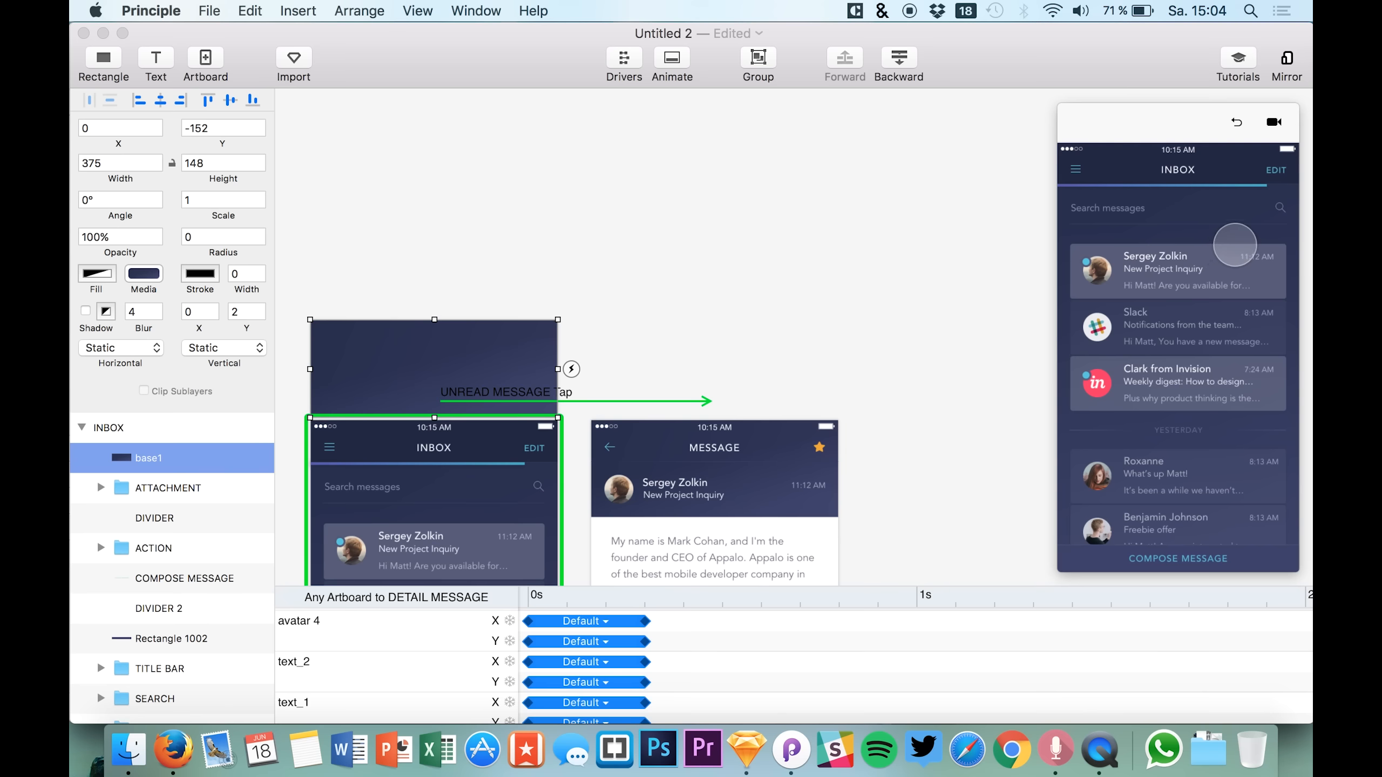
pyautogui.click(1265, 270)
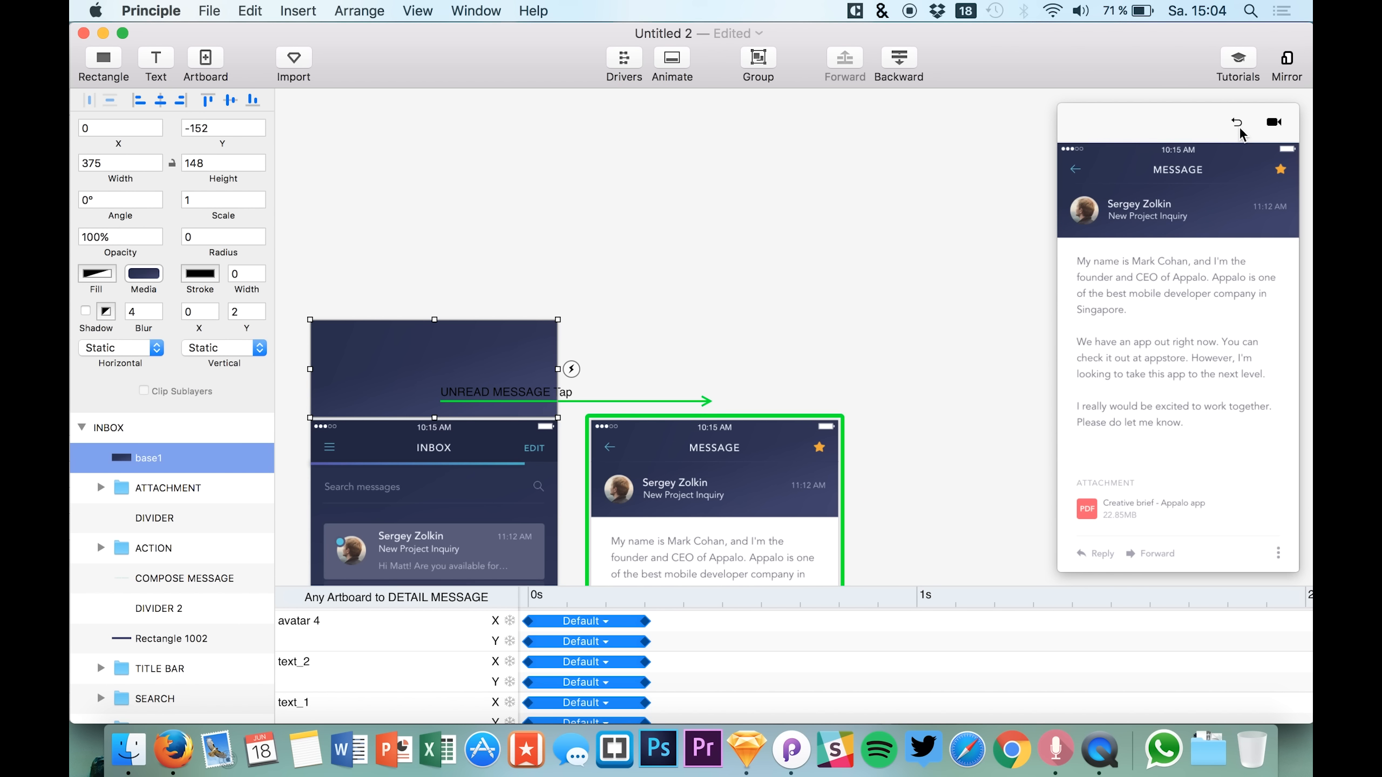
pyautogui.click(1239, 127)
pyautogui.click(1250, 283)
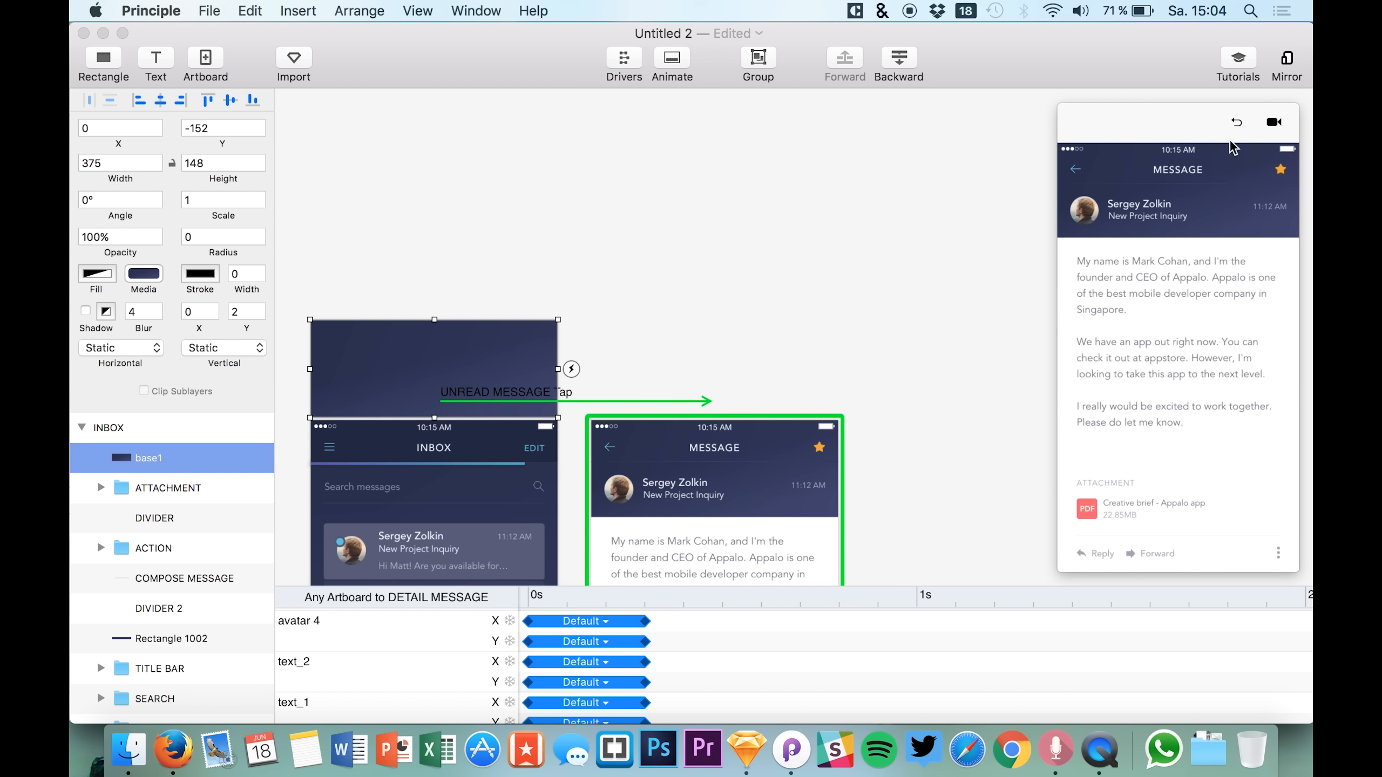
pyautogui.click(1236, 124)
pyautogui.click(1226, 271)
pyautogui.click(1237, 126)
pyautogui.click(1228, 295)
pyautogui.click(1237, 124)
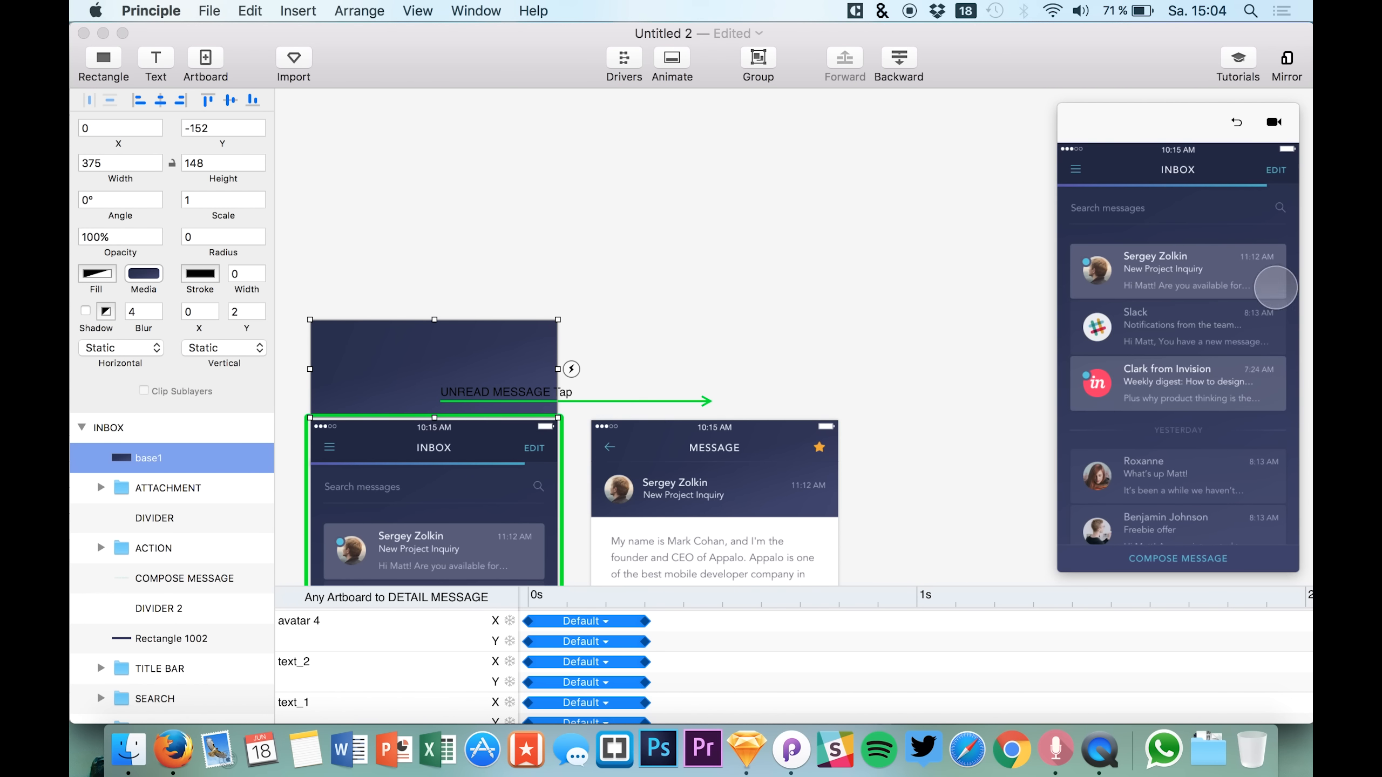
pyautogui.click(1235, 271)
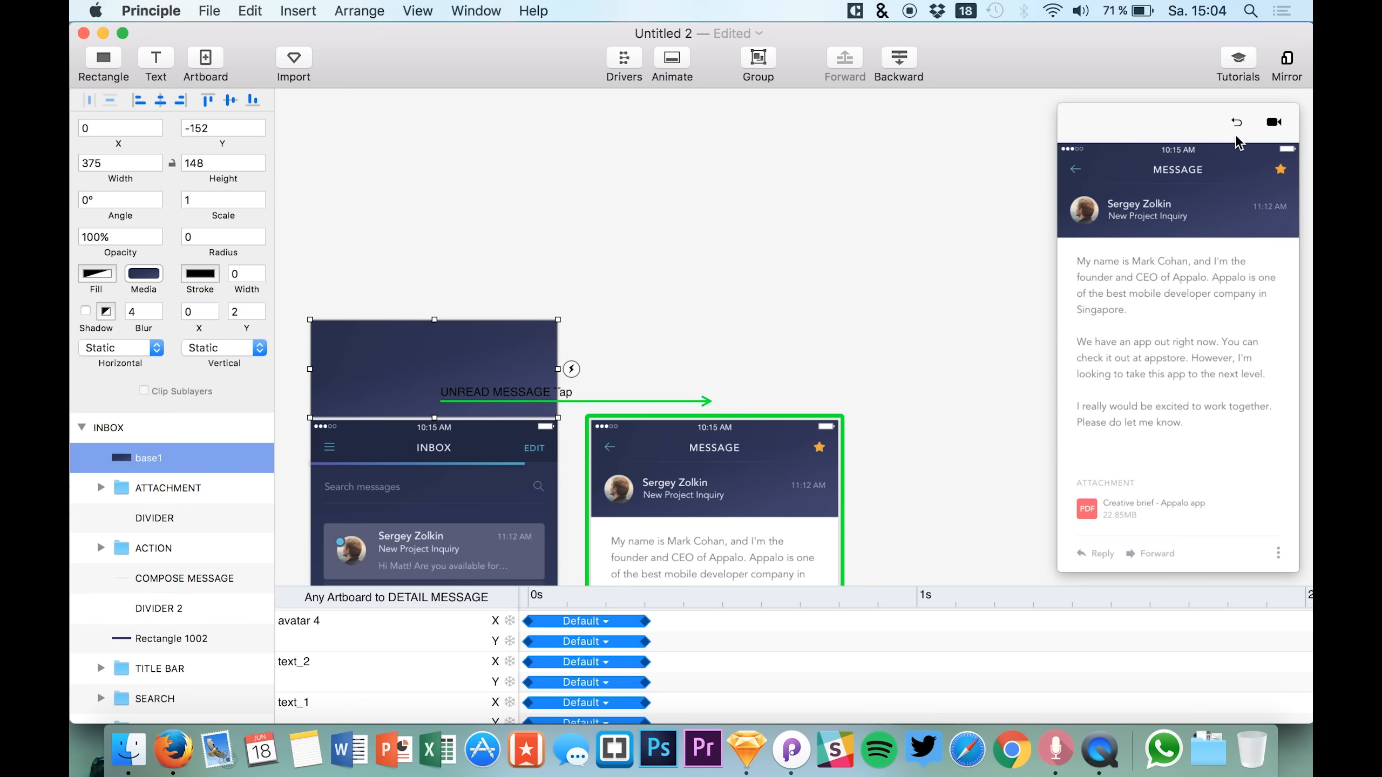
pyautogui.click(1237, 126)
pyautogui.click(1241, 268)
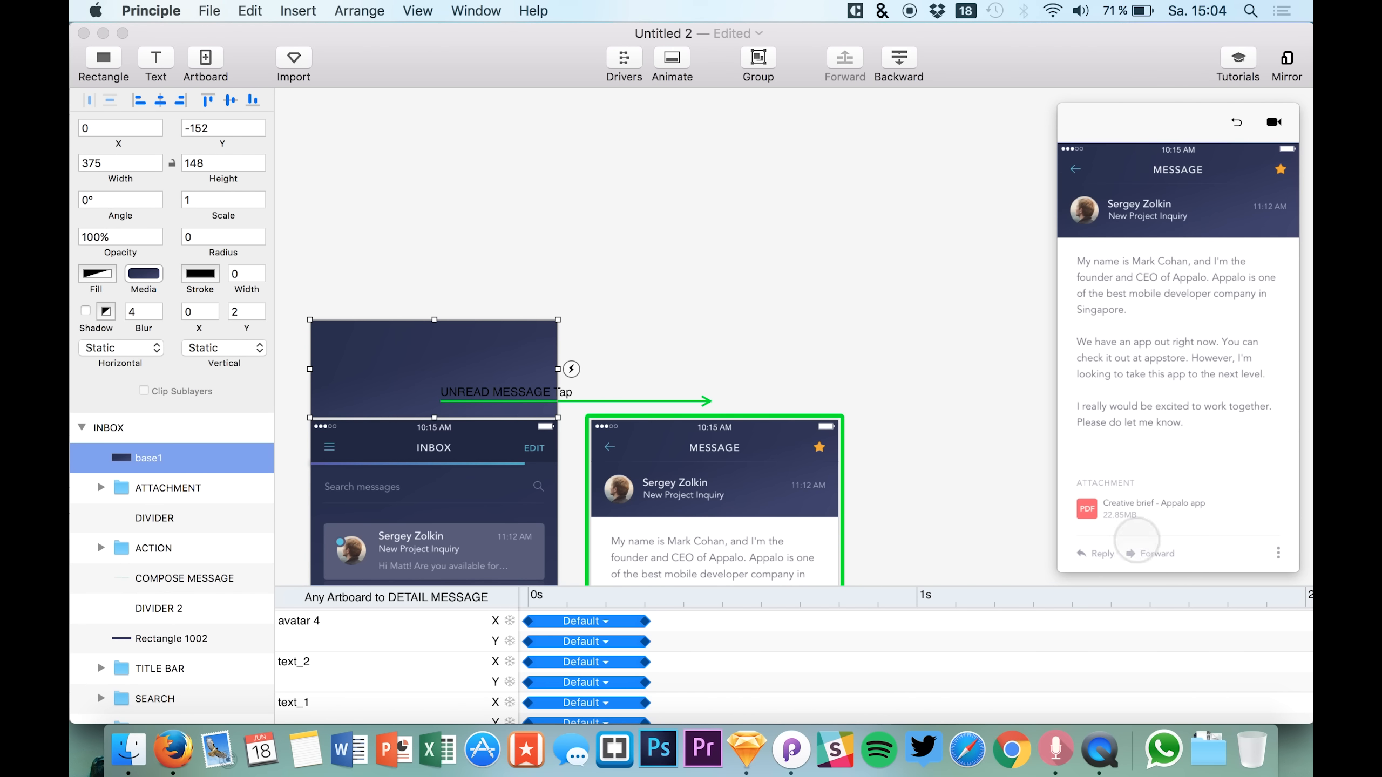
pyautogui.click(1234, 126)
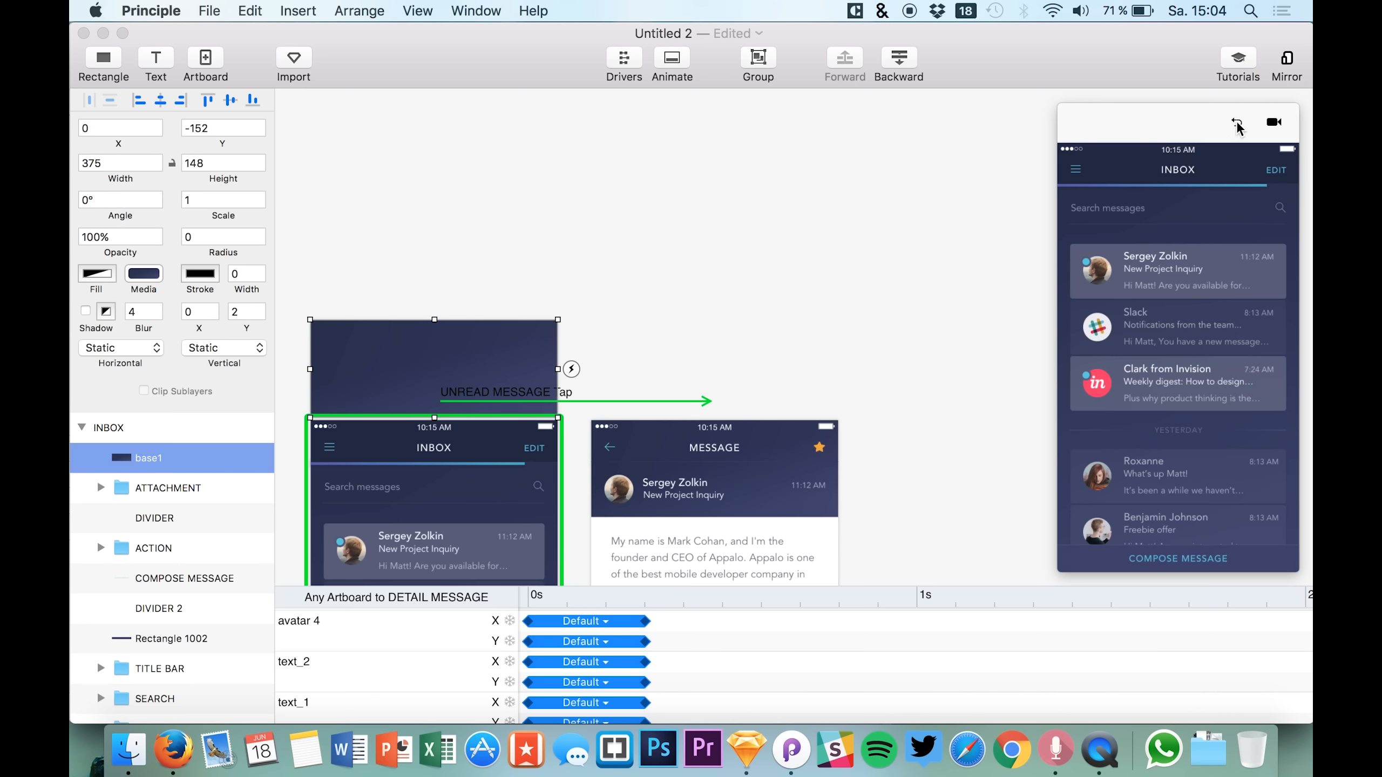
pyautogui.click(1237, 272)
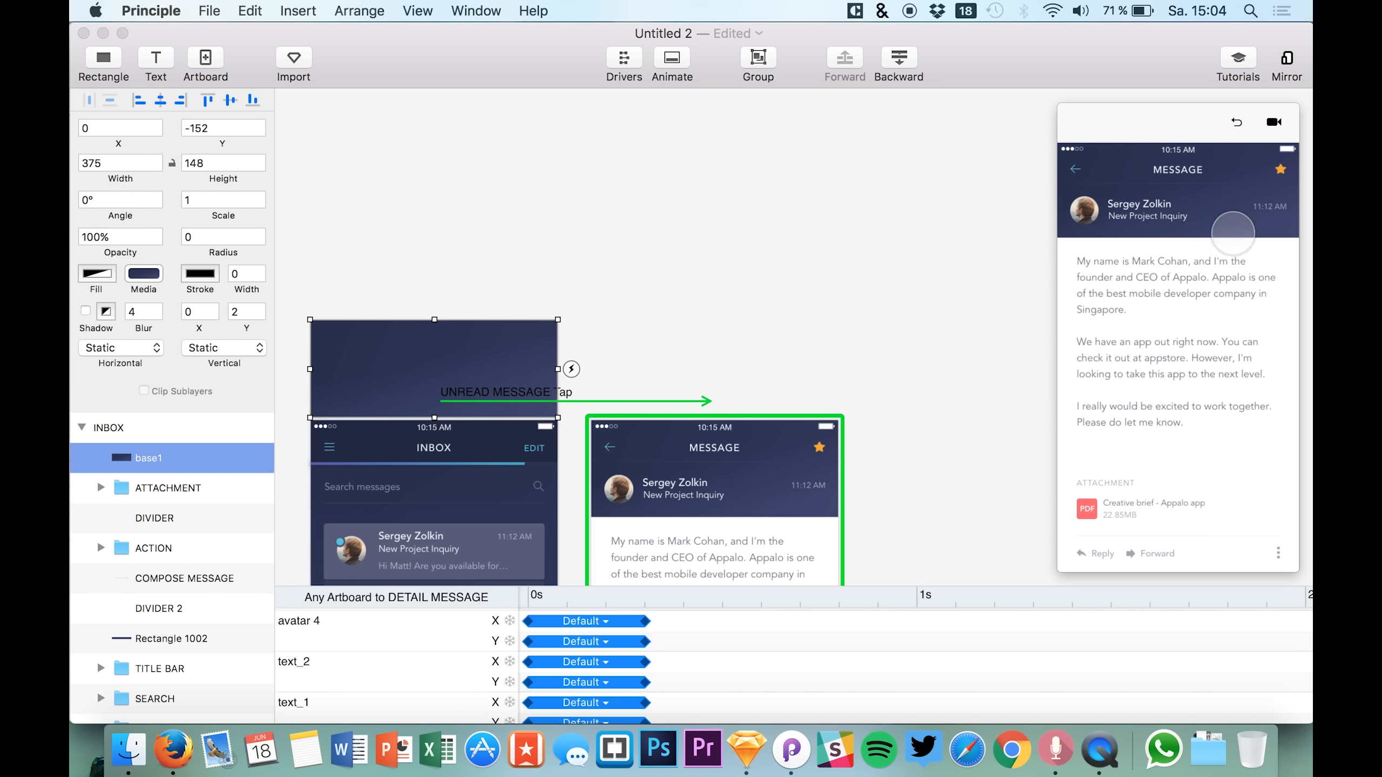
# Reset the preview and rename the white content background layer in DETAIL MESSAGE to item_2.
pyautogui.click(1235, 124)
pyautogui.scroll(-8, 823, 329)
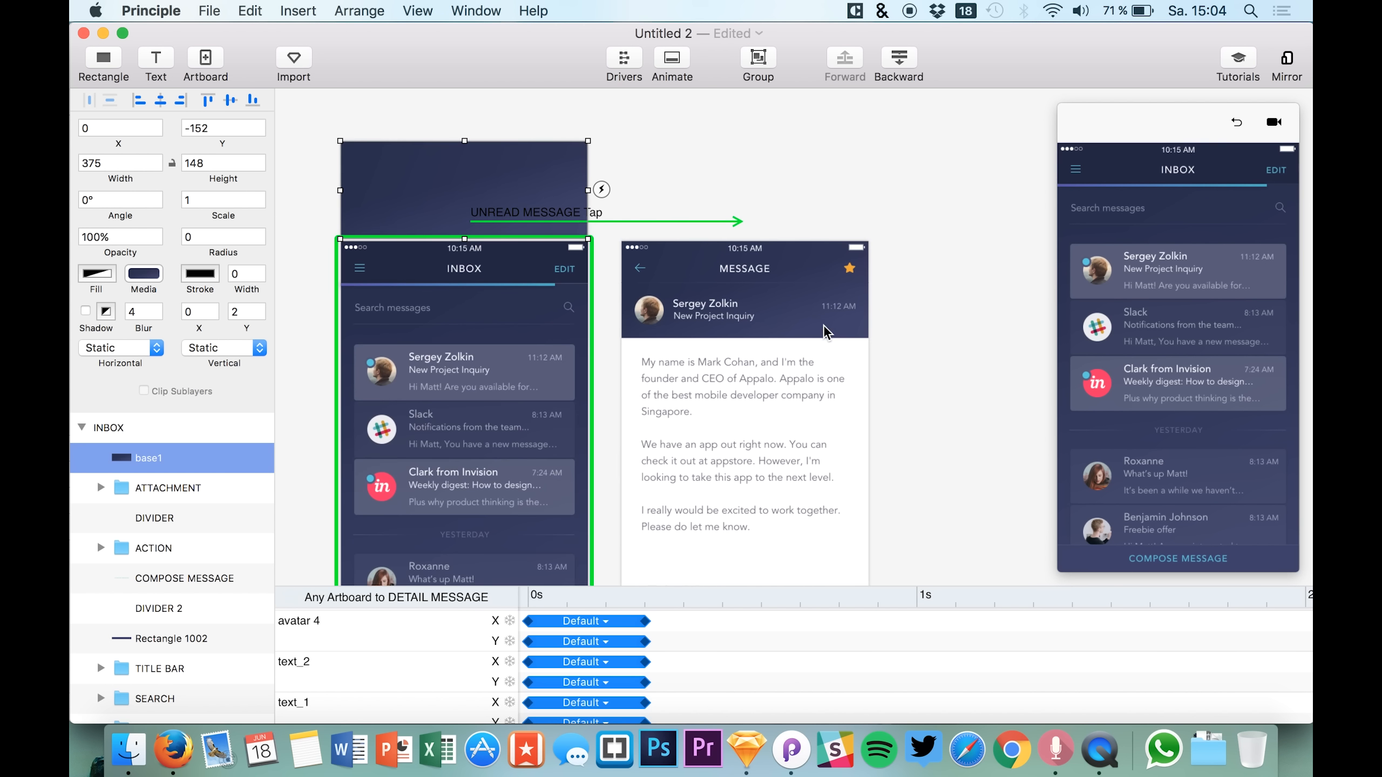
pyautogui.scroll(-3, 823, 333)
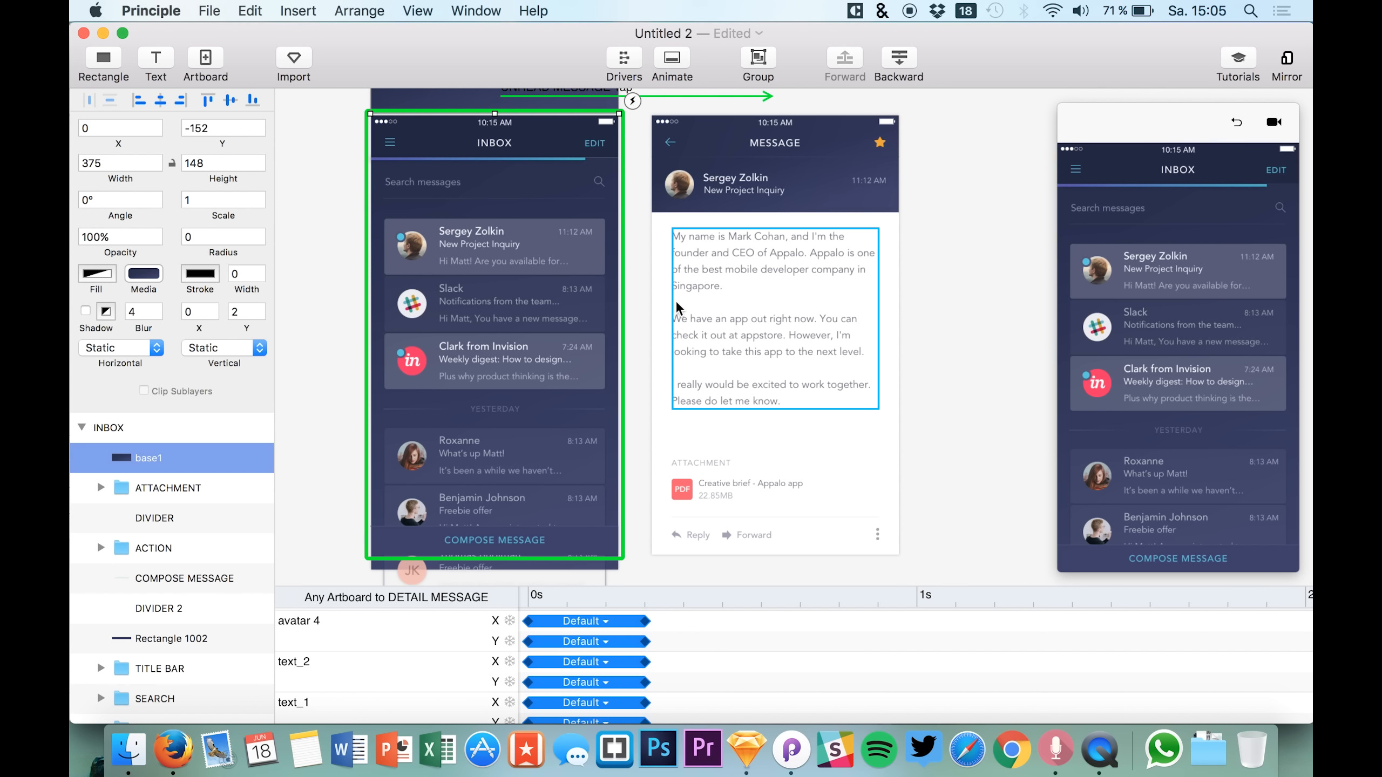
pyautogui.click(664, 445)
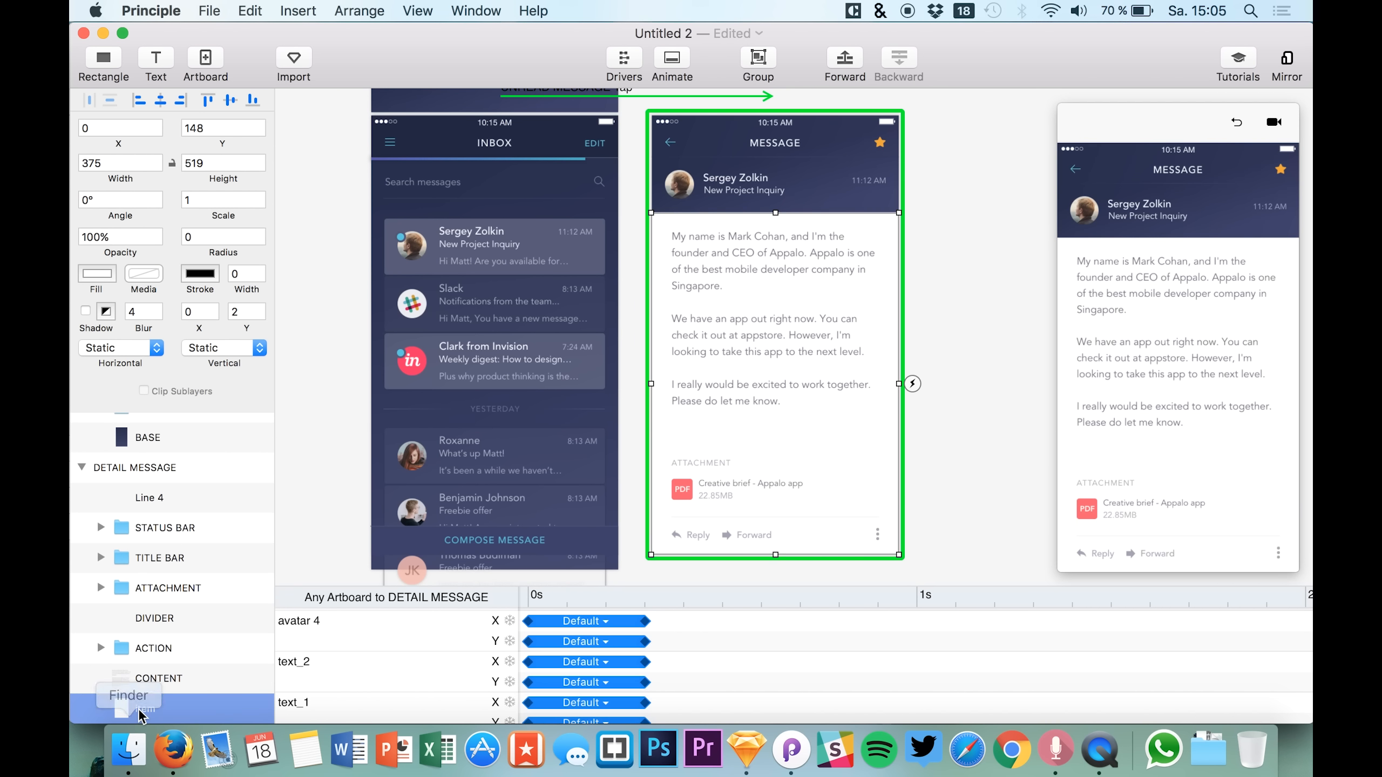
pyautogui.doubleClick(154, 717)
pyautogui.click(193, 710)
pyautogui.write('_2')
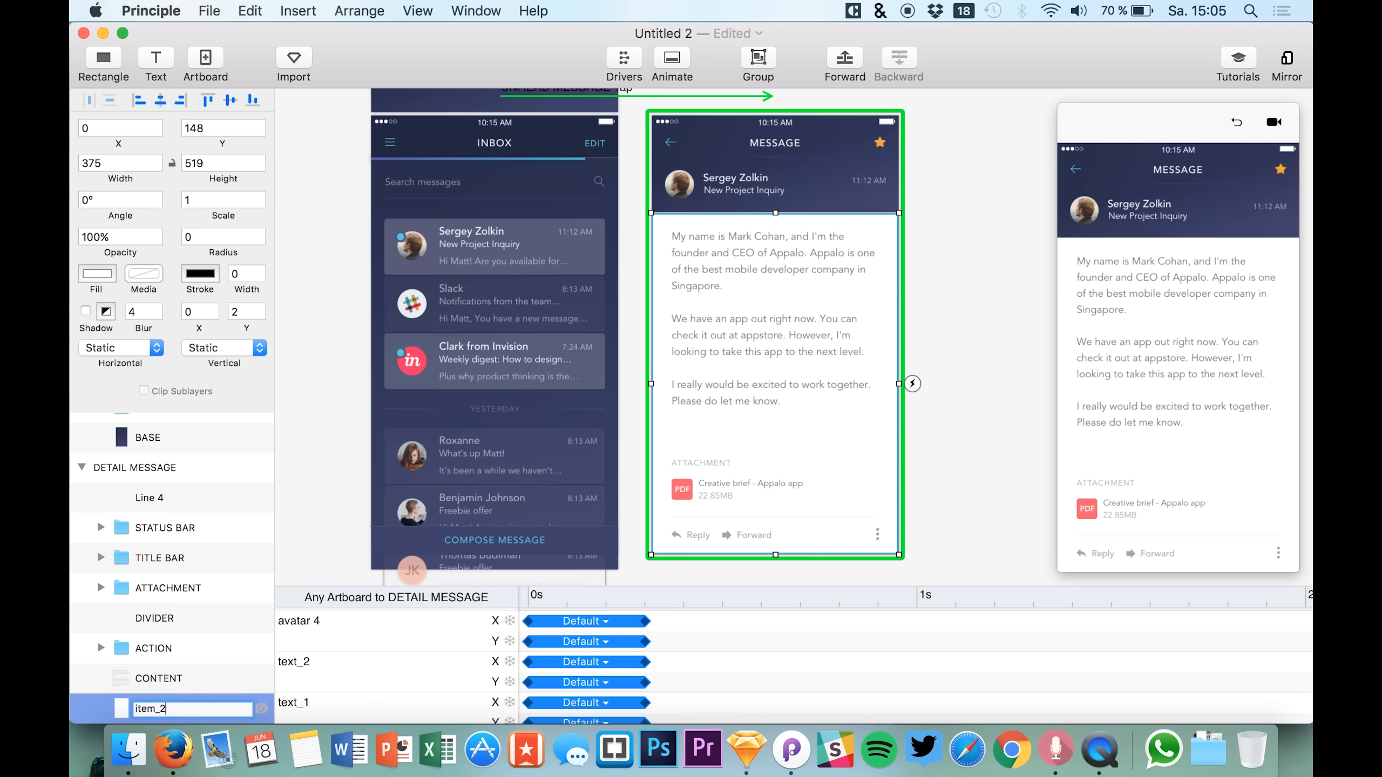
pyautogui.press('Return')
# Paste a copy of item_2 into INBOX between base1 and the ATTACHMENT group.
pyautogui.scroll(6, 149, 622)
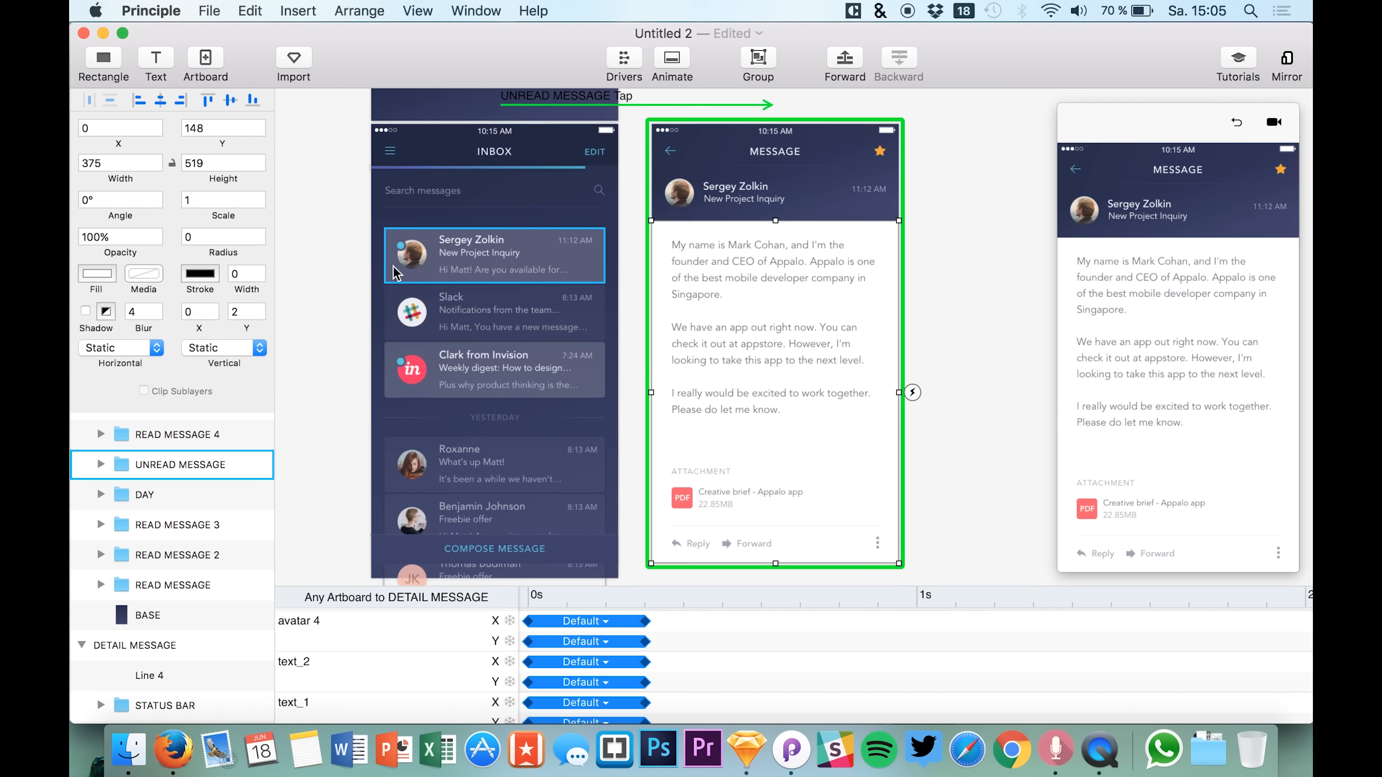
pyautogui.scroll(2, 393, 272)
pyautogui.scroll(3, 411, 272)
pyautogui.hscroll(-3, 410, 272)
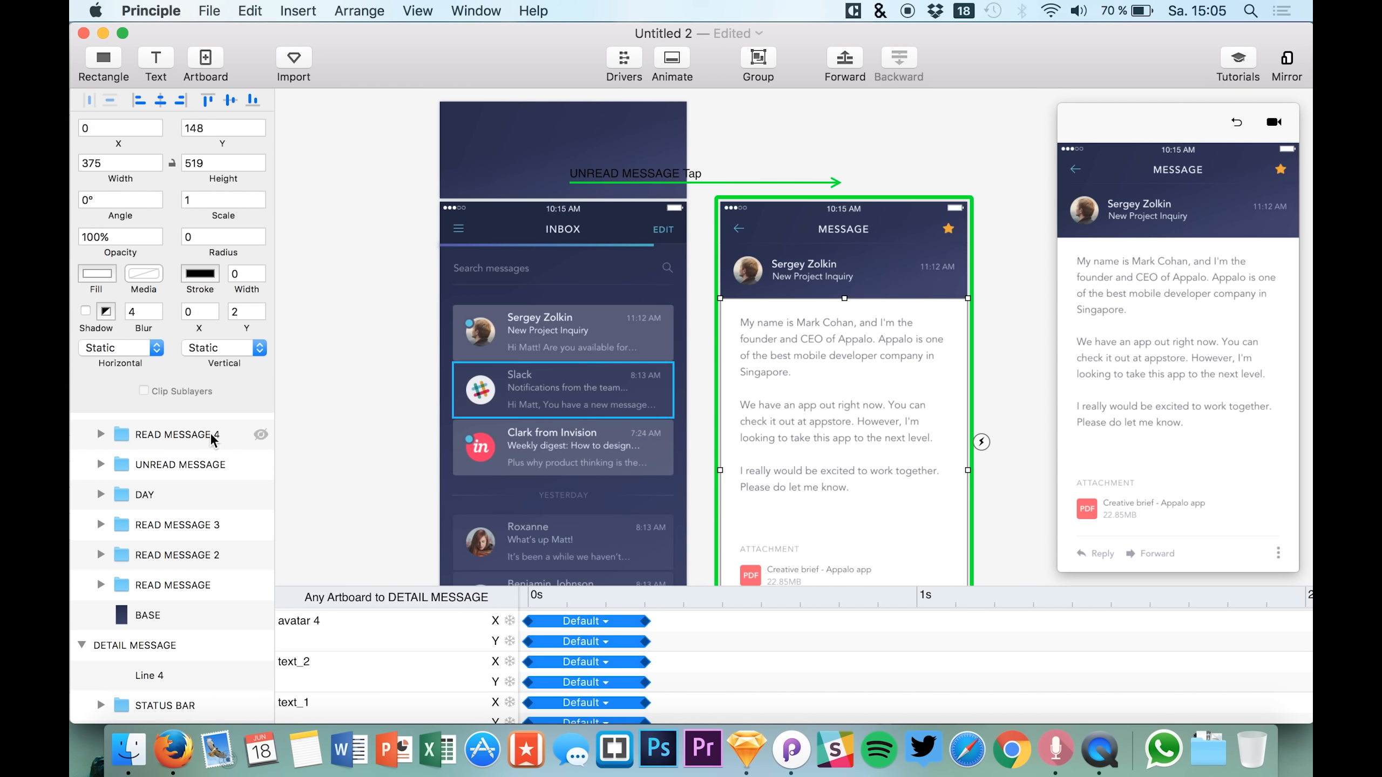
pyautogui.scroll(-5, 155, 491)
pyautogui.click(155, 465)
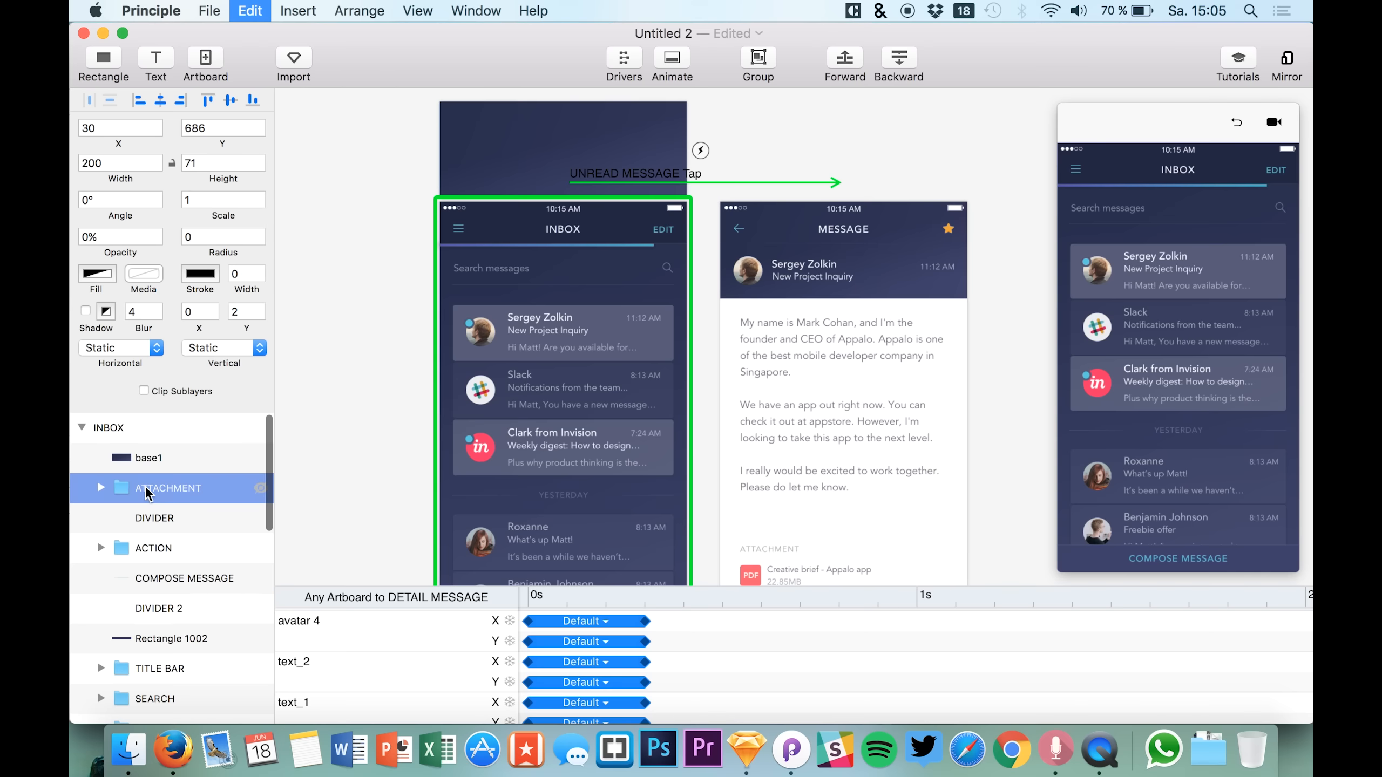
pyautogui.press('super+v')
# Move the pasted item_2 layer up past the upper edge of the INBOX artboard to Y -525.
pyautogui.hotkey('shift', 'Up')
pyautogui.hotkey('shift', 'Up')
pyautogui.hotkey('shift', 'Up')
pyautogui.hotkey('shift', 'Up')
pyautogui.hotkey('shift', 'Up')
pyautogui.hotkey('shift', 'Up')
pyautogui.hotkey('shift', 'Up')
pyautogui.hotkey('shift', 'Up')
pyautogui.hotkey('shift', 'Up')
pyautogui.hotkey('shift', 'Up')
pyautogui.hotkey('shift', 'Up')
pyautogui.hotkey('shift', 'Up')
pyautogui.hotkey('shift', 'Up')
pyautogui.hotkey('shift', 'Up')
pyautogui.hotkey('shift', 'Up')
pyautogui.hotkey('shift', 'Up')
pyautogui.hotkey('shift', 'Up')
pyautogui.hotkey('shift', 'Up')
pyautogui.hotkey('shift', 'Up')
pyautogui.hotkey('shift', 'Up')
pyautogui.hotkey('shift', 'Up')
pyautogui.hotkey('shift', 'Up')
pyautogui.hotkey('shift', 'Up')
pyautogui.hotkey('shift', 'Up')
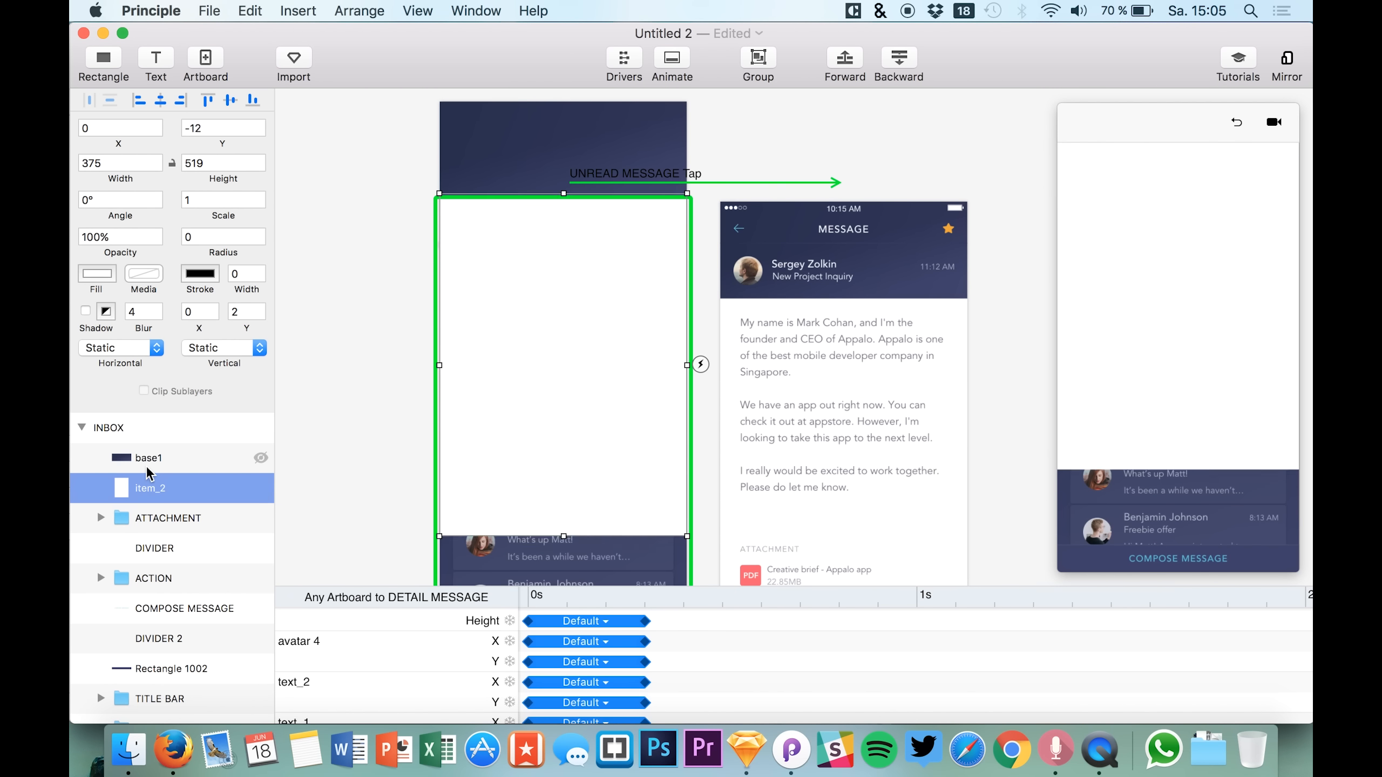
pyautogui.hotkey('shift', 'Up')
pyautogui.hotkey('shift', 'Up')
pyautogui.hotkey('shift', 'Up')
pyautogui.hotkey('shift', 'Up')
pyautogui.hotkey('shift', 'Up')
pyautogui.hotkey('shift', 'Up')
pyautogui.hotkey('shift', 'Up')
pyautogui.hotkey('shift', 'Up')
pyautogui.hotkey('shift', 'Up')
pyautogui.hotkey('shift', 'Up')
pyautogui.hotkey('shift', 'Up')
pyautogui.hotkey('shift', 'Up')
pyautogui.hotkey('shift', 'Up')
pyautogui.hotkey('shift', 'Up')
pyautogui.hotkey('shift', 'Up')
pyautogui.hotkey('shift', 'Up')
pyautogui.hotkey('shift', 'Up')
pyautogui.hotkey('shift', 'Up')
pyautogui.hotkey('shift', 'Up')
pyautogui.hotkey('shift', 'Up')
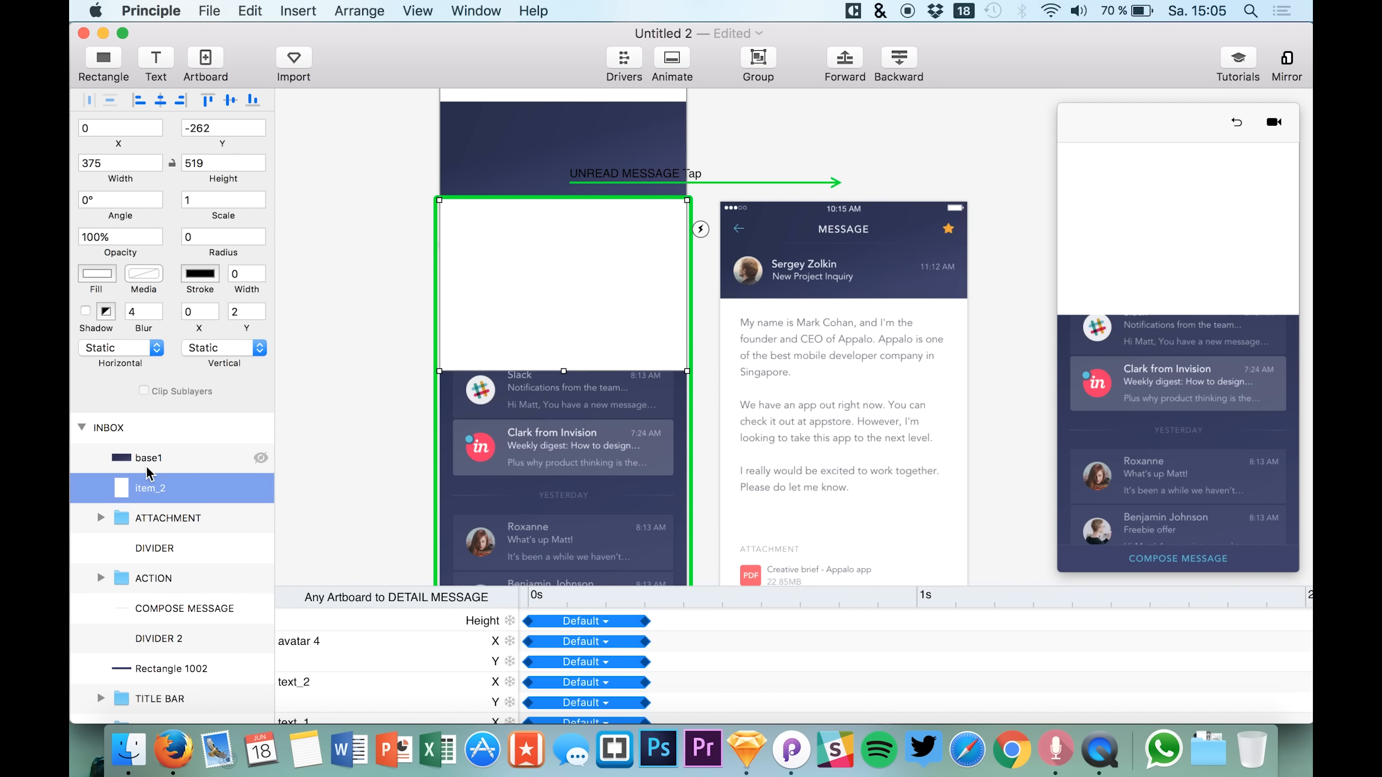
pyautogui.hotkey('shift', 'Up')
pyautogui.hotkey('shift', 'Up')
pyautogui.hotkey('shift', 'Up')
pyautogui.hotkey('shift', 'Up')
pyautogui.hotkey('shift', 'Up')
pyautogui.hotkey('shift', 'Up')
pyautogui.hotkey('shift', 'Up')
pyautogui.hotkey('shift', 'Up')
pyautogui.hotkey('shift', 'Up')
pyautogui.hotkey('shift', 'Up')
pyautogui.hotkey('shift', 'Up')
pyautogui.hotkey('shift', 'Up')
pyautogui.hotkey('shift', 'Up')
pyautogui.hotkey('shift', 'Up')
pyautogui.hotkey('shift', 'Up')
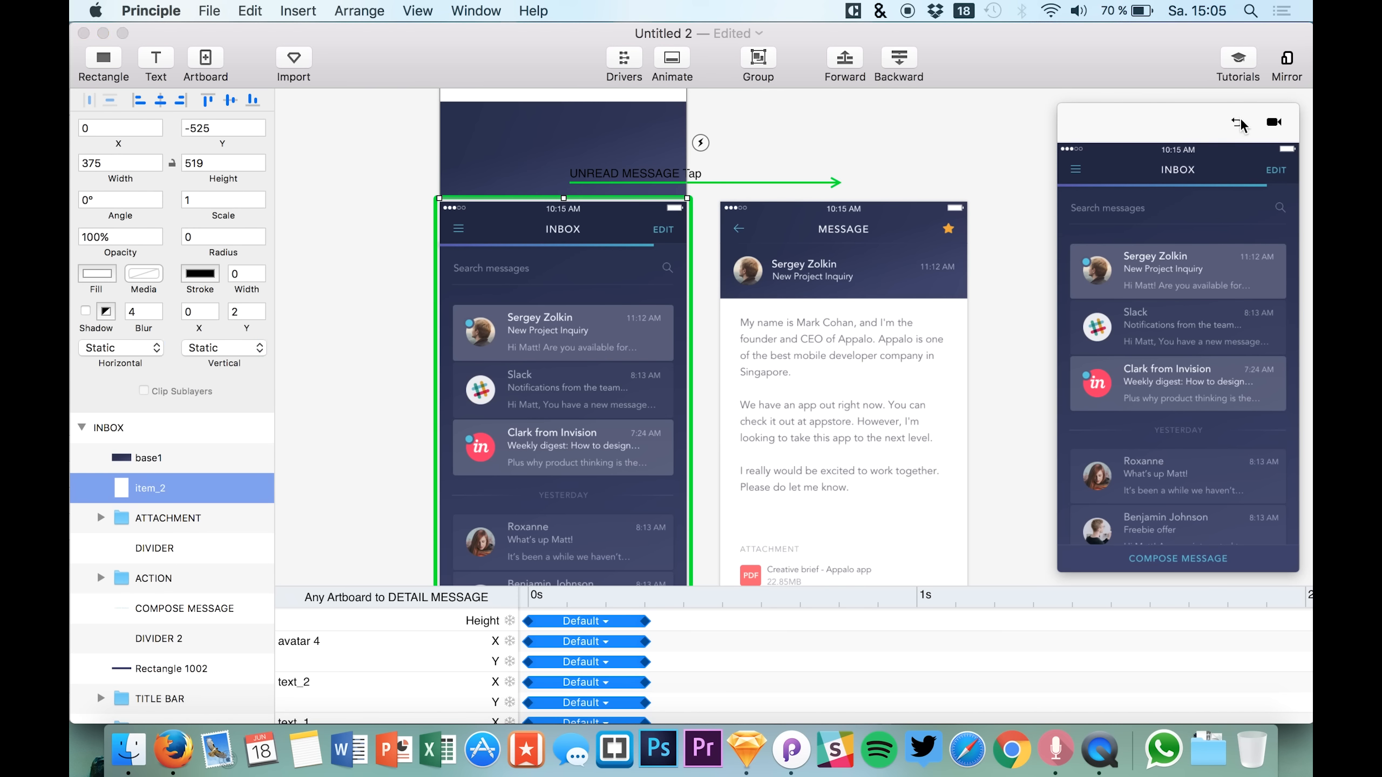
# Preview opening the first unread message twice to check how the white content background slides in.
pyautogui.click(1236, 290)
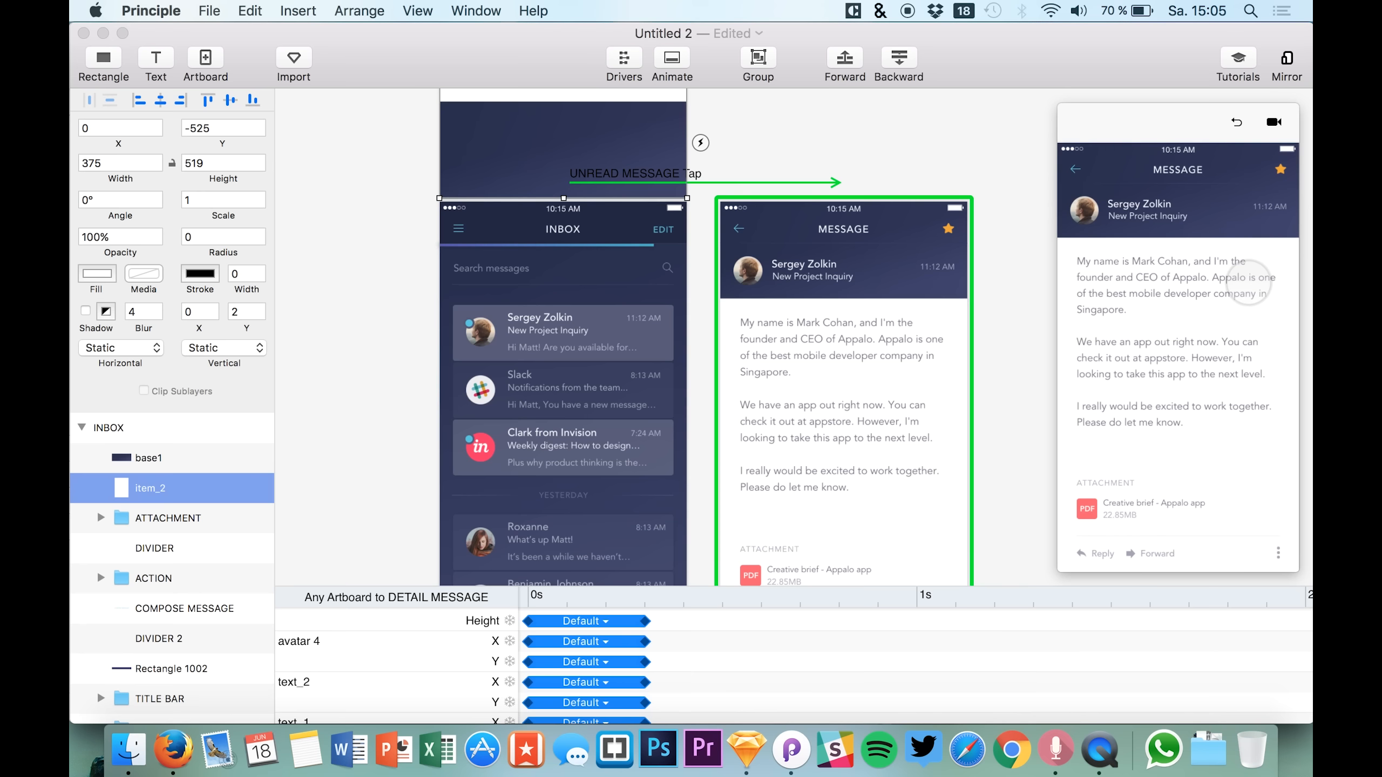
pyautogui.click(1236, 122)
pyautogui.click(1238, 263)
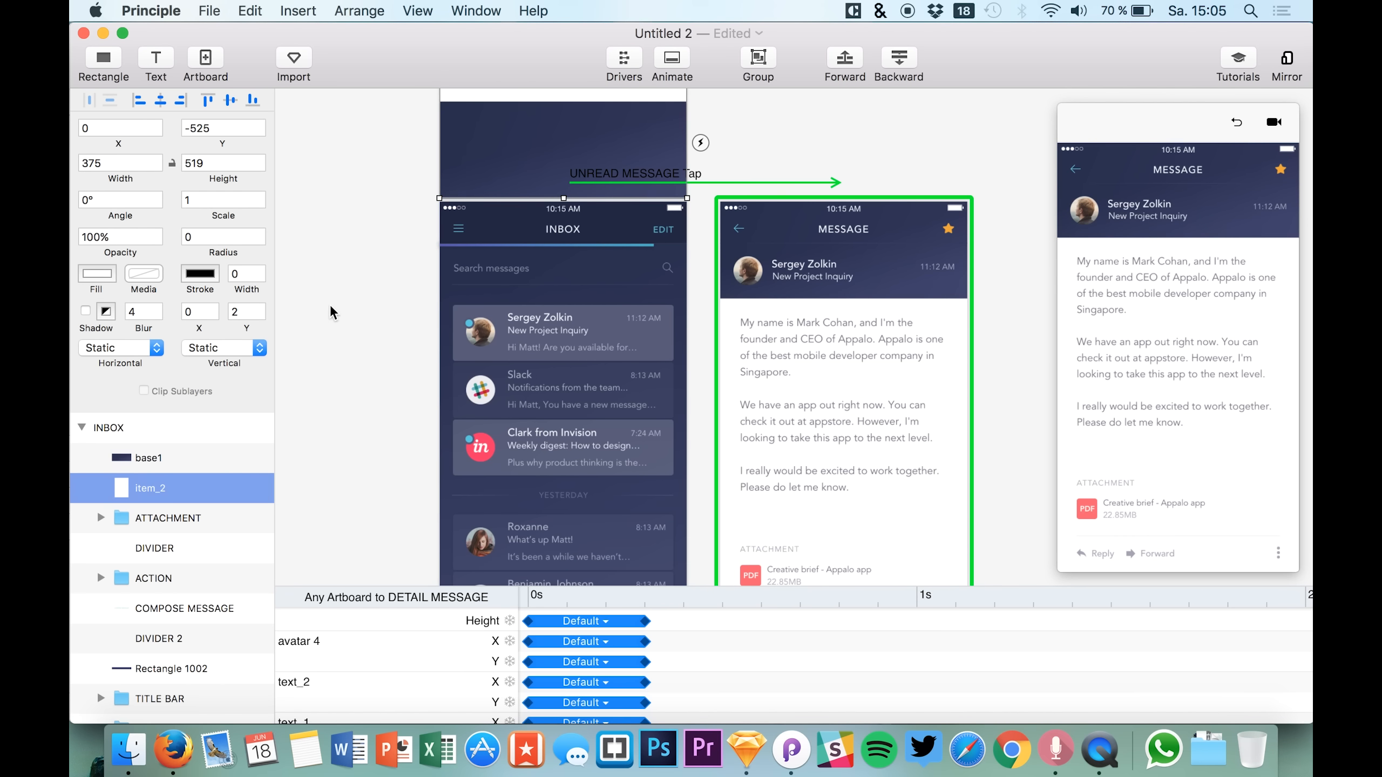
# Copy the BASE layer from INBOX into DETAIL MESSAGE and place it beneath item_2.
pyautogui.scroll(5, 331, 309)
pyautogui.scroll(-8, 330, 311)
pyautogui.scroll(-2, 204, 494)
pyautogui.scroll(2, 204, 494)
pyautogui.scroll(-10, 204, 494)
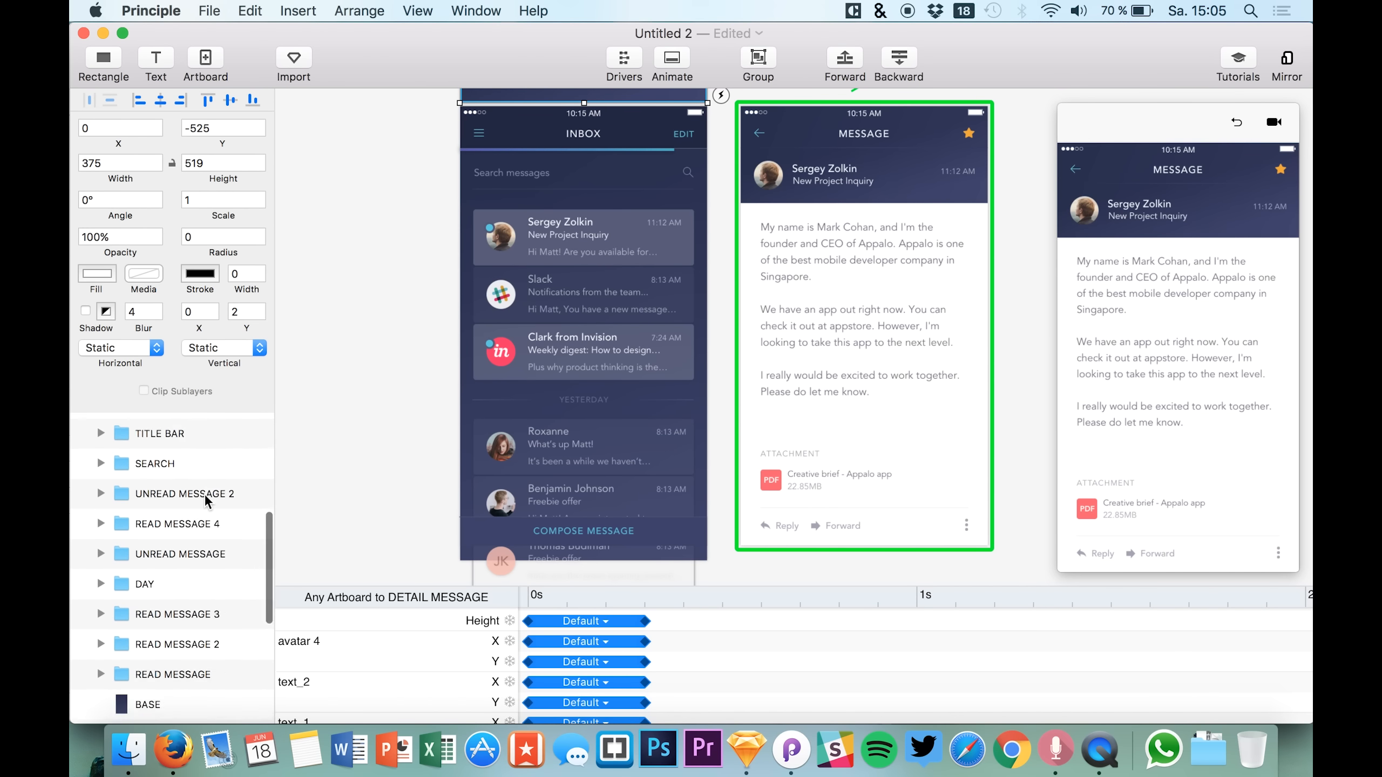
pyautogui.scroll(1, 203, 541)
pyautogui.click(136, 430)
pyautogui.click(137, 457)
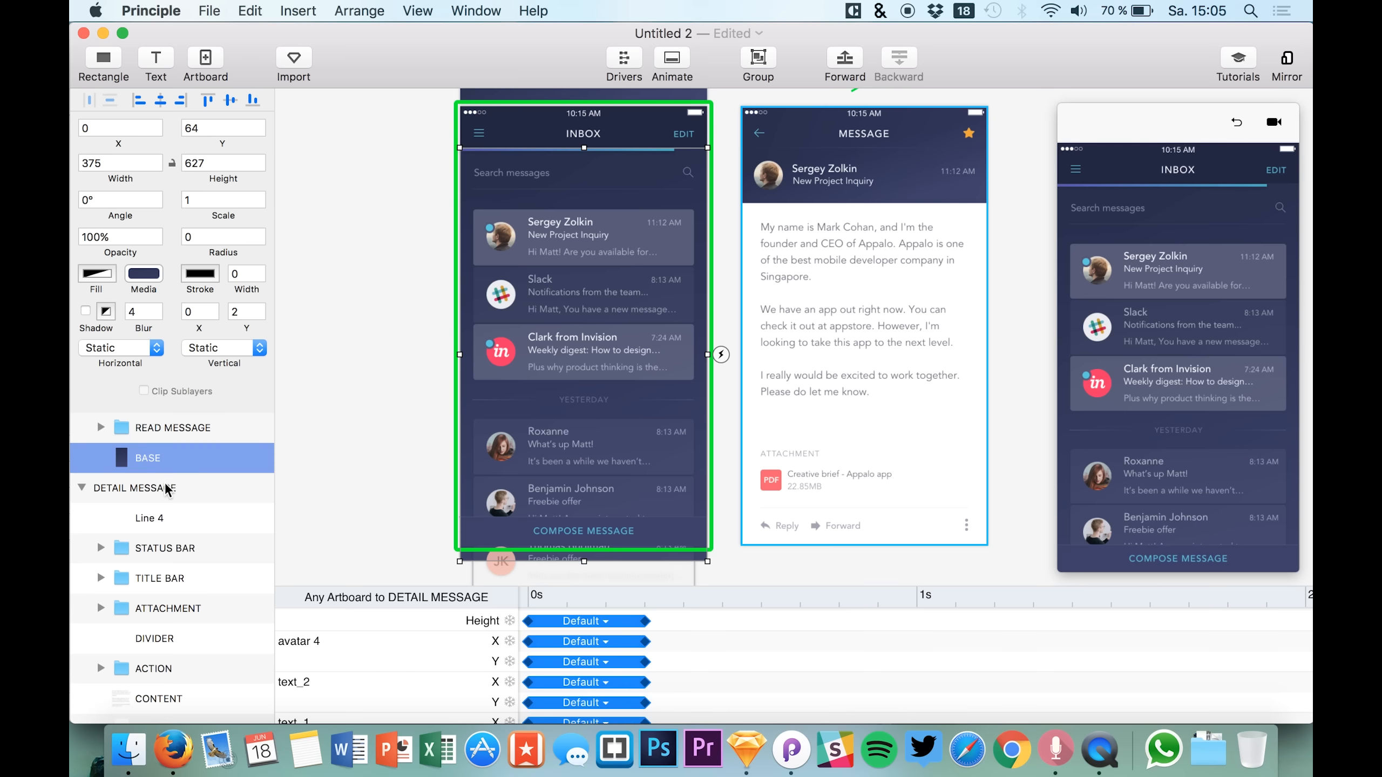
pyautogui.scroll(-2, 149, 577)
pyautogui.click(155, 704)
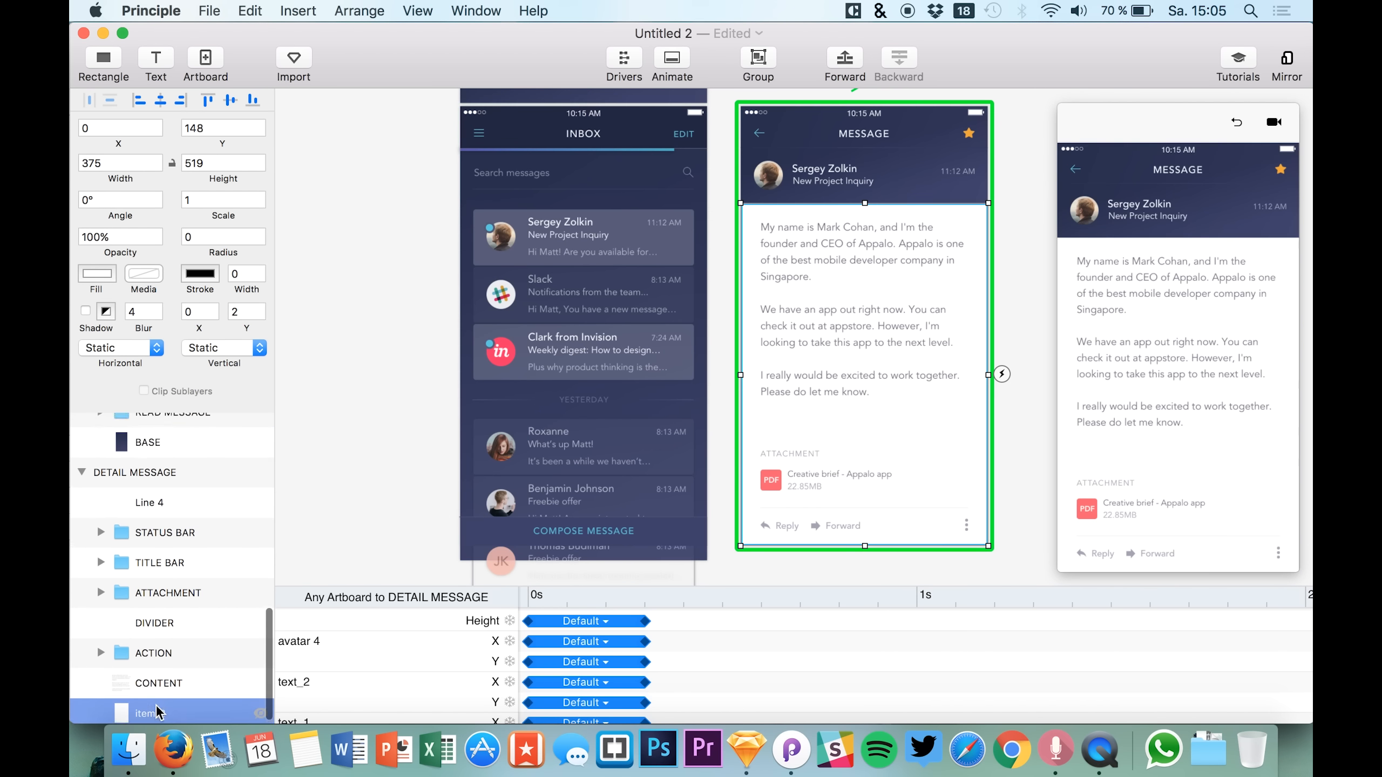
pyautogui.press('super+v')
pyautogui.moveTo(146, 685); pyautogui.dragTo(146, 720)
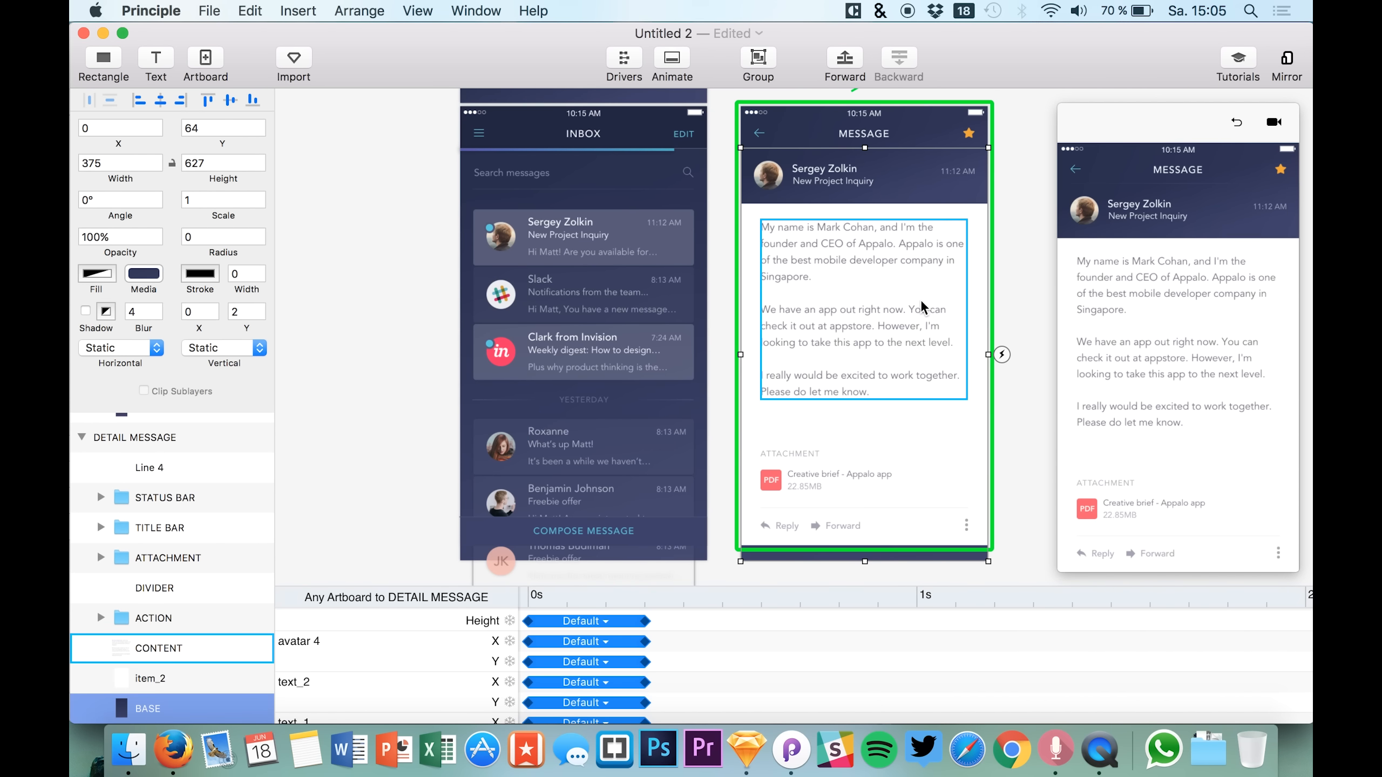
# Replay opening the first unread message to check the transition with BASE in DETAIL MESSAGE.
pyautogui.click(1233, 119)
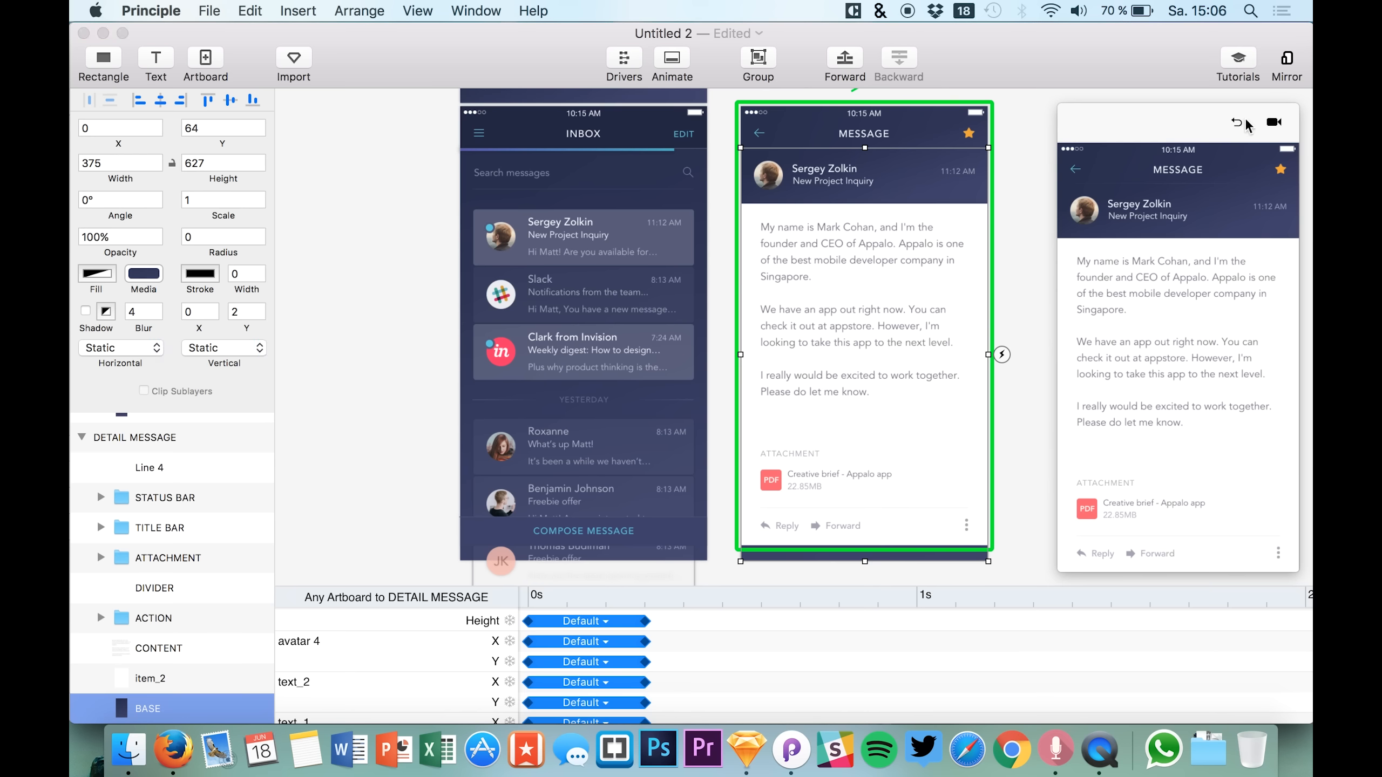
pyautogui.click(1246, 124)
pyautogui.click(1244, 255)
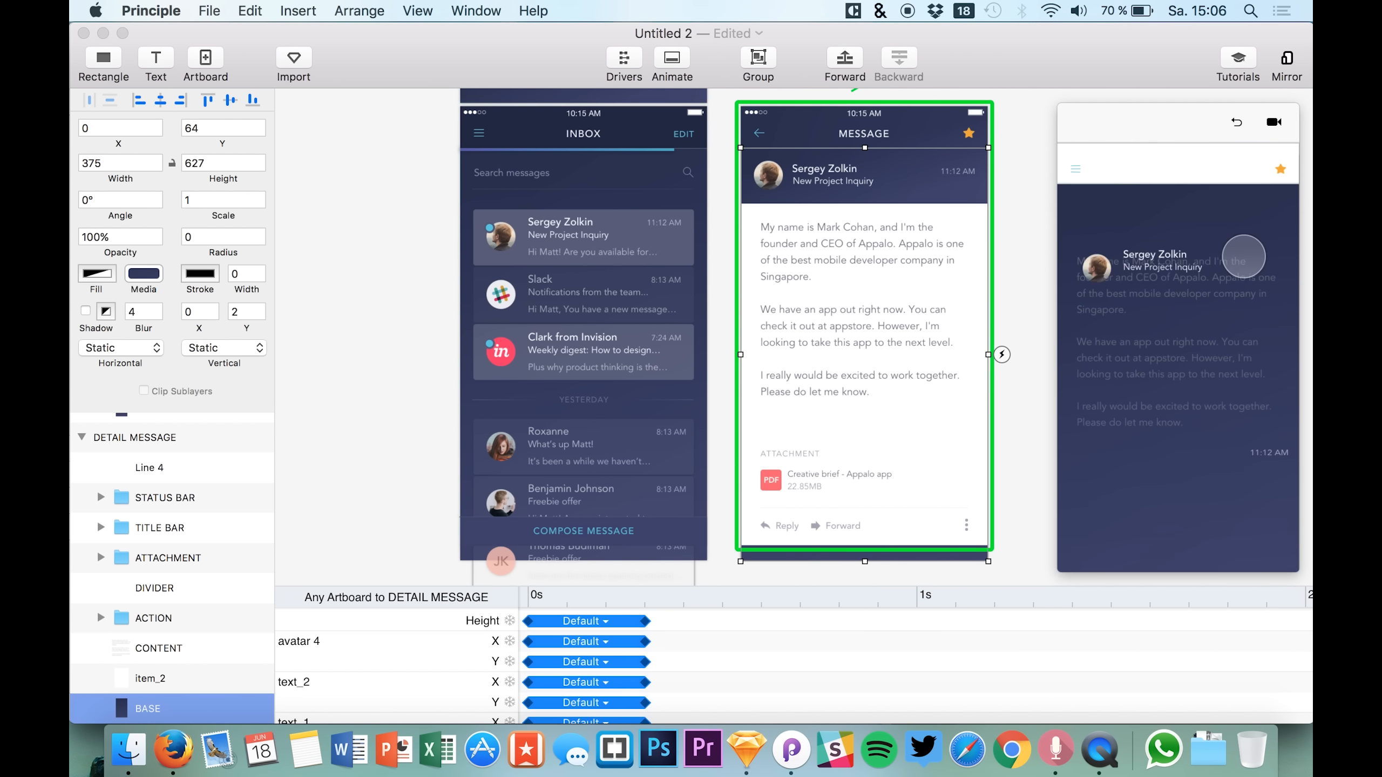
pyautogui.click(1236, 124)
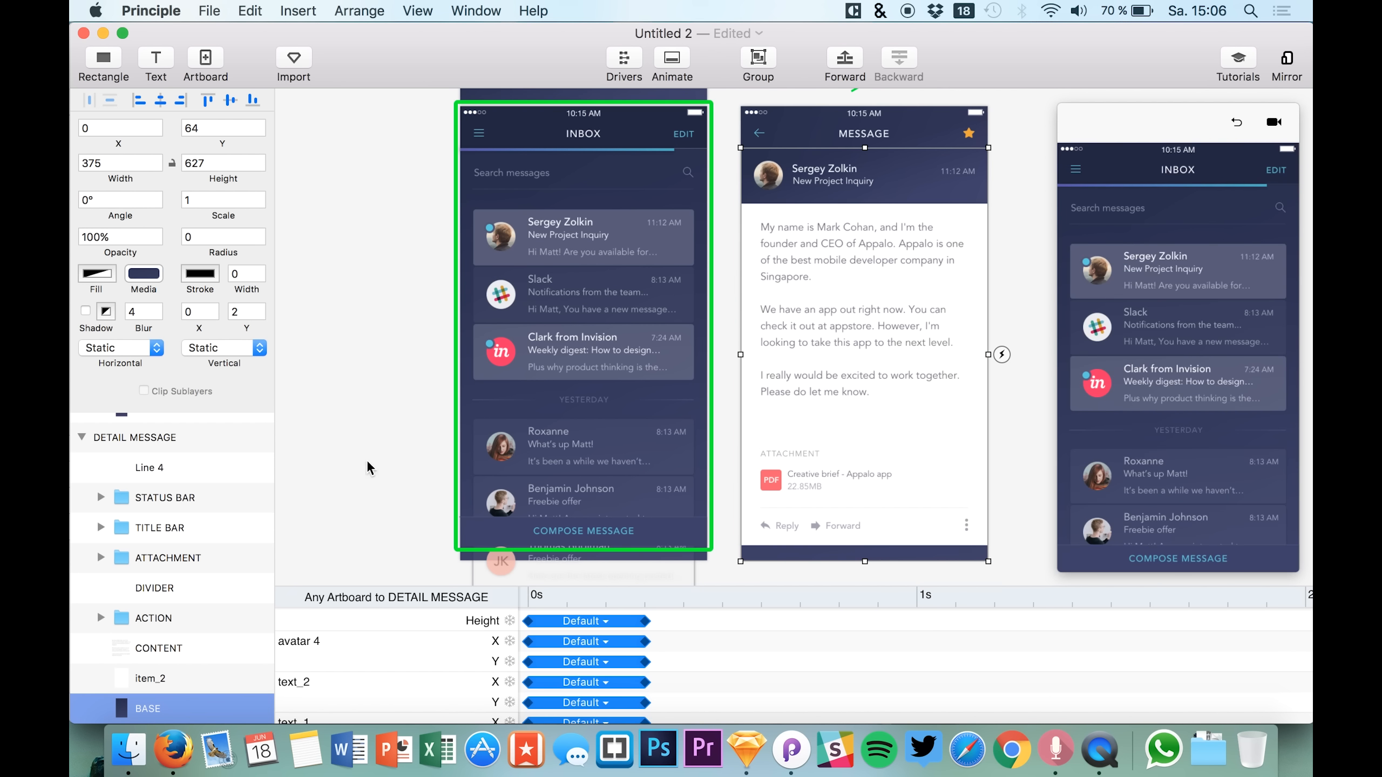
# Copy the INBOX layers from ATTACHMENT through READ MESSAGE and paste them into DETAIL MESSAGE between item_2 and BASE.
pyautogui.scroll(5, 131, 544)
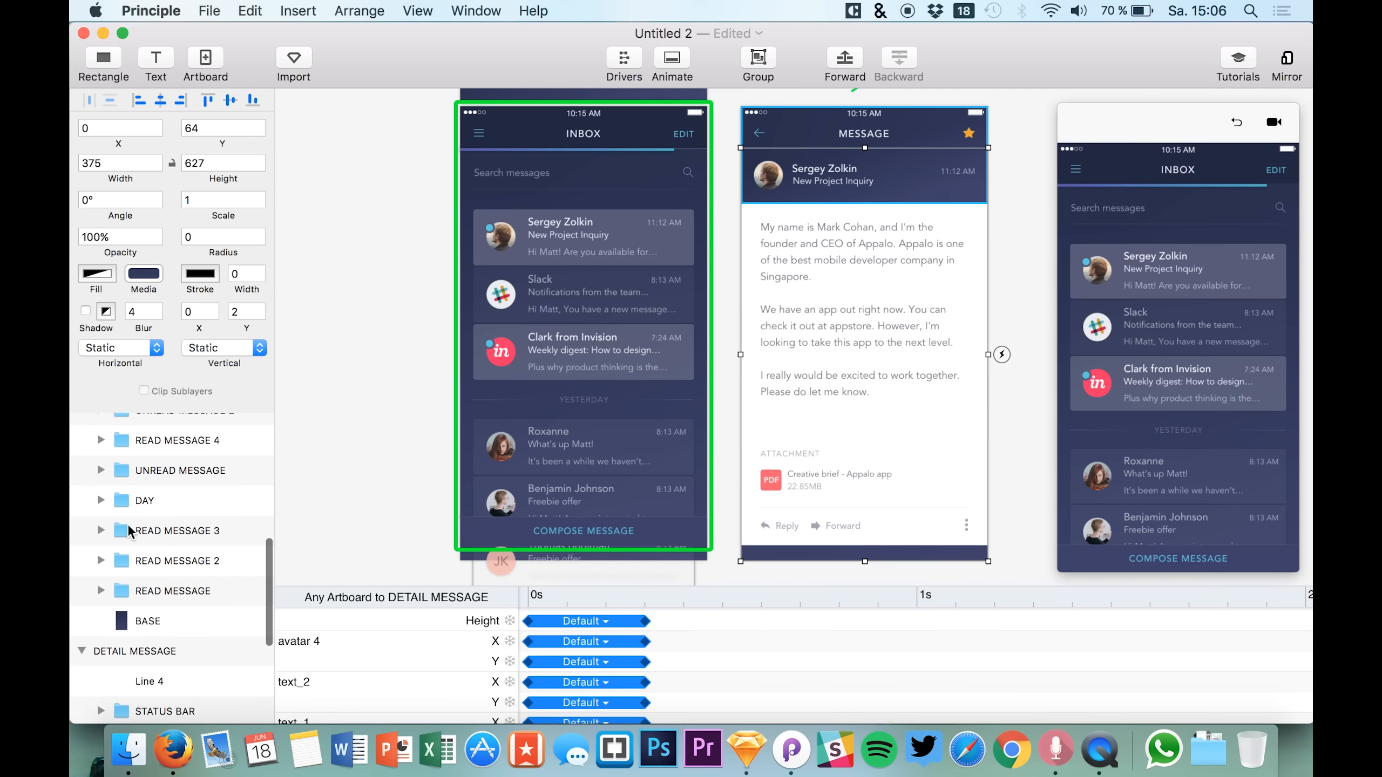
pyautogui.click(159, 598)
pyautogui.scroll(10, 159, 598)
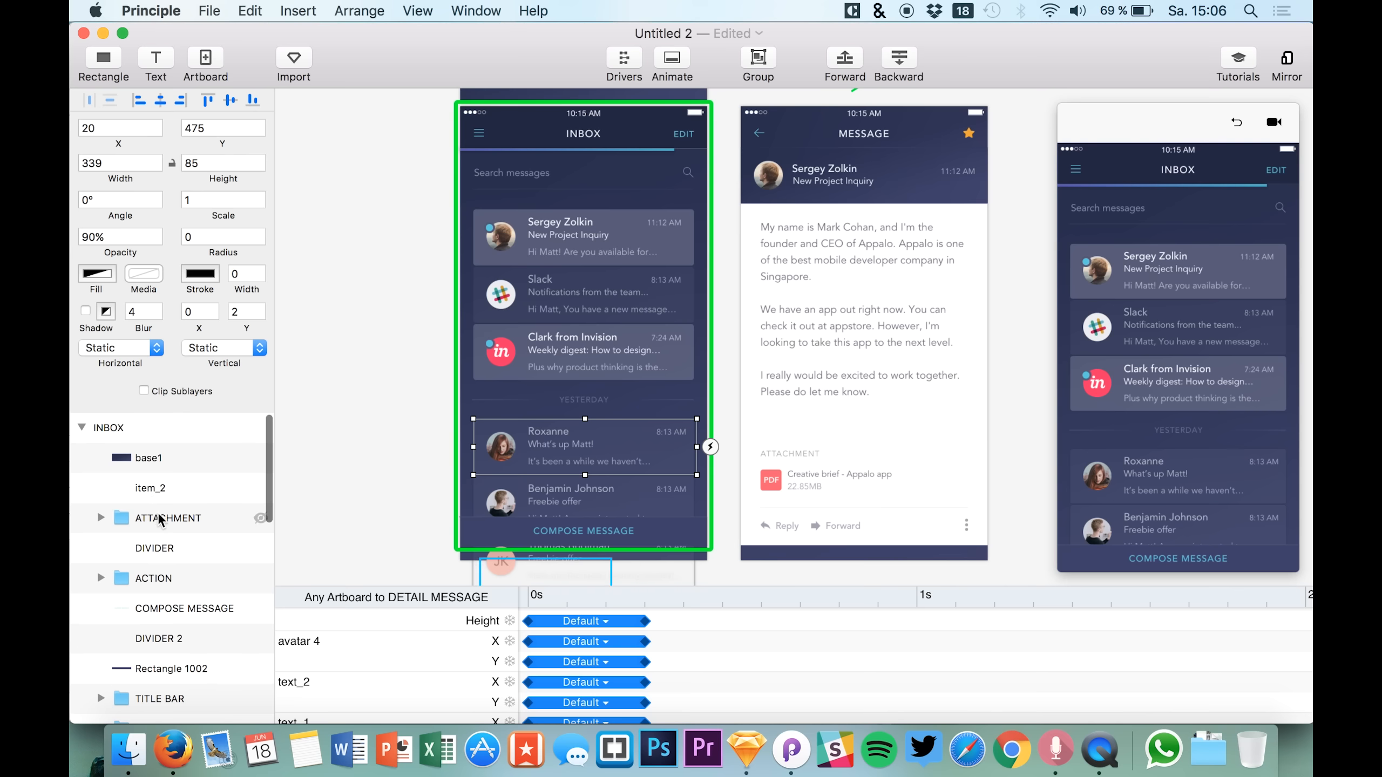
pyautogui.keyDown('shift'); pyautogui.click(159, 519); pyautogui.keyUp('shift')
pyautogui.scroll(-5, 159, 519)
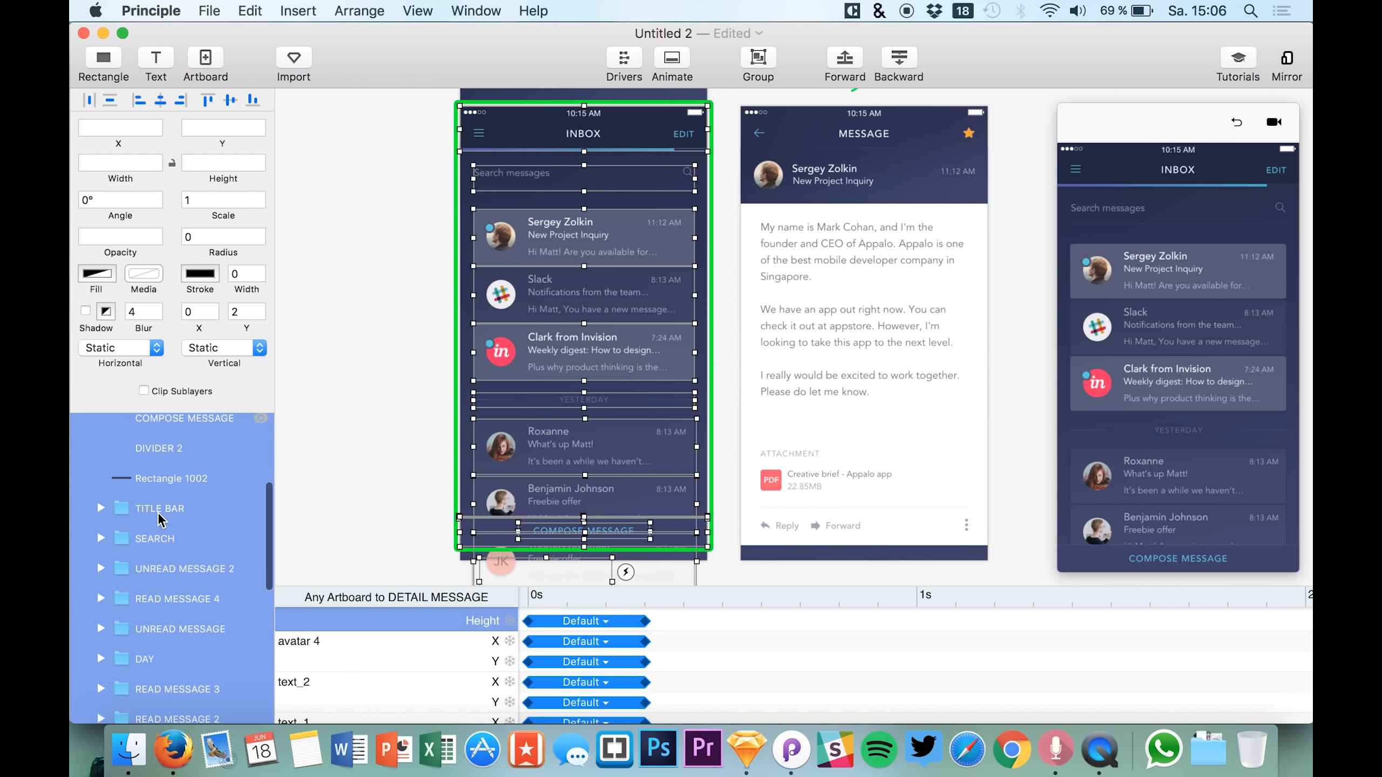
pyautogui.scroll(-8, 158, 515)
pyautogui.scroll(-1, 158, 516)
pyautogui.click(158, 708)
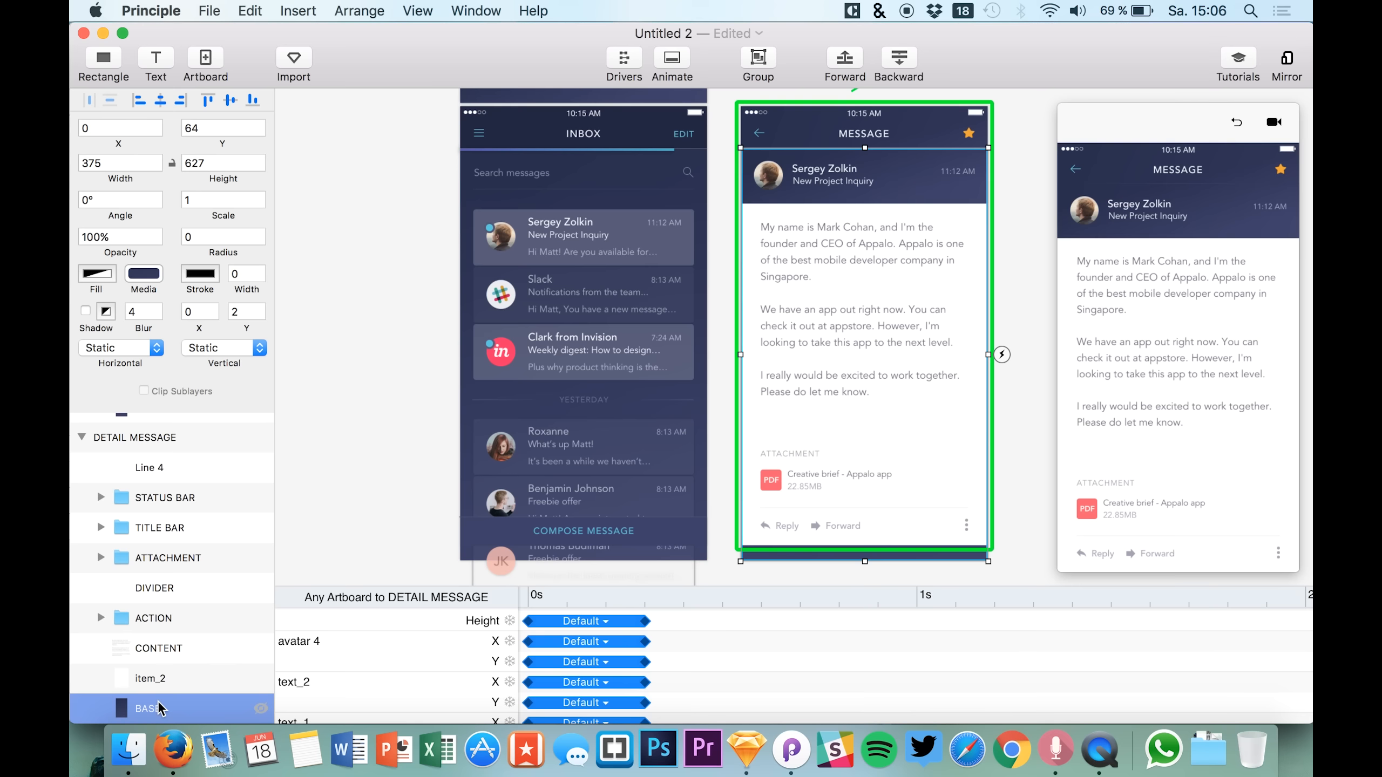
pyautogui.press('super+g')
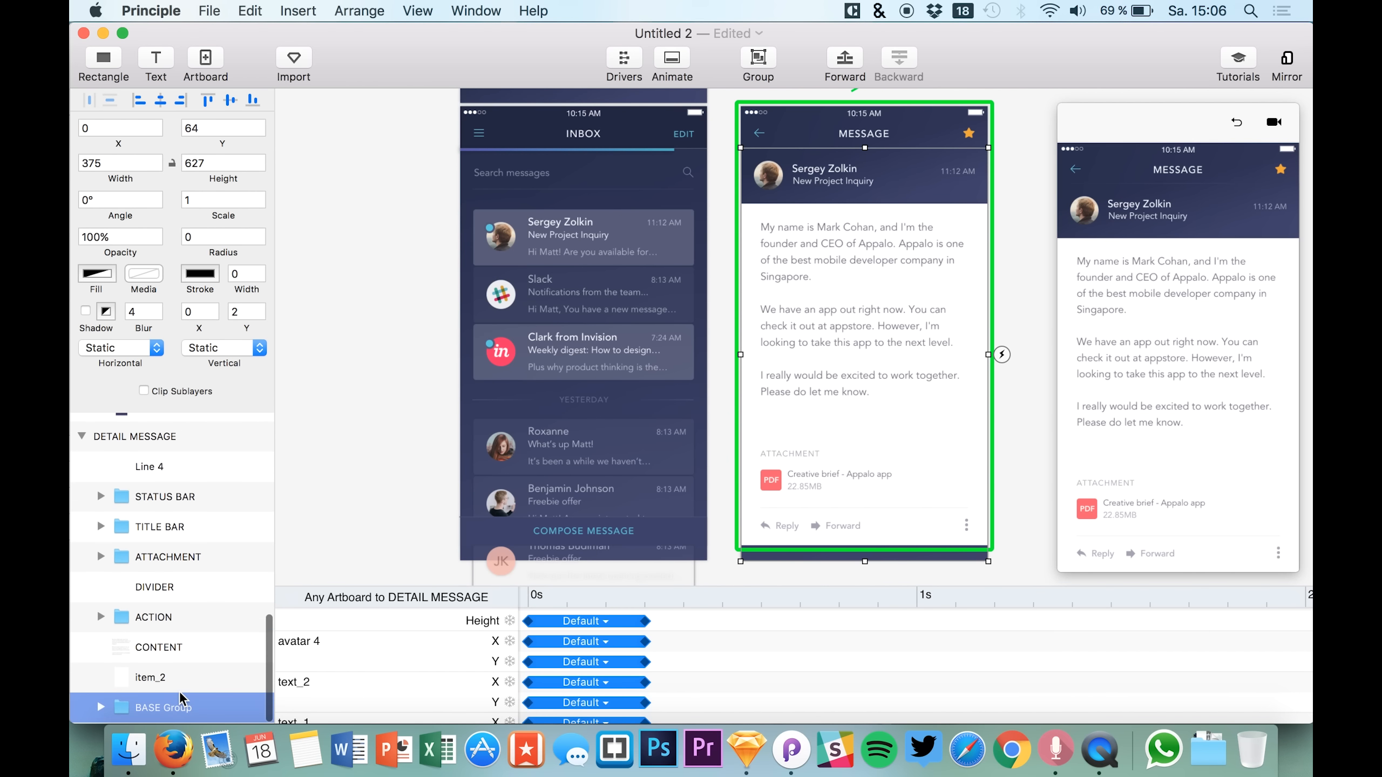
pyautogui.press('super+z')
pyautogui.press('super+a')
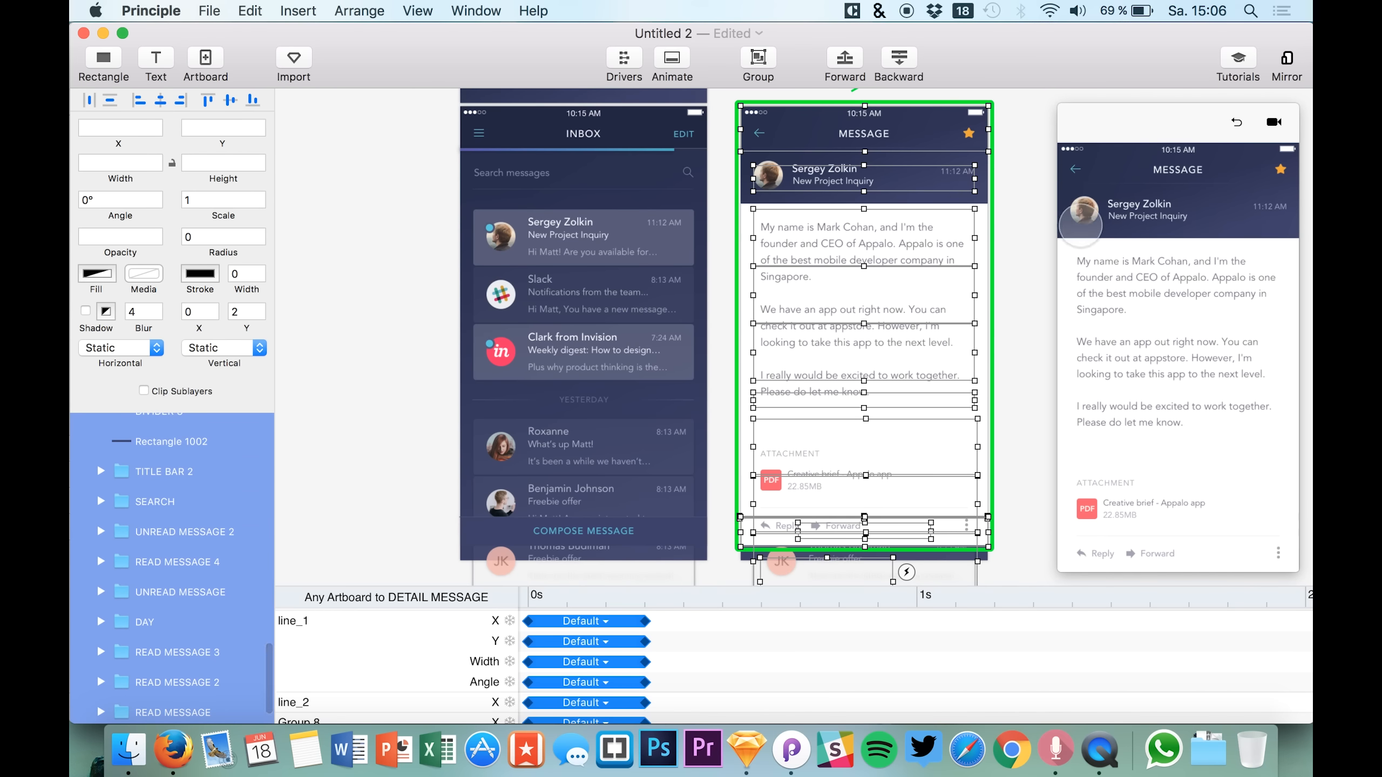
pyautogui.press('Escape')
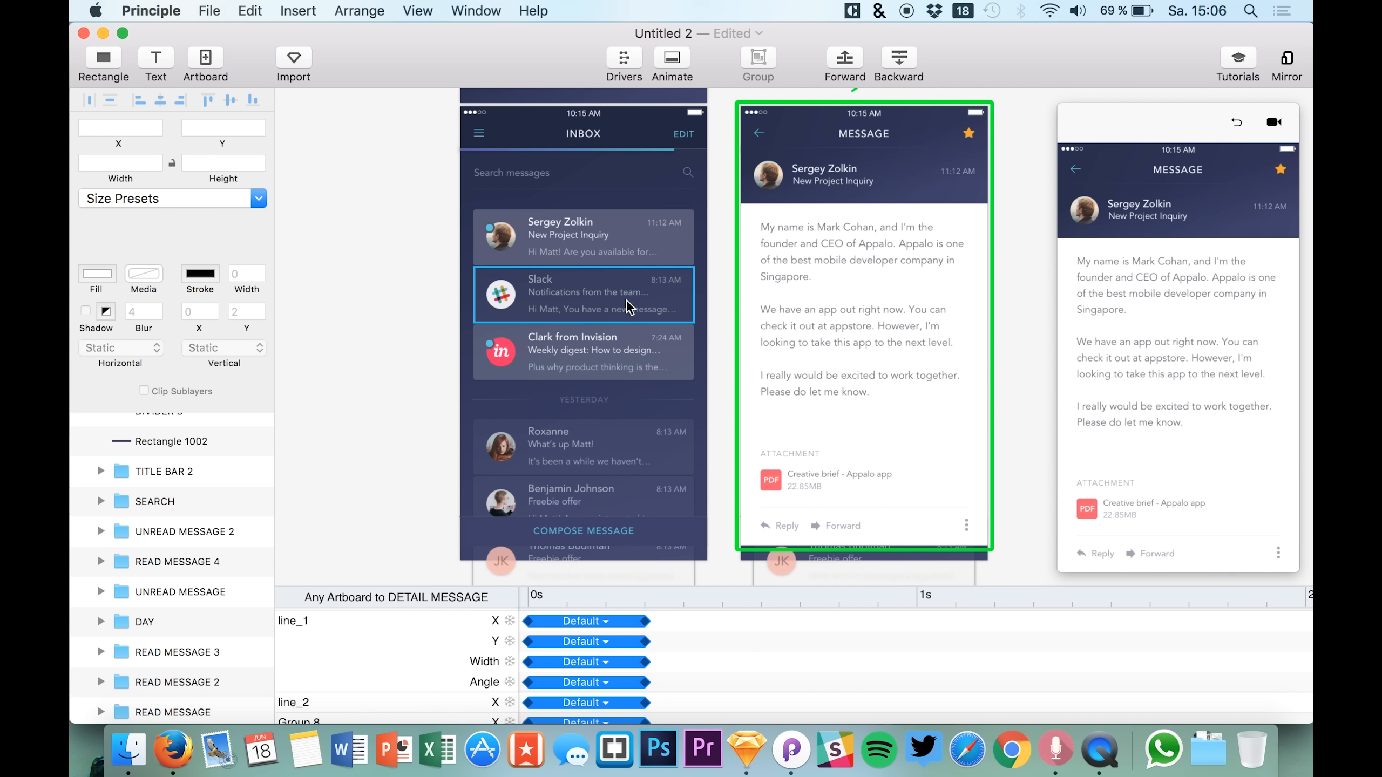
# Replay the inbox-to-message transition several times to check how the inbox layers get covered by the message detail.
pyautogui.click(1069, 294)
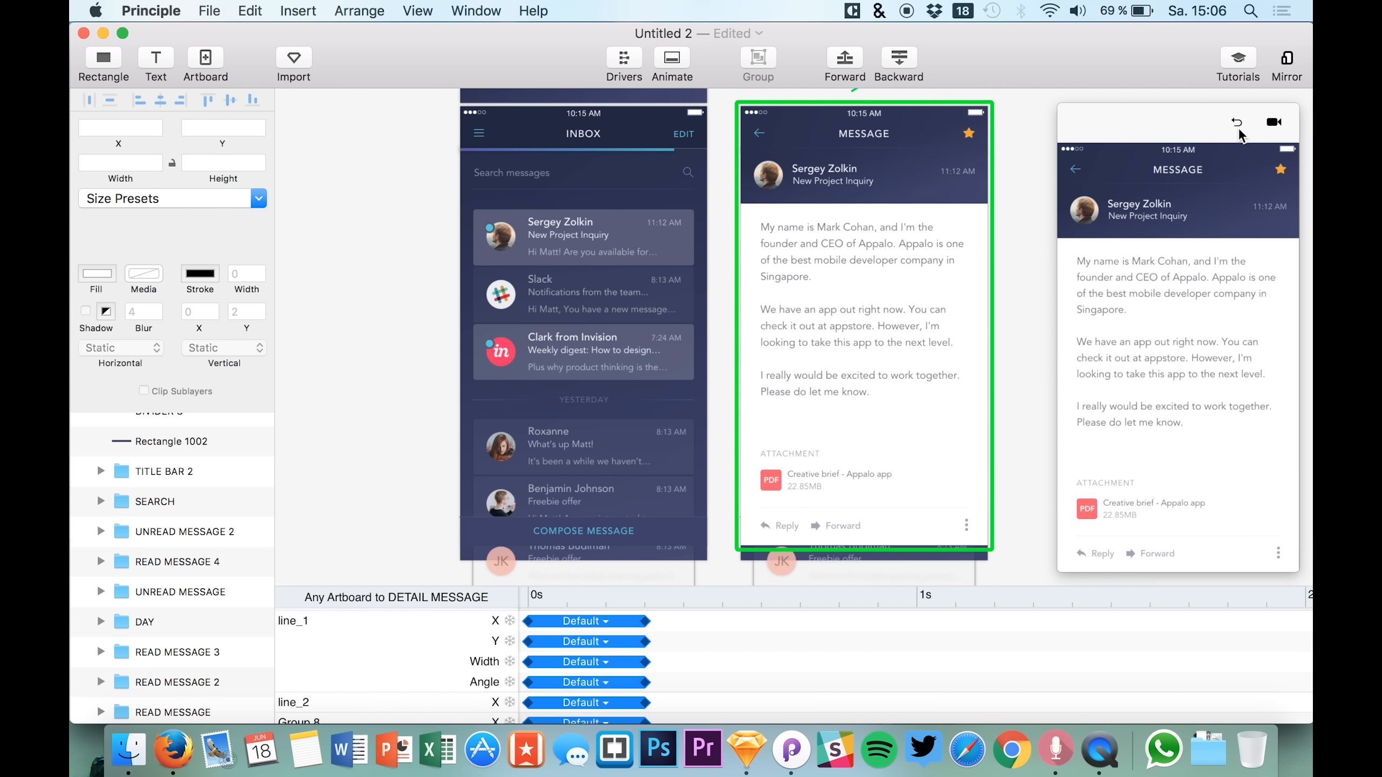
pyautogui.click(1236, 122)
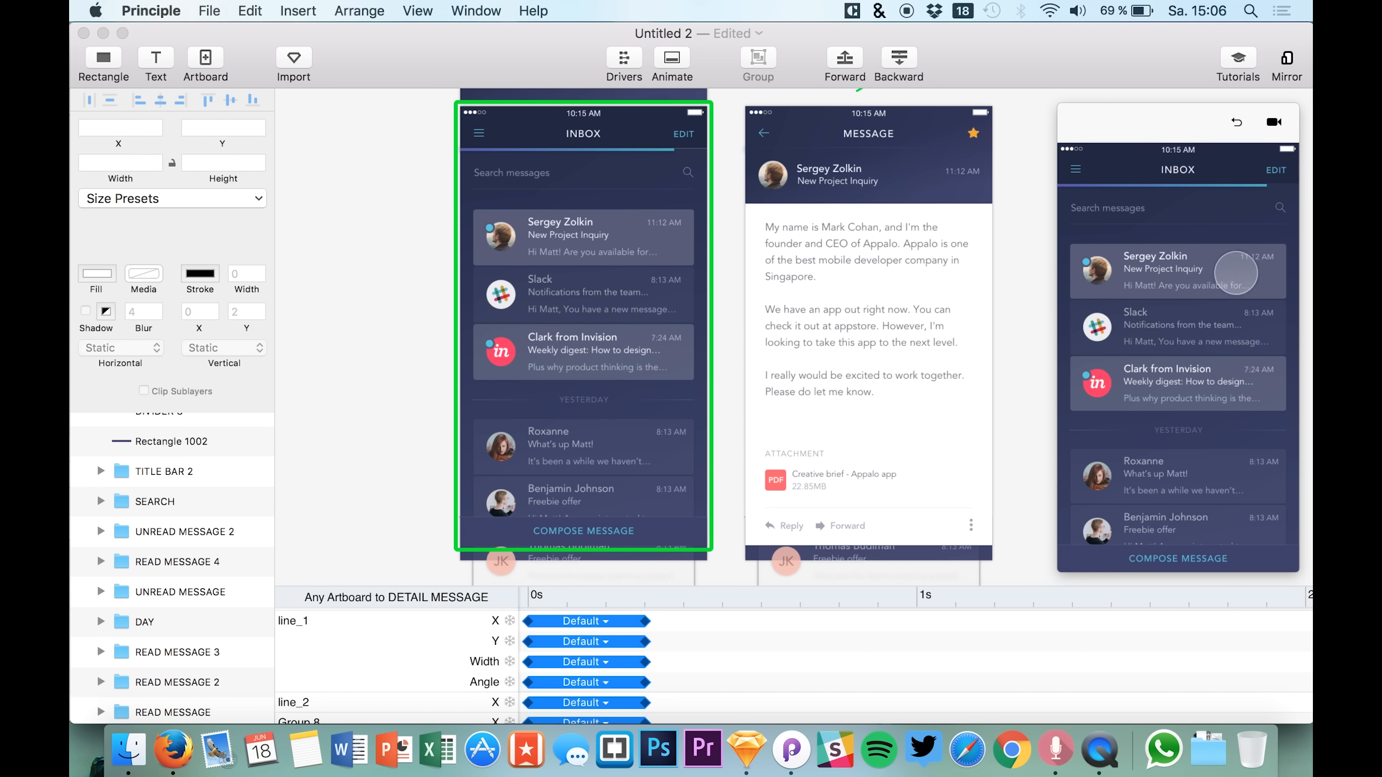
pyautogui.click(1232, 264)
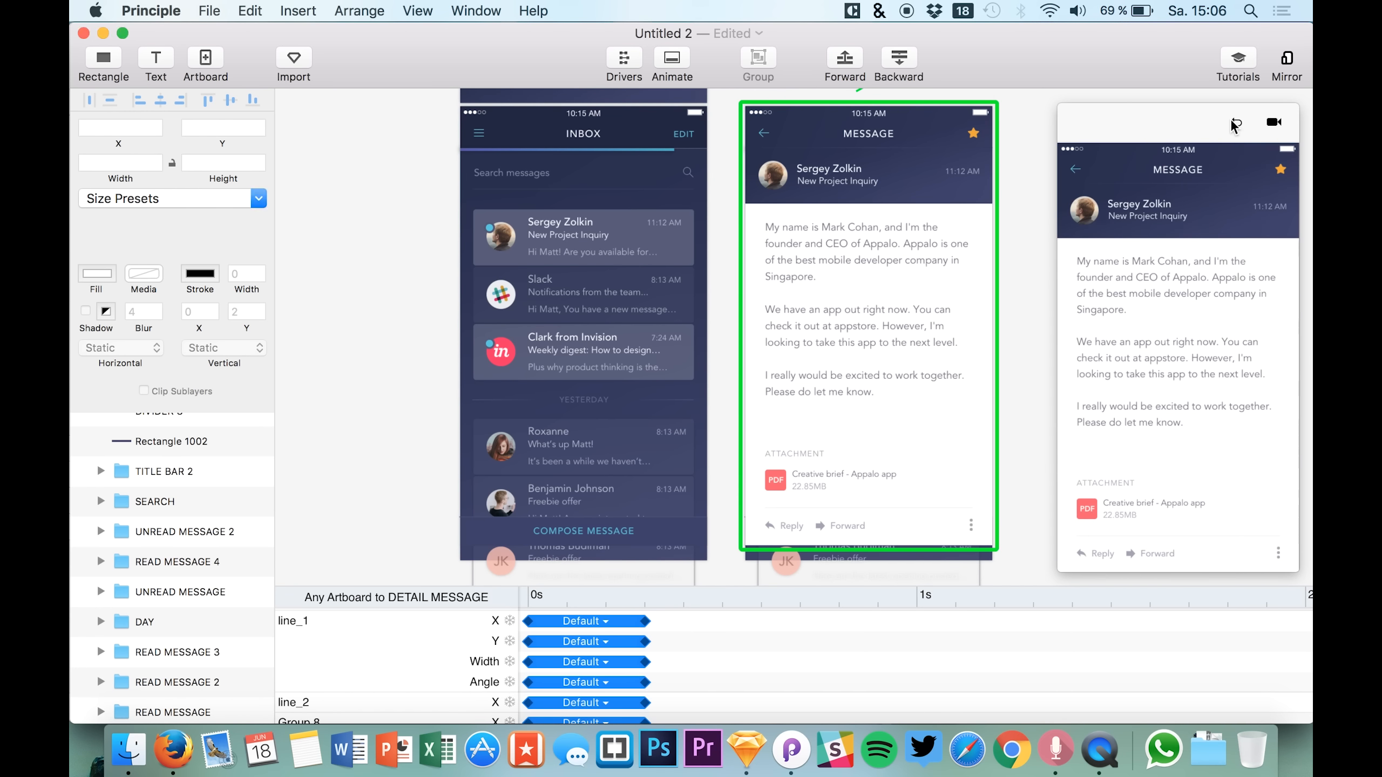
pyautogui.click(1236, 122)
pyautogui.click(1228, 264)
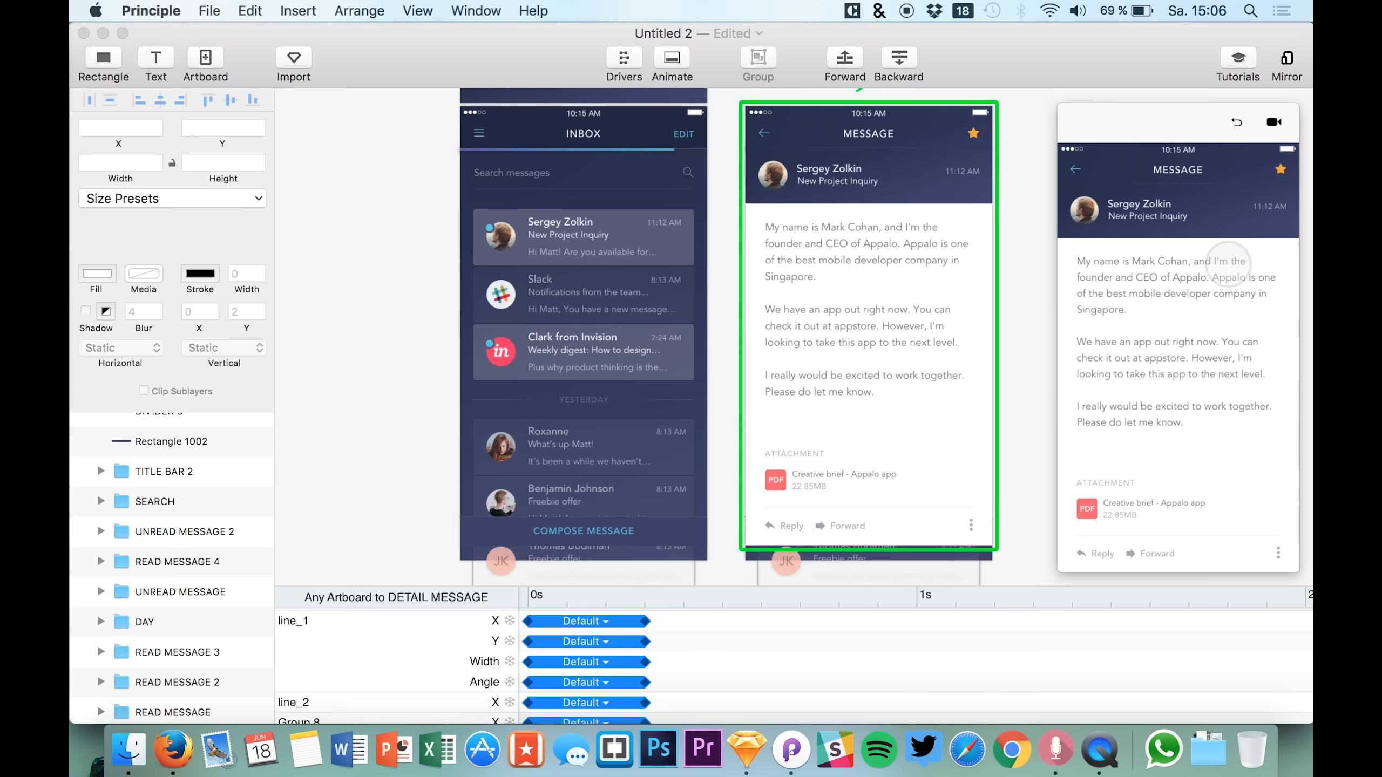
pyautogui.click(1235, 121)
pyautogui.click(1201, 265)
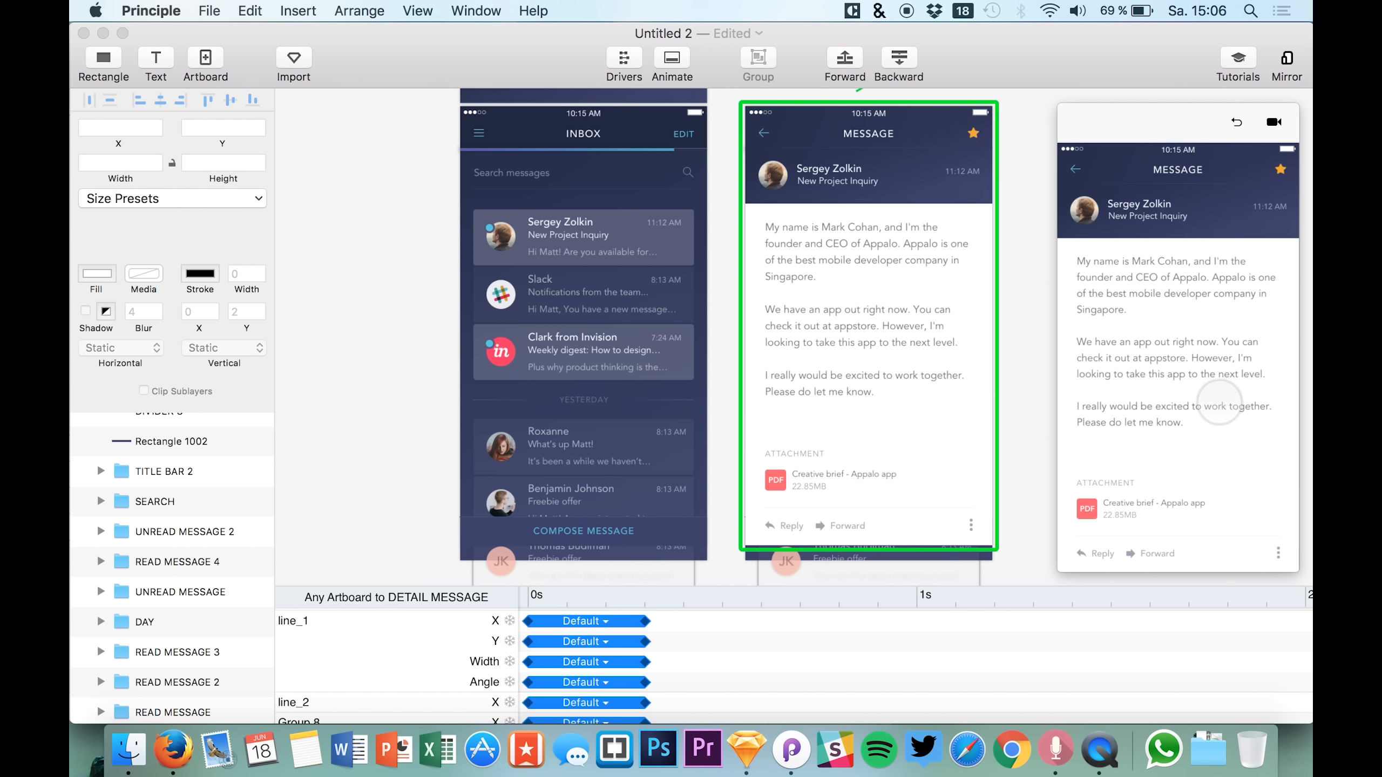
pyautogui.click(1236, 122)
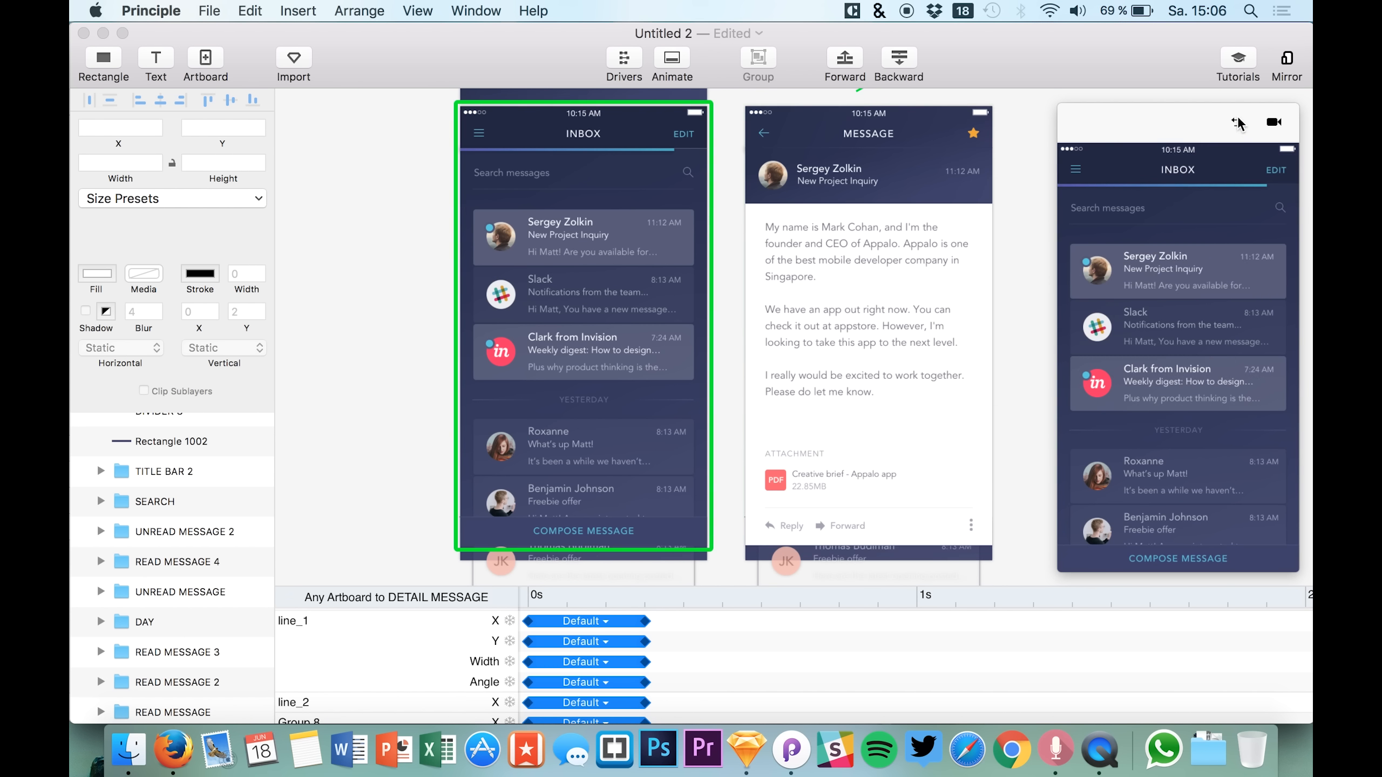
pyautogui.click(1205, 272)
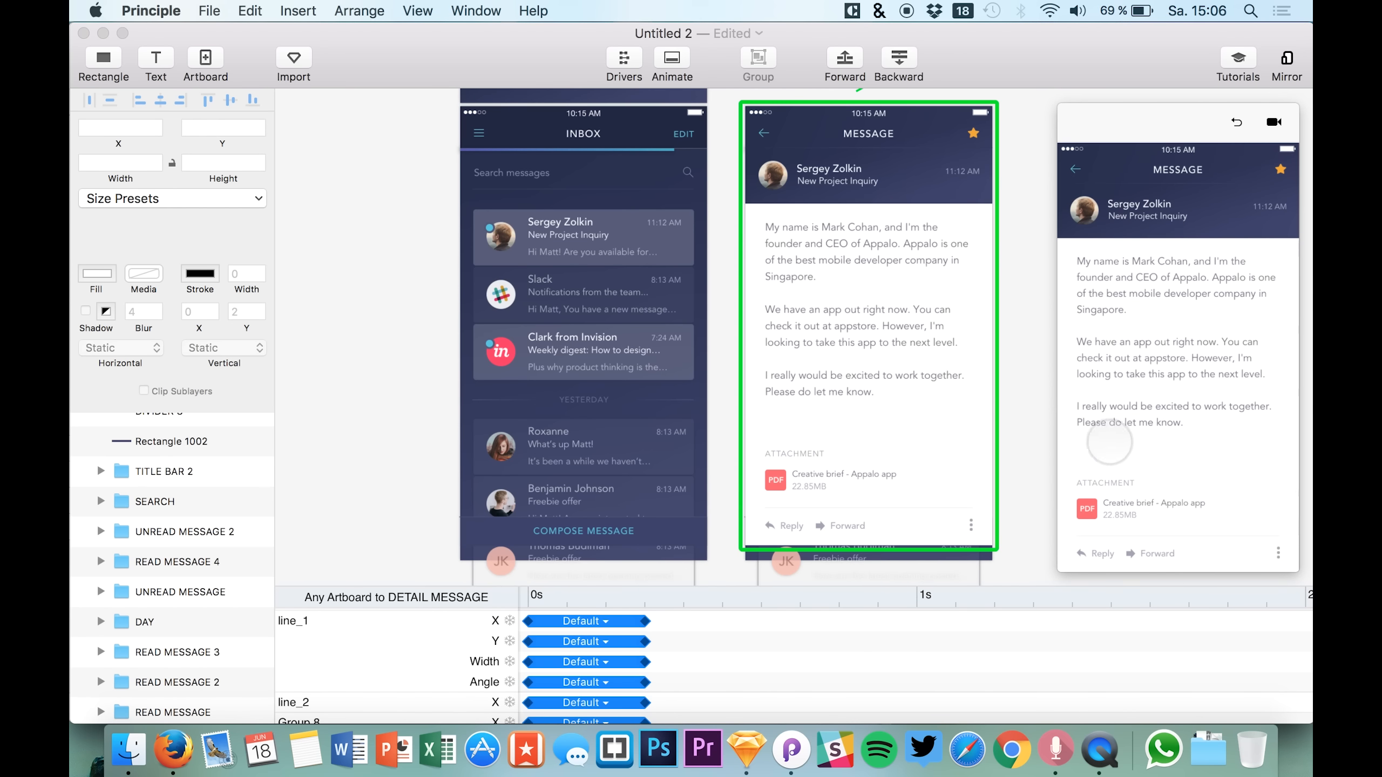
pyautogui.click(1235, 125)
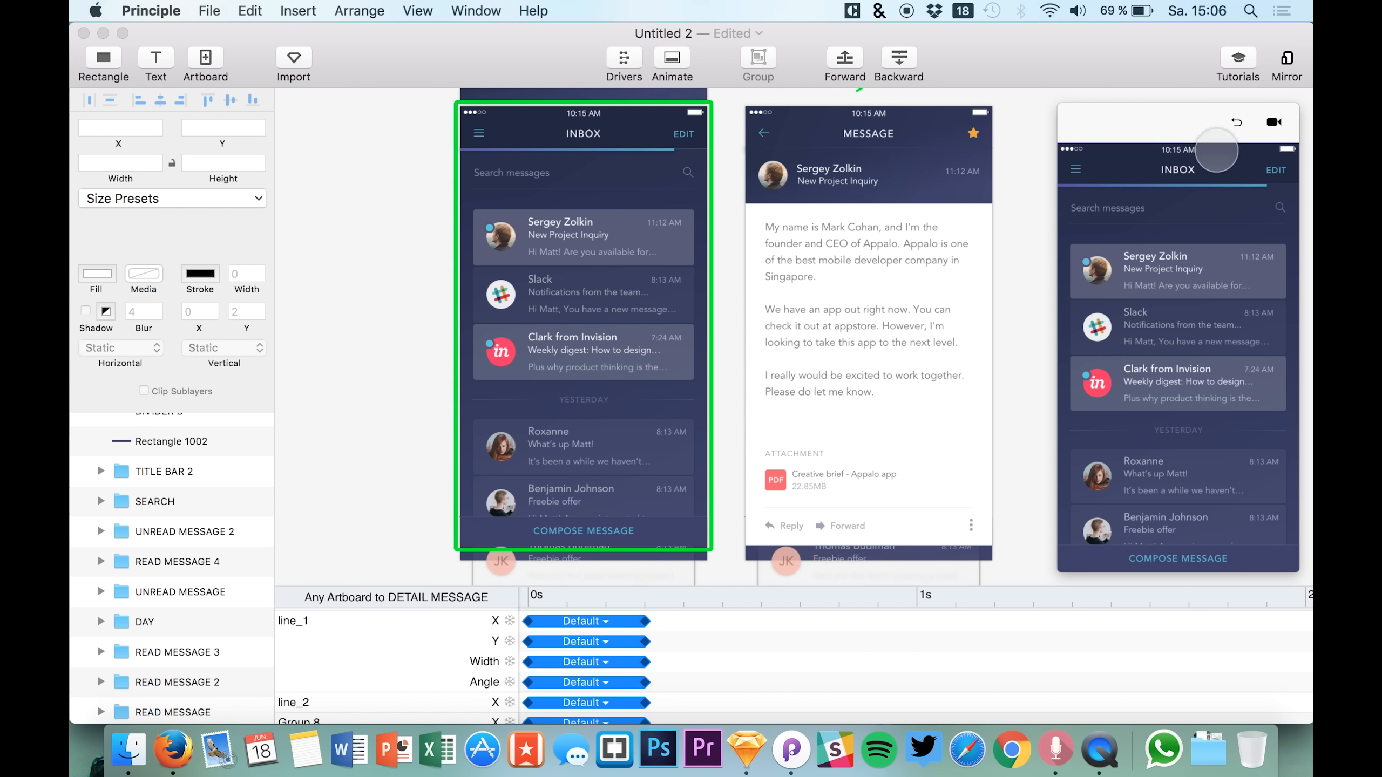
# Replay opening the first unread message several times to inspect how the detail message covers the inbox layers.
pyautogui.click(174, 682)
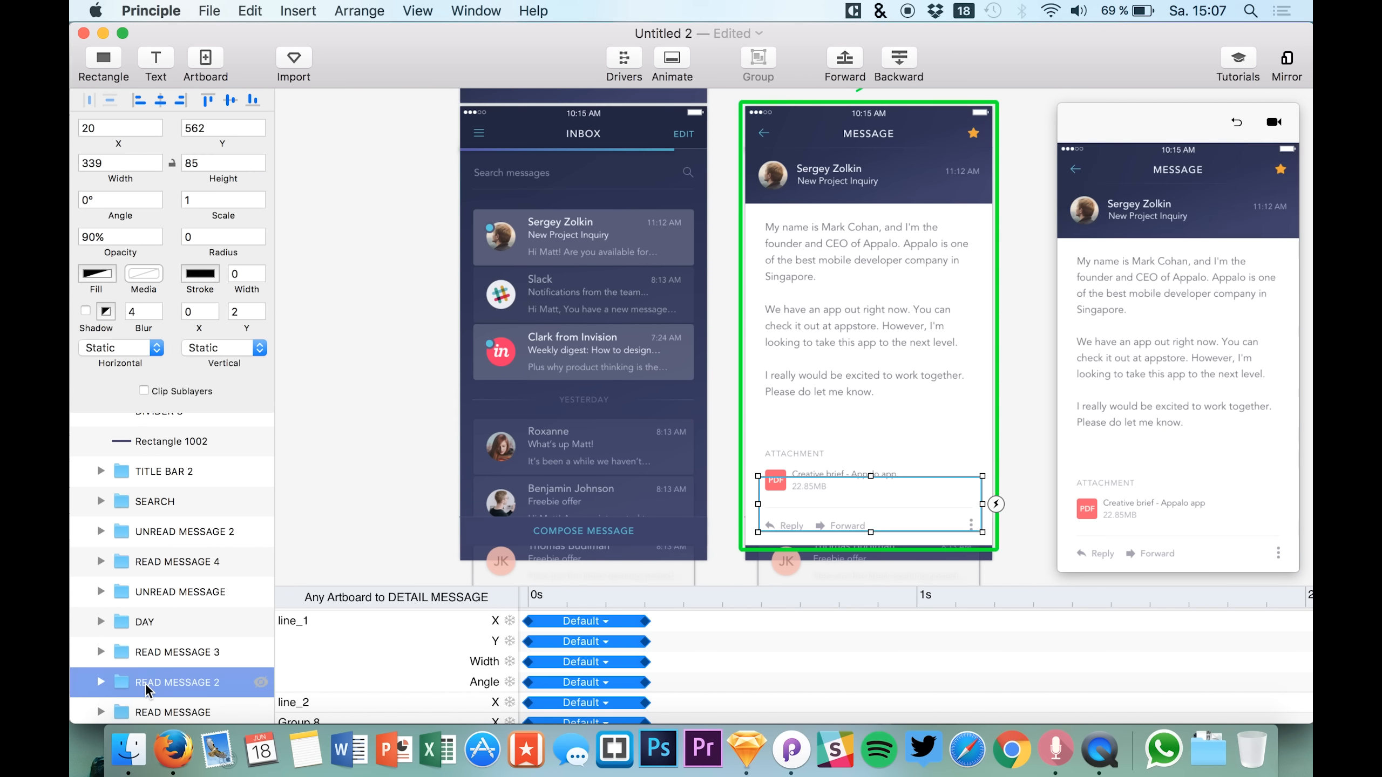
pyautogui.scroll(2, 855, 292)
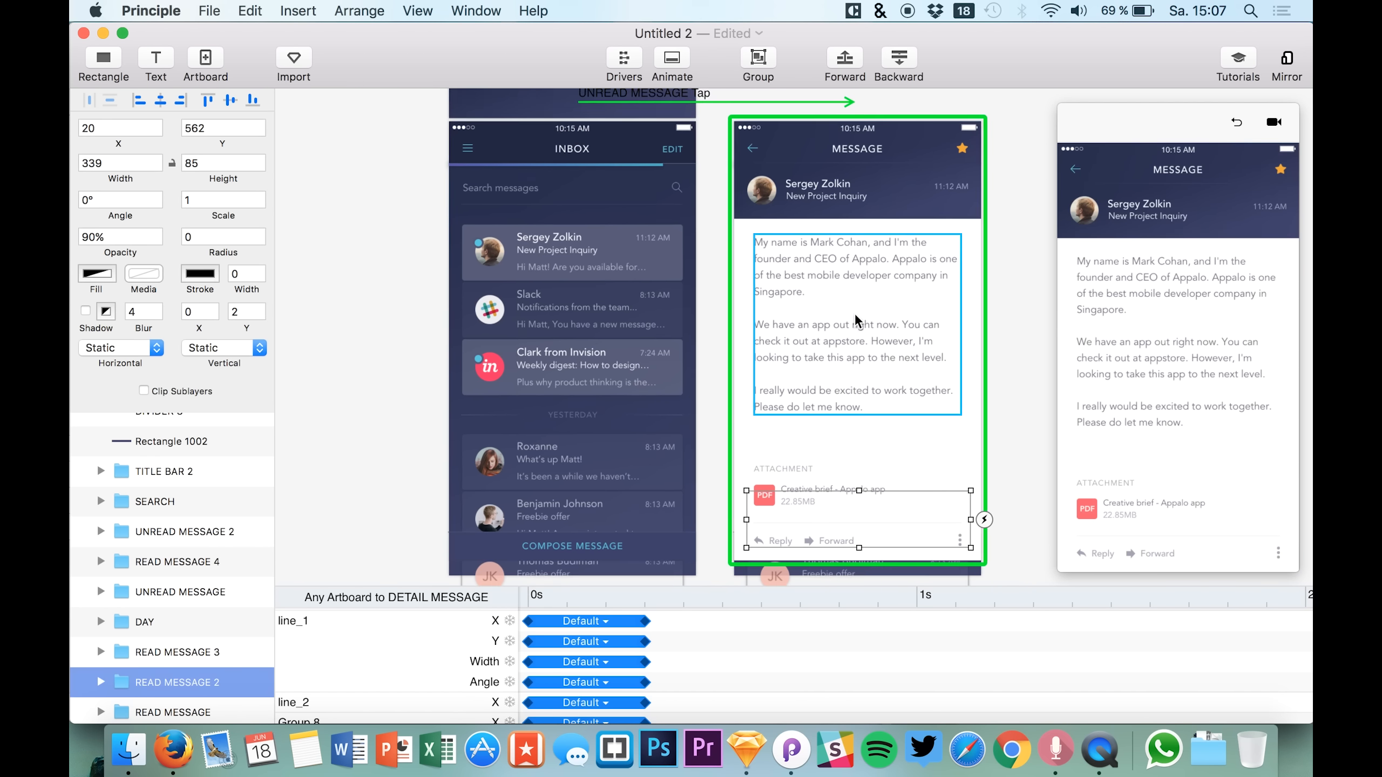
pyautogui.click(1001, 278)
pyautogui.click(1159, 126)
pyautogui.click(1235, 122)
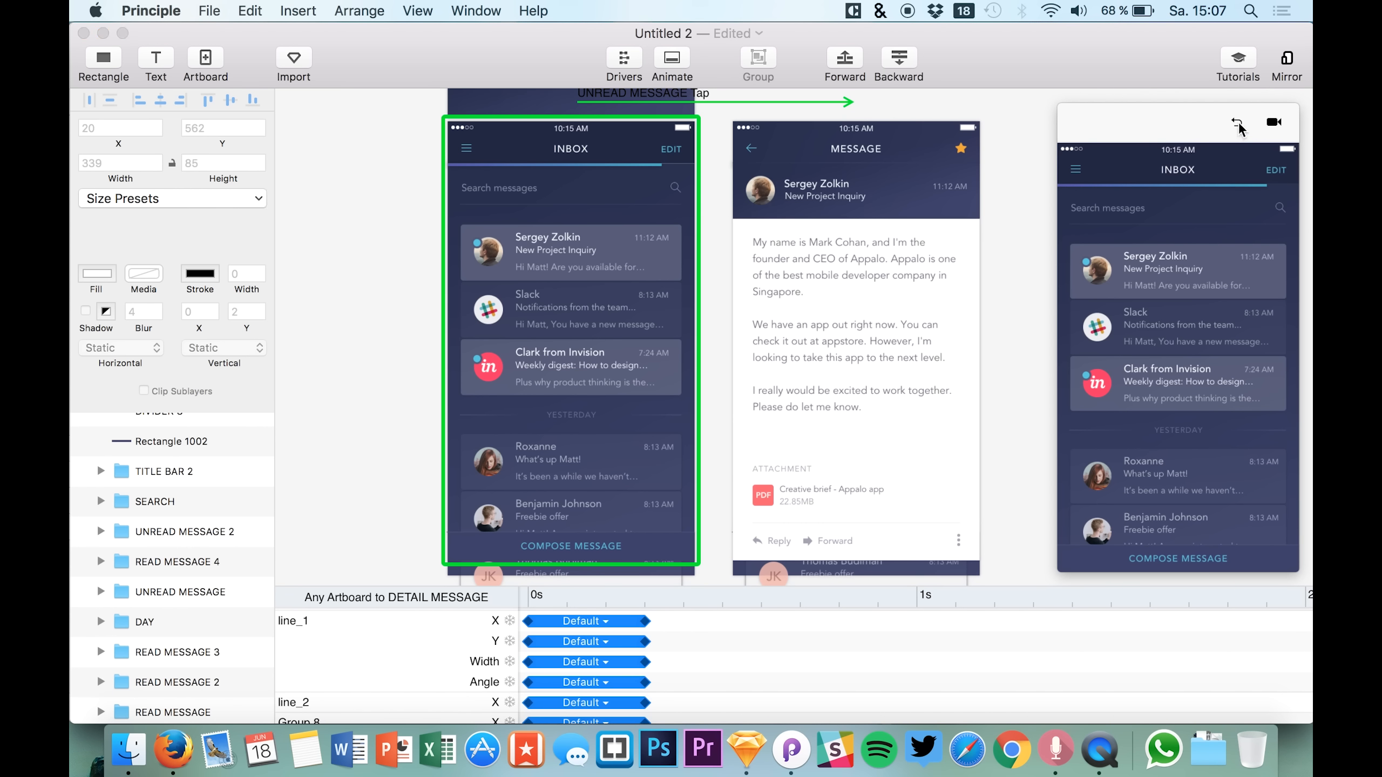
pyautogui.click(1230, 278)
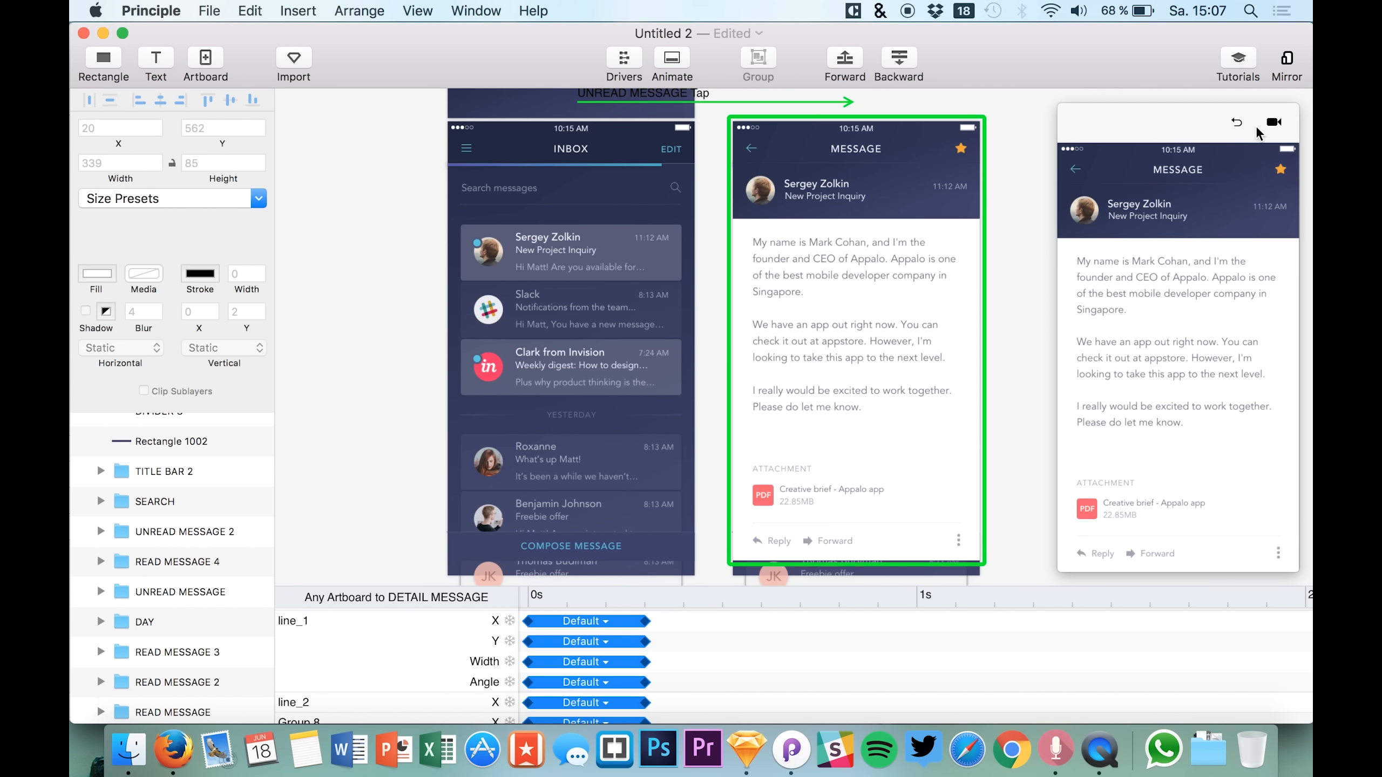
pyautogui.click(1236, 122)
pyautogui.click(1228, 271)
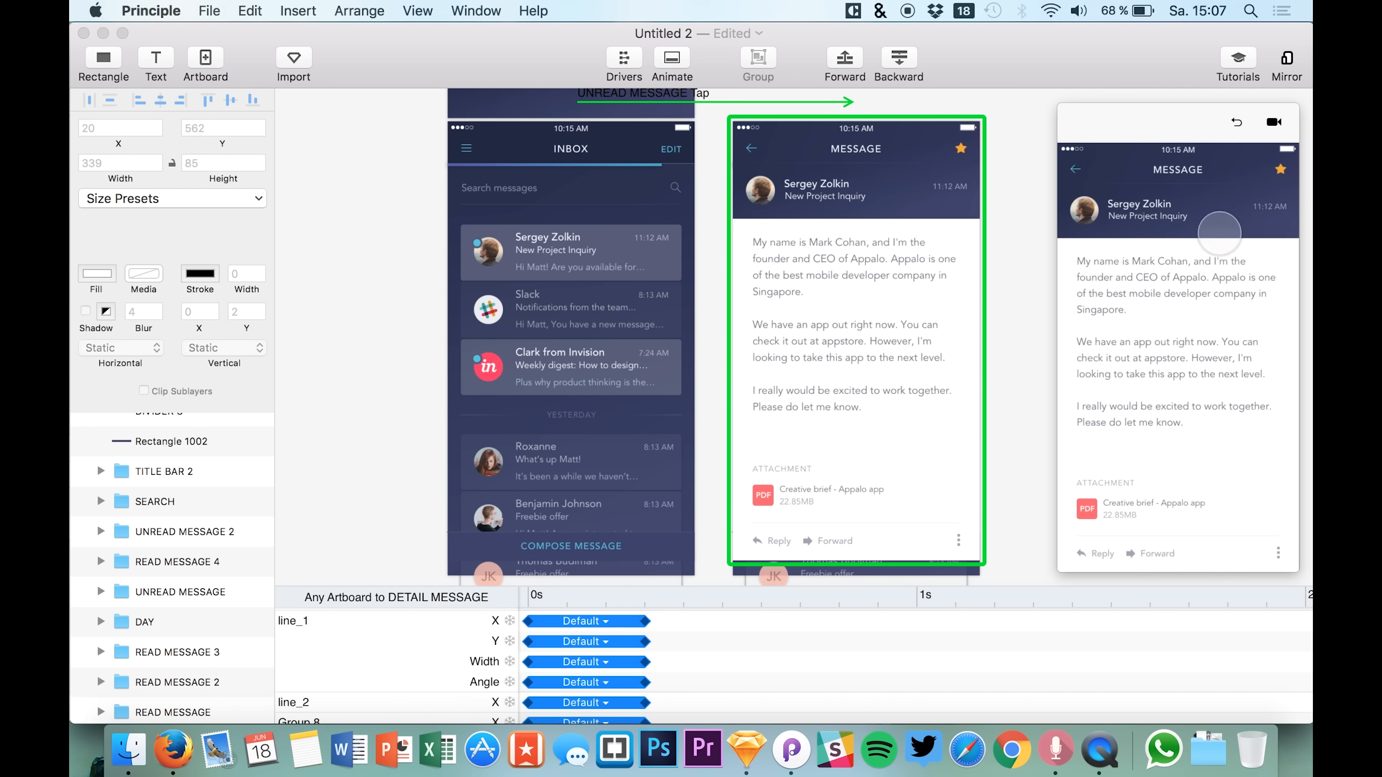
pyautogui.click(1239, 123)
pyautogui.click(1183, 270)
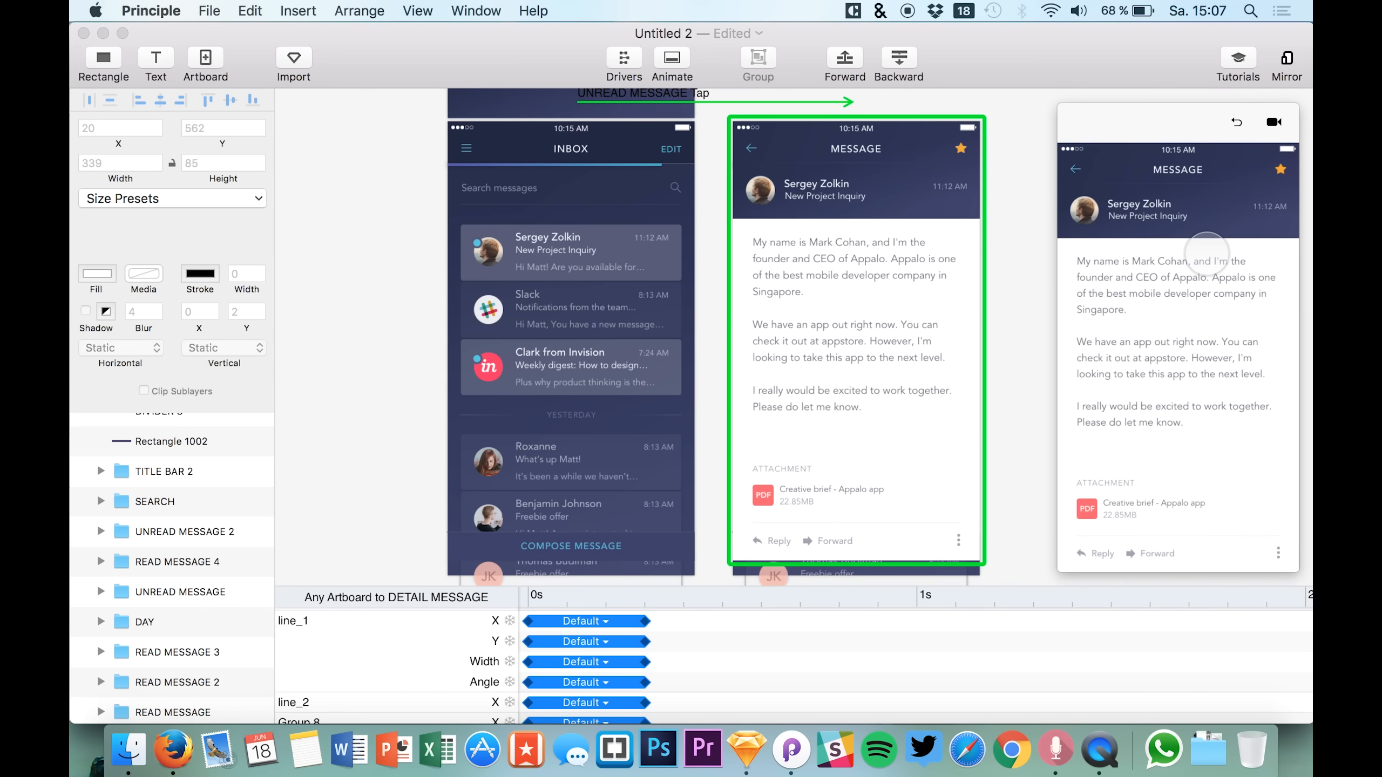
pyautogui.click(1237, 124)
pyautogui.click(1190, 267)
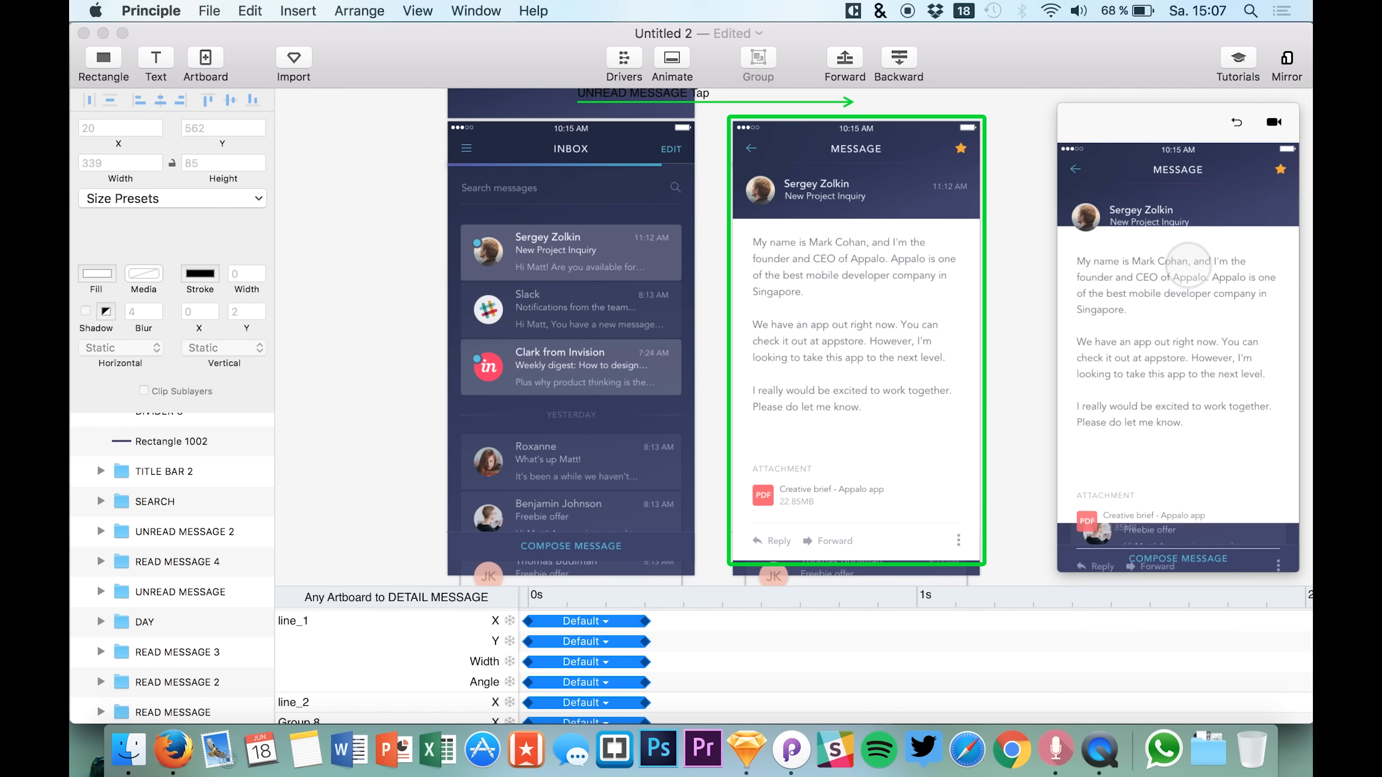
pyautogui.click(1237, 123)
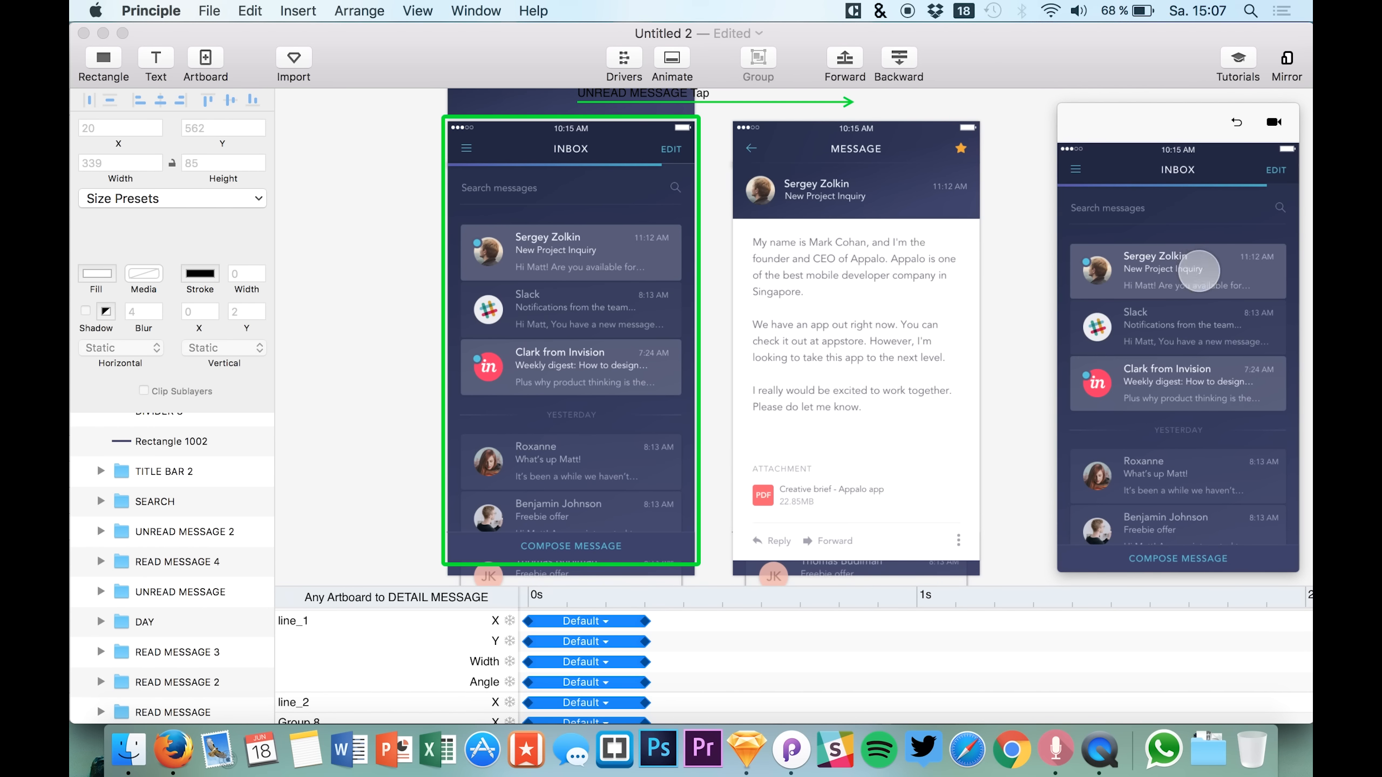
pyautogui.click(1198, 259)
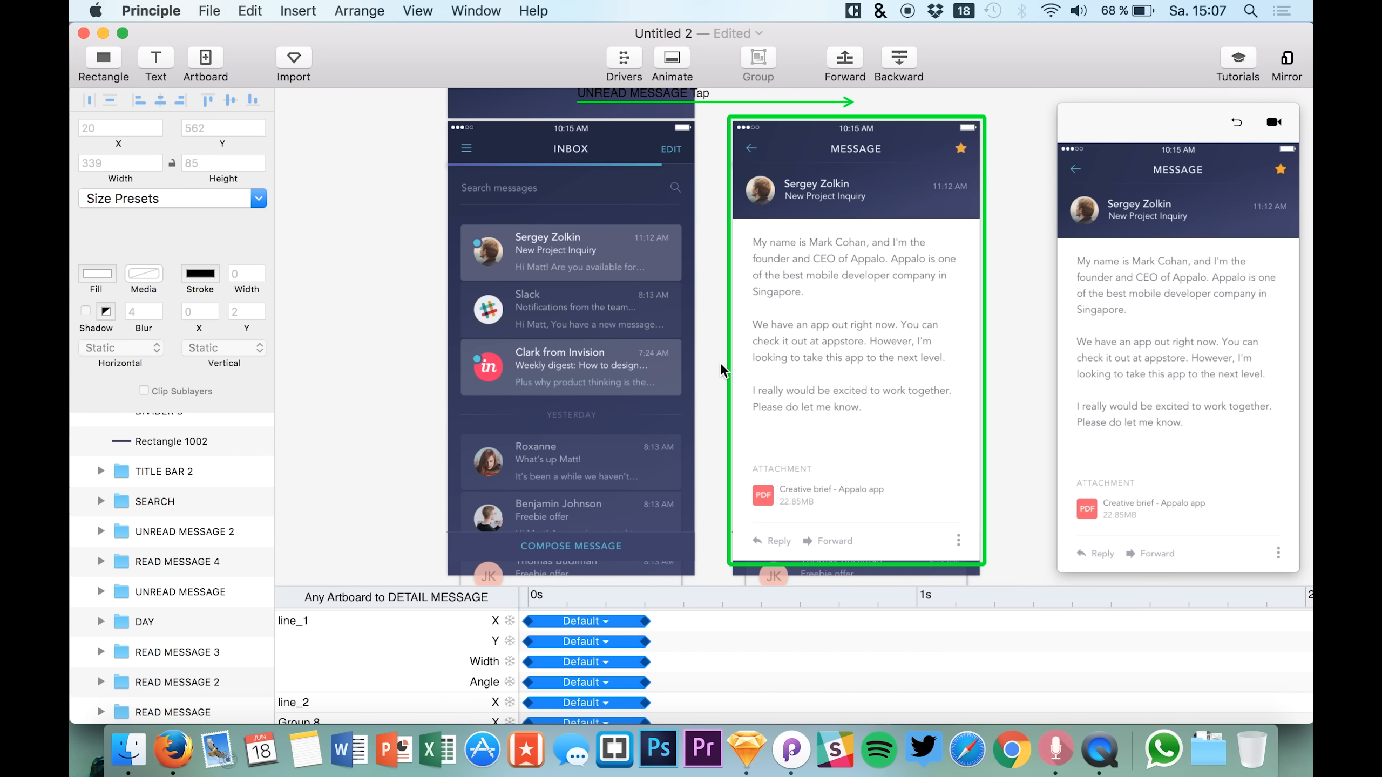
# Review the animated properties of the transition to DETAIL MESSAGE and enlarge the timeline area.
pyautogui.scroll(-2, 721, 363)
pyautogui.scroll(-15, 556, 706)
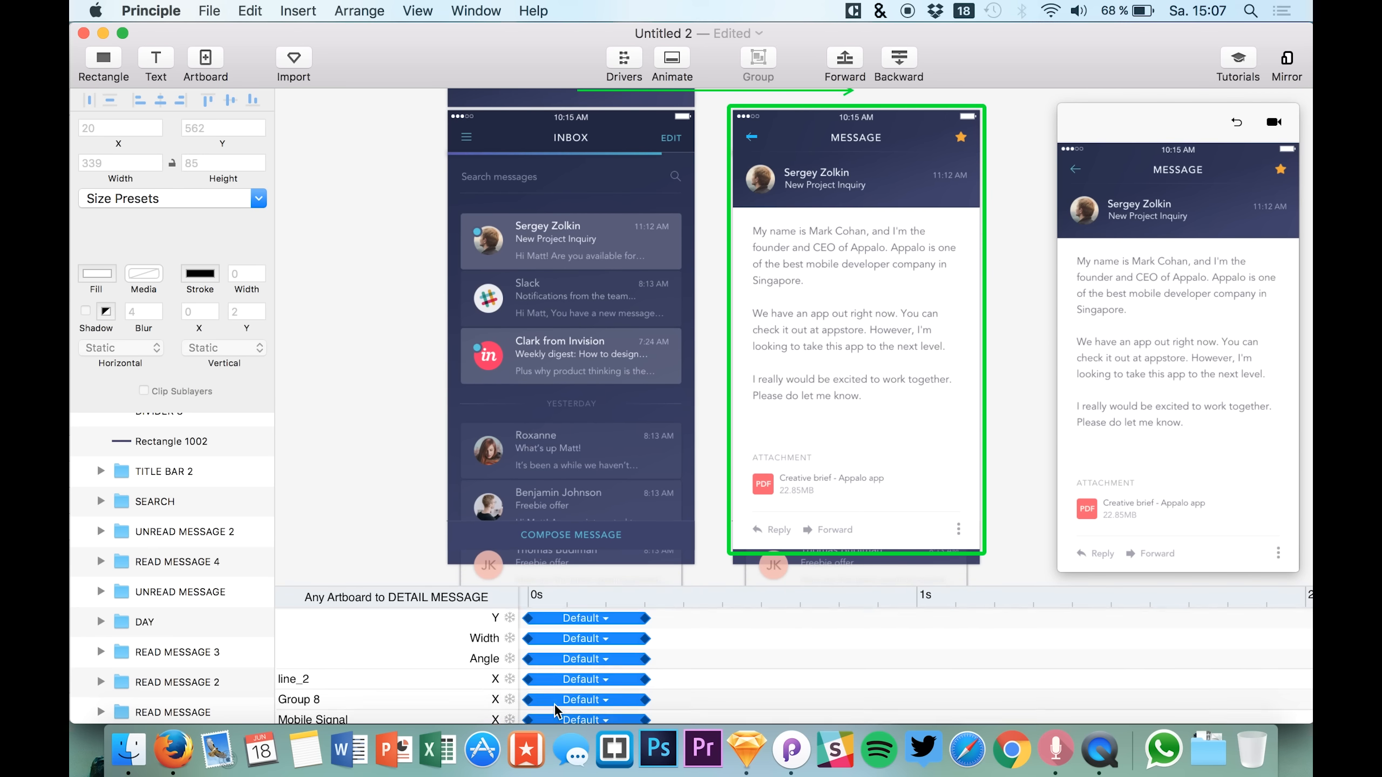
pyautogui.scroll(5, 554, 704)
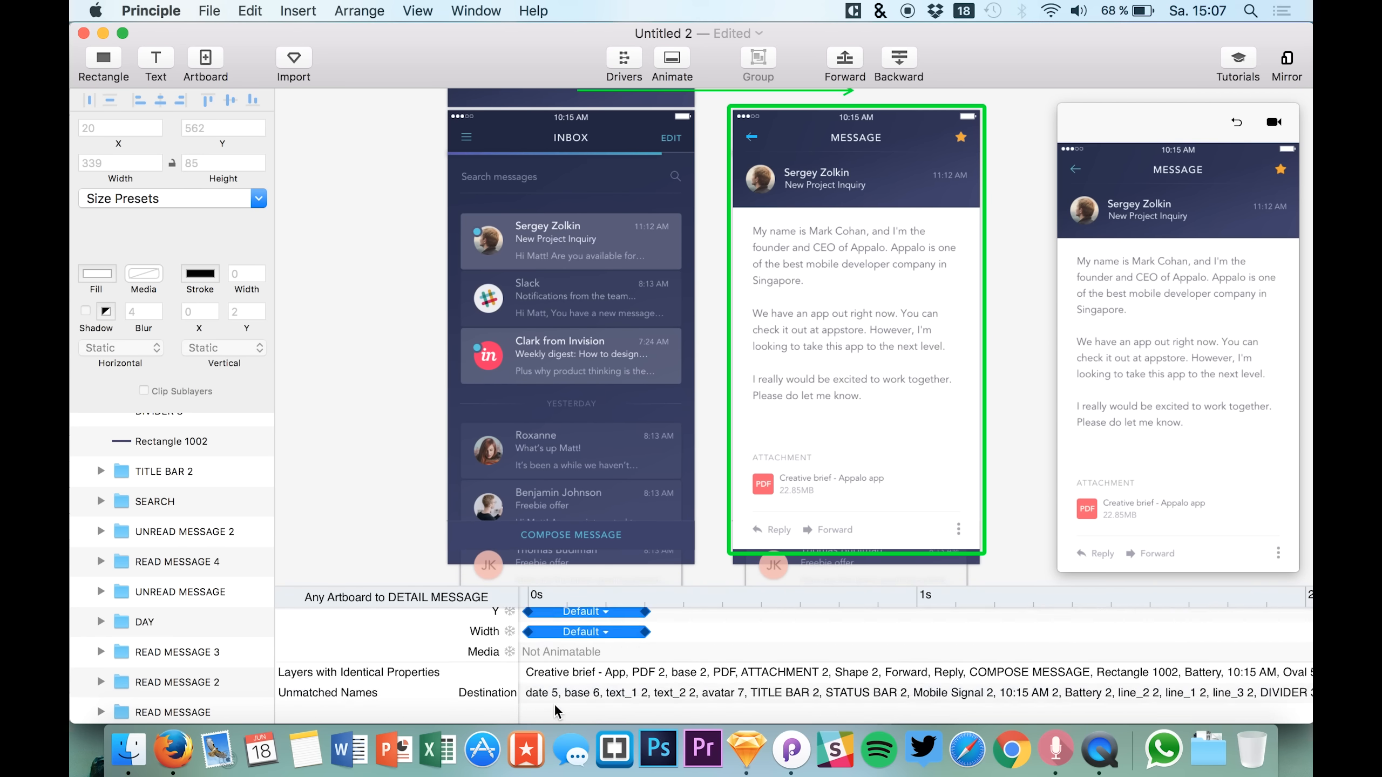
pyautogui.scroll(5, 554, 704)
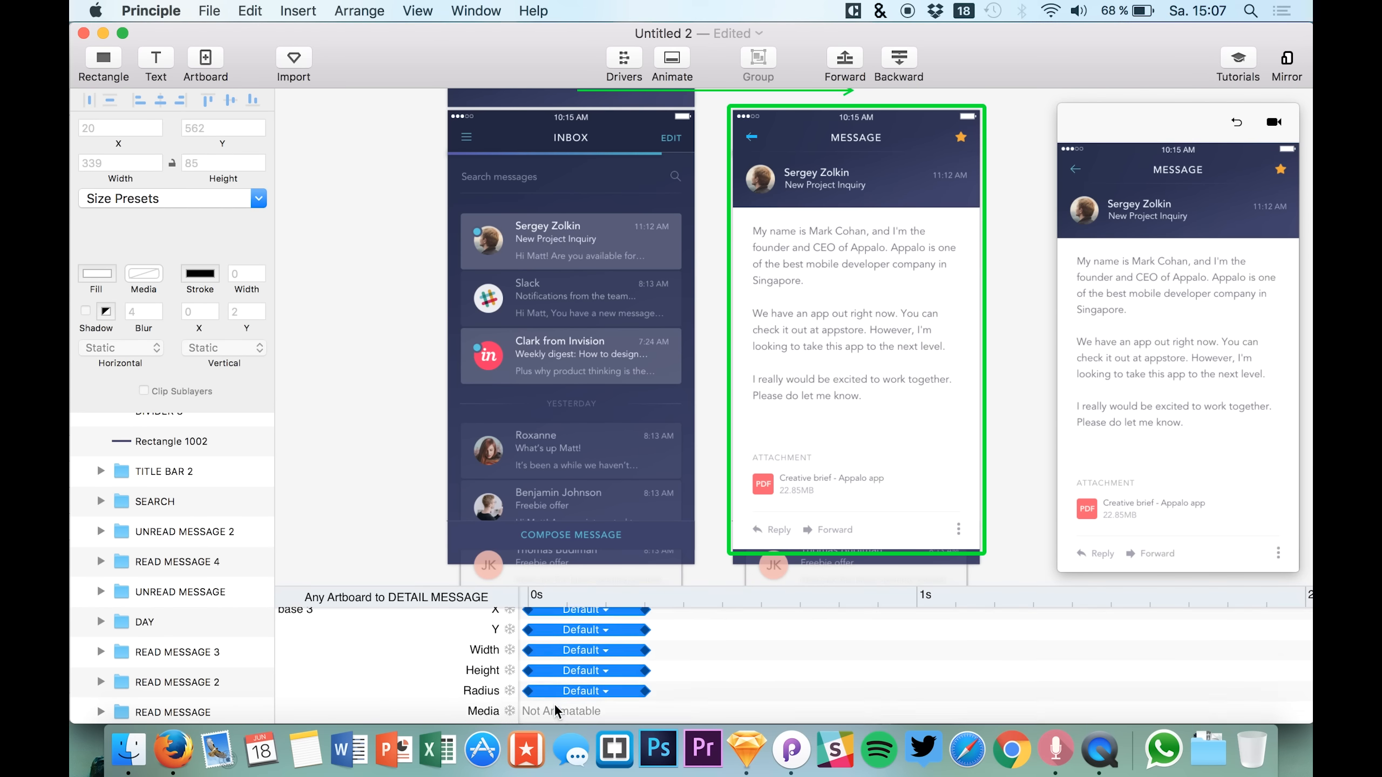
pyautogui.moveTo(575, 589); pyautogui.dragTo(576, 411)
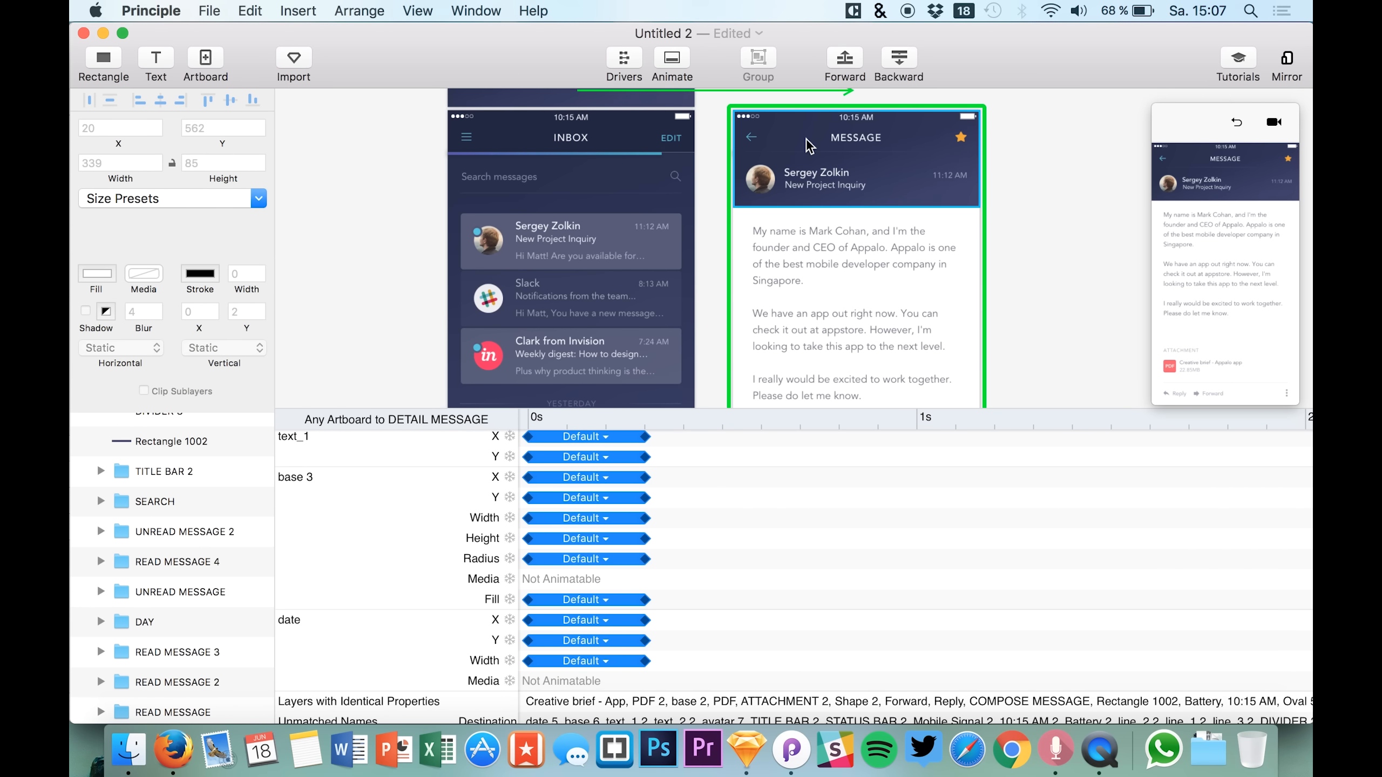
# Delay base1's Y animation in the transition to DETAIL MESSAGE so it starts at about 0.15 s.
pyautogui.click(896, 182)
pyautogui.scroll(5, 97, 600)
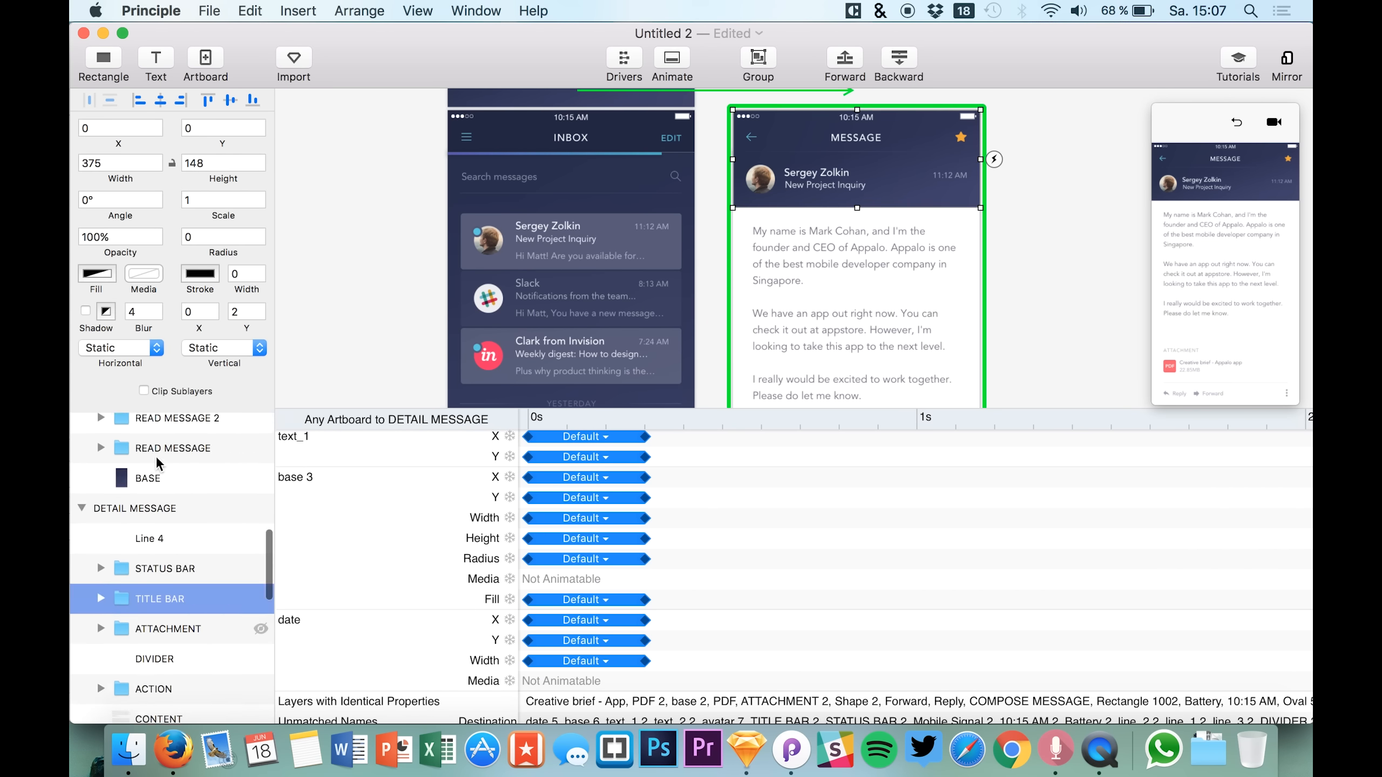
pyautogui.scroll(10, 156, 456)
pyautogui.click(148, 463)
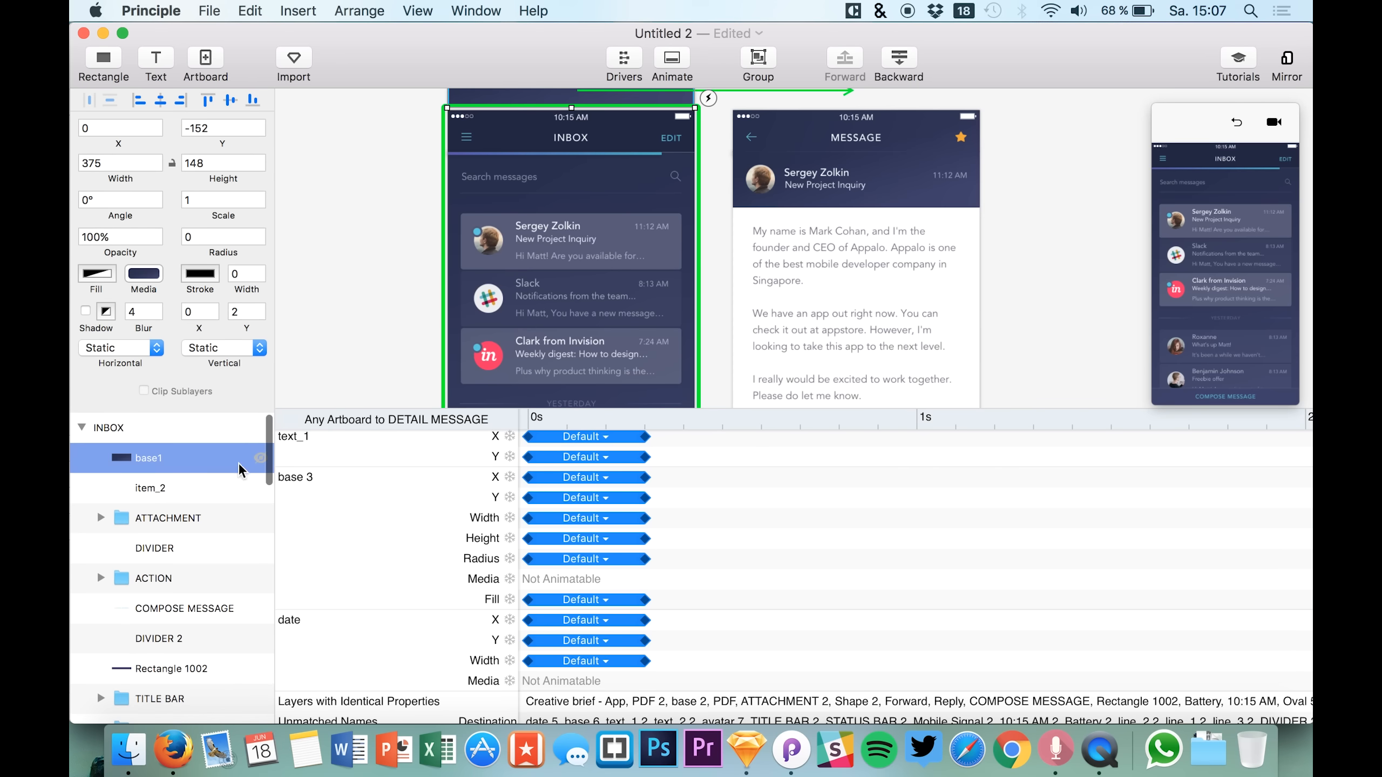
pyautogui.scroll(15, 365, 532)
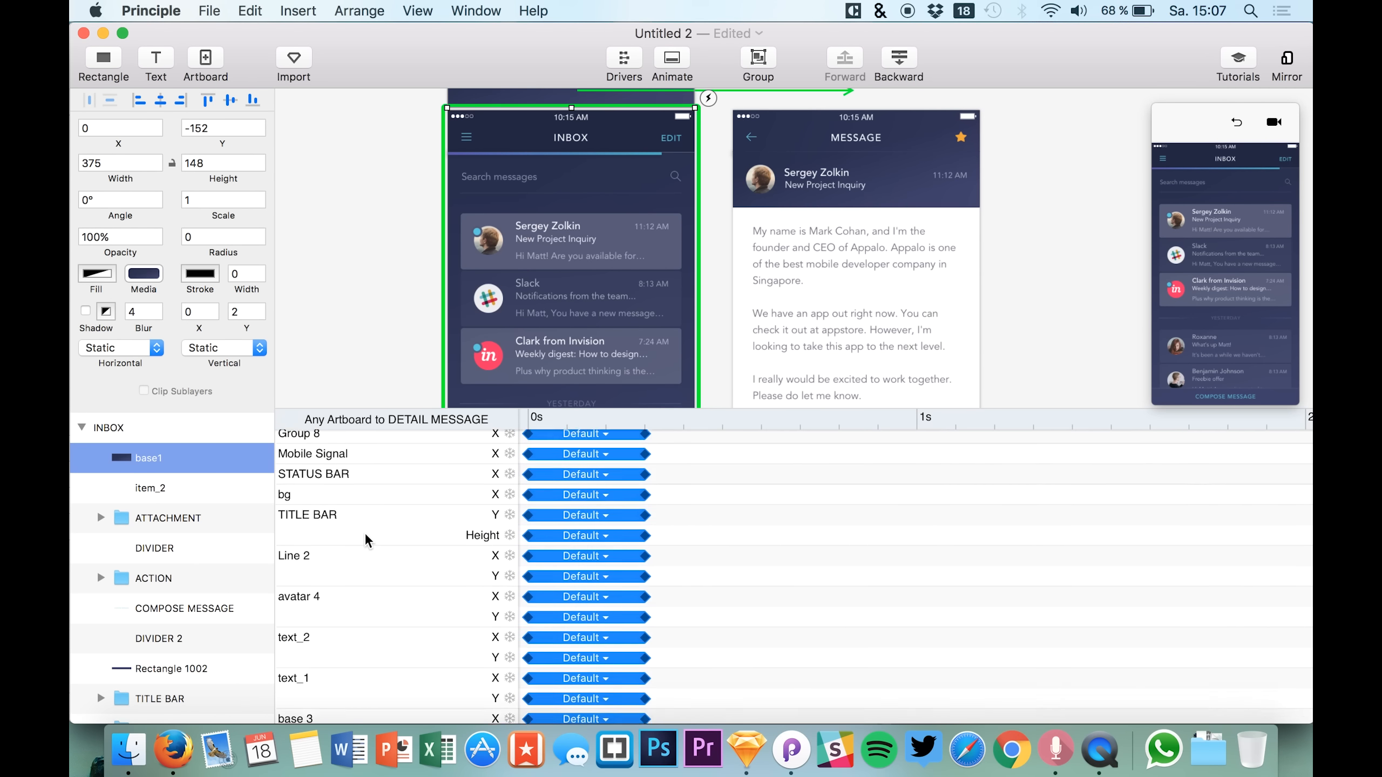
pyautogui.scroll(20, 365, 532)
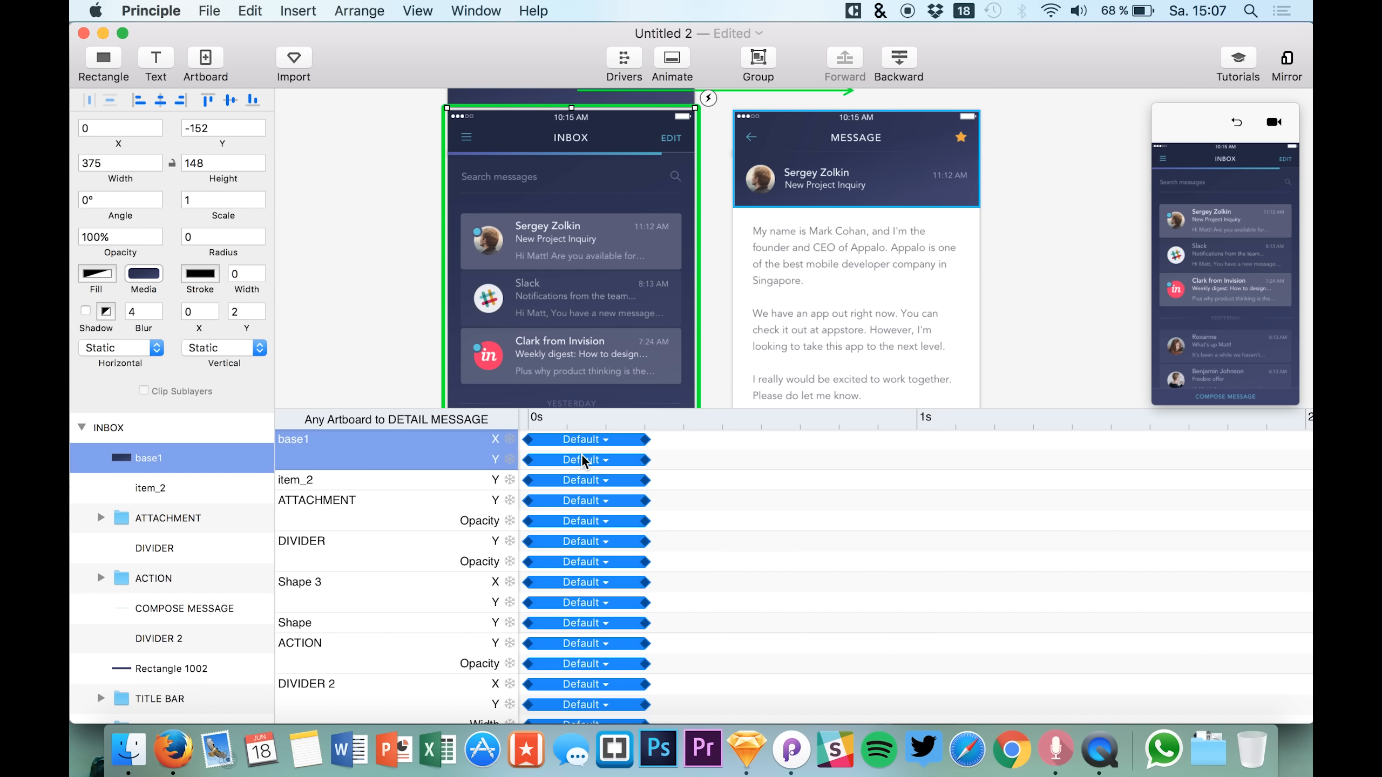
pyautogui.moveTo(555, 460); pyautogui.dragTo(614, 458)
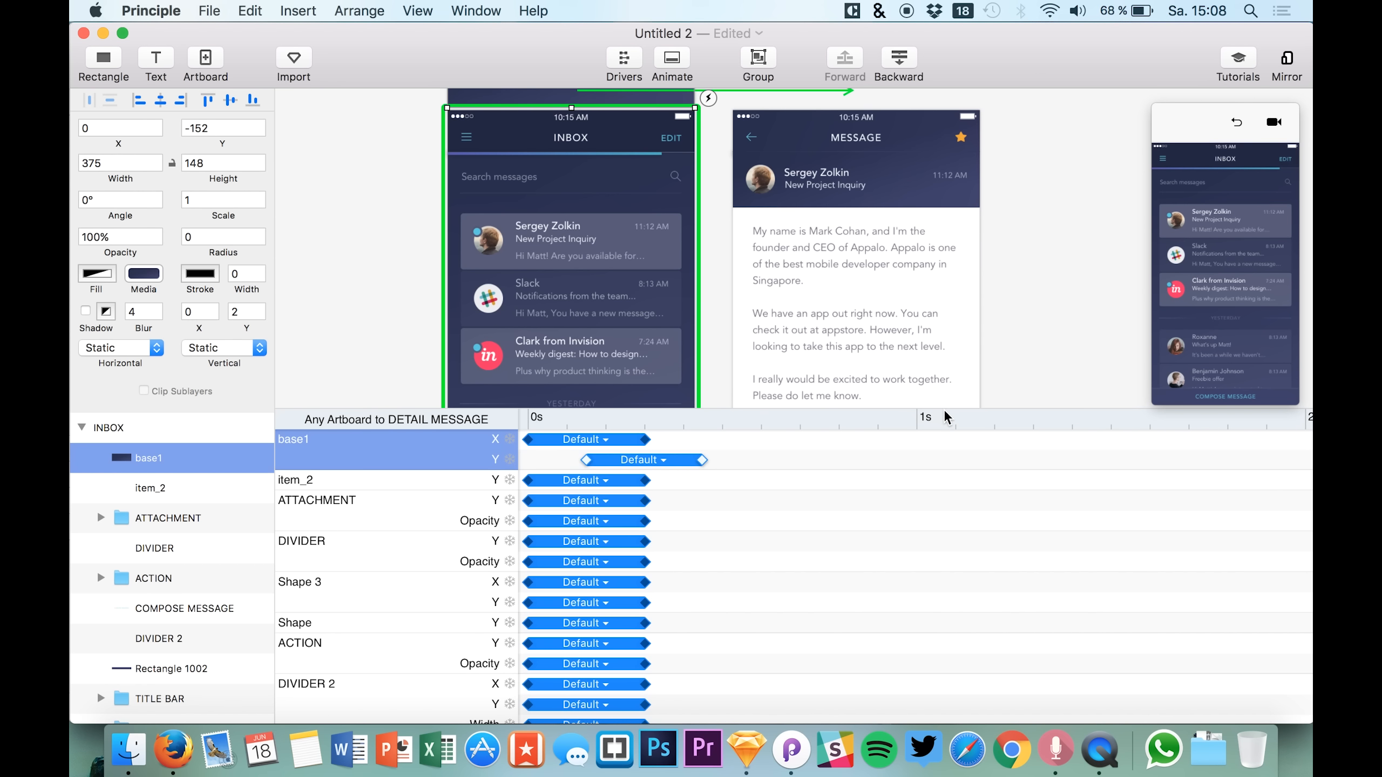
pyautogui.click(994, 407)
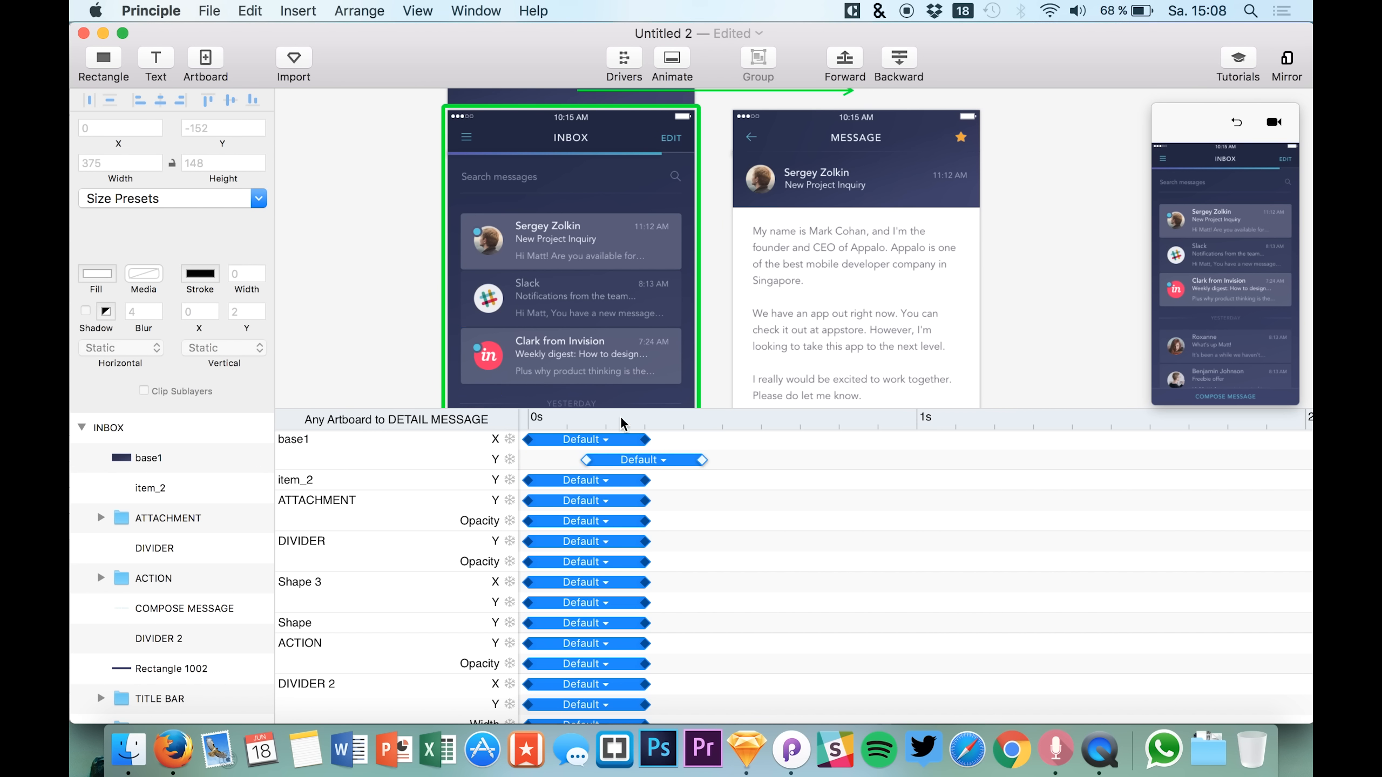
# Shrink the timeline area, enlarge the preview and replay opening the first message to check base1's delayed animation.
pyautogui.moveTo(710, 411); pyautogui.dragTo(698, 583)
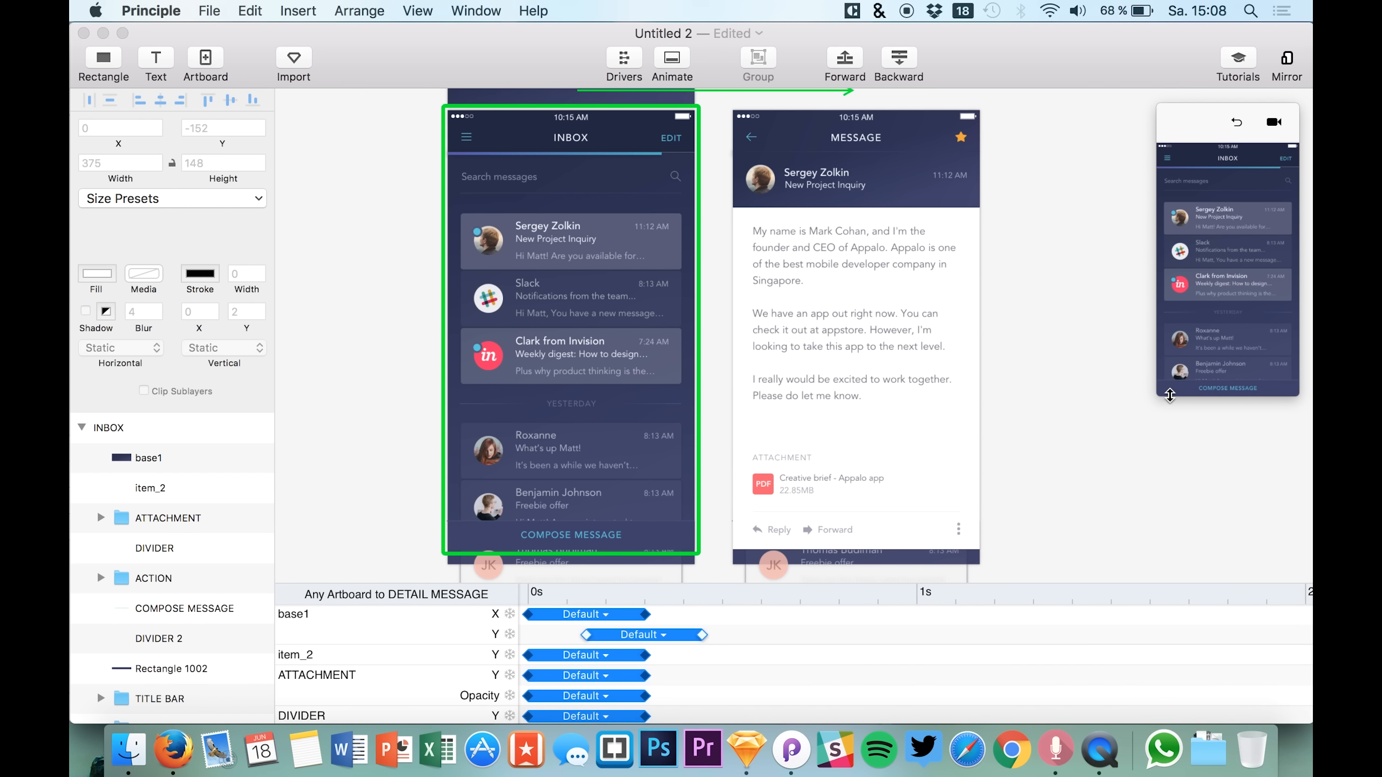
pyautogui.moveTo(1158, 395); pyautogui.dragTo(1023, 547)
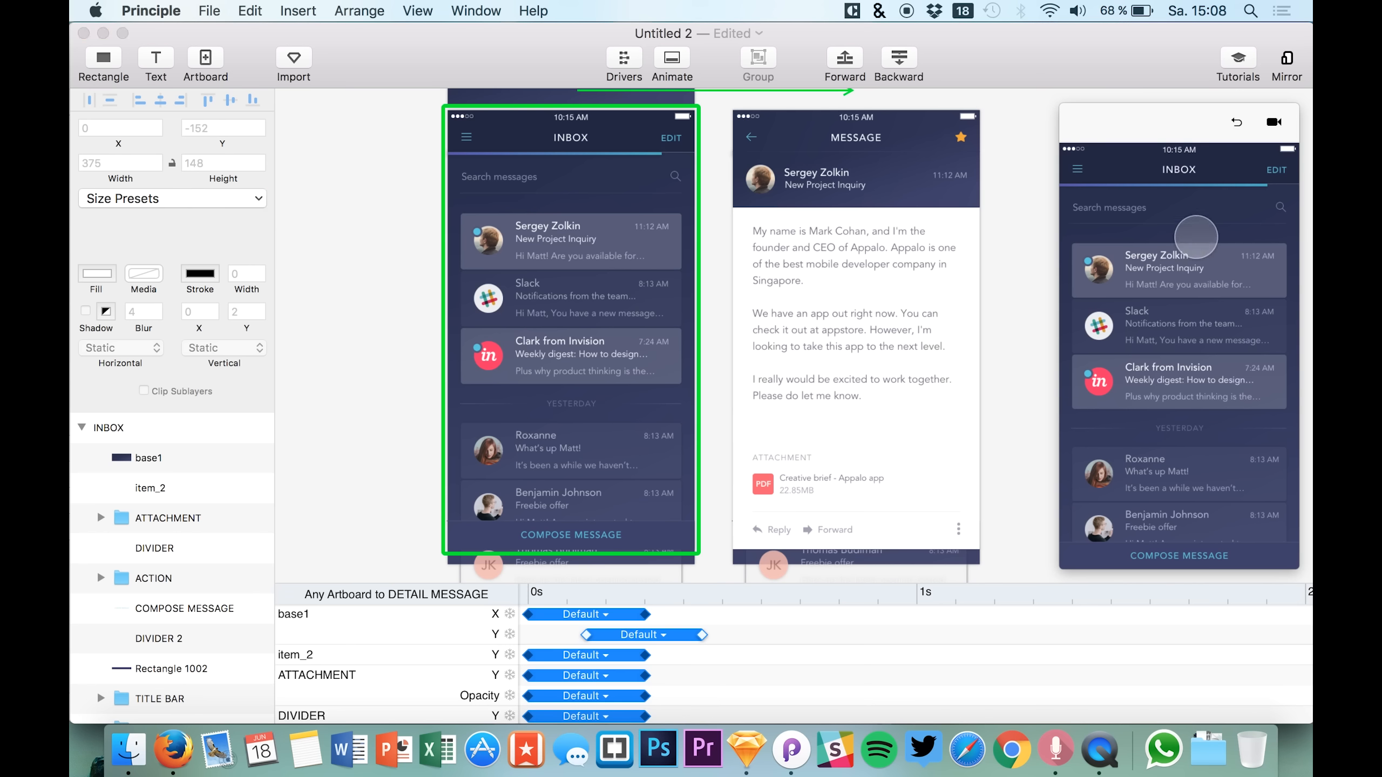
pyautogui.click(1234, 268)
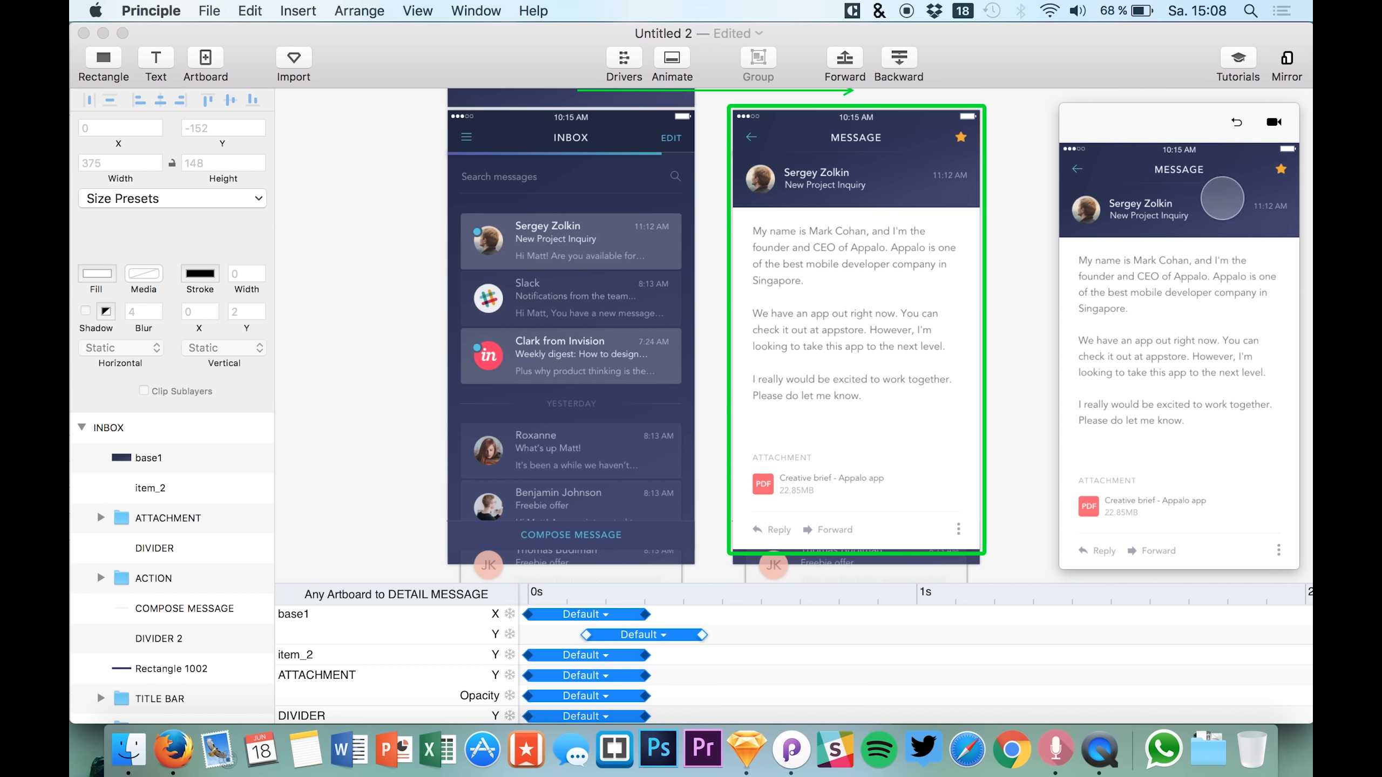
pyautogui.click(1234, 121)
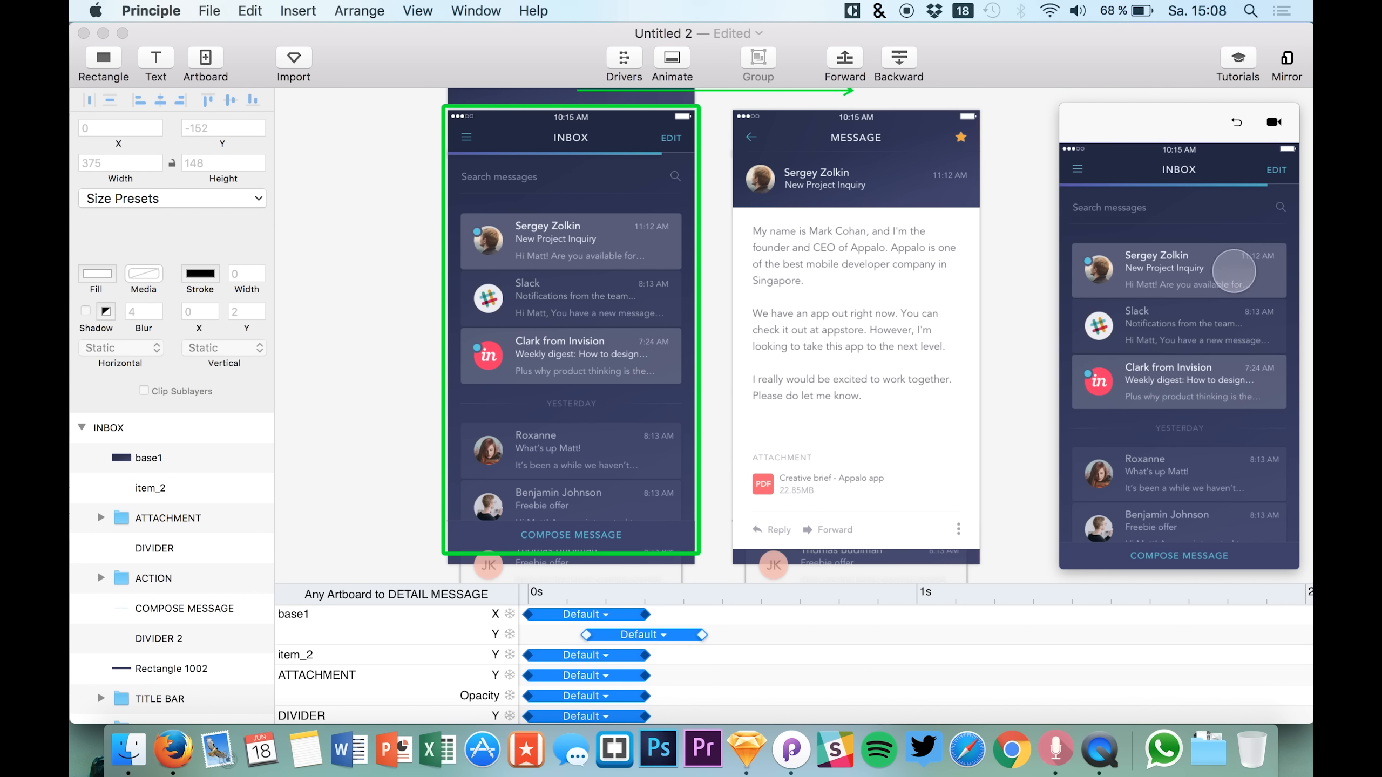
pyautogui.click(1234, 271)
pyautogui.click(1236, 122)
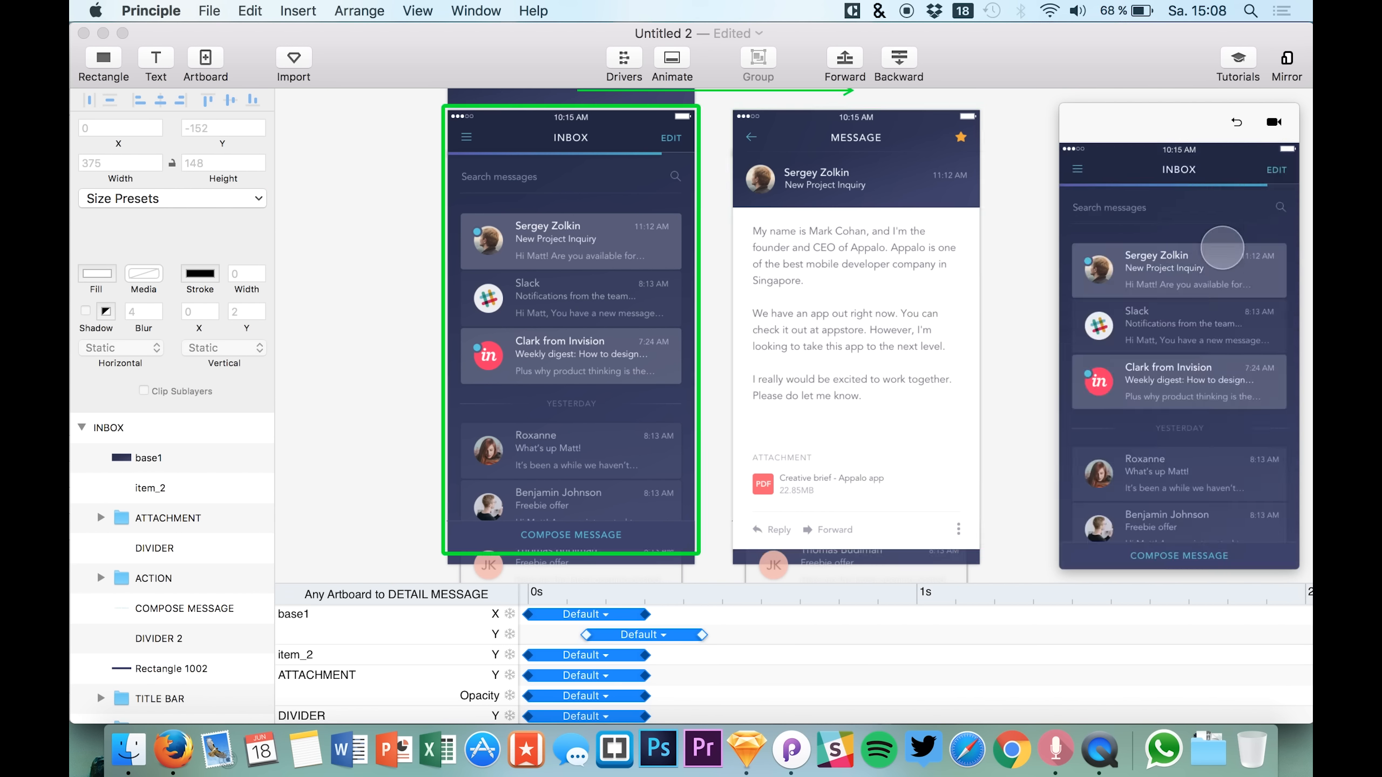
pyautogui.click(1221, 283)
# Stretch the white item_2 background in DETAIL MESSAGE to the artboard's full height, with Y 0 and height 668.
pyautogui.click(886, 287)
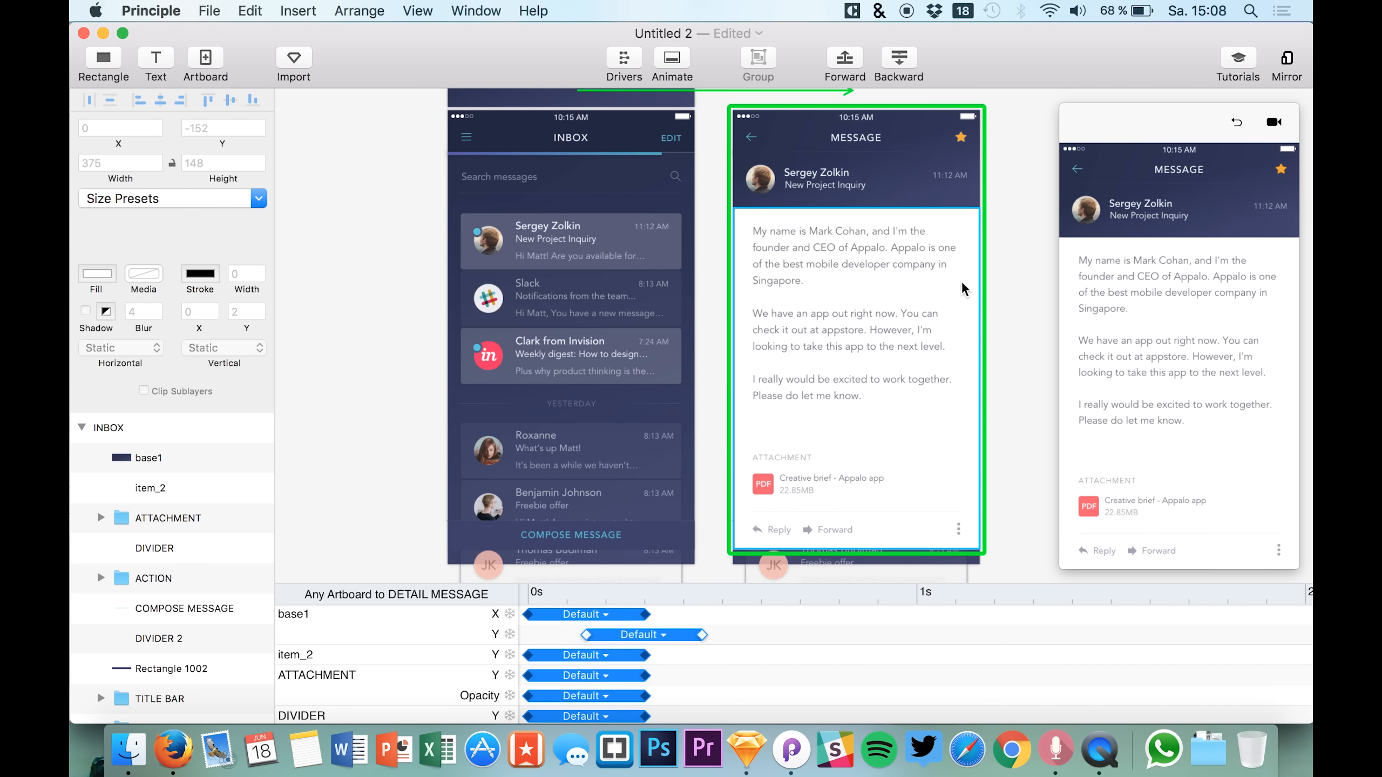
pyautogui.moveTo(855, 207); pyautogui.dragTo(847, 112)
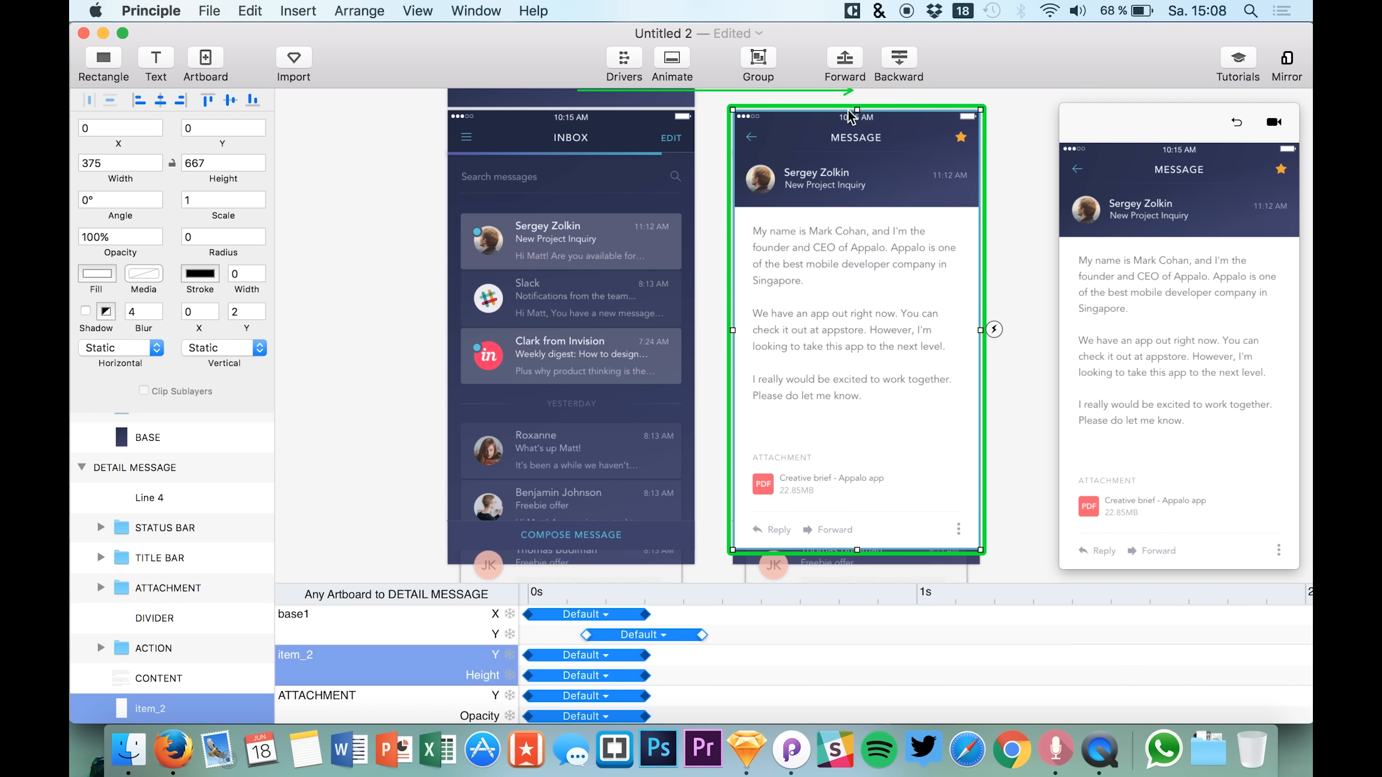
pyautogui.moveTo(857, 549); pyautogui.dragTo(858, 554)
# Replay the inbox-to-message transition several times to check the motion of the taller item_2 background.
pyautogui.click(1164, 137)
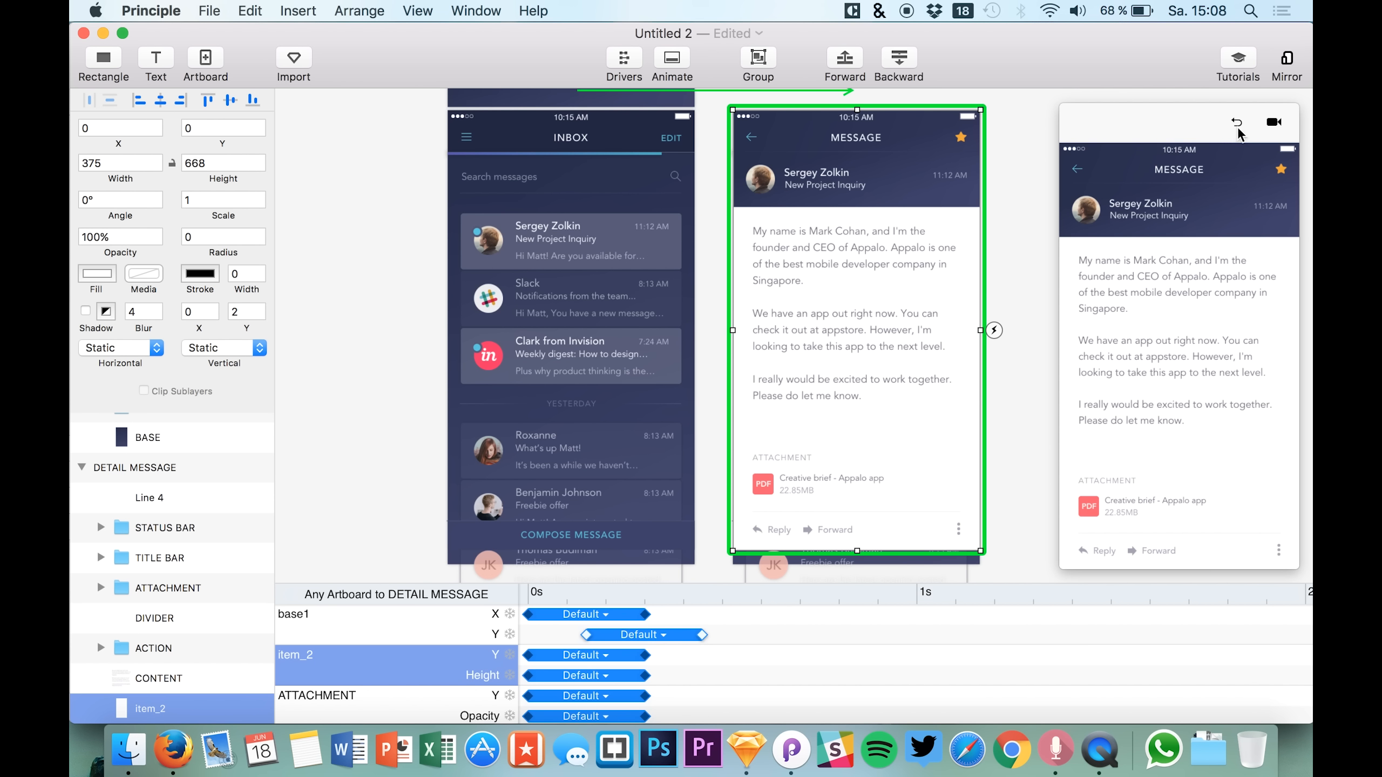
pyautogui.click(1237, 130)
pyautogui.click(1247, 272)
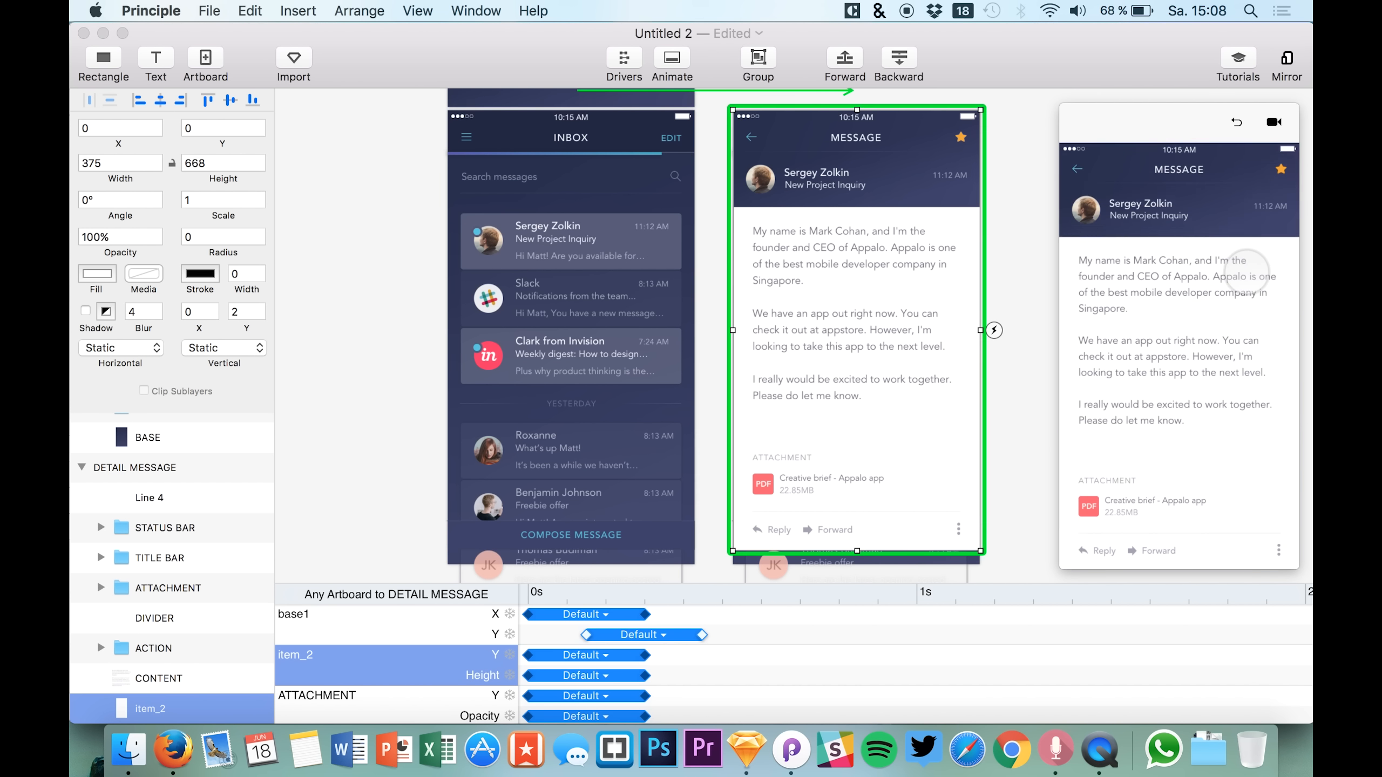
pyautogui.click(1236, 126)
pyautogui.click(1215, 262)
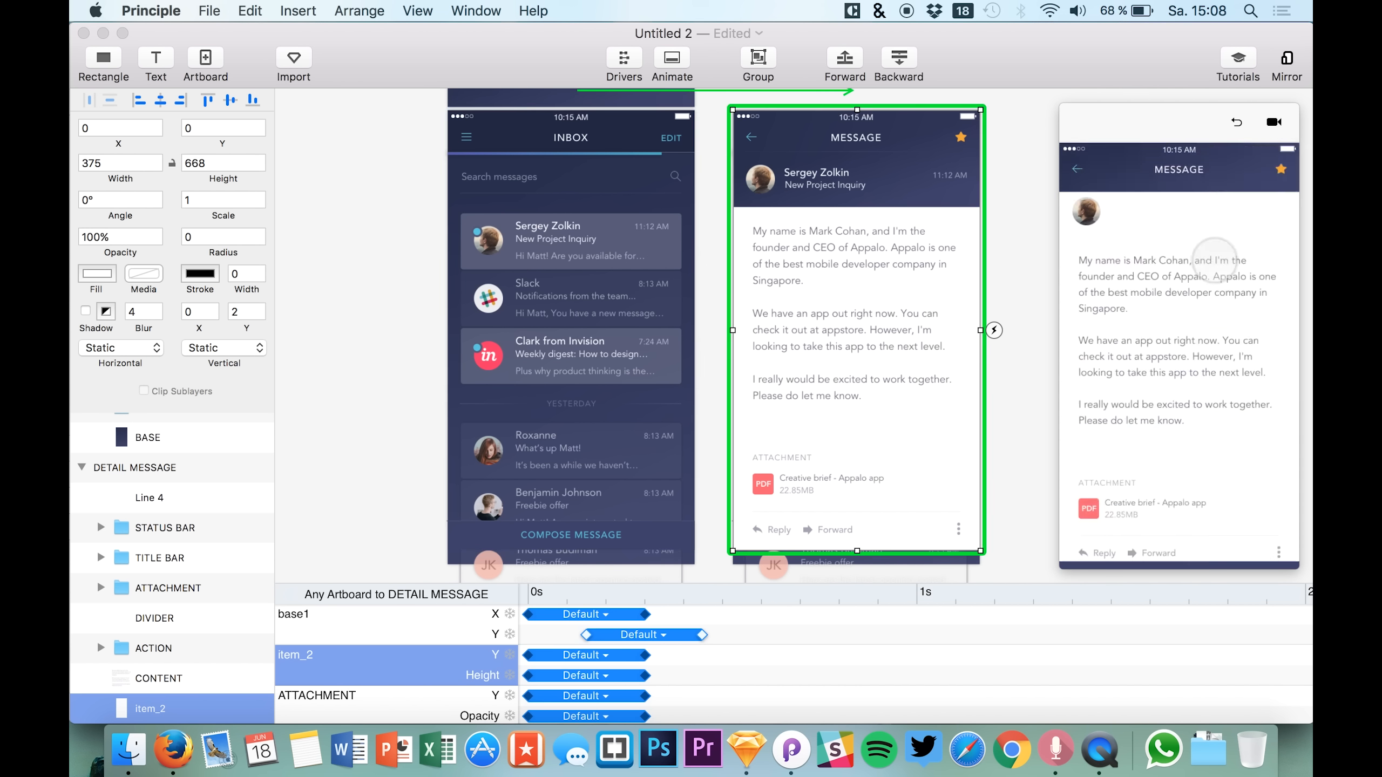
pyautogui.click(1237, 123)
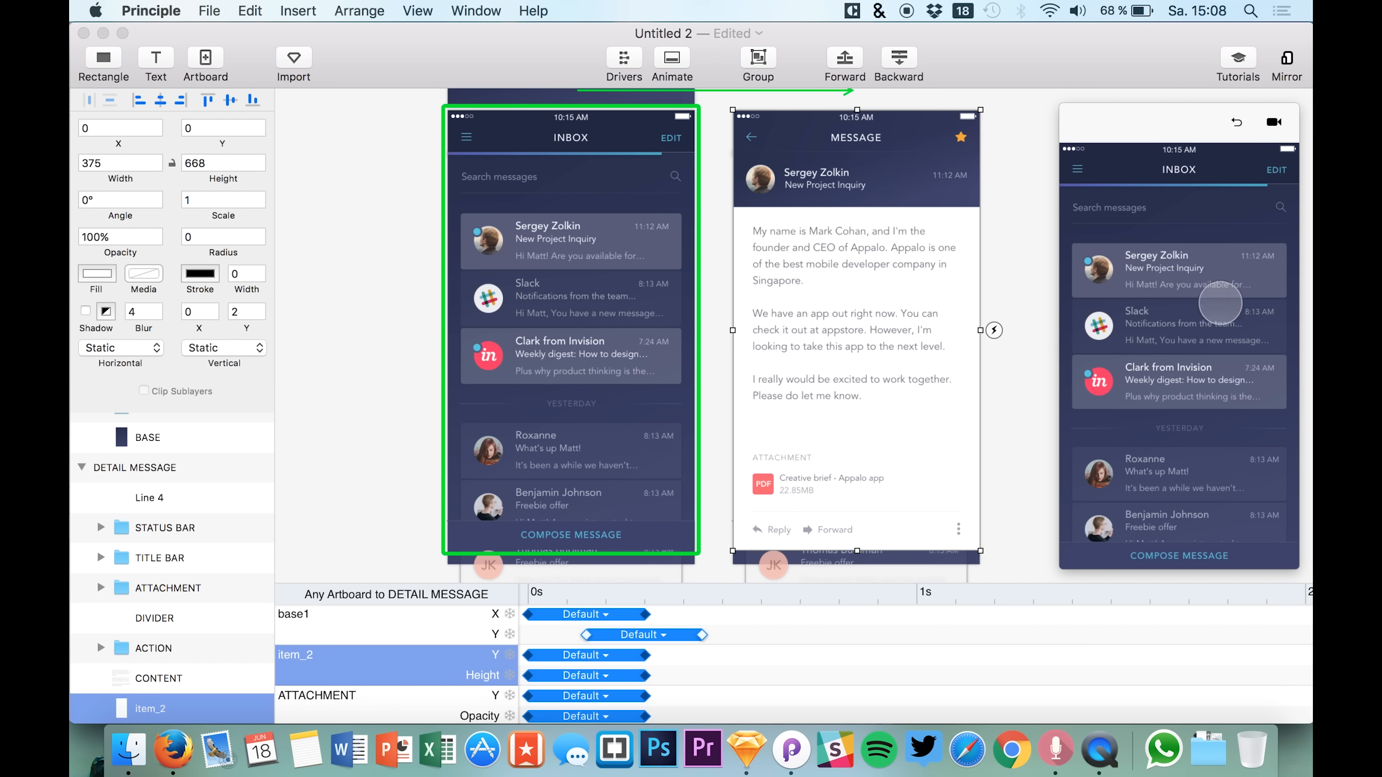
pyautogui.click(1223, 280)
pyautogui.click(1237, 123)
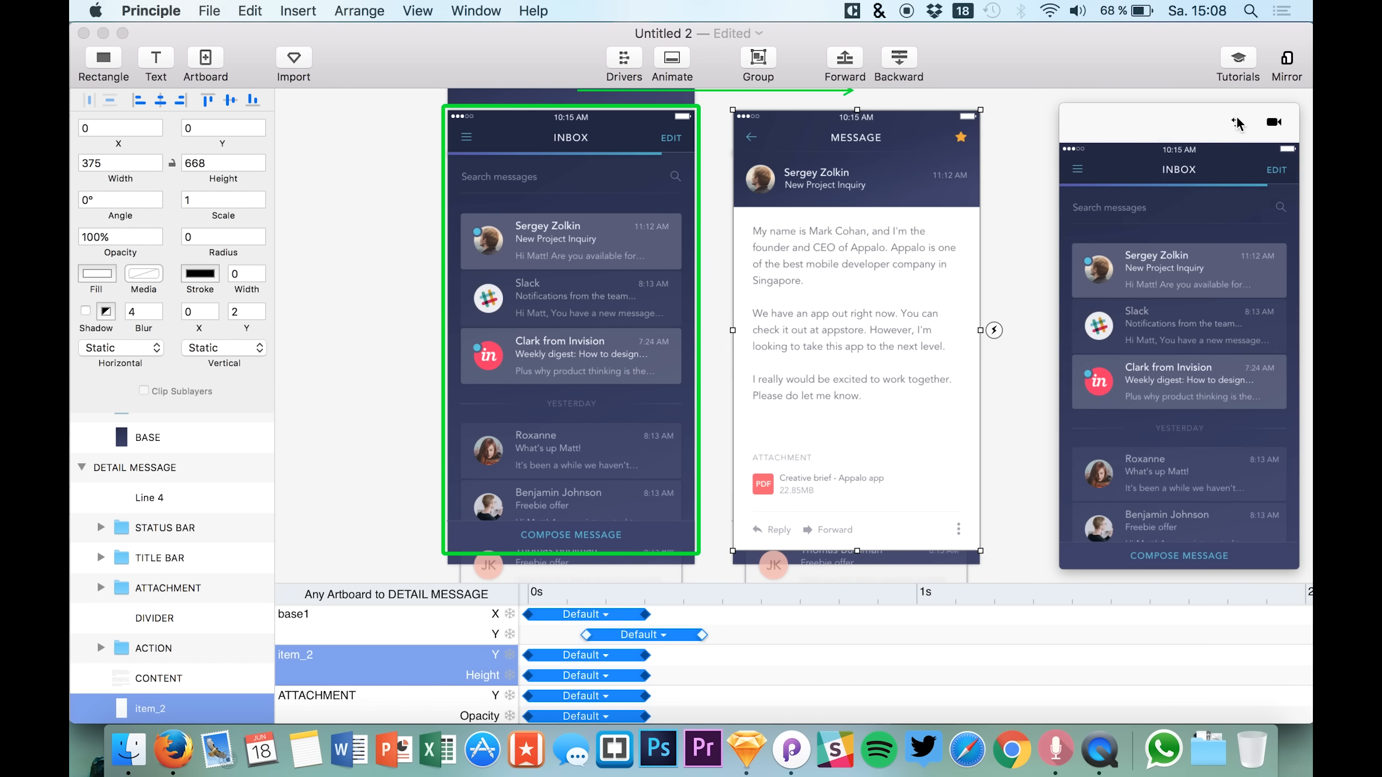
pyautogui.click(1222, 260)
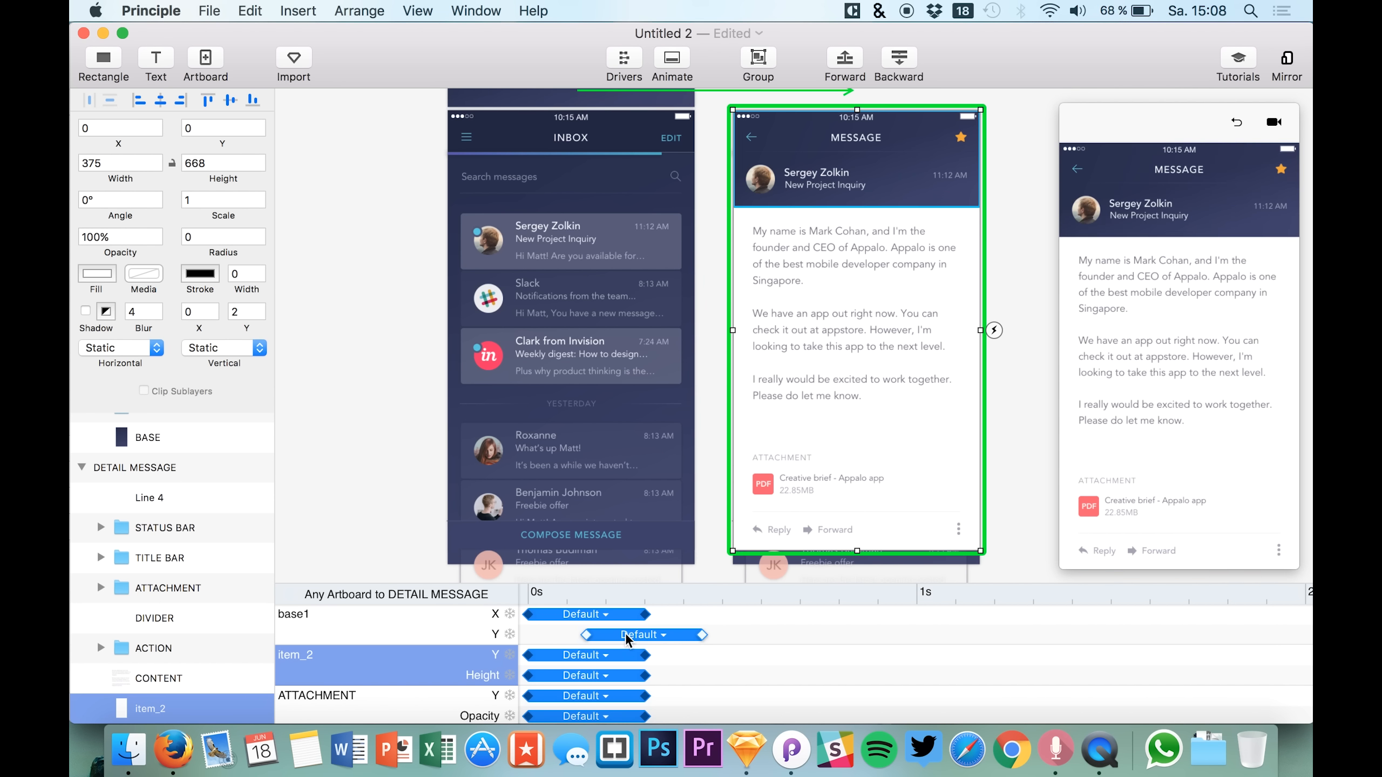
# Return base1's Y animation to 0 s with its original duration, and delay item_2's Y animation to start at about 0.07 s.
pyautogui.moveTo(573, 633); pyautogui.dragTo(577, 632)
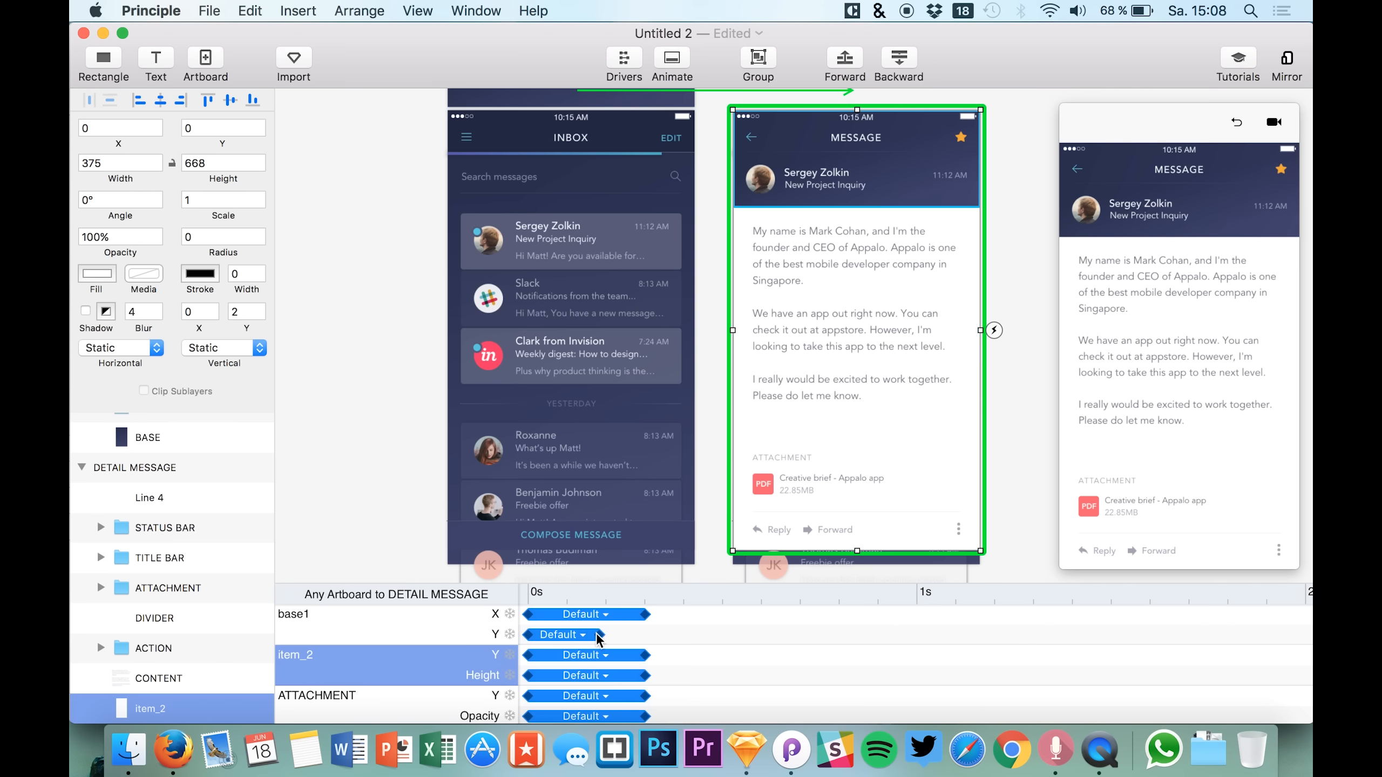
pyautogui.moveTo(641, 636); pyautogui.dragTo(644, 635)
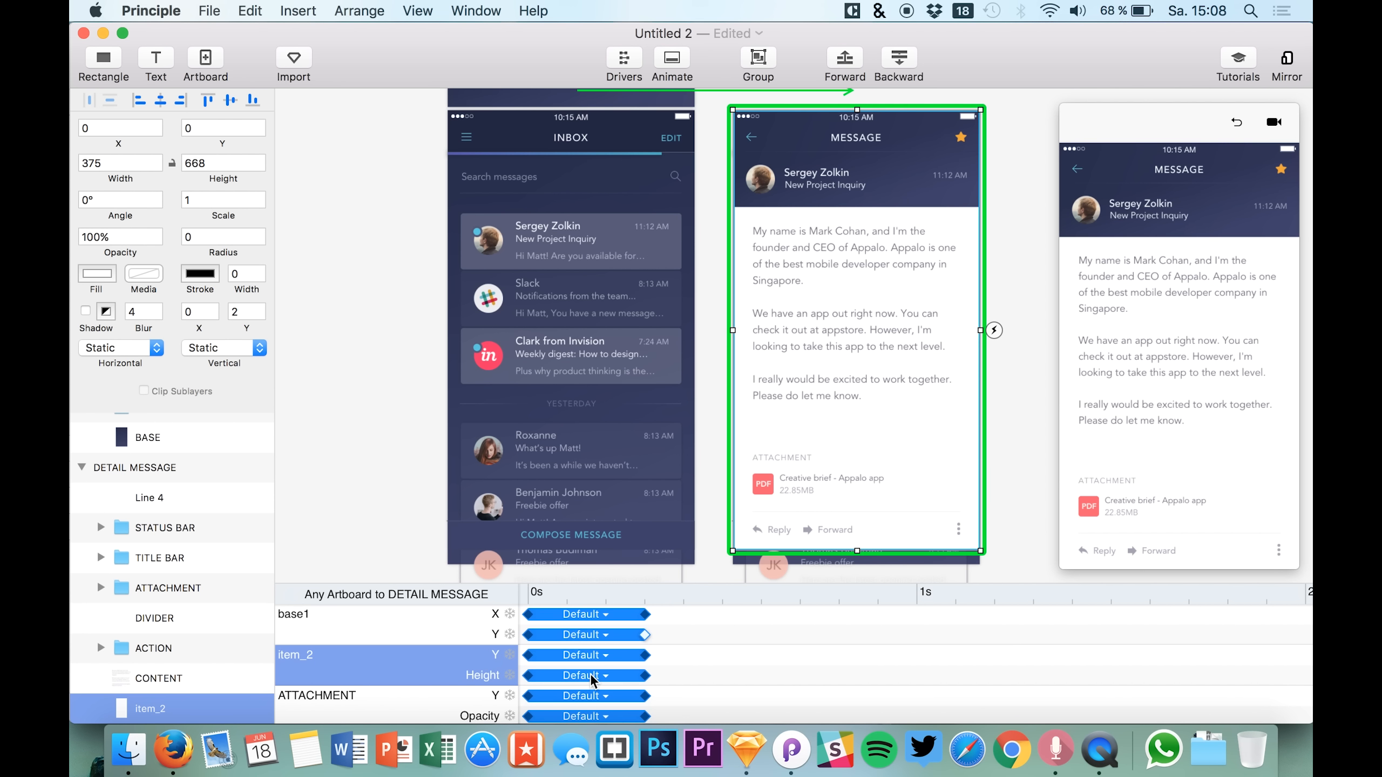
pyautogui.moveTo(576, 658); pyautogui.dragTo(605, 653)
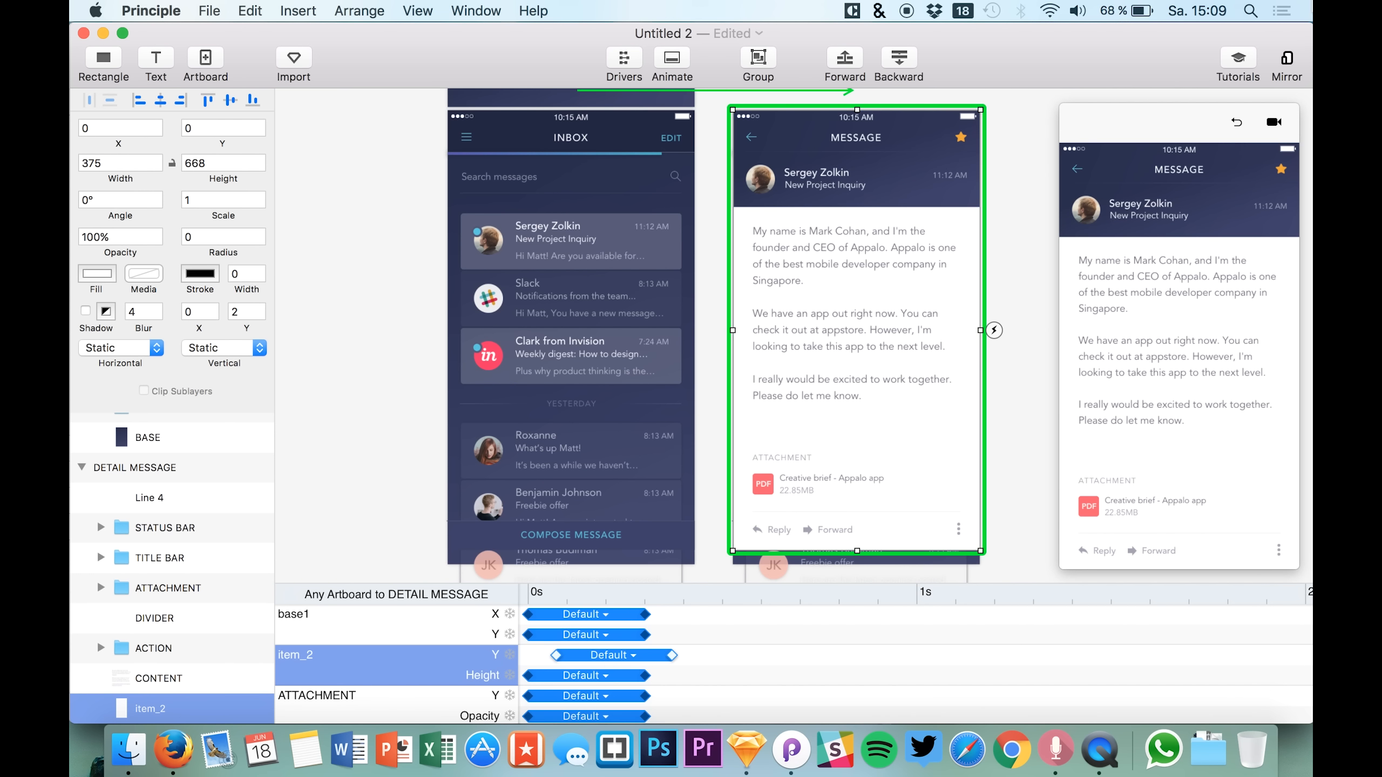
# Replay opening the first message several times to check item_2's delayed Y animation.
pyautogui.click(1233, 128)
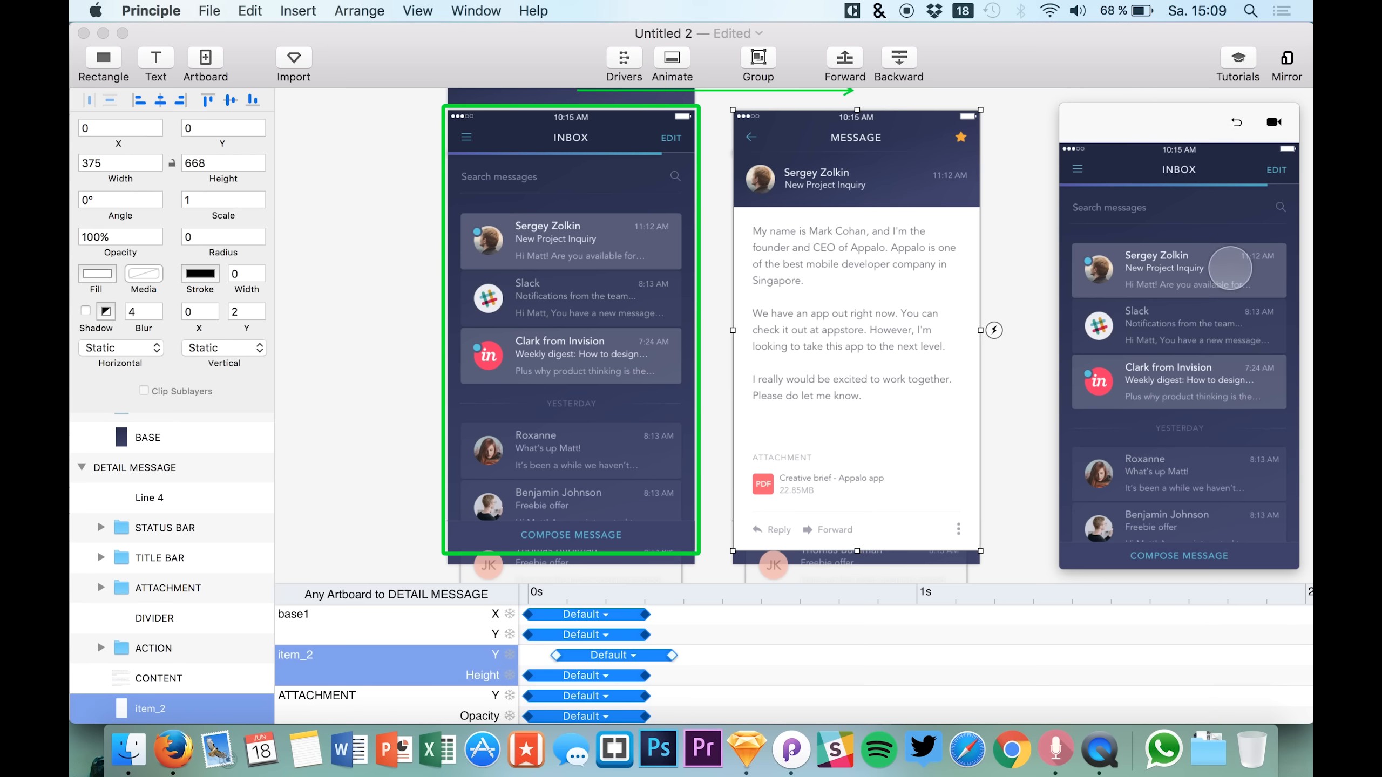
pyautogui.click(1230, 268)
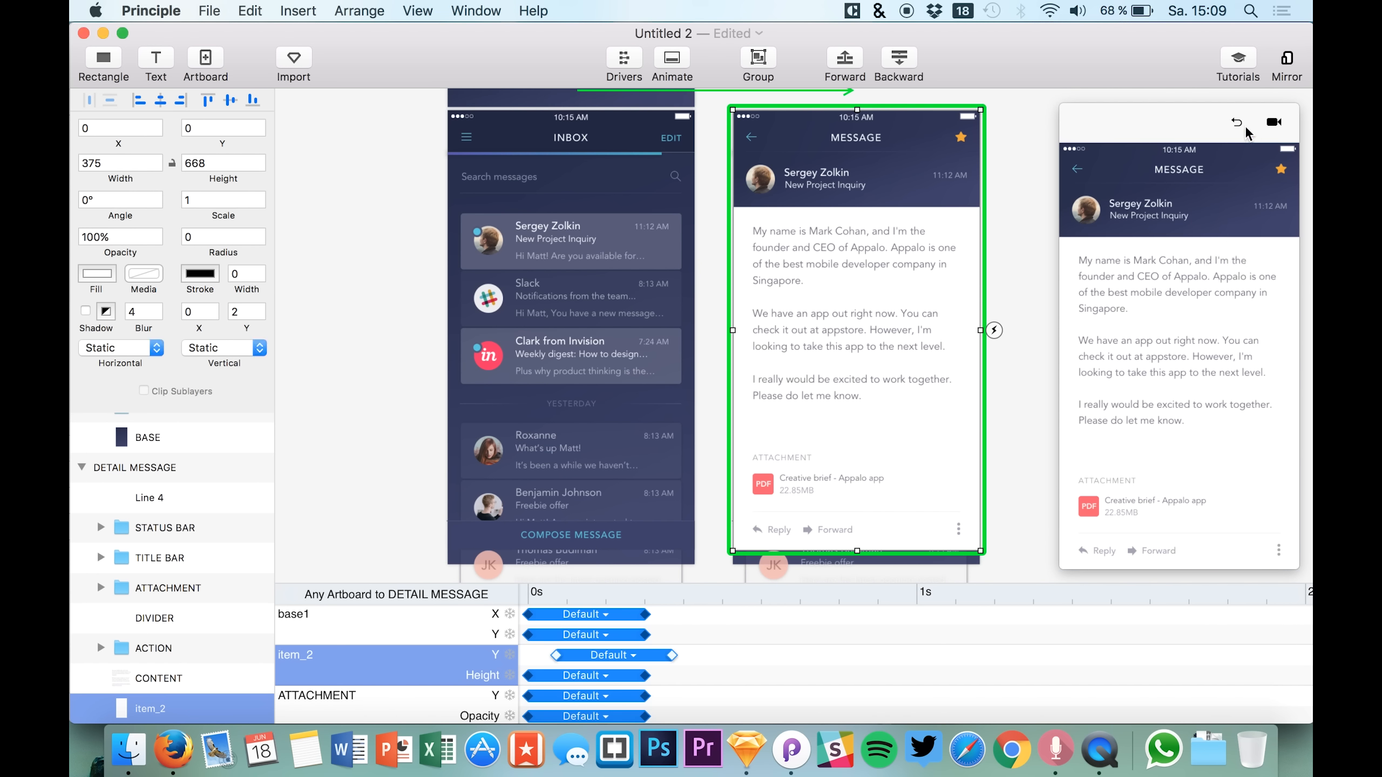
pyautogui.click(1235, 123)
pyautogui.click(1217, 259)
pyautogui.click(1236, 128)
pyautogui.click(1208, 279)
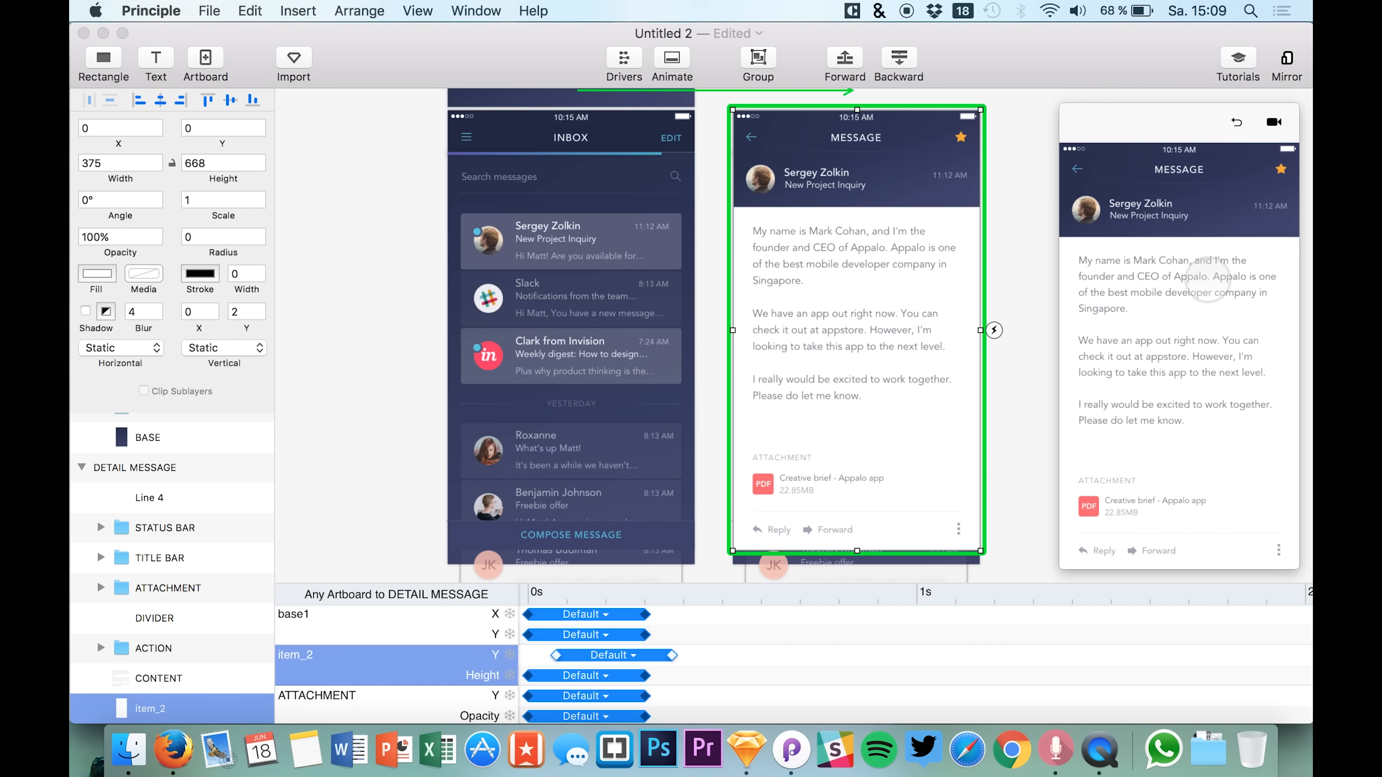
# Lengthen item_2's Y animation to end at about 0.7 s and replay the inbox-to-message transition.
pyautogui.click(708, 441)
pyautogui.moveTo(670, 655); pyautogui.dragTo(796, 655)
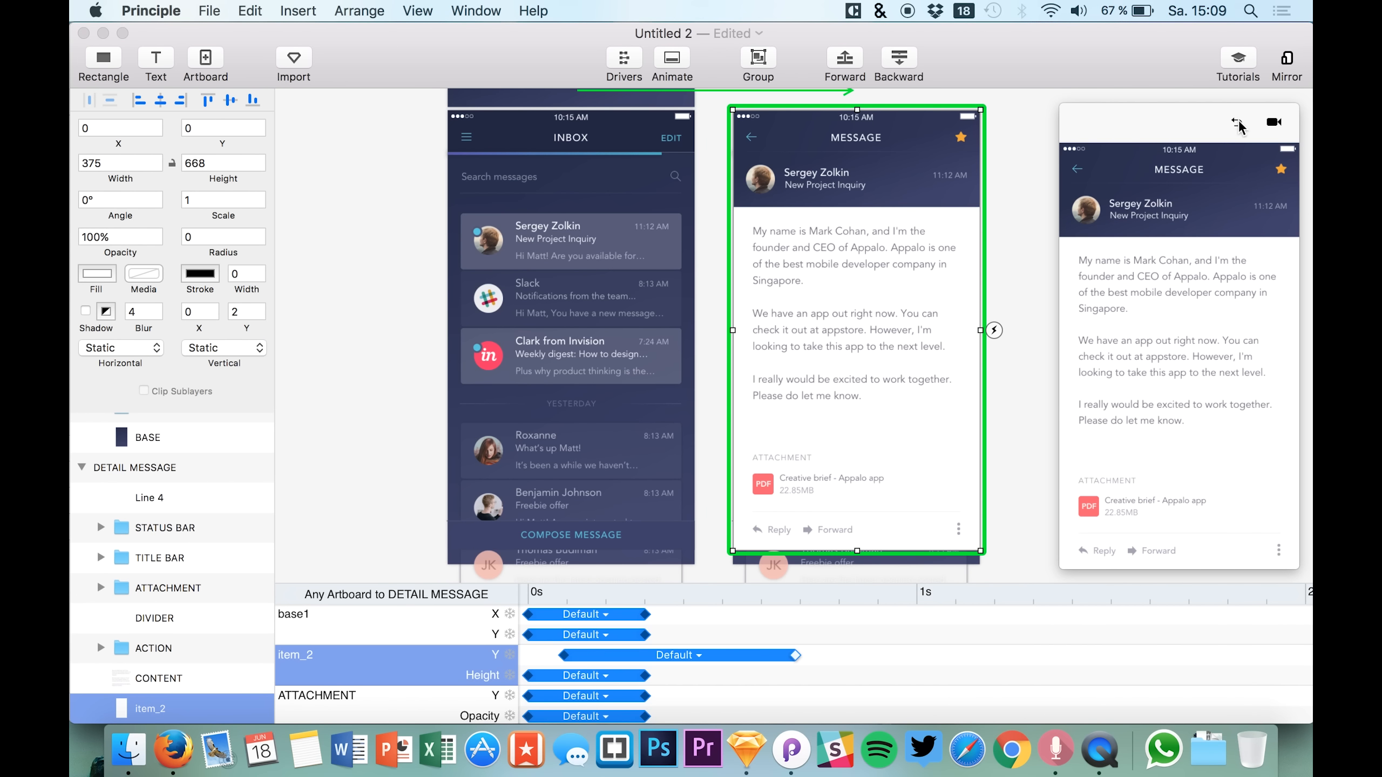
pyautogui.click(1238, 126)
pyautogui.click(1219, 247)
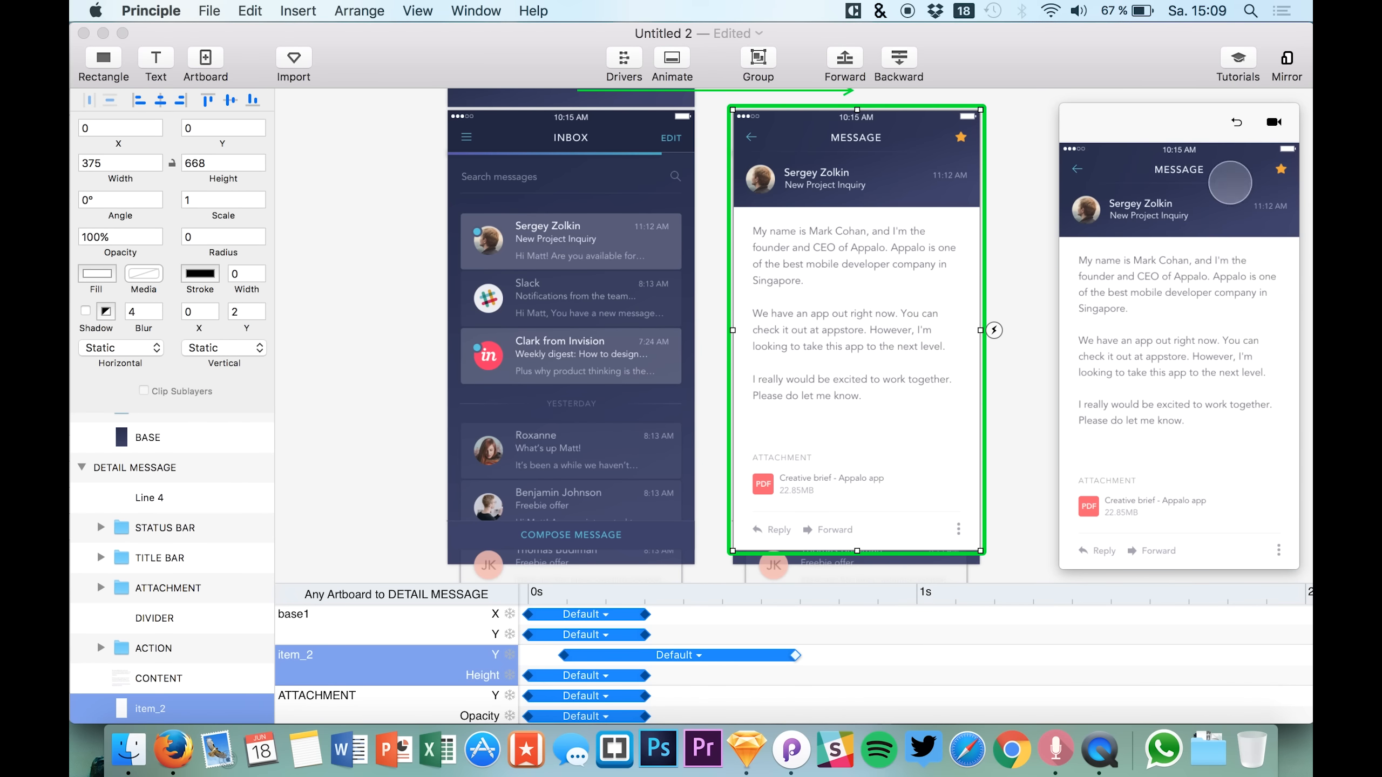
pyautogui.click(1236, 122)
pyautogui.click(1211, 283)
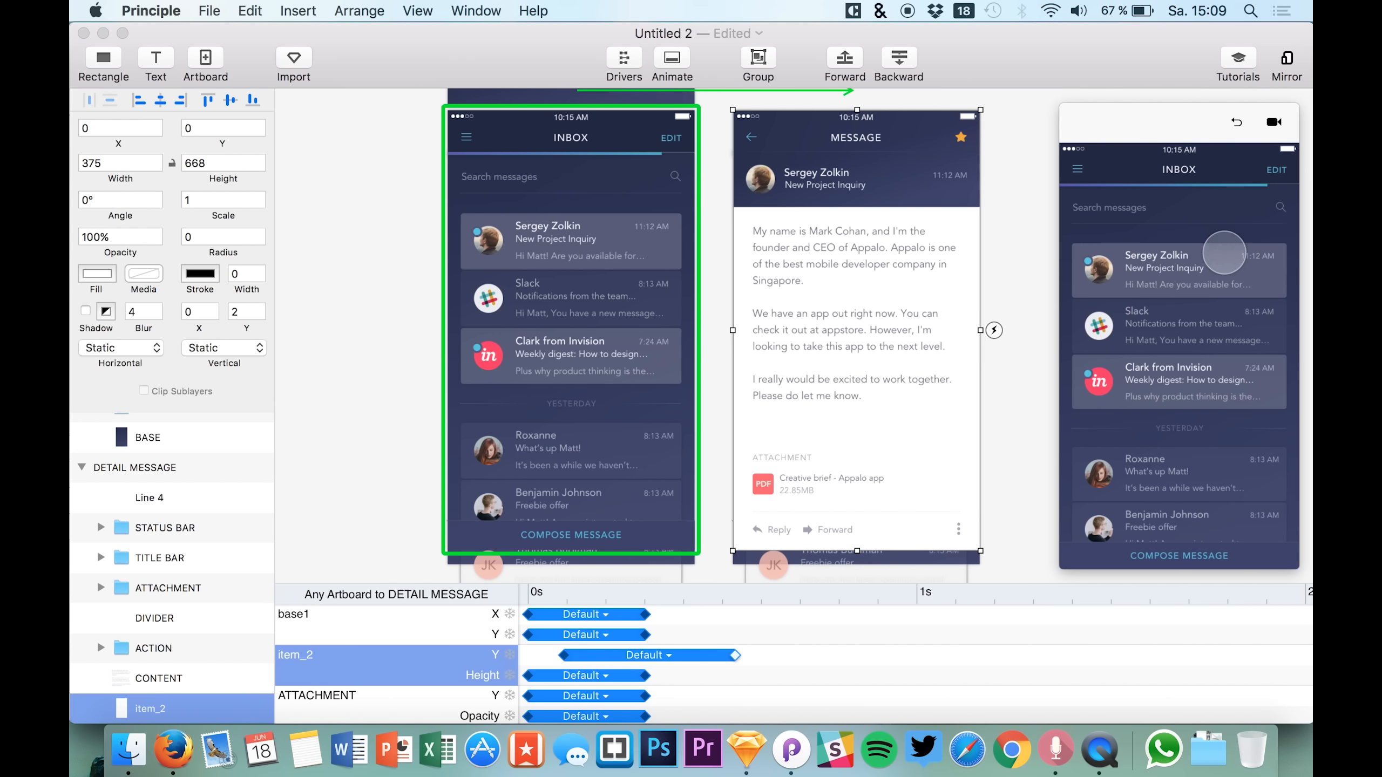
# Replay the transition from the first inbox message repeatedly to judge the timing of item_2's Y animation, ending with the preview reset.
pyautogui.click(1226, 253)
pyautogui.click(1236, 122)
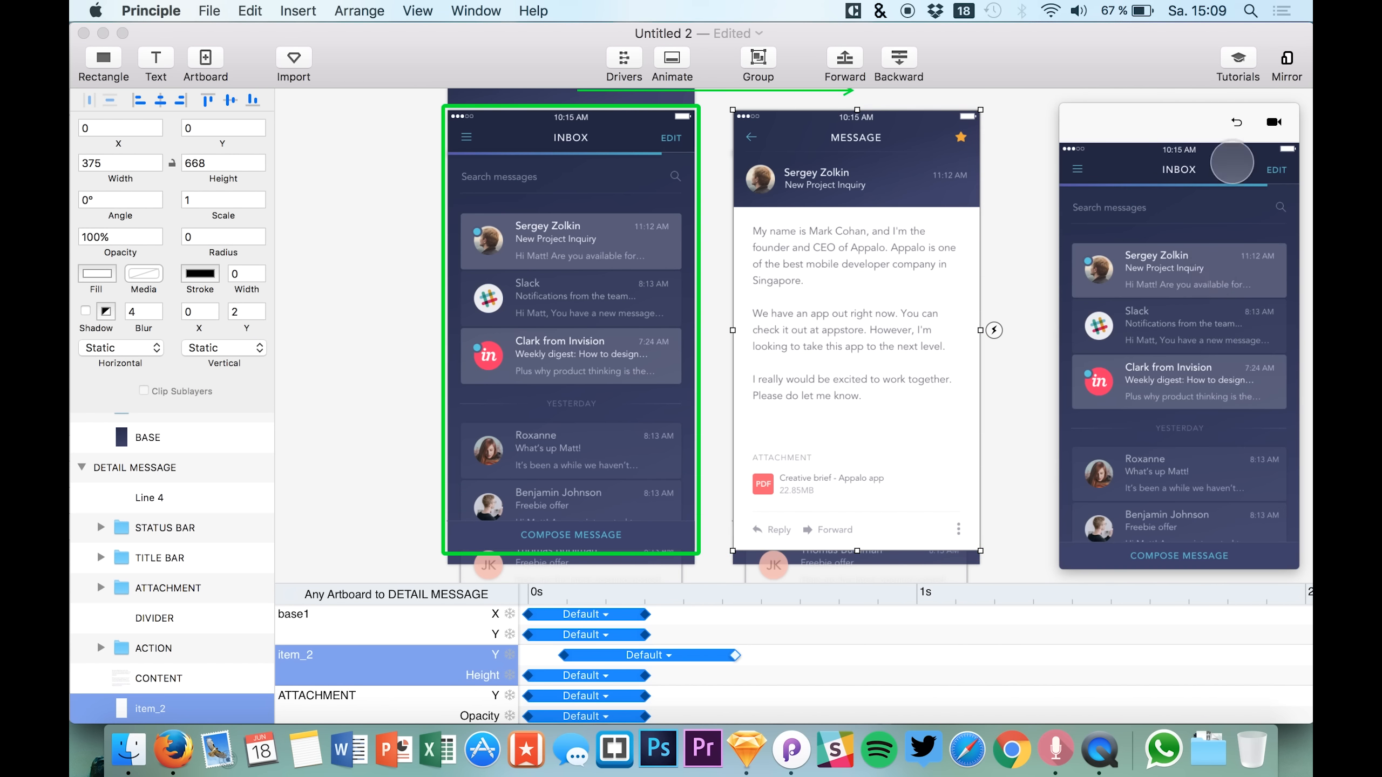
pyautogui.click(1223, 276)
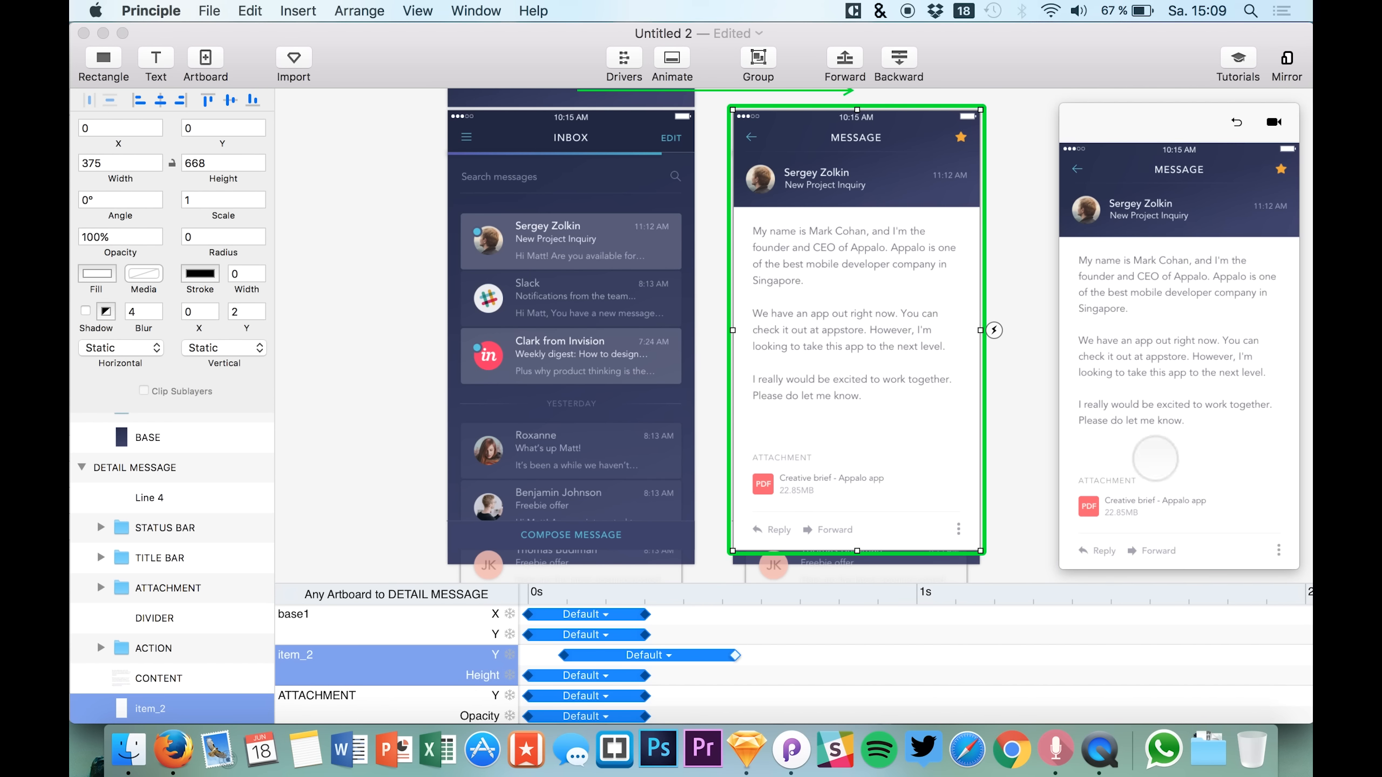
pyautogui.click(1237, 122)
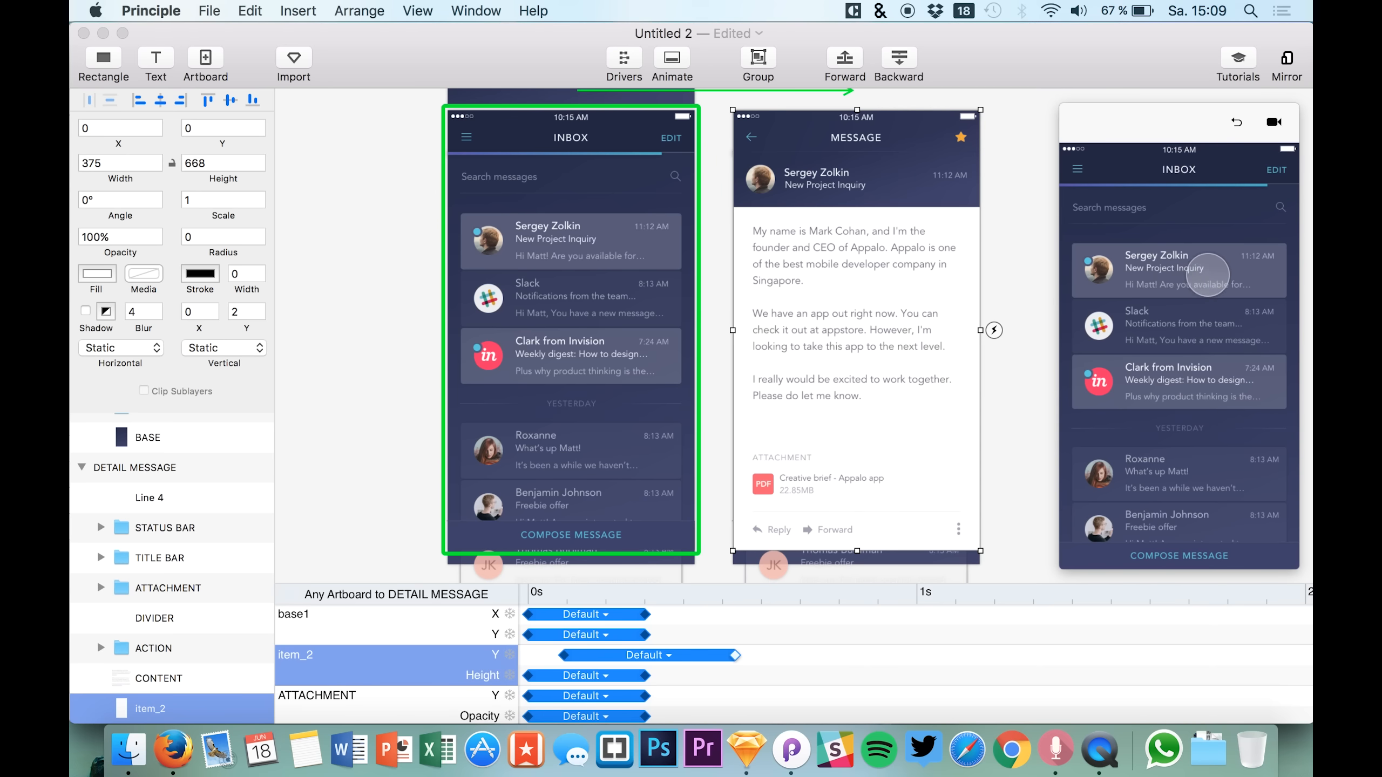
pyautogui.click(1217, 264)
pyautogui.click(1236, 122)
pyautogui.click(1170, 286)
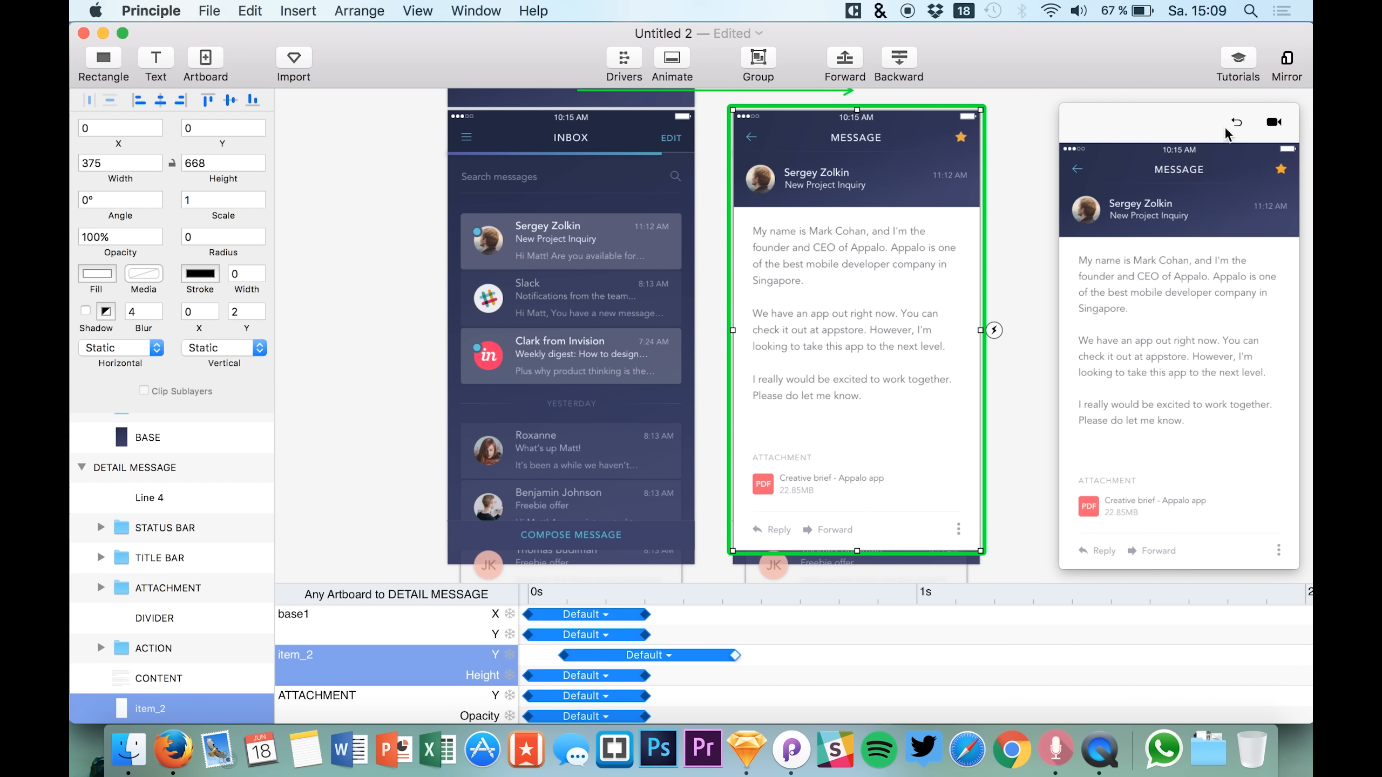
pyautogui.click(1236, 122)
# Set item_2's Y animation to run from 0 s to about 0.3 s and preview the transition.
pyautogui.moveTo(701, 655); pyautogui.dragTo(603, 651)
pyautogui.click(622, 653)
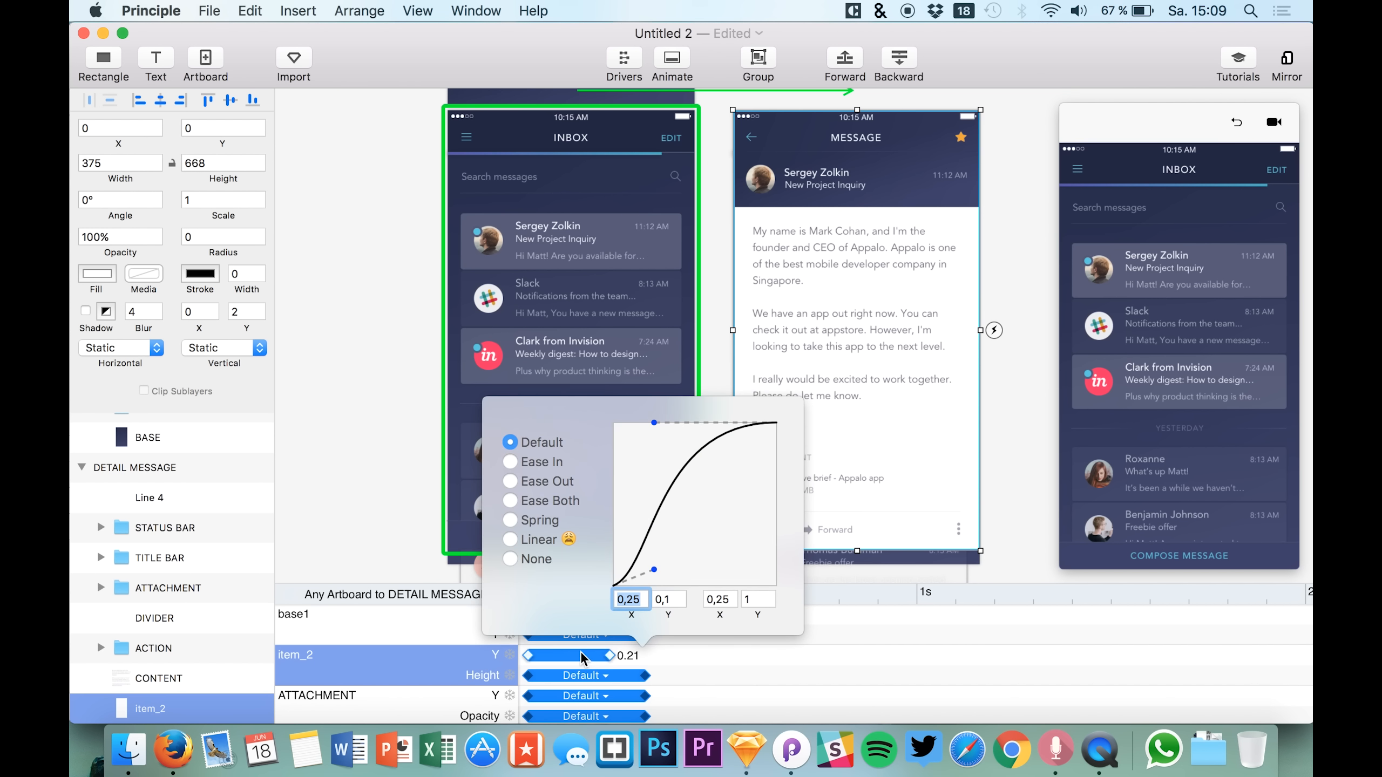
pyautogui.click(581, 652)
pyautogui.moveTo(611, 655); pyautogui.dragTo(644, 656)
pyautogui.click(1236, 123)
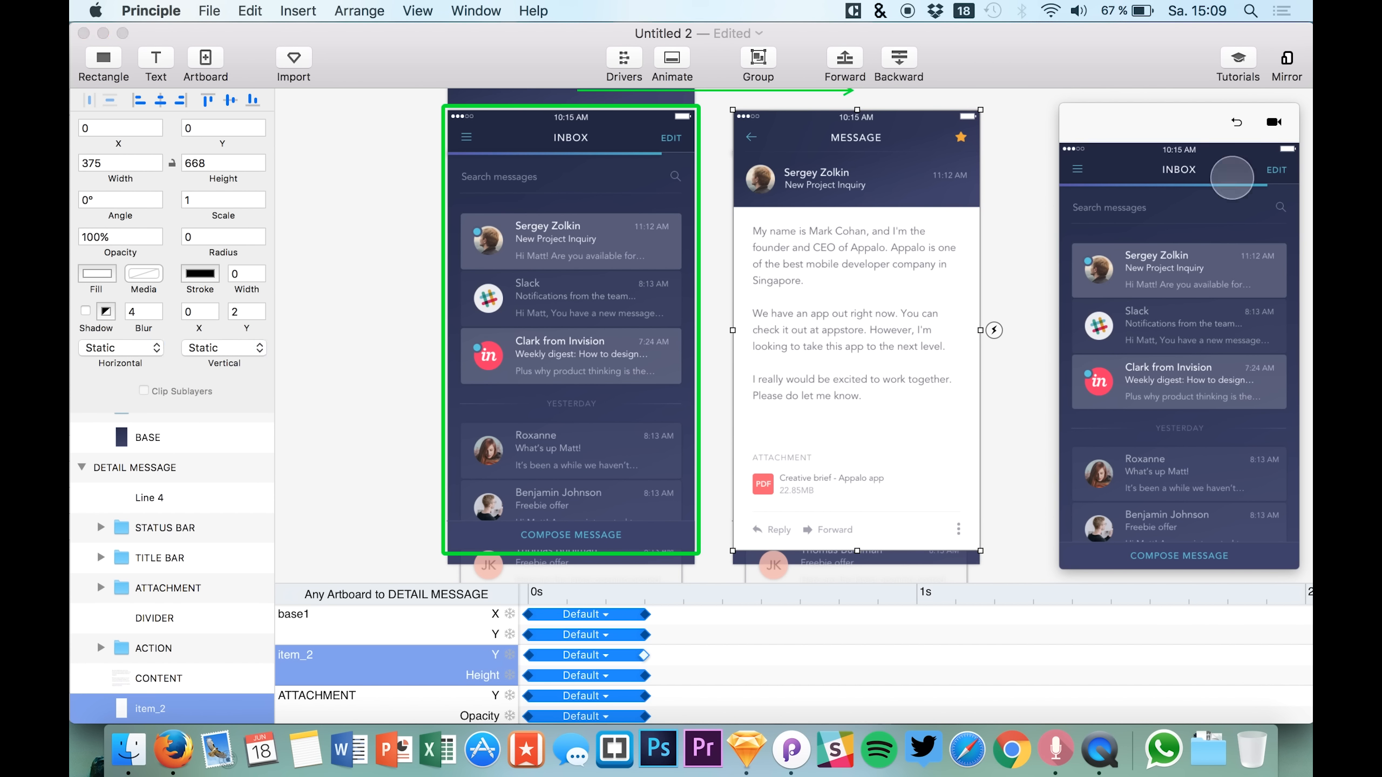
pyautogui.click(1212, 261)
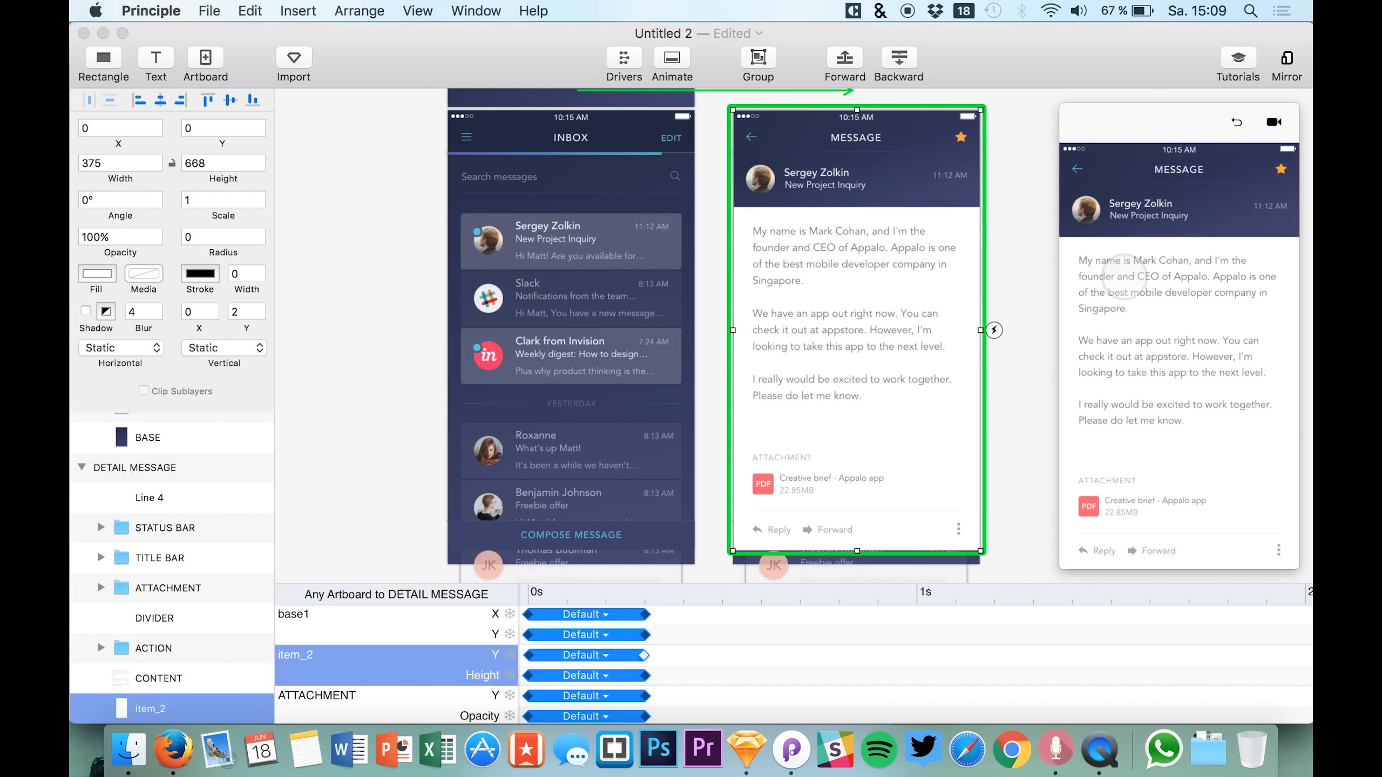
# Expand the TITLE BAR group in DETAIL MESSAGE, select its MESSAGE title and check how it behaves in the preview transition.
pyautogui.scroll(4, 229, 580)
pyautogui.scroll(-4, 227, 580)
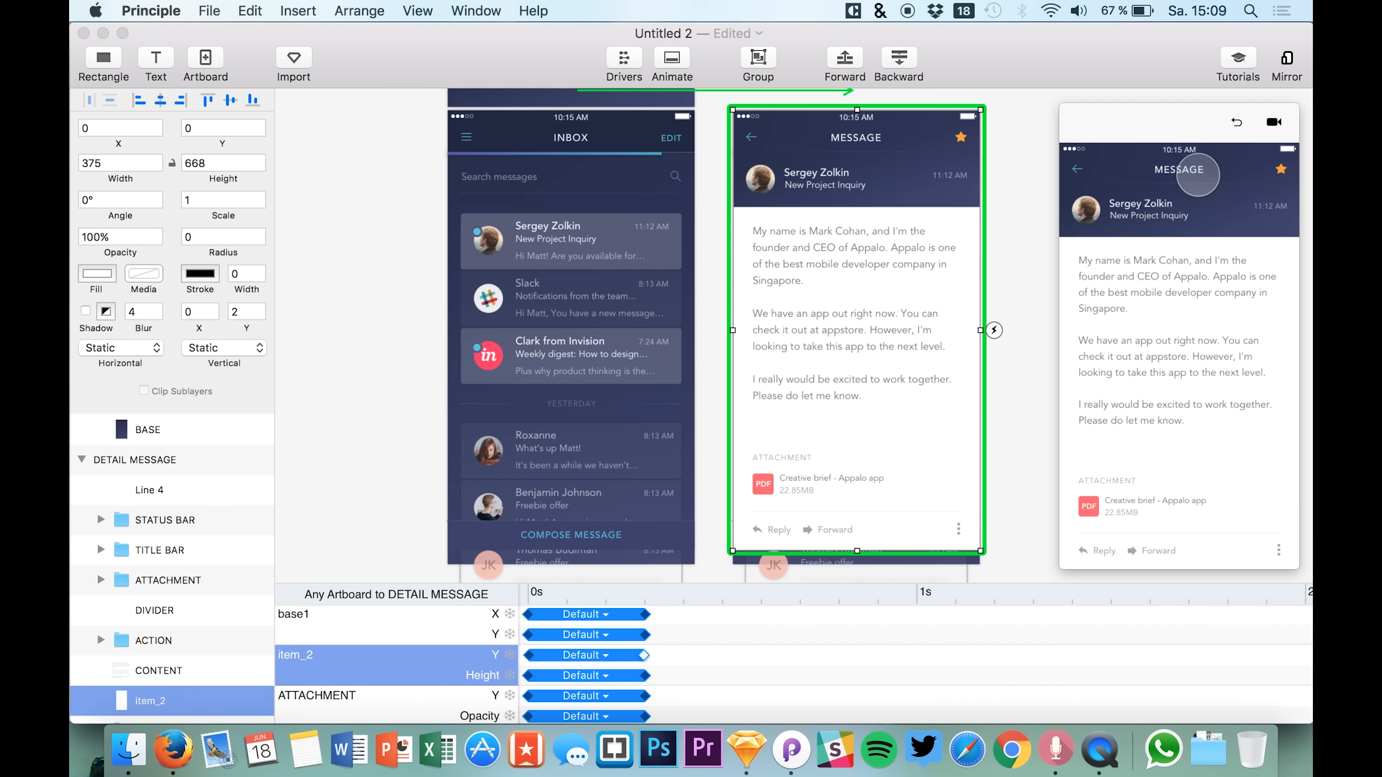
pyautogui.click(100, 550)
pyautogui.click(170, 651)
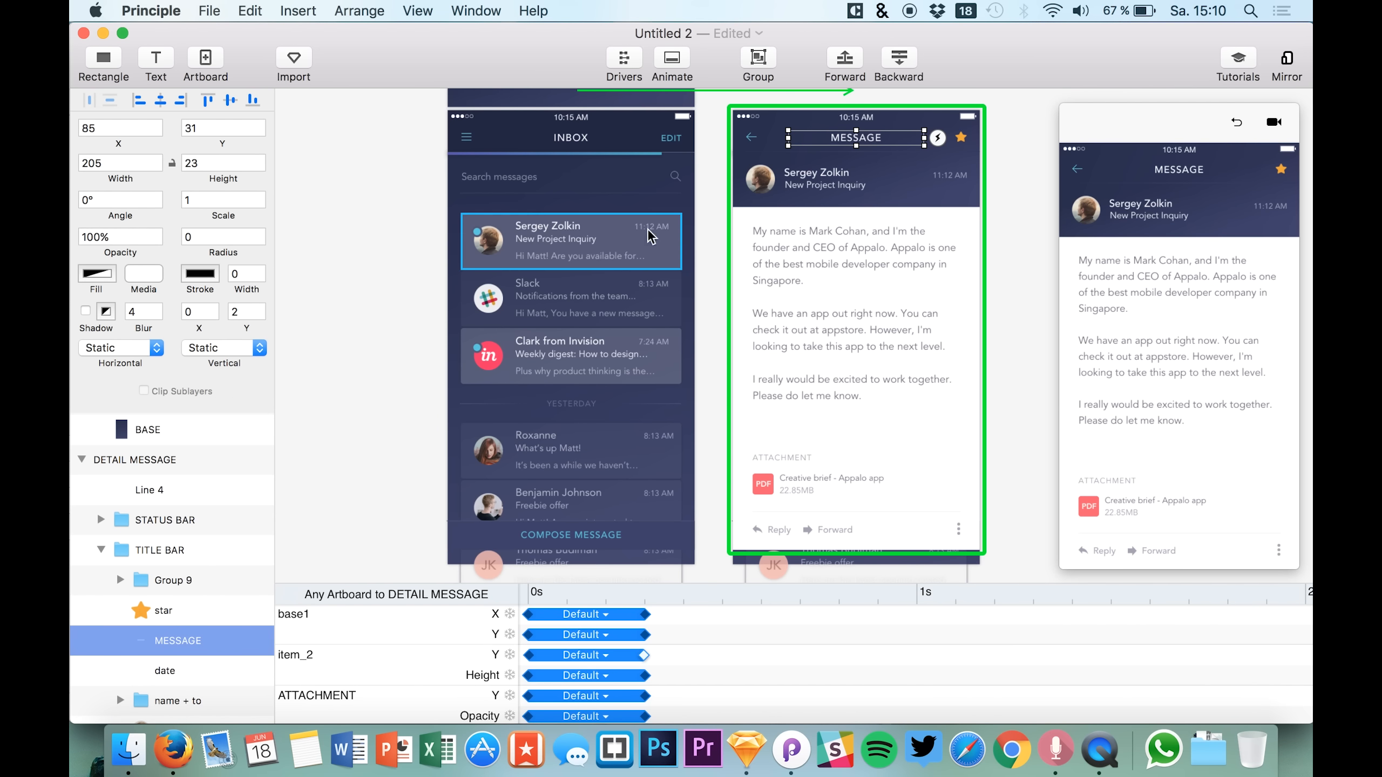
pyautogui.click(1163, 165)
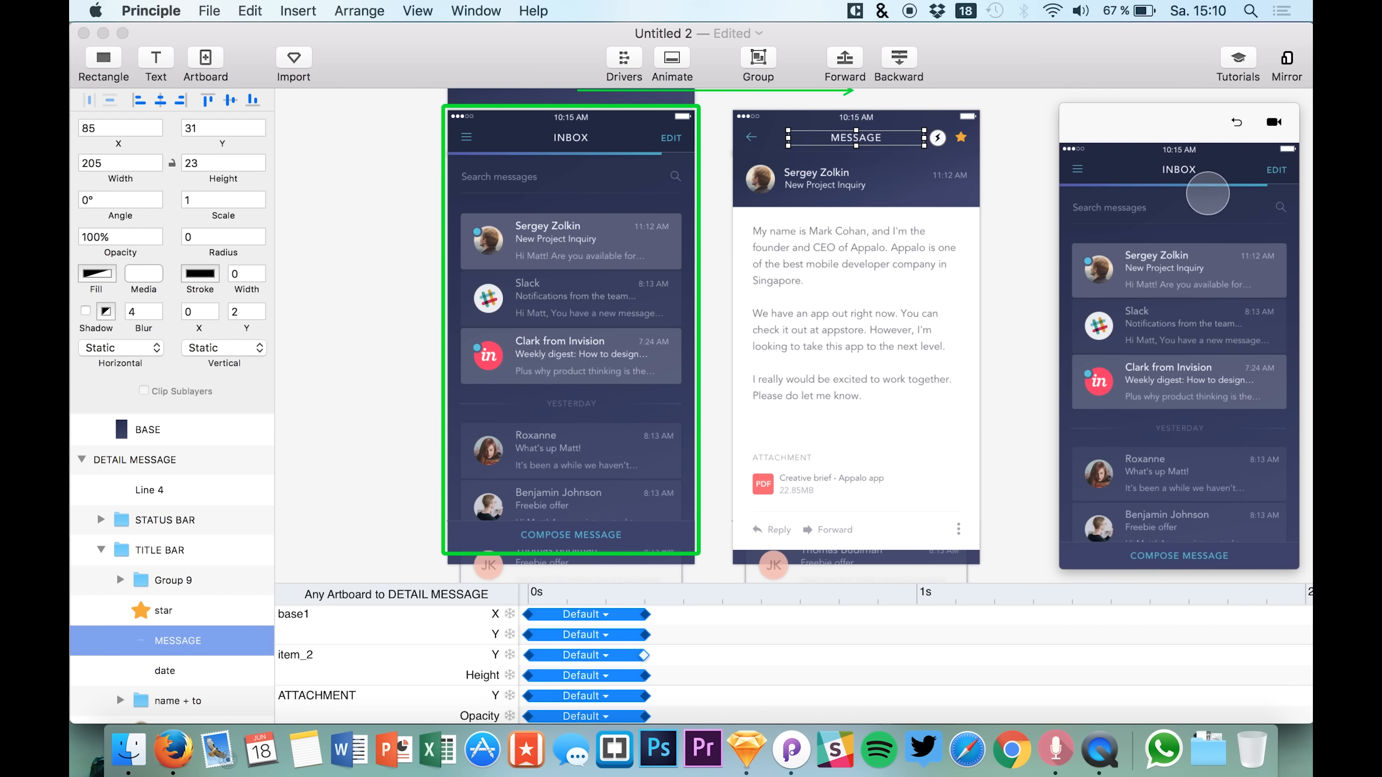
pyautogui.click(1239, 268)
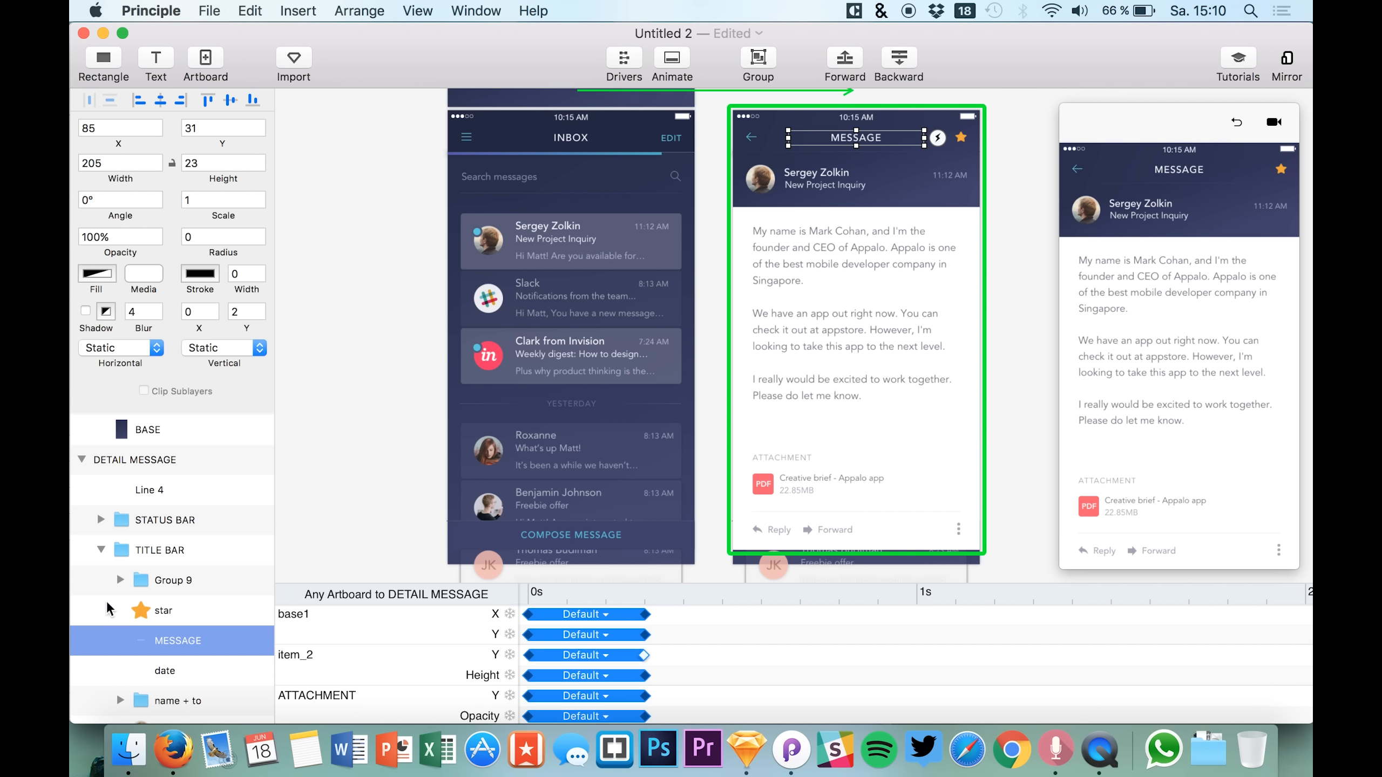
# Copy the star and MESSAGE layers from DETAIL MESSAGE's TITLE BAR and paste them above base1 in INBOX.
pyautogui.click(147, 620)
pyautogui.click(175, 585)
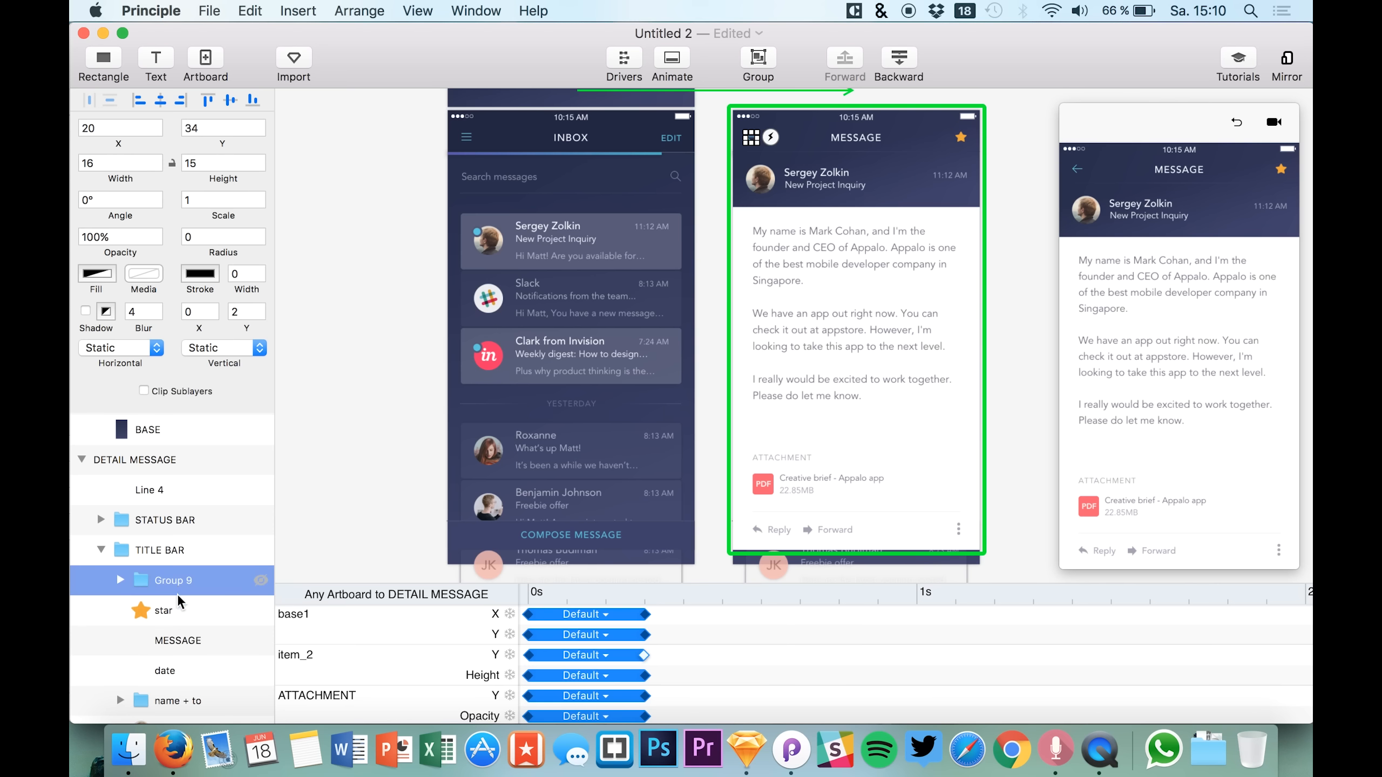
pyautogui.click(182, 613)
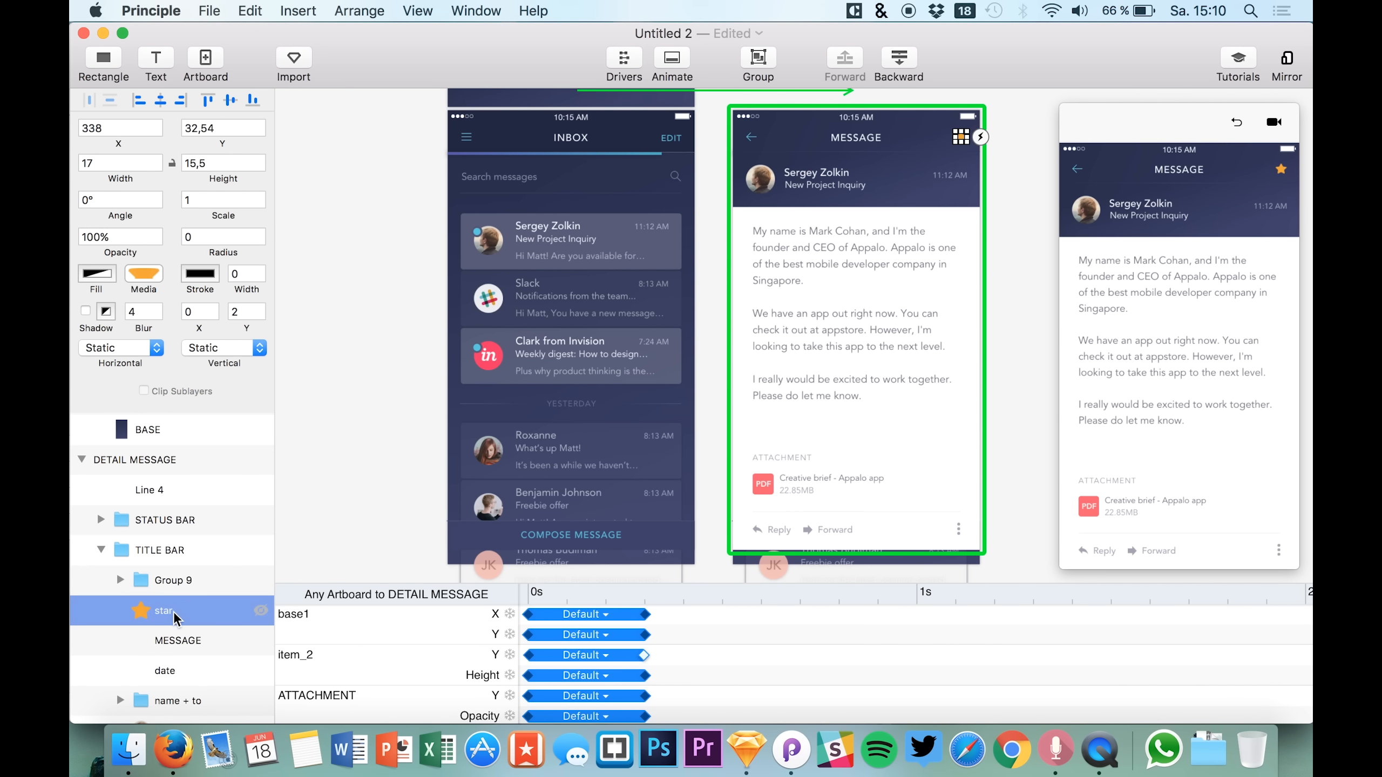
pyautogui.keyDown('shift'); pyautogui.click(185, 642); pyautogui.keyUp('shift')
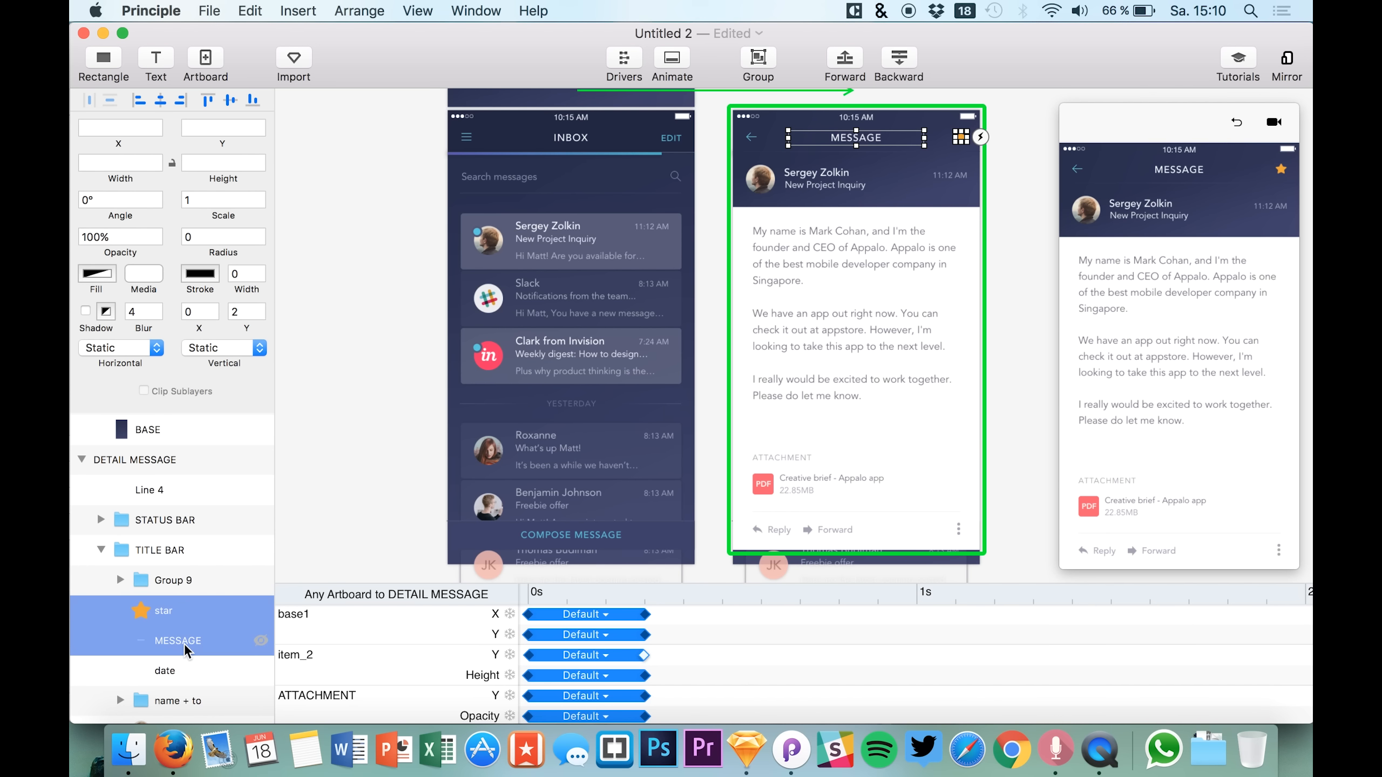
pyautogui.scroll(8, 165, 571)
pyautogui.scroll(3, 164, 568)
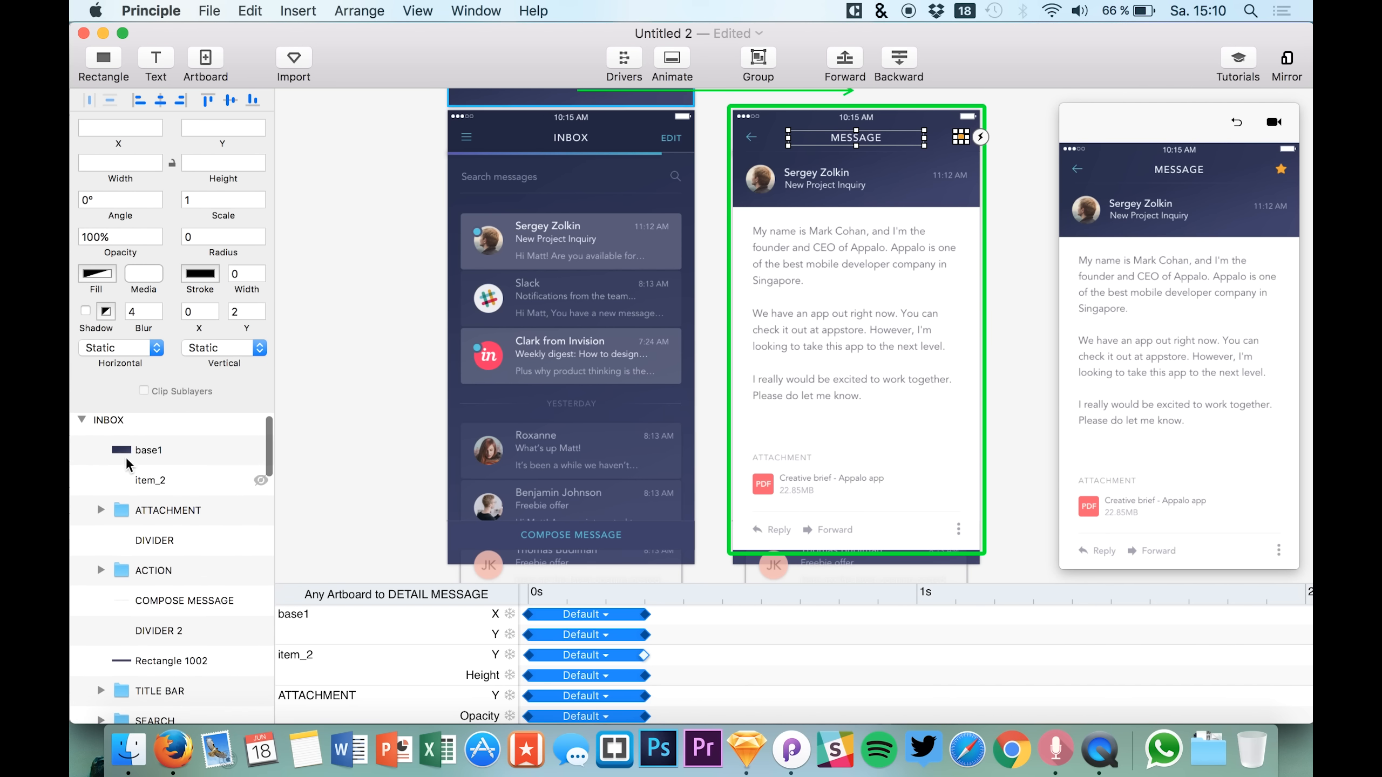
pyautogui.click(139, 450)
pyautogui.scroll(5, 314, 376)
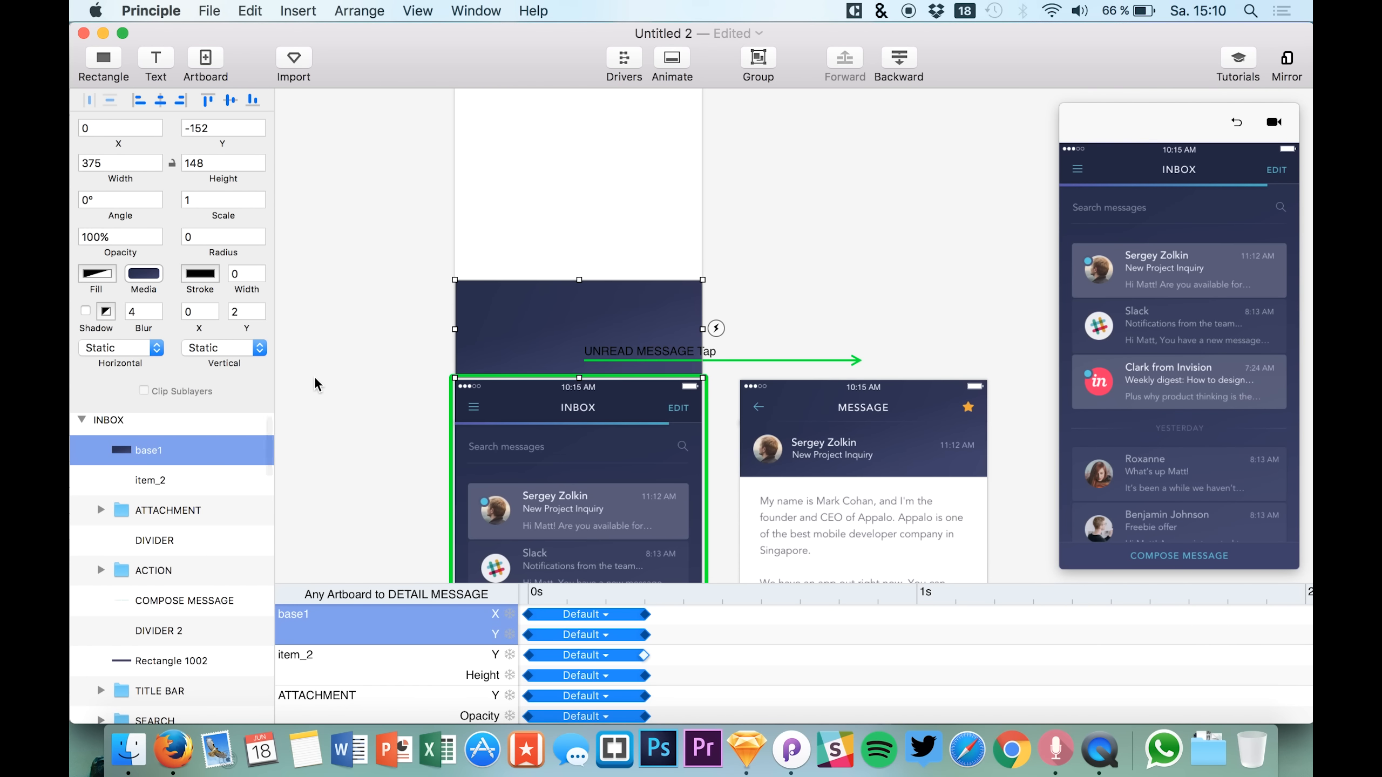
pyautogui.scroll(-3, 298, 347)
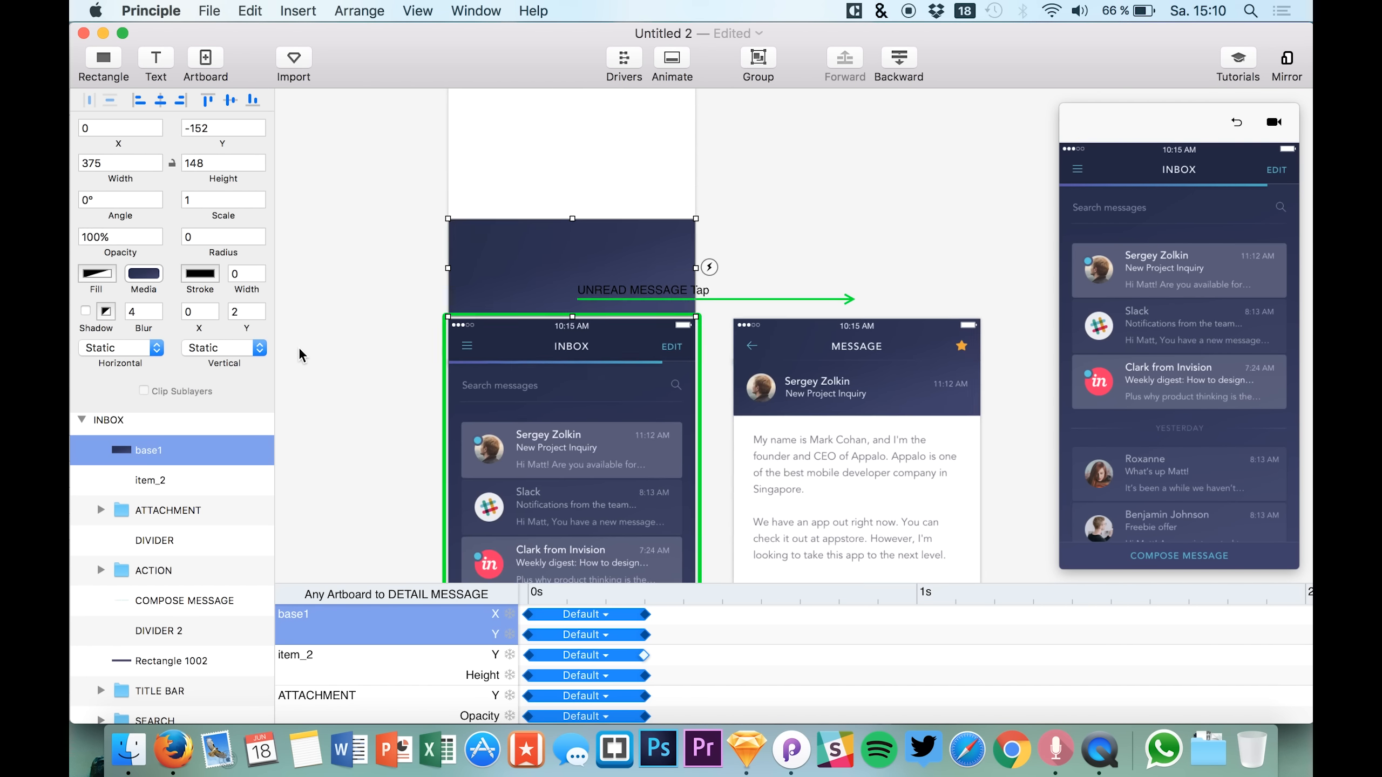
pyautogui.press('super+v')
# Move the pasted star and MESSAGE layers up onto the dark base1 rectangle above the INBOX artboard.
pyautogui.hotkey('shift', 'Up')
pyautogui.hotkey('shift', 'Up')
pyautogui.hotkey('shift', 'Up')
pyautogui.hotkey('shift', 'Up')
pyautogui.hotkey('shift', 'Up')
pyautogui.hotkey('shift', 'Up')
pyautogui.hotkey('shift', 'Up')
pyautogui.hotkey('shift', 'Up')
pyautogui.hotkey('shift', 'Up')
pyautogui.hotkey('shift', 'Up')
pyautogui.hotkey('shift', 'Up')
pyautogui.hotkey('shift', 'Up')
pyautogui.hotkey('shift', 'Up')
pyautogui.hotkey('shift', 'Up')
pyautogui.hotkey('shift', 'Up')
pyautogui.hotkey('shift', 'Up')
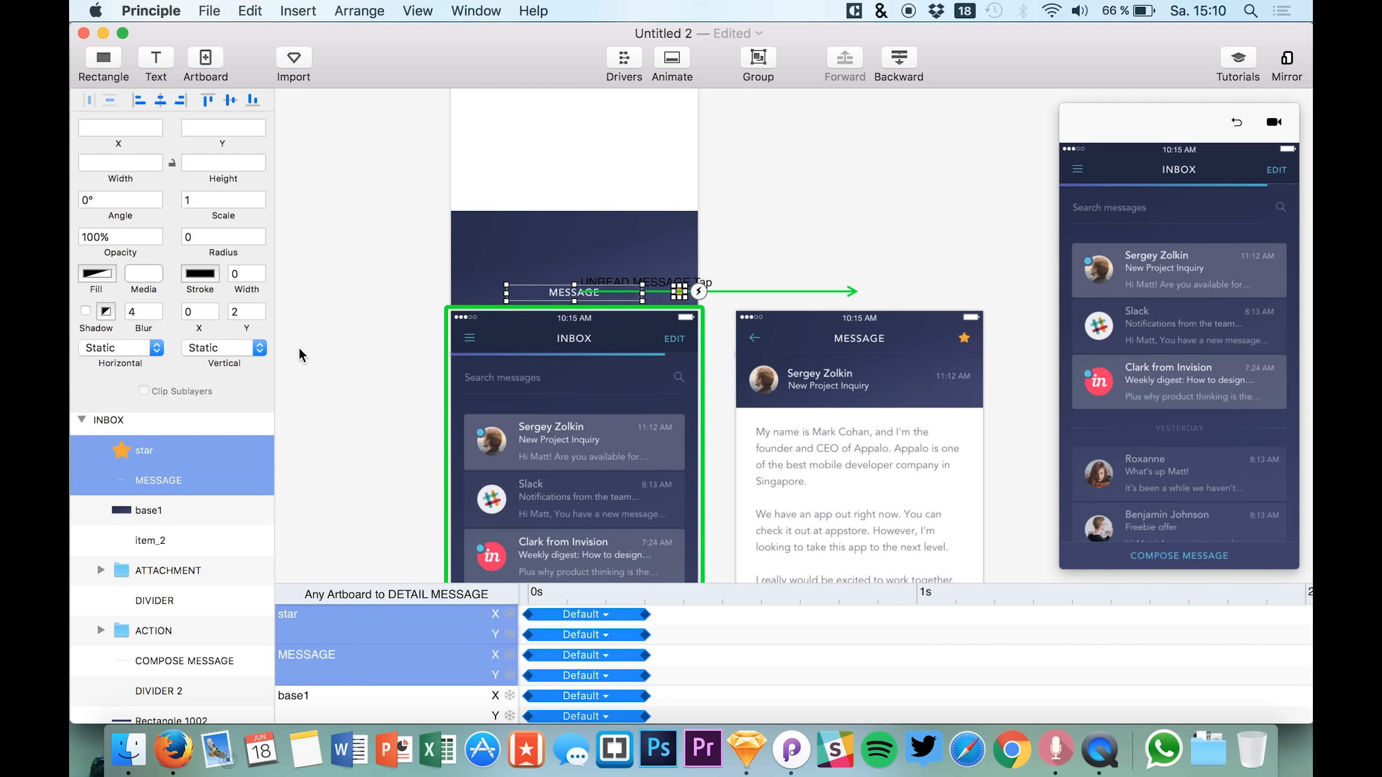
pyautogui.hotkey('shift', 'Up')
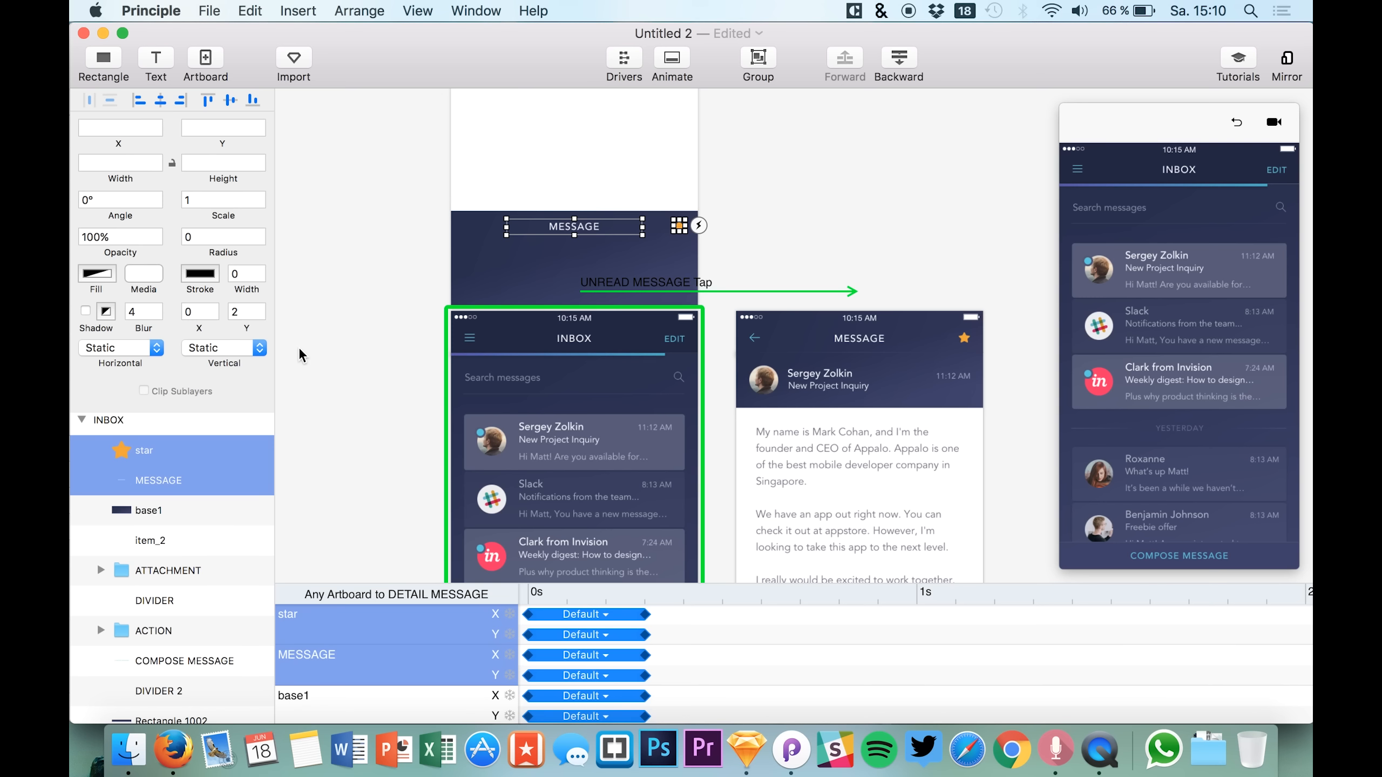
# Replay opening the first message several times to check how the star and MESSAGE title slide in.
pyautogui.click(1232, 123)
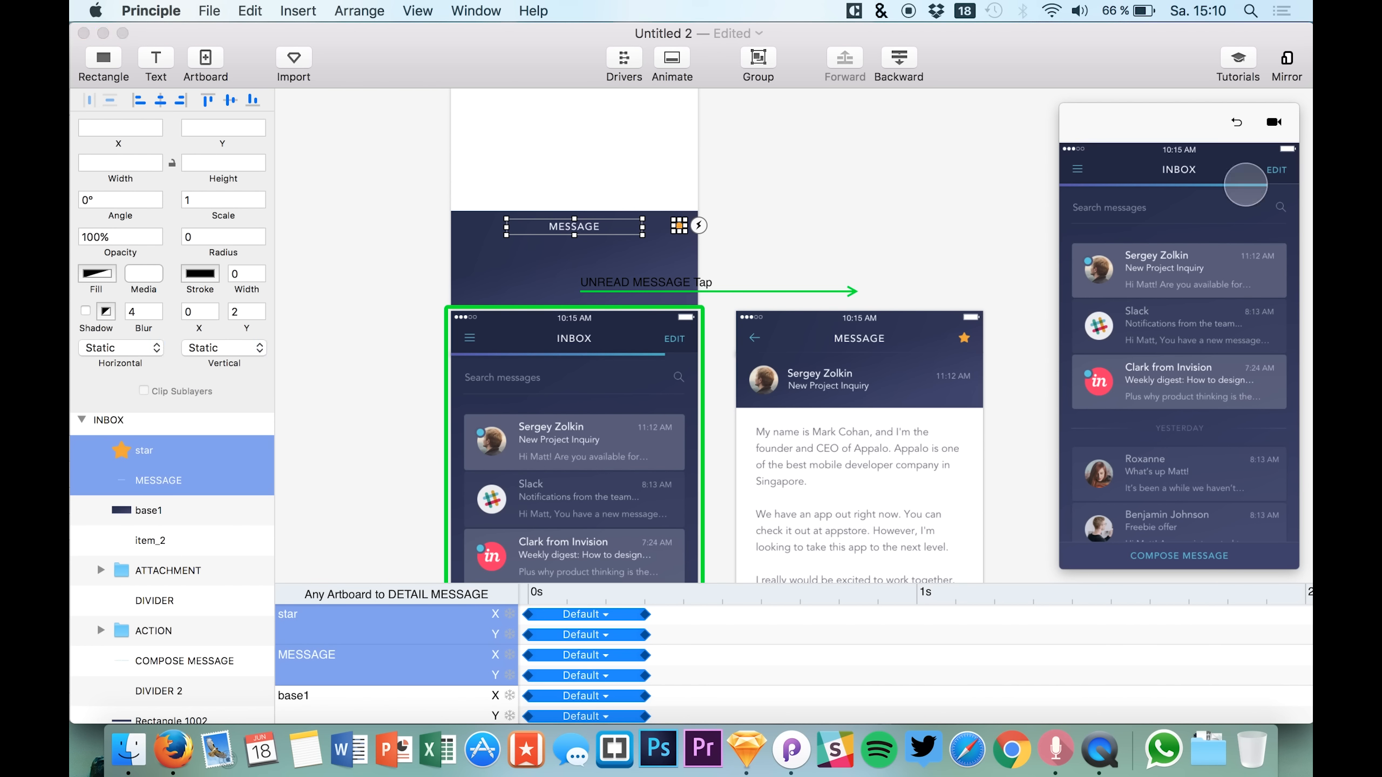
pyautogui.click(1227, 269)
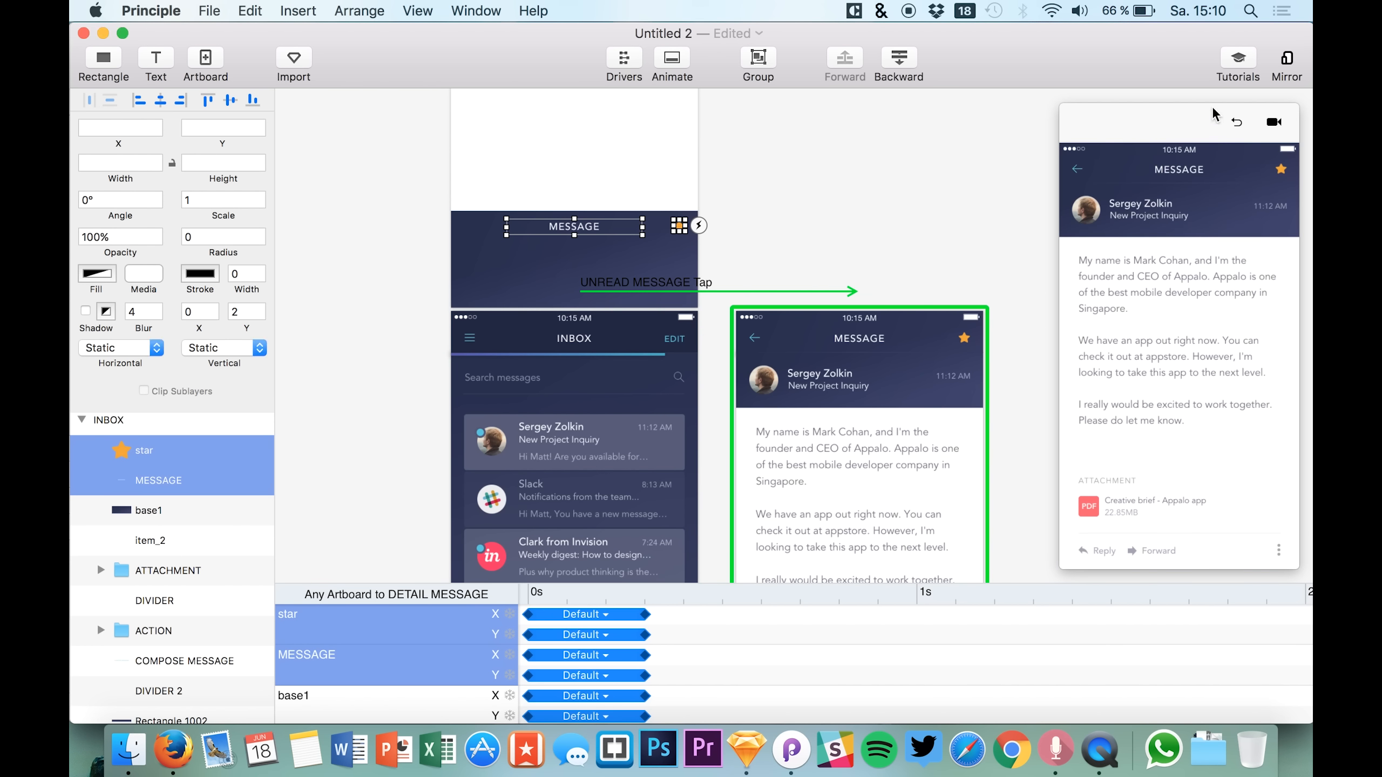
pyautogui.click(1234, 122)
pyautogui.click(1194, 248)
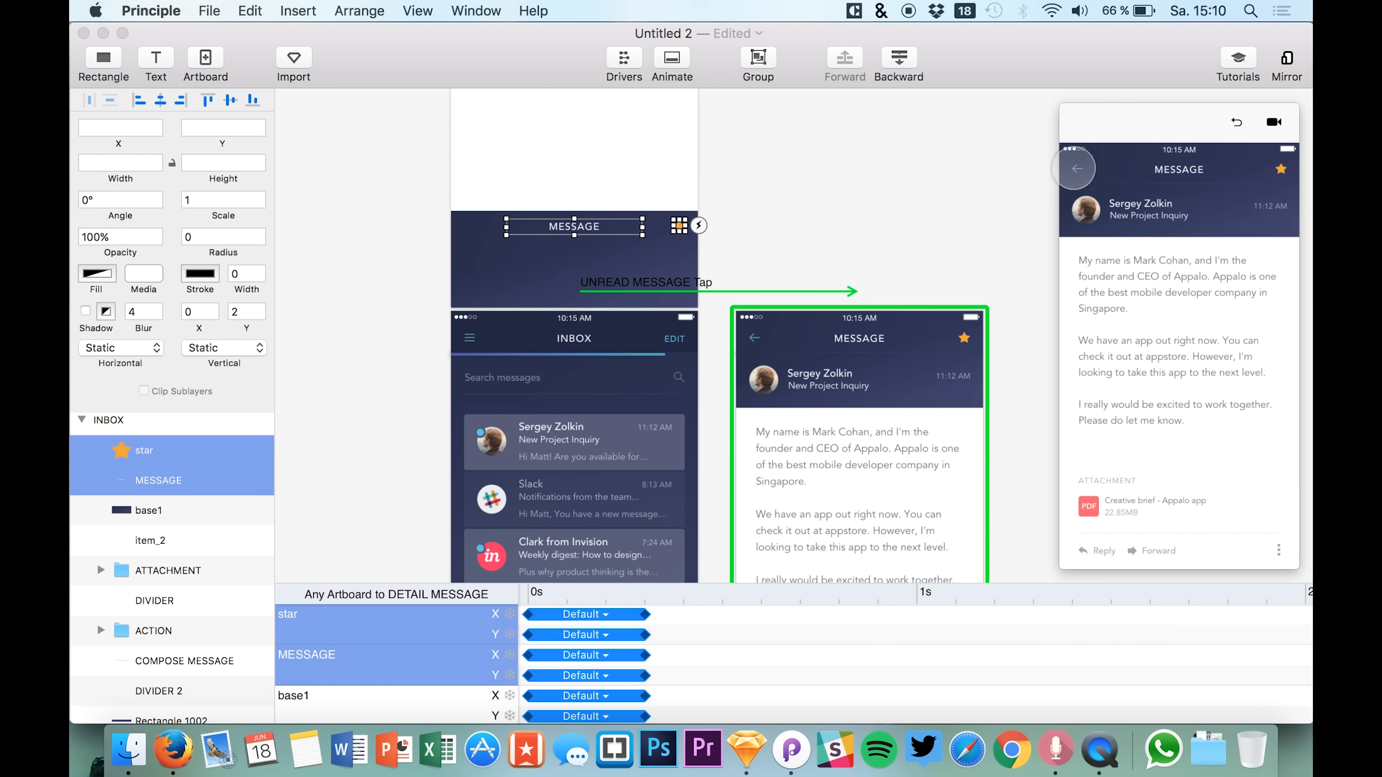
pyautogui.click(1237, 121)
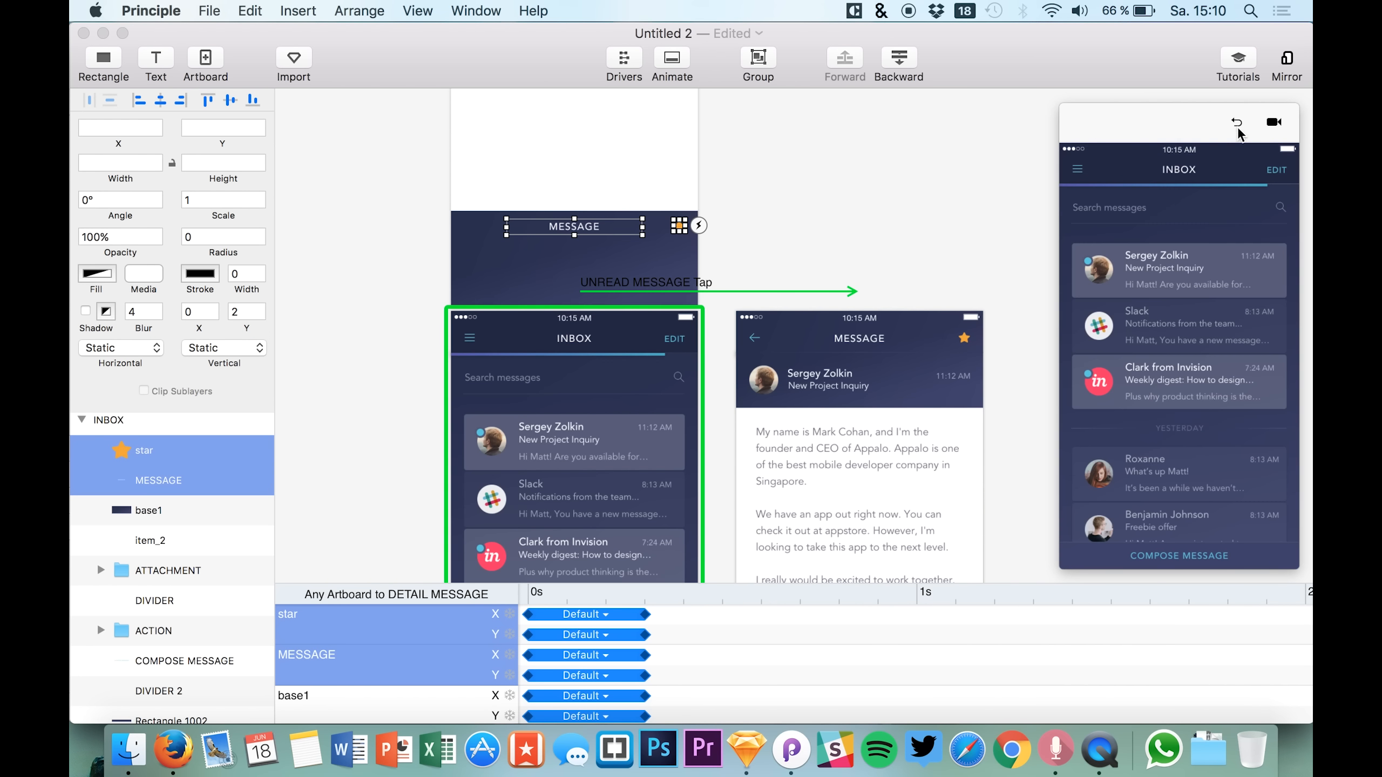
pyautogui.click(1241, 242)
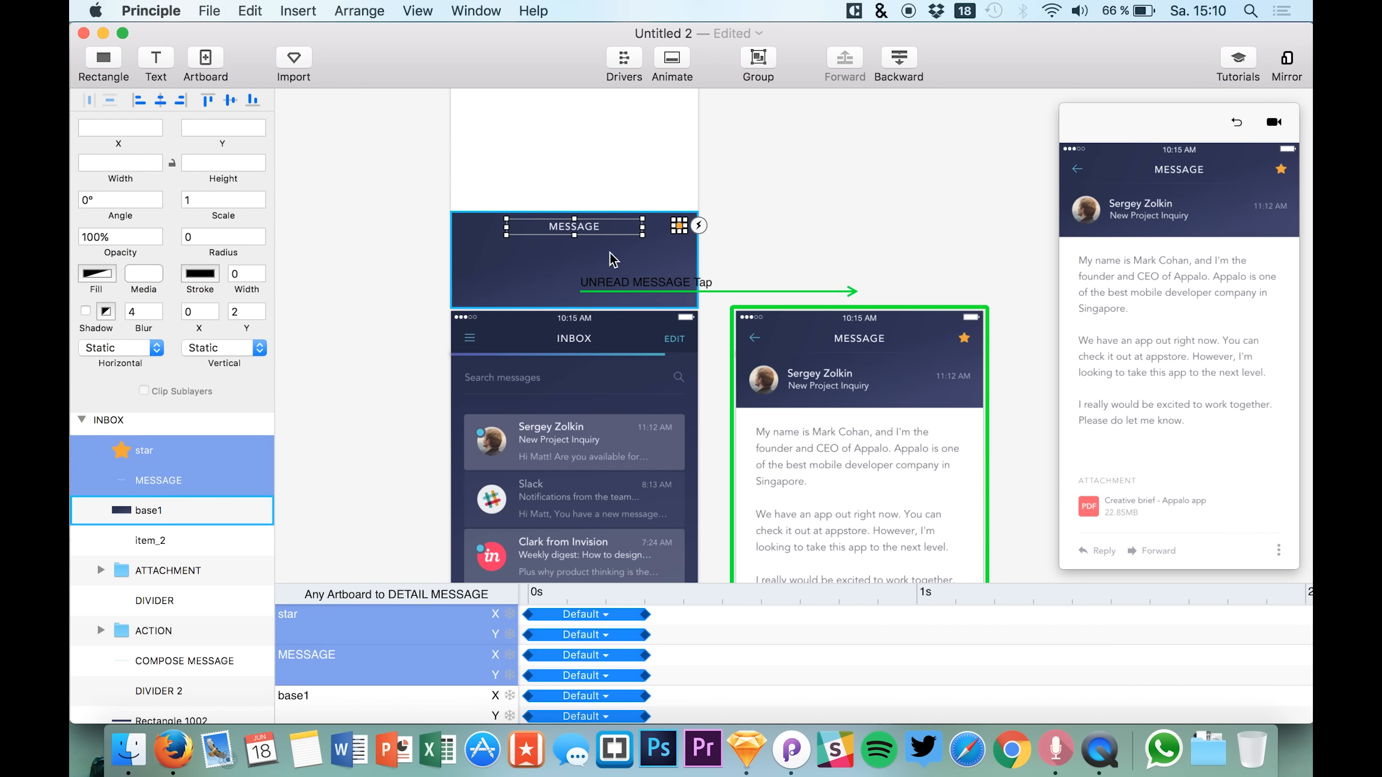
# Move the star and MESSAGE layers down over INBOX's title bar, set their opacity to 0% and deselect them.
pyautogui.hotkey('shift', 'Down')
pyautogui.hotkey('shift', 'Down')
pyautogui.hotkey('shift', 'Down')
pyautogui.hotkey('shift', 'Down')
pyautogui.hotkey('shift', 'Down')
pyautogui.hotkey('shift', 'Down')
pyautogui.hotkey('shift', 'Down')
pyautogui.hotkey('shift', 'Down')
pyautogui.hotkey('shift', 'Down')
pyautogui.hotkey('shift', 'Down')
pyautogui.hotkey('shift', 'Down')
pyautogui.hotkey('shift', 'Down')
pyautogui.hotkey('shift', 'Down')
pyautogui.hotkey('shift', 'Down')
pyautogui.hotkey('shift', 'Down')
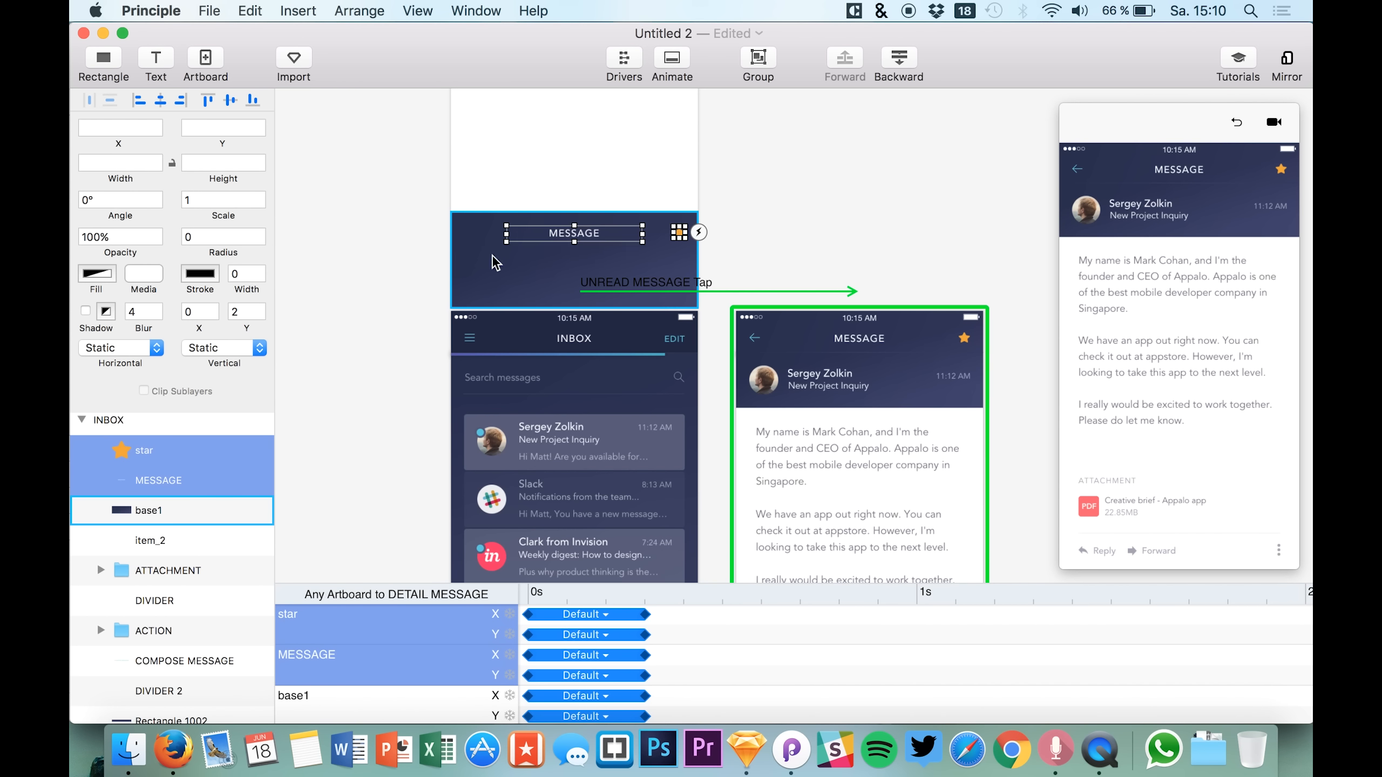
pyautogui.hotkey('shift', 'Down')
pyautogui.hotkey('shift', 'Down')
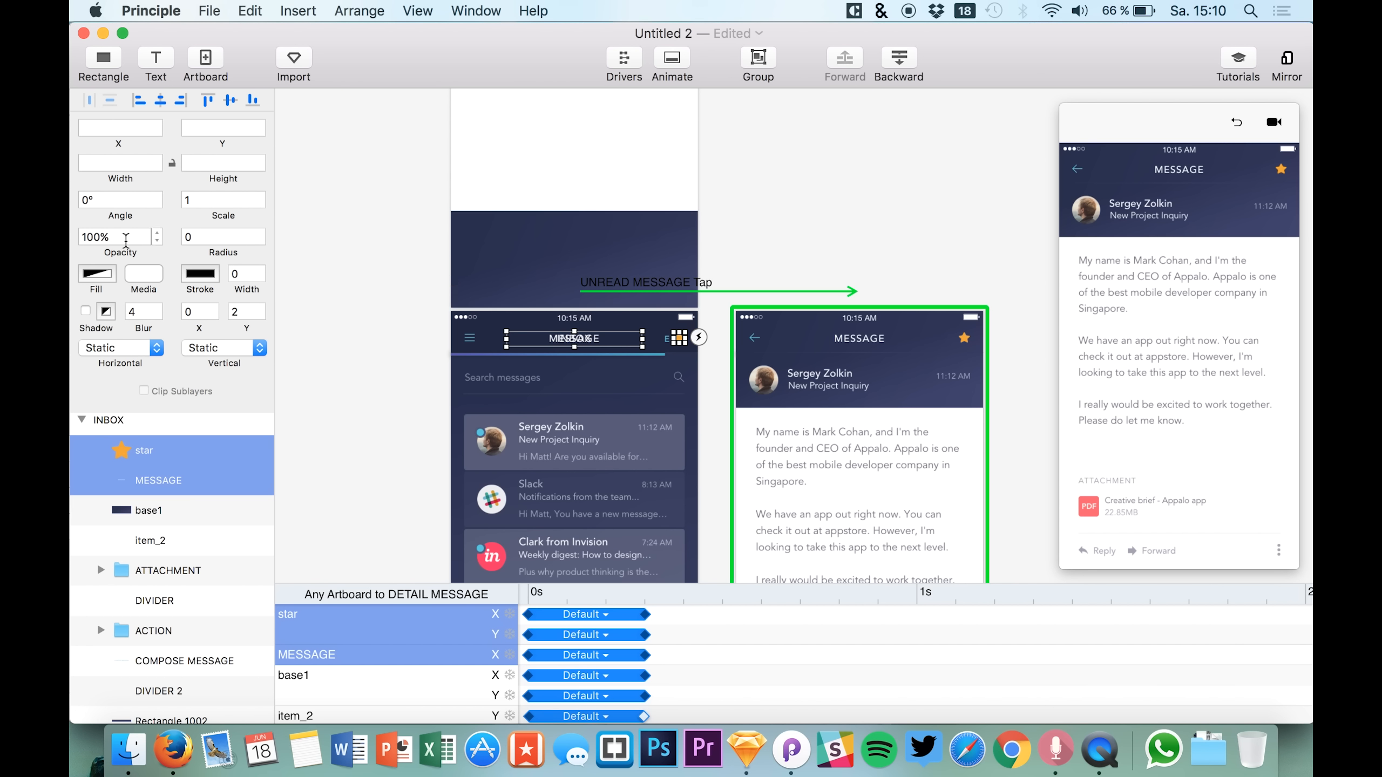
pyautogui.moveTo(116, 253); pyautogui.dragTo(73, 251)
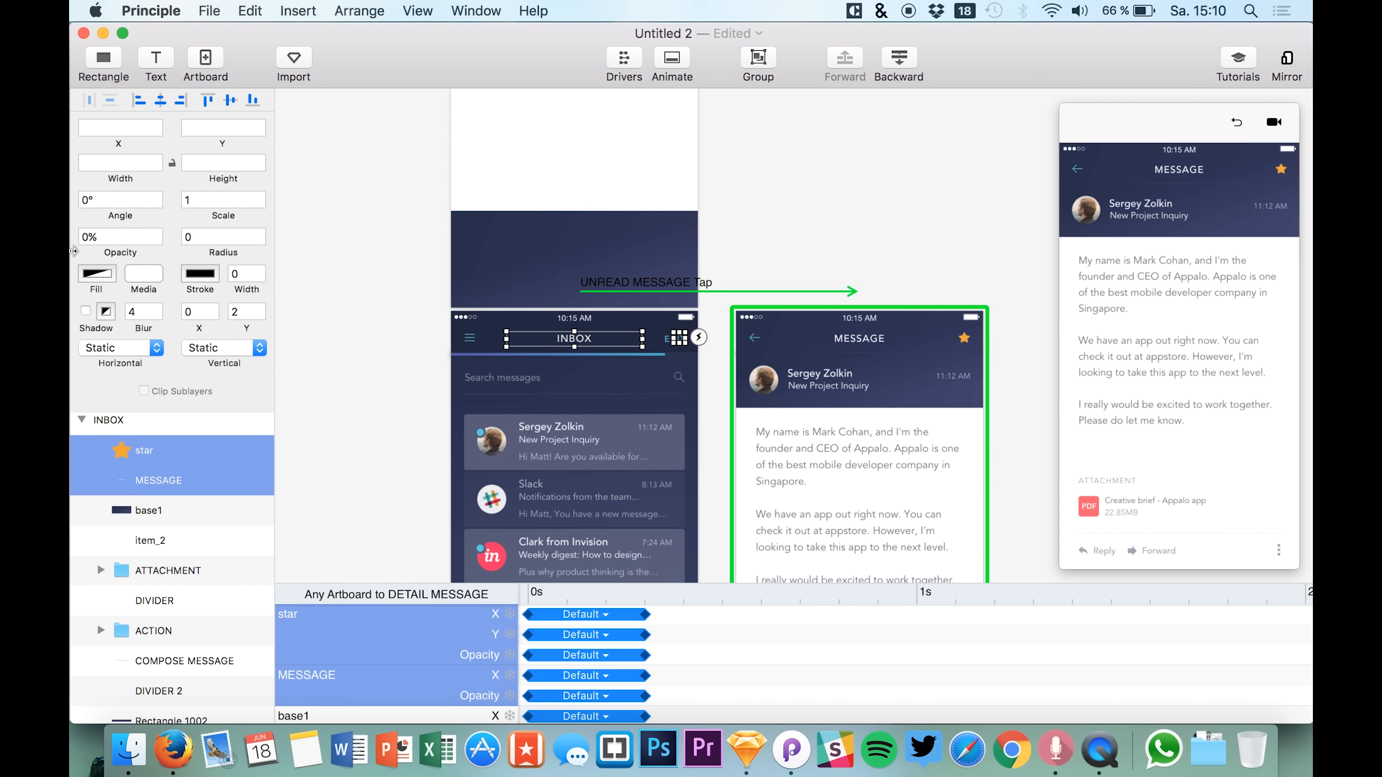
pyautogui.click(948, 220)
# Replay the inbox-to-message transition twice to check the fade-in of the star and MESSAGE title.
pyautogui.click(1237, 127)
pyautogui.click(1223, 262)
pyautogui.click(1234, 127)
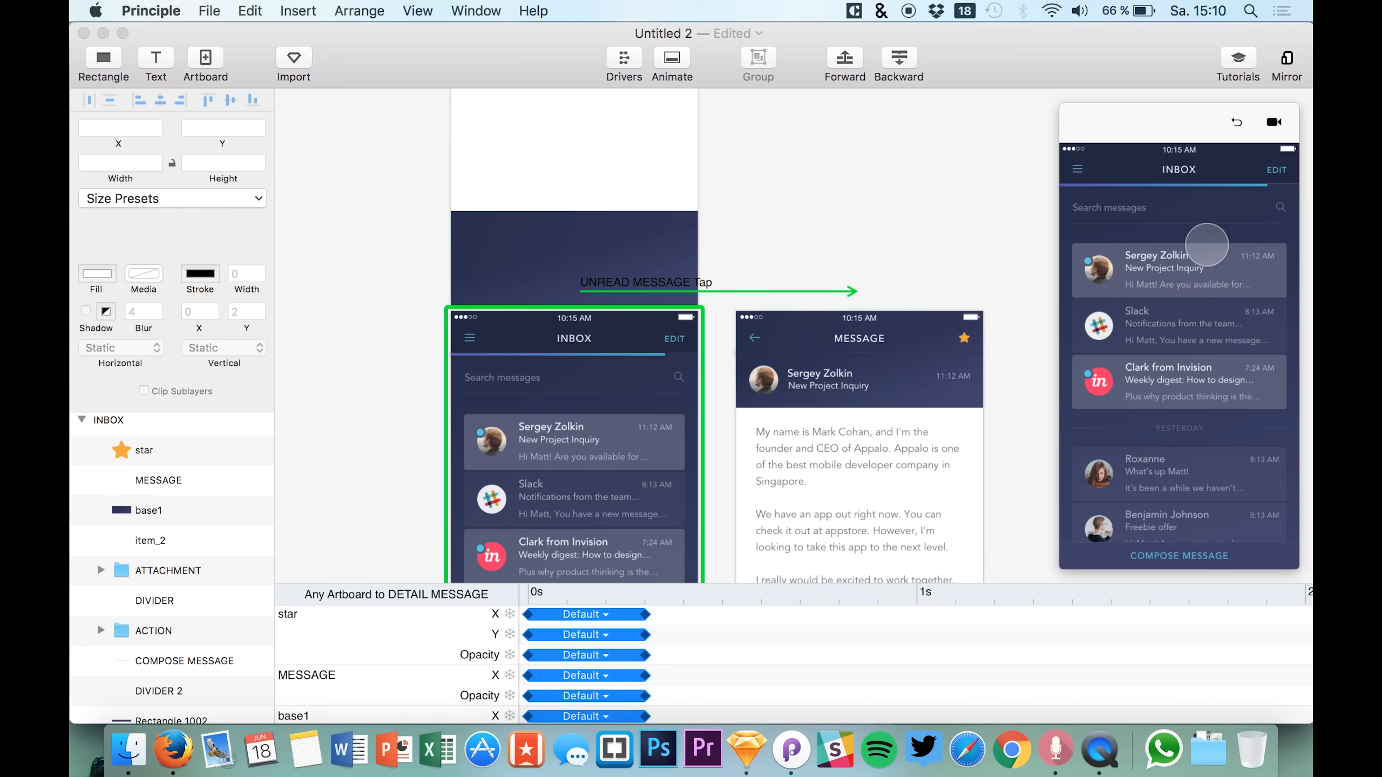
pyautogui.click(1223, 261)
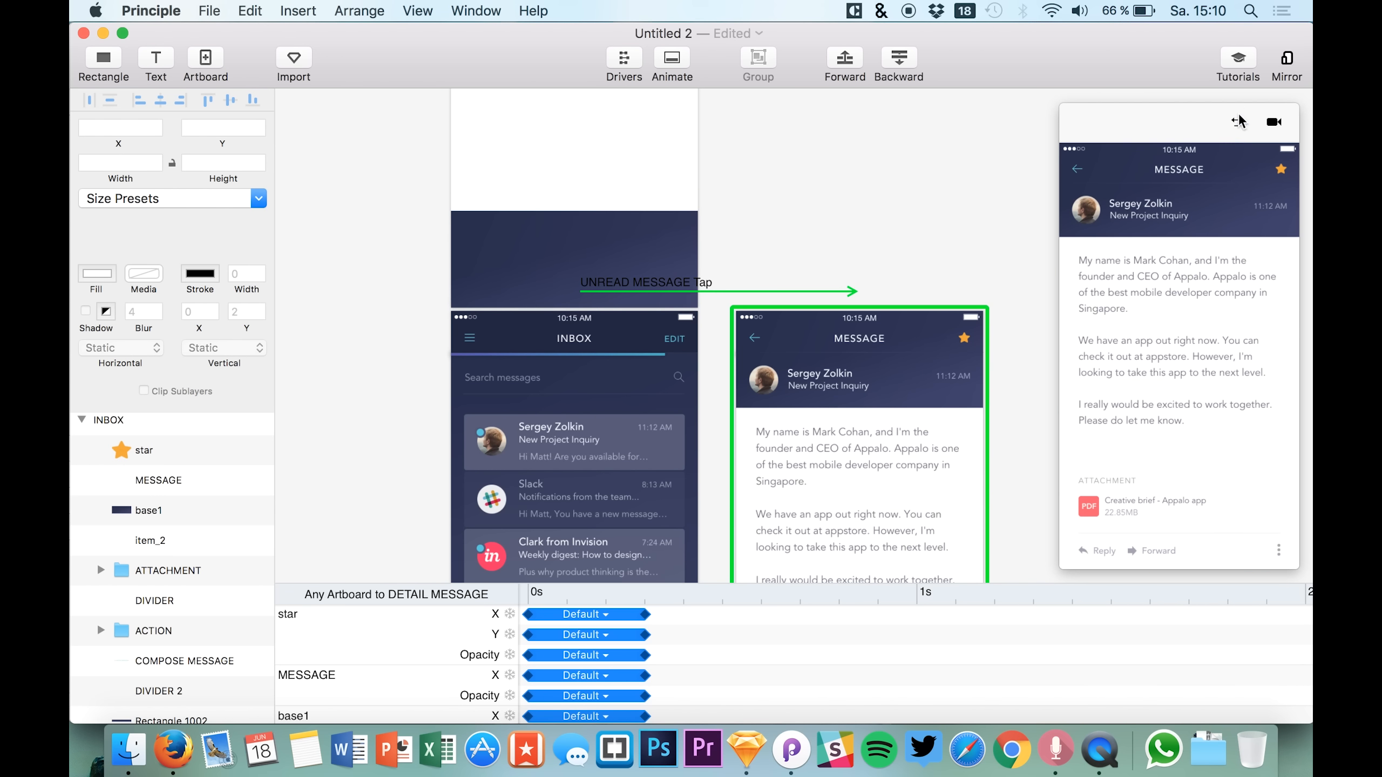
# Restart the preview and reopen the first inbox message repeatedly to check the whole inbox-to-message transition.
pyautogui.click(1239, 121)
pyautogui.click(1184, 272)
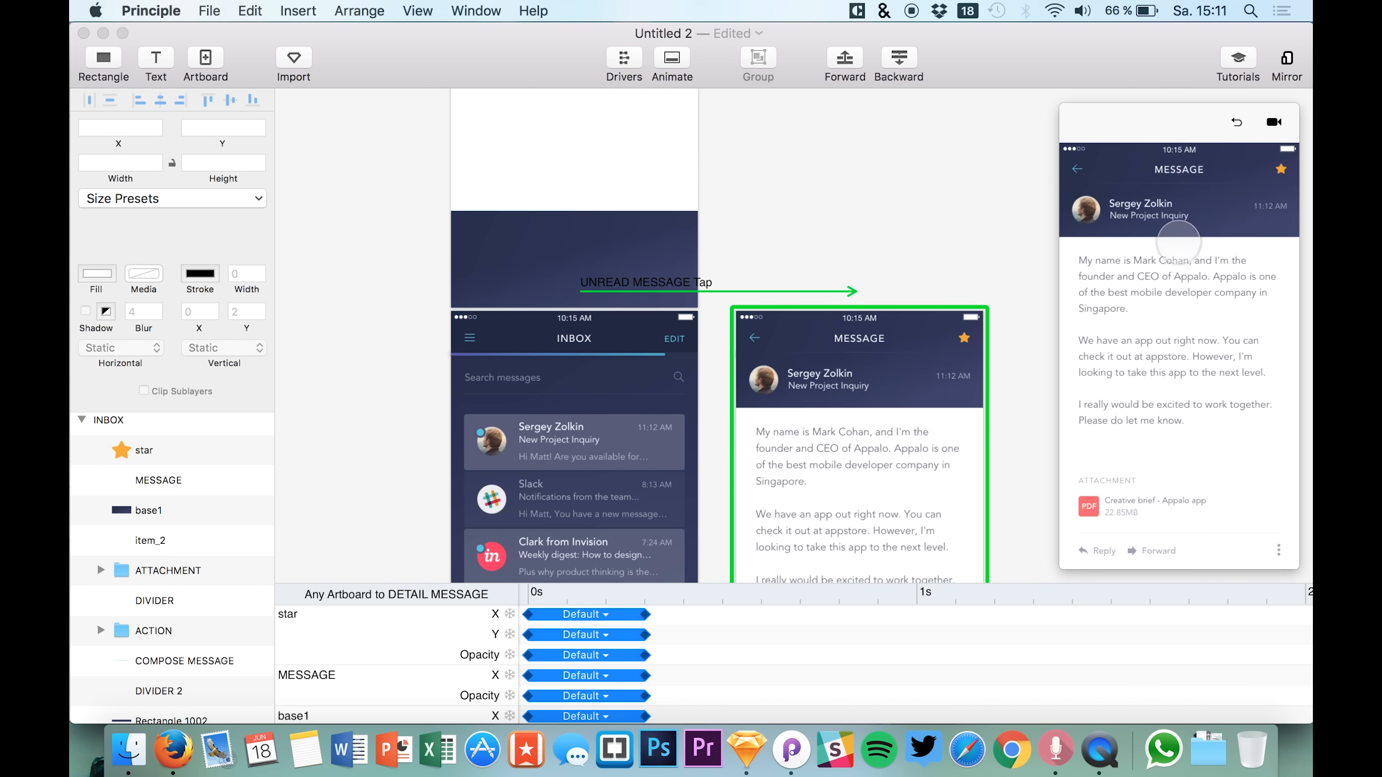
pyautogui.click(1236, 123)
pyautogui.click(1191, 274)
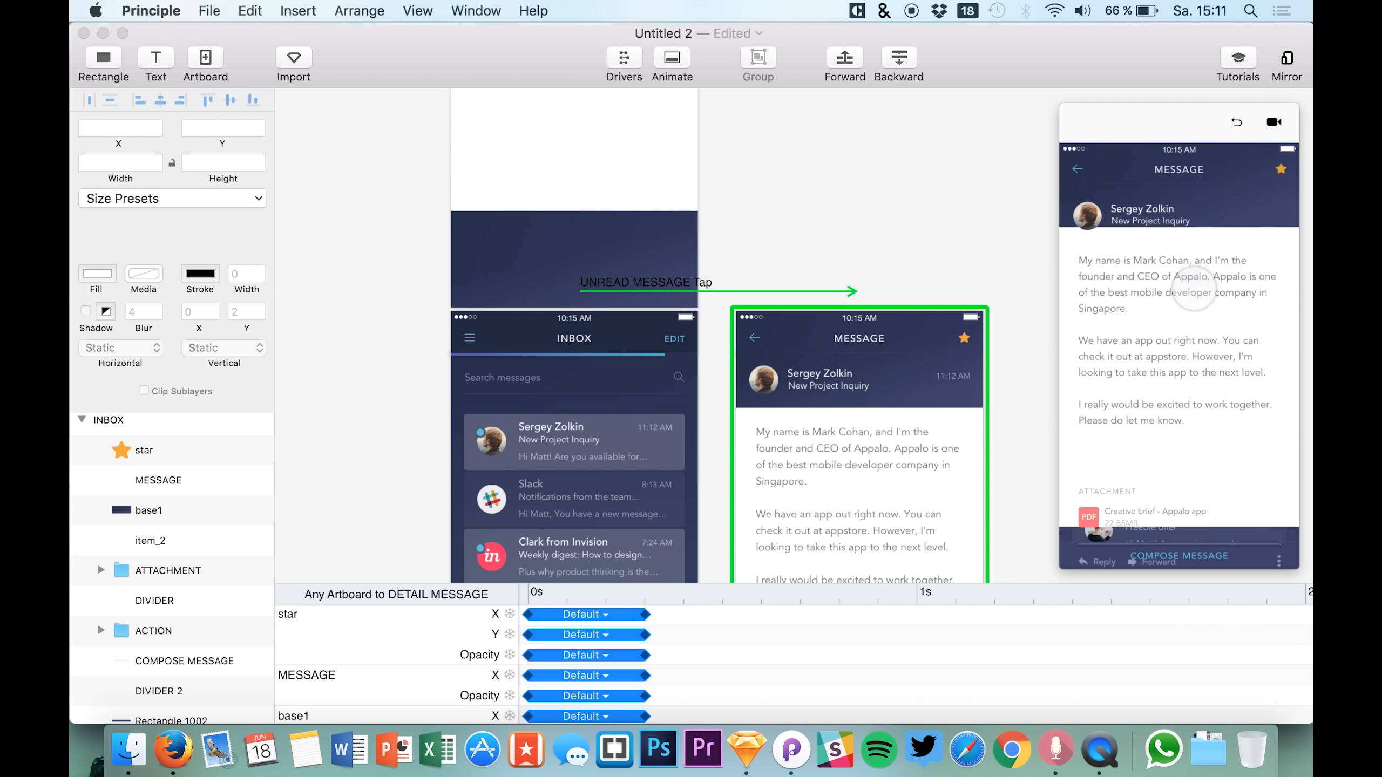
pyautogui.click(1238, 123)
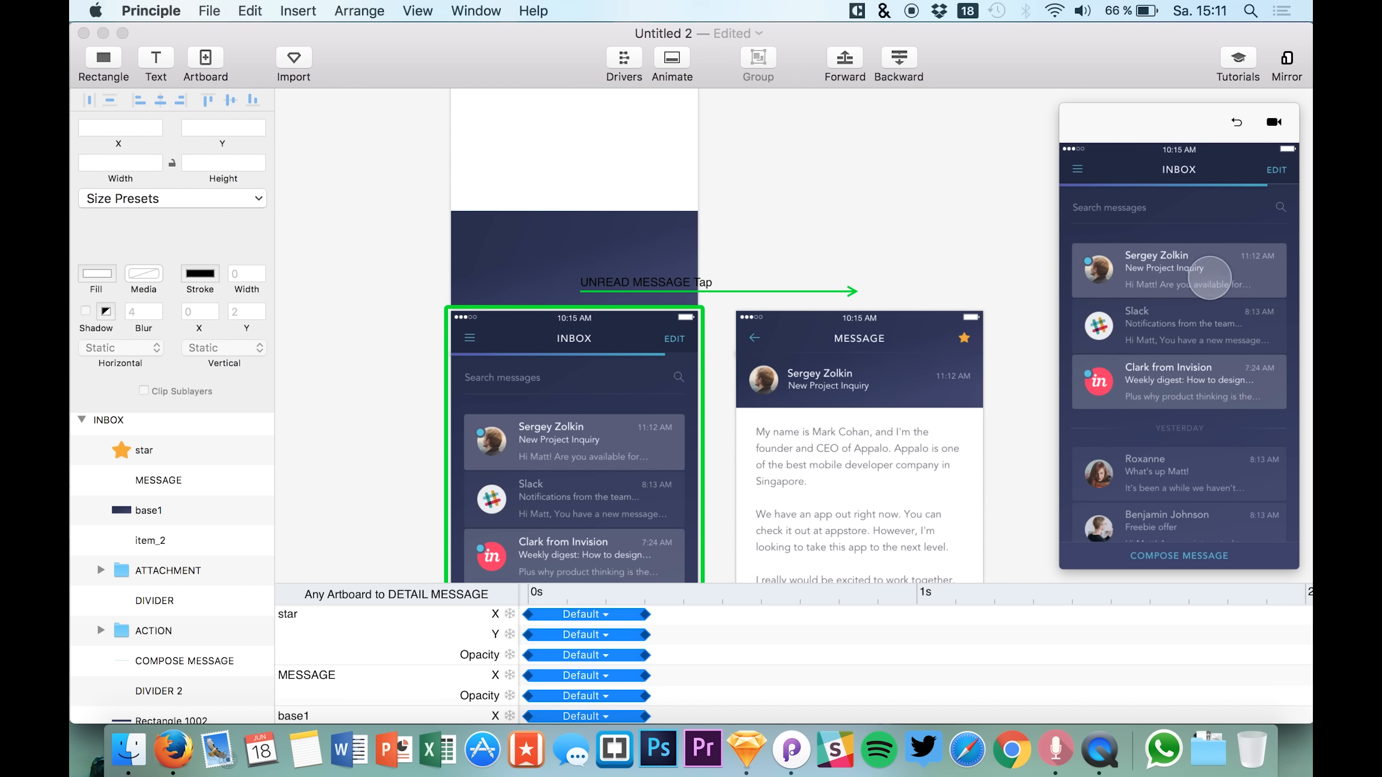
pyautogui.click(1200, 272)
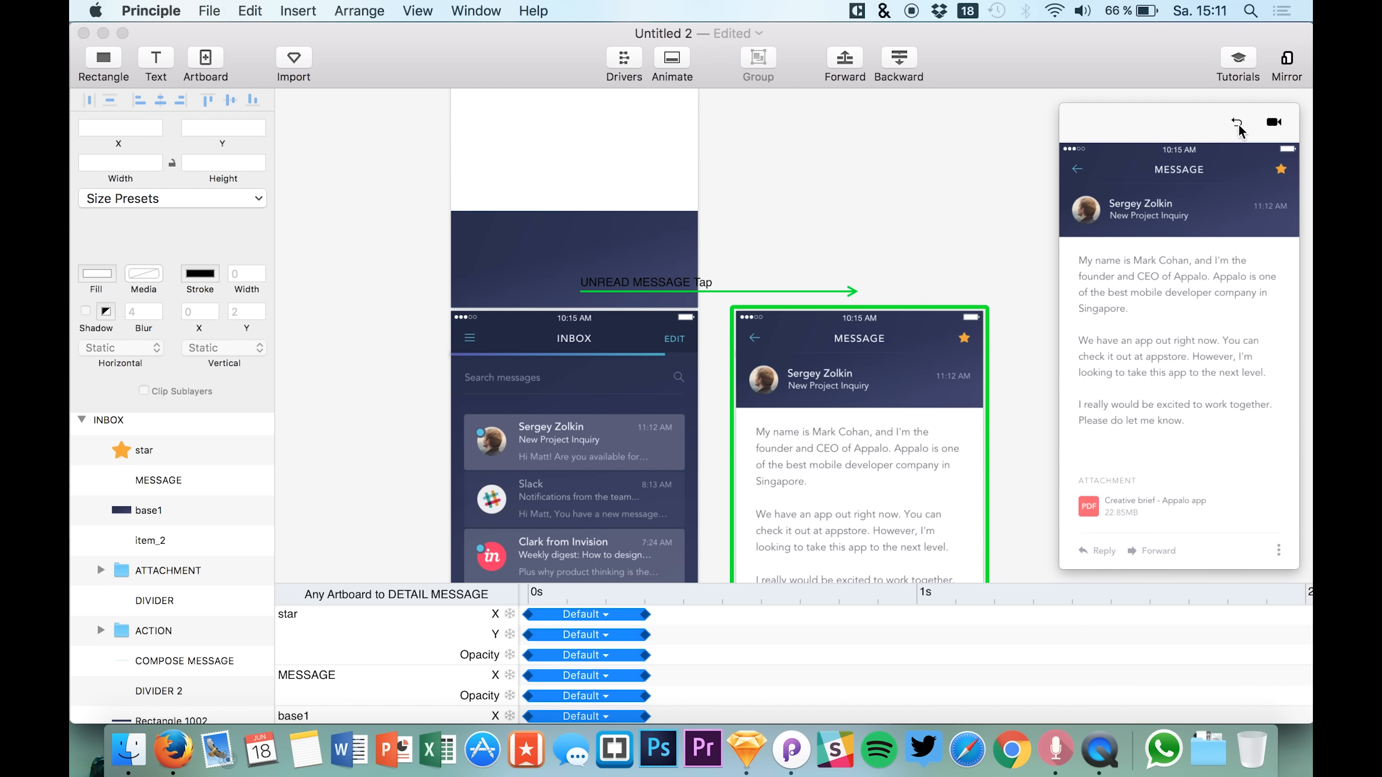
pyautogui.click(1237, 124)
pyautogui.click(1206, 280)
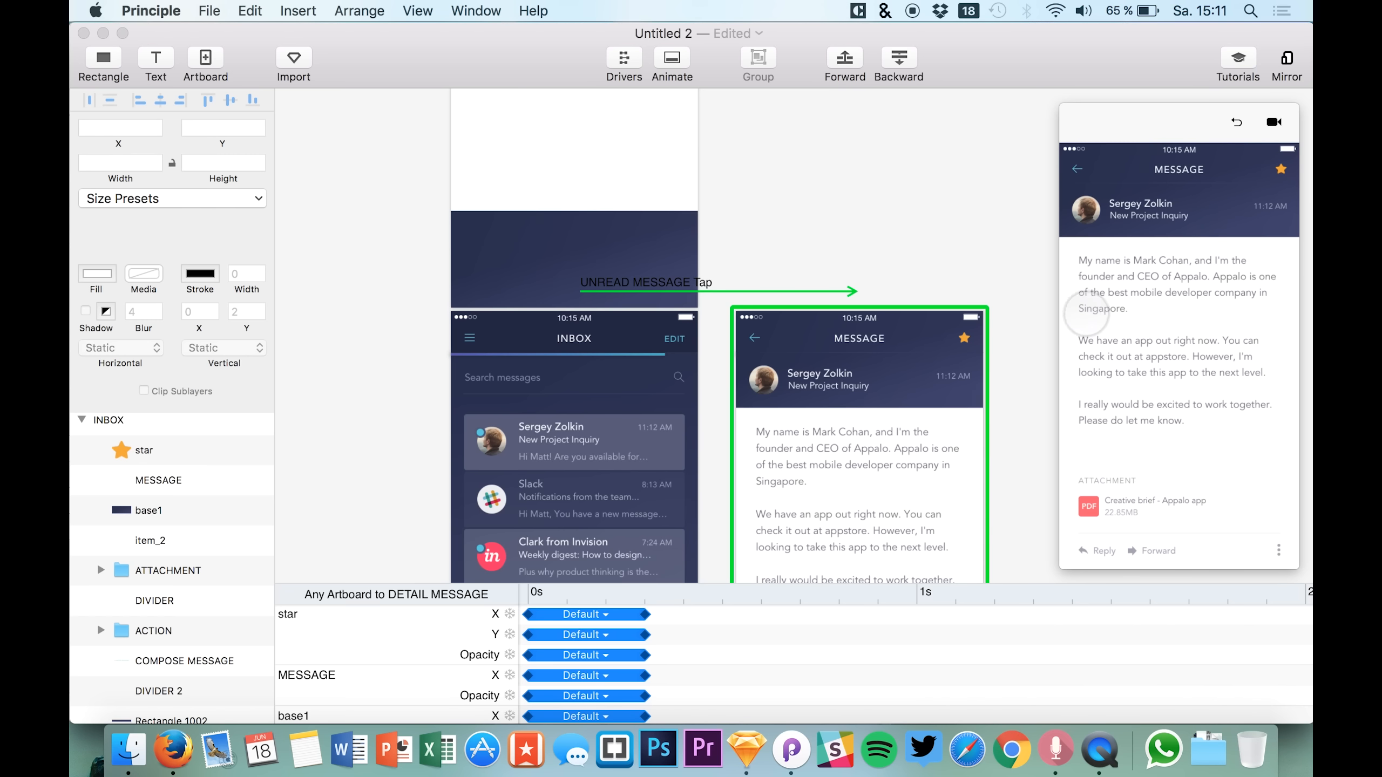
pyautogui.click(1234, 124)
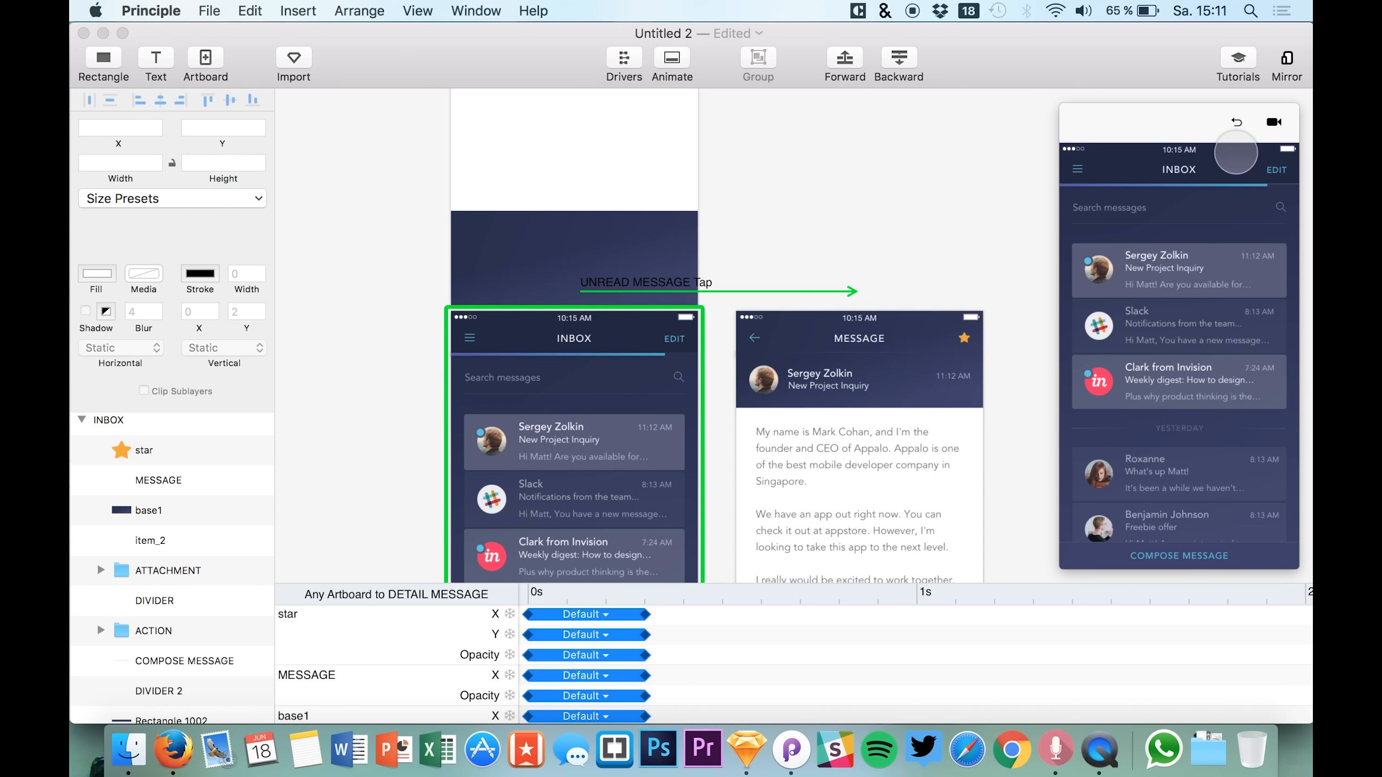
pyautogui.click(1215, 257)
pyautogui.click(1235, 123)
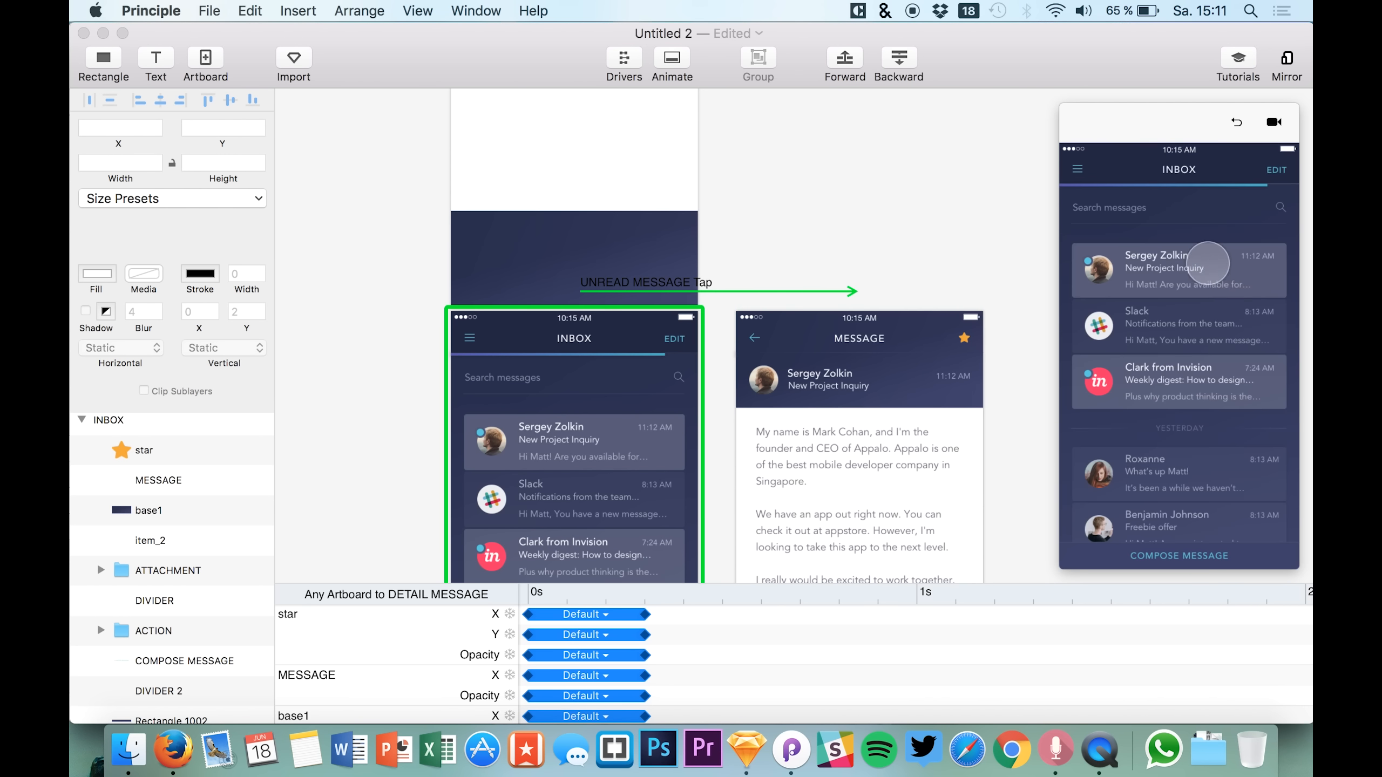
pyautogui.click(1231, 258)
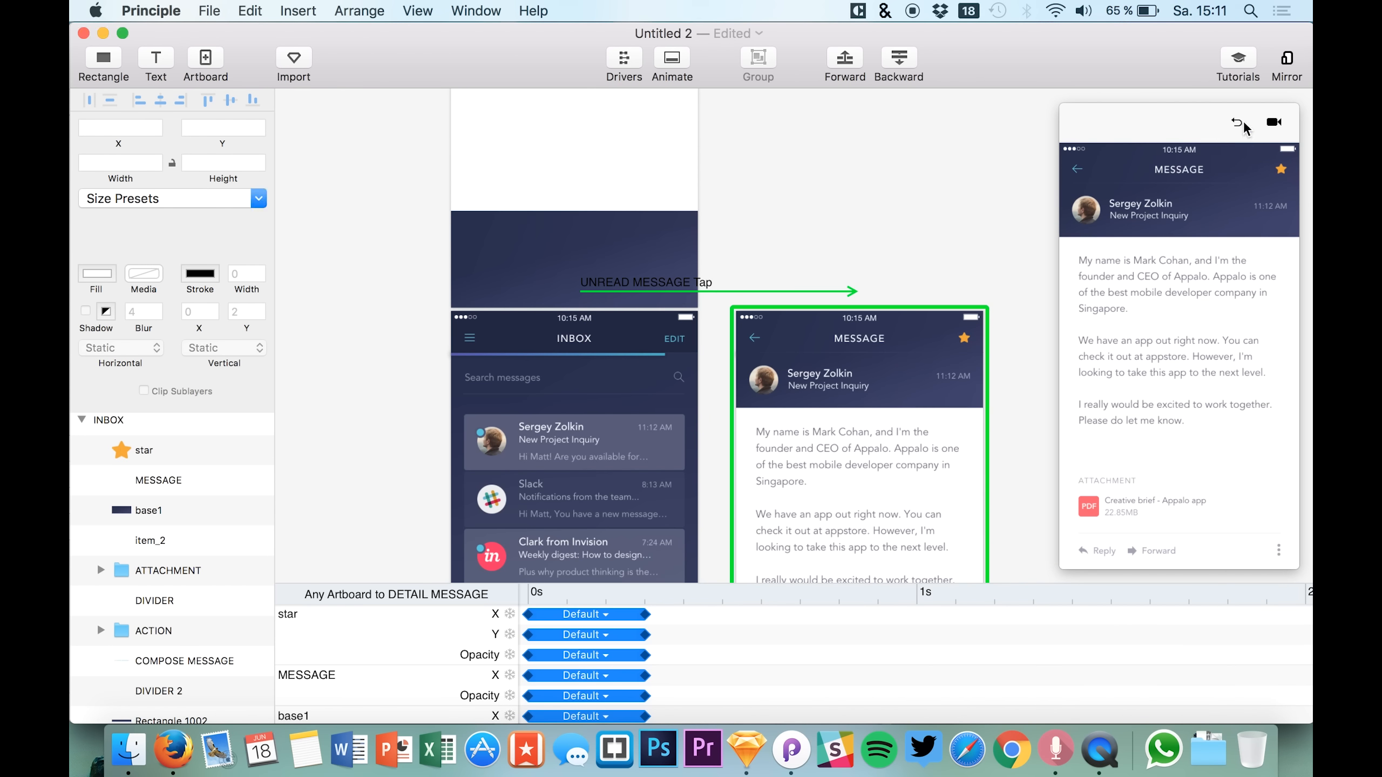
pyautogui.click(1237, 123)
pyautogui.click(1227, 263)
pyautogui.click(1236, 123)
pyautogui.click(1207, 254)
pyautogui.click(1238, 124)
pyautogui.click(1208, 249)
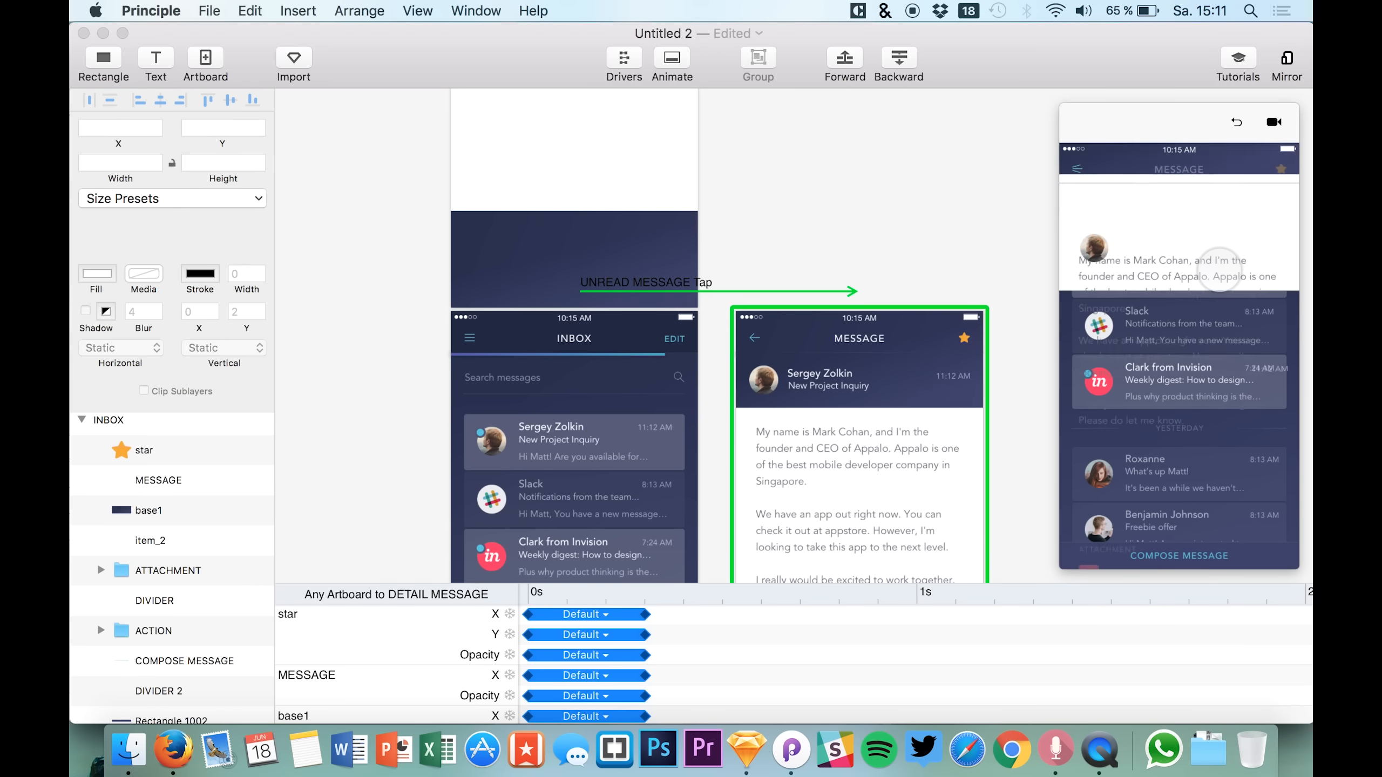
# Detach the preview into its own window, enlarge it and place it over the artboards.
pyautogui.moveTo(1177, 139); pyautogui.dragTo(706, 310)
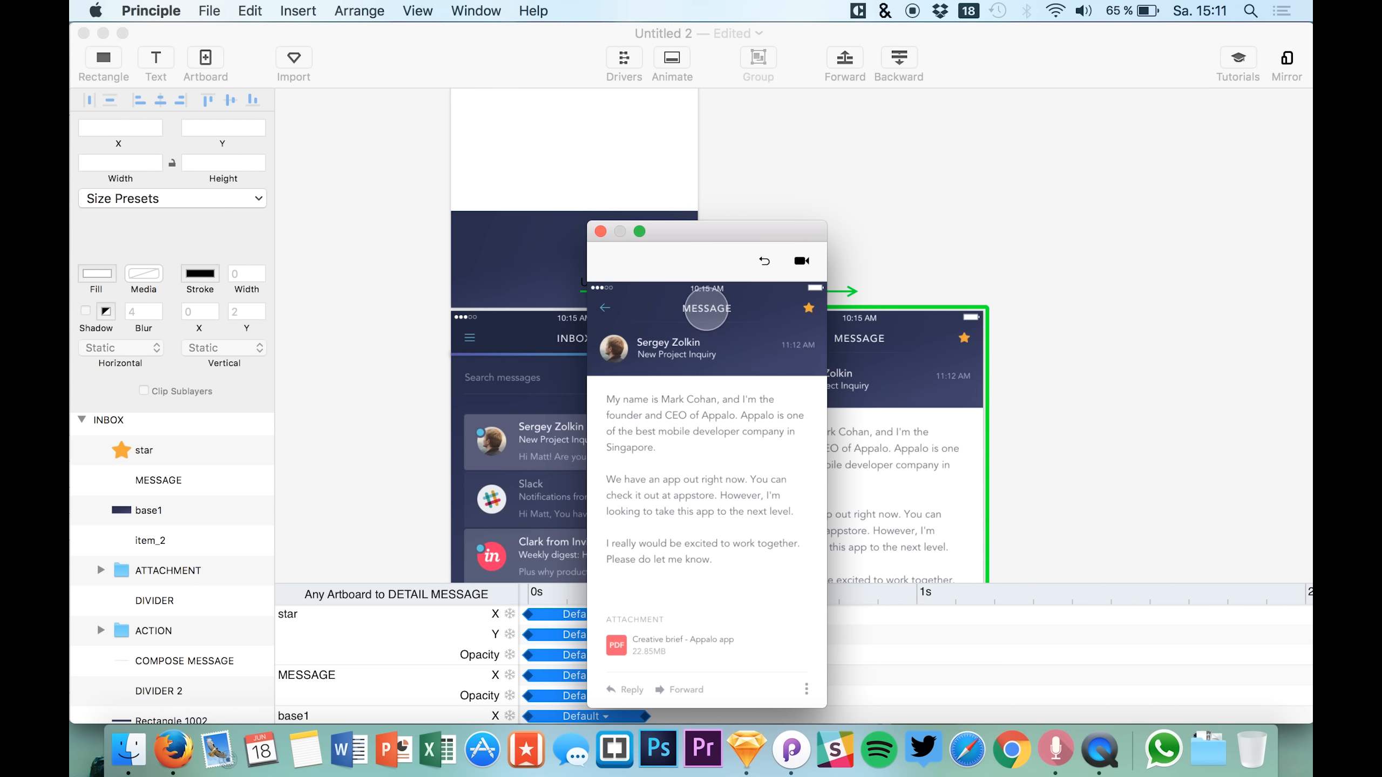
pyautogui.moveTo(701, 251); pyautogui.dragTo(556, 143)
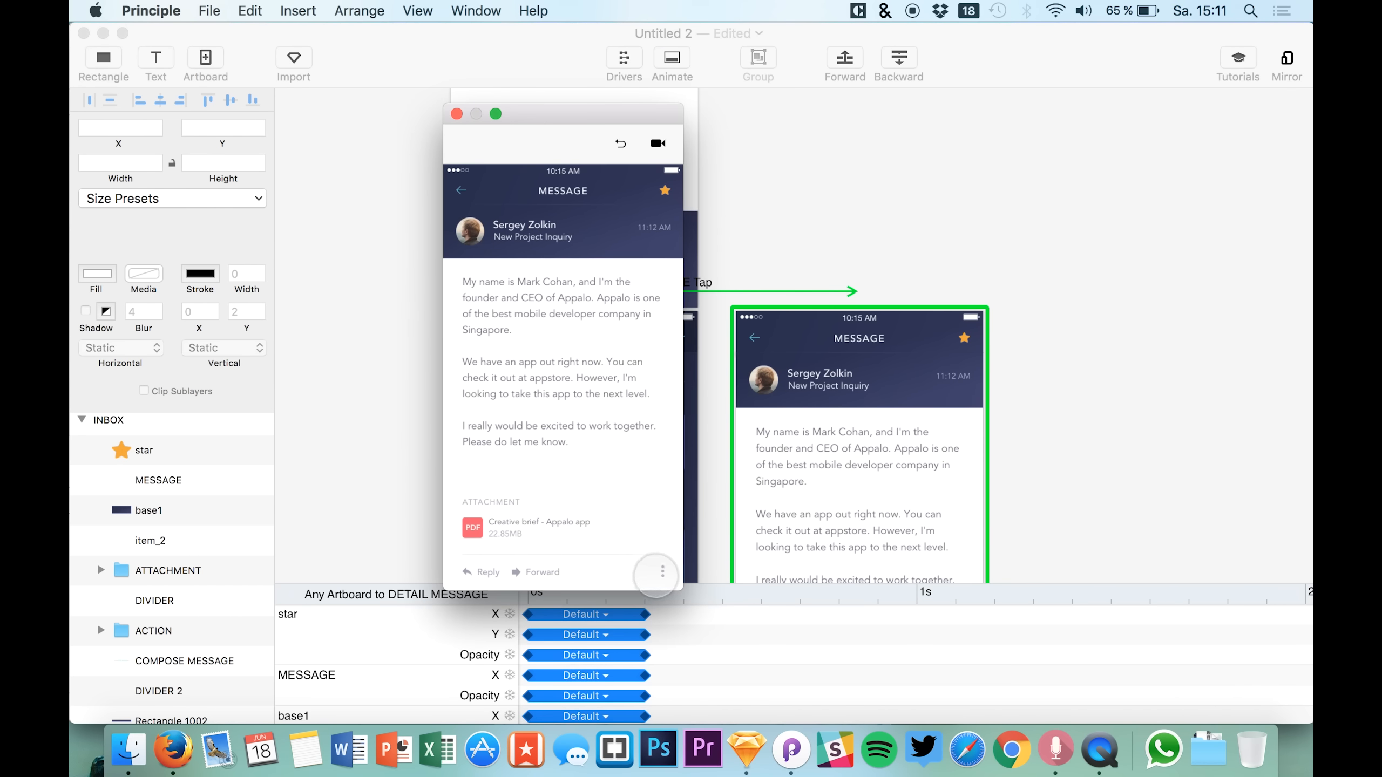
pyautogui.moveTo(674, 582); pyautogui.dragTo(756, 724)
pyautogui.moveTo(651, 116); pyautogui.dragTo(708, 65)
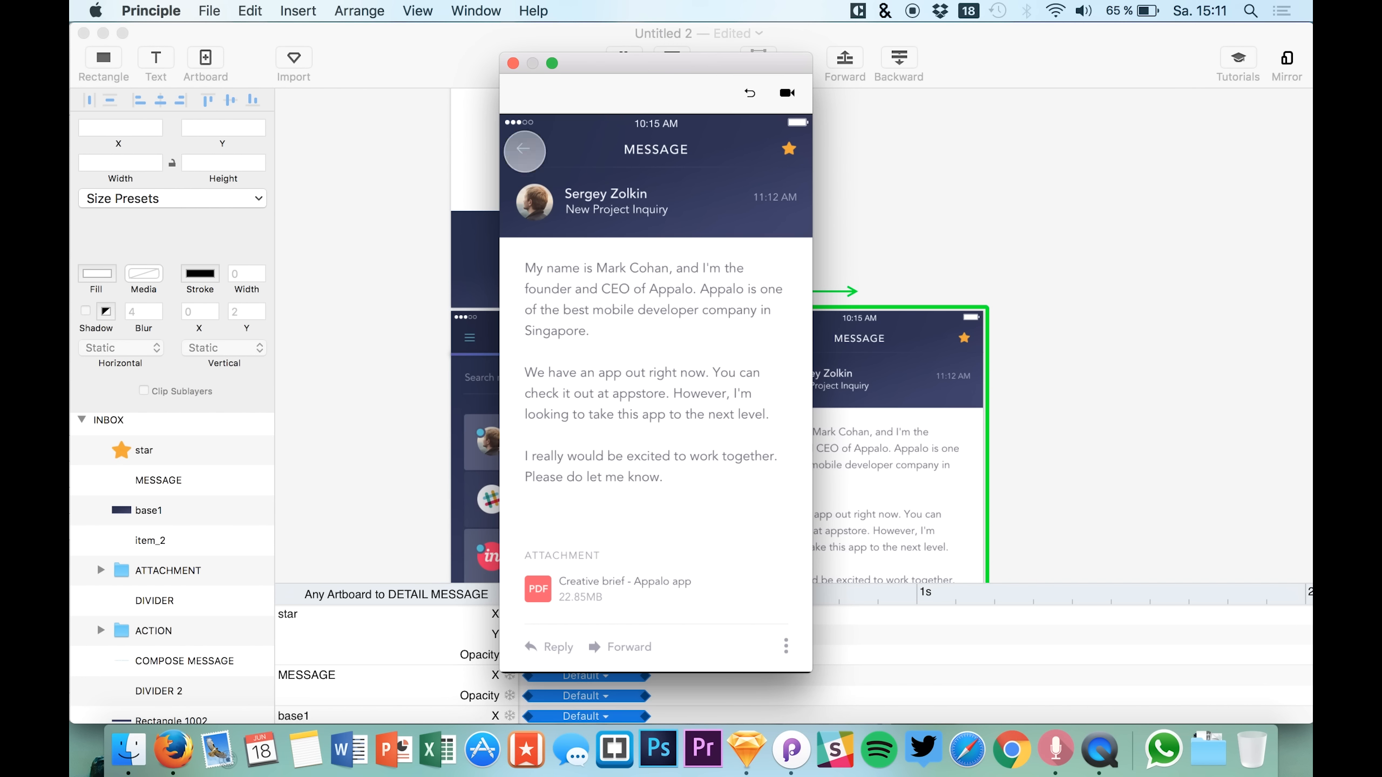
# Replay opening the first message in the enlarged preview, reset it to the inbox and dock the preview again.
pyautogui.click(743, 91)
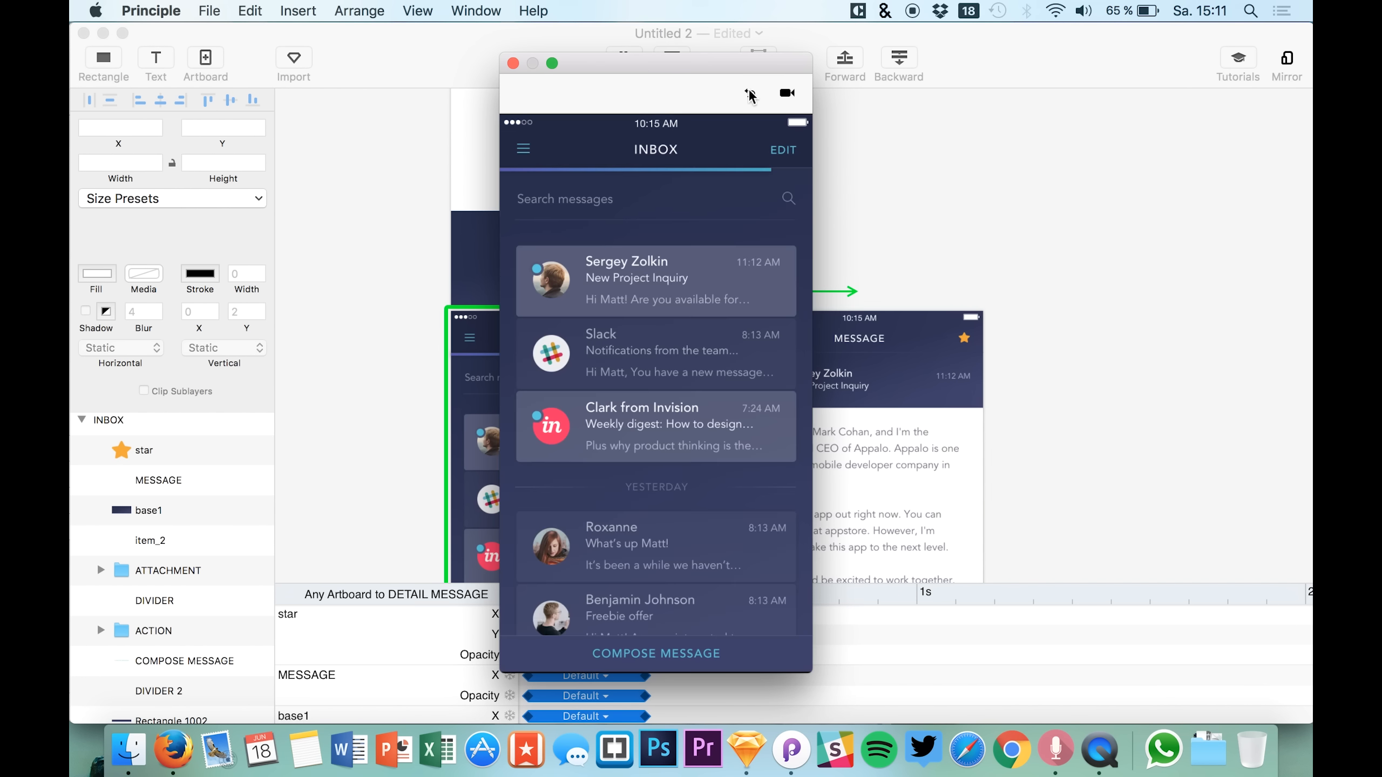
pyautogui.click(727, 268)
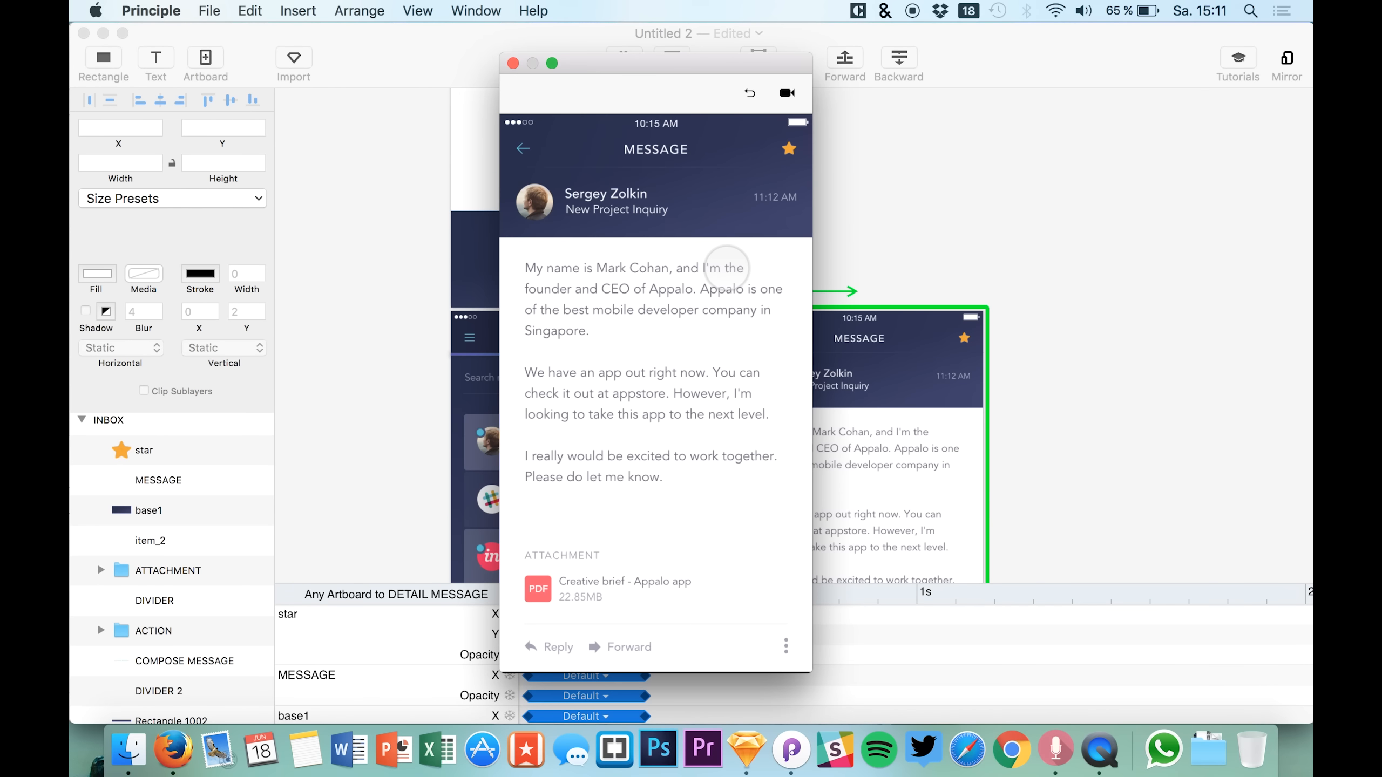
pyautogui.click(751, 94)
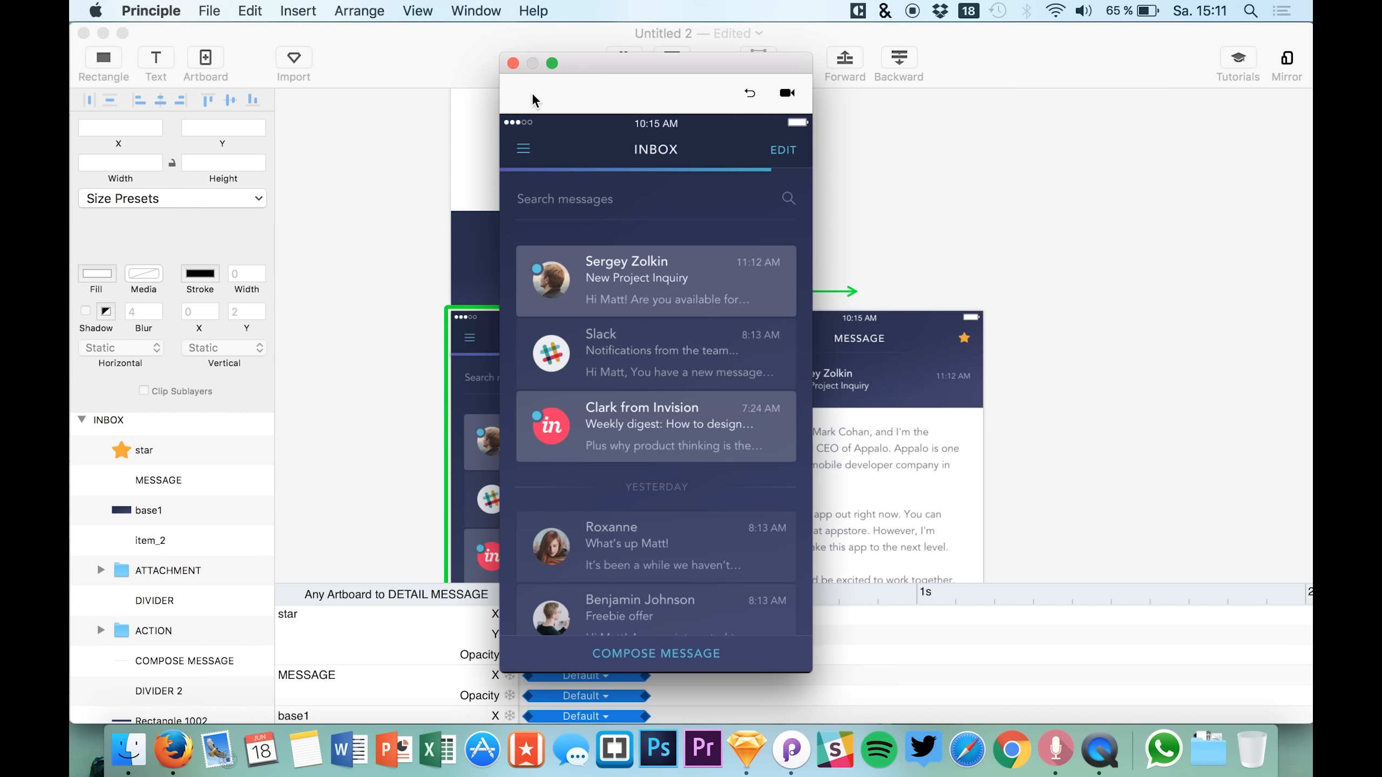
pyautogui.click(513, 64)
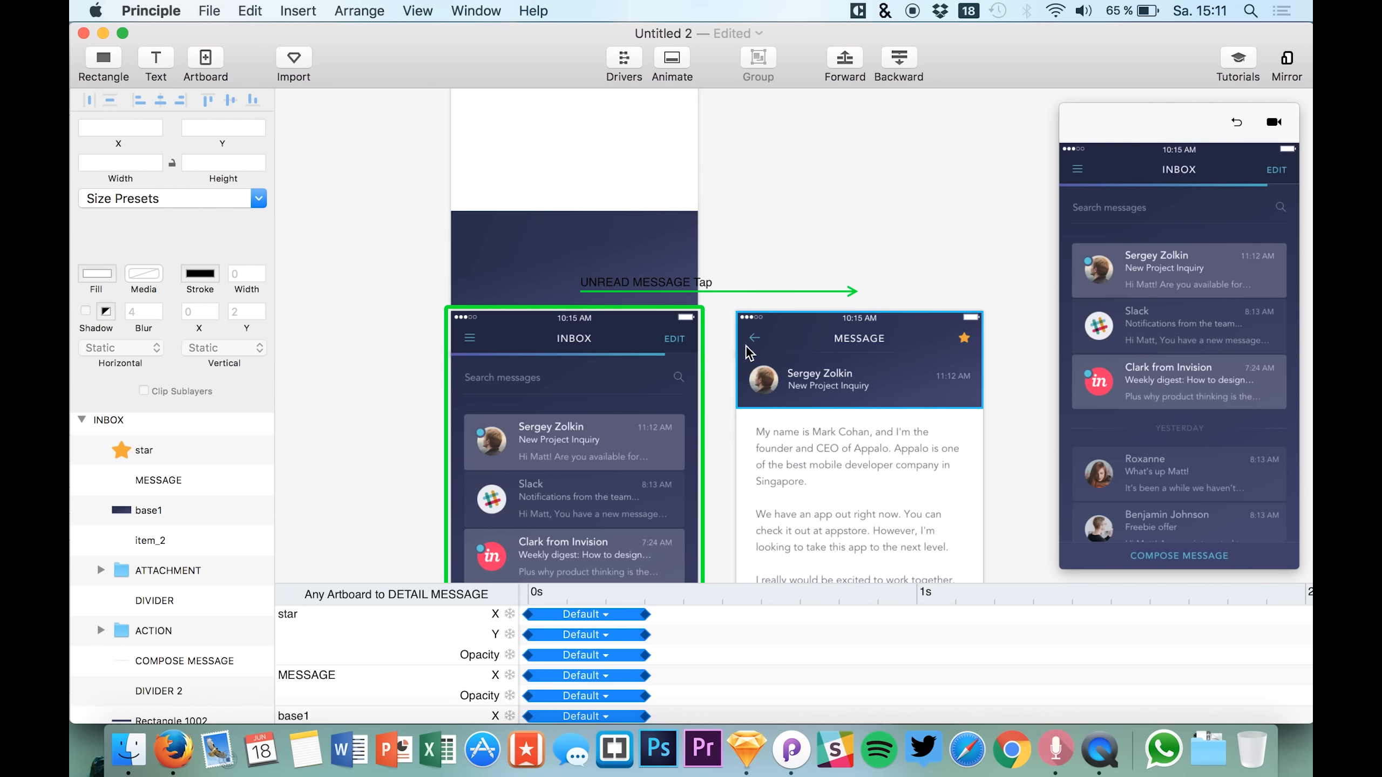
# Link the back arrow in DETAIL MESSAGE's title bar to the INBOX artboard with a Tap interaction and deselect it.
pyautogui.click(755, 344)
pyautogui.click(755, 344)
pyautogui.click(776, 340)
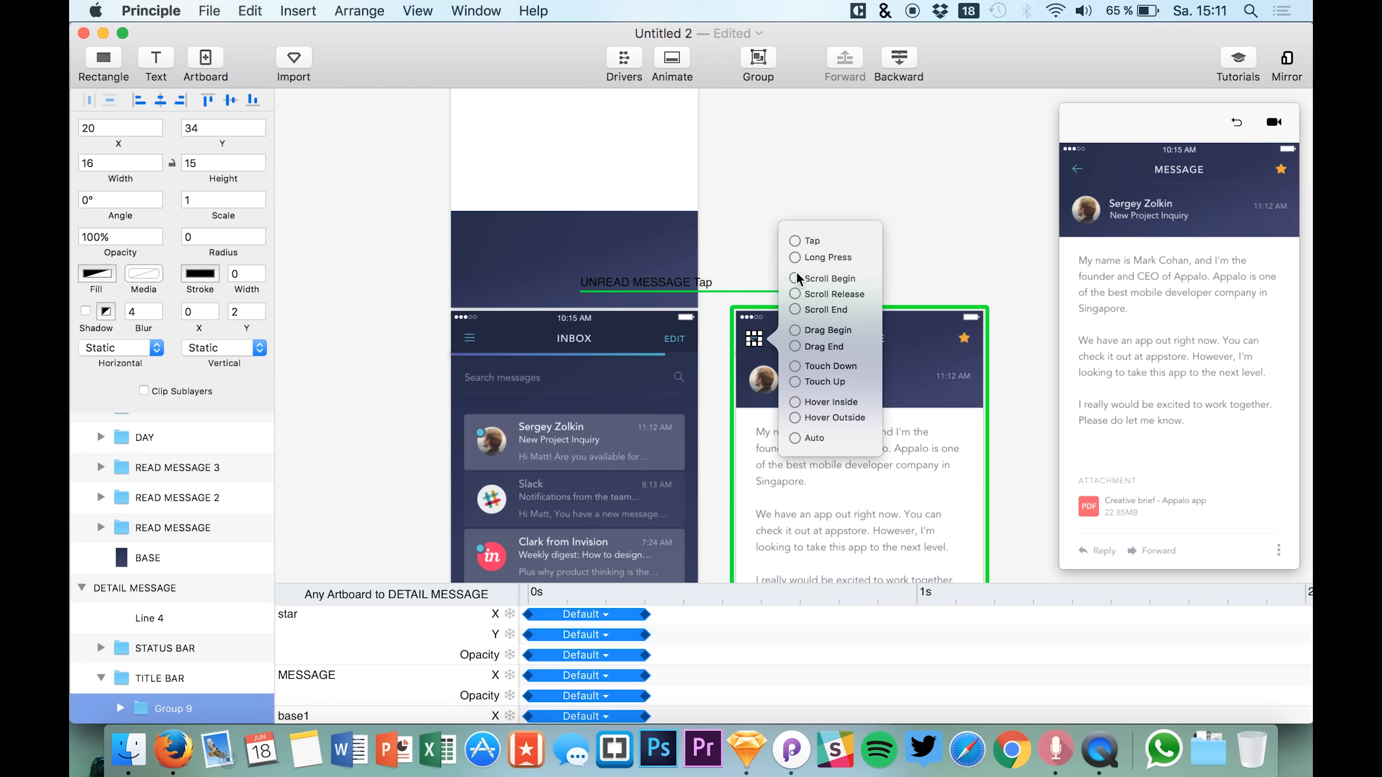
pyautogui.click(797, 242)
pyautogui.click(525, 359)
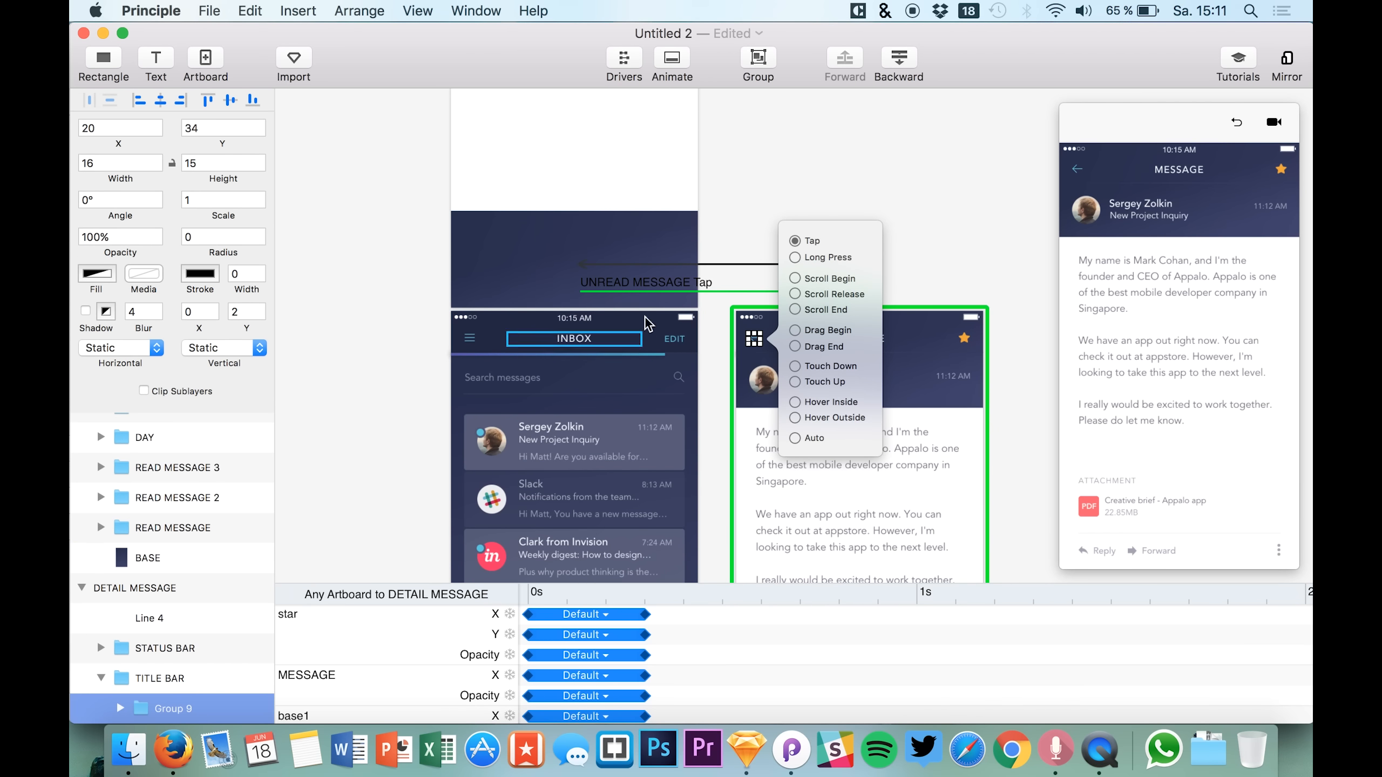
pyautogui.click(781, 195)
# Undock the preview again, scale it up and position it over the two artboards.
pyautogui.moveTo(1189, 106); pyautogui.dragTo(521, 123)
pyautogui.moveTo(656, 601); pyautogui.dragTo(723, 721)
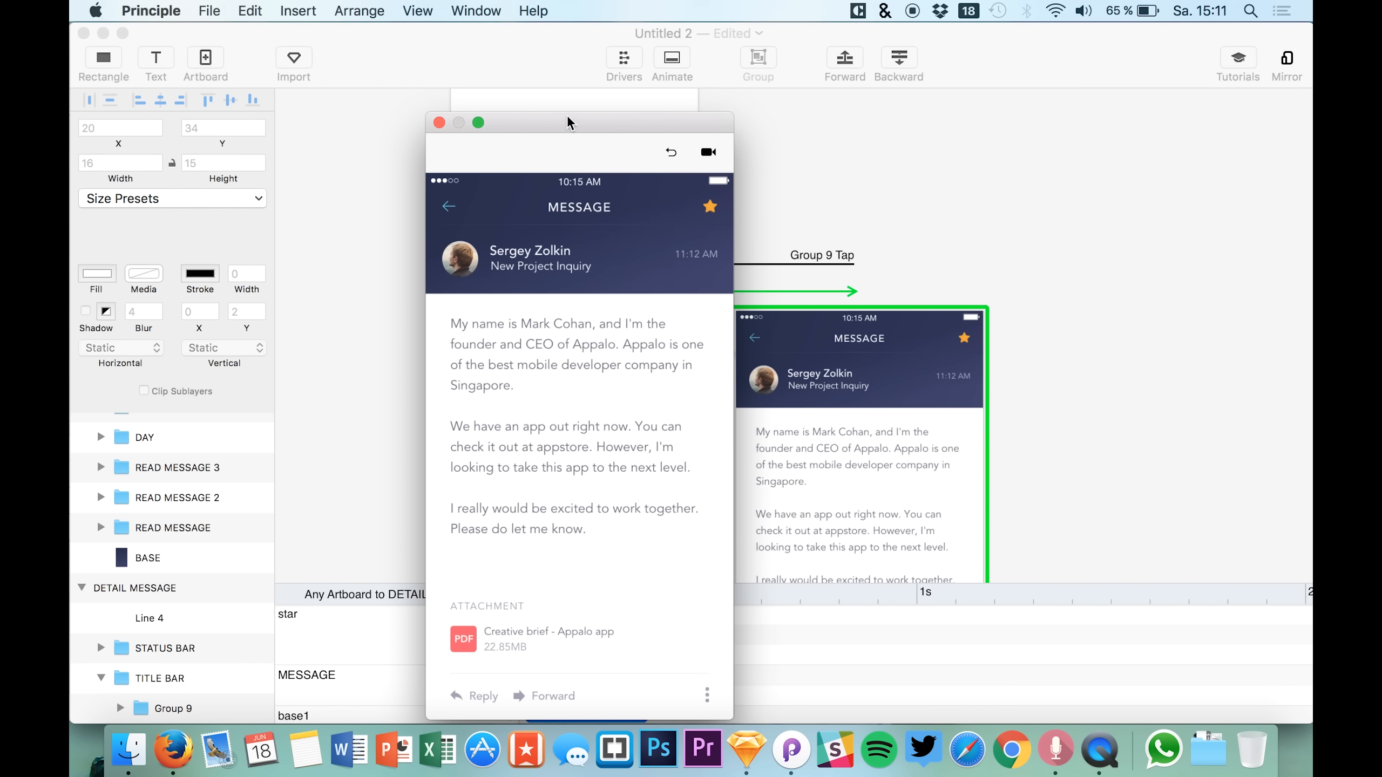
pyautogui.moveTo(568, 118); pyautogui.dragTo(660, 115)
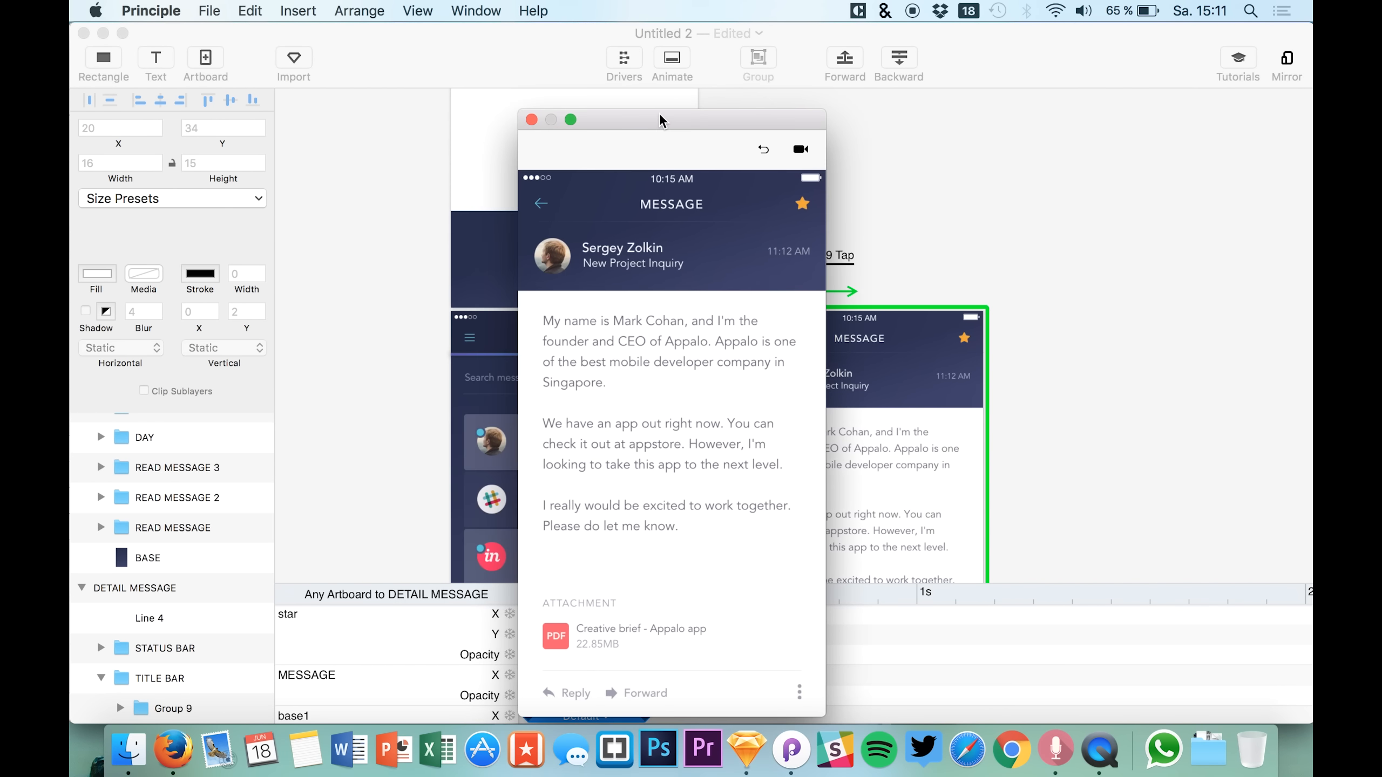
# Test opening the first message and returning with the back arrow several times in the enlarged preview, and redock the preview.
pyautogui.click(759, 144)
pyautogui.click(755, 349)
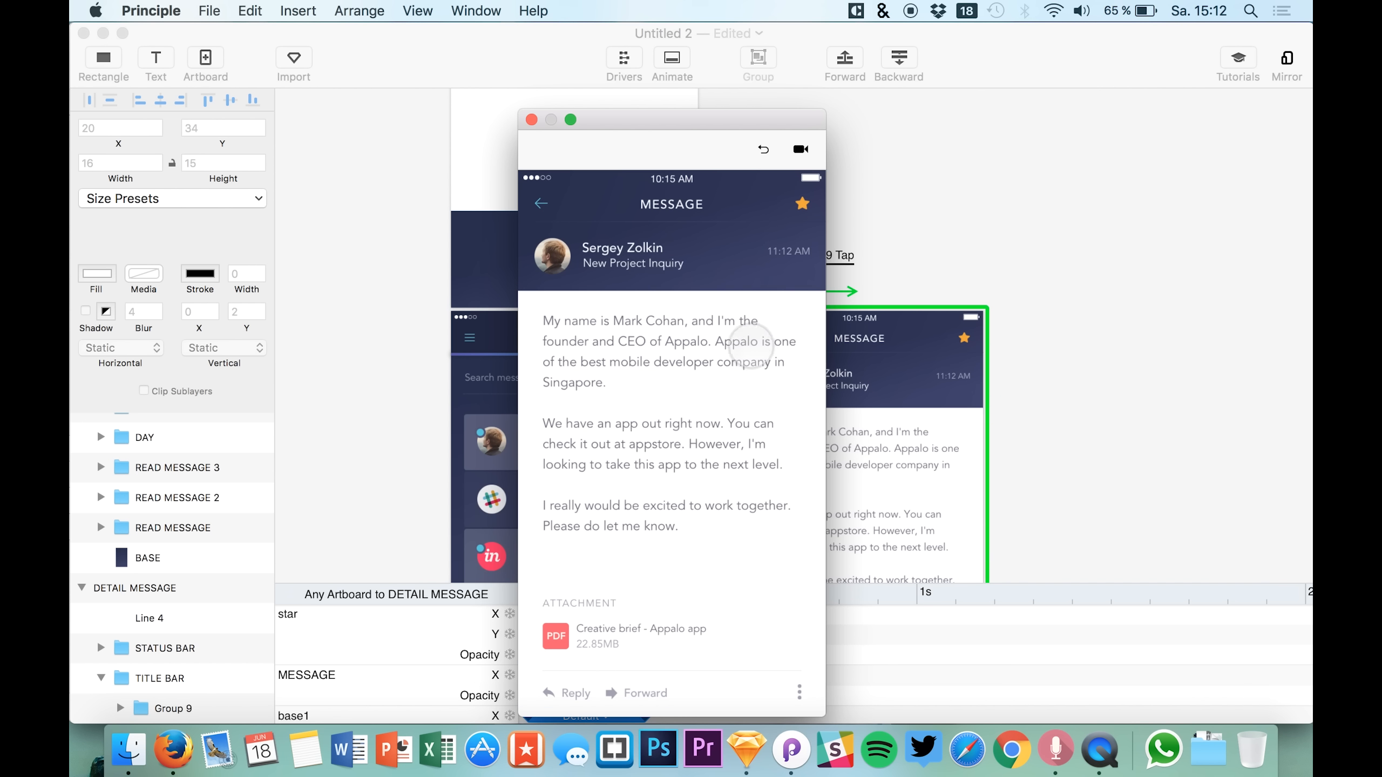
pyautogui.click(541, 203)
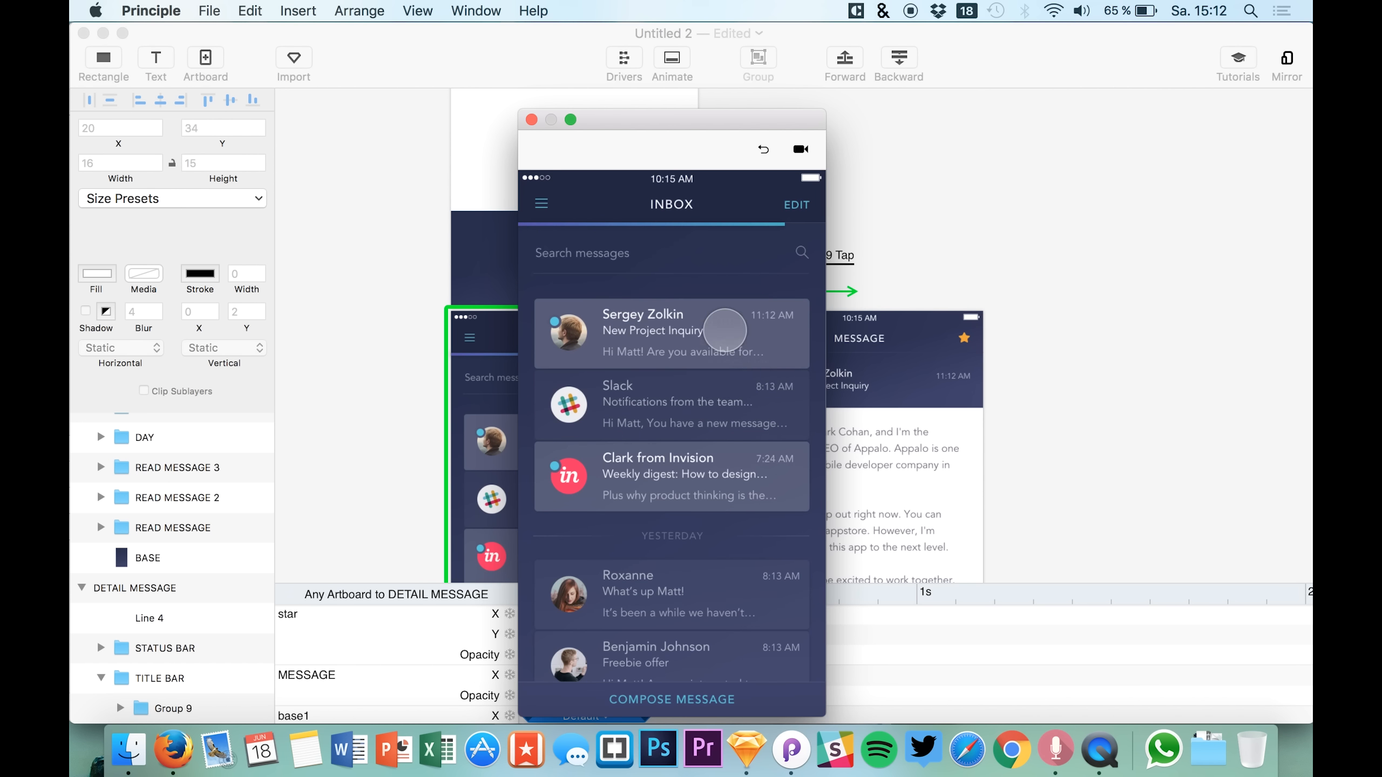
pyautogui.click(725, 331)
pyautogui.click(541, 203)
pyautogui.click(721, 339)
pyautogui.click(539, 205)
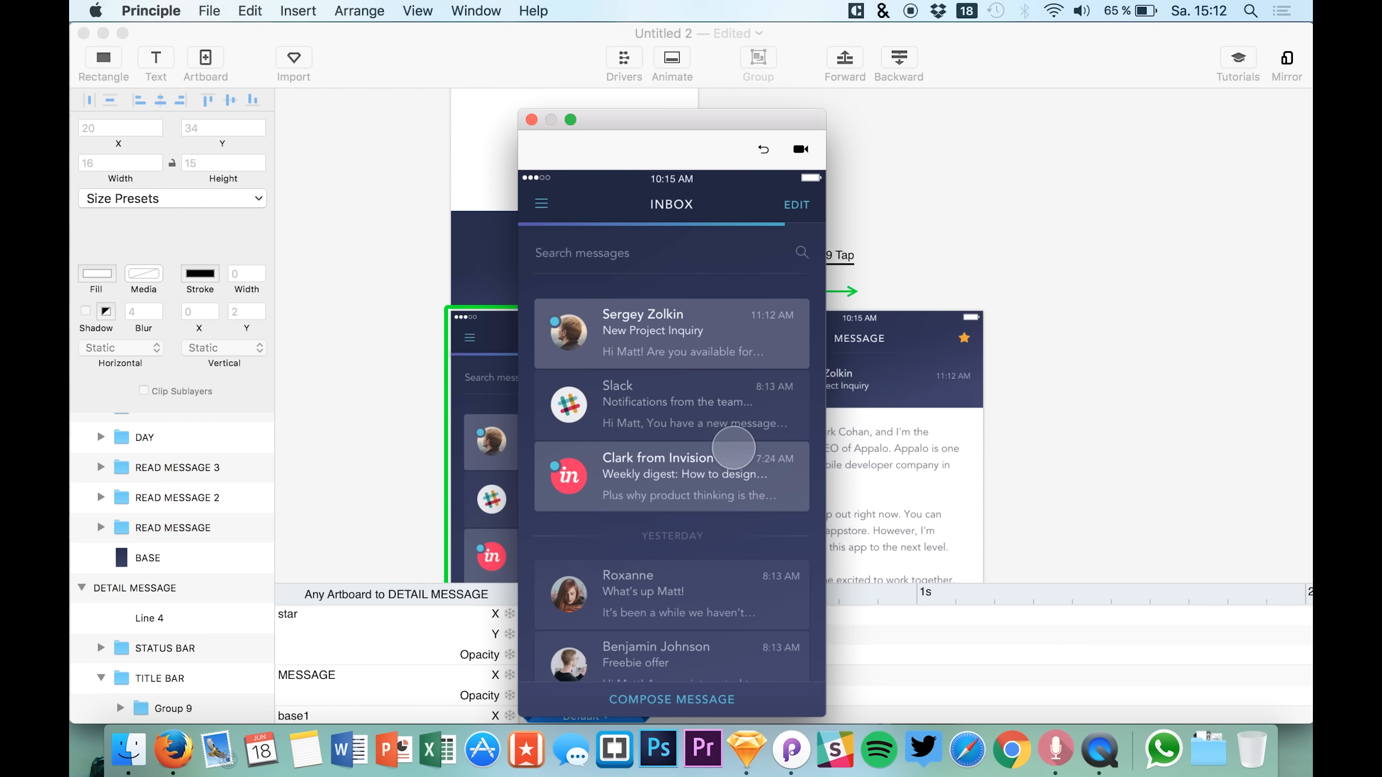
pyautogui.click(709, 320)
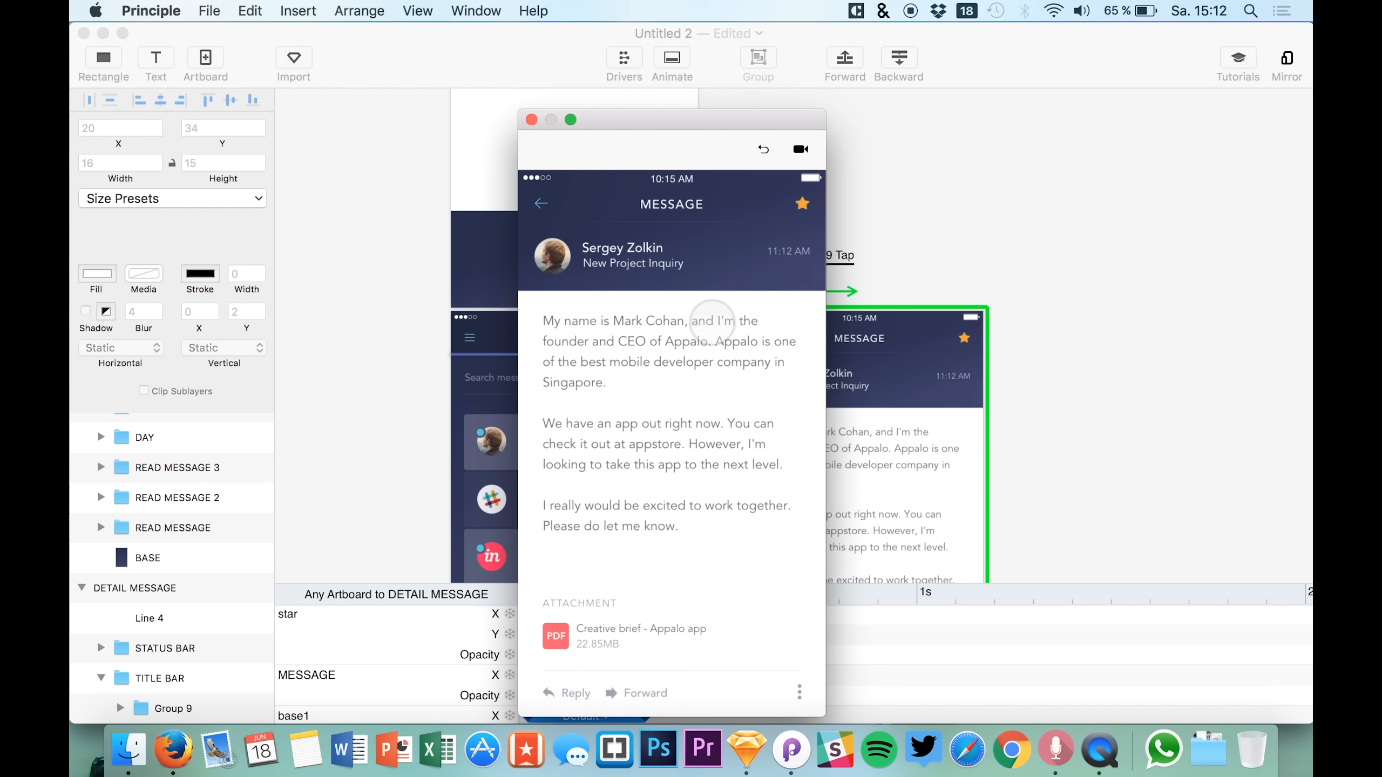
pyautogui.click(542, 203)
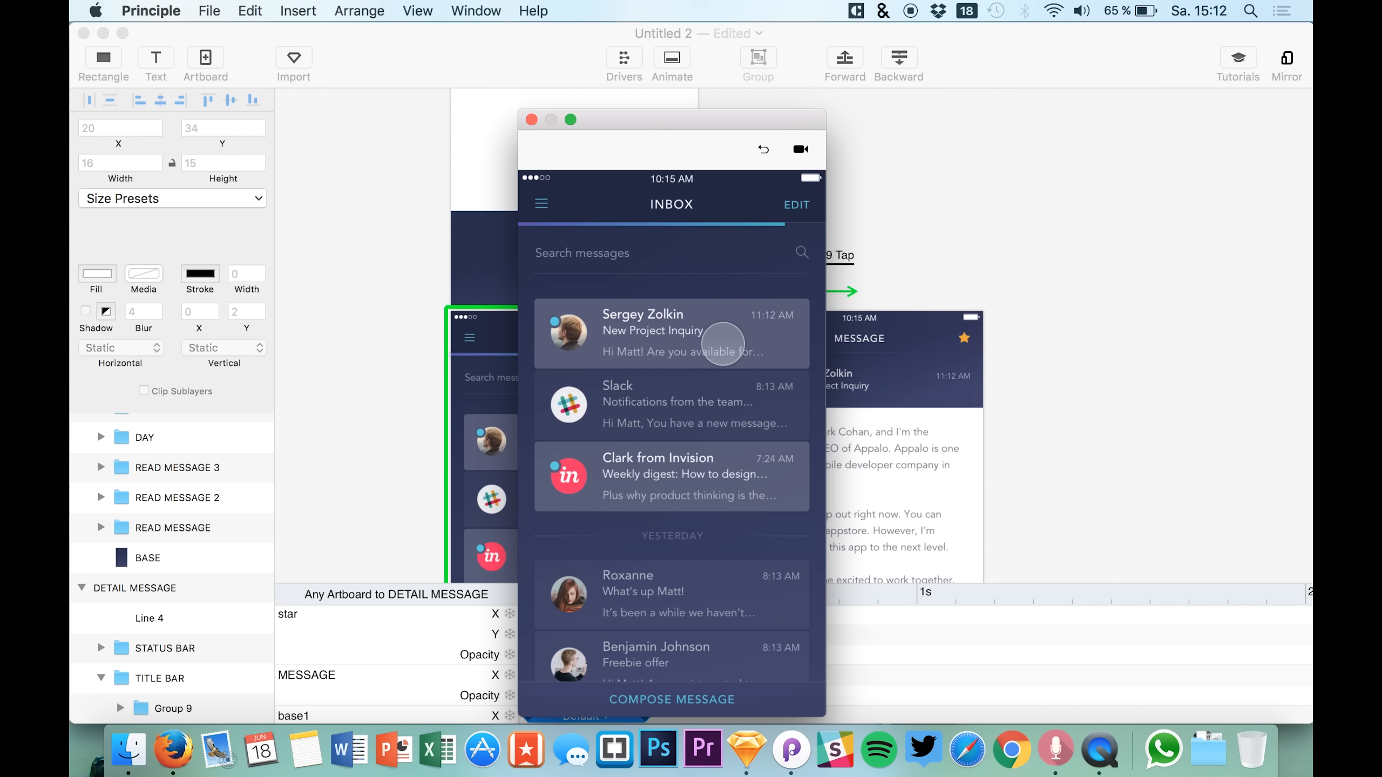
pyautogui.click(715, 344)
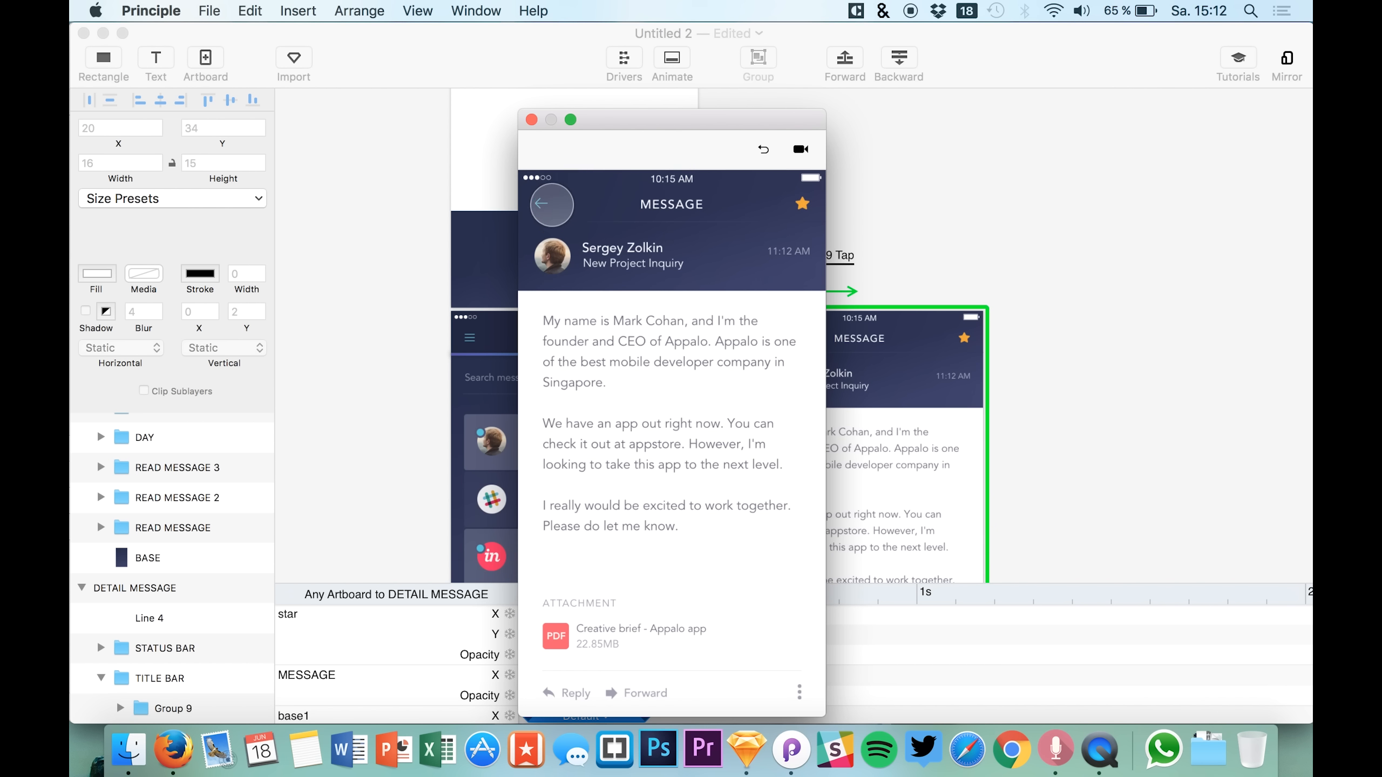
pyautogui.click(539, 207)
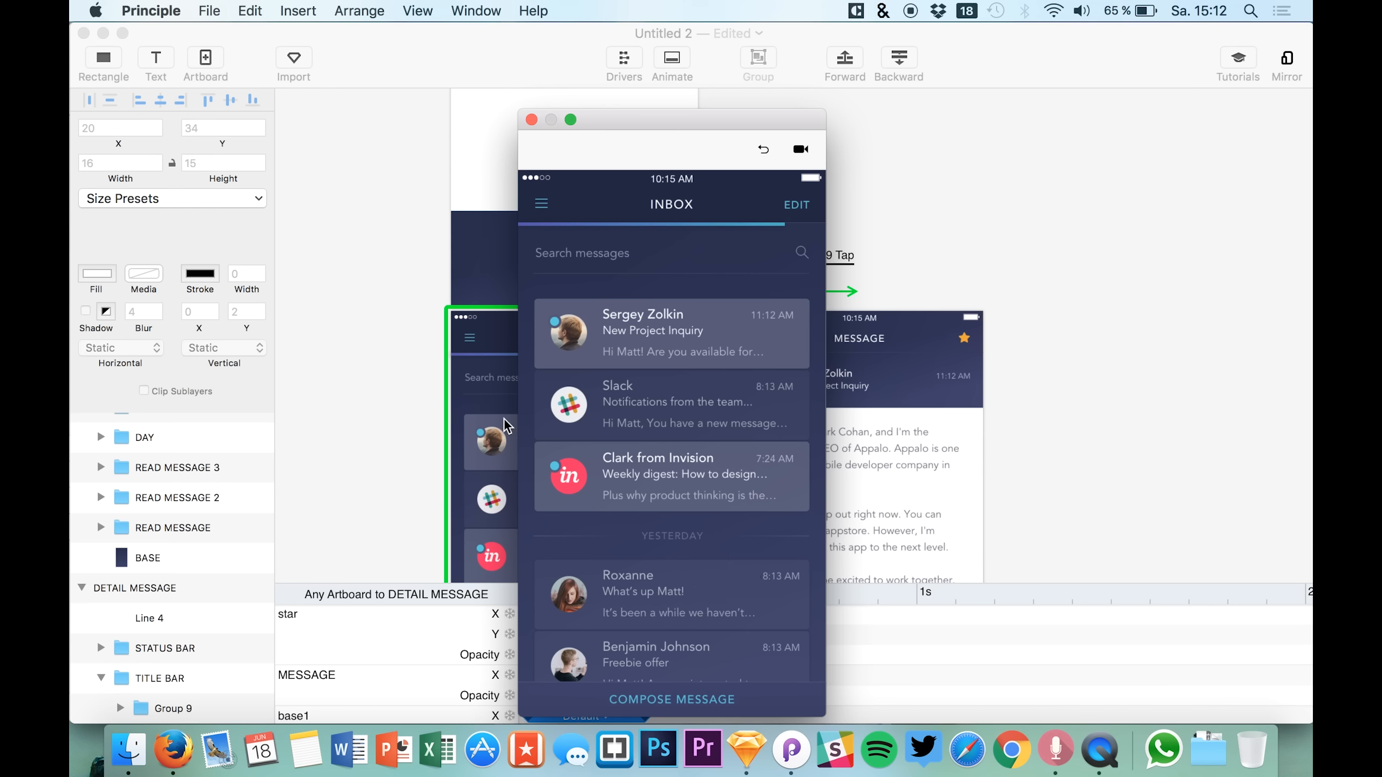
pyautogui.click(531, 119)
# Select the date of the first message under YESTERDAY and replay the message-and-back transitions repeatedly in the docked preview.
pyautogui.scroll(-3, 492, 322)
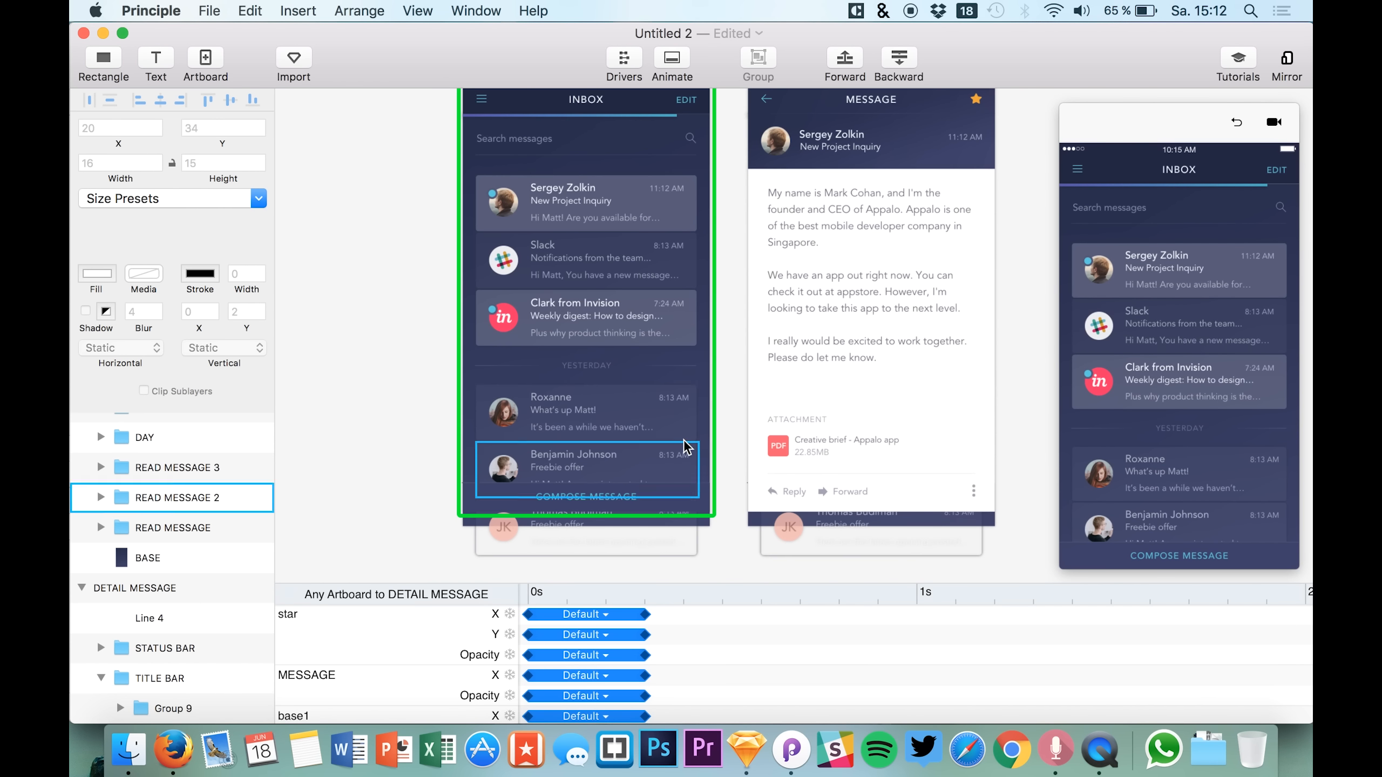
pyautogui.doubleClick(679, 400)
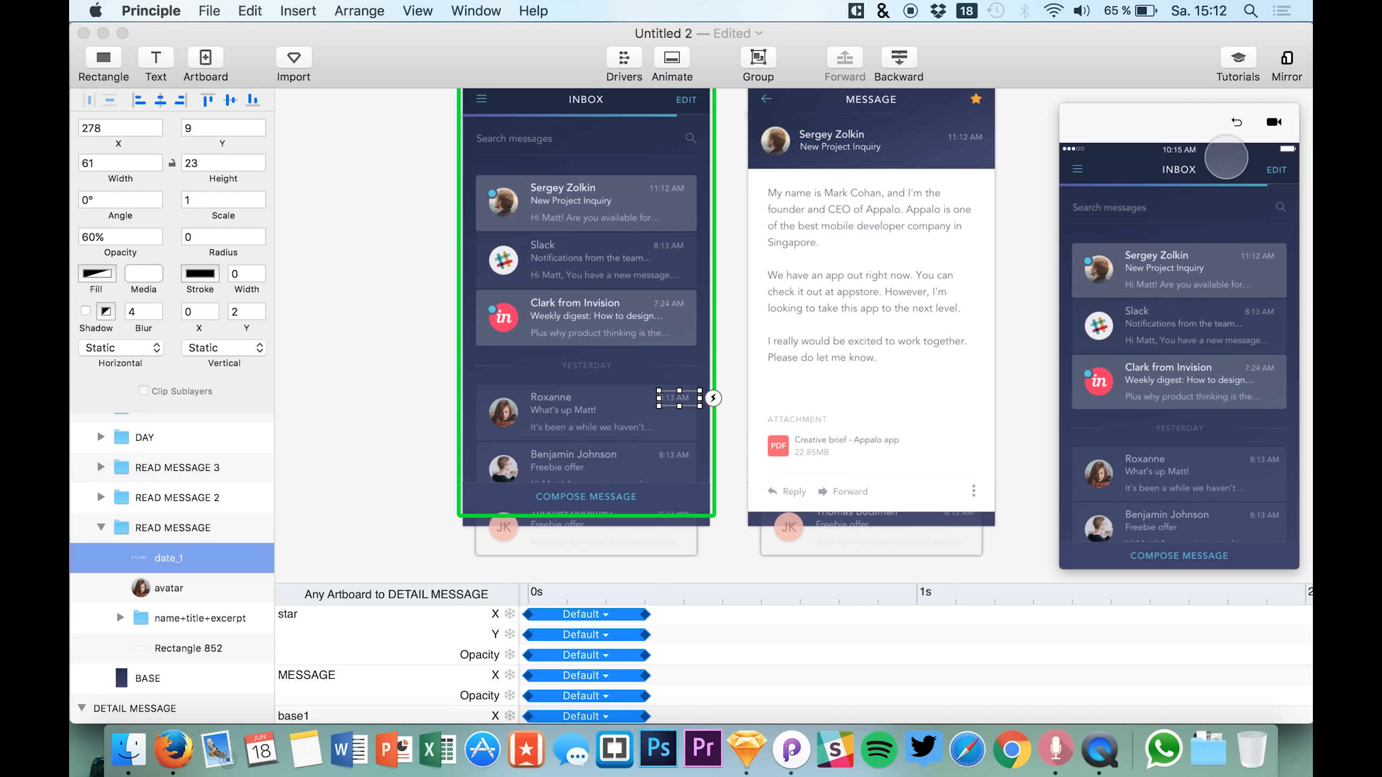
pyautogui.click(1247, 270)
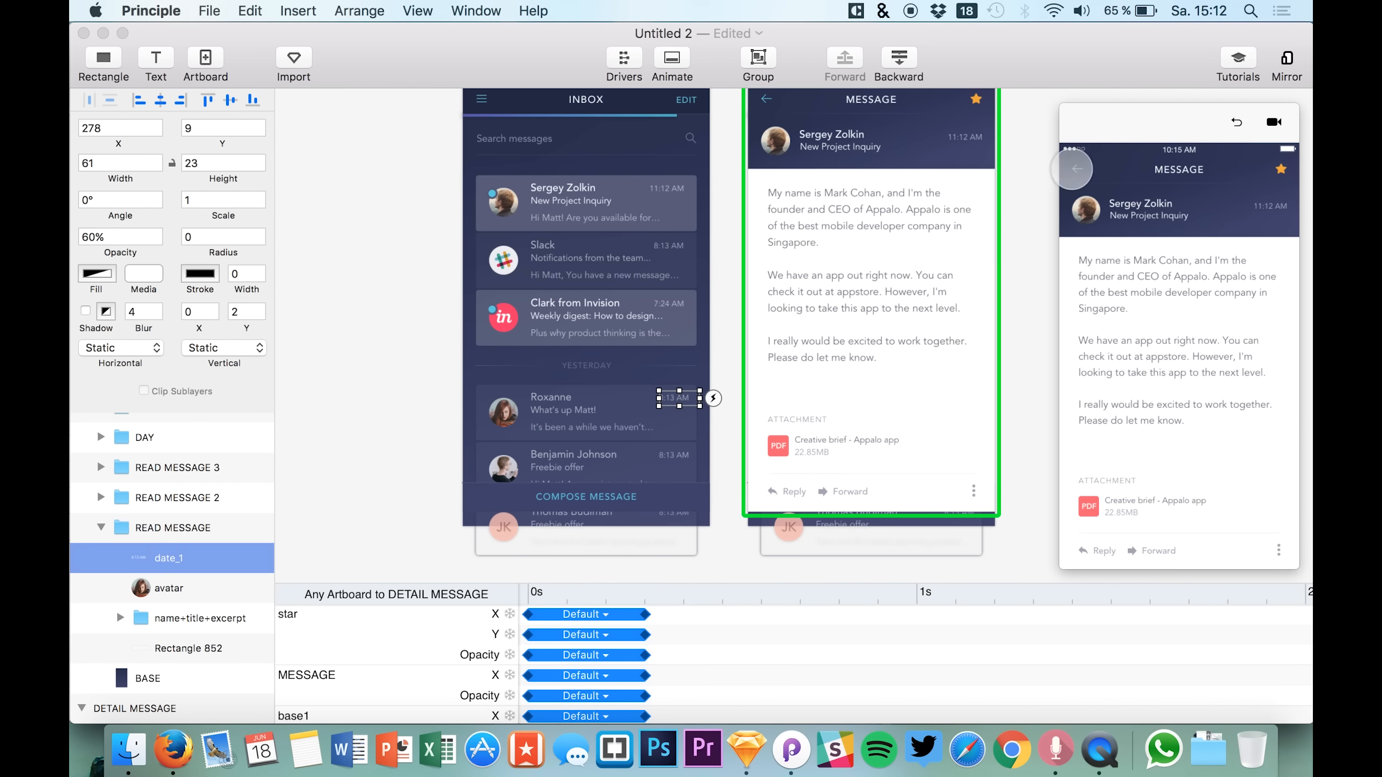
pyautogui.click(1080, 168)
pyautogui.click(1228, 275)
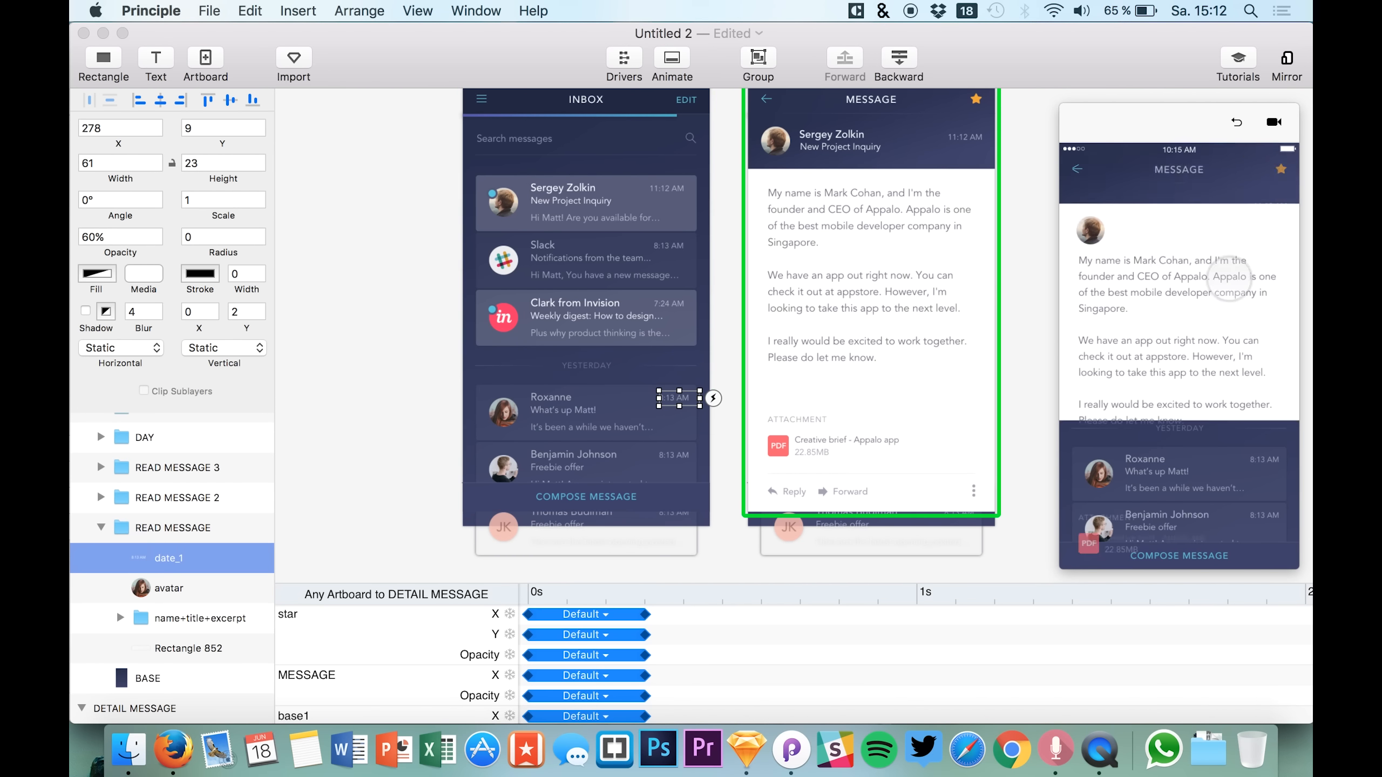
pyautogui.click(1076, 166)
pyautogui.click(1222, 254)
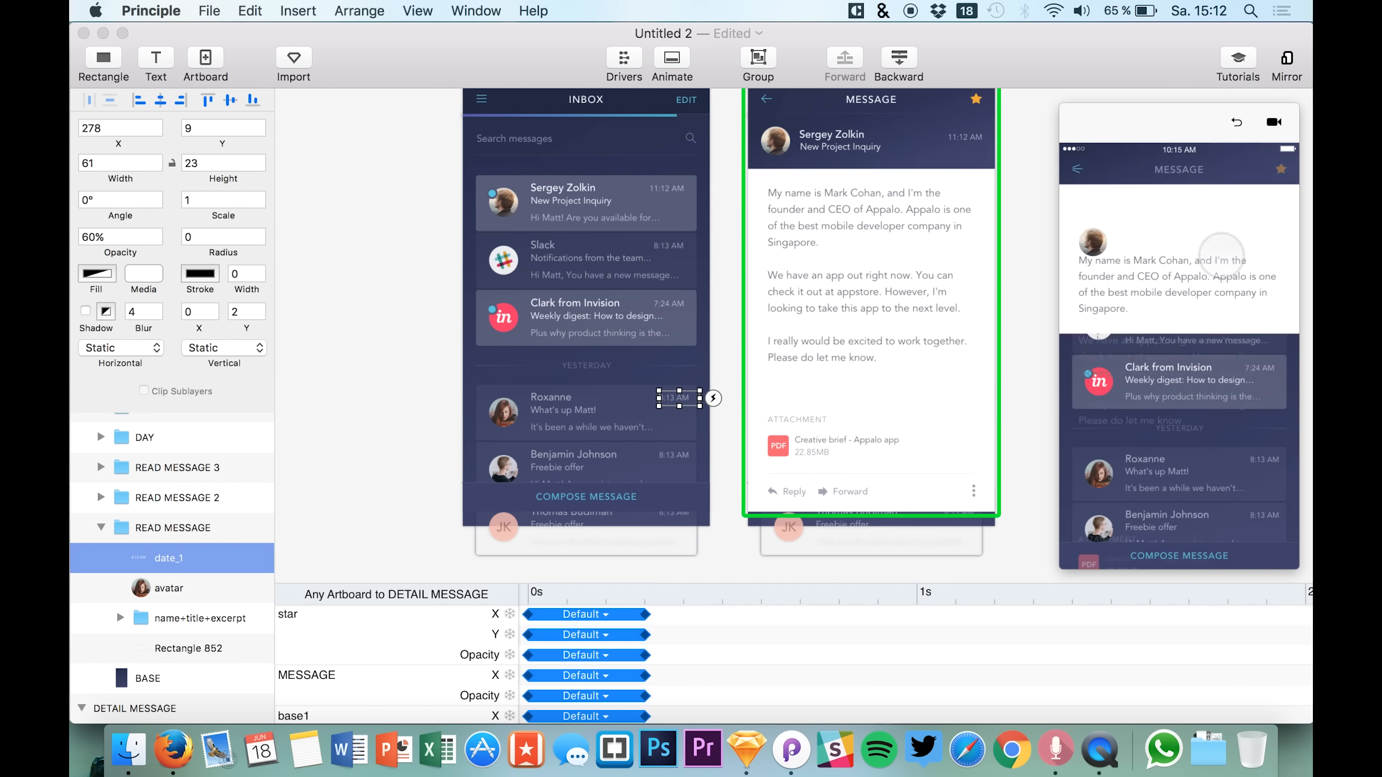
pyautogui.click(1076, 168)
pyautogui.click(1217, 232)
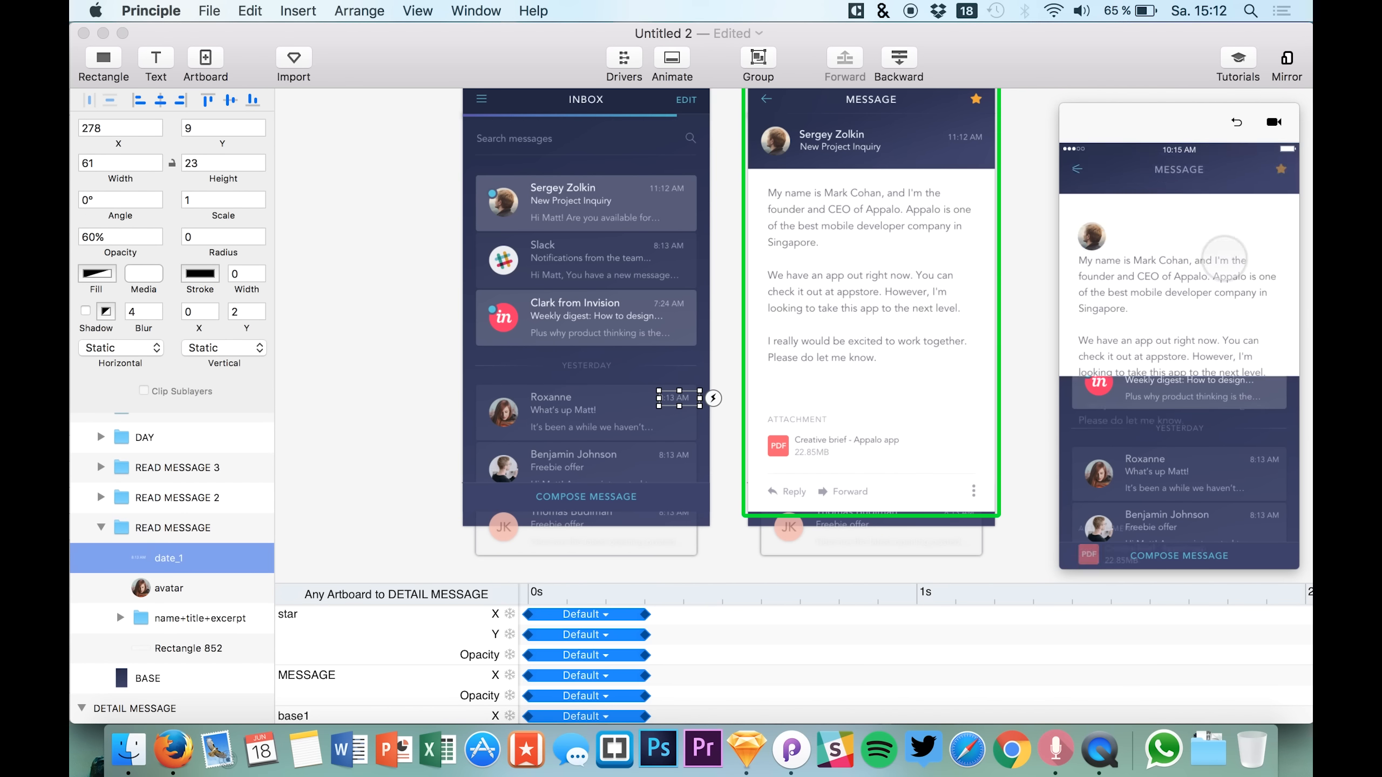
pyautogui.click(1077, 168)
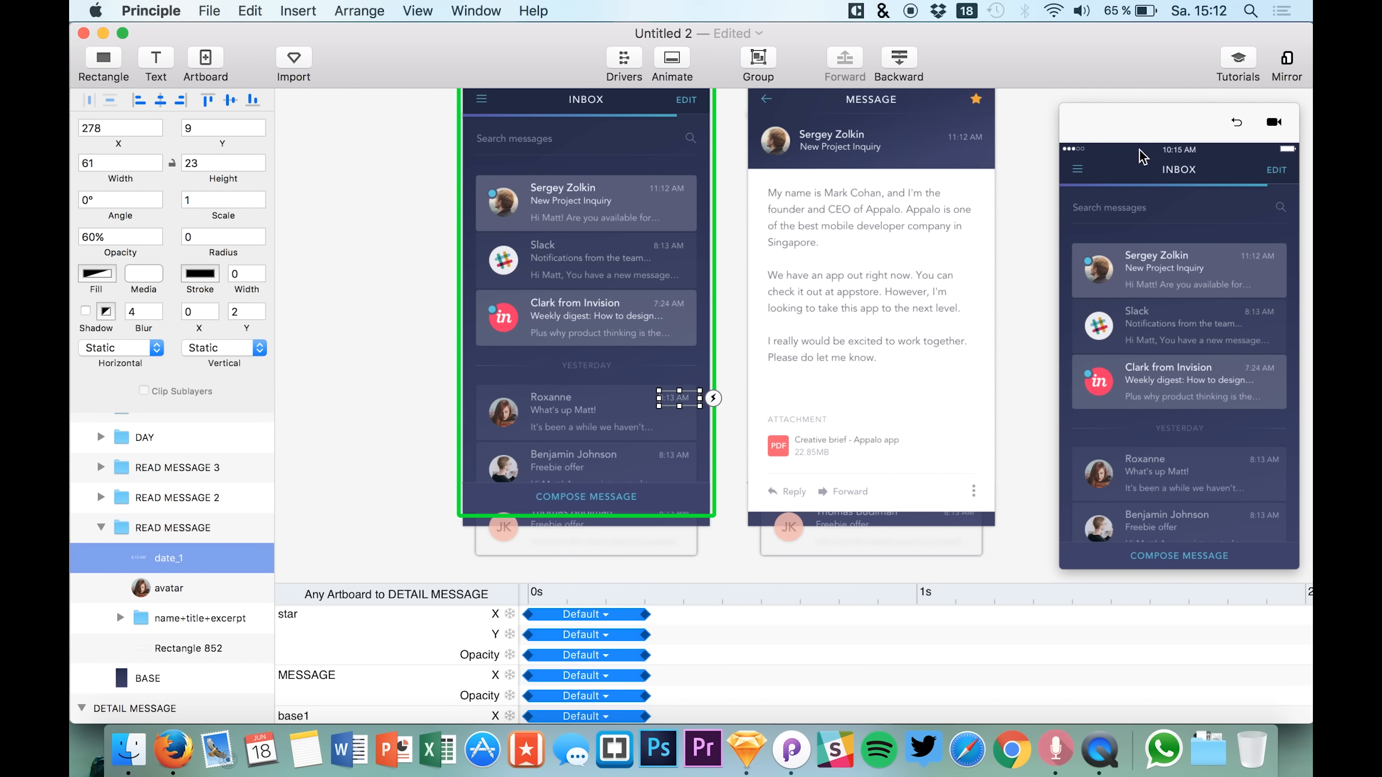
pyautogui.click(1193, 283)
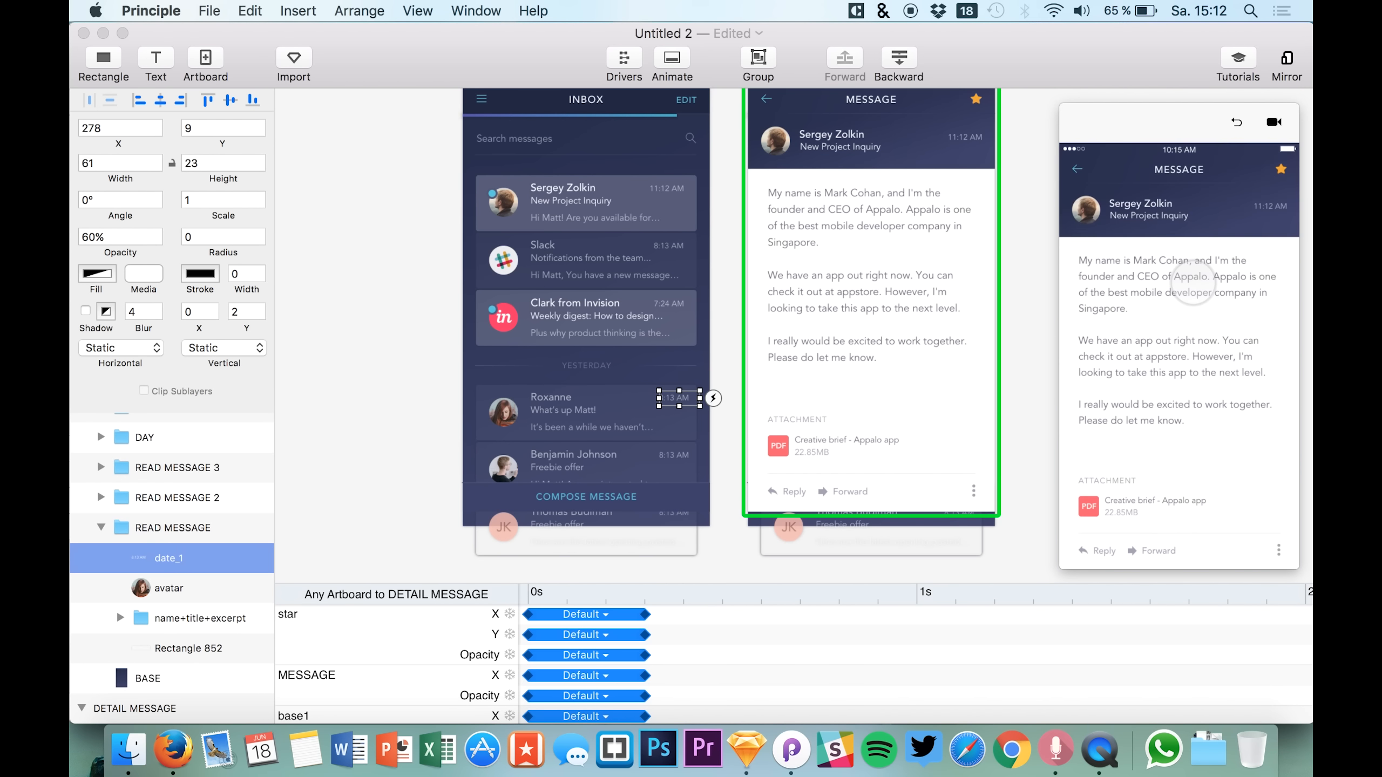